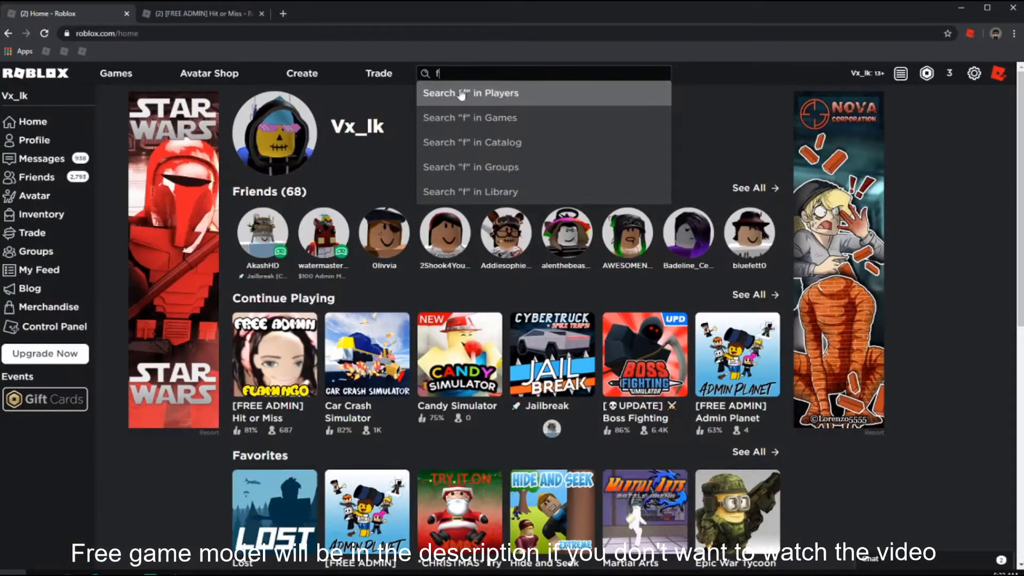
Search the Roblox games for "free admin" and browse through the results
type("ree admin")
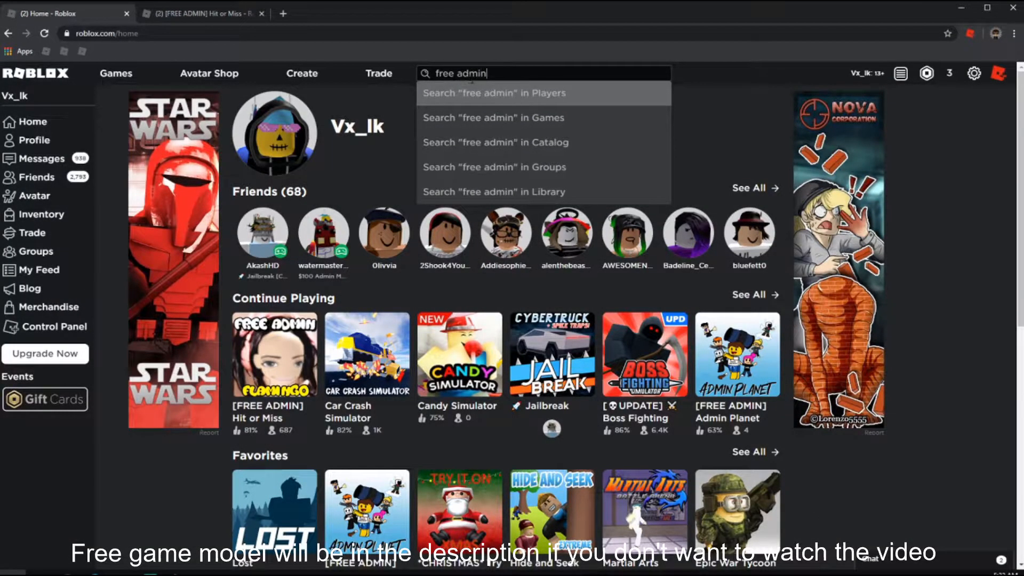
left_click(519, 117)
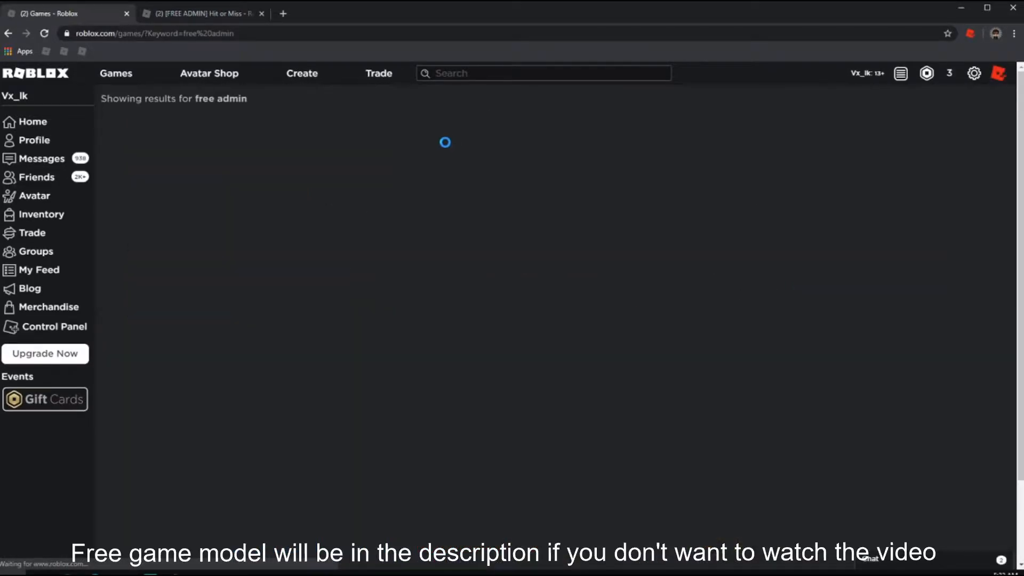
scroll(376, 205, "down", 1)
scroll(427, 331, "up", 1)
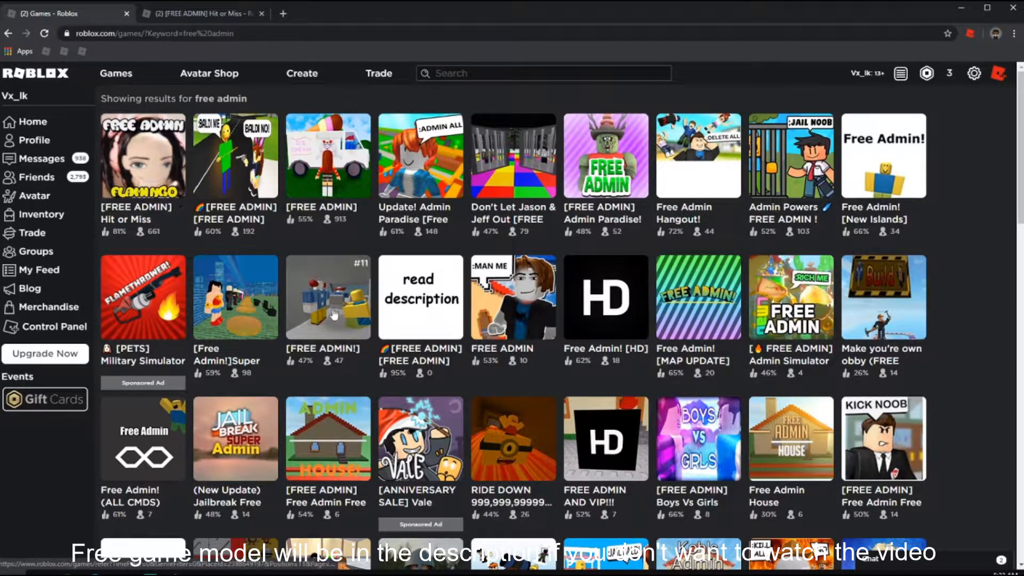
scroll(158, 213, "down", 3)
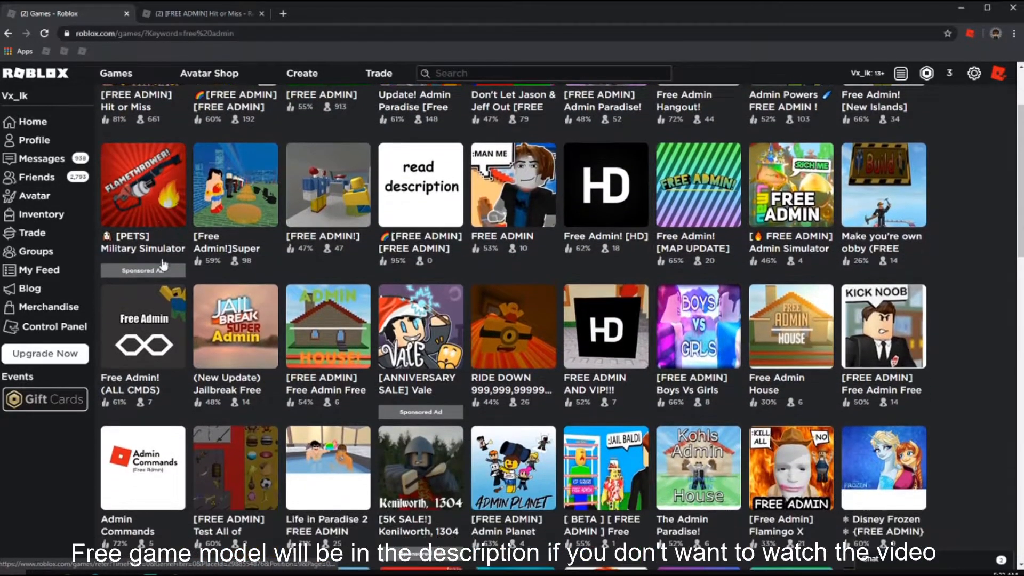
scroll(130, 215, "up", 3)
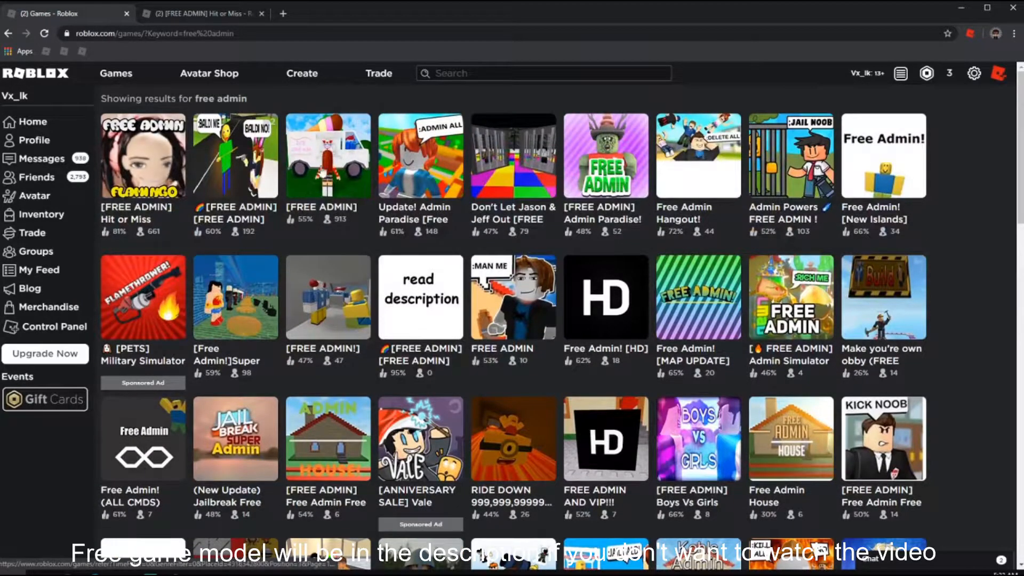
Check the page of the free admin game with the Baldi thumbnail, and return to the "[FREE ADMIN] Hit or Miss" game
left_click(233, 162)
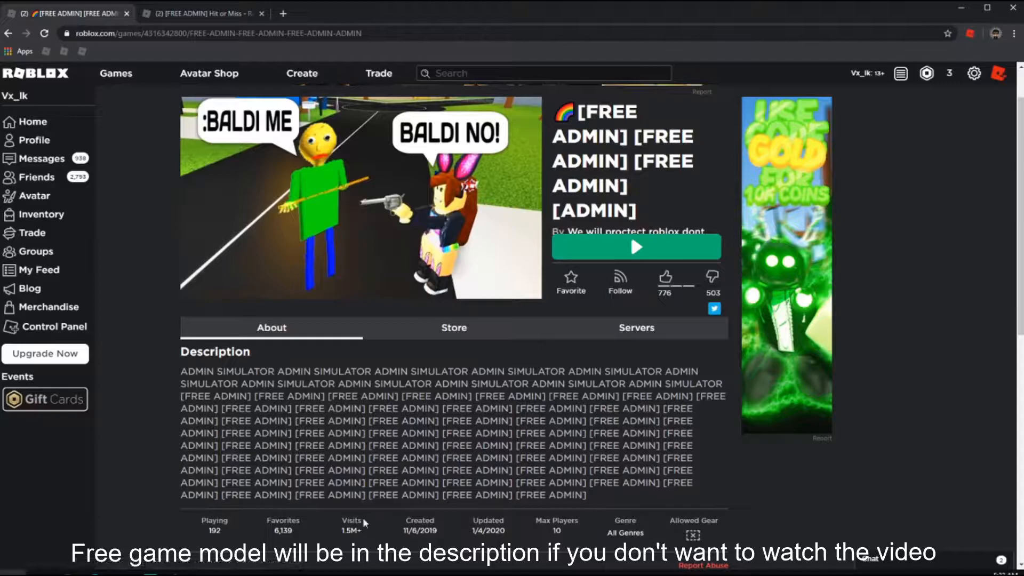
left_click(29, 121)
left_click(174, 17)
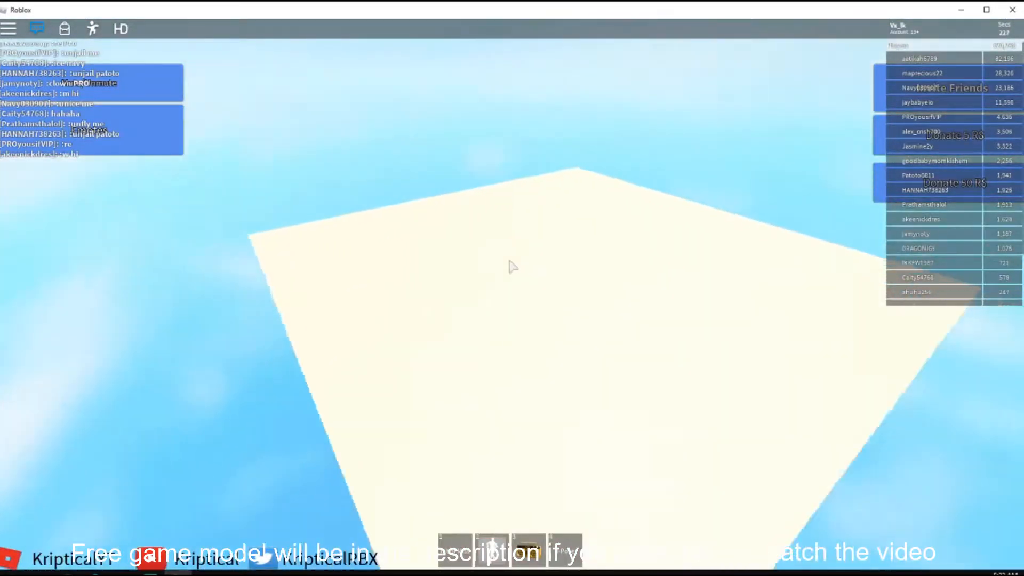
Walk the avatar through the running free admin game and explore the map around the leaderboard and displays
scroll(512, 266, "up", 5)
key("w")
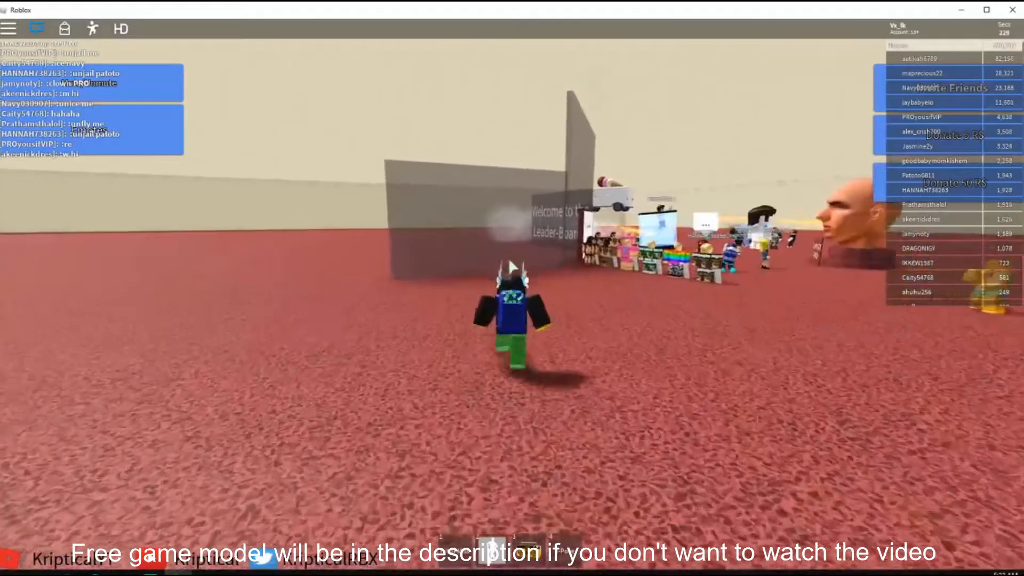
key("w")
mouse_move(524, 256)
right_mouse_down()
mouse_move(540, 251)
mouse_move(534, 259)
mouse_move(530, 245)
mouse_move(519, 248)
right_mouse_up()
key("space")
key("w")
key("space")
key("w")
right_click_drag(425, 311, 425, 312)
key("space")
key("w")
key("s")
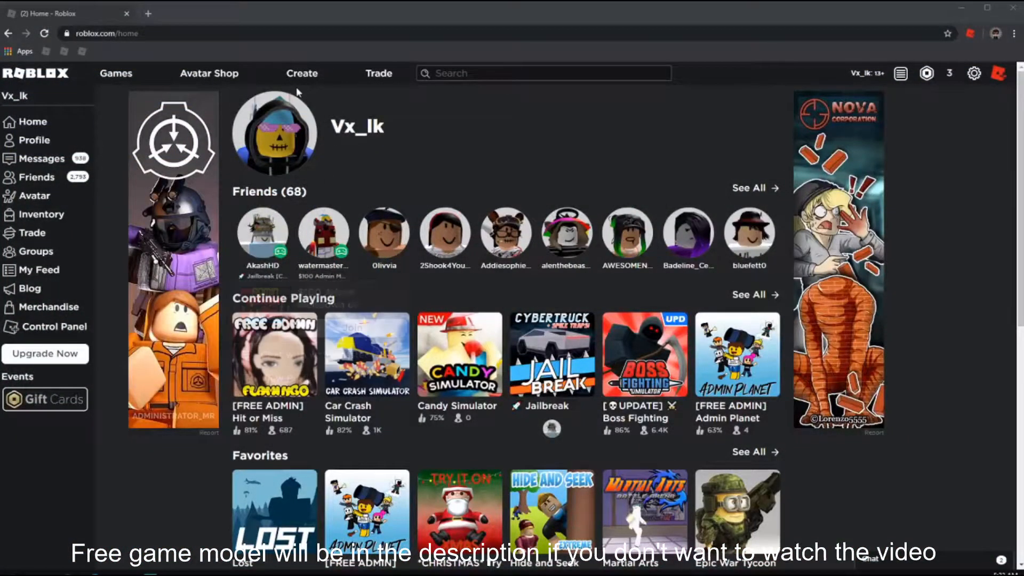
Create a new Roblox game from the Baseplate template
left_click(293, 163)
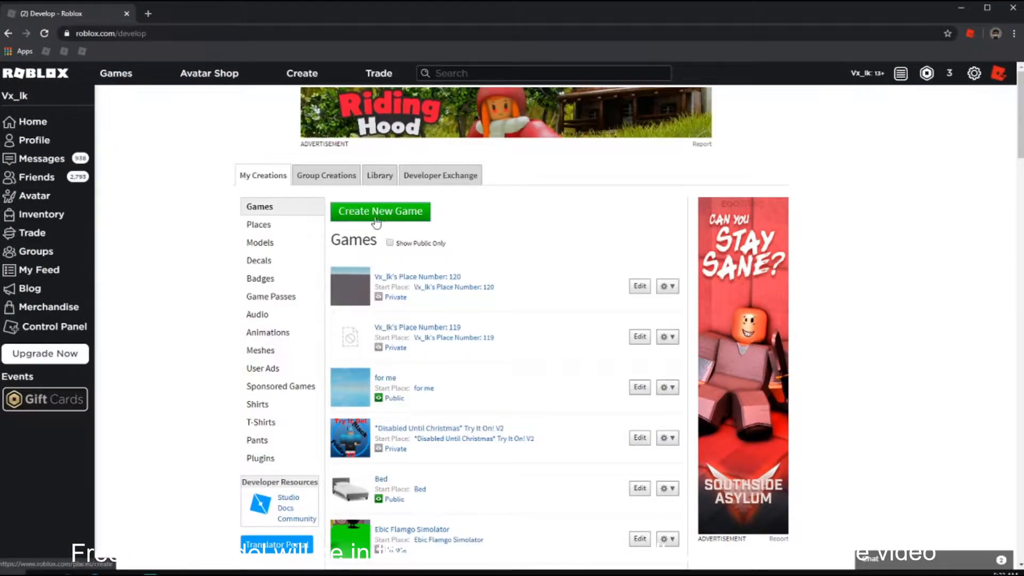
left_click(380, 211)
scroll(319, 469, "down", 4)
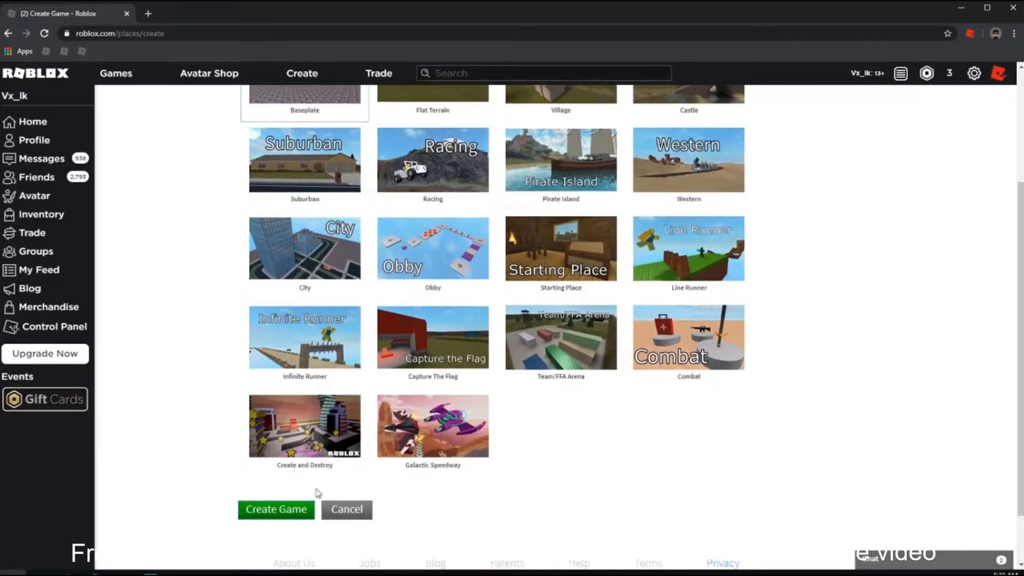
left_click(276, 509)
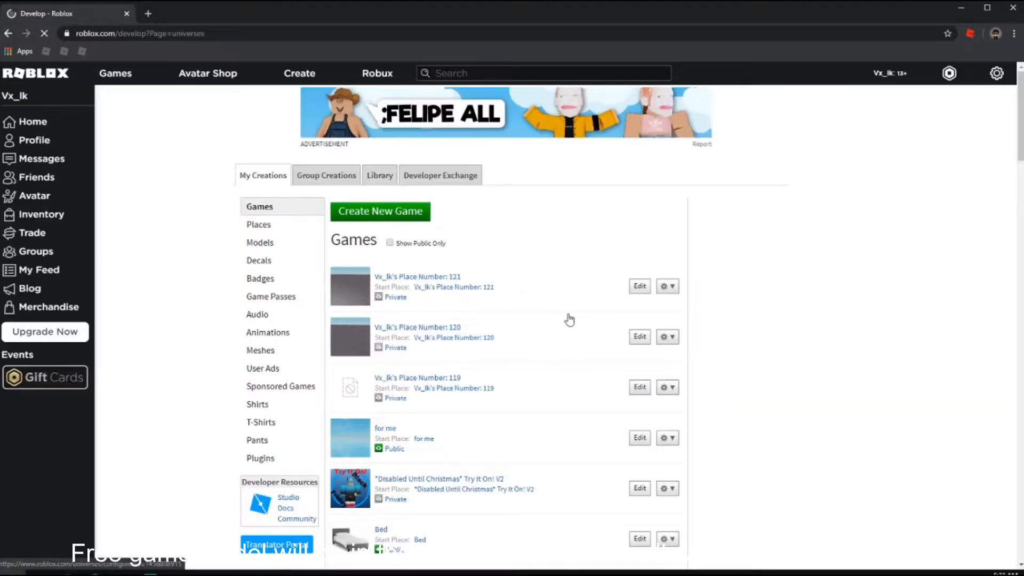
Open the newly created place for editing in Roblox Studio and dismiss the Studio download prompt
left_click(641, 286)
left_click(535, 110)
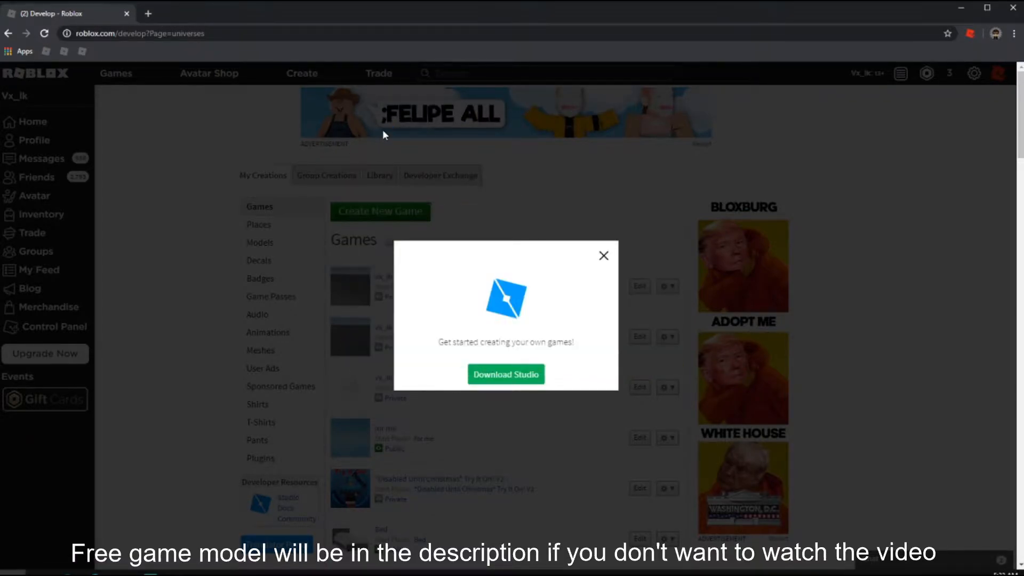
left_click(603, 255)
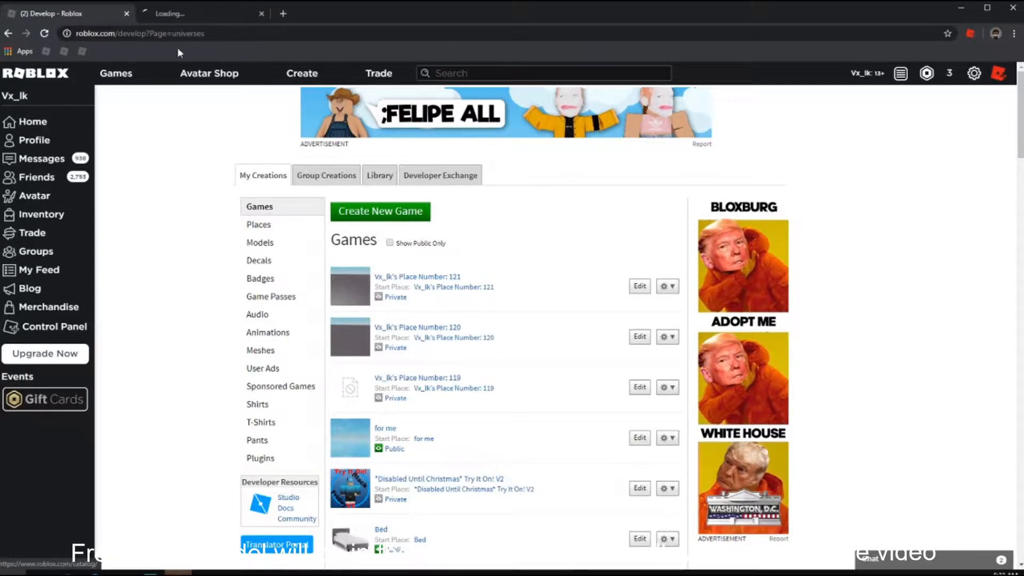
Examine the Admin Island game page and its description as an example of a free admin game
left_click(193, 16)
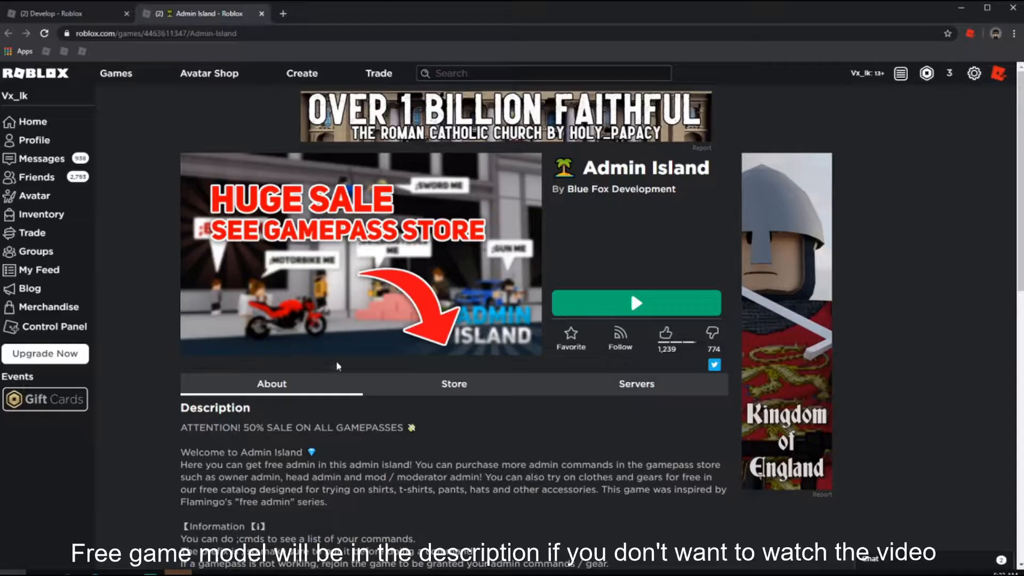
scroll(567, 278, "down", 1)
scroll(566, 277, "down", 4)
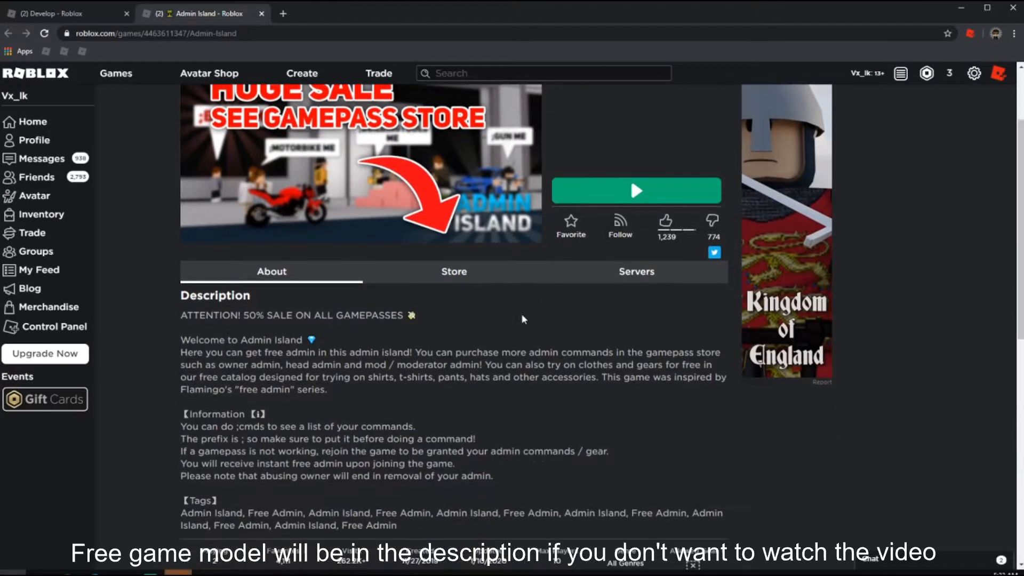
scroll(450, 387, "up", 4)
Look through the Blue Fox Development group page, including its games and members, and close both reference pages
middle_click(621, 189)
left_click(319, 16)
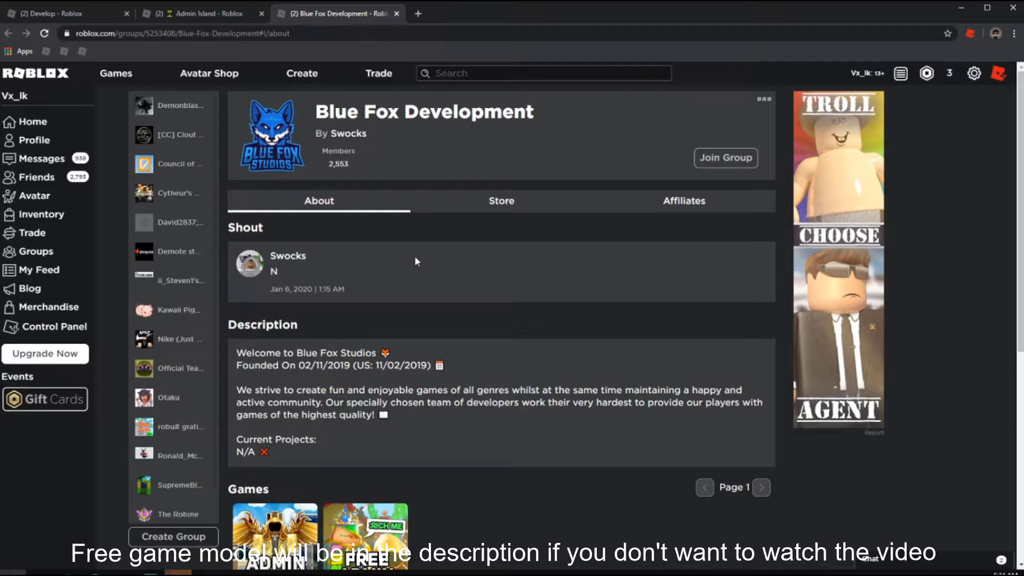
scroll(366, 312, "down", 2)
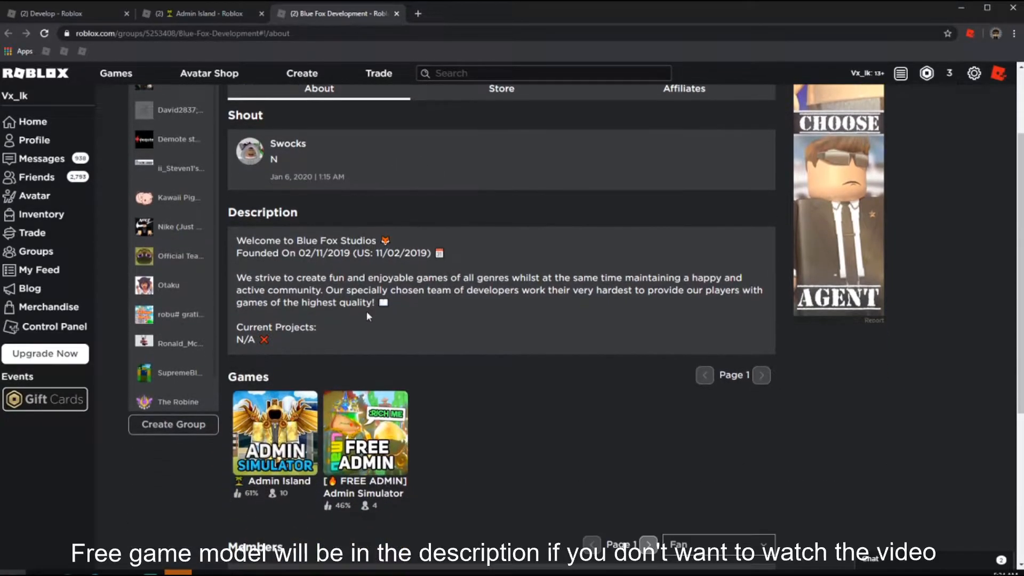
scroll(365, 319, "down", 3)
scroll(369, 327, "down", 1)
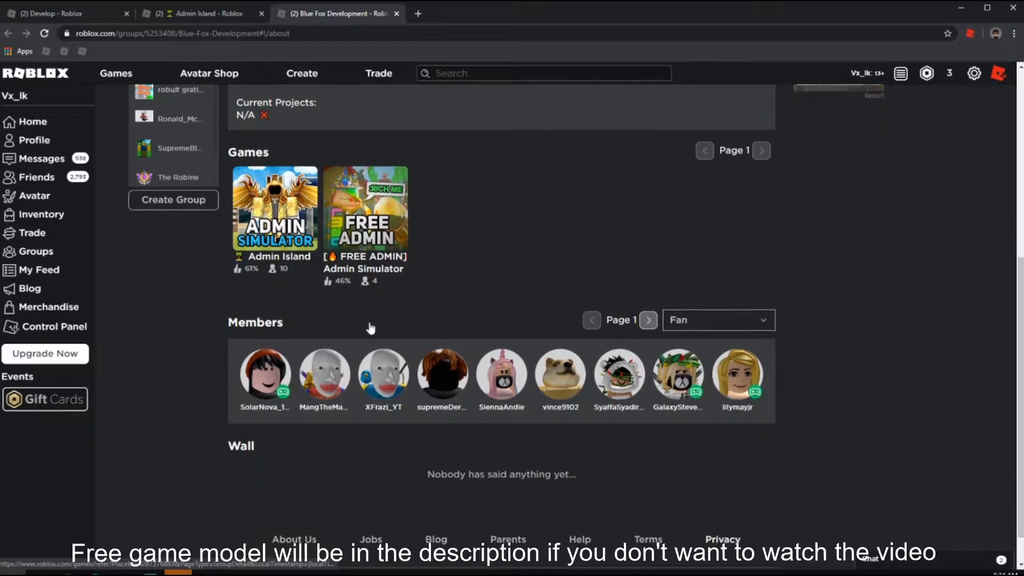
scroll(369, 326, "up", 6)
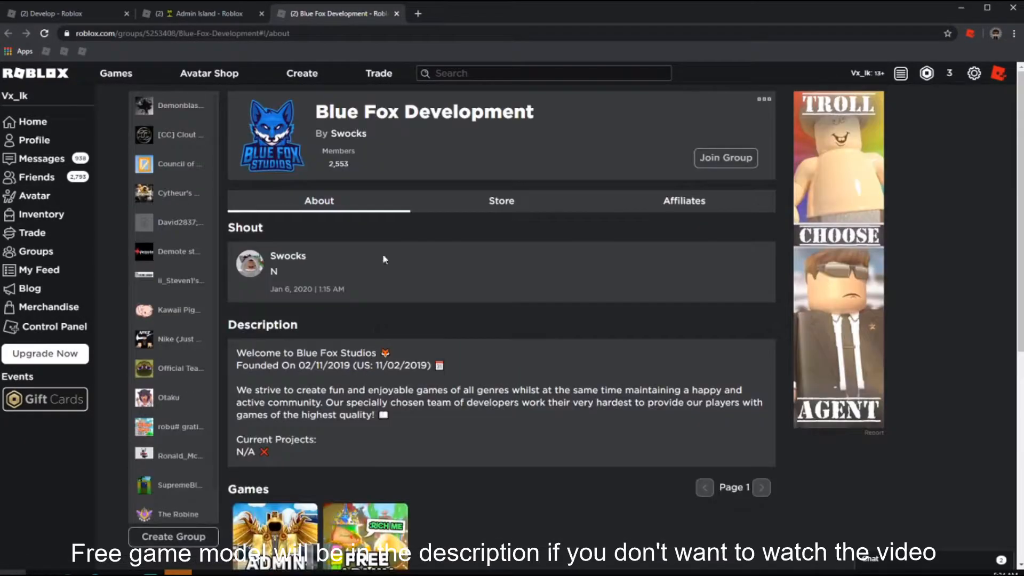
middle_click(311, 14)
middle_click(199, 15)
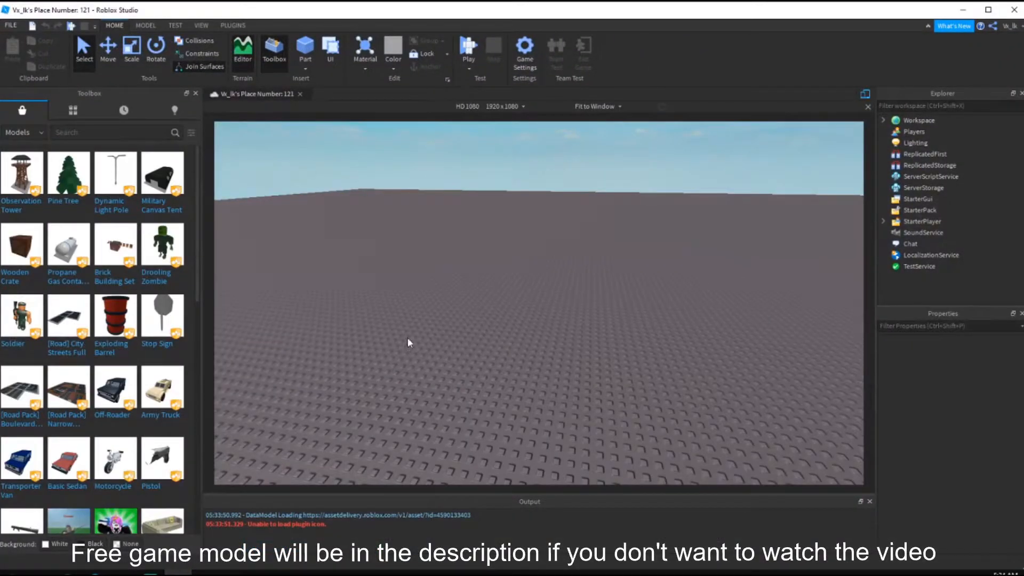
Delete the default baseplate from the Workspace
left_click(883, 120)
left_click(909, 154)
key("Delete")
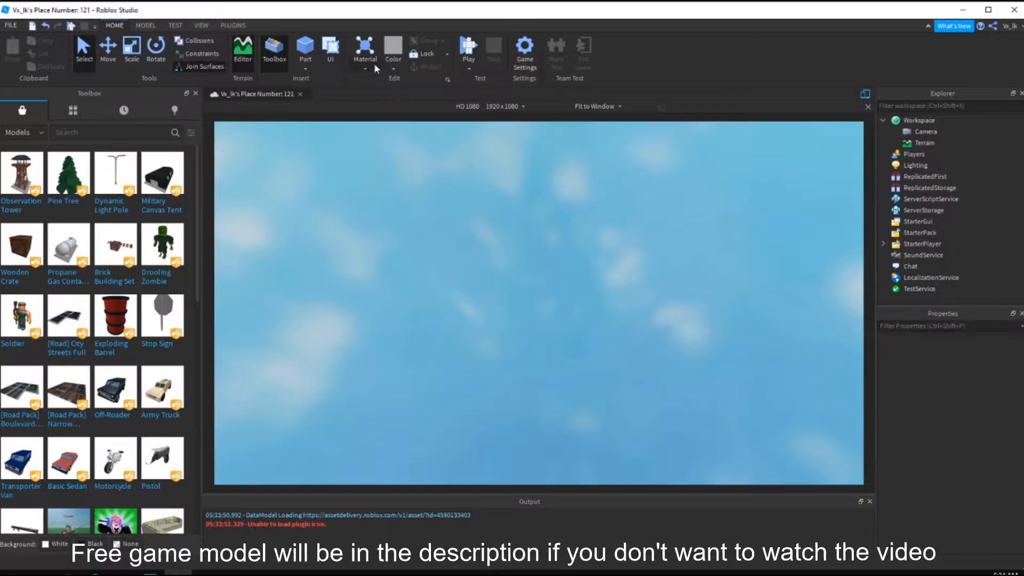
Insert a cylinder part into the empty Workspace
left_click(367, 68)
left_click(363, 63)
left_click(320, 118)
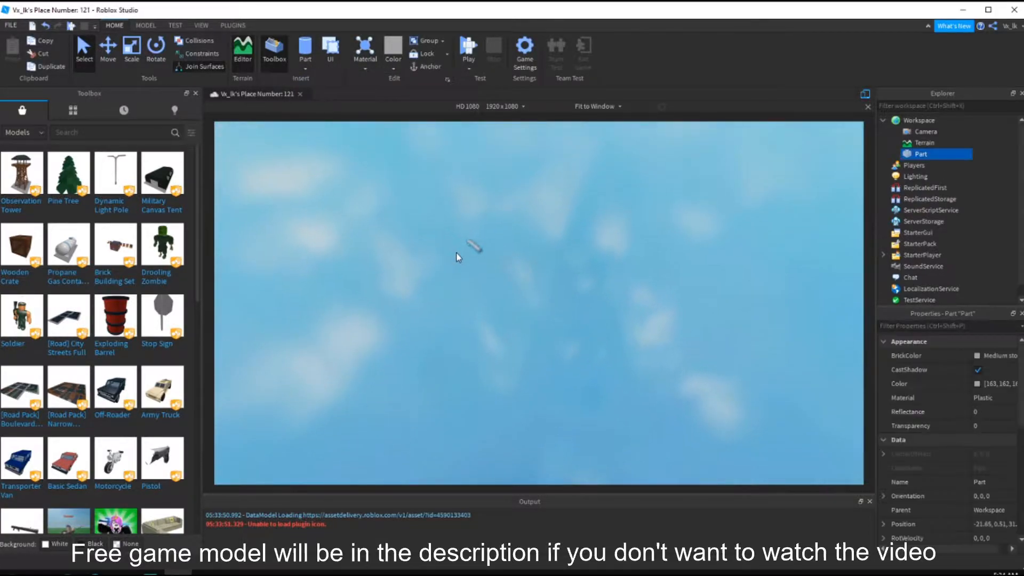
Activate the Rotate tool for the cylinder and set the snap-to-grid move increment to 0 studs
left_click(156, 51)
right_click_drag(254, 133, 256, 132)
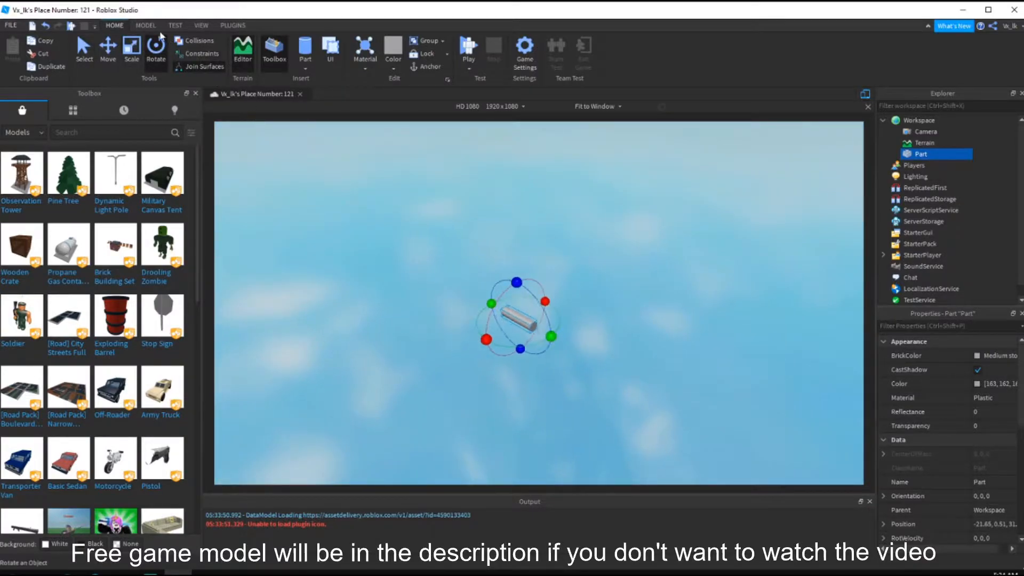
left_click(146, 25)
type("0")
key("Return")
Rotate the cylinder upright to an orientation of 0, 0, -90
scroll(318, 176, "up", 5)
left_click_drag(560, 388, 653, 381)
key("ctrl+z")
left_click_drag(696, 315, 790, 431)
right_click_drag(735, 352, 732, 351)
key("a")
key("w")
Scale the upright cylinder down in height into a flat disc about 0.07 studs thick
left_click(65, 53)
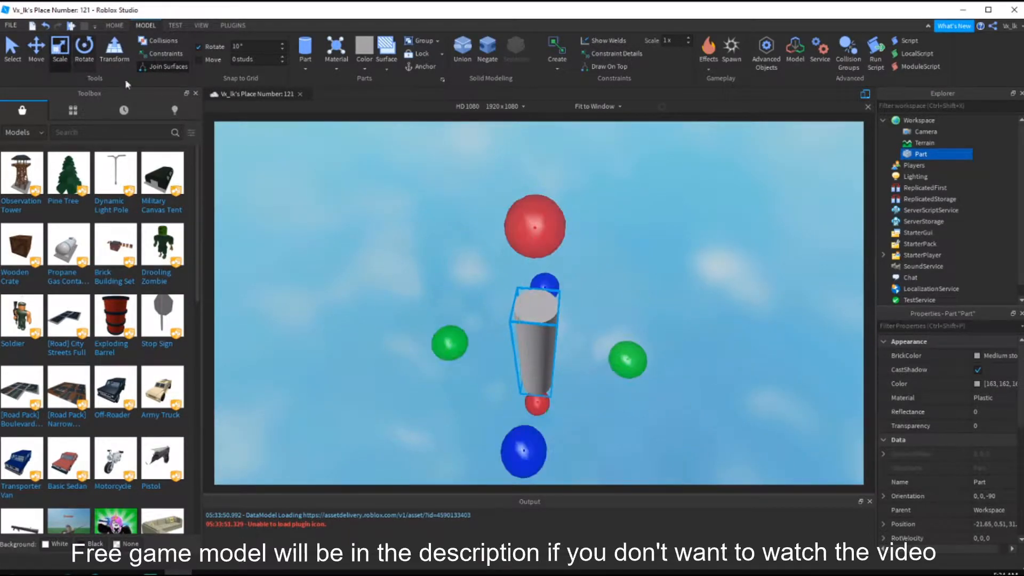
left_click_drag(540, 226, 553, 409)
key("s")
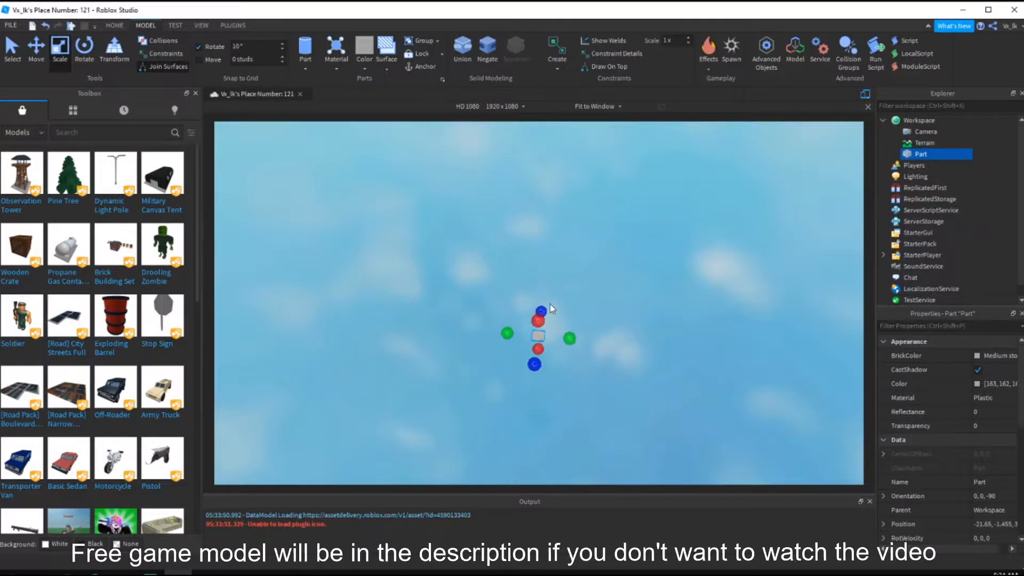
Try to widen the flat disc sideways with the Scale tool
key("w")
right_click_drag(551, 309, 551, 309)
key("w")
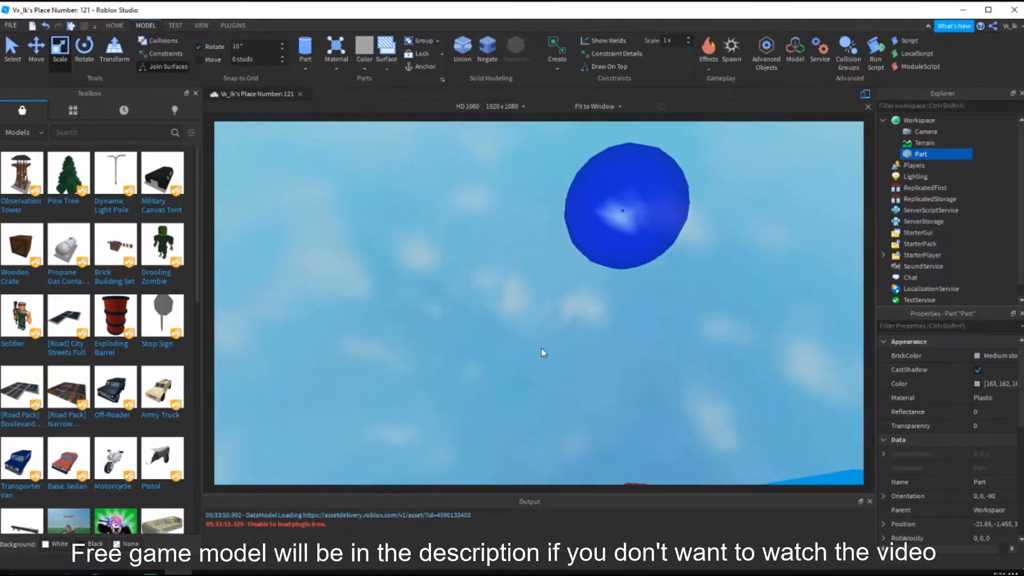
right_click_drag(542, 355, 541, 353)
key("s")
key("s")
right_click_drag(642, 366, 647, 240)
key("w")
key("d")
key("s")
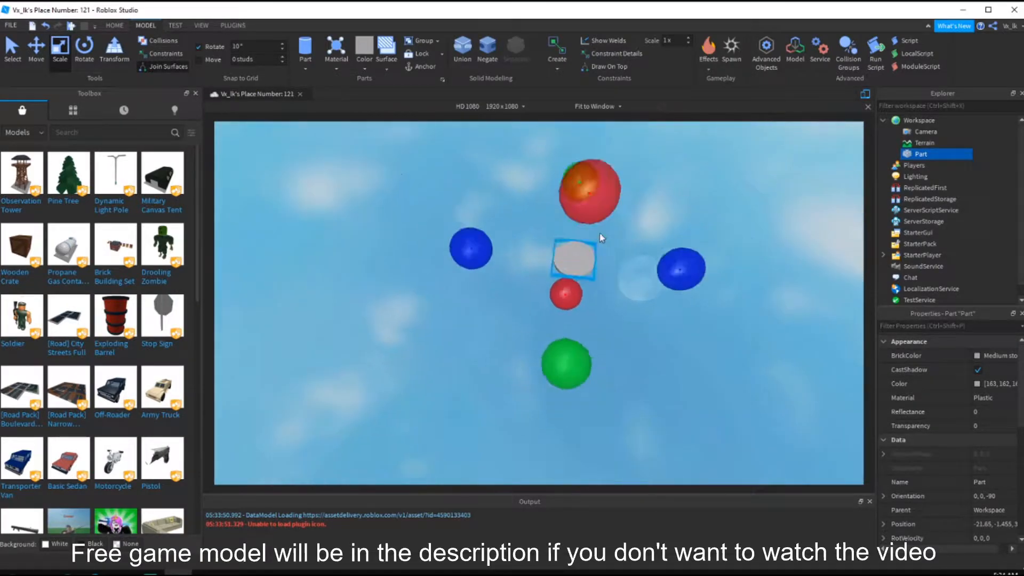
left_click_drag(657, 300, 657, 326)
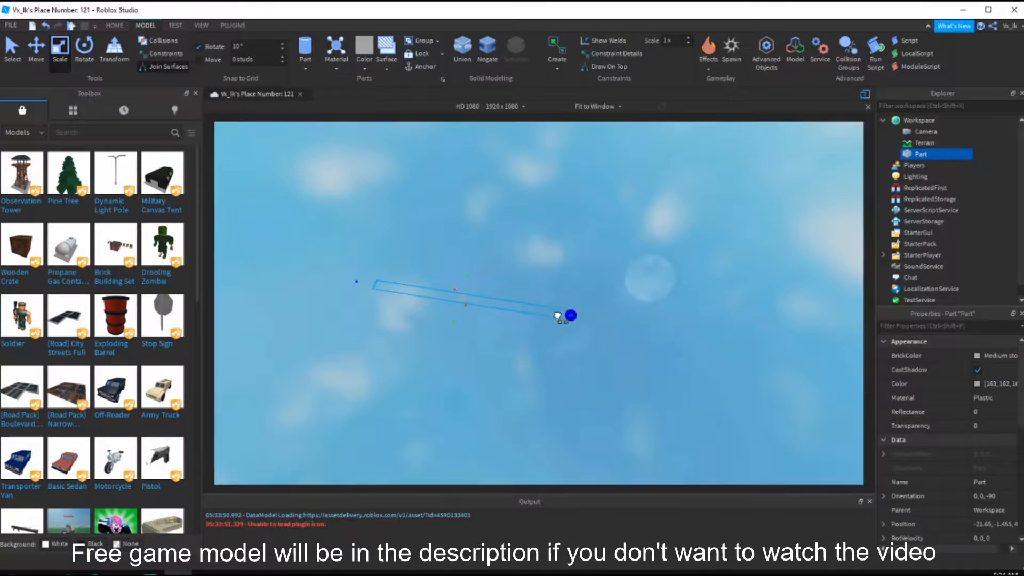
key("w")
key("a")
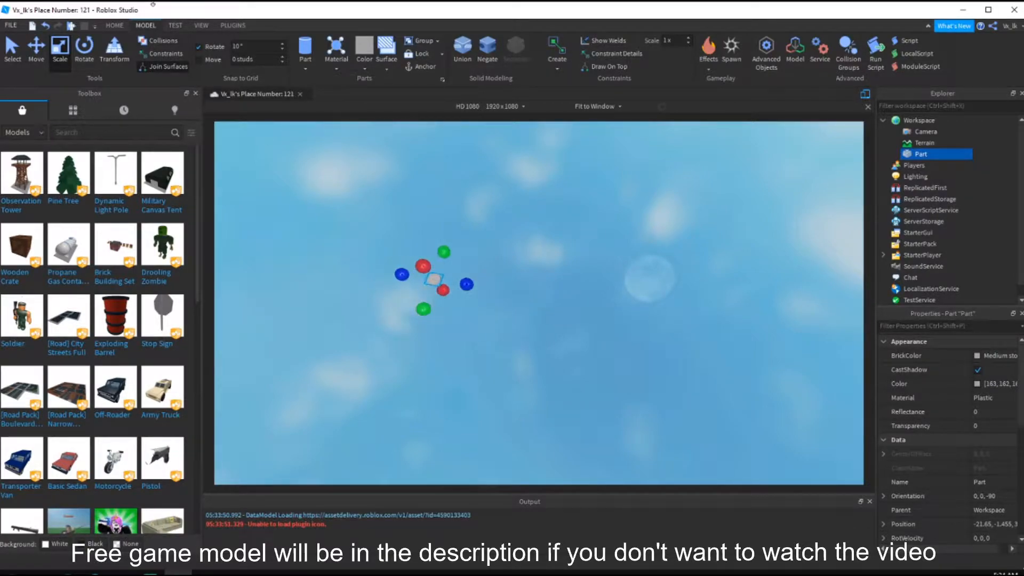
Try to set the disc's Size property to 50, 1, 50
left_click(199, 26)
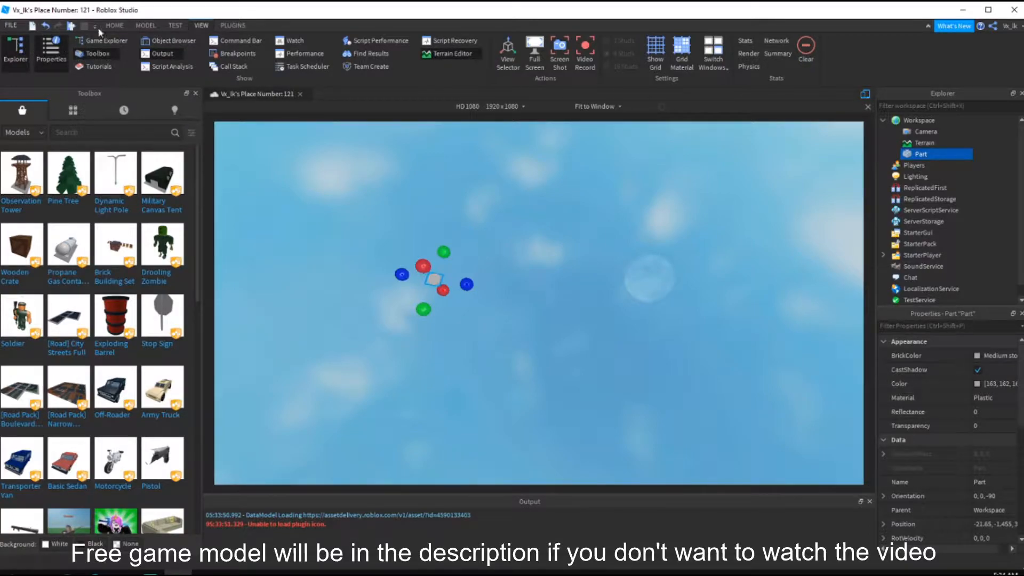
left_click(113, 25)
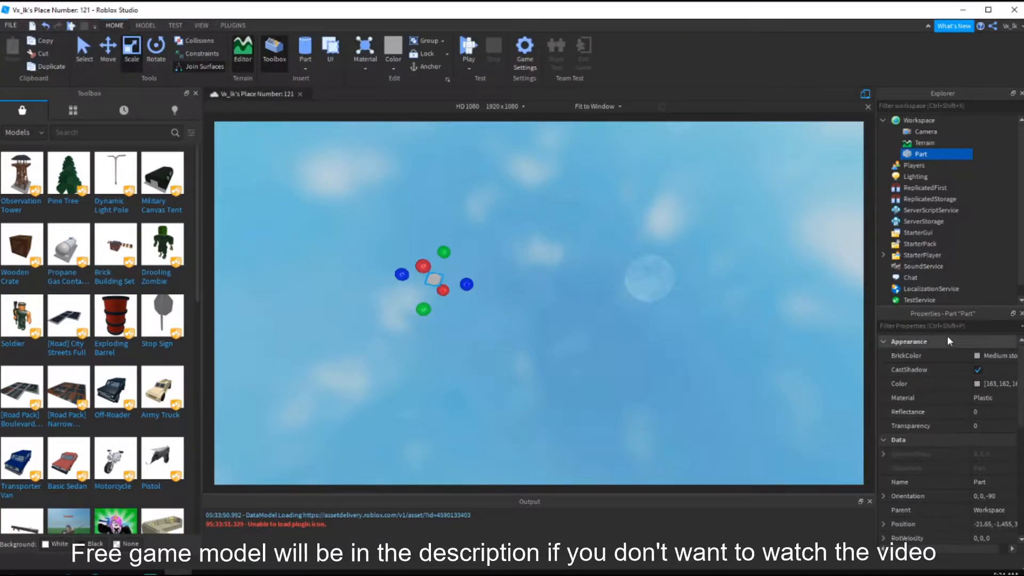
type("size")
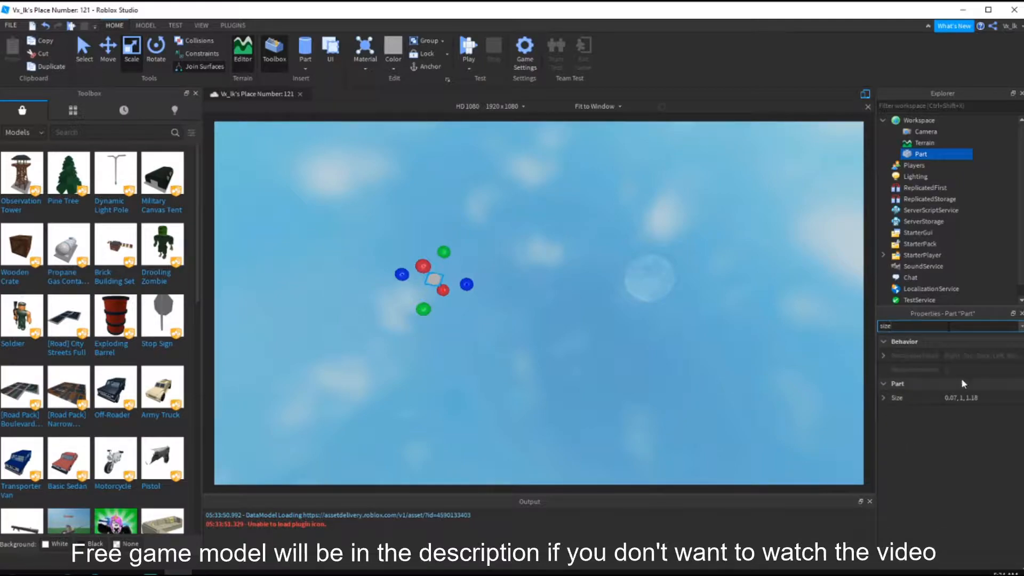
left_click(960, 397)
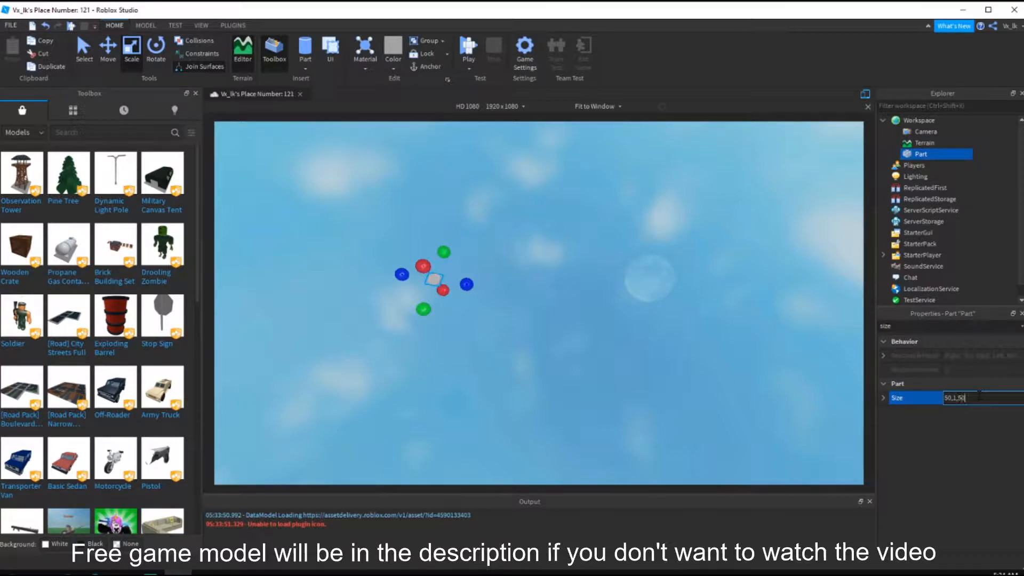
key("Return")
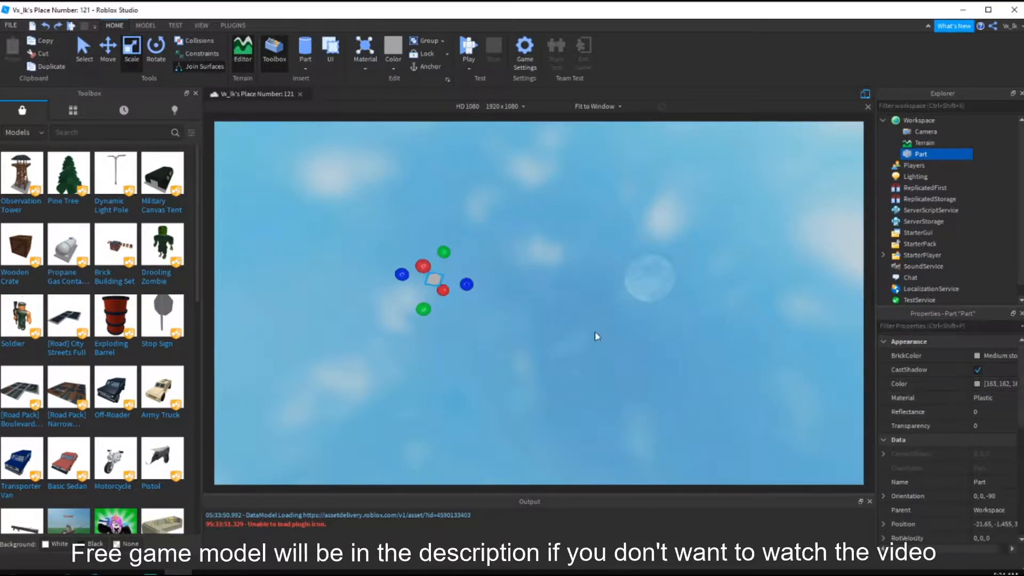
Try to set the disc's Size to 50, 50, 1
left_click(924, 324)
type("text")
key("BackSpace")
key("BackSpace")
key("BackSpace")
key("BackSpace")
type("size")
left_click(977, 397)
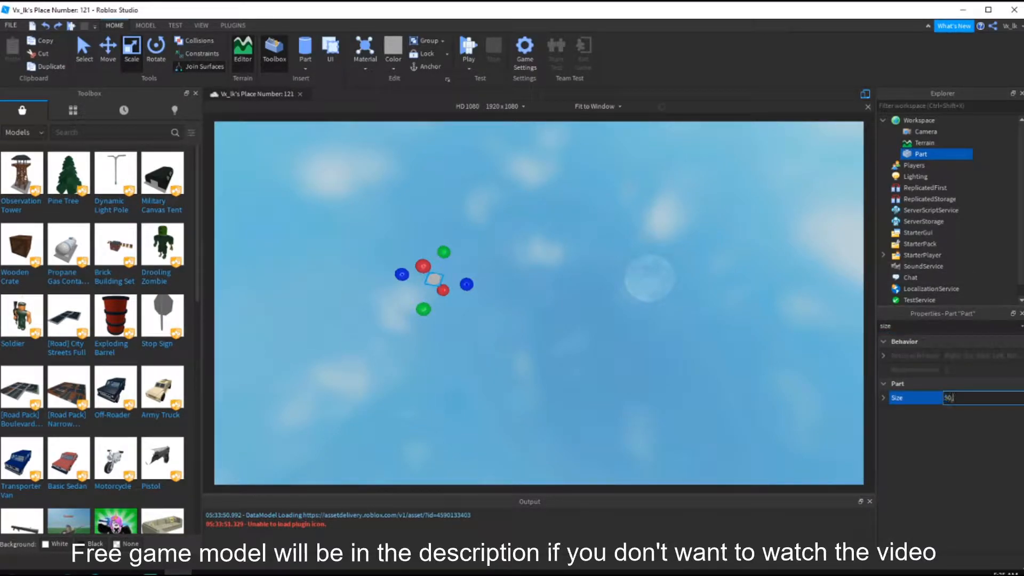
type("50,50,1")
key("Return")
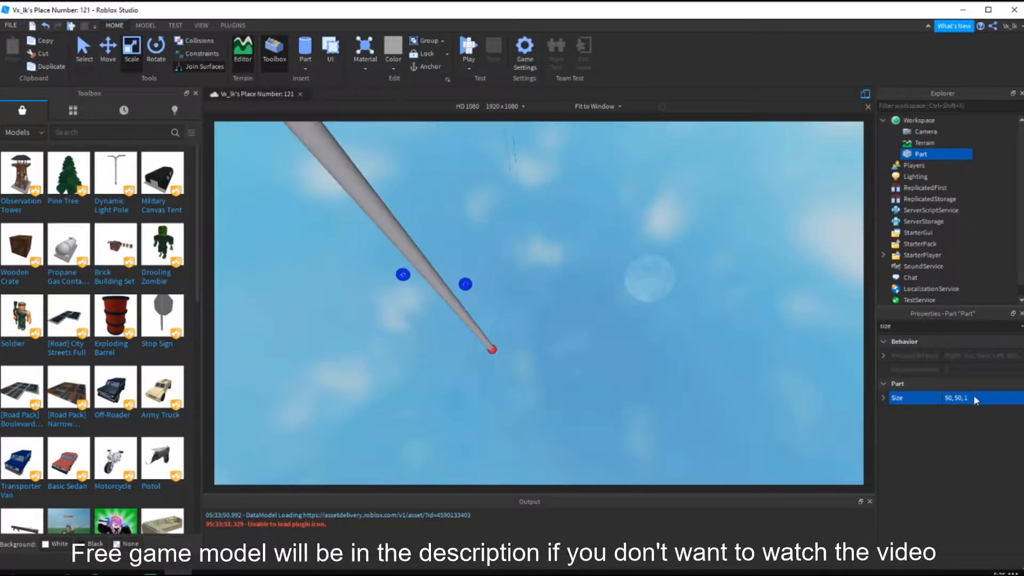
right_click_drag(743, 318, 702, 354)
scroll(709, 308, "down", 4)
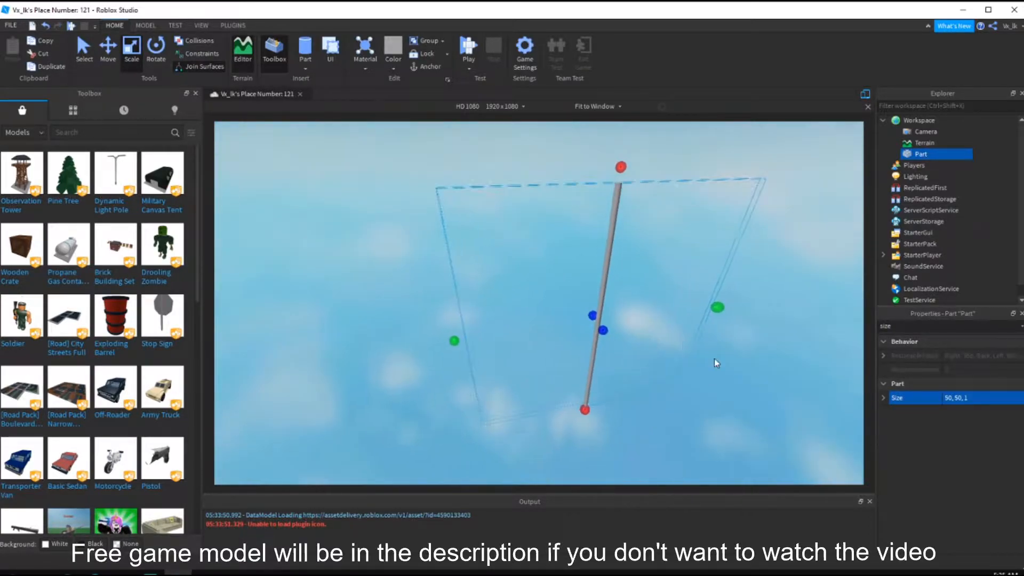
left_click_drag(621, 167, 617, 185)
key("ctrl+z")
Set the part's Size to 1, 50, 50 so it forms a flat round disc
left_click(960, 326)
type("siz")
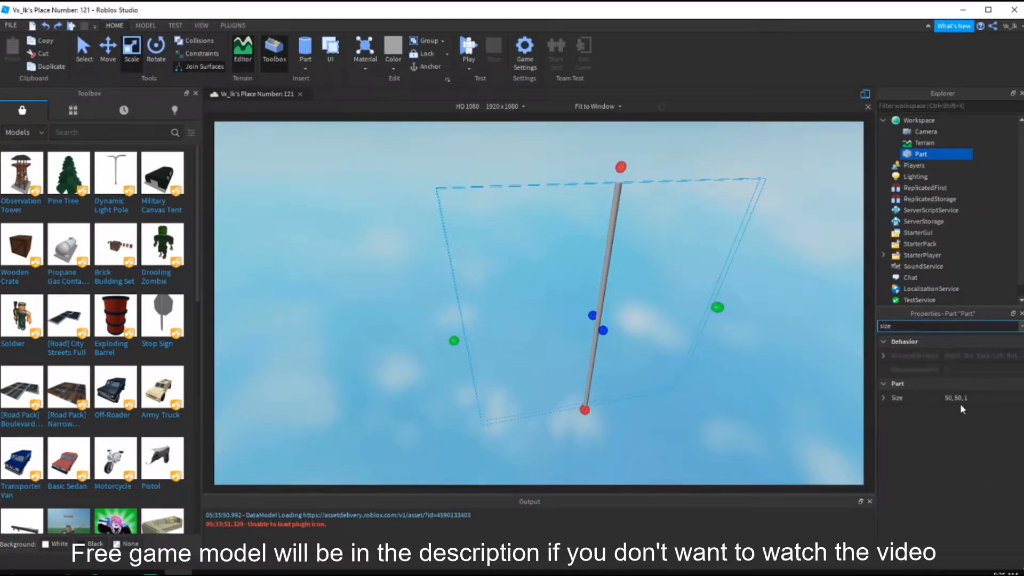
left_click(958, 399)
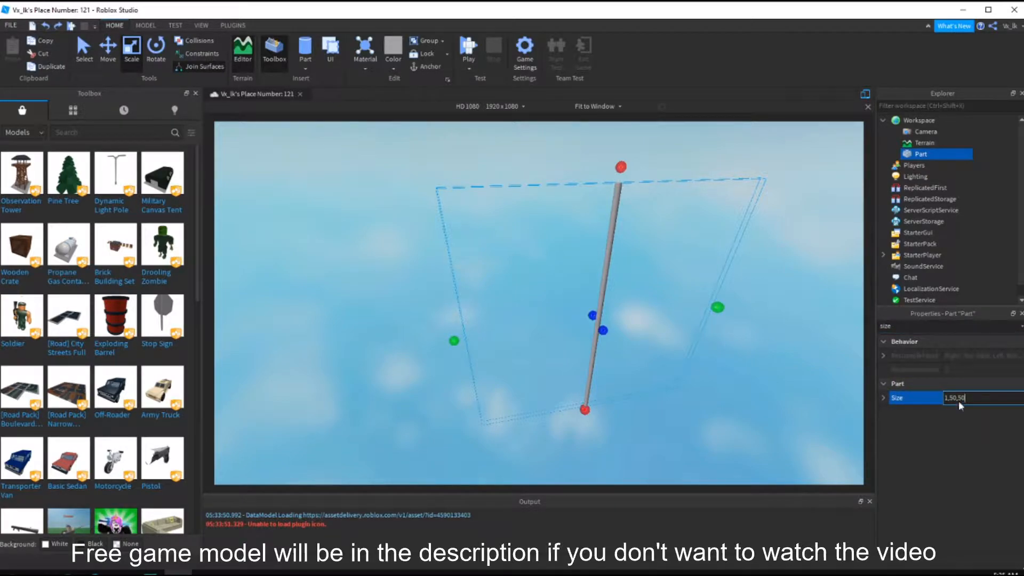
key("Return")
right_click_drag(678, 361, 541, 303)
scroll(541, 302, "up", 3)
scroll(651, 343, "down", 6)
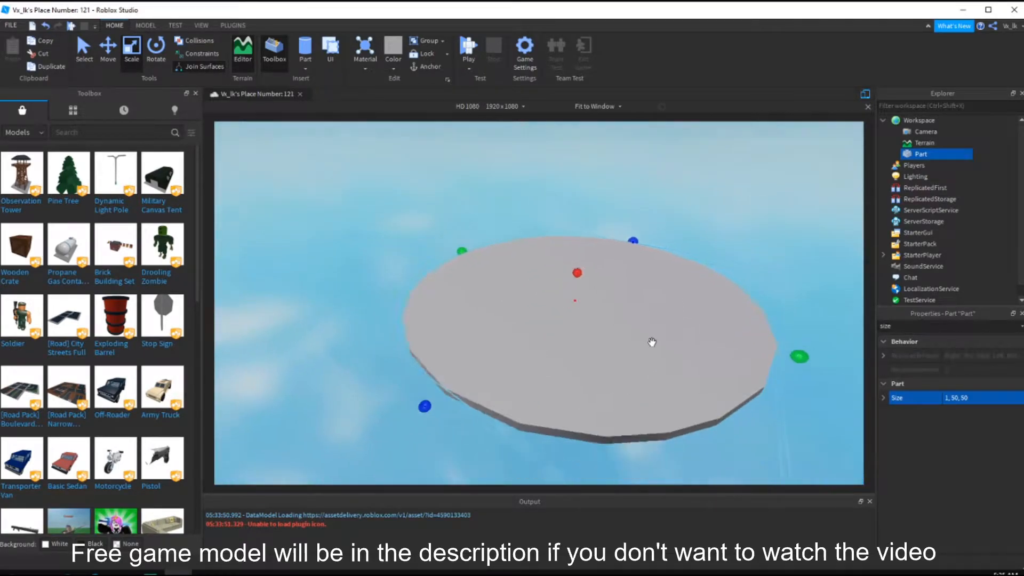
Set the disc's Size to 1, 500, 500 and thin it to 0.05 studs with the Scale tool
double_click(982, 398)
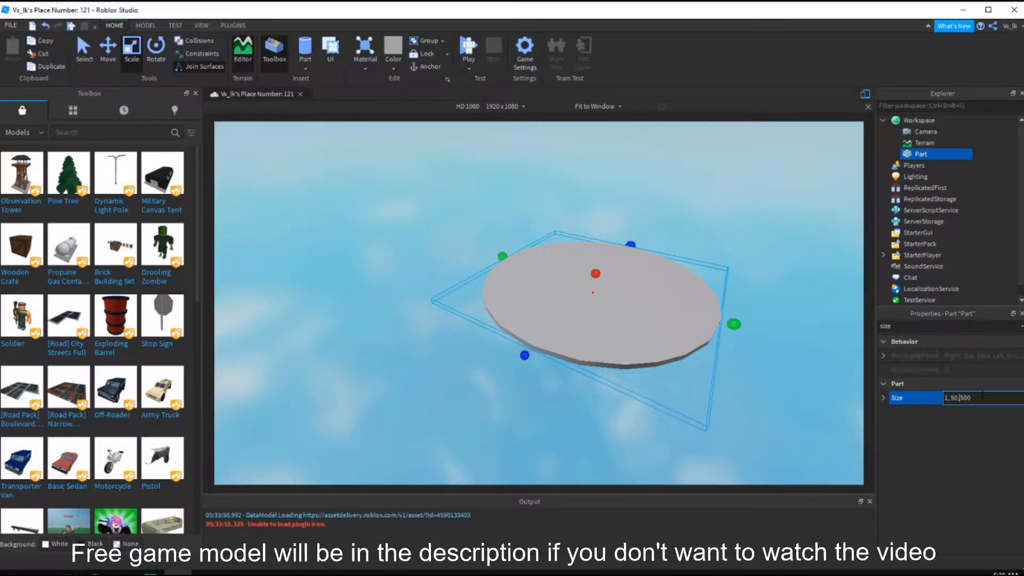
key("Return")
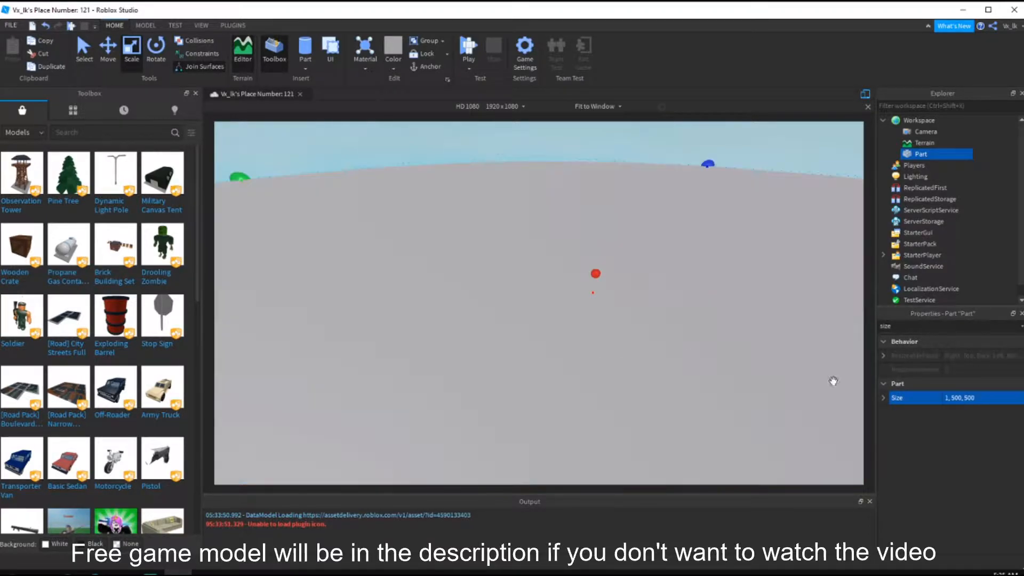
scroll(467, 320, "down", 3)
left_click_drag(550, 303, 549, 315)
left_click(571, 203)
right_click_drag(571, 203, 594, 256)
left_click(603, 259)
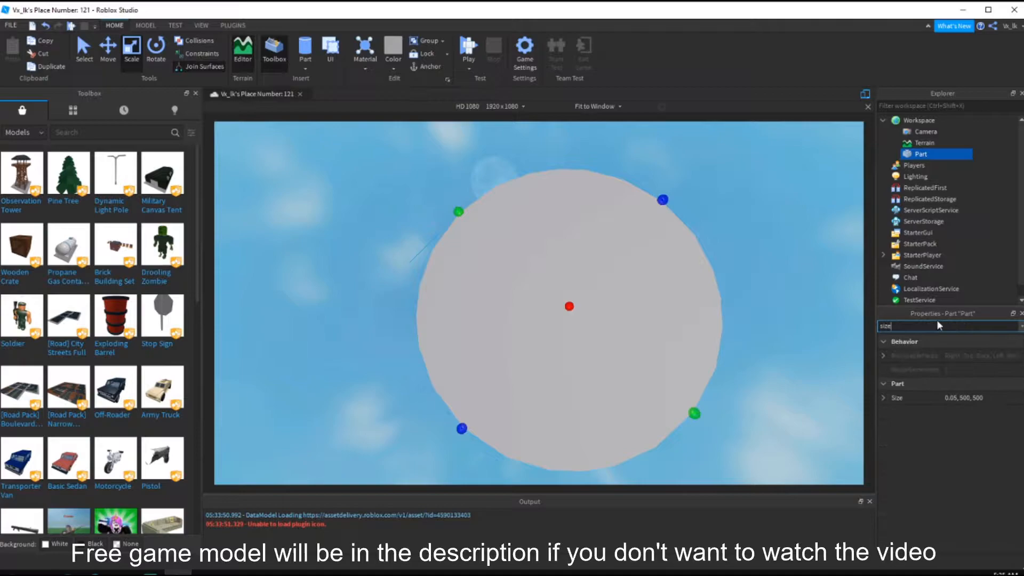
left_click(375, 180)
right_click_drag(374, 176, 372, 168)
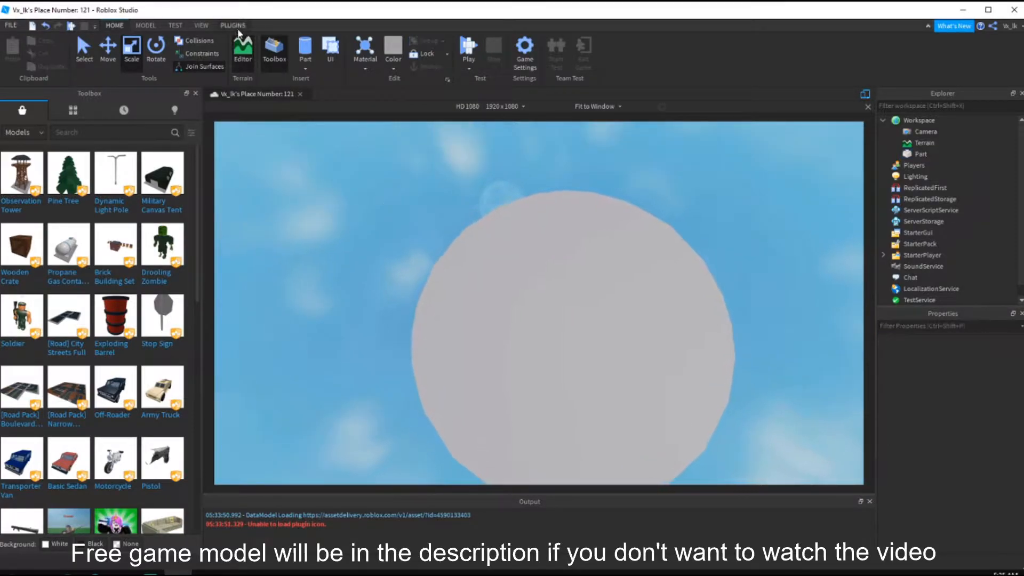
Open the Custom NPC Maker plugin, enter the player's username and create an NPC of that player
left_click(234, 26)
left_click(349, 56)
left_click(114, 25)
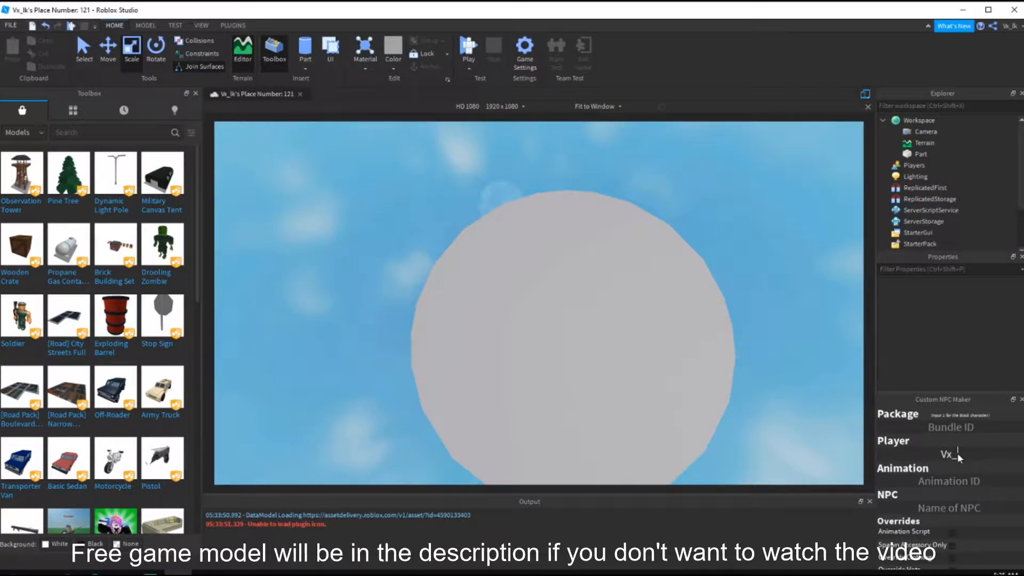
scroll(953, 464, "down", 5)
scroll(928, 488, "up", 5)
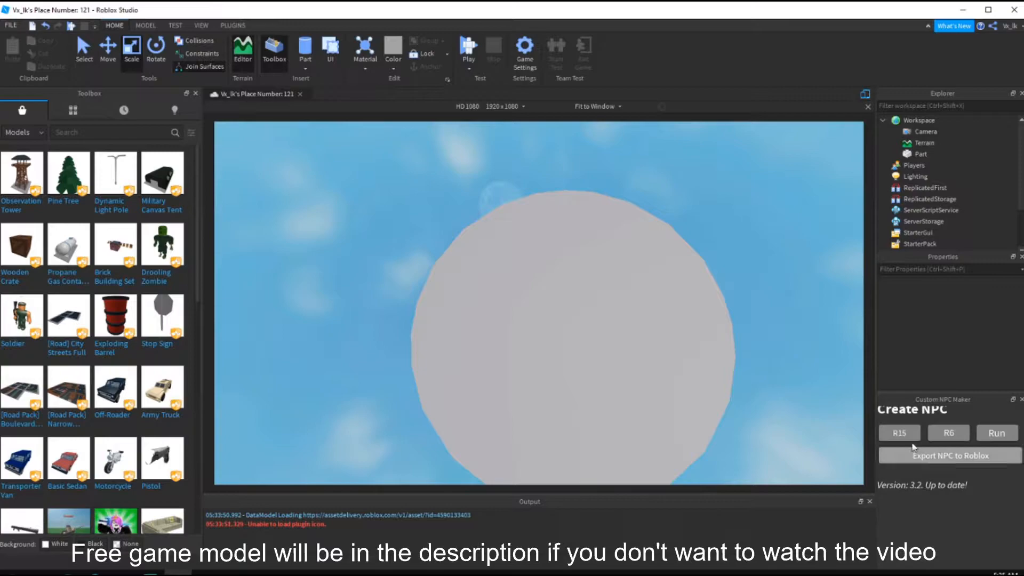
scroll(569, 322, "up", 4)
right_click_drag(591, 321, 599, 261)
scroll(599, 261, "up", 2)
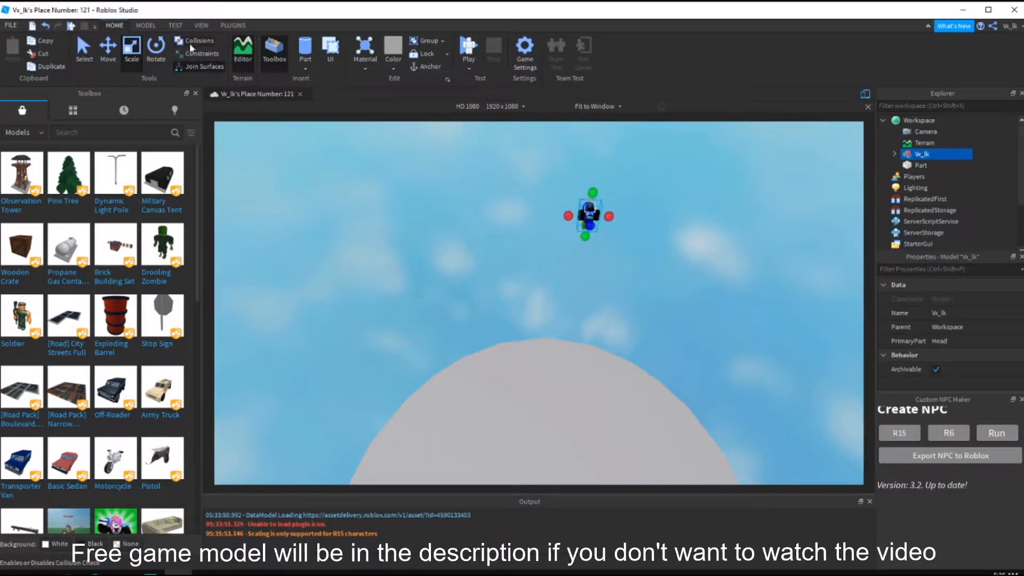
Move the NPC onto the surface of the large disc to compare its scale
left_click(104, 50)
left_click_drag(601, 160, 547, 412)
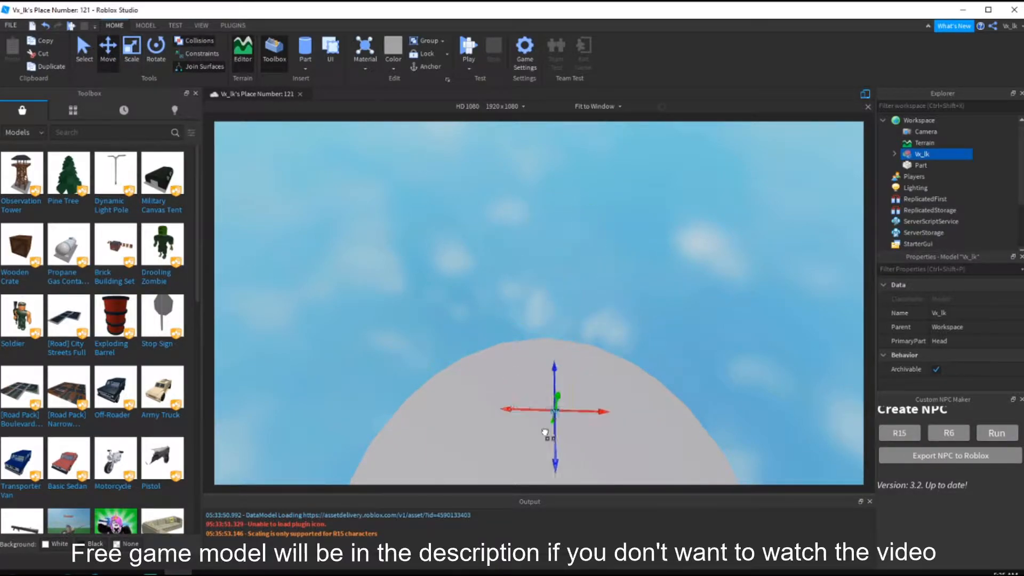
left_click_drag(538, 468, 546, 427)
right_click_drag(511, 393, 509, 380)
key("w")
left_click_drag(581, 278, 553, 412)
right_click_drag(370, 283, 370, 284)
left_click_drag(425, 201, 492, 441)
right_click_drag(484, 408, 484, 412)
left_click(484, 410)
scroll(484, 412, "down", 5)
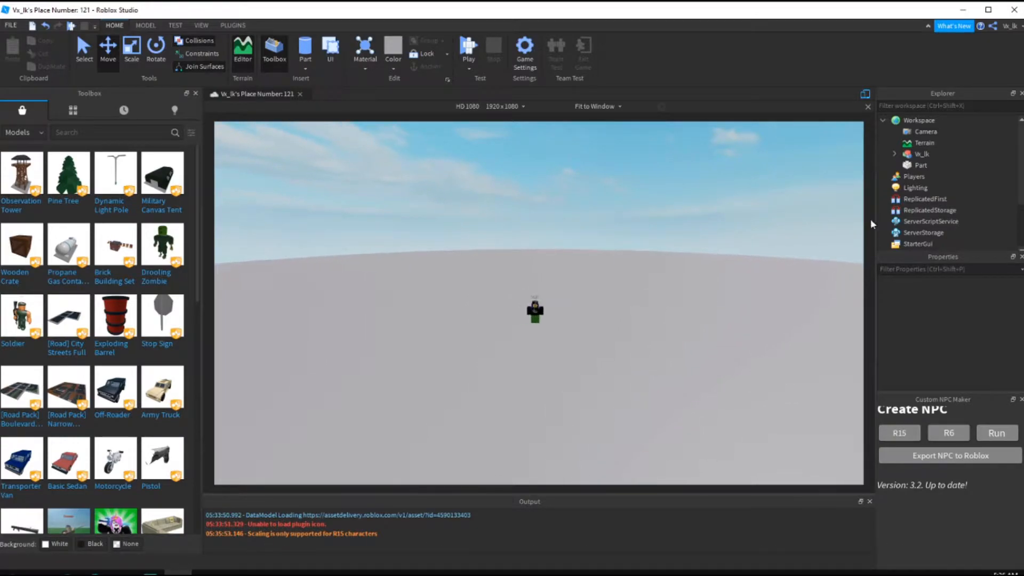
Delete the NPC from the disc and close the Custom NPC Maker plugin
left_click(548, 312)
key("Delete")
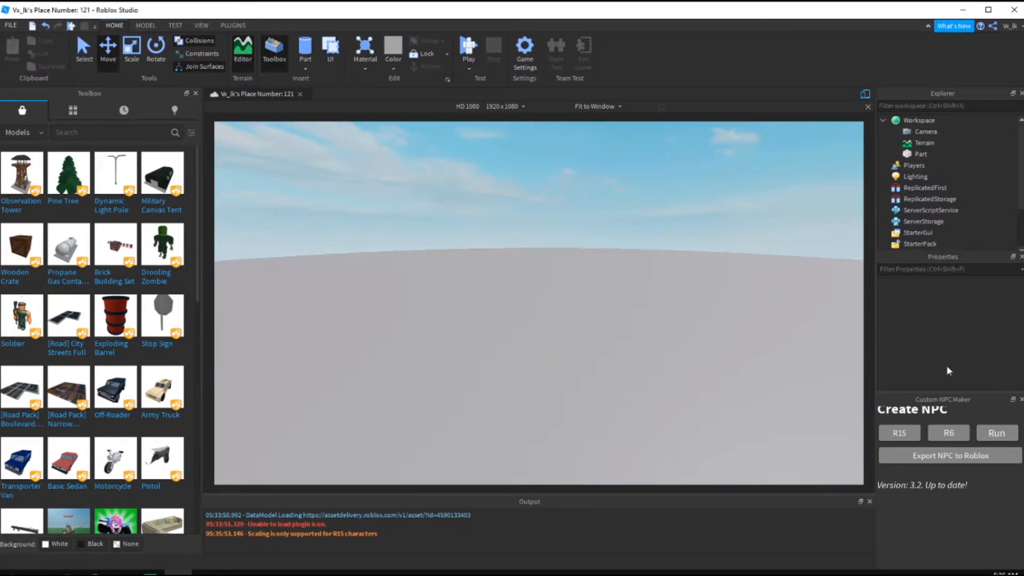
left_click(1021, 400)
Check the large disc's Size property and view the whole disc from a distance
right_click_drag(596, 232, 596, 233)
left_click(603, 284)
right_click_drag(603, 284, 614, 277)
left_click(930, 356)
type("size")
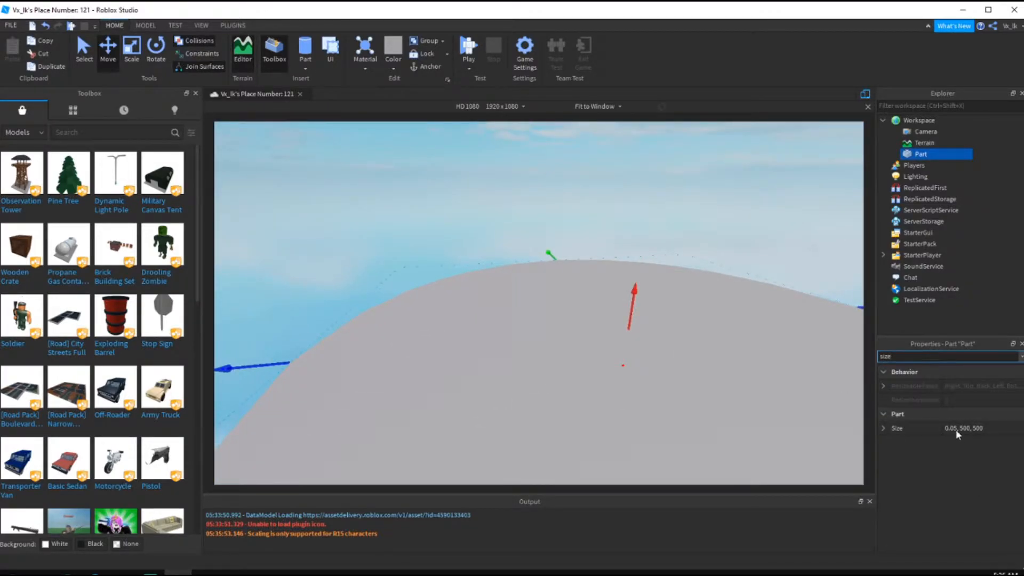
double_click(920, 358)
key("BackSpace")
right_click_drag(617, 213, 617, 212)
left_click(616, 213)
scroll(616, 213, "down", 8)
scroll(616, 213, "up", 5)
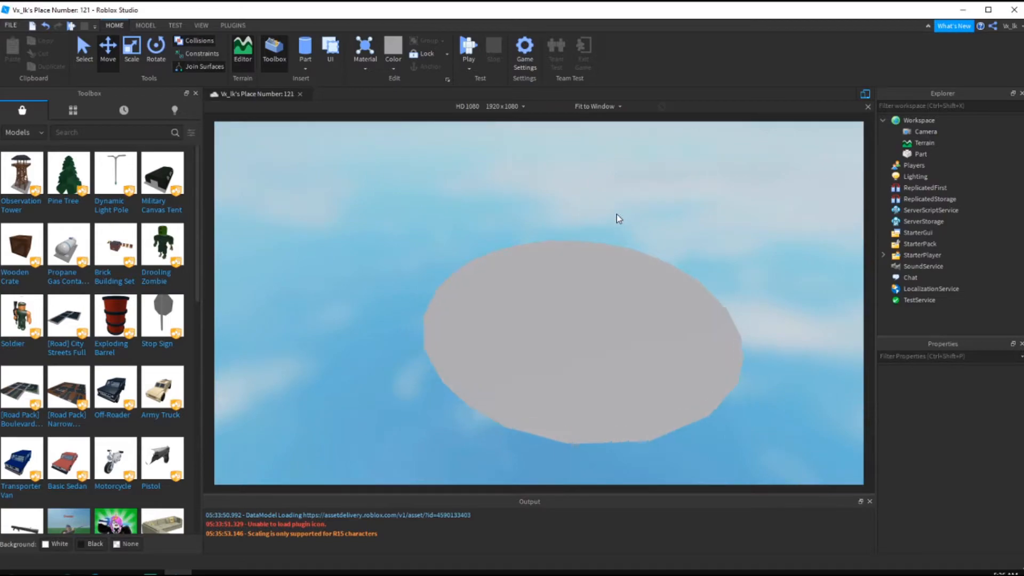
Duplicate the large ground disc in place
left_click(571, 281)
left_click(362, 263)
scroll(363, 263, "up", 3)
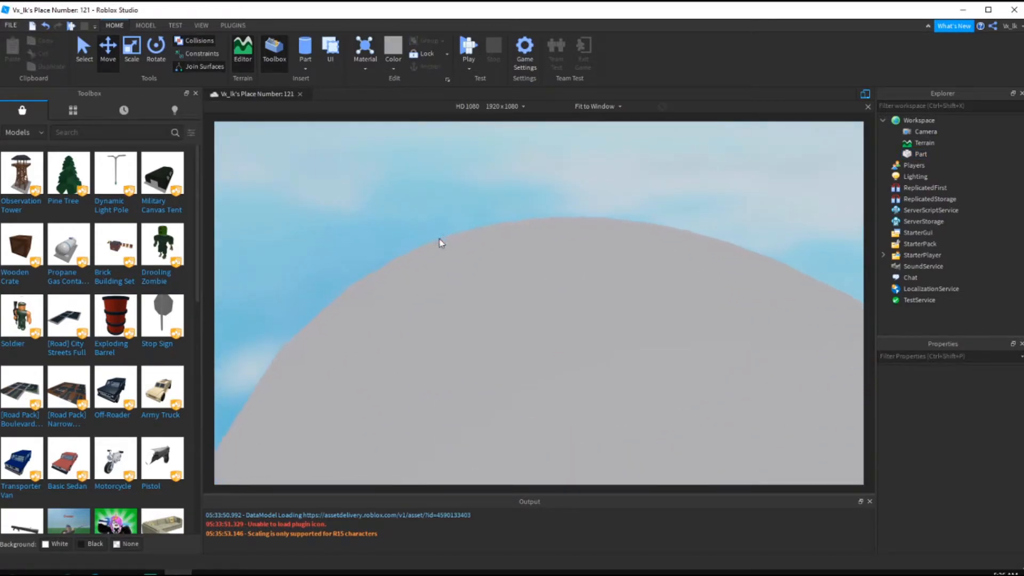
right_click_drag(490, 216, 490, 216)
left_click(484, 279)
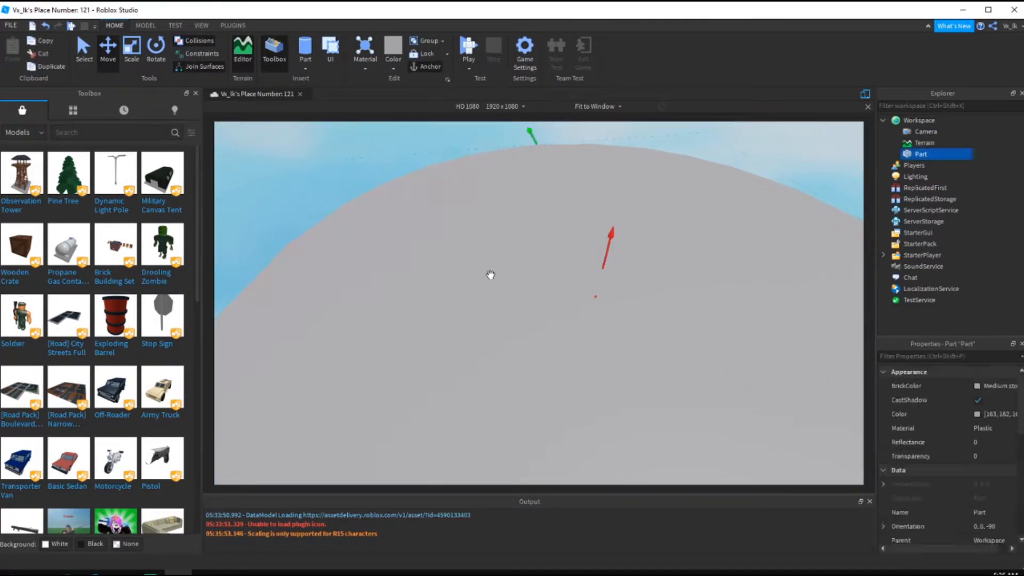
scroll(486, 279, "down", 1)
key("ctrl+d")
key("s")
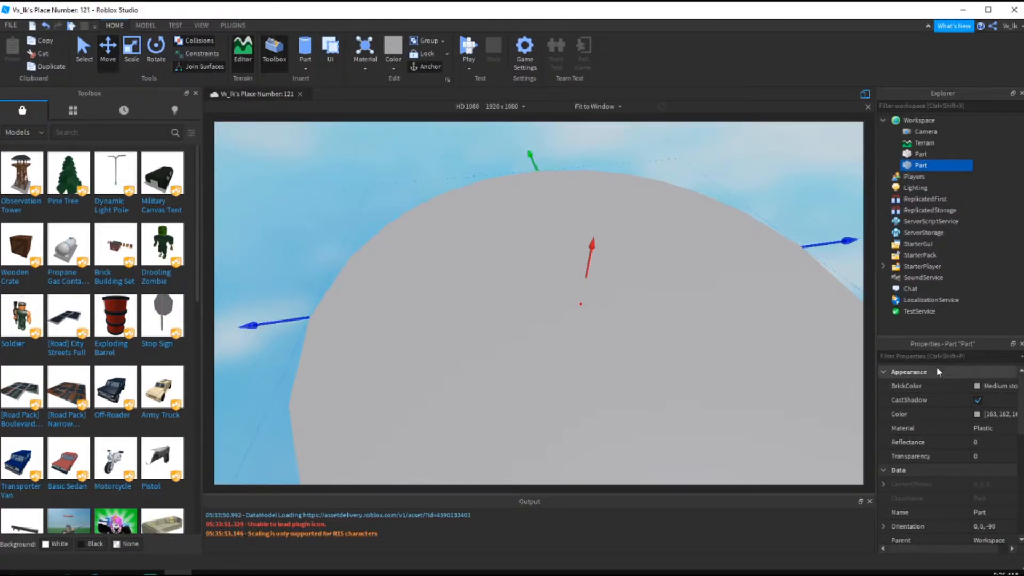
Set the duplicate disc's Size to 0.05, 20, 20
type("size")
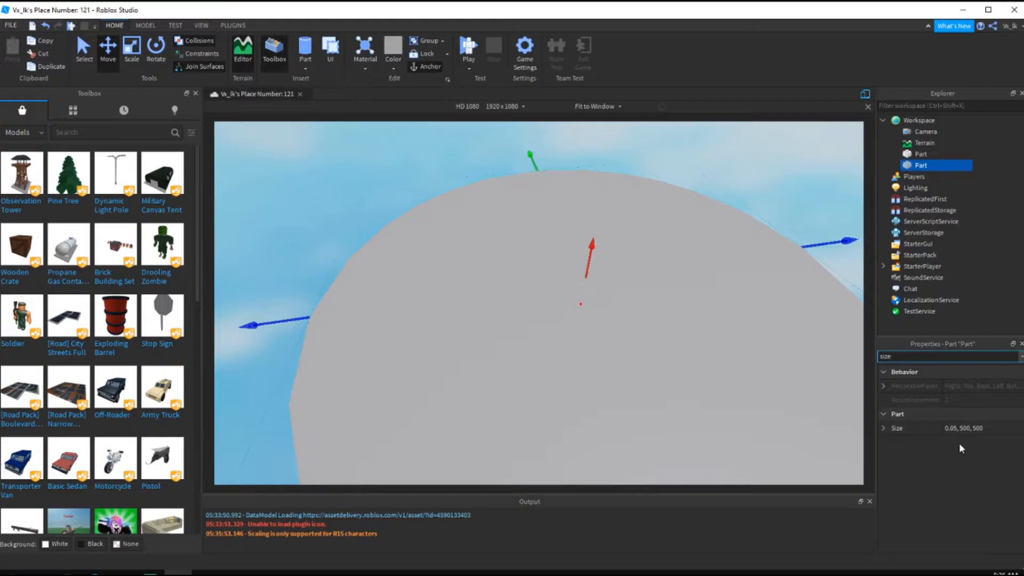
double_click(963, 427)
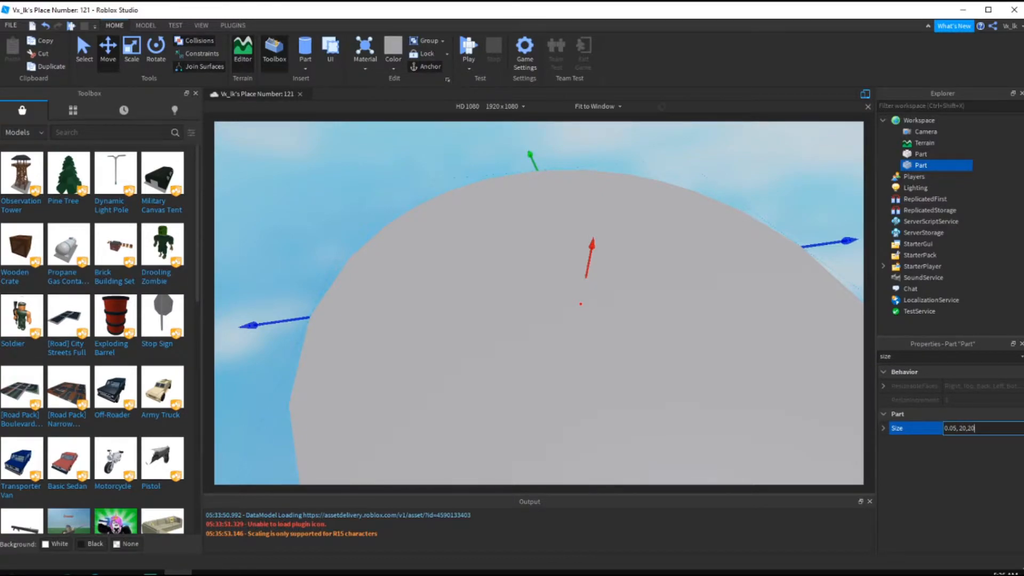
key("Return")
right_click(1022, 431)
scroll(585, 258, "up", 4)
right_click_drag(584, 267, 581, 281)
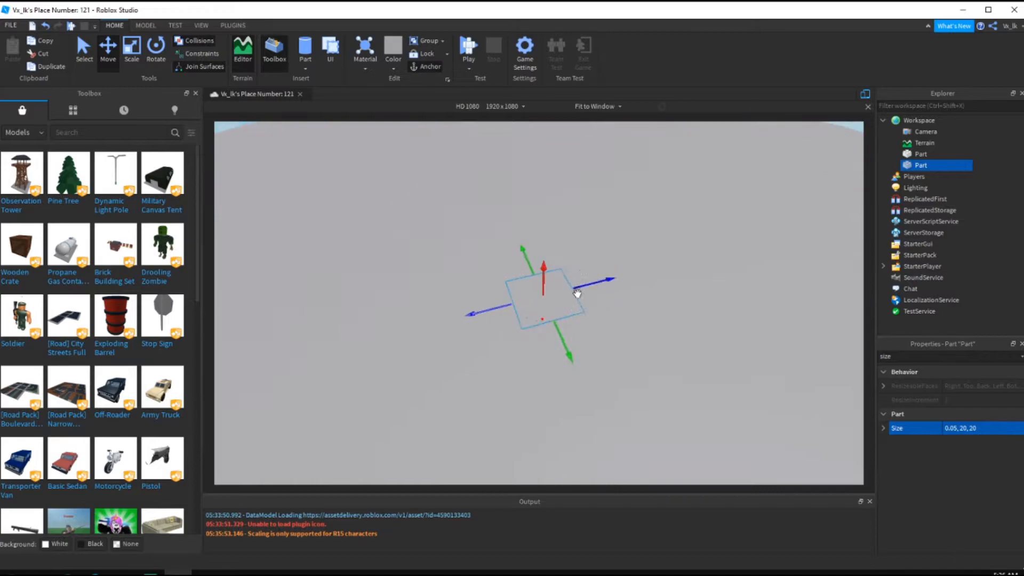
scroll(573, 297, "up", 6)
scroll(502, 243, "down", 2)
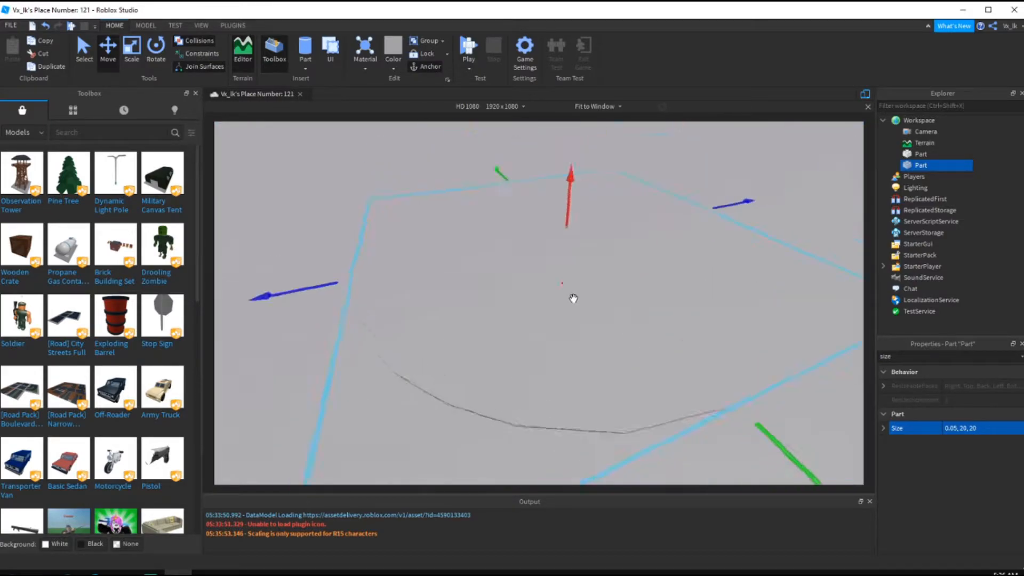
scroll(502, 243, "down", 5)
Color the large ground disc black
left_click(393, 68)
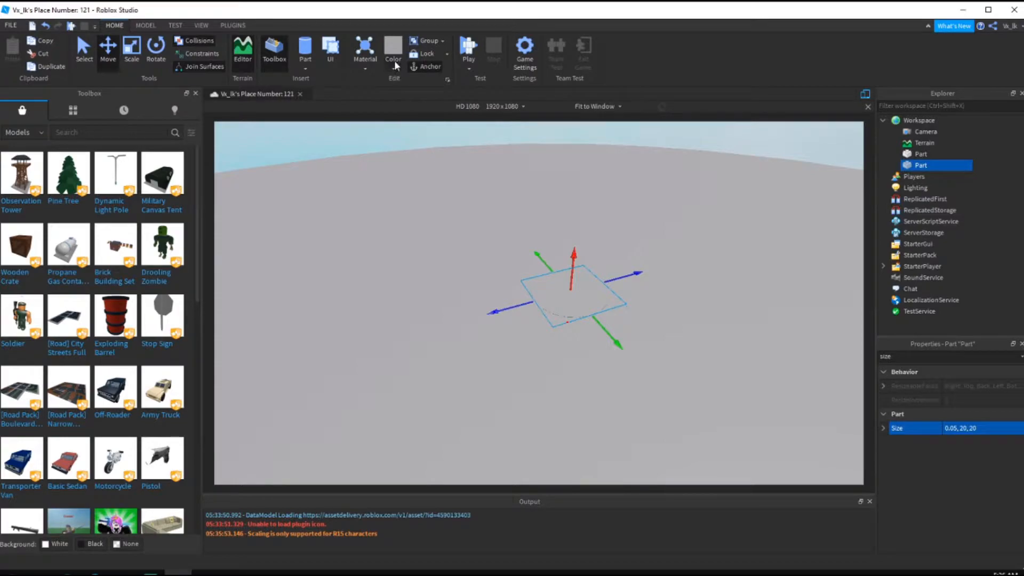
left_click(392, 222)
left_click(393, 69)
left_click(401, 264)
left_click(552, 227)
right_click_drag(535, 286, 532, 373)
scroll(531, 373, "up", 2)
left_click(531, 372)
scroll(532, 331, "up", 5)
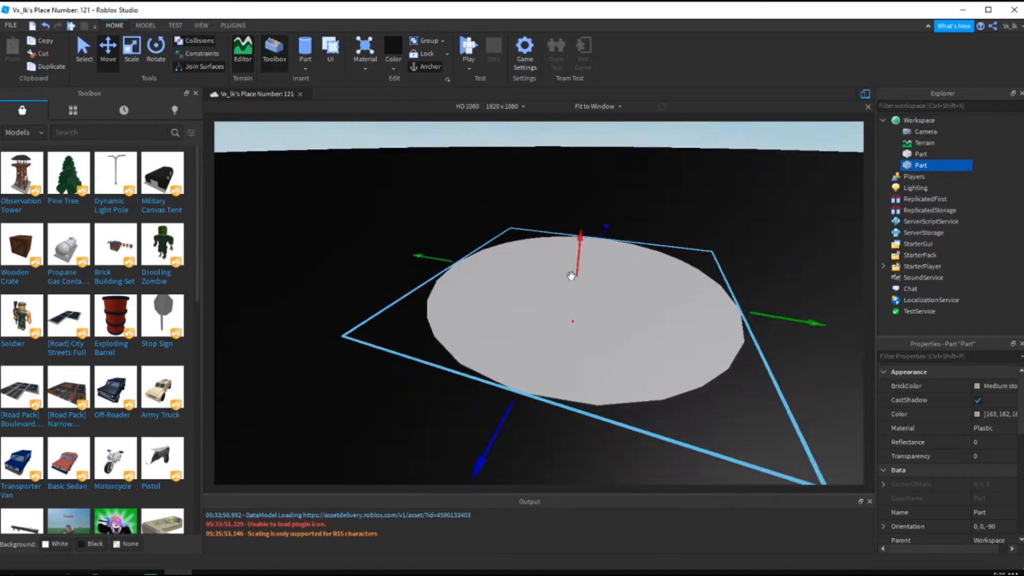
key("ctrl+d")
right_click_drag(588, 280, 523, 239)
left_click(134, 48)
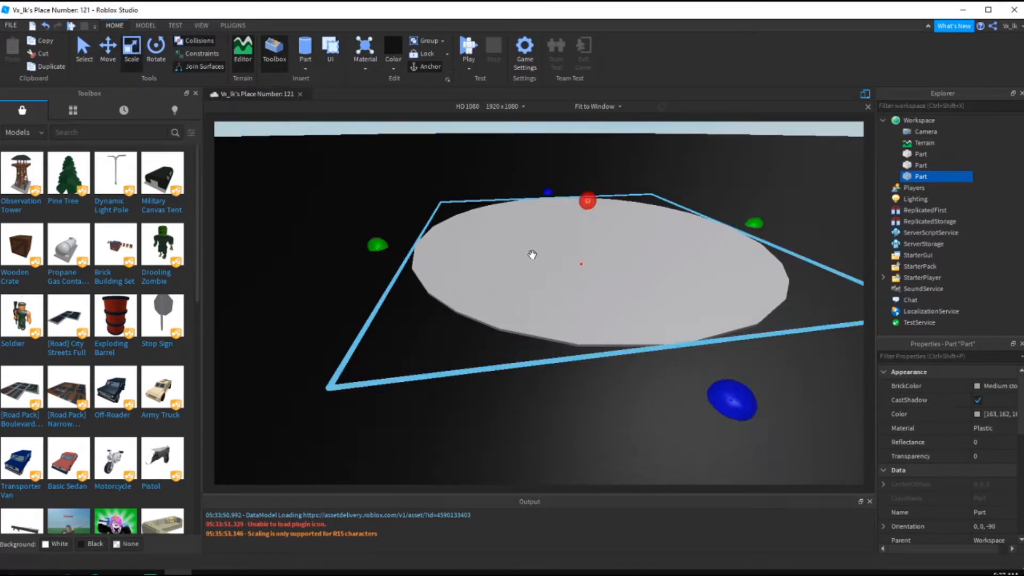
key("Delete")
Set the small central disc's Size to 0.5, 20, 20
left_click(533, 247)
left_click(930, 357)
type("size")
left_click(949, 428)
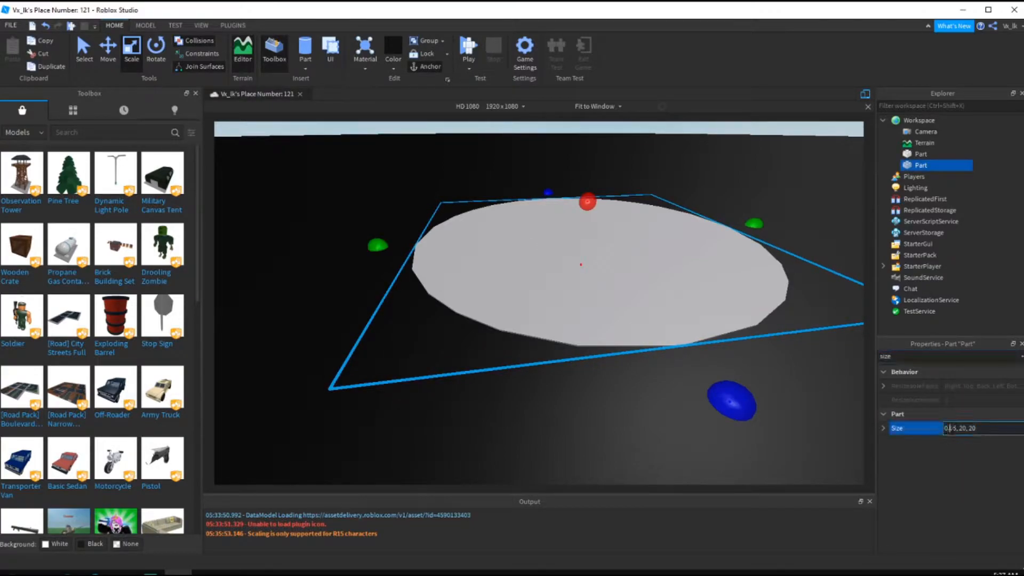
key("BackSpace")
key("BackSpace")
type("5")
key("Return")
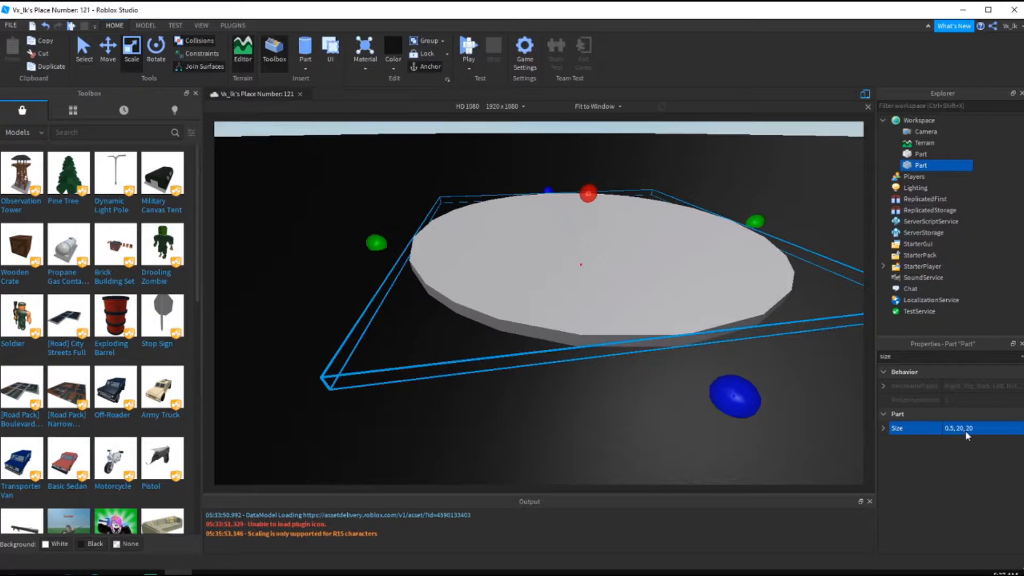
Duplicate the small disc on top of itself and scale the copy slightly smaller to form a second tier
right_click_drag(640, 265, 269, 149)
key("w")
left_click(117, 50)
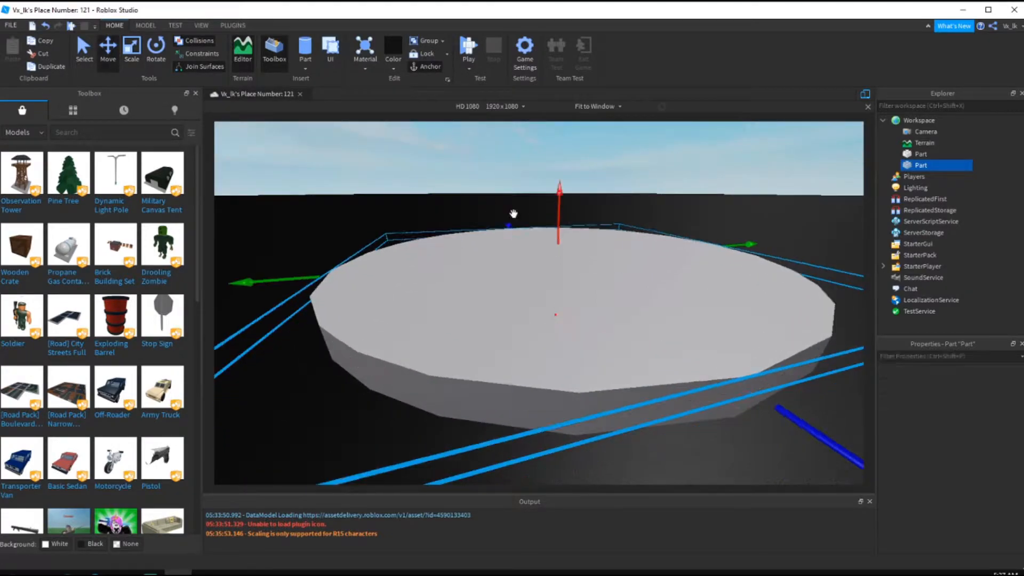
key("ctrl+d")
left_click(141, 57)
left_click_drag(563, 211, 560, 215, "shift")
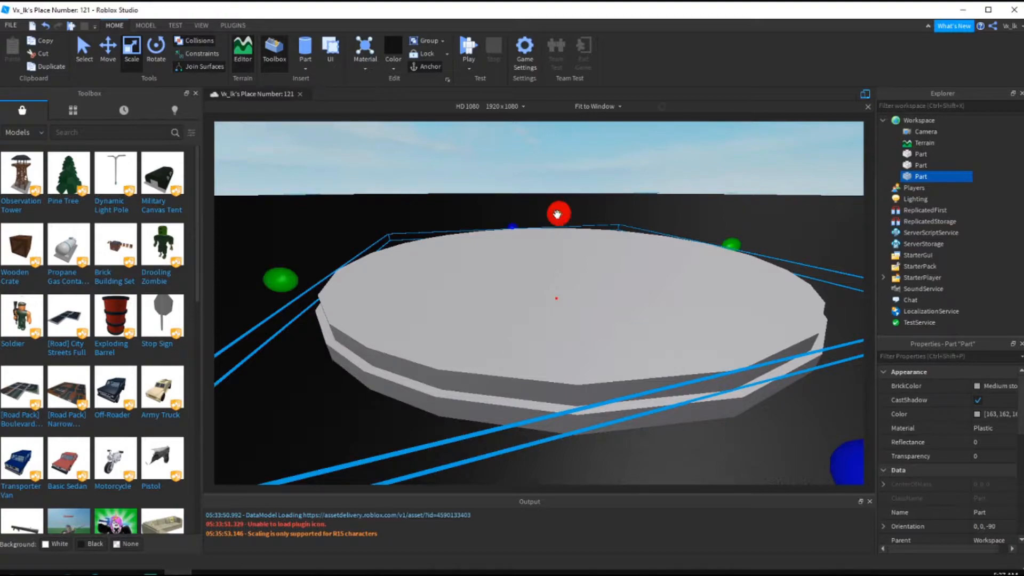
Stack four more duplicates on the second tier, making the tiers narrow toward the top into a stepped round platform
key("ctrl+d")
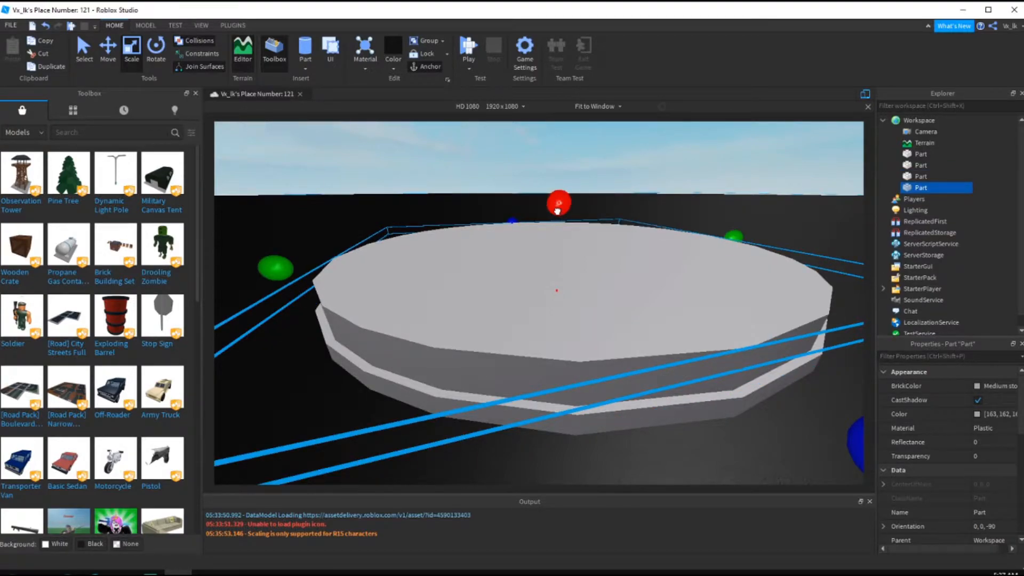
key("ctrl+d")
left_click_drag(563, 200, 562, 180, "shift")
key("ctrl+d")
key("ctrl+d")
scroll(562, 180, "down", 3)
left_click(562, 179)
right_click_drag(562, 179, 562, 179)
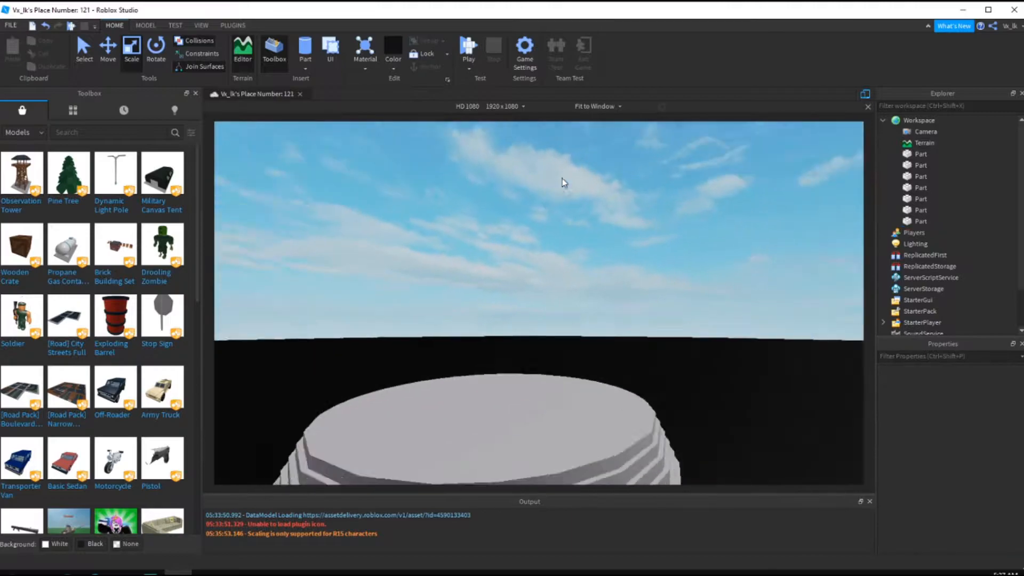
scroll(562, 179, "down", 6)
key("ctrl+a")
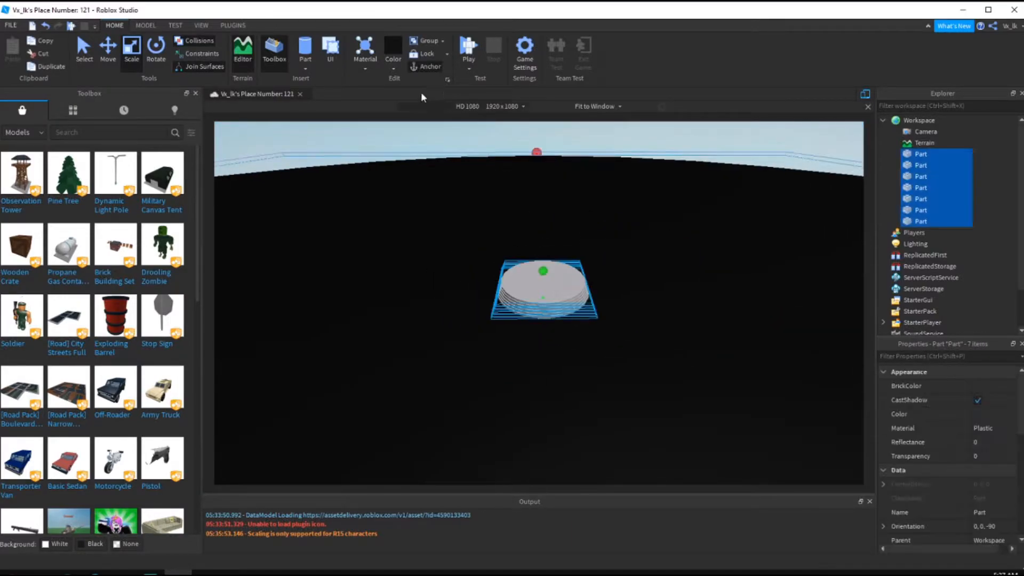
left_click(480, 141)
scroll(480, 140, "up", 4)
right_click_drag(480, 140, 449, 148)
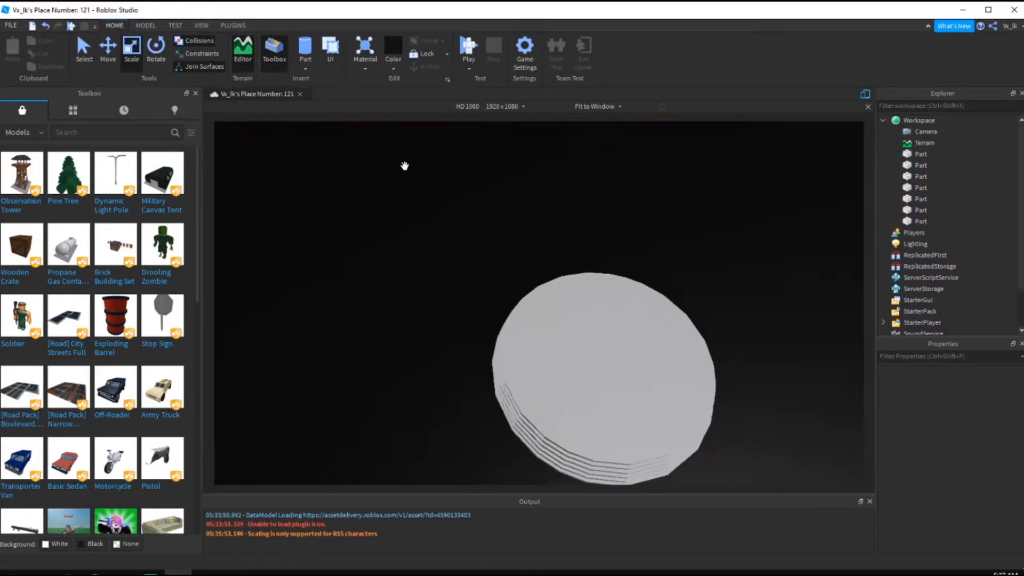
Search the model library for "spawn"
scroll(449, 148, "down", 2)
left_click(79, 130)
type("spawn")
key("Return")
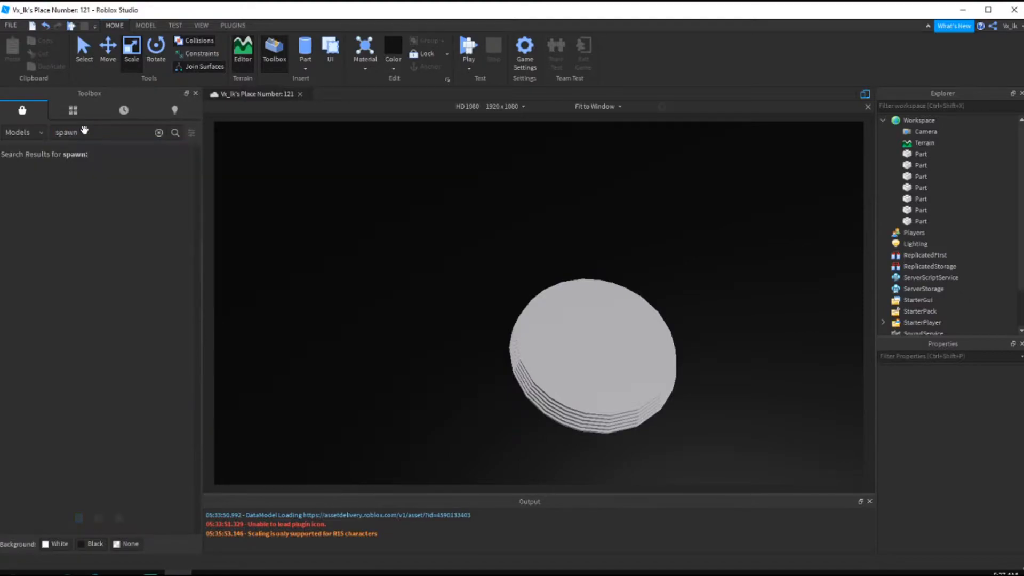
scroll(475, 301, "up", 3)
right_click_drag(475, 301, 510, 276)
scroll(469, 299, "up", 2)
scroll(475, 292, "down", 5)
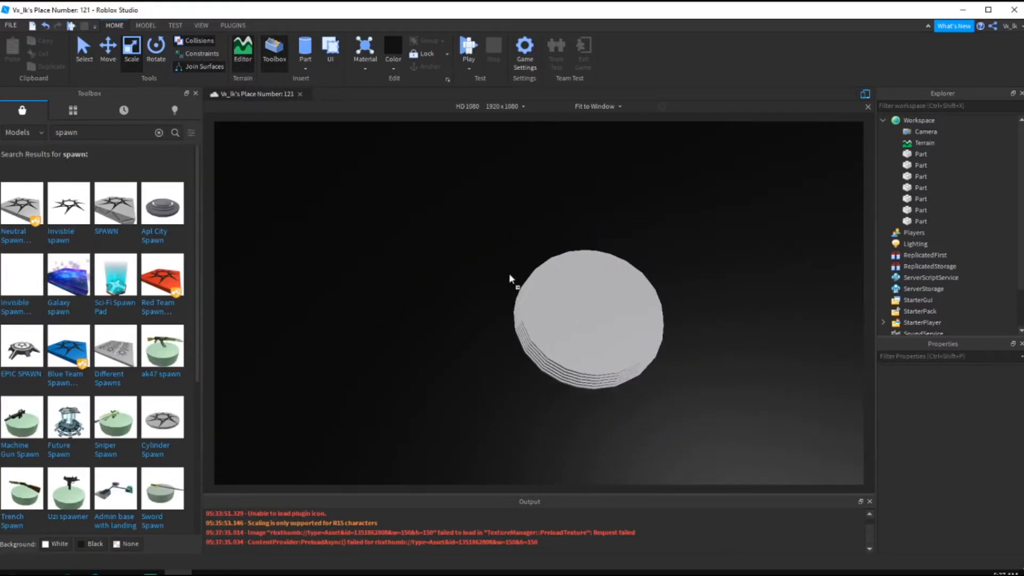
Insert a spawn location on top of the stepped platform and scale it down to a small pad
left_click_drag(510, 276, 581, 301)
scroll(582, 301, "up", 5)
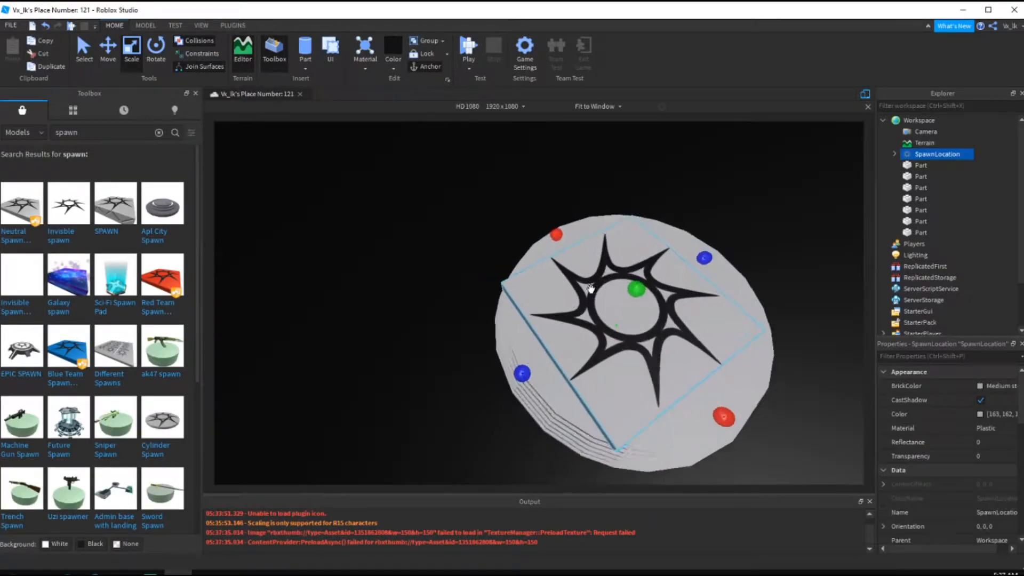
scroll(608, 279, "down", 6)
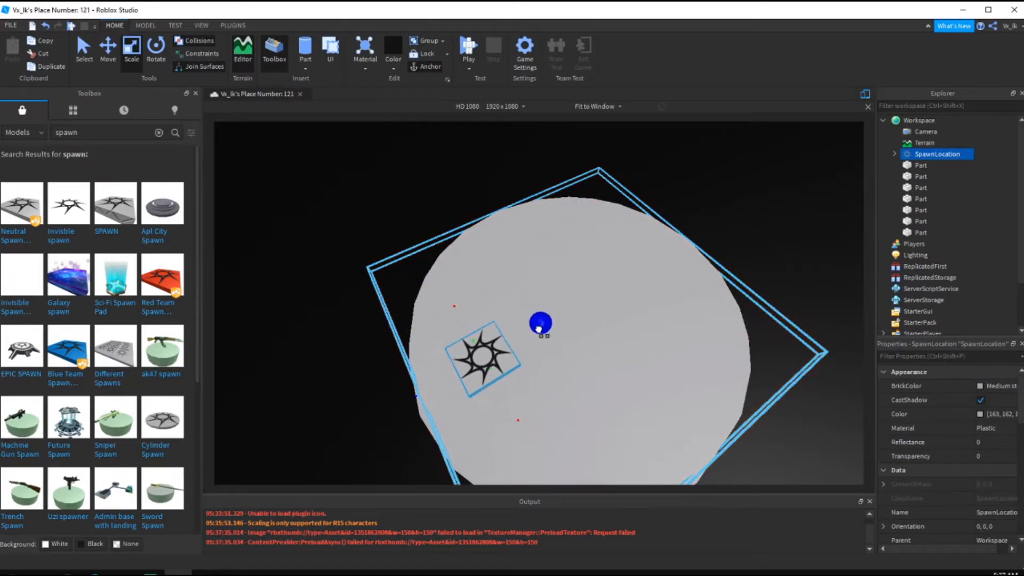
Center the spawn location on the platform by giving it the disc's Position of -21.65, -1.93, 31.53
scroll(462, 344, "down", 3)
left_click(533, 327)
scroll(533, 326, "down", 2)
left_click(916, 354)
type("size")
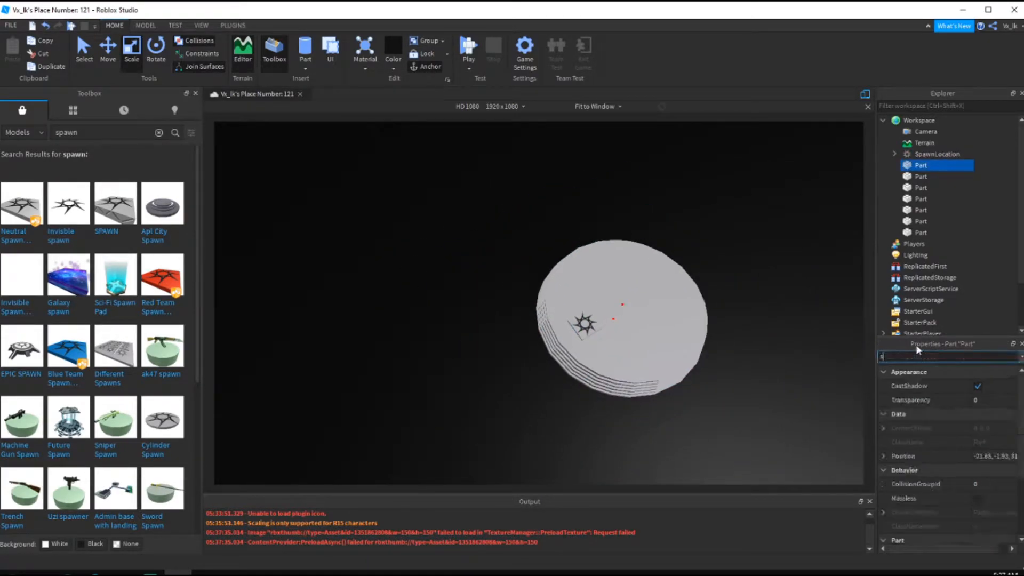
key("BackSpace")
key("BackSpace")
key("BackSpace")
key("BackSpace")
type("pos")
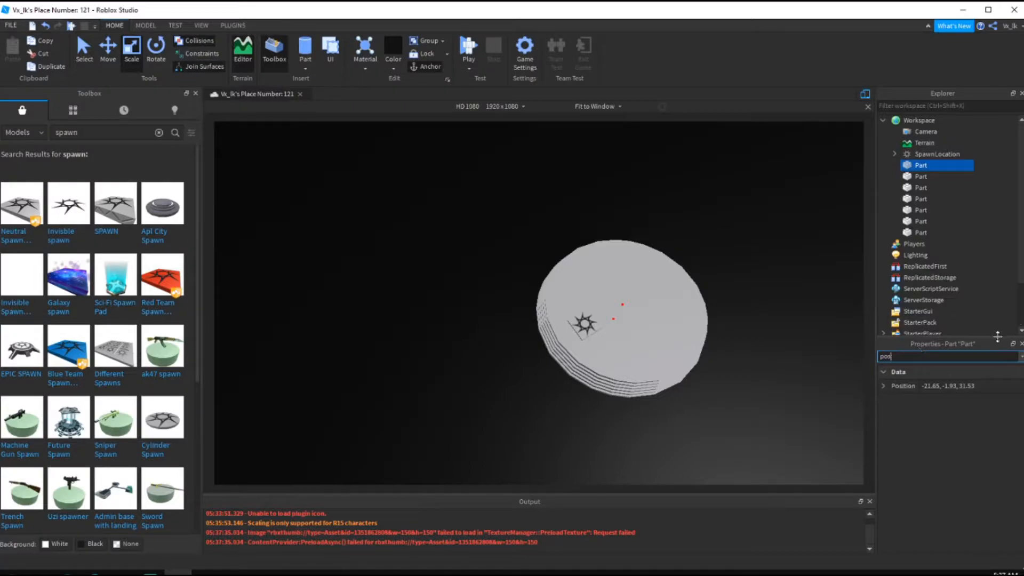
left_click(585, 324)
scroll(642, 395, "up", 5)
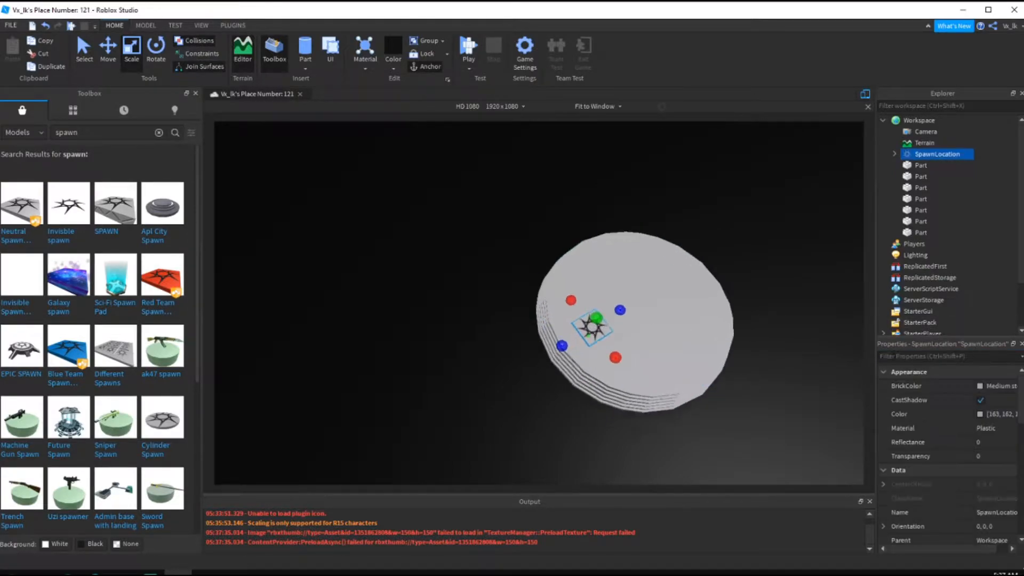
type("po")
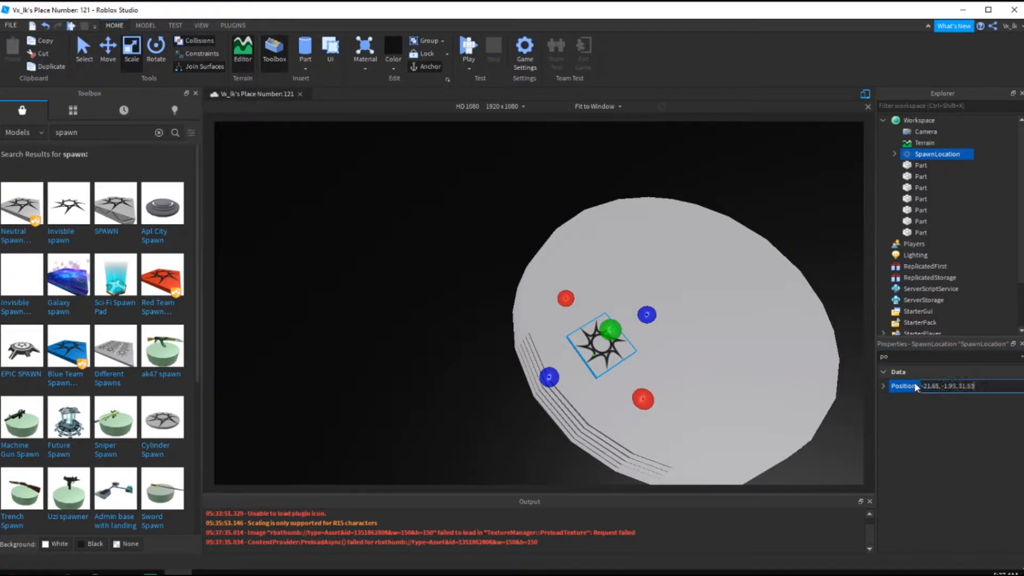
key("Return")
Duplicate the centered spawn location to both sides, forming a row of three across the platform
left_click(114, 59)
right_click_drag(494, 238, 629, 315)
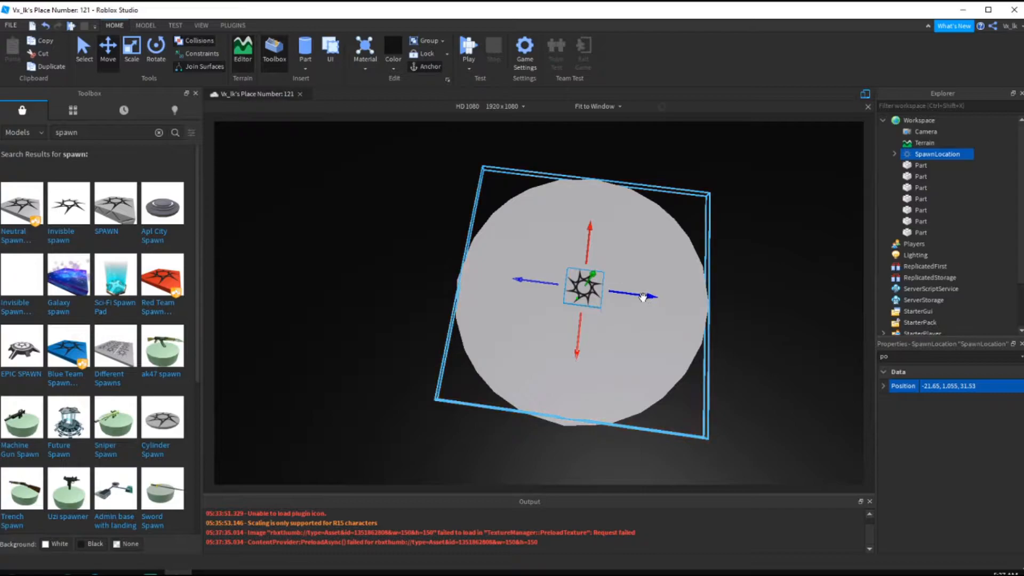
key("ctrl+d")
key("Delete")
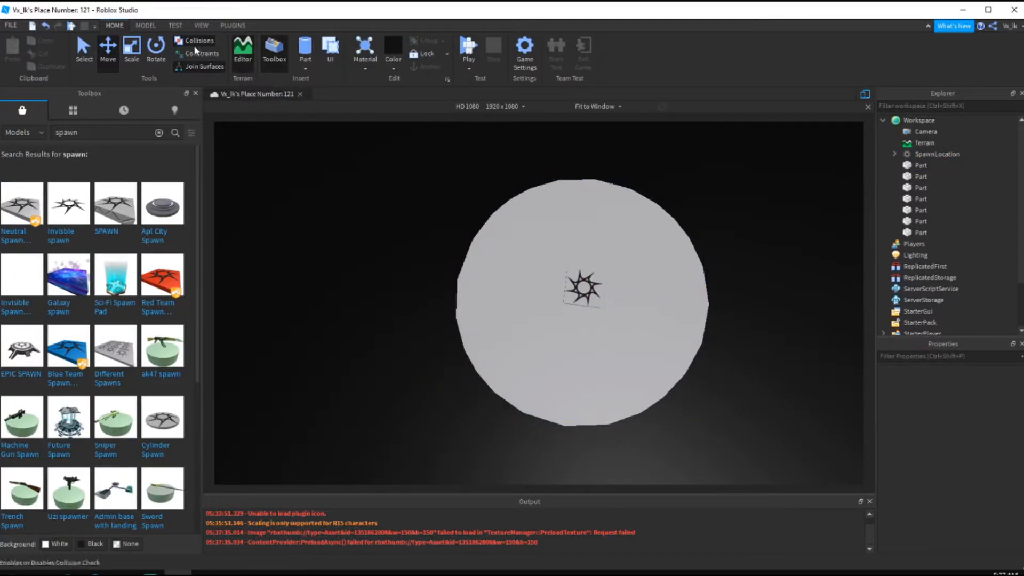
left_click(590, 283)
key("ctrl+d")
left_click_drag(651, 295, 691, 311)
key("ctrl+d")
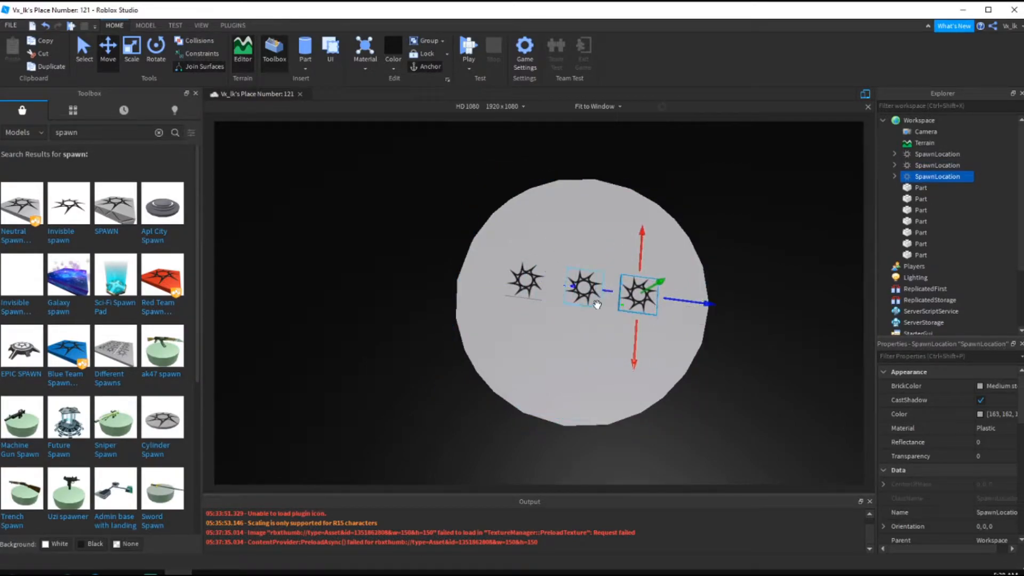
Duplicate the row of three spawn locations in front and behind to make a three-by-three grid
key("ctrl+d")
left_click_drag(575, 354, 572, 399)
key("ctrl+d")
right_click_drag(663, 286, 688, 270)
scroll(688, 269, "down", 4)
scroll(640, 299, "up", 4)
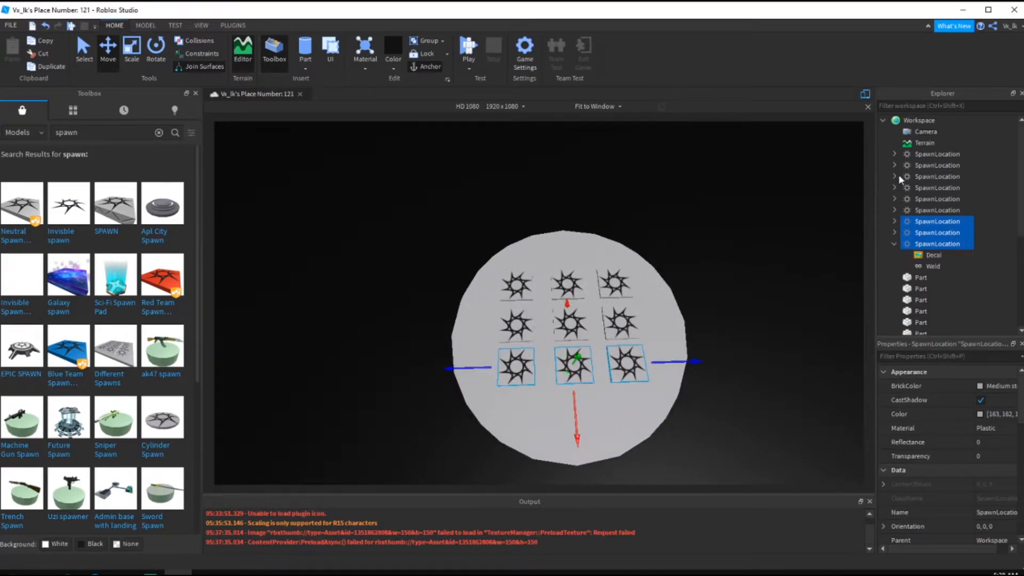
Delete all spawn locations in the grid except the one at the center
key("Delete")
left_click(620, 323)
key("Delete")
left_click(569, 324)
key("Delete")
key("ctrl+z")
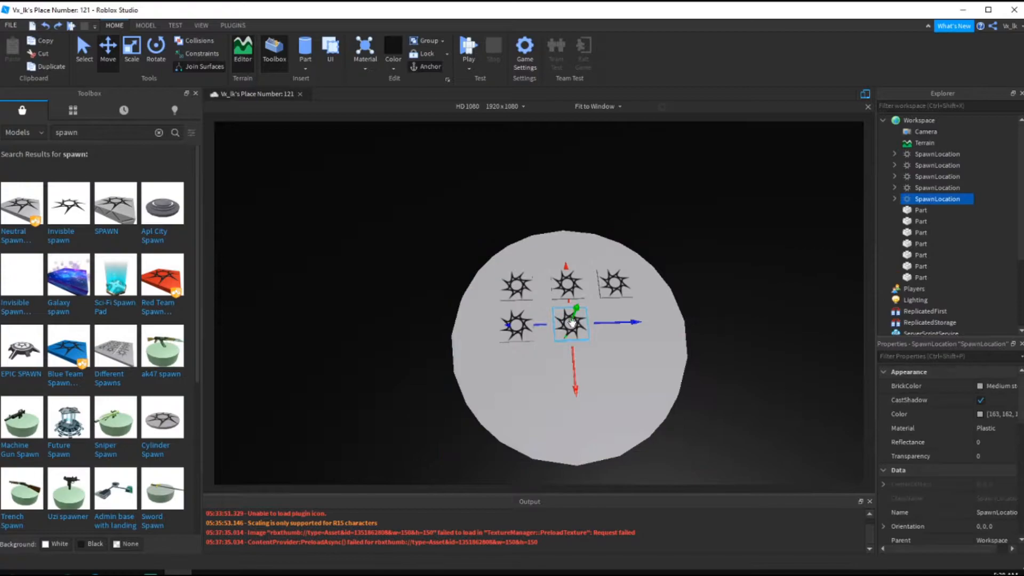
key("Delete")
left_click(520, 281)
key("Delete")
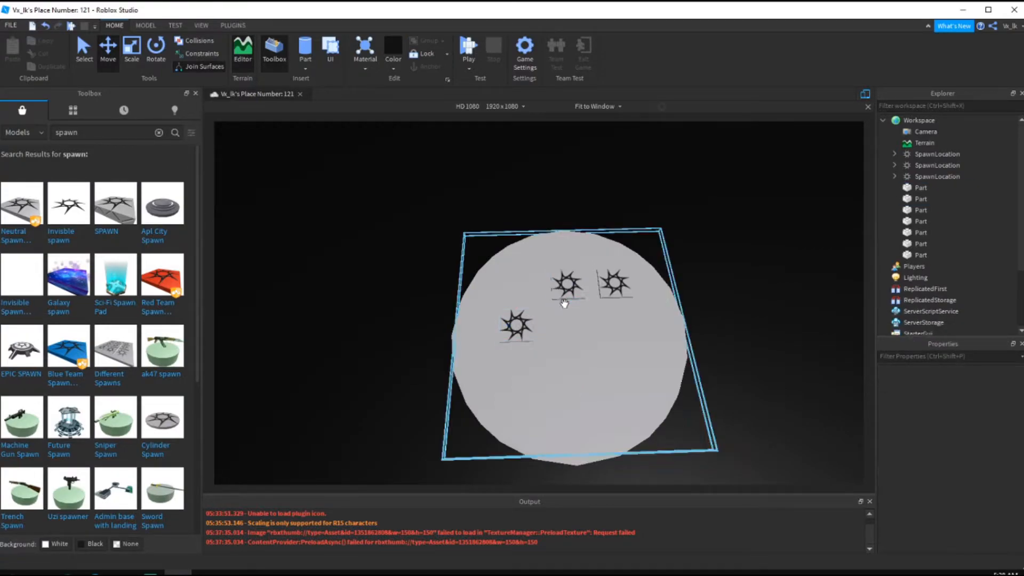
key("ctrl+z")
key("ctrl+z")
left_click(517, 323)
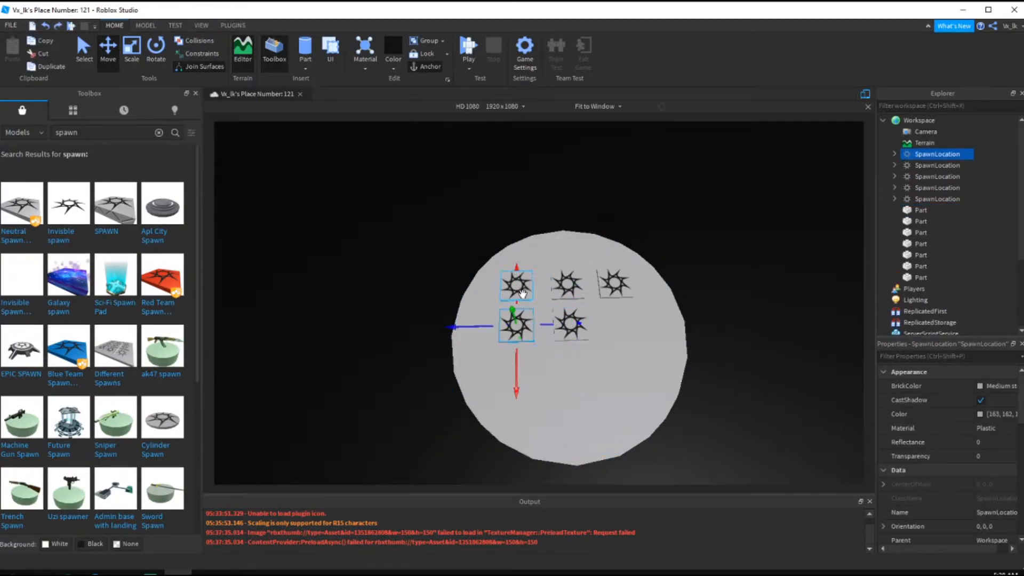
key("Delete")
left_click(522, 292)
key("Delete")
left_click(568, 289)
key("Delete")
left_click(611, 288)
key("Delete")
Delete the Decal from the remaining central spawn location
left_click(569, 326)
left_click(908, 356)
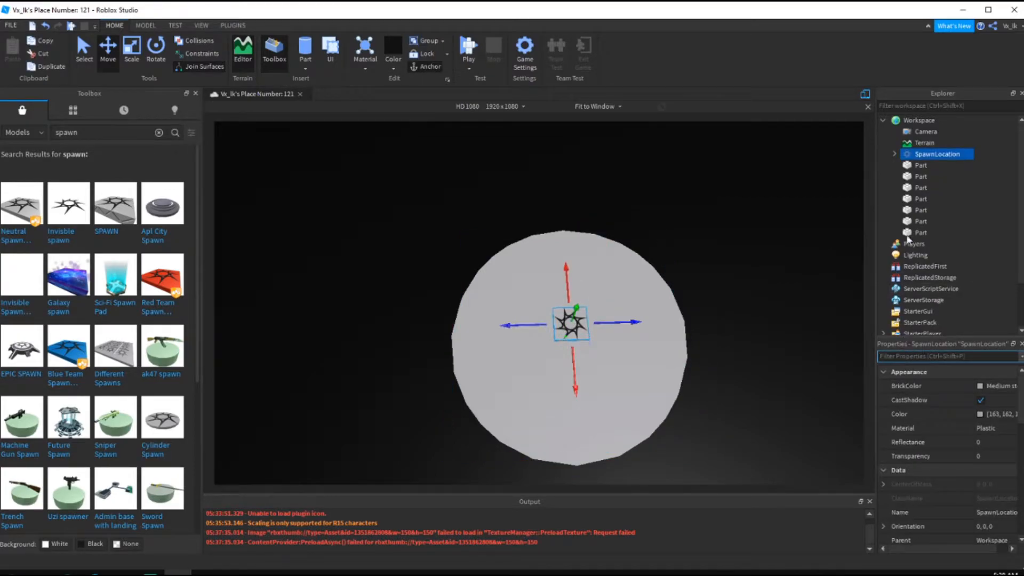
left_click(894, 154)
left_click(920, 165)
key("Delete")
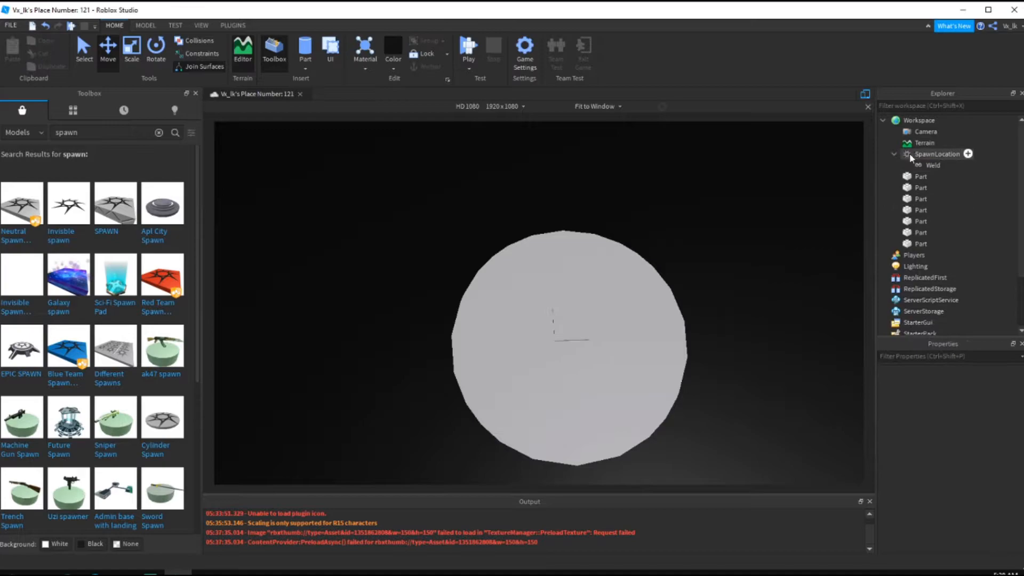
left_click(894, 155)
Duplicate the plain spawn location to either side of the center for a row of three
left_click(575, 340)
key("ctrl+d")
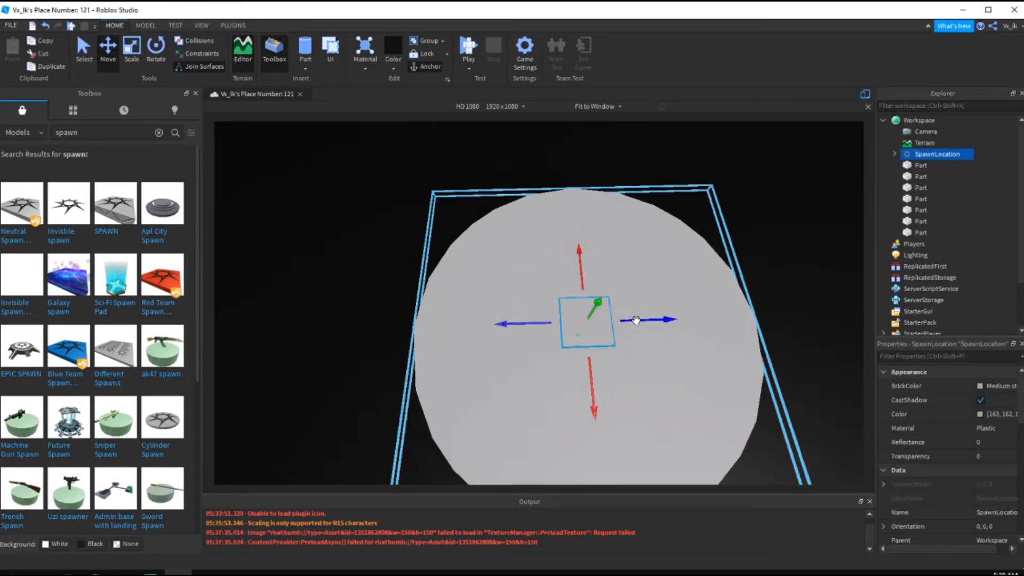
left_click_drag(639, 321, 708, 329)
key("ctrl+d")
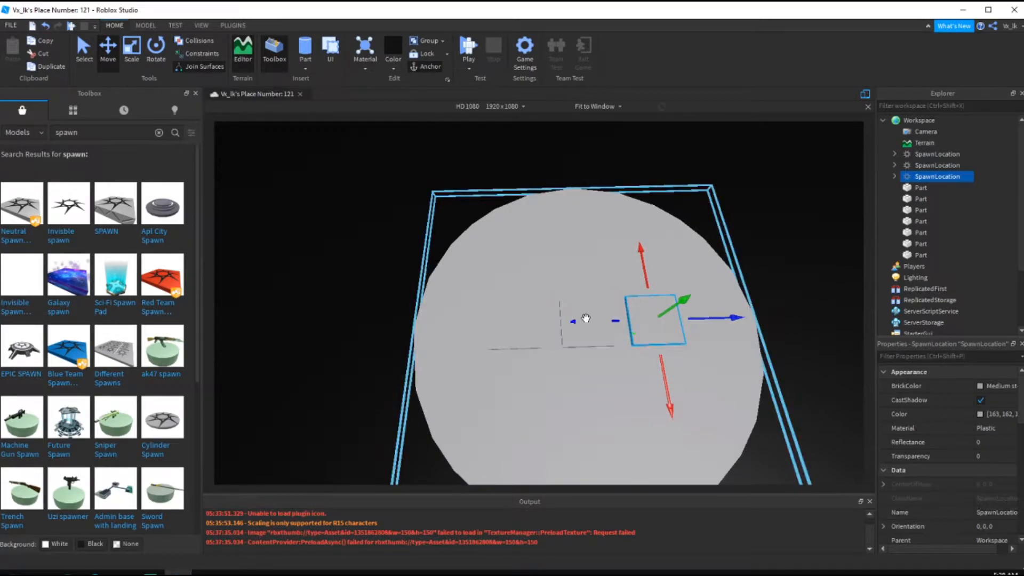
Copy the row of three plain spawn locations in front and behind, completing a three-by-three grid
left_click(587, 322, "ctrl")
left_click(529, 308, "ctrl")
key("ctrl+d")
left_click_drag(588, 395, 613, 434)
key("ctrl+d")
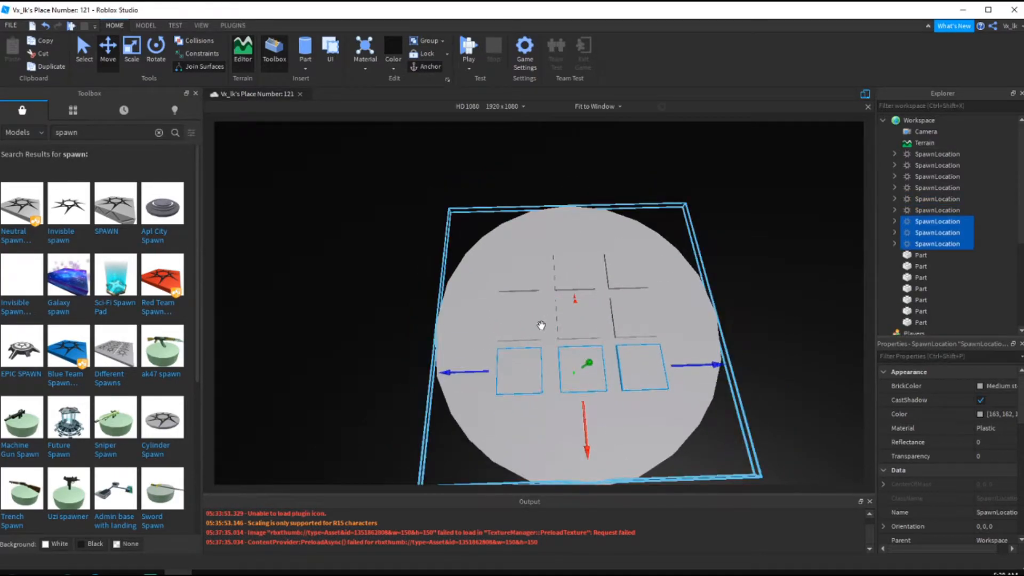
Turn off CanCollide for all nine spawn locations
left_click(519, 320, "ctrl")
left_click(518, 273, "ctrl")
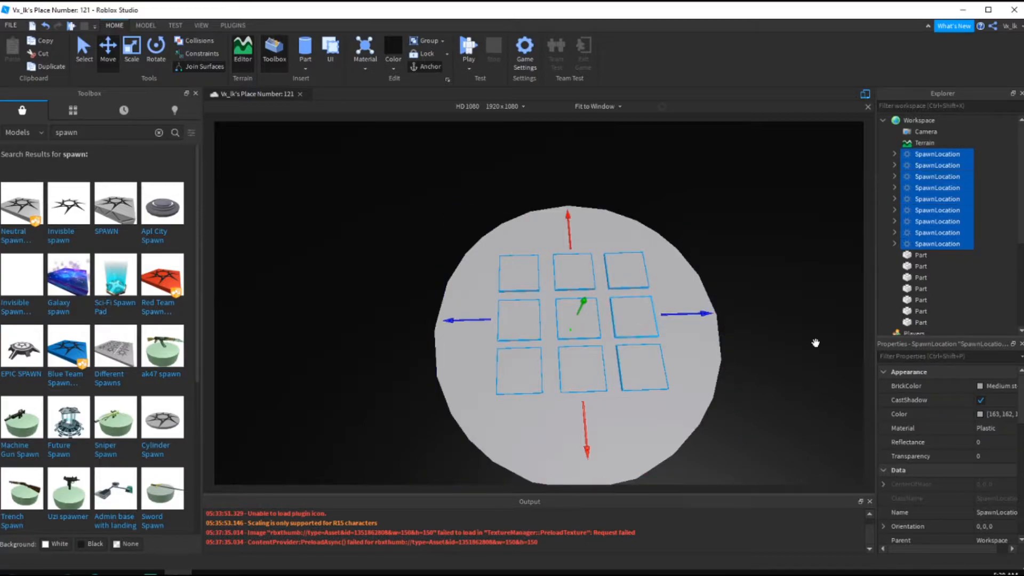
type("can")
left_click(933, 386)
Set the Transparency of all nine spawn locations to 1
left_click_drag(887, 356, 863, 359)
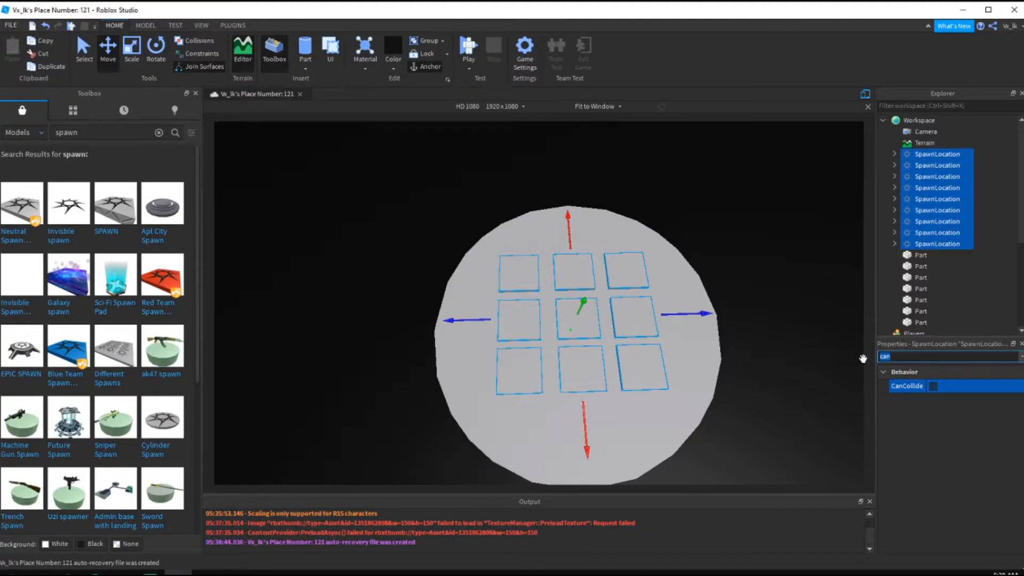
type("tra")
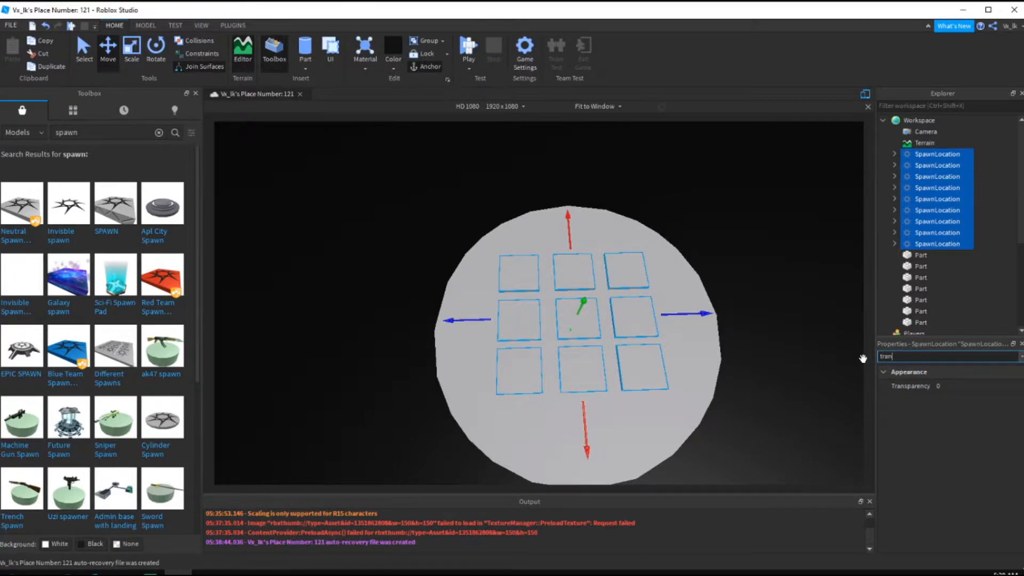
left_click(991, 390)
type("1")
key("Return")
Playtest the place, moving and jumping the character on the platform to check the spawn, and stop the test
right_click_drag(637, 314, 645, 228)
left_click_drag(643, 224, 462, 28)
left_click(470, 46)
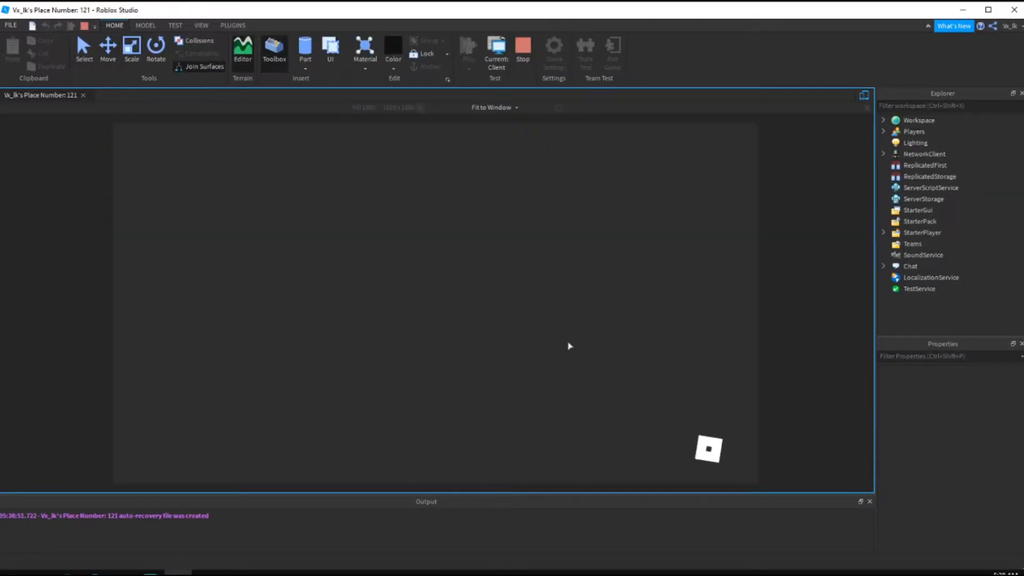
scroll(568, 313, "down", 5)
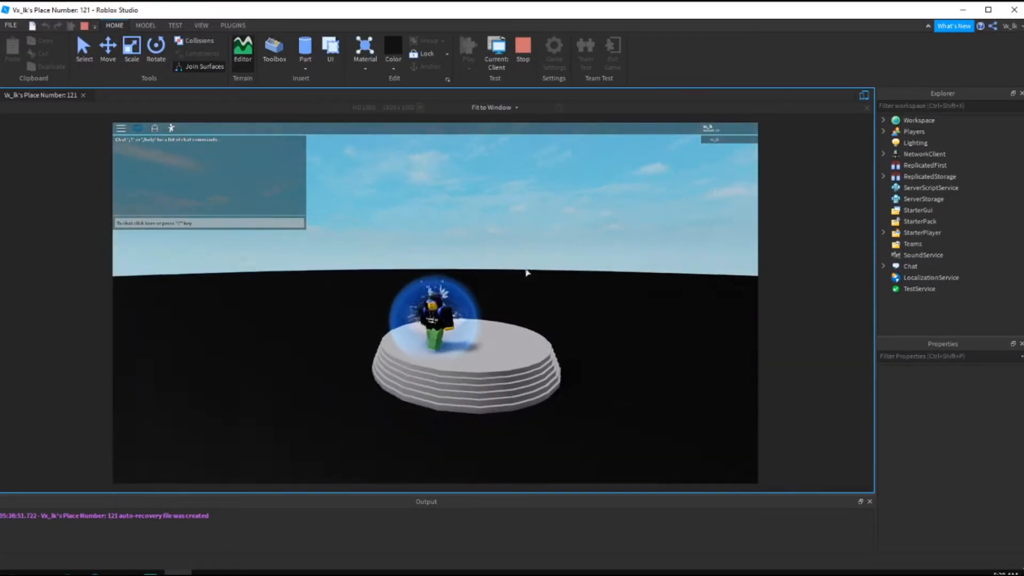
right_click_drag(527, 273, 527, 272)
key("s")
key("space")
key("w")
scroll(527, 273, "down", 1)
key("s")
key("d")
key("a")
key("d")
key("a")
key("d")
key("a")
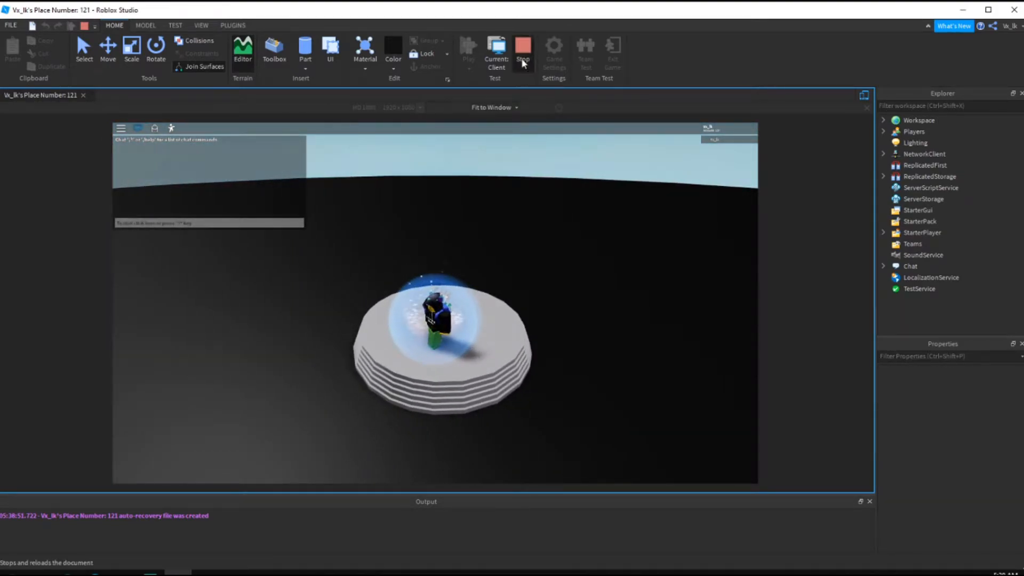
left_click(523, 57)
Turn off the HD 1080 device emulation so the scene fills the viewport
left_click(865, 94)
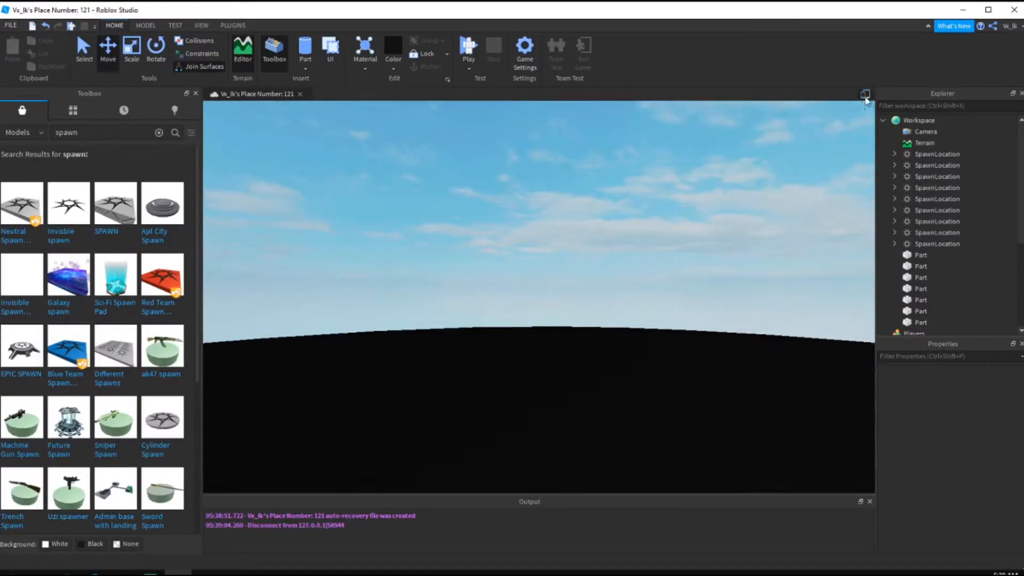
scroll(436, 173, "down", 3)
right_click_drag(437, 174, 436, 173)
scroll(437, 173, "up", 2)
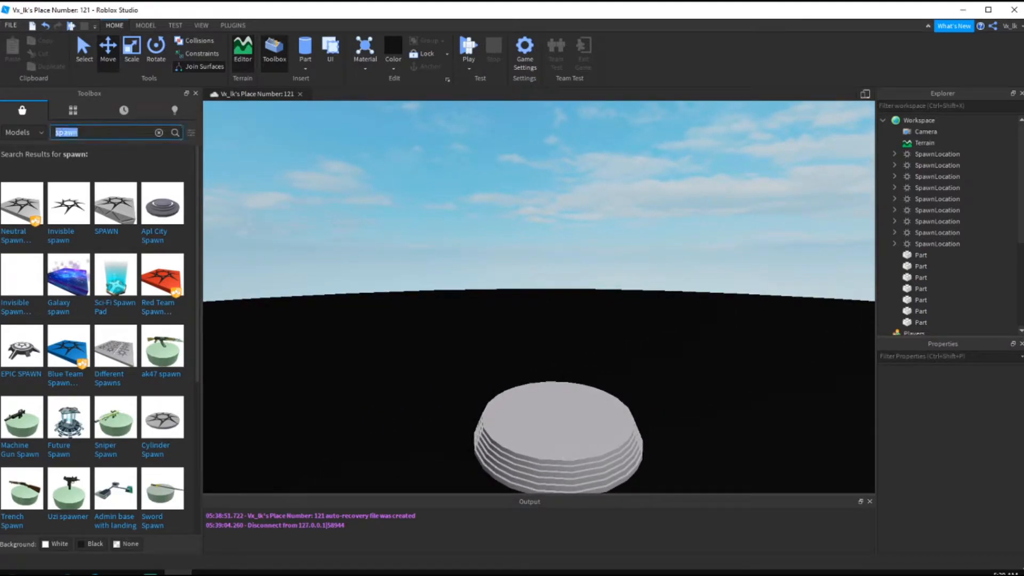
Clear the Toolbox search and insert the HD Admin model from My Models into the place
key("Return")
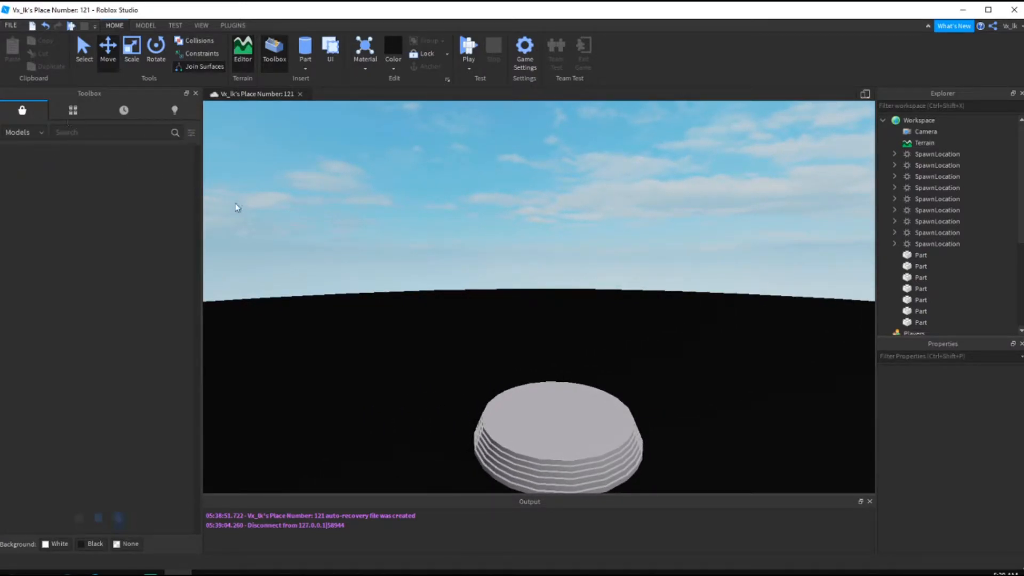
scroll(406, 248, "up", 1)
right_click_drag(406, 249, 406, 249)
scroll(406, 249, "down", 1)
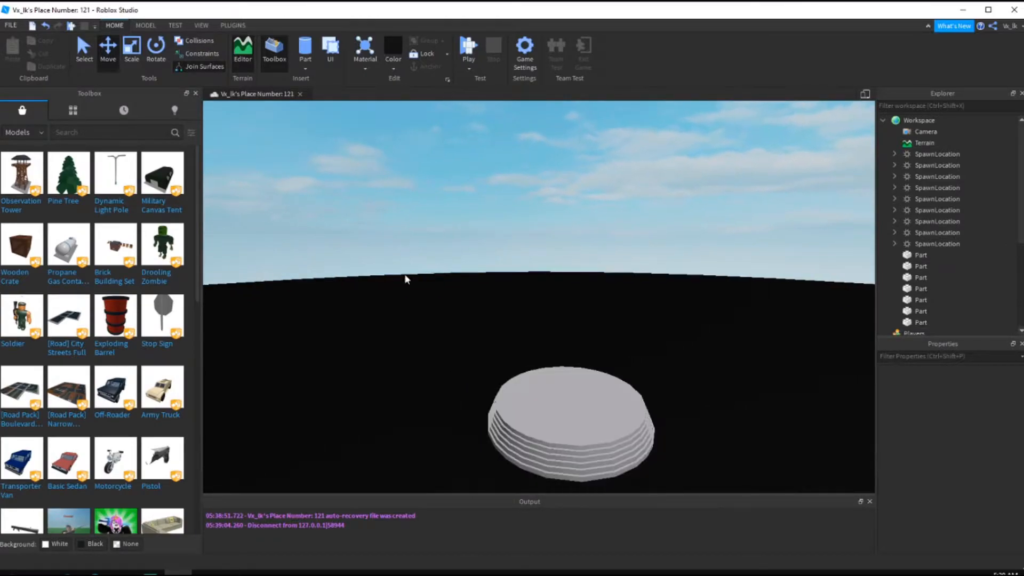
left_click(408, 277)
left_click(411, 210)
left_click(63, 111)
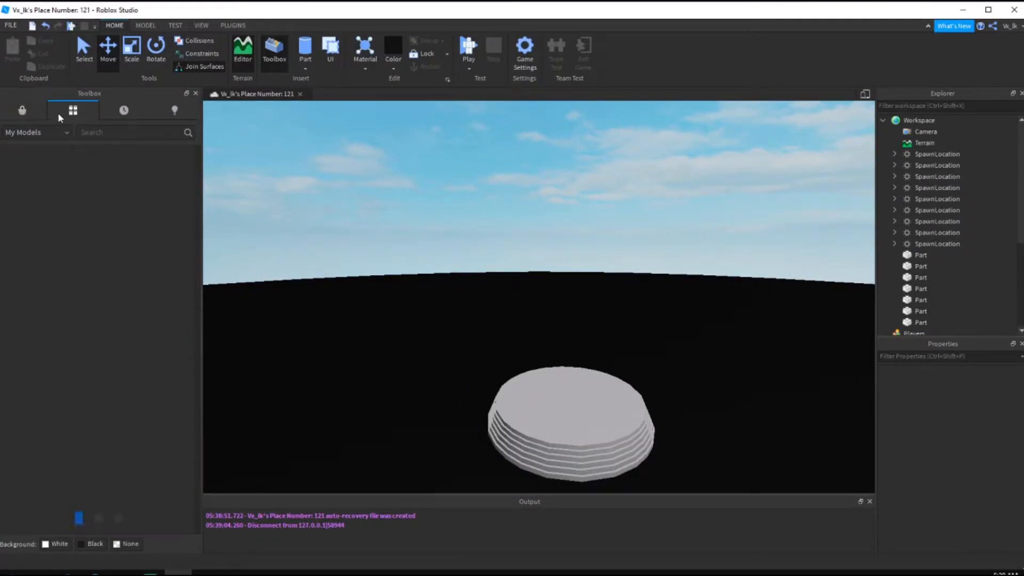
left_click(22, 112)
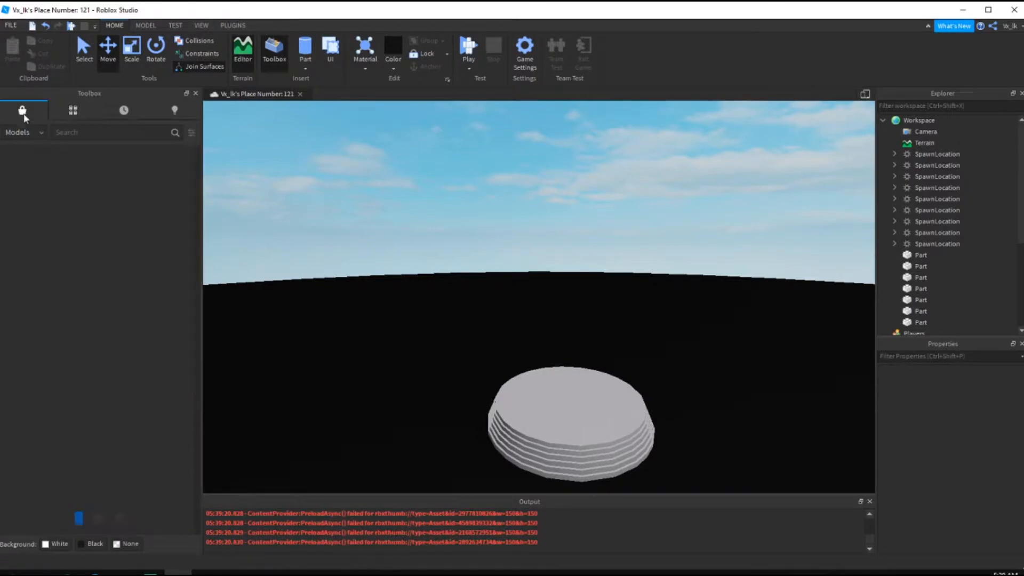
left_click(68, 111)
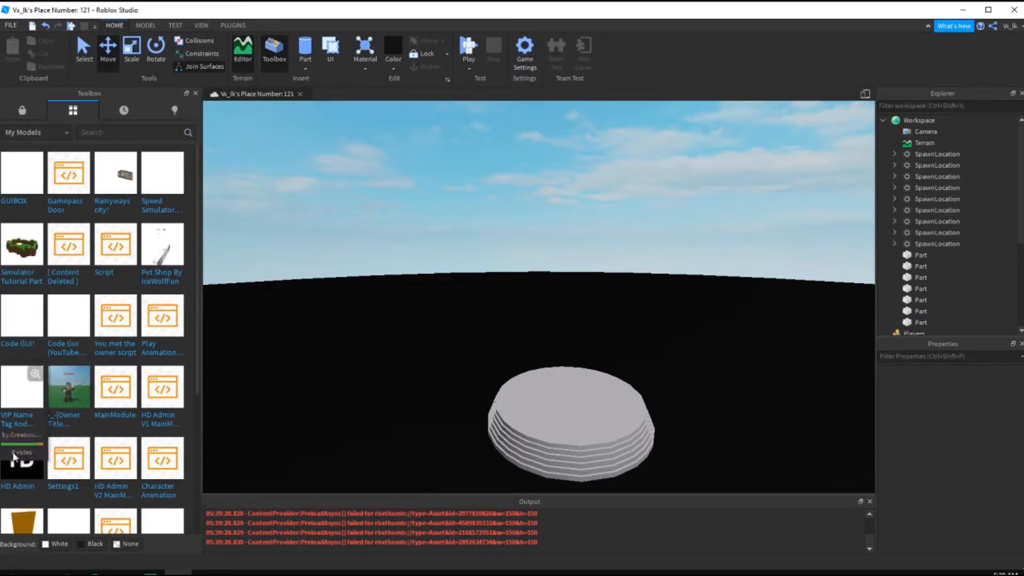
left_click(21, 458)
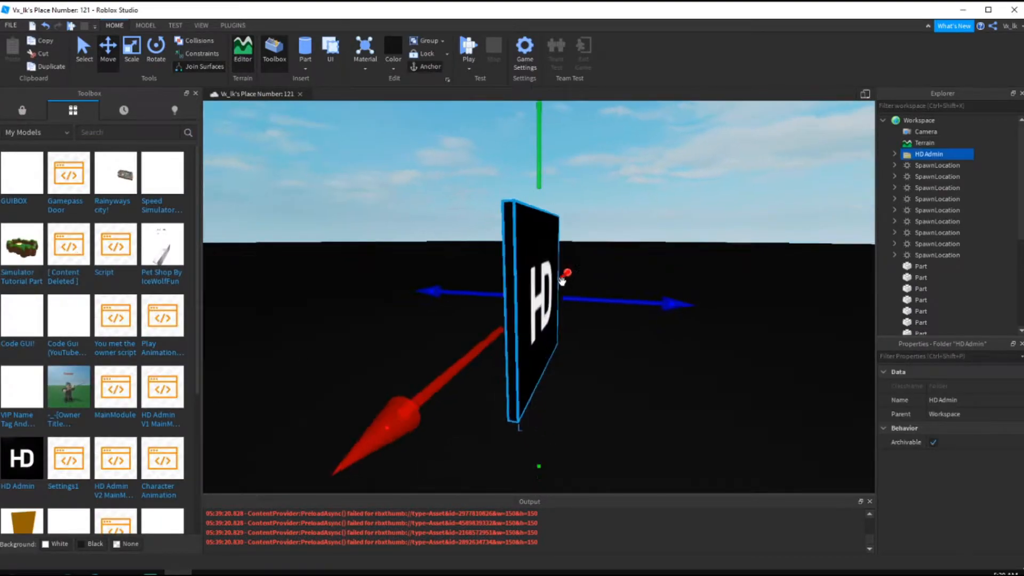
Delete the ThumbnailCamera and its HD logo part from the HD Admin folder
left_click(952, 165)
key("Delete")
key("ctrl+z")
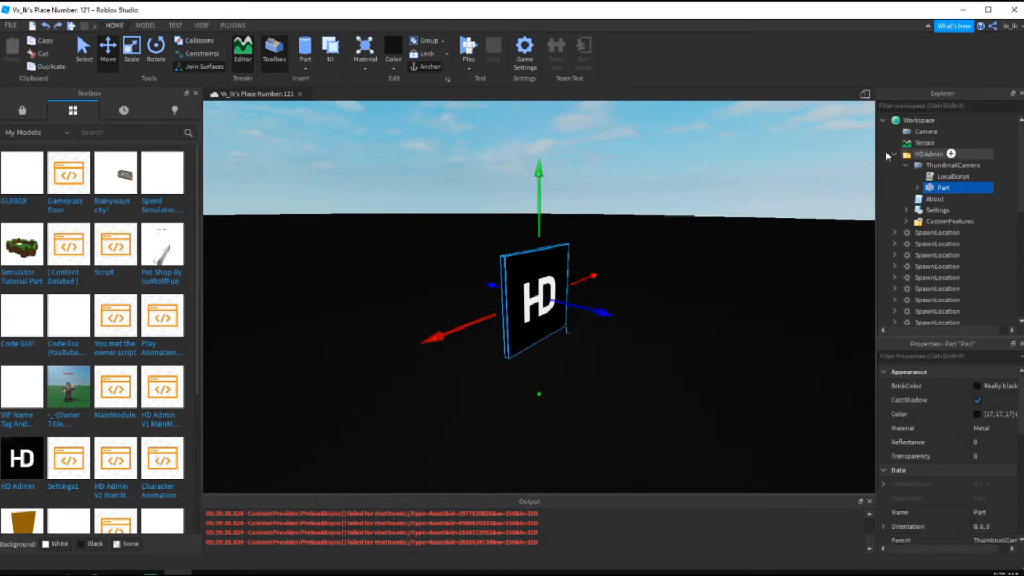
left_click(894, 155)
left_click(894, 154)
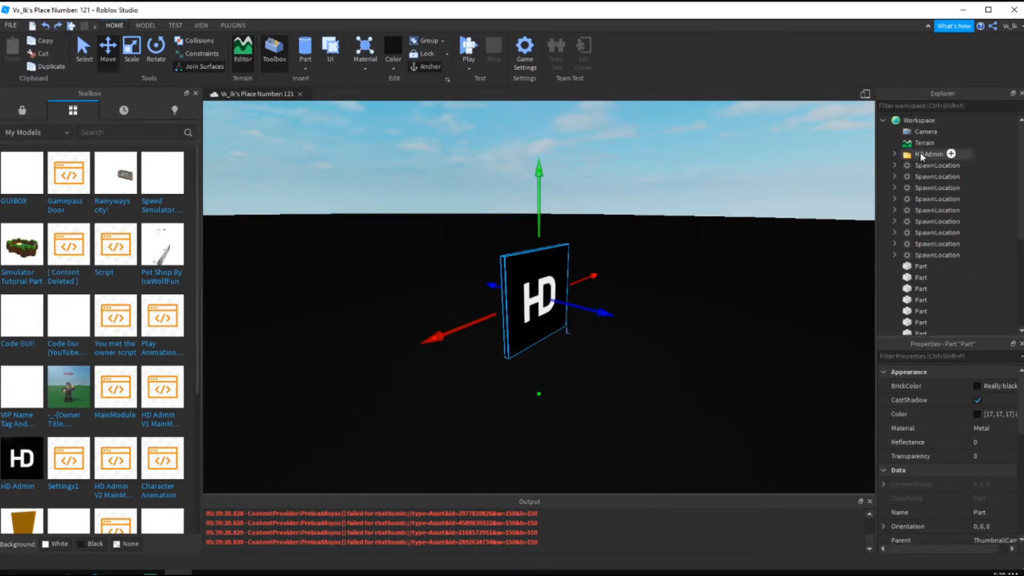
left_click(943, 165)
key("Delete")
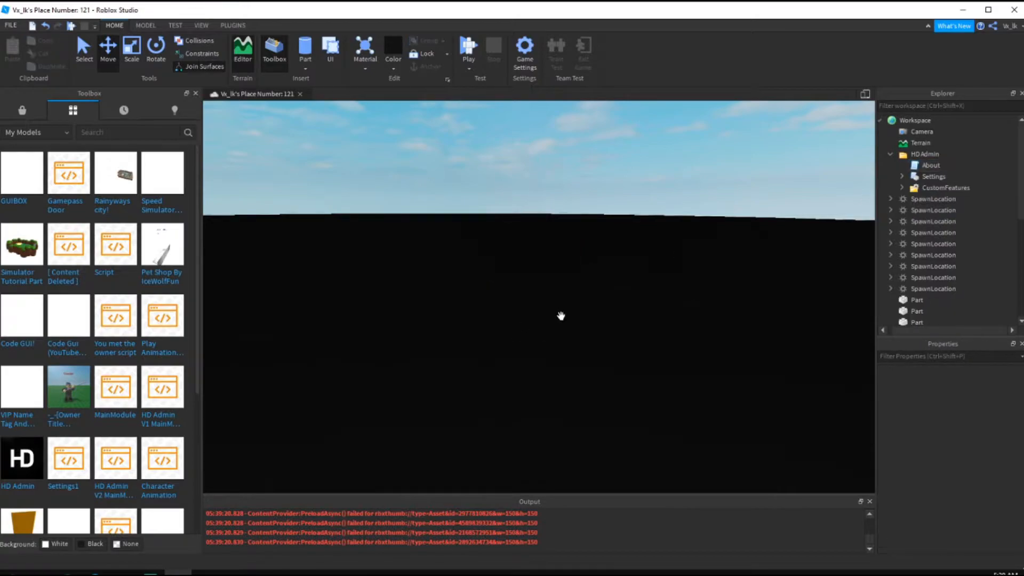
Open the Settings module script of HD Admin at its rank setup section
left_click(902, 177)
left_click(902, 176)
double_click(933, 177)
scroll(443, 312, "up", 15)
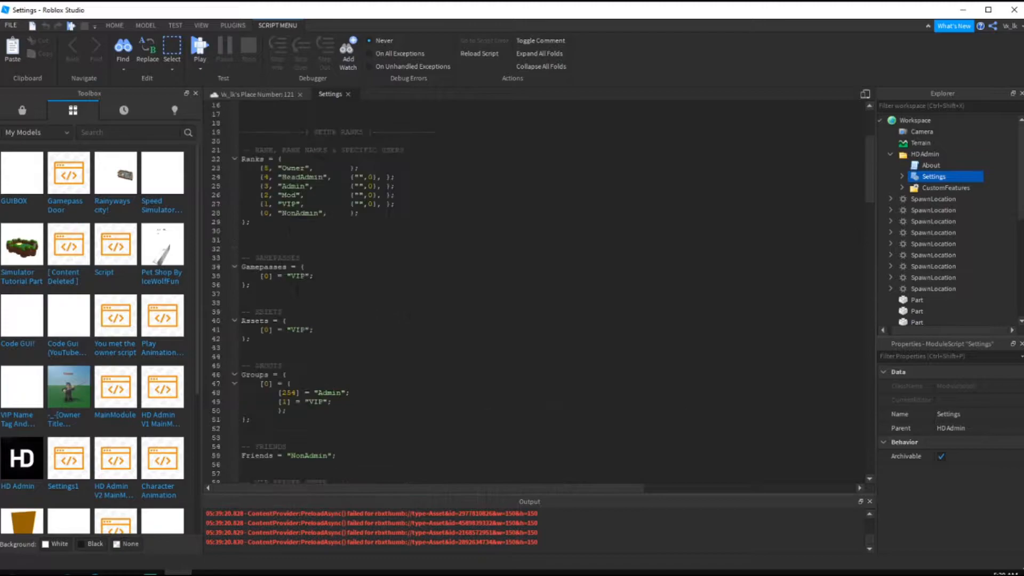
left_click(262, 306)
key("Return")
type("y")
key("BackSpace")
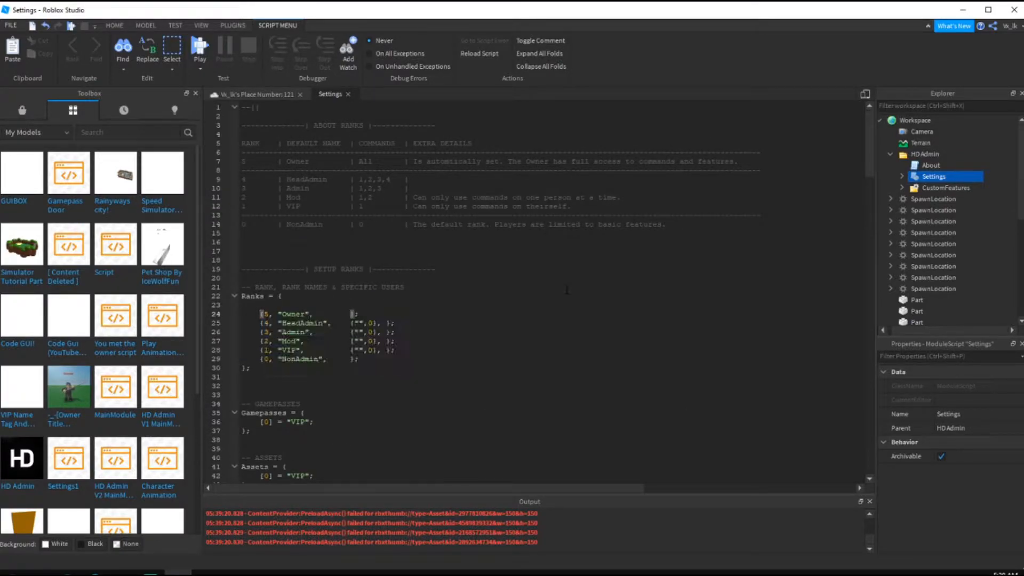
key("Down")
key("BackSpace")
key("BackSpace")
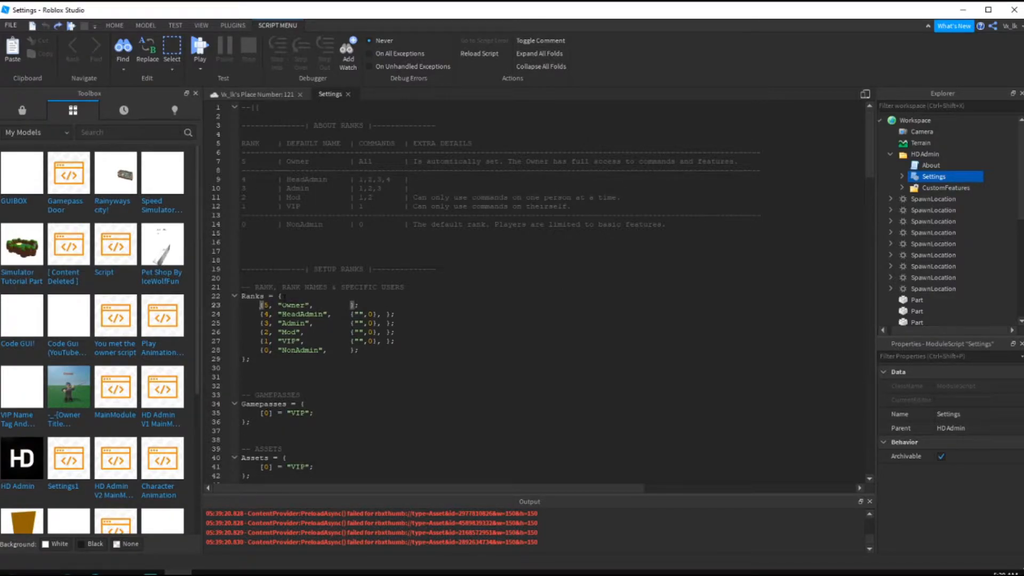
Add a new line with an empty pair of braces above the Owner entry in the Ranks table
left_click(268, 333)
left_click(261, 305)
key("Return")
key("Up")
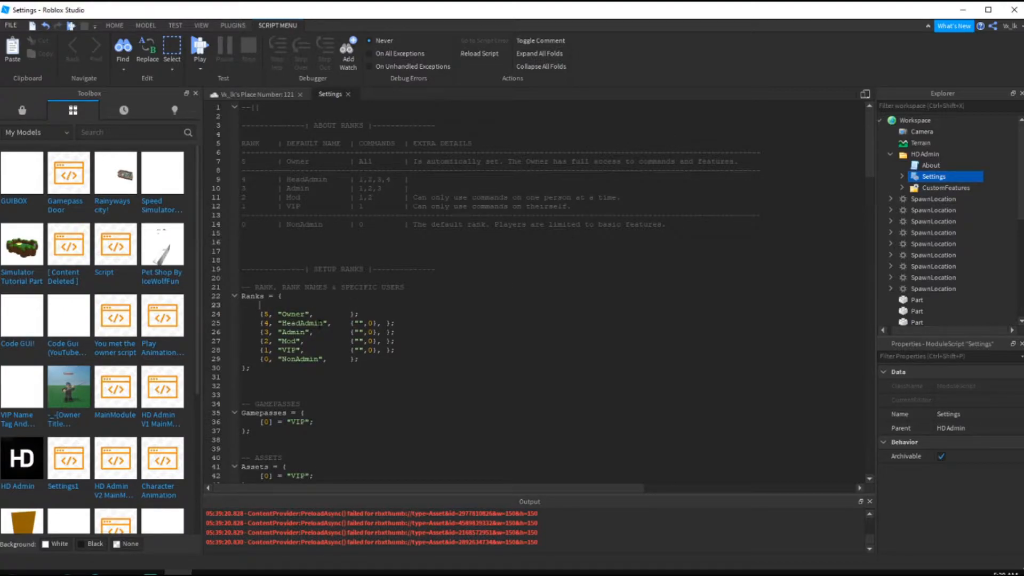
type("{")
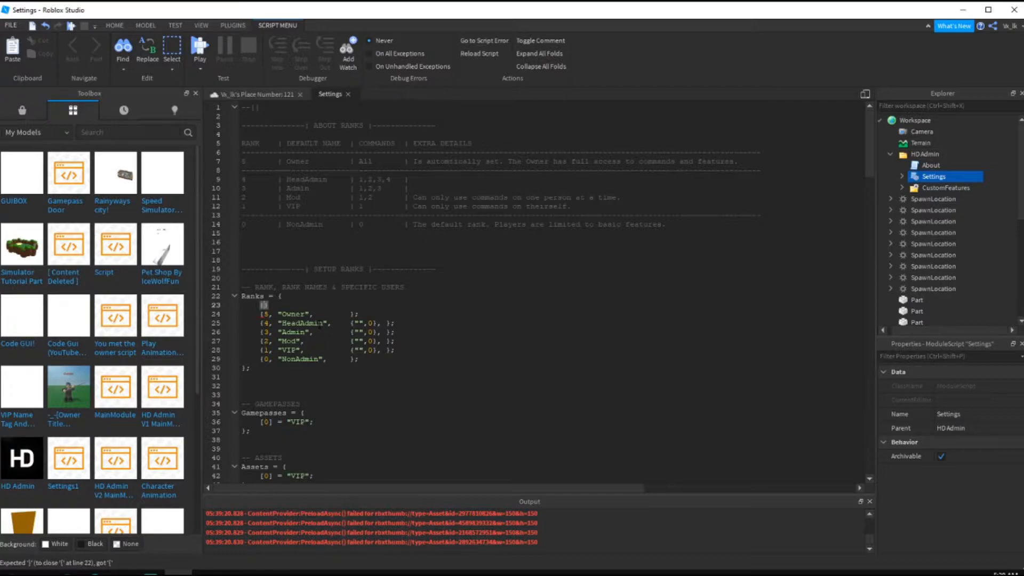
scroll(533, 293, "up", 4, "ctrl")
scroll(323, 324, "up", 2, "ctrl")
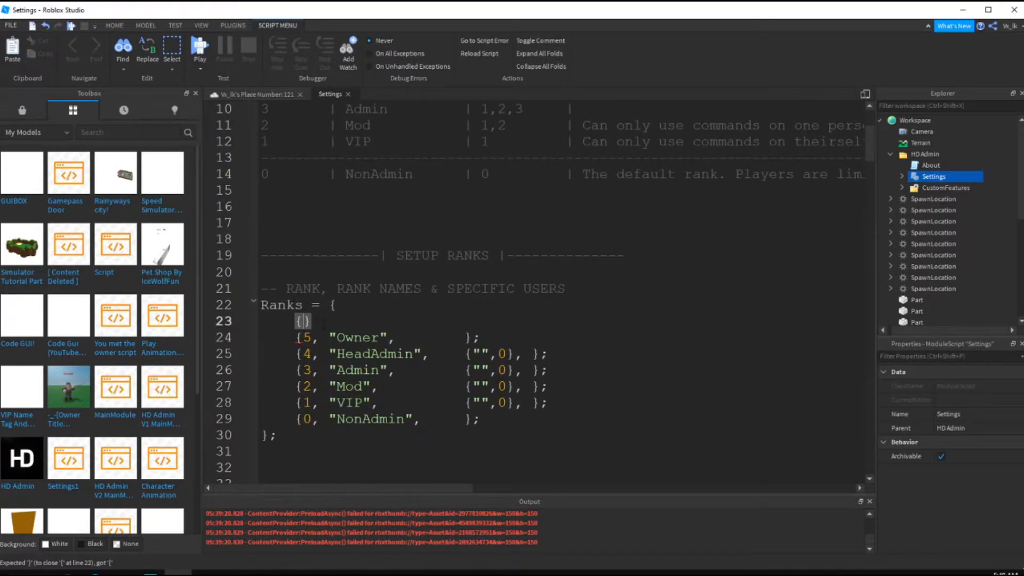
Fill the new Ranks entry with rank number 6 and the name 'Developer'
type("6, \"Develeo")
key("BackSpace")
key("BackSpace")
type("oper")
key("Right")
key("Right")
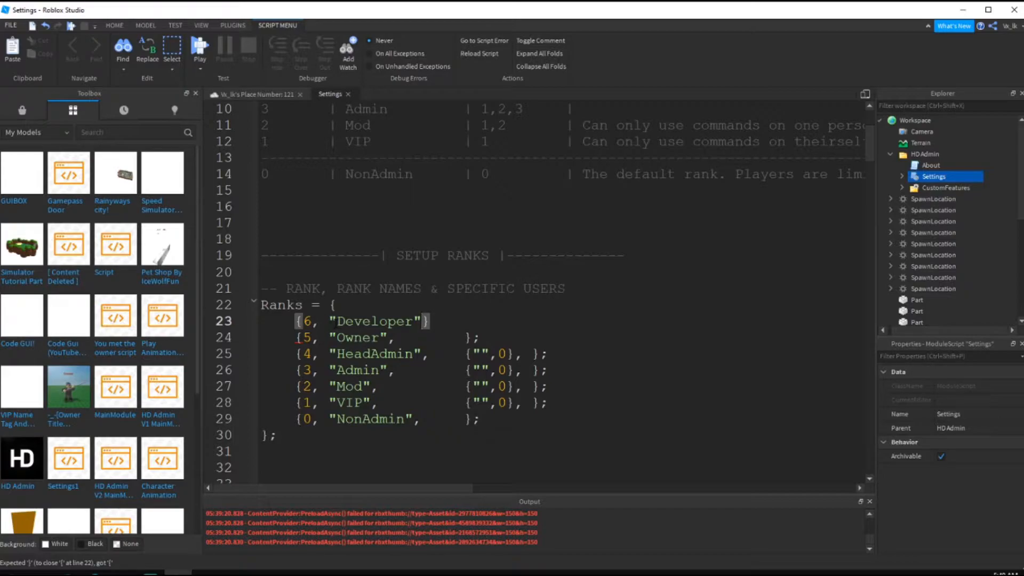
Align the Developer entry's closing brace with the other ranks and end the line with a semicolon
key("BackSpace")
key("BackSpace")
key("BackSpace")
key("BackSpace")
key("Tab")
key("Tab")
key("BackSpace")
type(";")
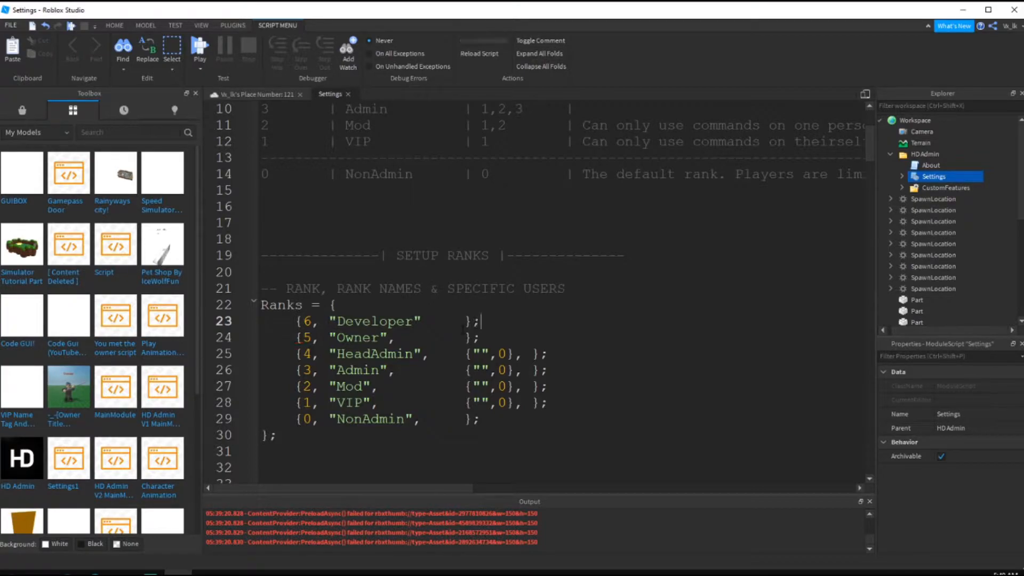
Copy the HeadAdmin rank's ending with the empty user list onto the Owner and Developer entries
key("Down")
left_click_drag(489, 353, 466, 322)
key("ctrl+c")
left_click(481, 339)
key("BackSpace")
key("BackSpace")
key("ctrl+v")
key("ctrl+v")
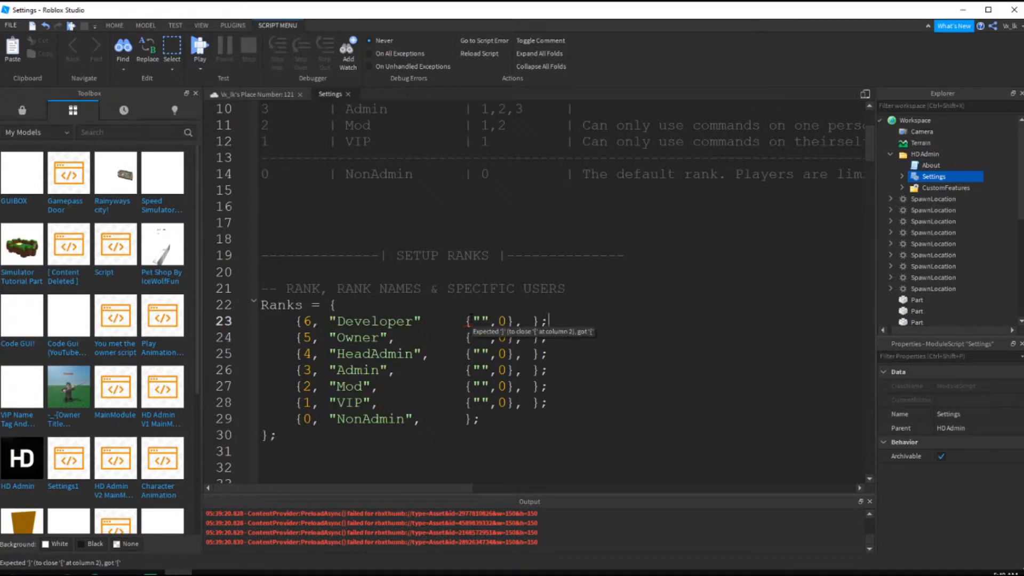
Undo the pasted ending on the Developer line and paste the empty user list over its closing brace again
left_click(471, 321)
key("ctrl+z")
left_click_drag(482, 323, 467, 321)
key("ctrl+v")
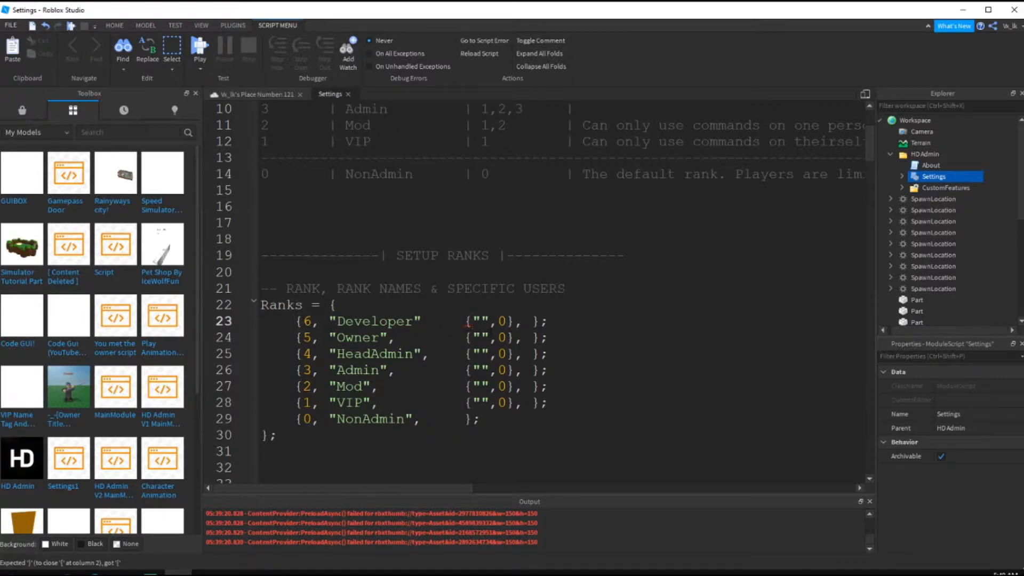
Remove the empty user list ending from the Developer entry and keep just one closing brace
key("BackSpace")
type("}")
left_click(489, 321)
left_click(546, 321)
left_click_drag(551, 319, 474, 318)
key("BackSpace")
scroll(513, 372, "up", 1)
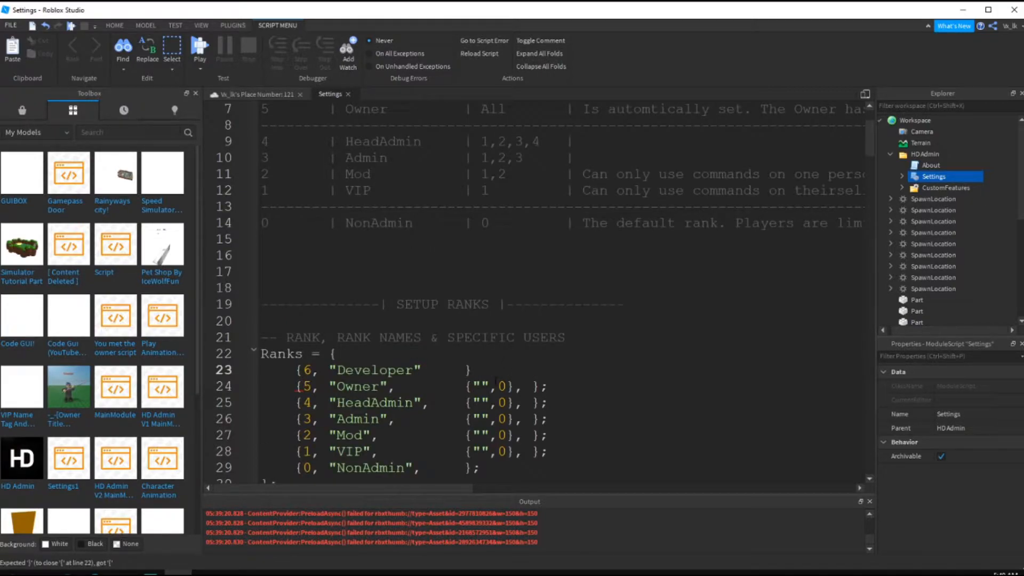
Playtest the place briefly to check whether HD Admin loads, and stop the test
left_click(277, 94)
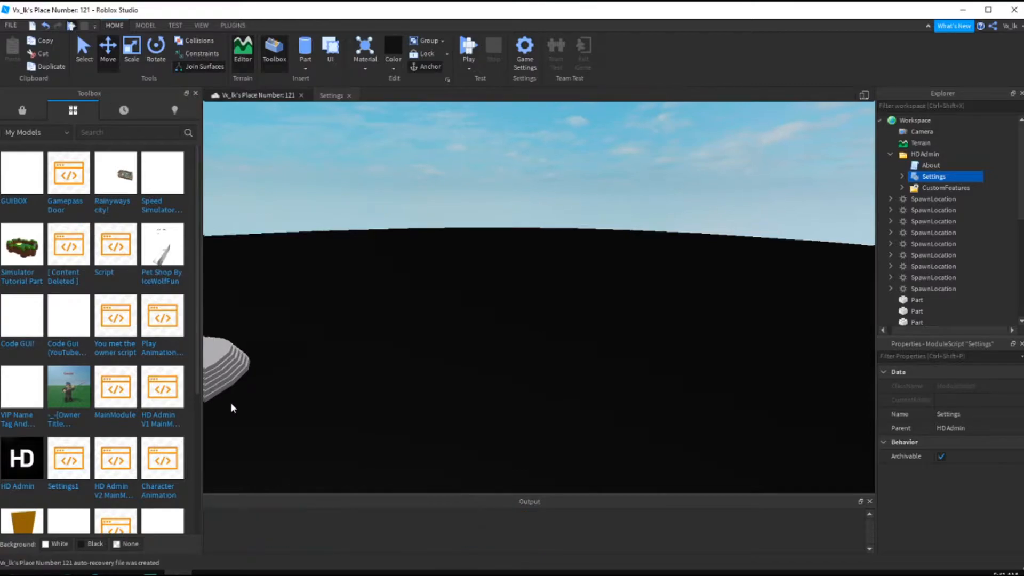
key("F5")
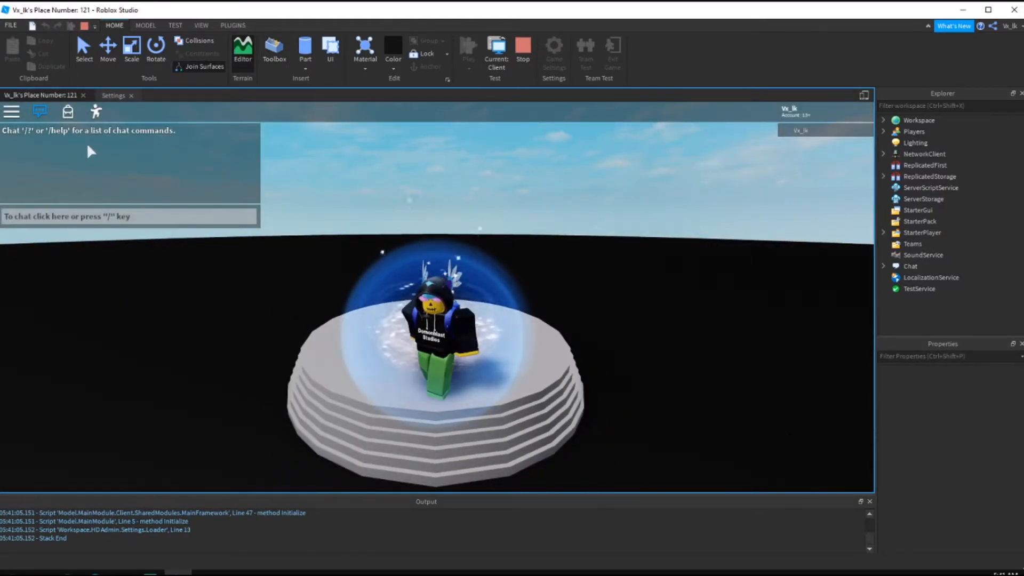
key("w")
left_click(523, 51)
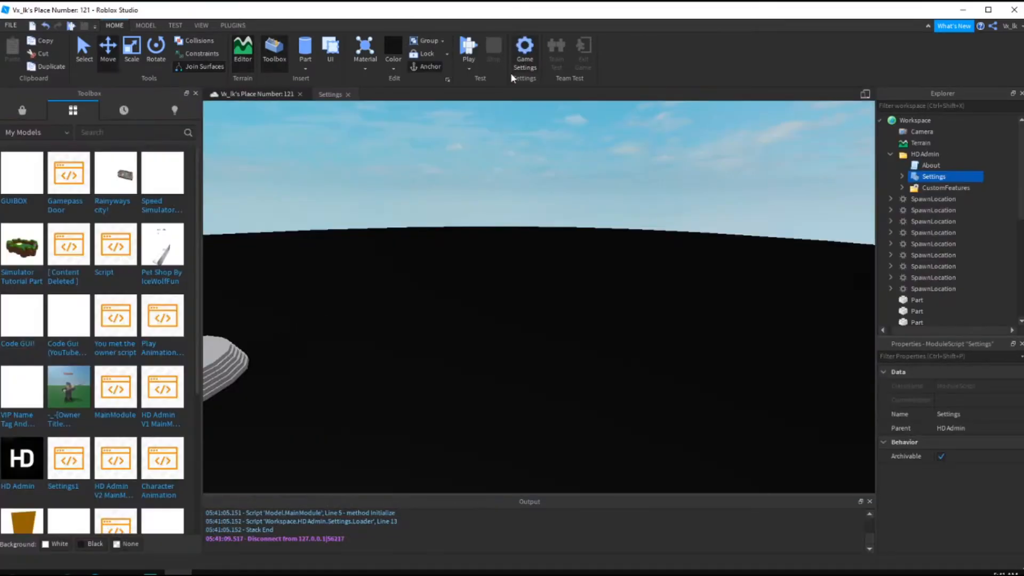
Return to the Settings script and add a semicolon after the Developer entry's closing brace
double_click(933, 177)
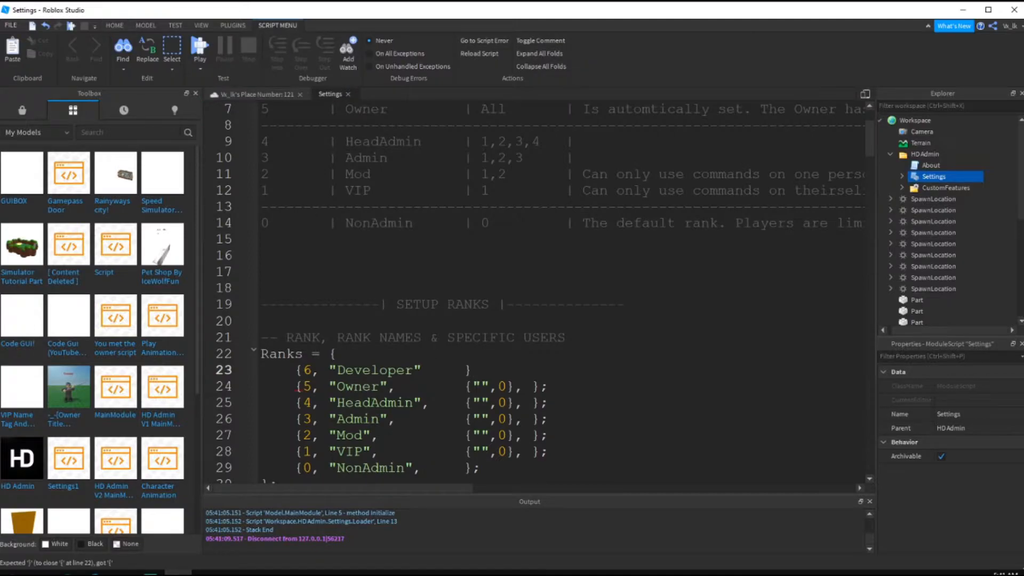
scroll(477, 356, "down", 1, "ctrl")
type(";")
Playtest the place again and open the HD Admin commands list from the rank notice
left_click(205, 47)
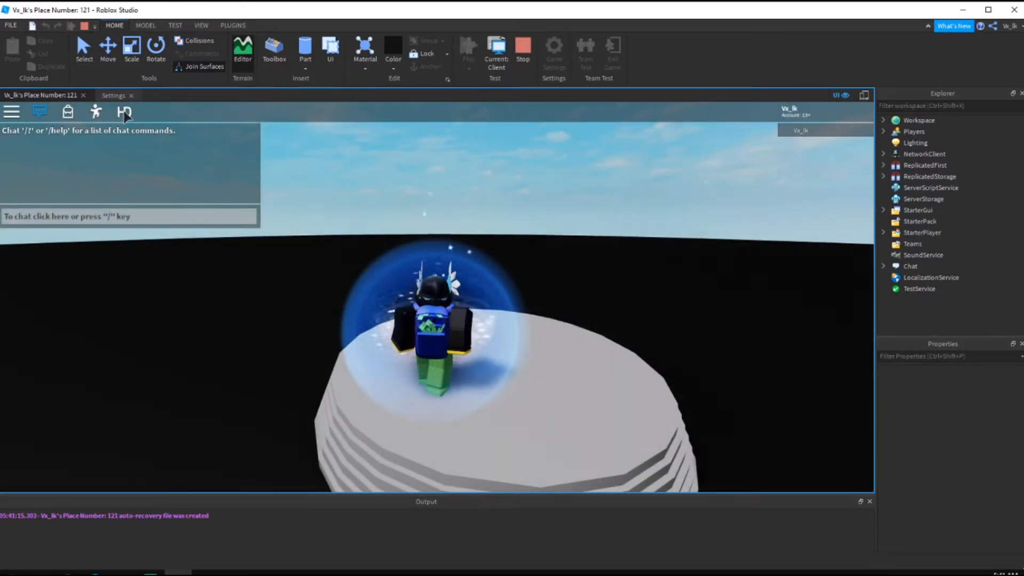
left_click(124, 112)
left_click(125, 112)
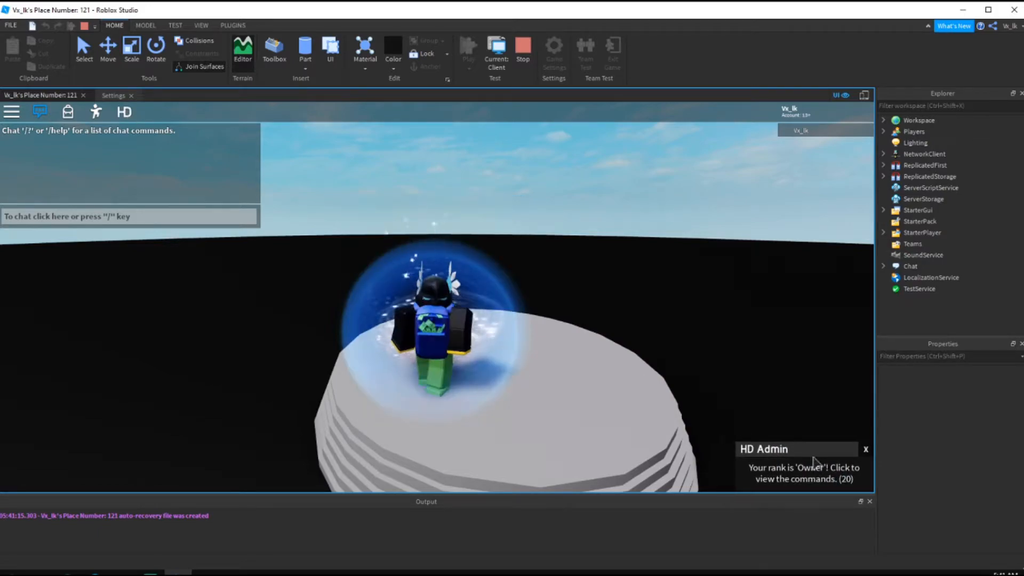
left_click(814, 475)
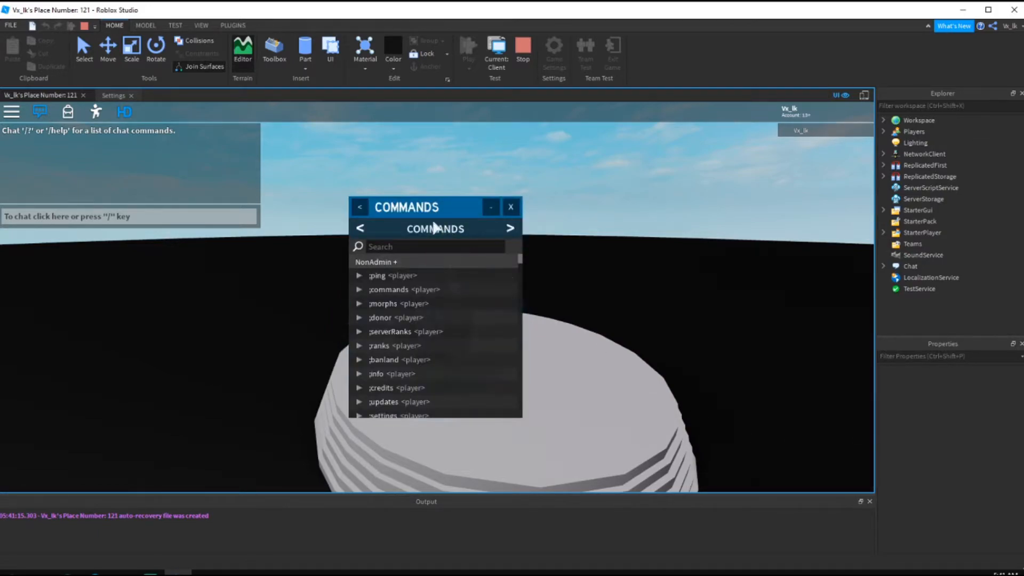
left_click(360, 229)
left_click(359, 228)
left_click(360, 229)
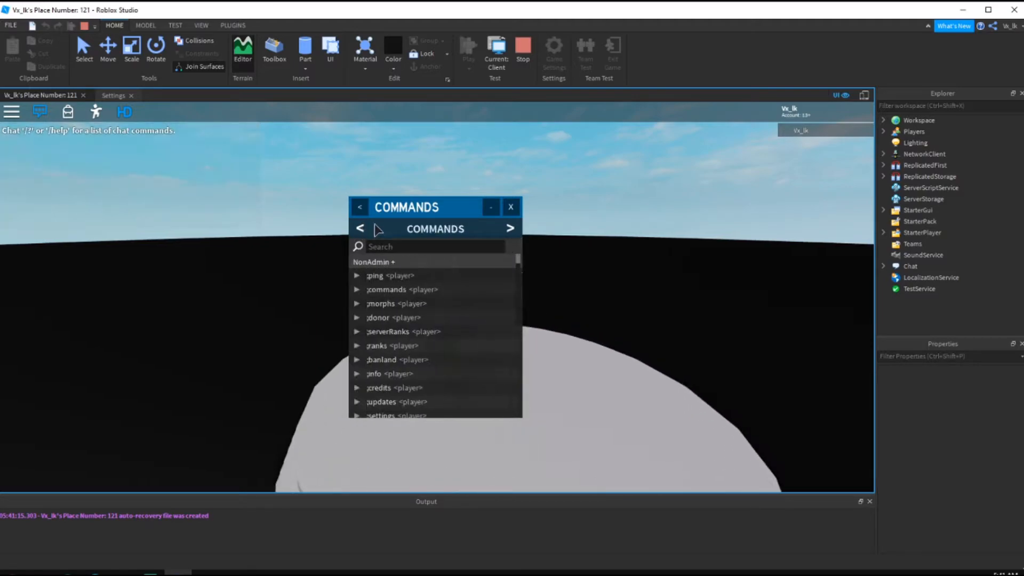
Close the commands window, walk the character off the platform and try the chat command ':fly'
left_click_drag(431, 208, 392, 219)
key("w")
left_click(323, 243)
left_click(323, 242)
key("s")
left_click(473, 219)
key("slash")
type(":fly")
key("Return")
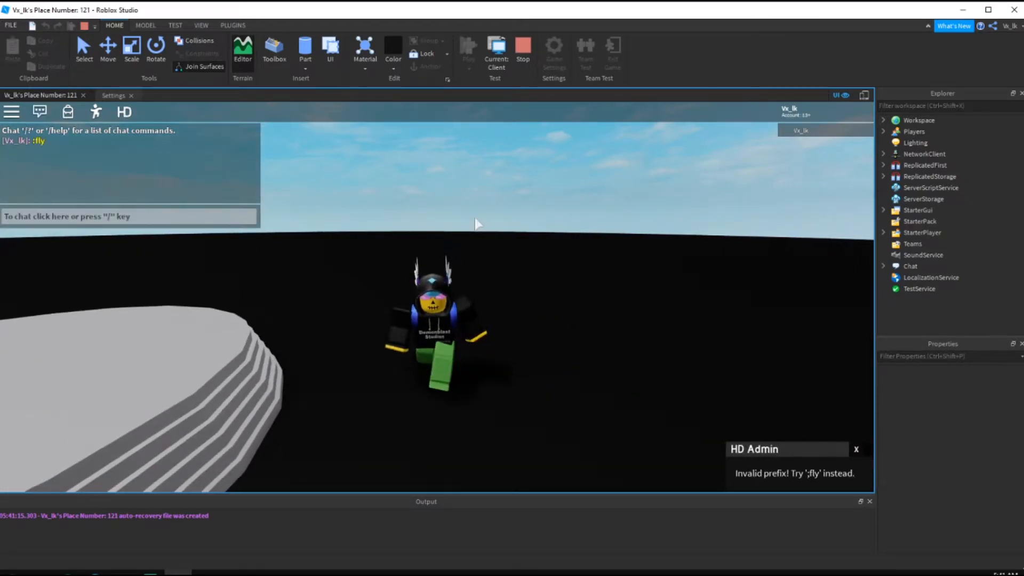
Test the chat commands ';fly' and ';unfly' on the character, and end the playtest
key("s")
key("slash")
type(";fly")
key("Return")
key("slash")
type(";unfly")
key("Return")
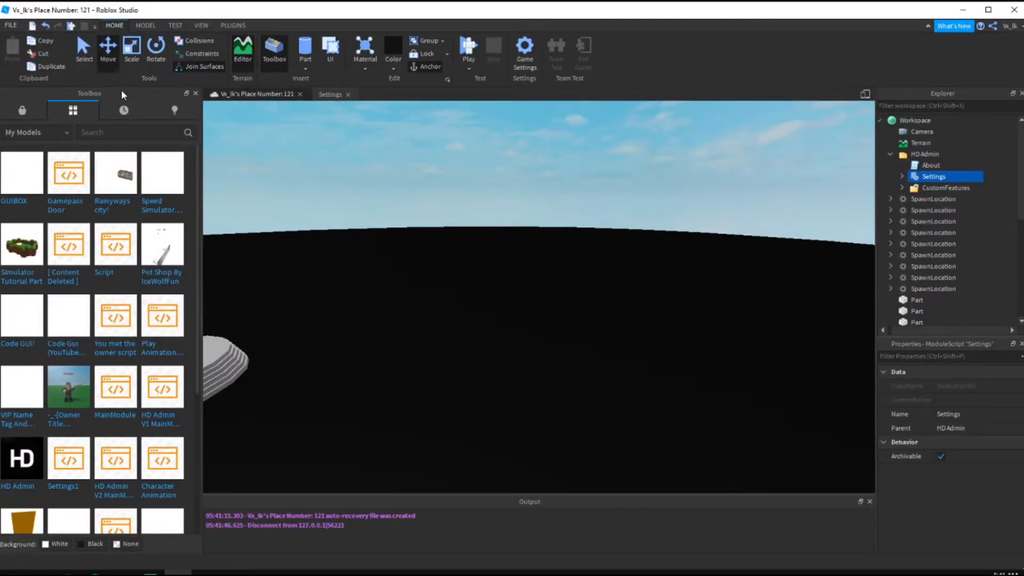
Delete the commented jump = VIP example line from SetCommandRankByName in the Settings script
left_click(330, 94)
scroll(368, 281, "down", 13)
scroll(368, 281, "down", 3, "ctrl")
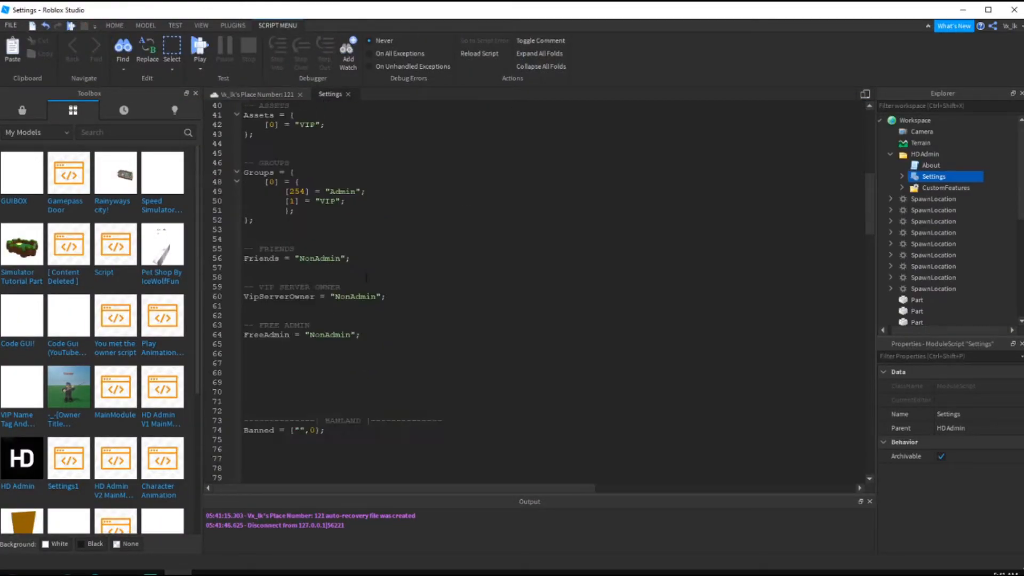
scroll(365, 274, "down", 20)
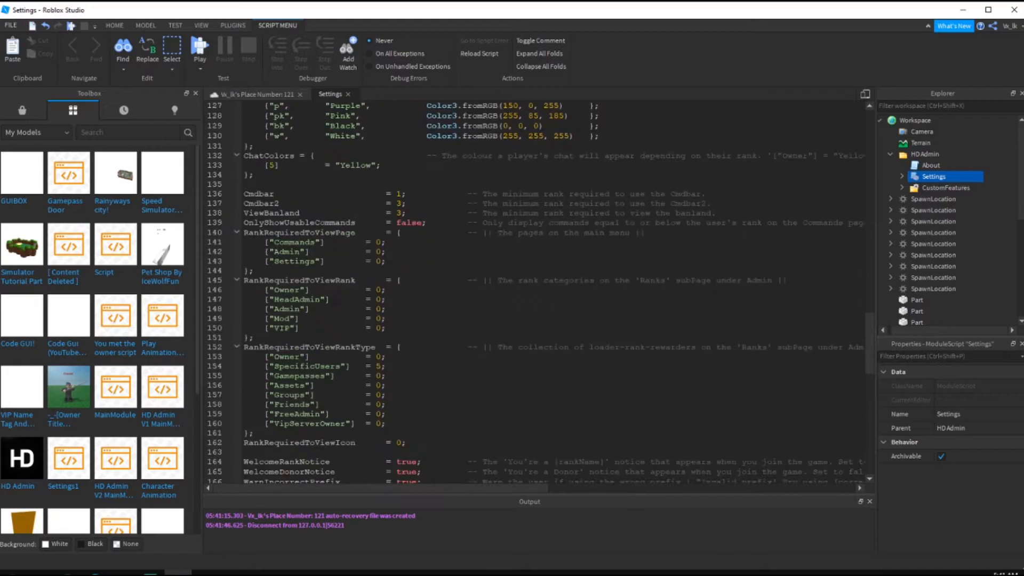
scroll(535, 291, "down", 17)
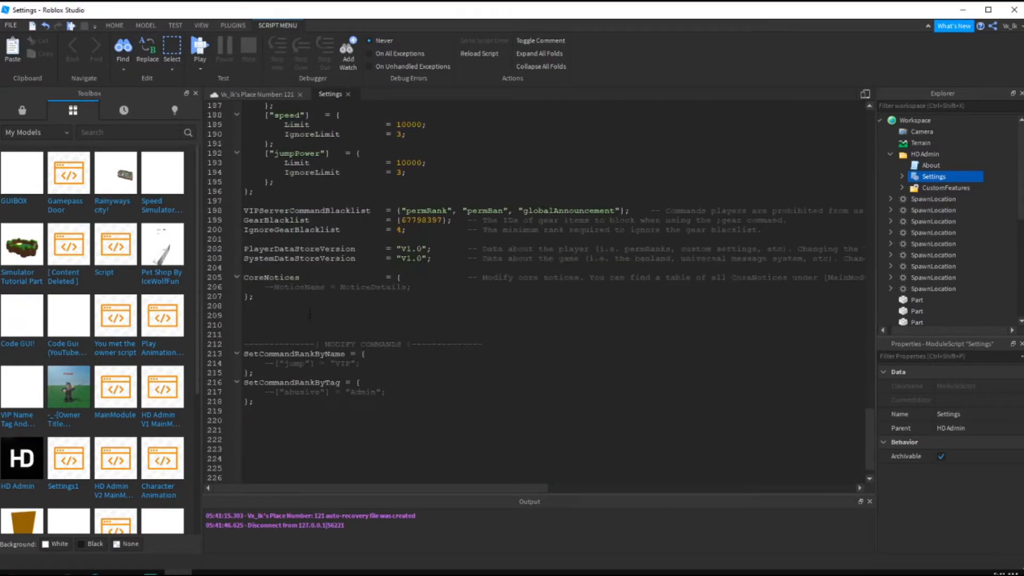
left_click_drag(361, 343, 263, 344)
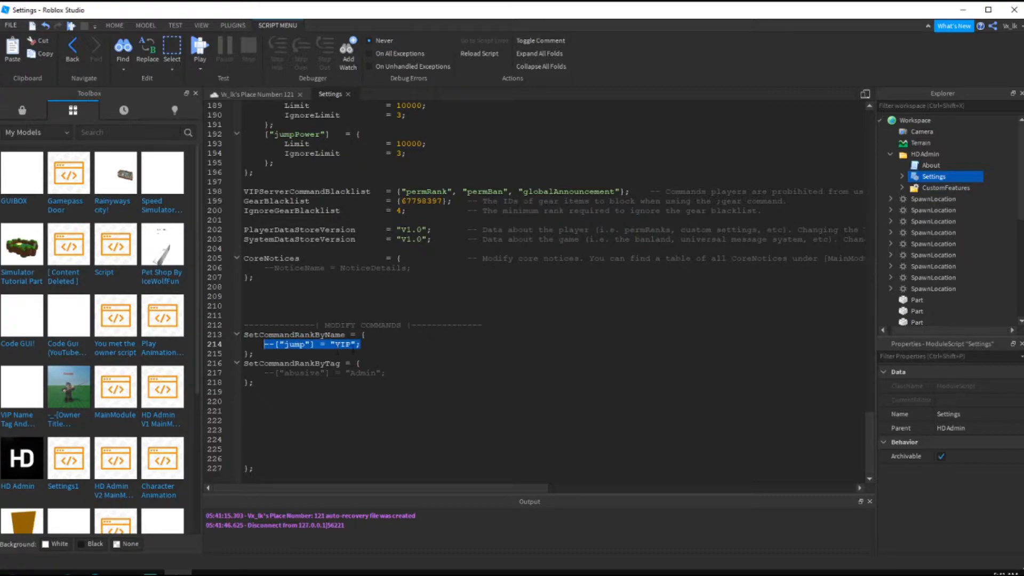
left_click(274, 344)
mouse_move(275, 344)
left_mouse_down()
mouse_move(350, 344)
mouse_move(274, 344)
left_mouse_up()
key("BackSpace")
key("BackSpace")
key("BackSpace")
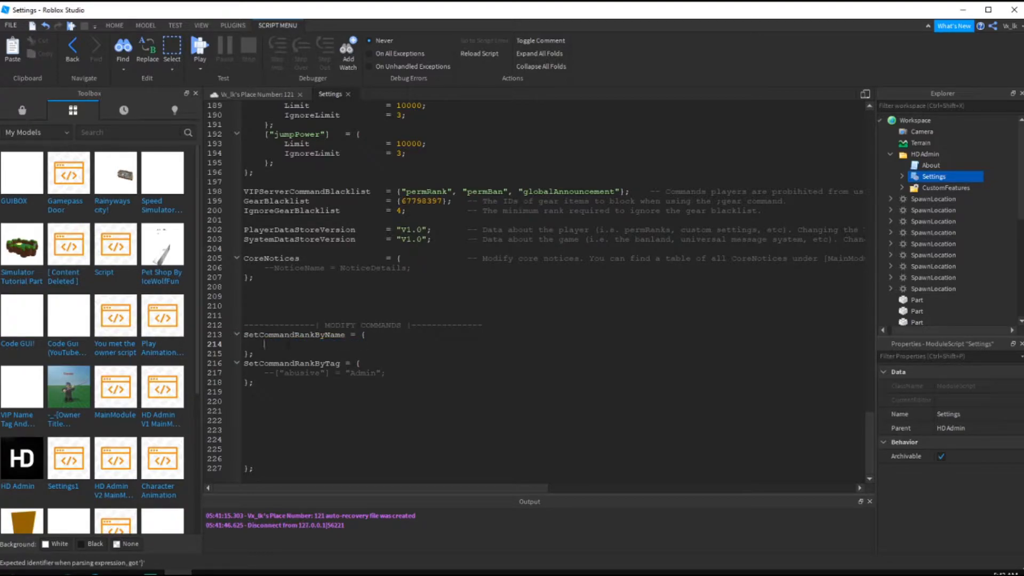
Add a SetCommandRankByName entry that assigns the disco command to the Developer rank
key("ctrl+v")
double_click(284, 344)
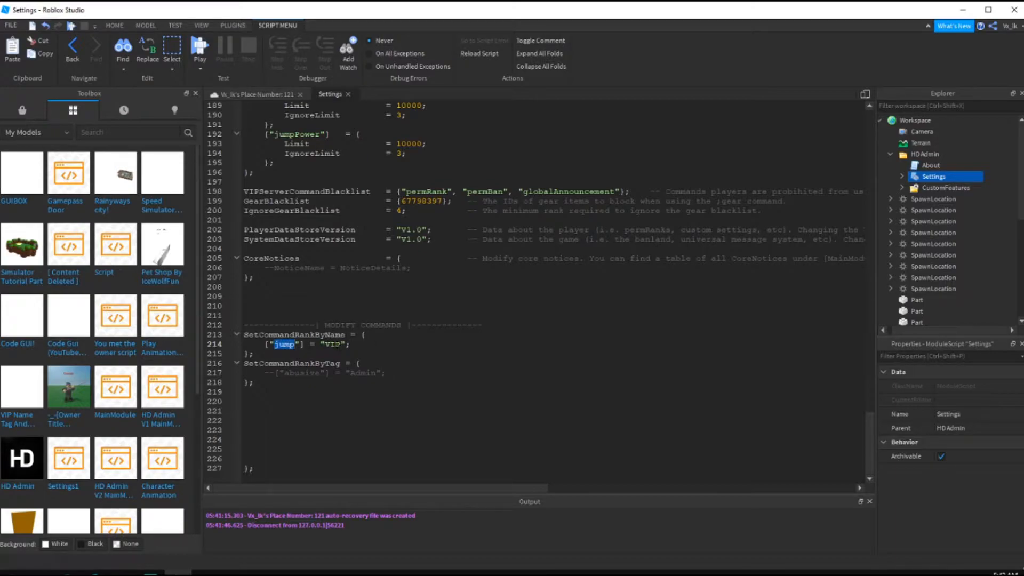
type("disco")
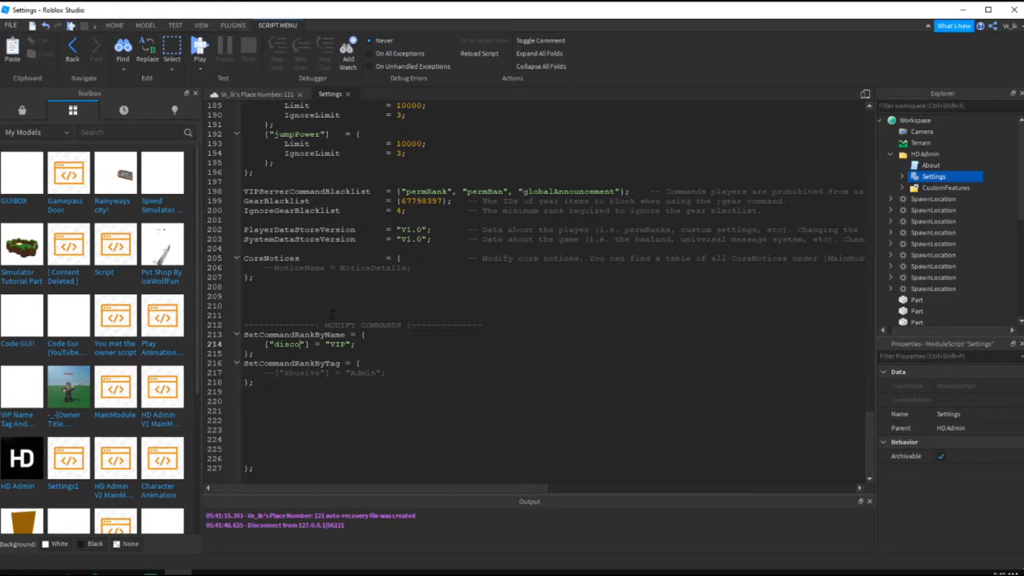
double_click(337, 344)
type("Developer")
scroll(355, 349, "up", 20)
scroll(352, 319, "down", 20)
key("Return")
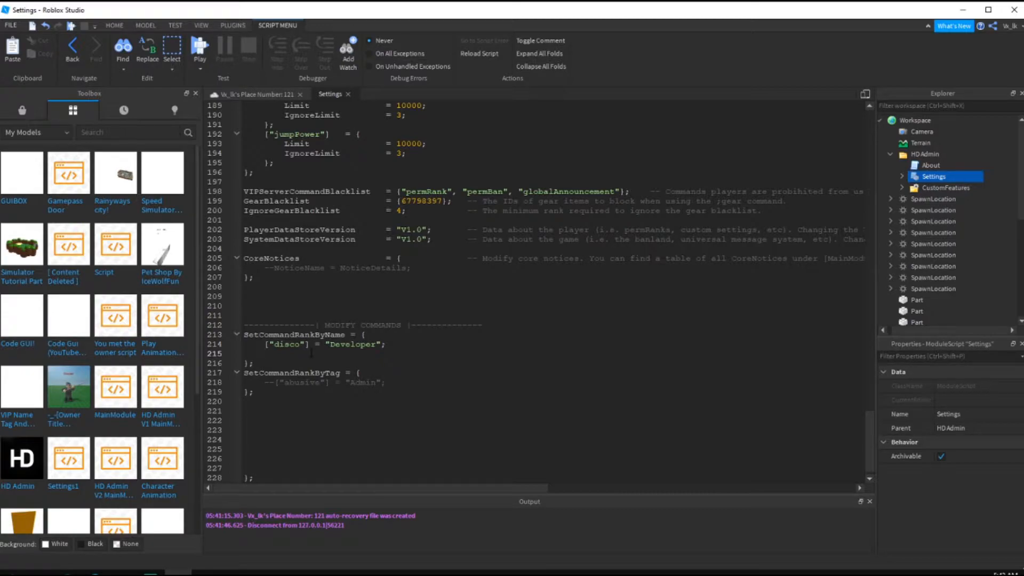
key("BackSpace")
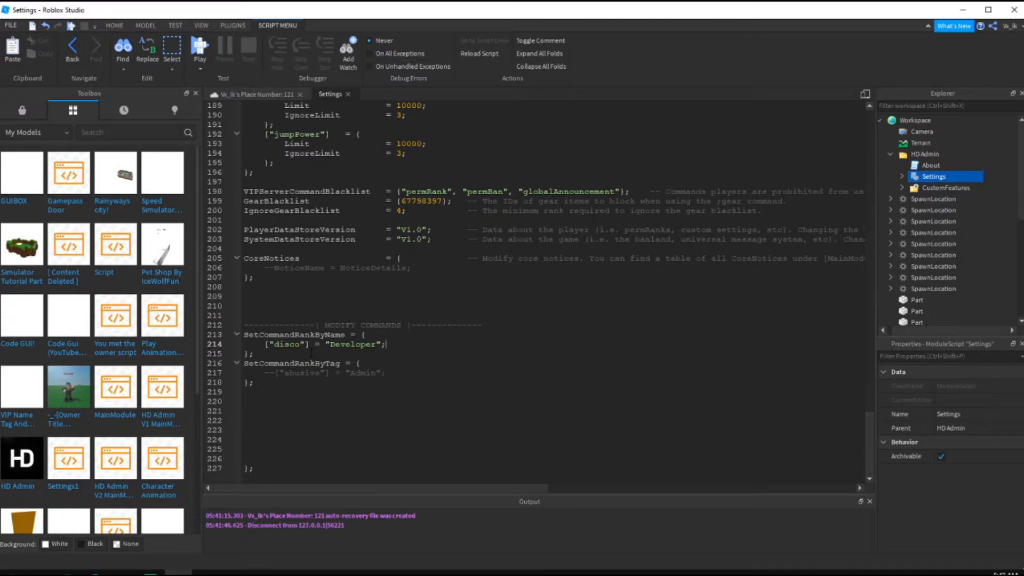
Enter a player's username as the first entry of the Banned list in the Banland section
scroll(310, 353, "up", 2)
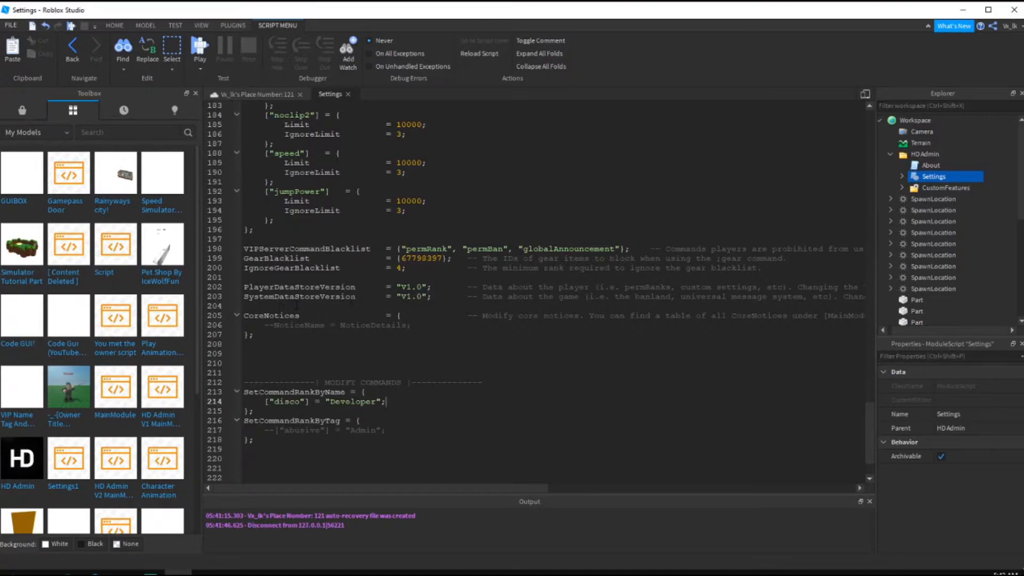
scroll(539, 293, "up", 20)
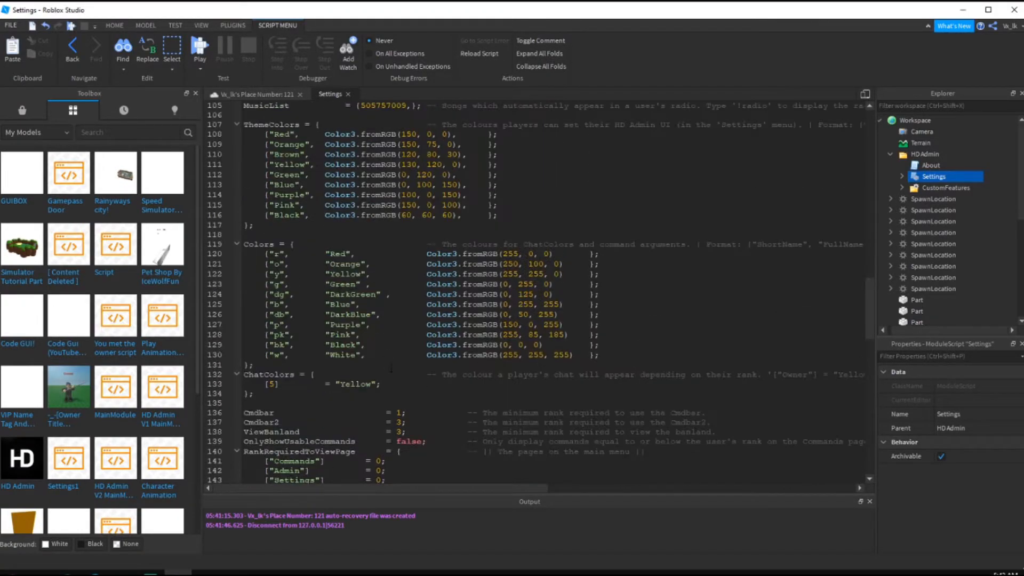
scroll(381, 365, "up", 9)
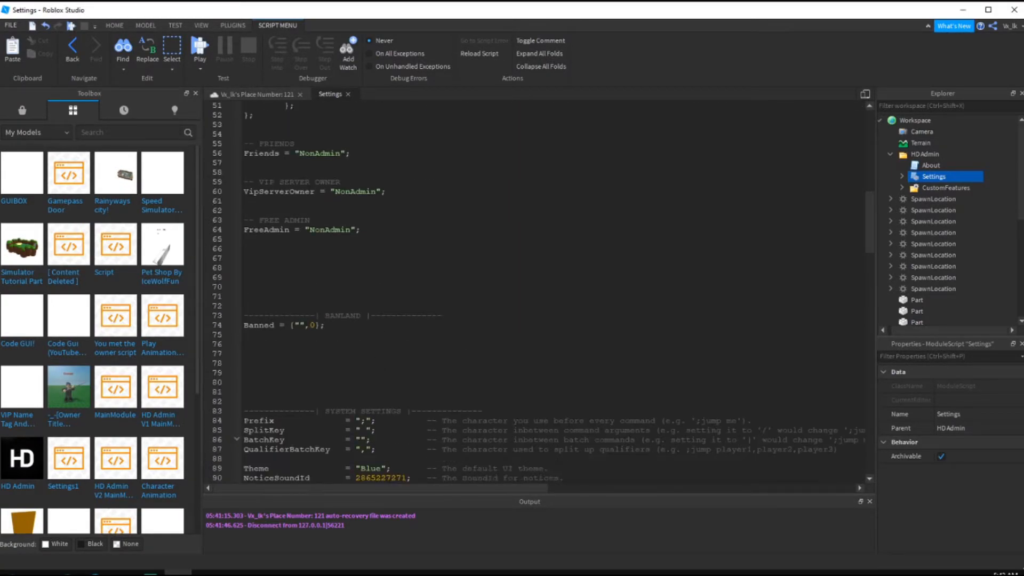
left_click_drag(304, 325, 296, 325)
left_click(300, 325)
type("you")
key("BackSpace")
key("BackSpace")
key("BackSpace")
type("theflamingnoob")
scroll(343, 287, "up", 3)
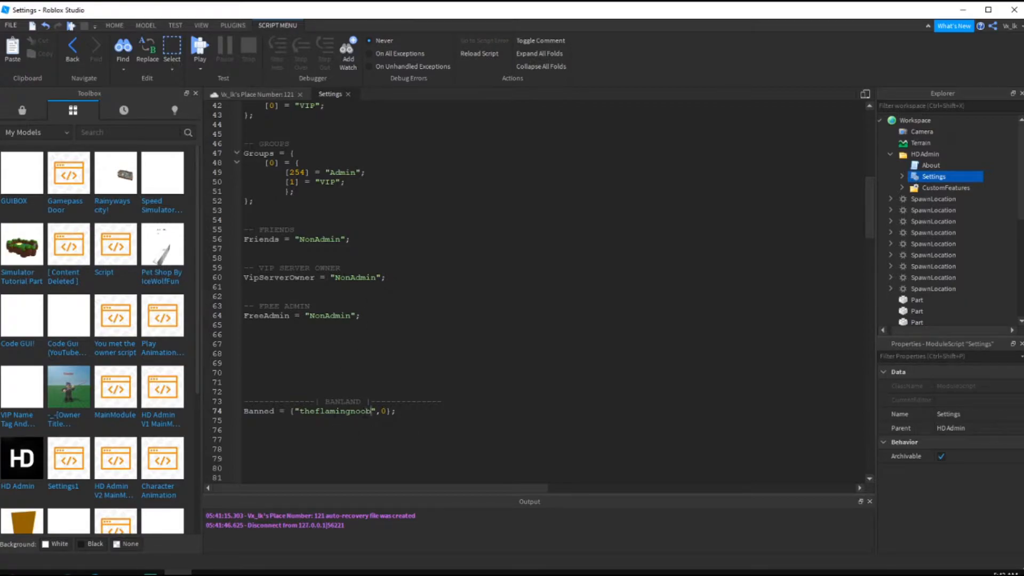
left_click_drag(391, 411, 305, 411)
left_click(305, 411)
Search the Settings script for FreeAdmin and highlight the rank name assigned to it
scroll(310, 395, "up", 1)
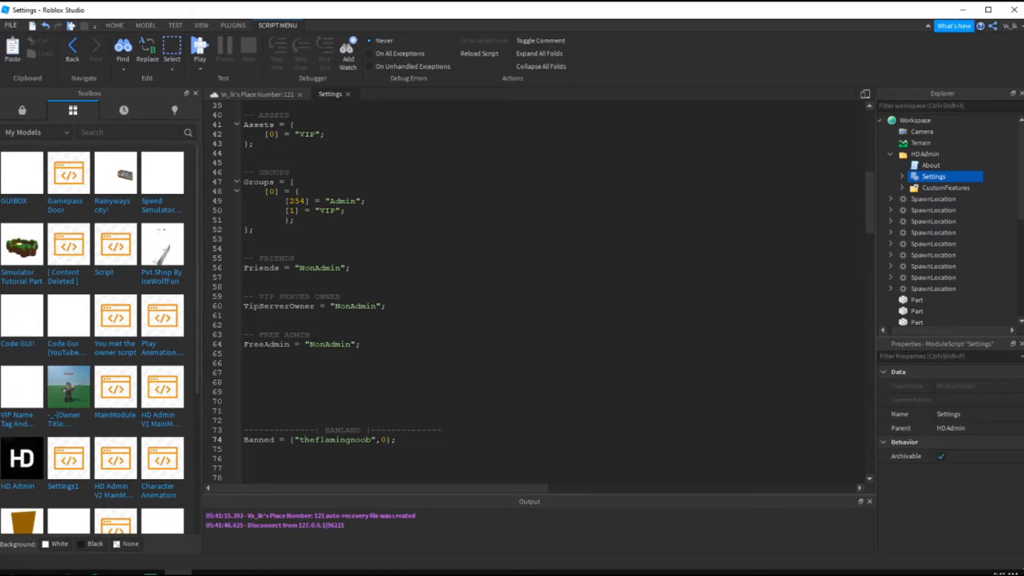
left_click_drag(301, 344, 244, 344)
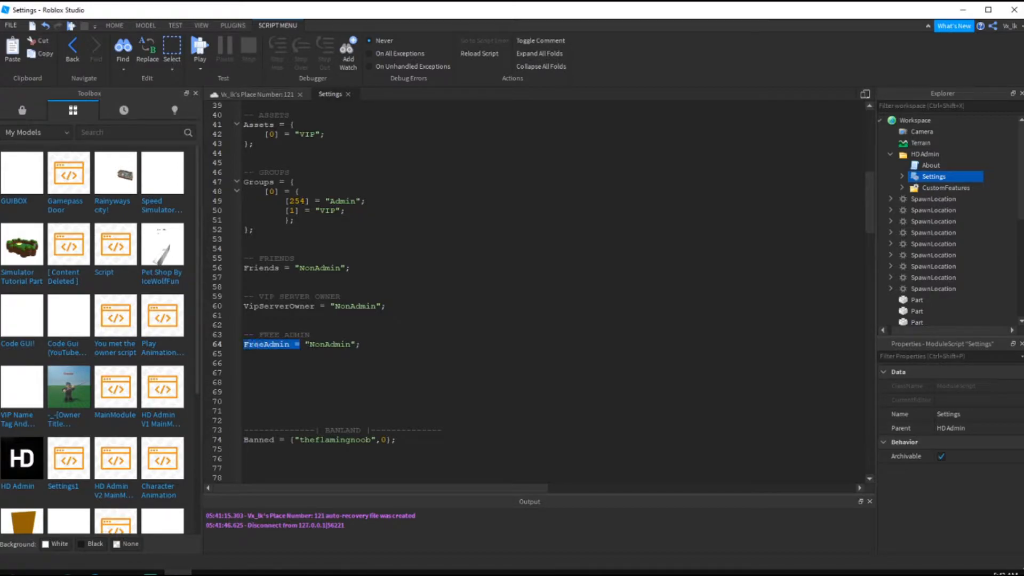
left_click(428, 317)
key("ctrl+f")
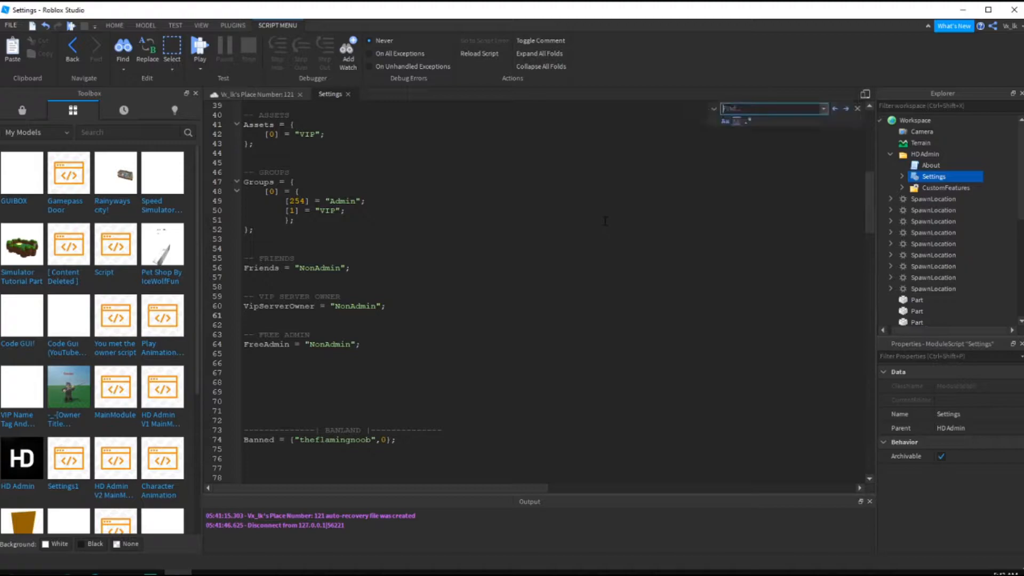
type("FreeAdmin")
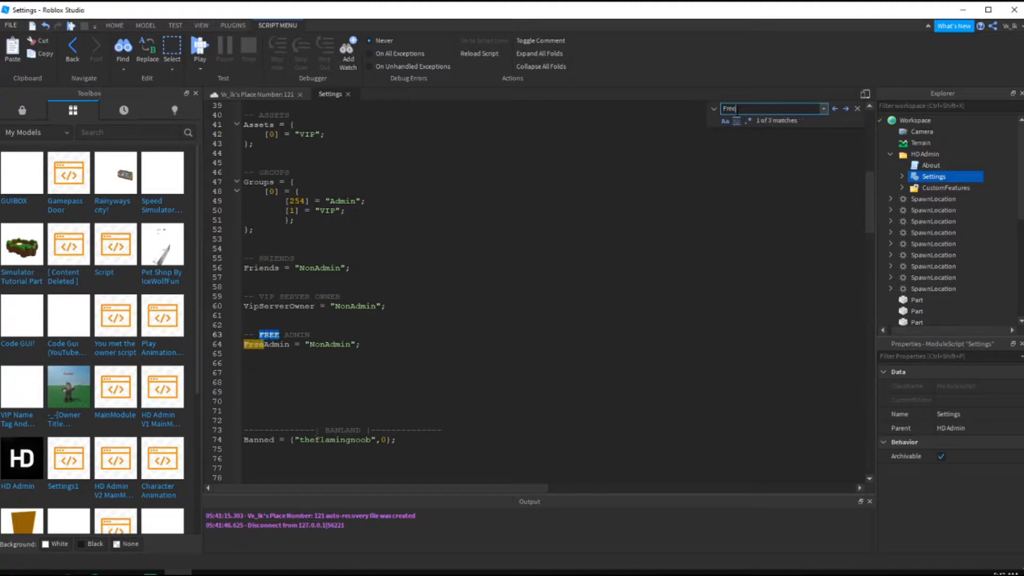
left_click(856, 108)
double_click(322, 344)
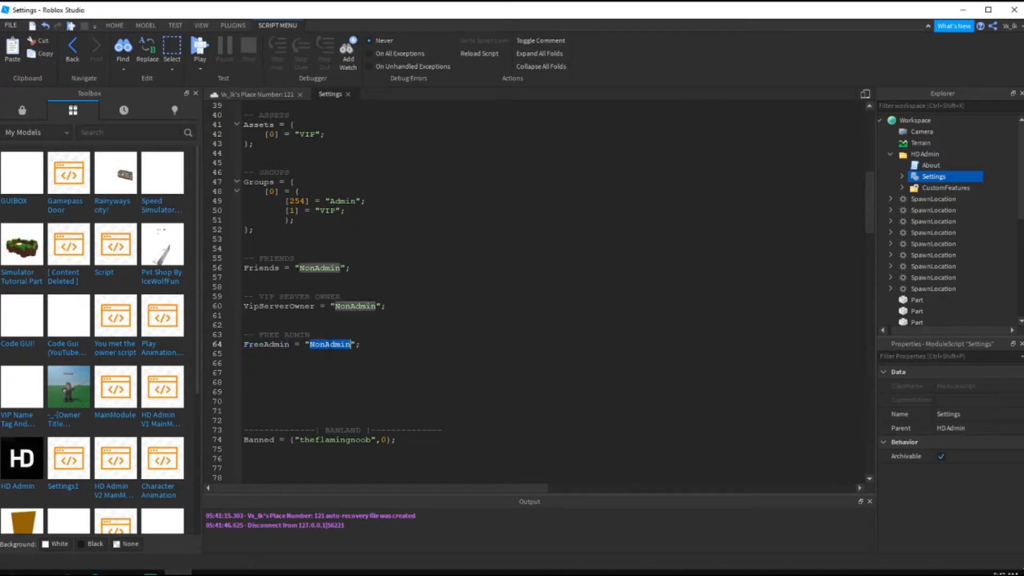
Rename rank 2 as Admin and rank 3 as SuperAdmin in the Ranks table
scroll(327, 348, "up", 12)
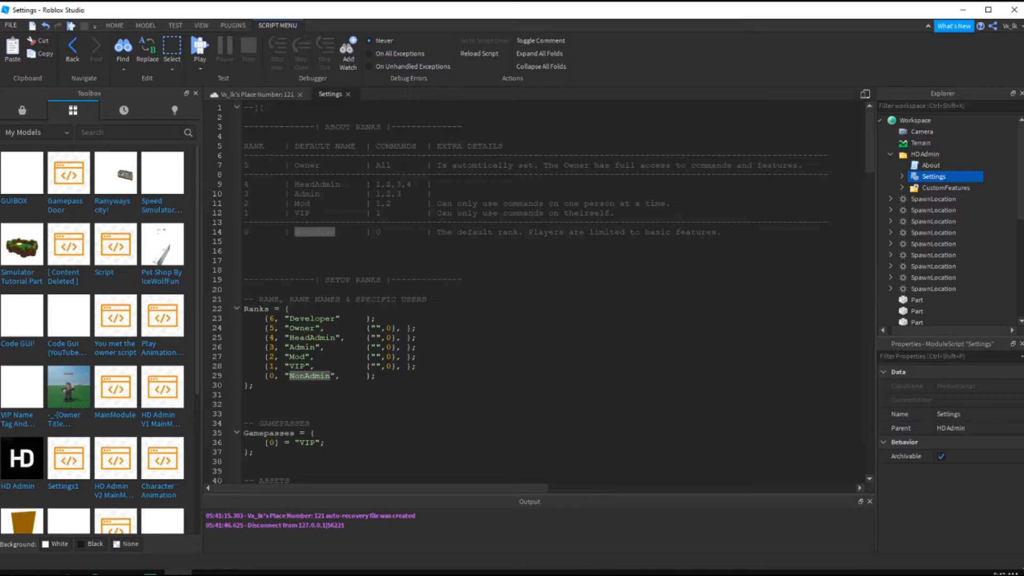
double_click(302, 377)
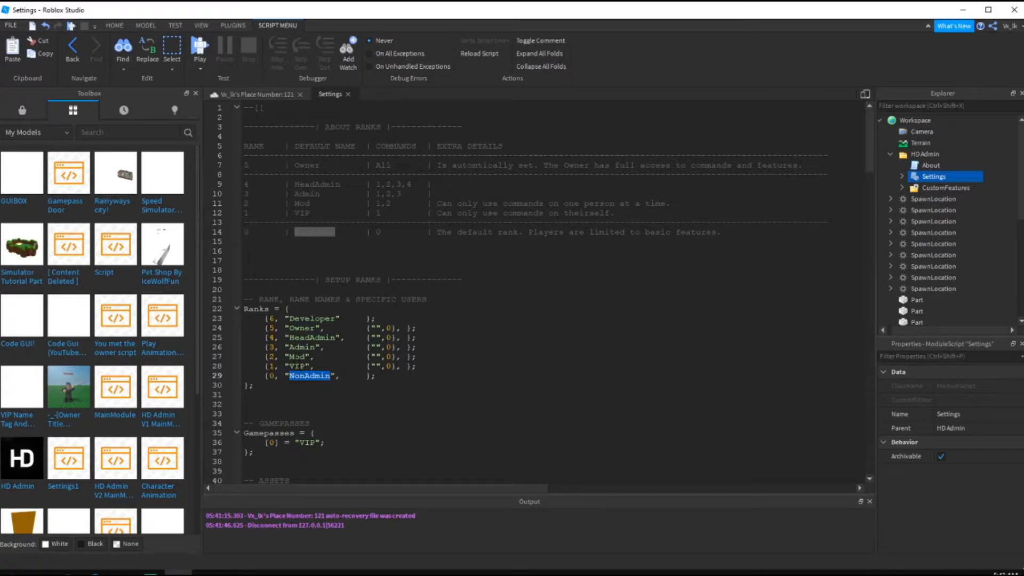
double_click(301, 357)
type("Admin")
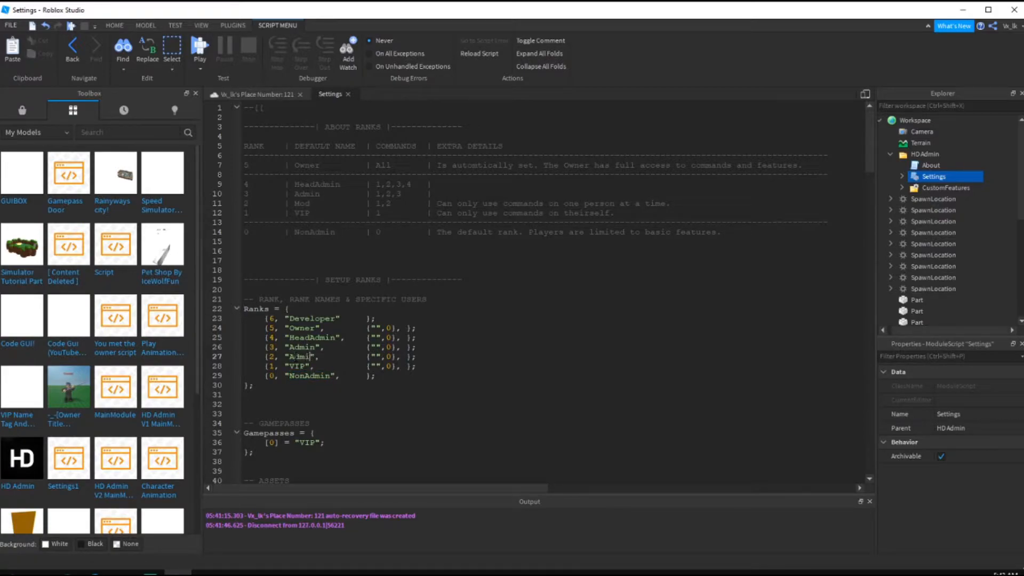
key("Up")
key("BackSpace")
key("BackSpace")
key("BackSpace")
key("BackSpace")
key("BackSpace")
type("SuperAdmin")
Rename rank 4 as OwnerAdmin in the Ranks table
key("BackSpace")
key("BackSpace")
key("BackSpace")
key("BackSpace")
key("BackSpace")
key("BackSpace")
key("BackSpace")
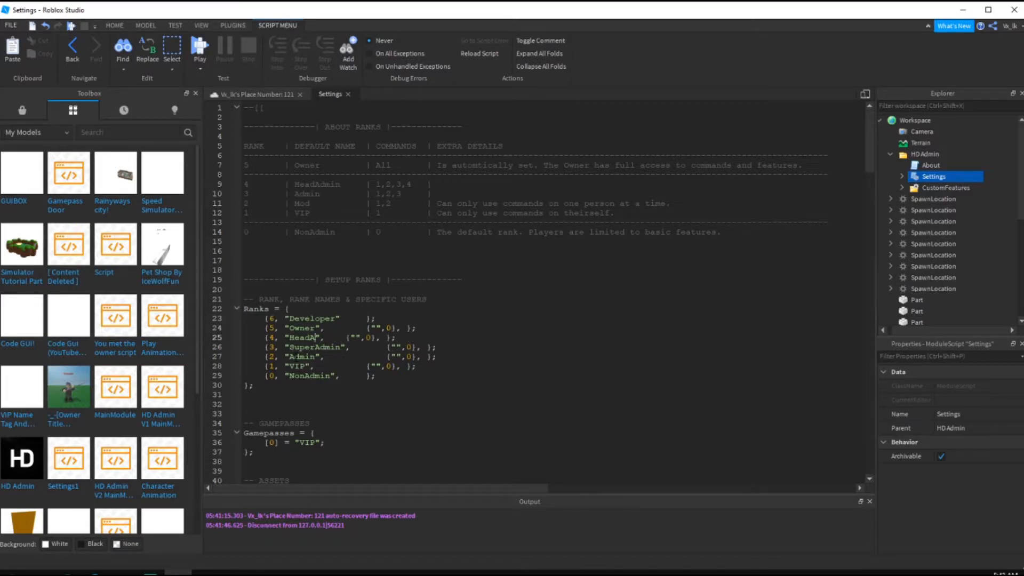
key("BackSpace")
key("BackSpace")
type("OwnerAdmin")
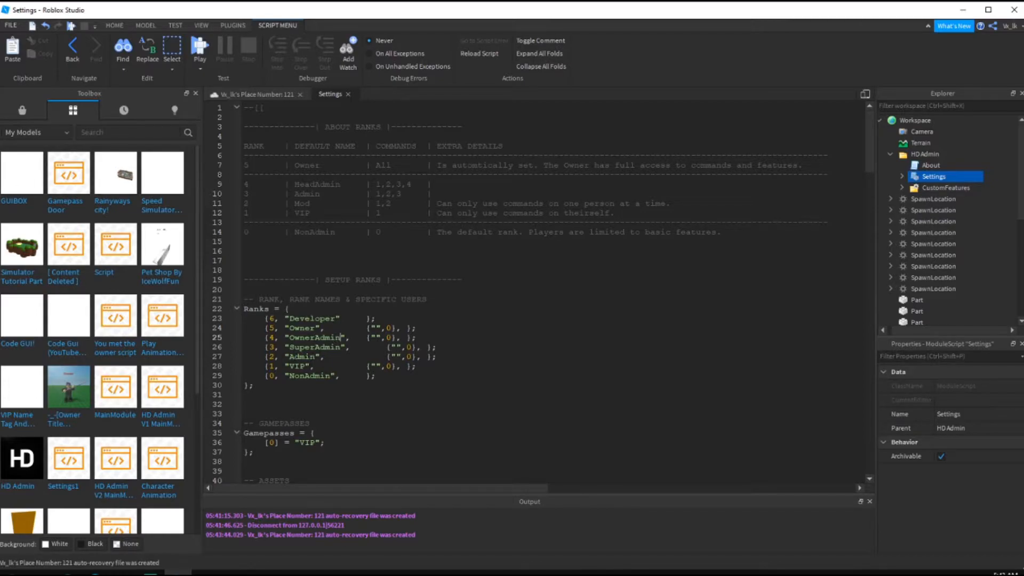
Write the example commands ';kill all' and ';kill player' in the About Ranks comment, and erase them again
left_click_drag(437, 204, 685, 209)
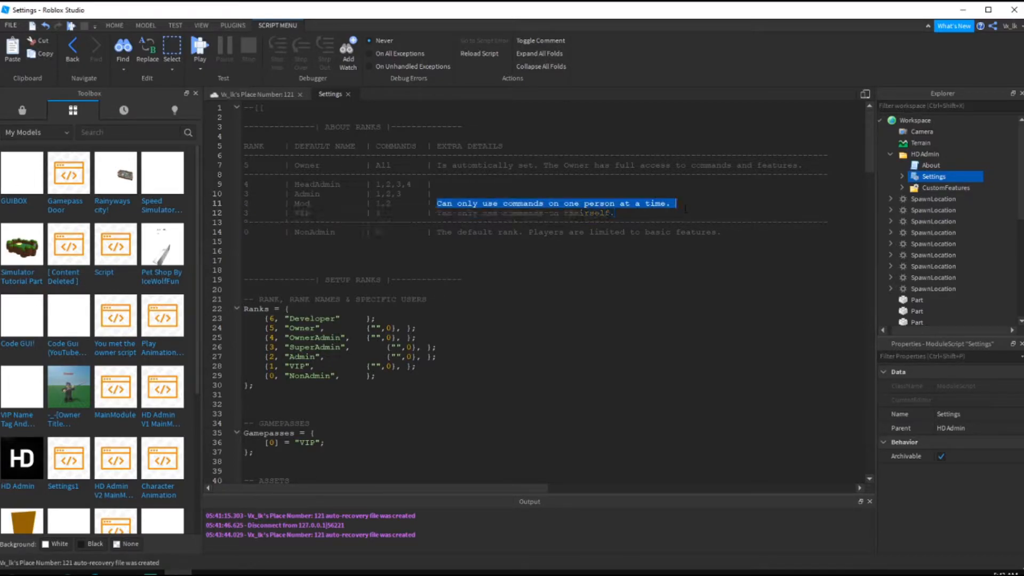
key("BackSpace")
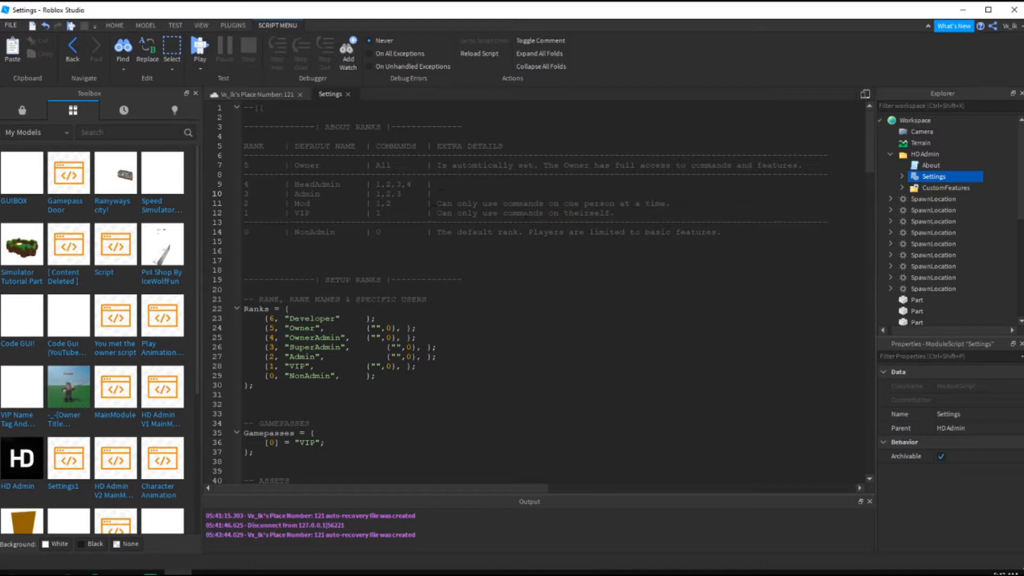
type(";kill all")
key("BackSpace")
key("BackSpace")
key("BackSpace")
key("BackSpace")
key("BackSpace")
key("BackSpace")
key("BackSpace")
key("BackSpace")
type(";kill player")
key("BackSpace")
key("BackSpace")
key("BackSpace")
key("BackSpace")
key("BackSpace")
key("BackSpace")
key("BackSpace")
type("players")
key("ctrl+BackSpace")
key("ctrl+BackSpace")
key("ctrl+BackSpace")
Review the Settings script from the rank setup to the Modify Commands section, including the colour and rank-visibility settings
scroll(318, 371, "down", 5)
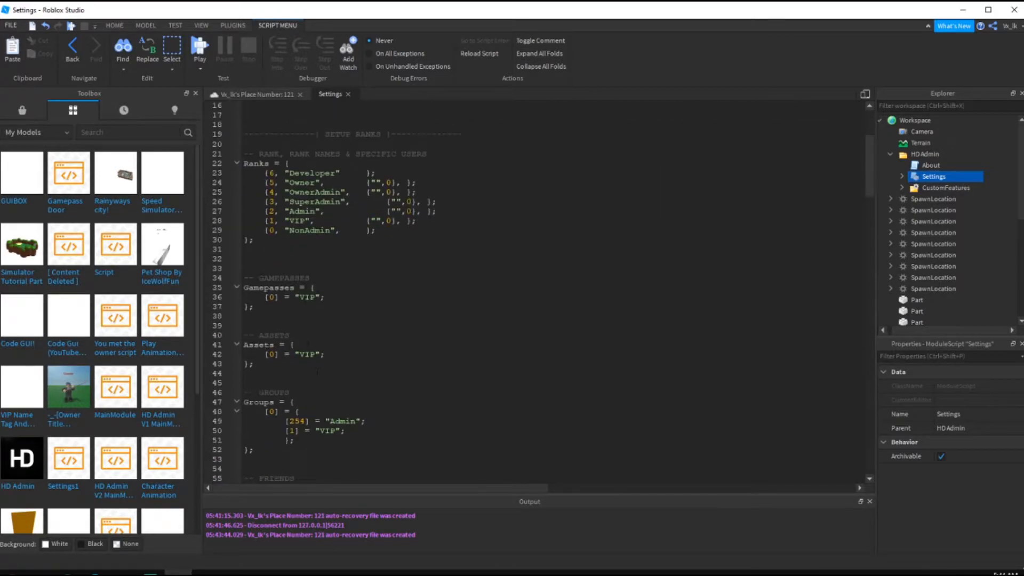
scroll(310, 315, "down", 20)
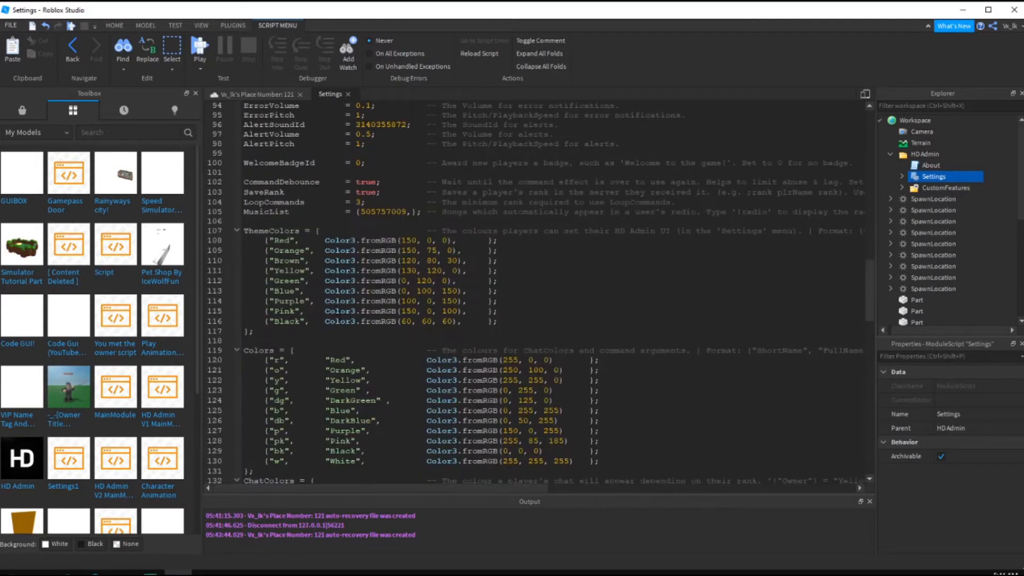
scroll(341, 337, "down", 20)
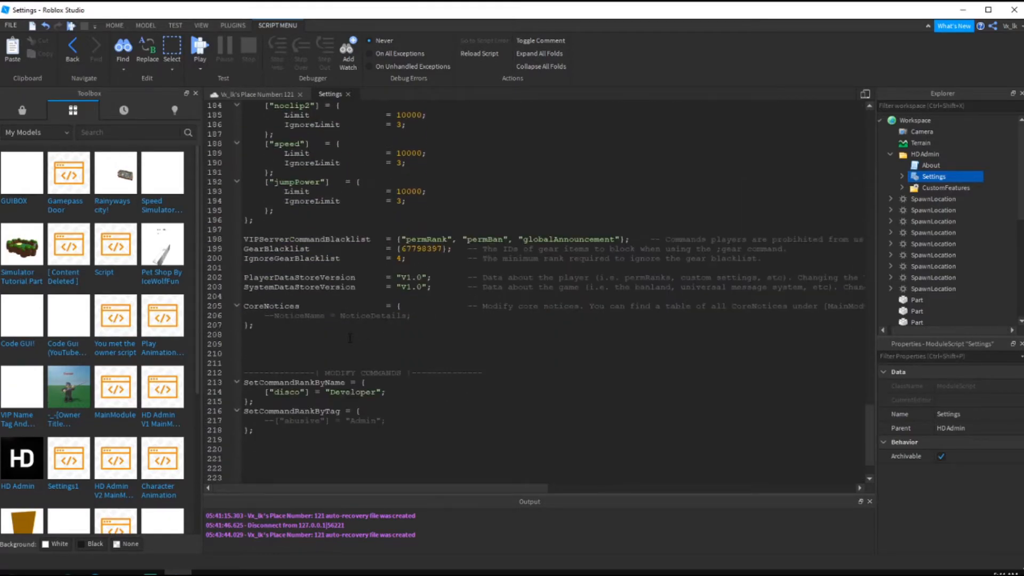
scroll(540, 292, "down", 2)
scroll(318, 312, "up", 13)
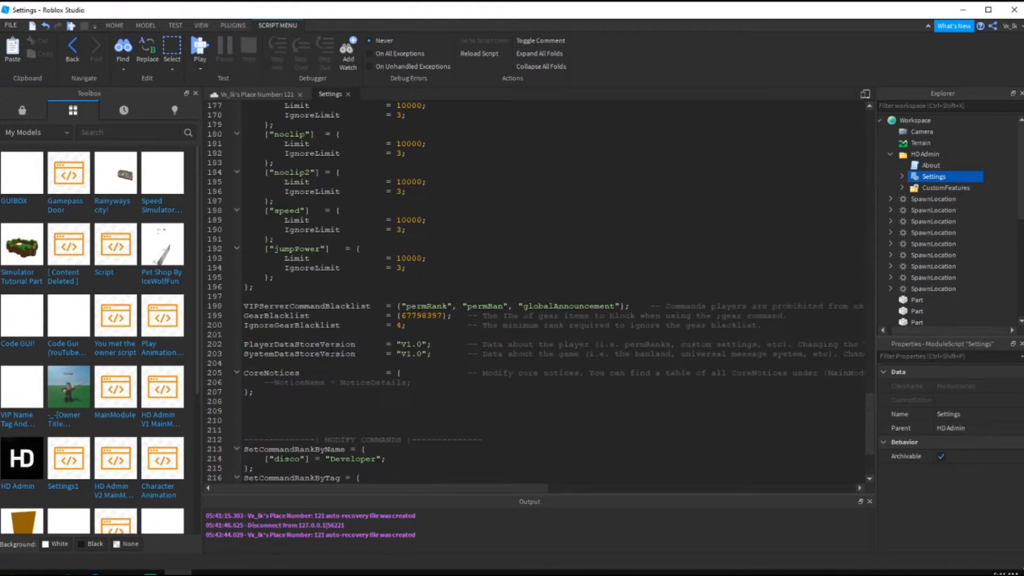
scroll(318, 311, "up", 12)
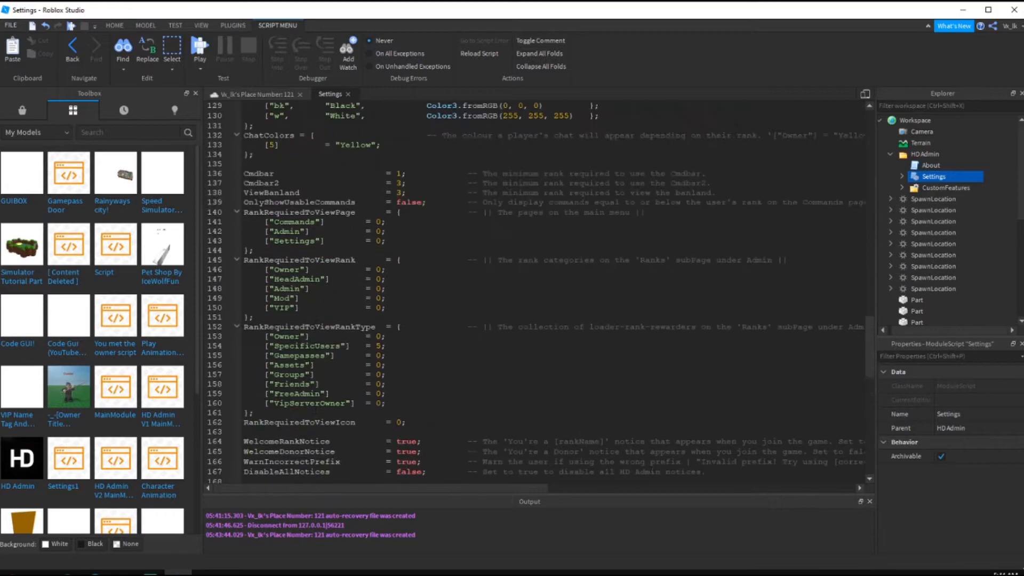
scroll(306, 312, "up", 2)
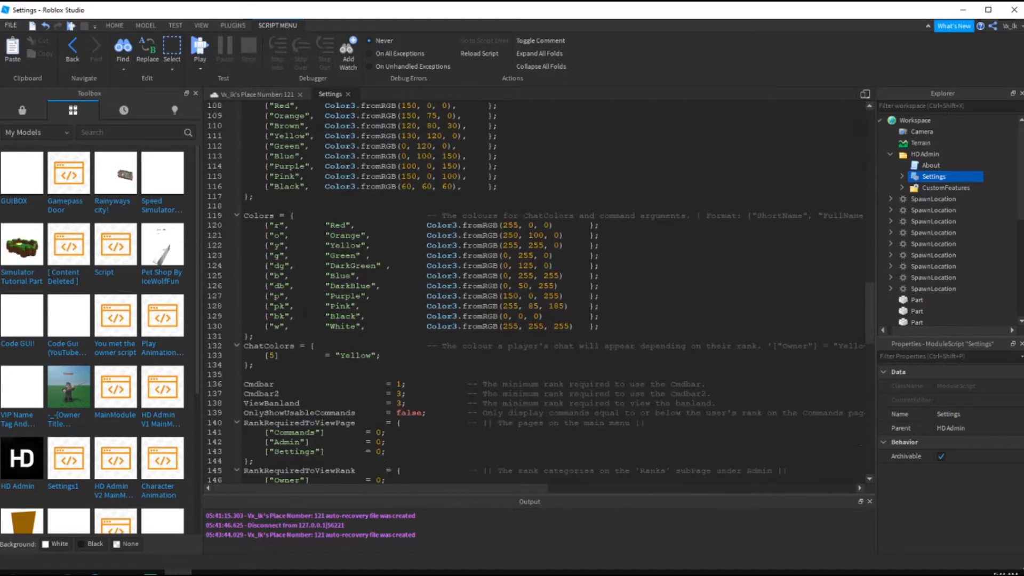
scroll(305, 313, "down", 3)
Set the FreeAdmin, VipServerOwner and Friends ranks to Admin
scroll(305, 313, "up", 20)
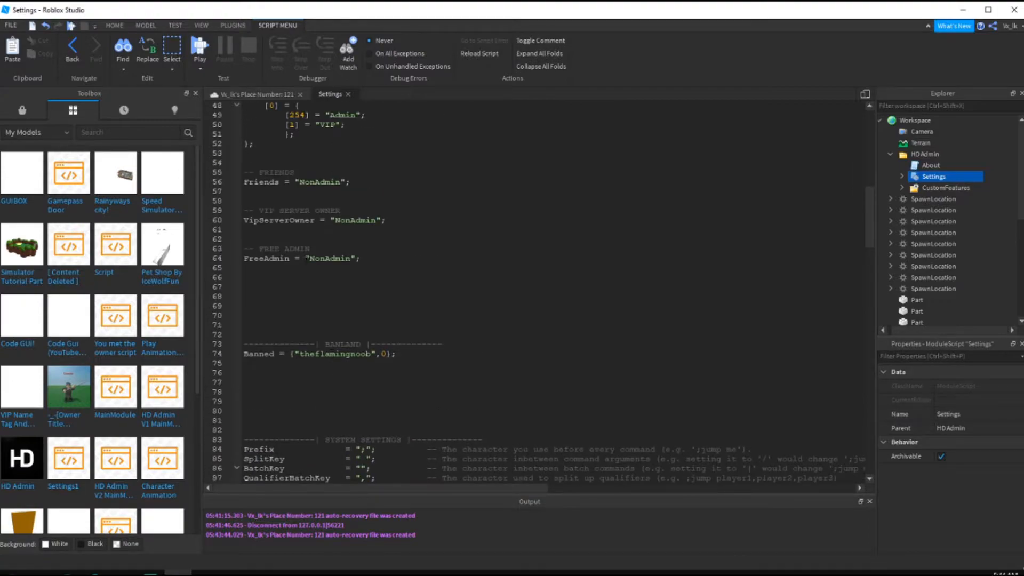
double_click(315, 258)
type("Admin")
triple_click(345, 220)
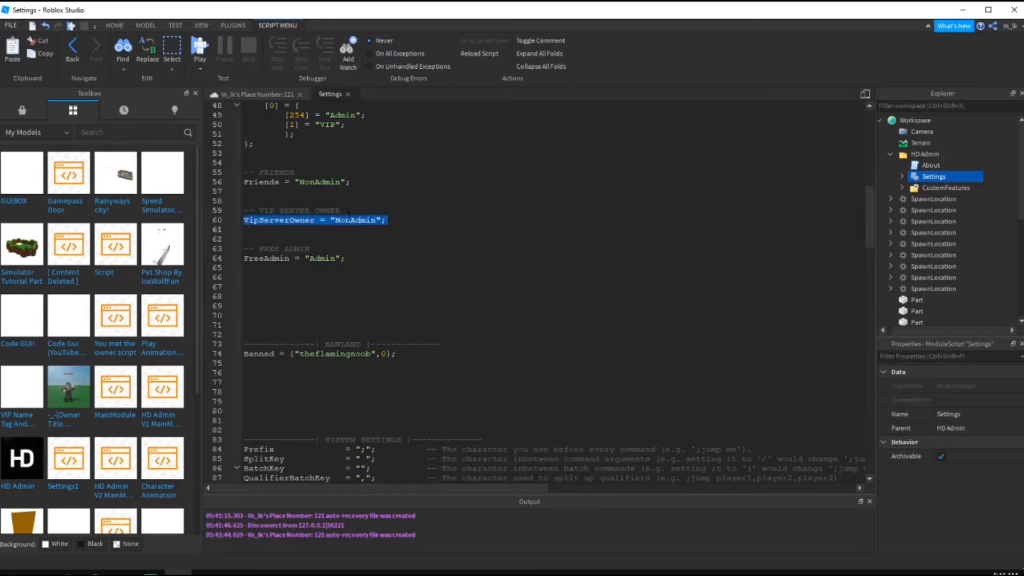
double_click(345, 221)
type("Admin")
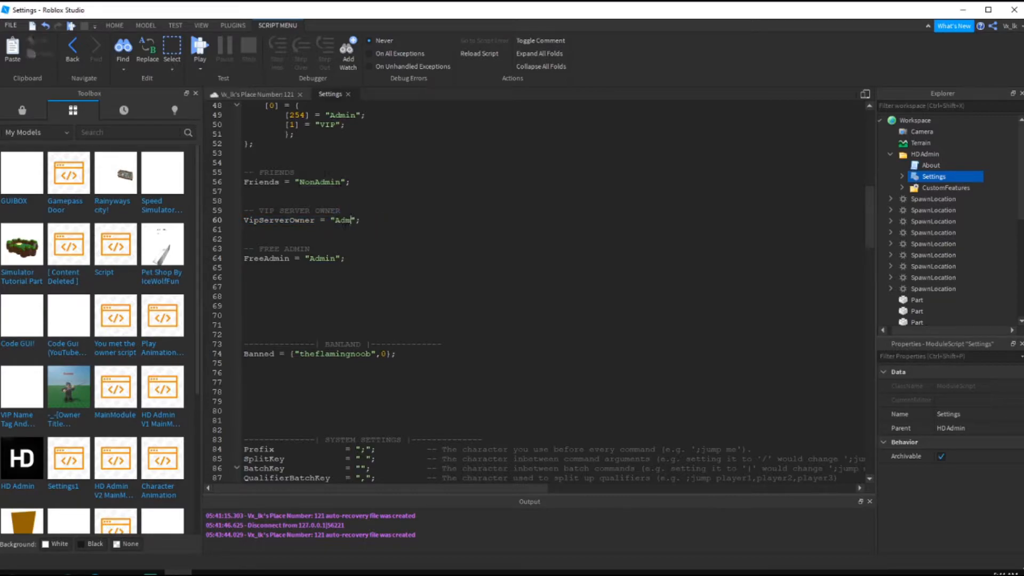
double_click(326, 180)
type("Admin")
scroll(327, 276, "up", 15)
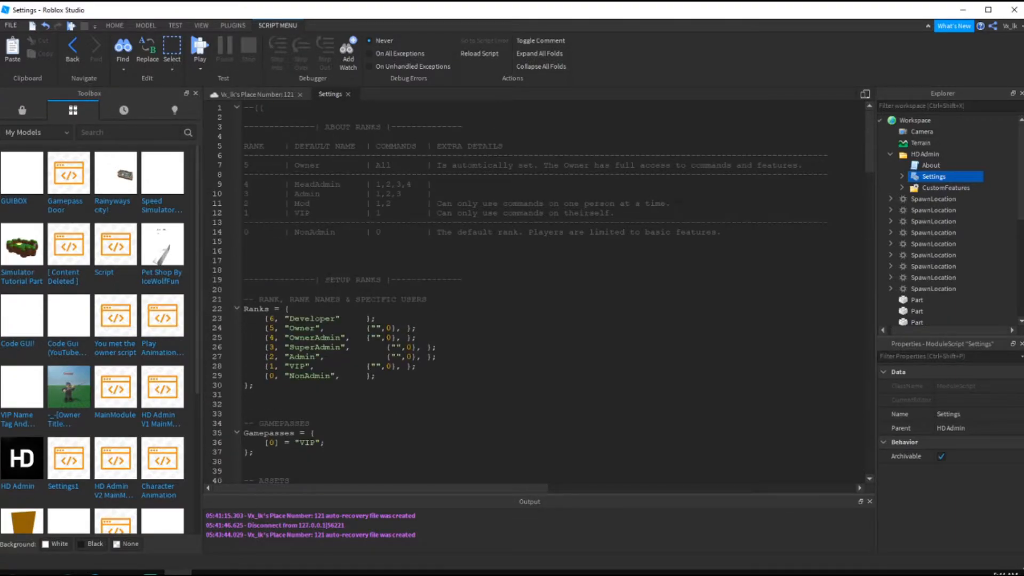
scroll(346, 294, "down", 20)
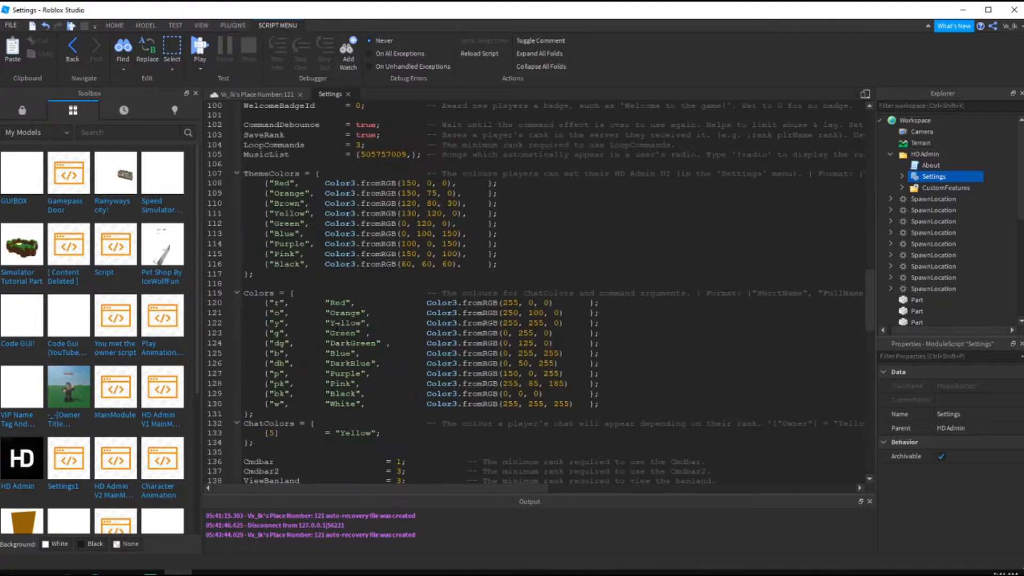
scroll(336, 334, "down", 5)
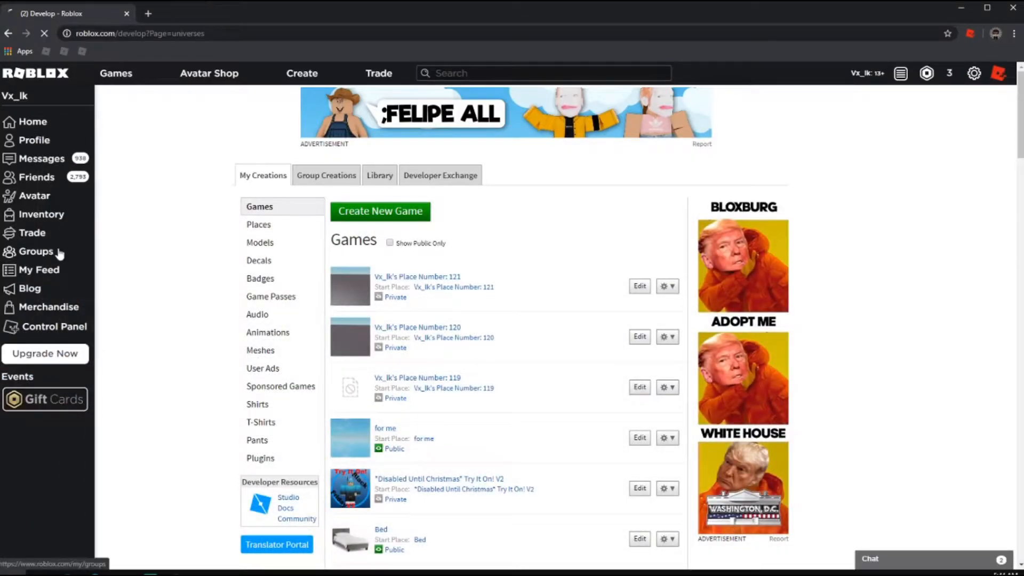
In the browser, open the Roblox Groups page and copy the Demonblast Studios group ID from its web address
left_click(57, 248)
left_click(205, 33)
double_click(205, 33)
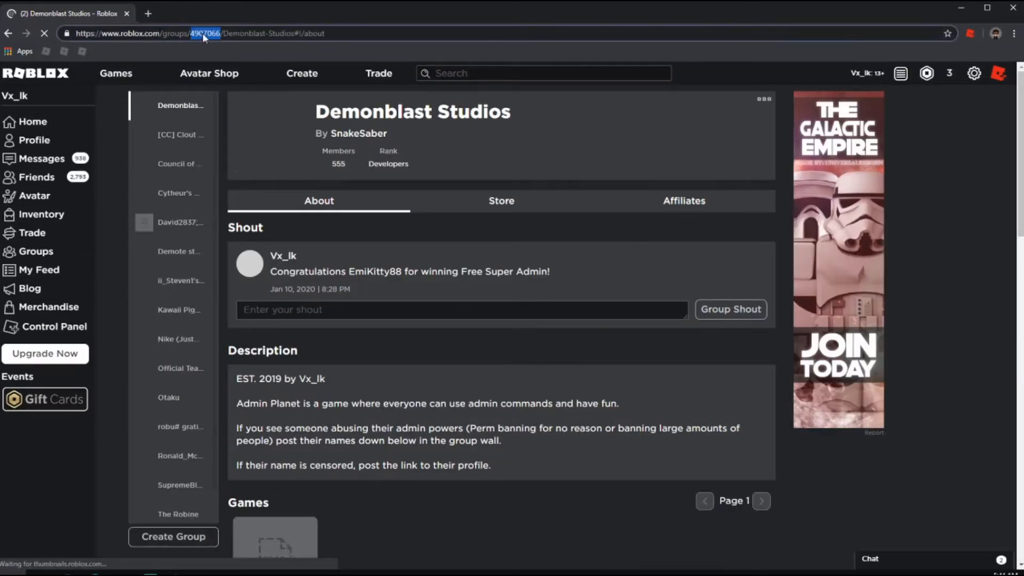
right_click(205, 34)
left_click(223, 95)
In Roblox Studio's Settings script, replace the placeholder ID in the Groups section with the copied group ID 4907066
left_click(58, 123)
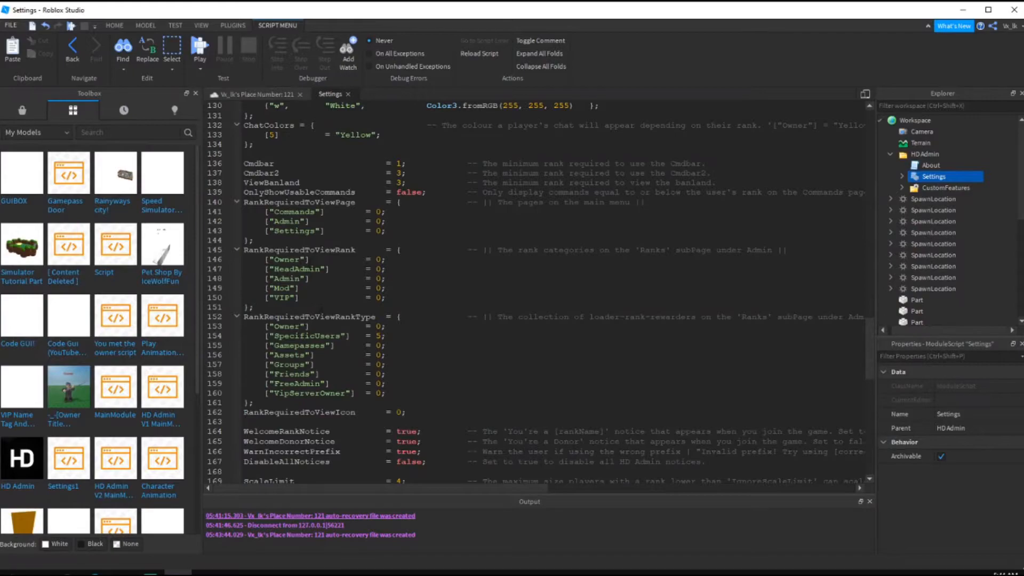
scroll(313, 278, "up", 4)
scroll(320, 298, "down", 15)
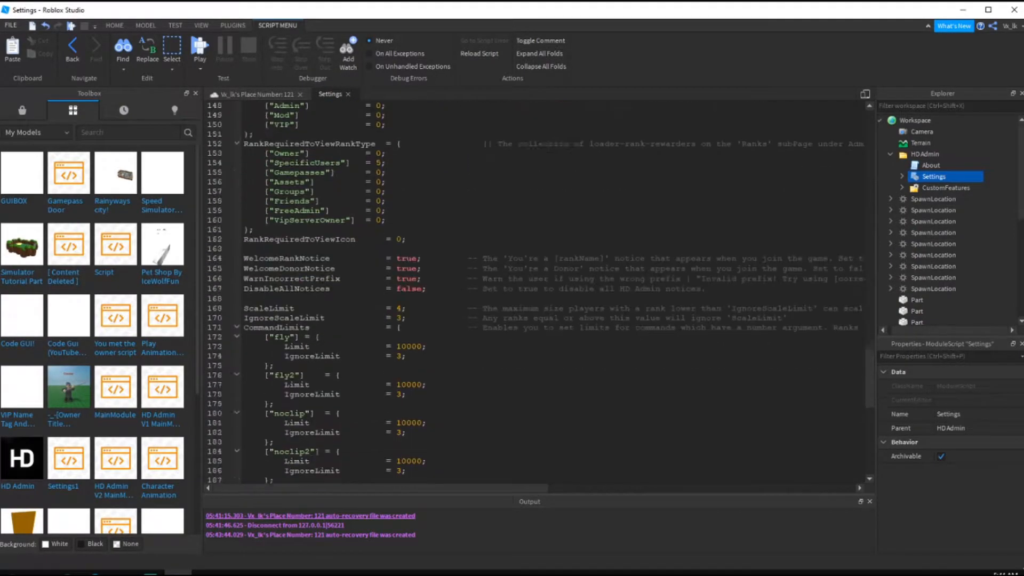
scroll(322, 319, "down", 7)
scroll(324, 332, "up", 7)
scroll(325, 330, "up", 20)
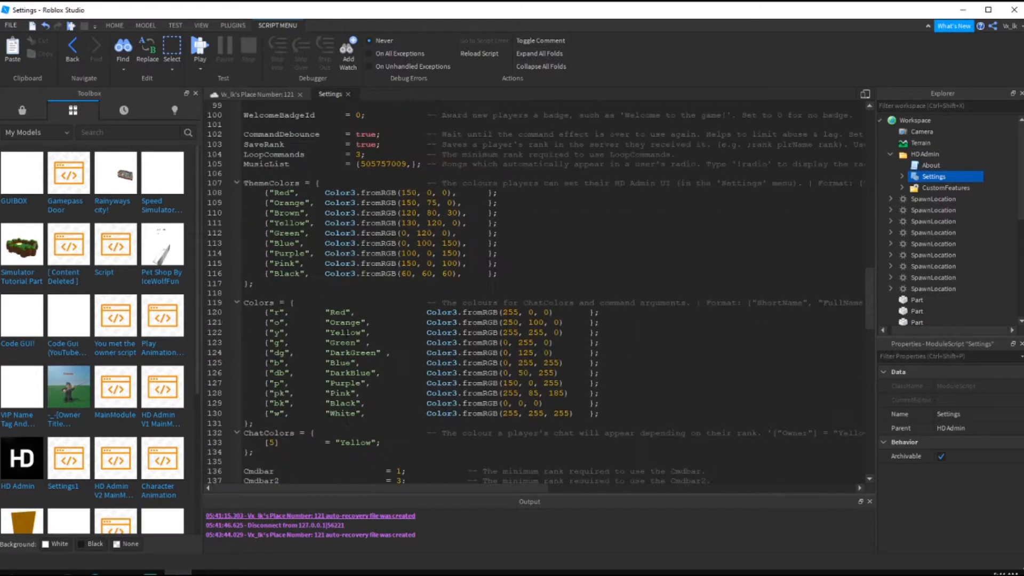
scroll(322, 293, "up", 19)
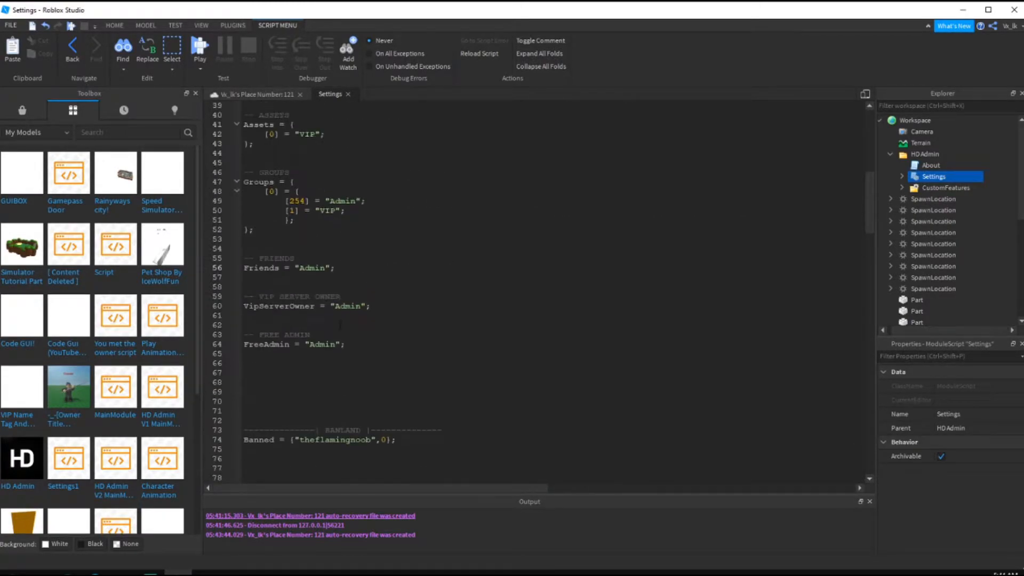
left_click(275, 249)
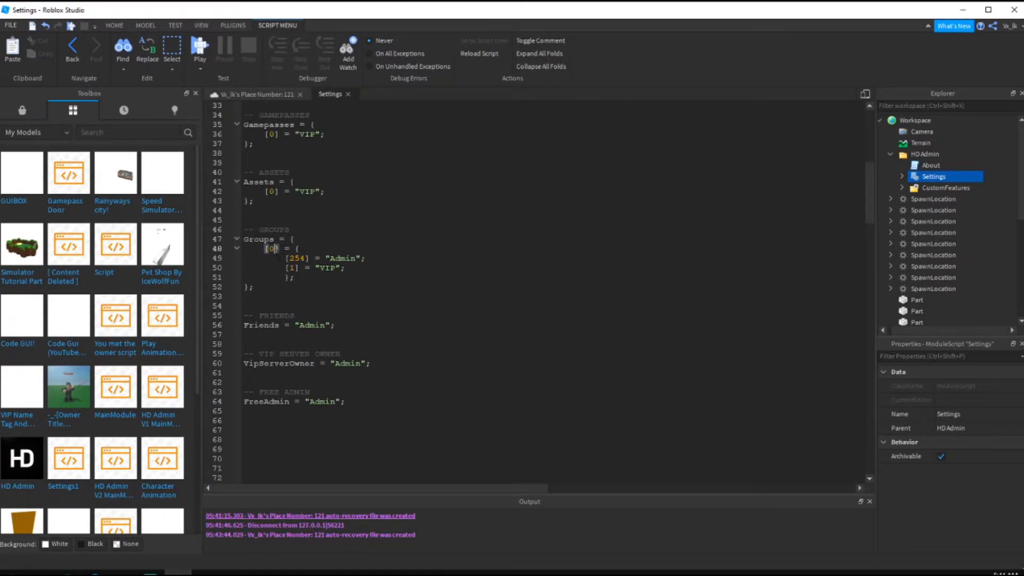
key("BackSpace")
key("ctrl+v")
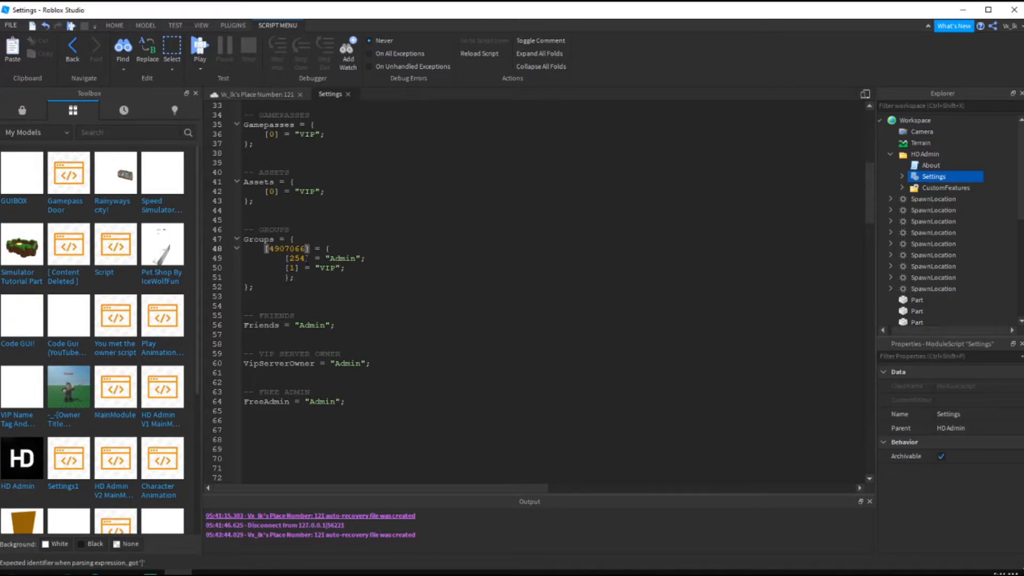
Try 255, 254 and 1 as the rank number of the first entry under the group ID
double_click(297, 258)
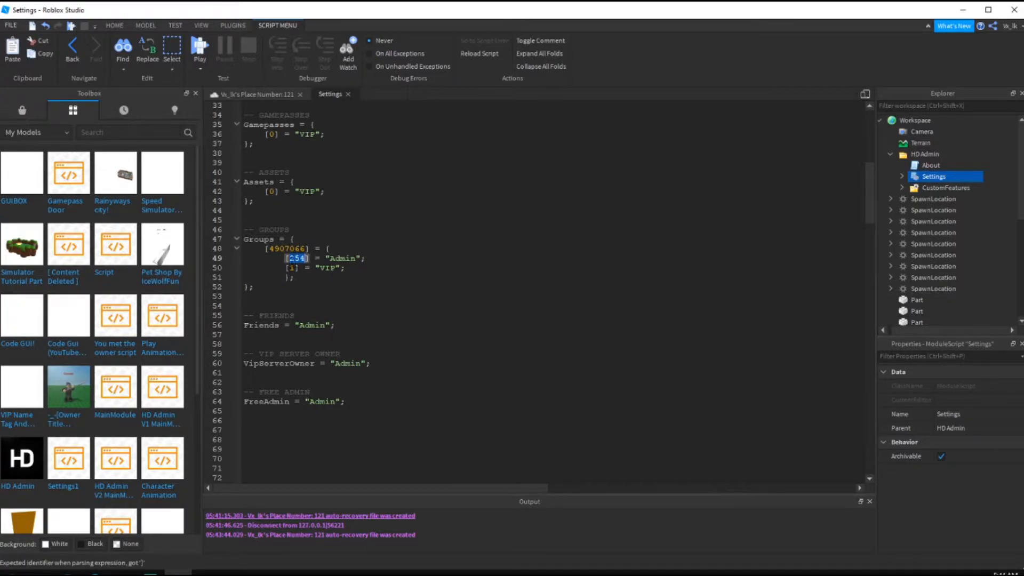
left_click(305, 259)
key("BackSpace")
type("5")
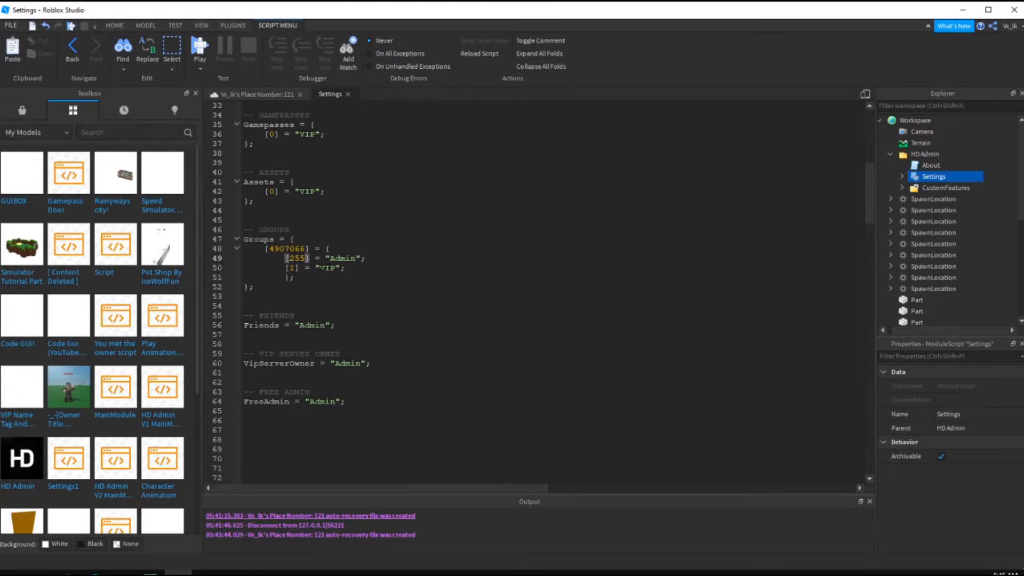
key("BackSpace")
type("4")
key("BackSpace")
key("BackSpace")
key("BackSpace")
type("1")
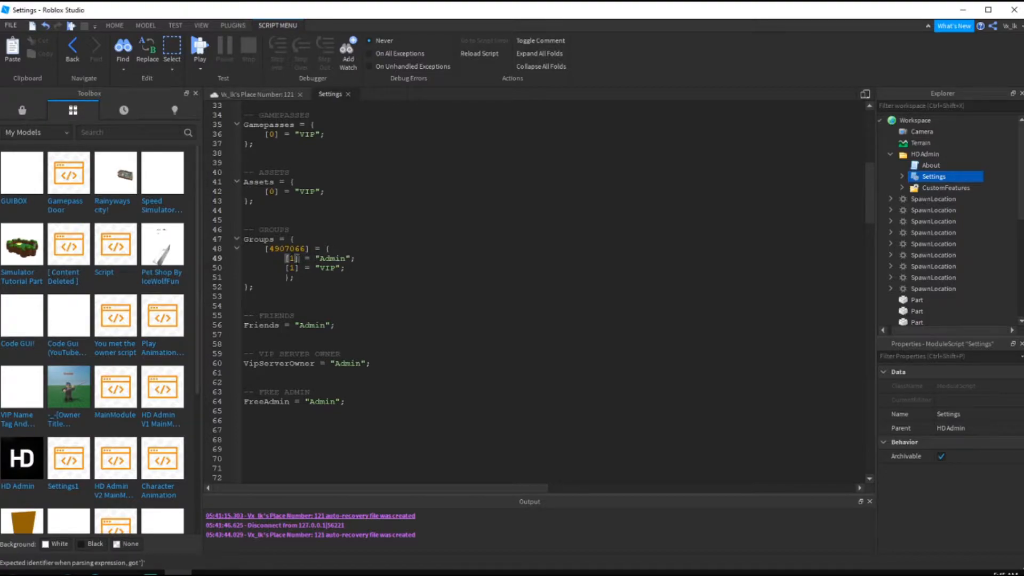
Set the first group entry to rank number 255 with the admin rank "Owner"
key("shift+Left")
left_click(296, 259)
key("BackSpace")
type("255")
double_click(332, 258)
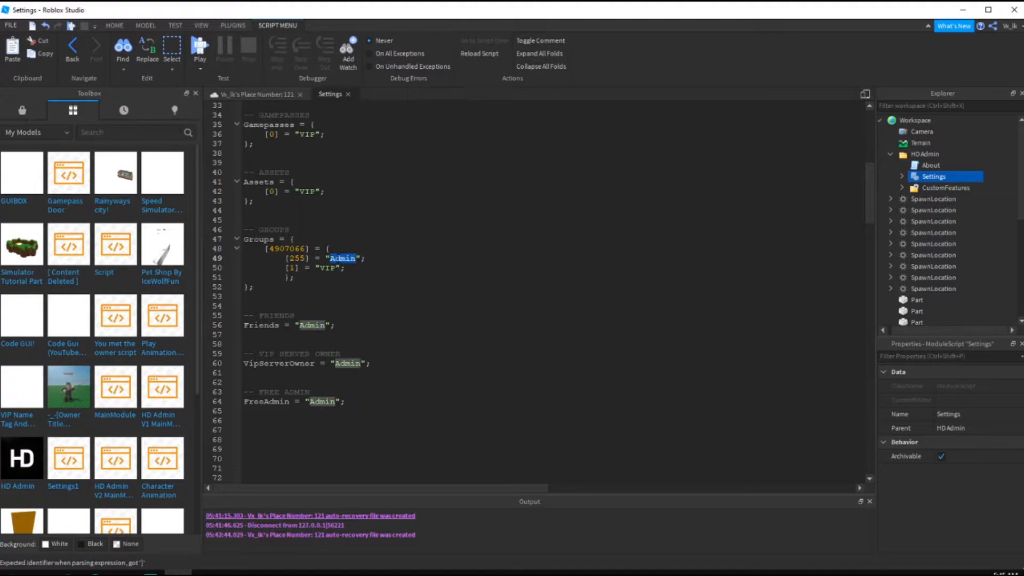
type("Owner")
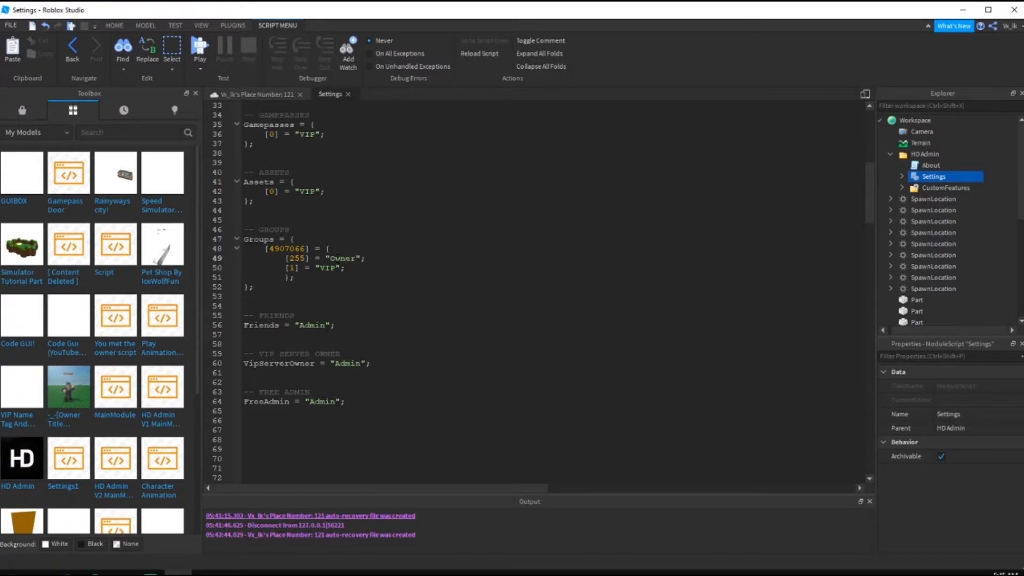
Set the admin rank of the group's rank 1 entry to "Admin"
double_click(327, 268)
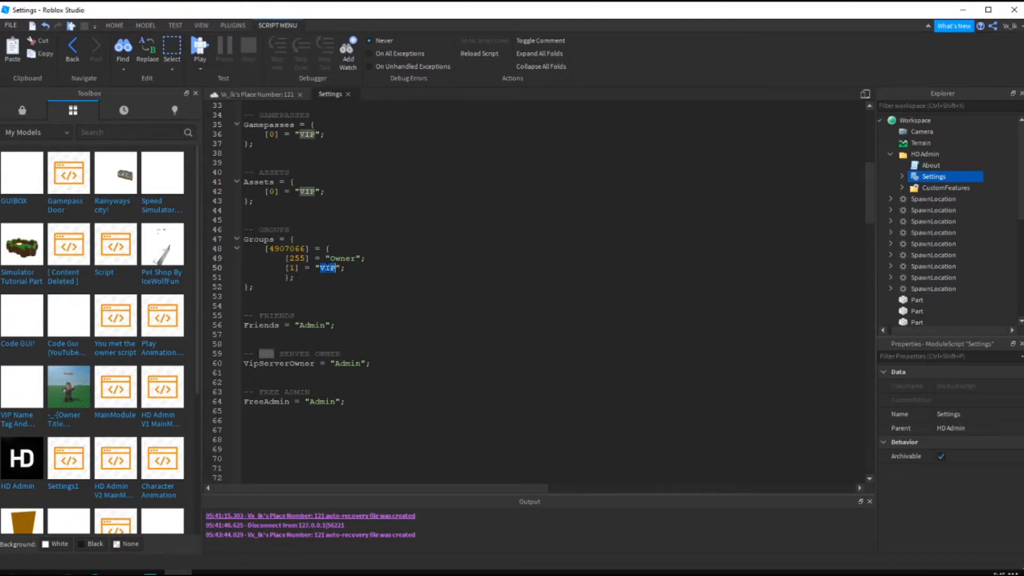
key("BackSpace")
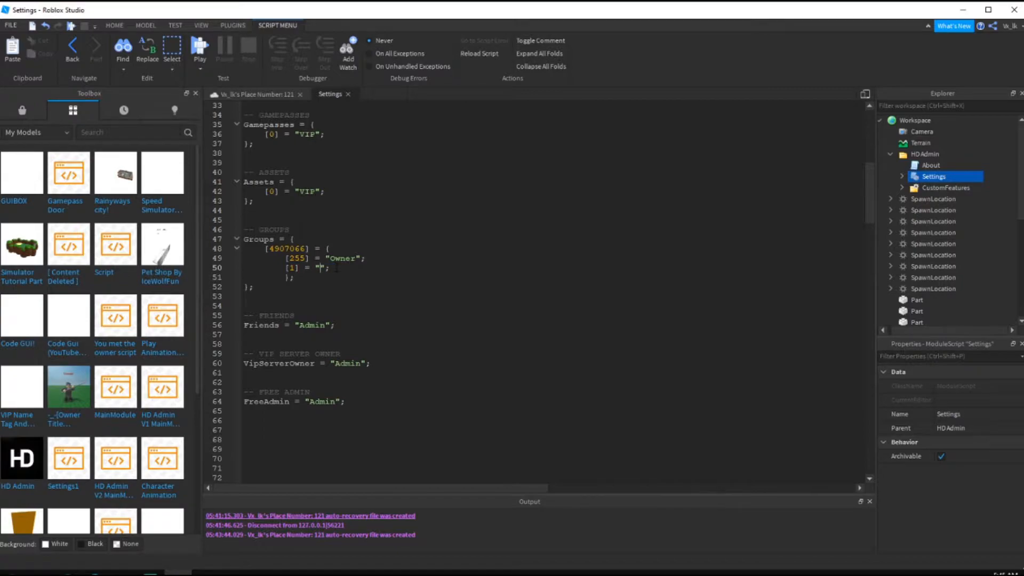
key("ctrl+z")
left_click(296, 268)
key("BackSpace")
key("ctrl+z")
double_click(333, 269)
type("Adm")
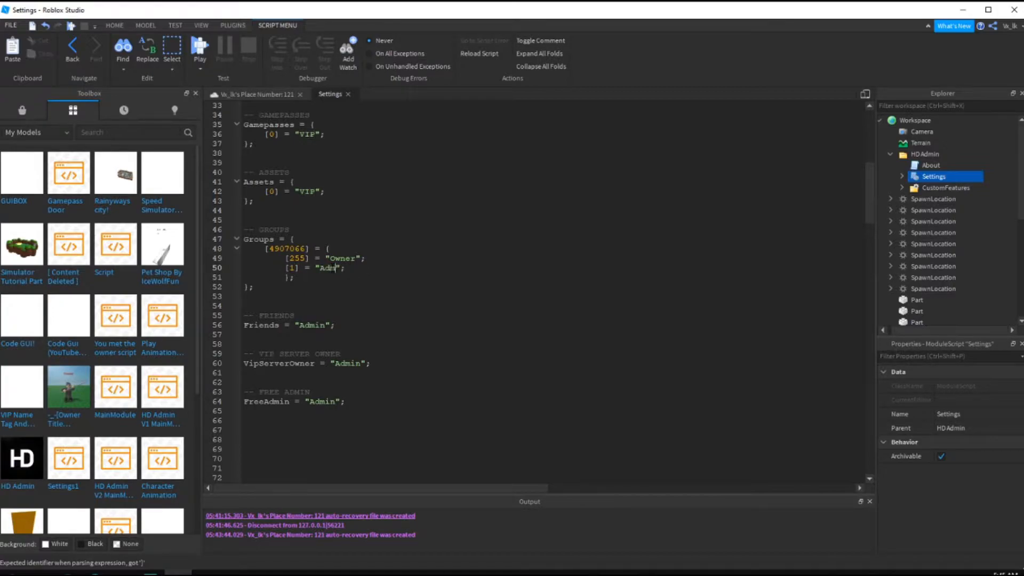
type("in")
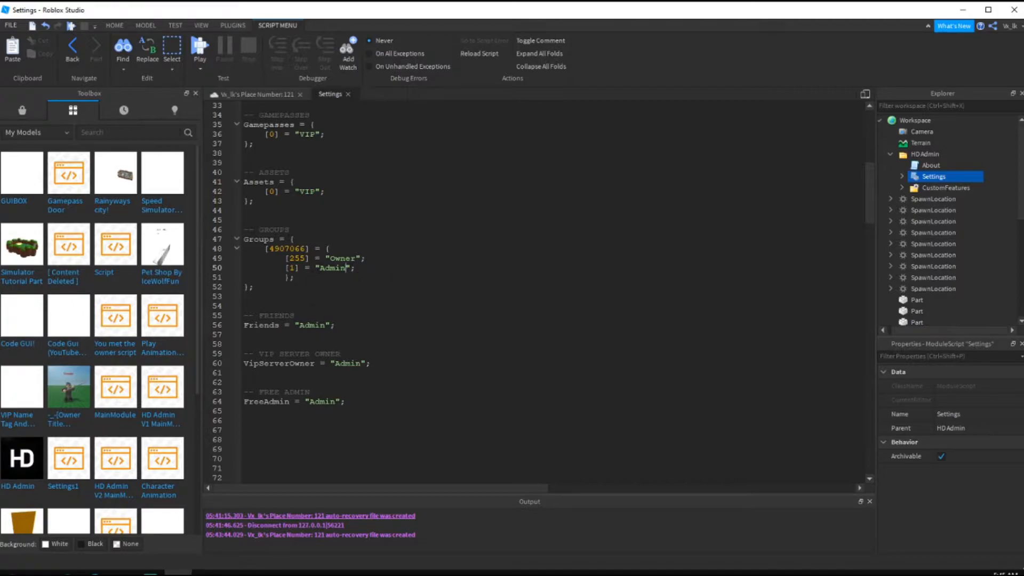
scroll(347, 323, "up", 7)
scroll(312, 317, "up", 1)
scroll(312, 315, "up", 2)
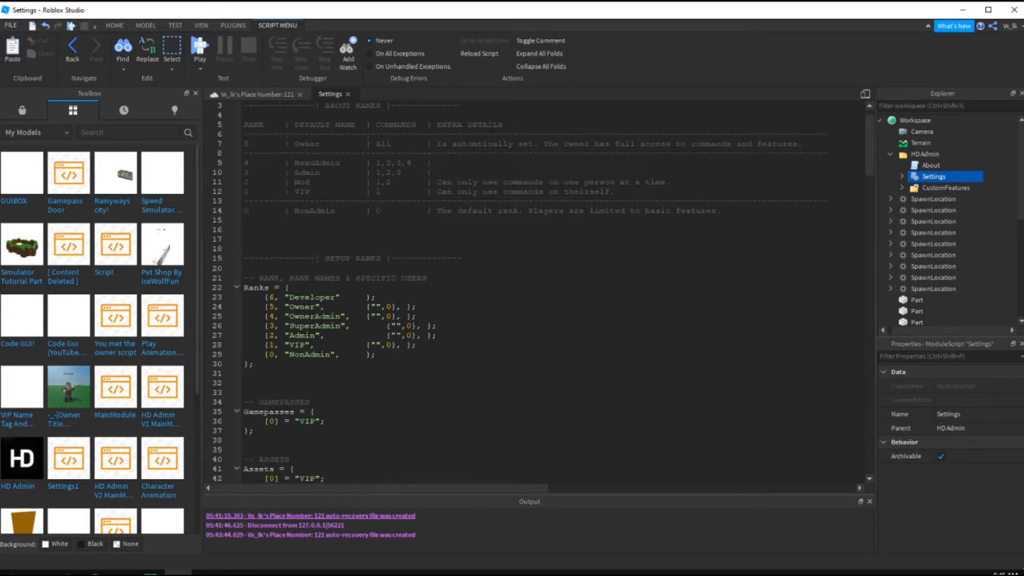
scroll(319, 342, "up", 1)
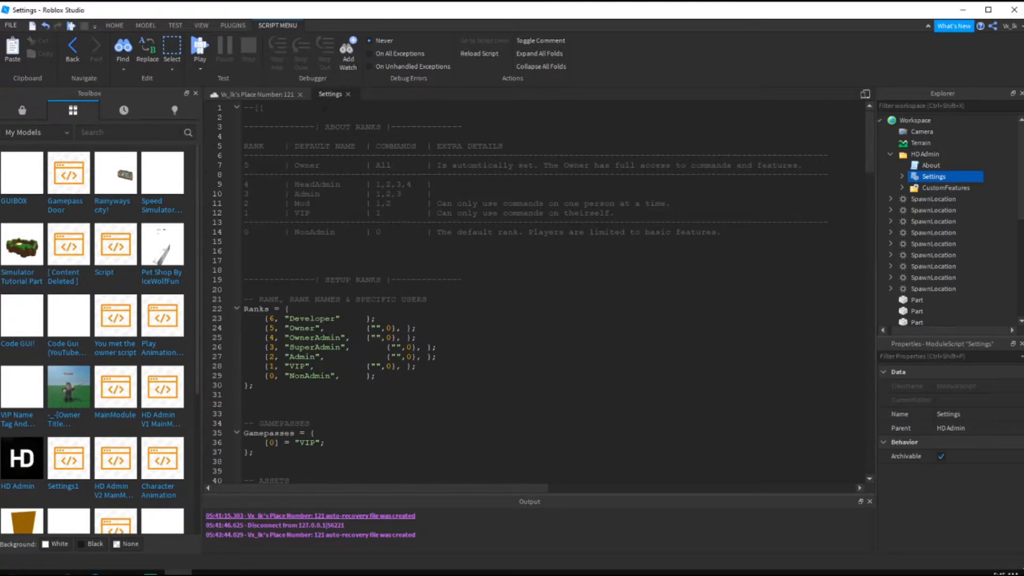
scroll(319, 341, "down", 20)
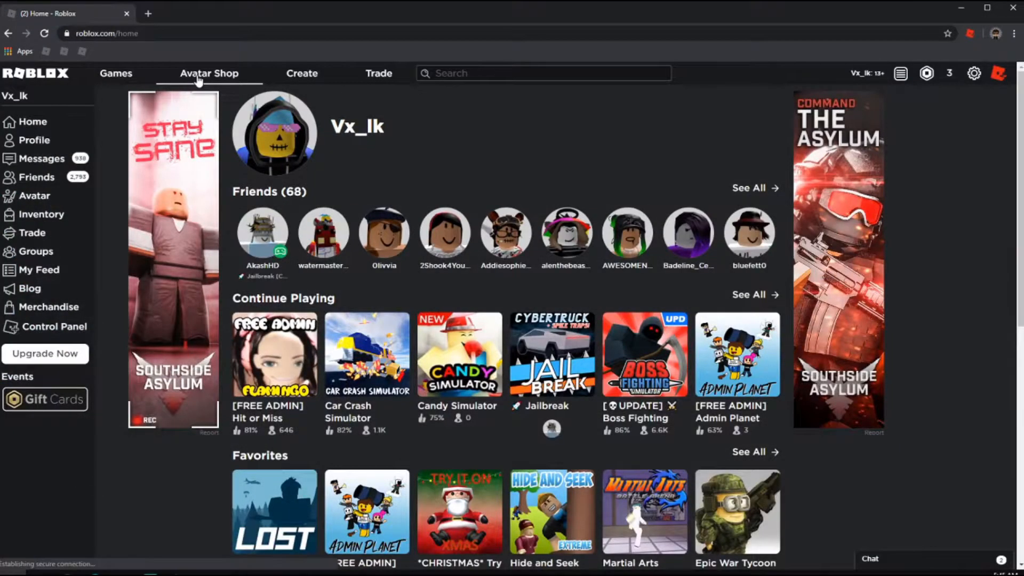
In the browser, search the Roblox Avatar Shop catalog for "peristrian" and return to the featured items
left_click(199, 77)
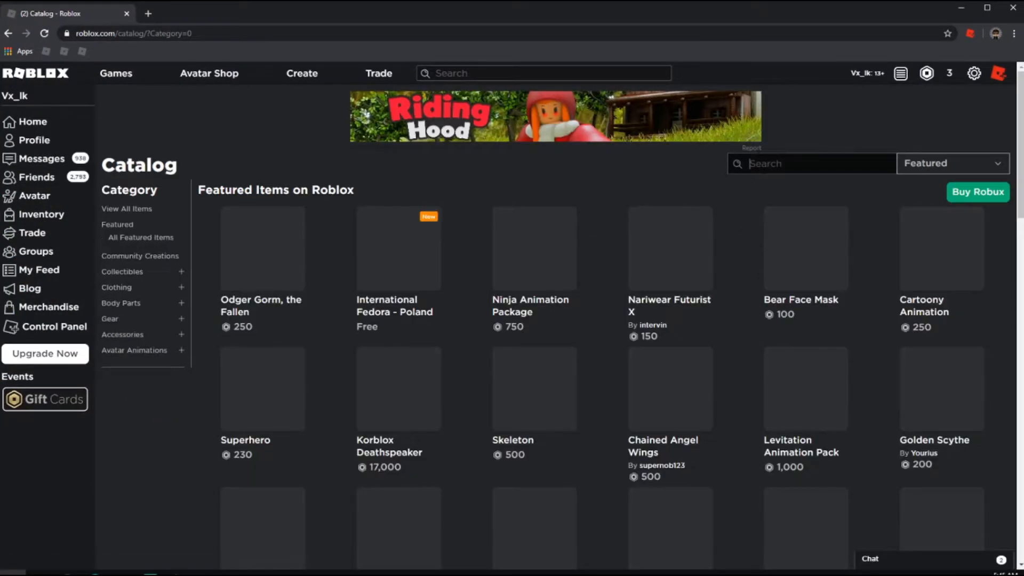
type("per")
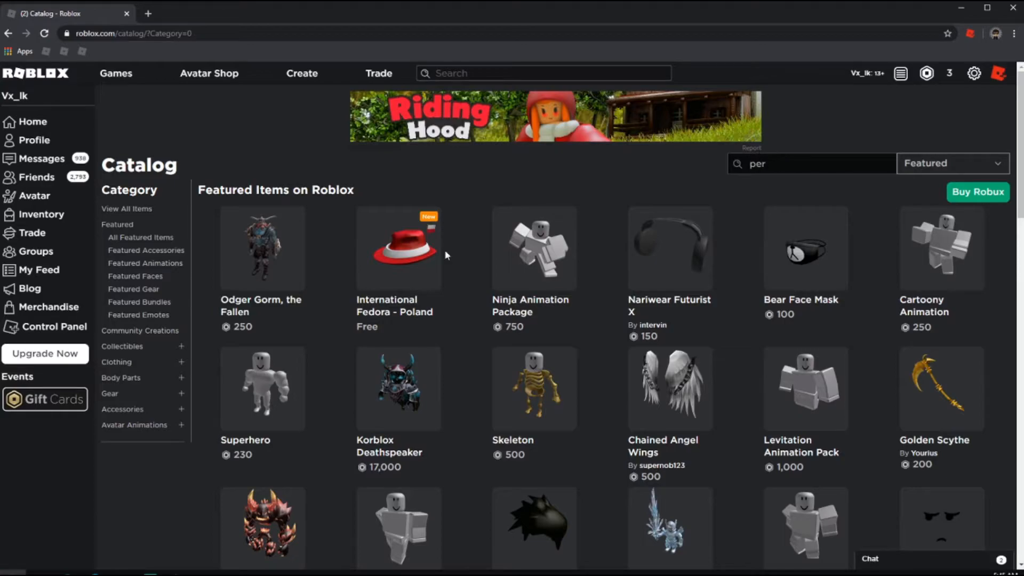
type("istria")
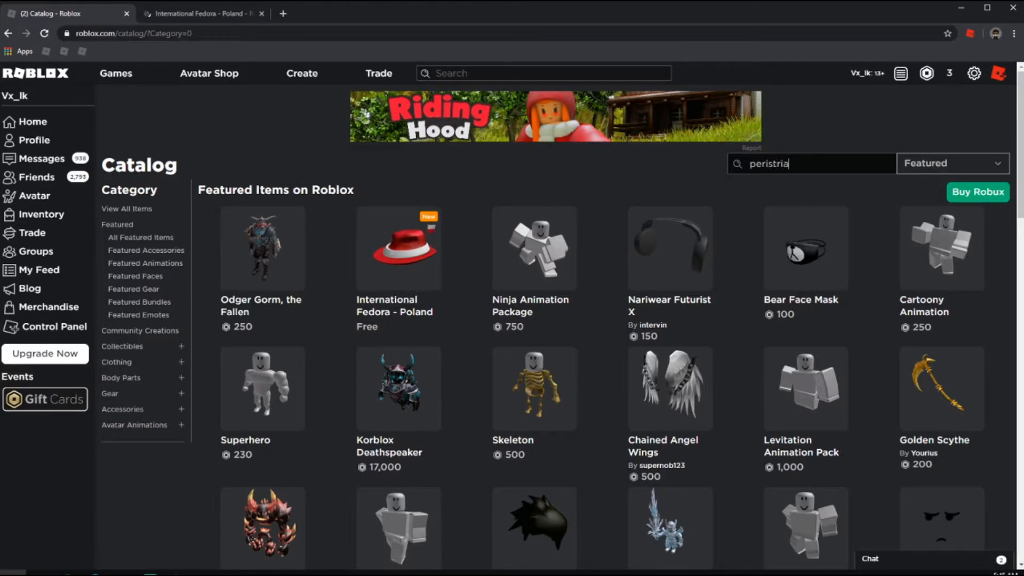
type("n")
key("Return")
key("alt+Left")
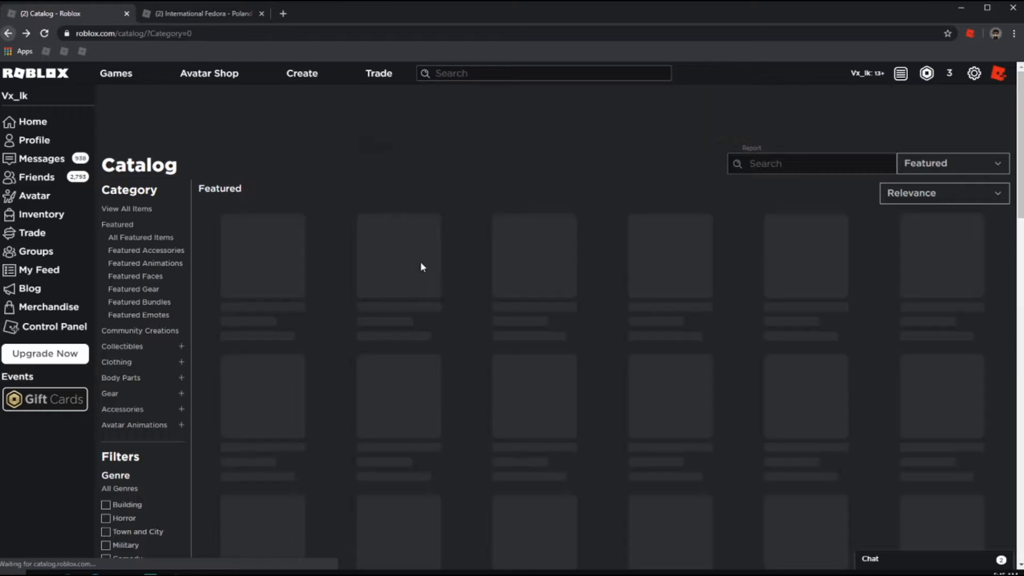
View the Nariwear Futurist X item page in its own tab and return to the catalog
middle_click(661, 283)
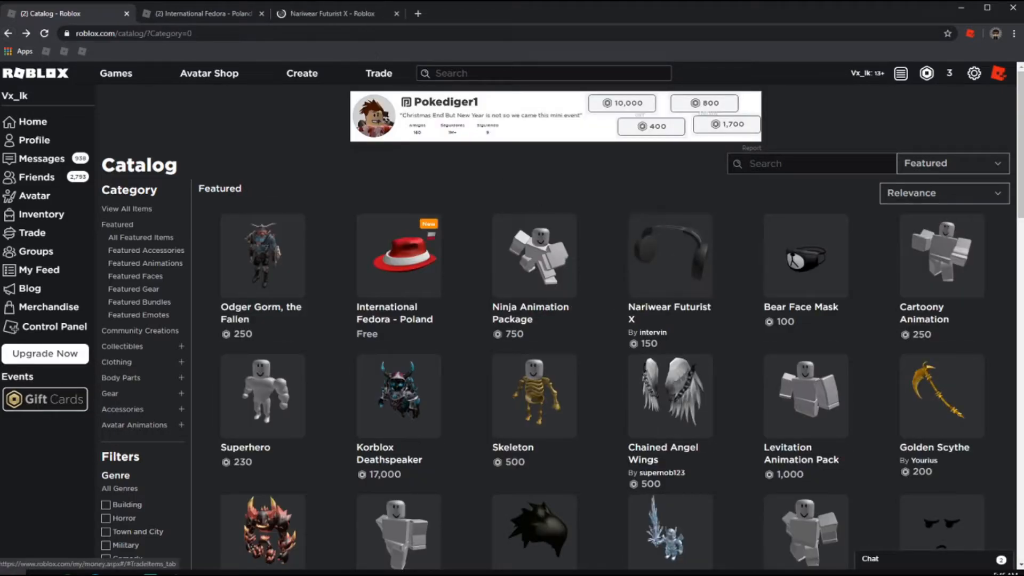
left_click(338, 12)
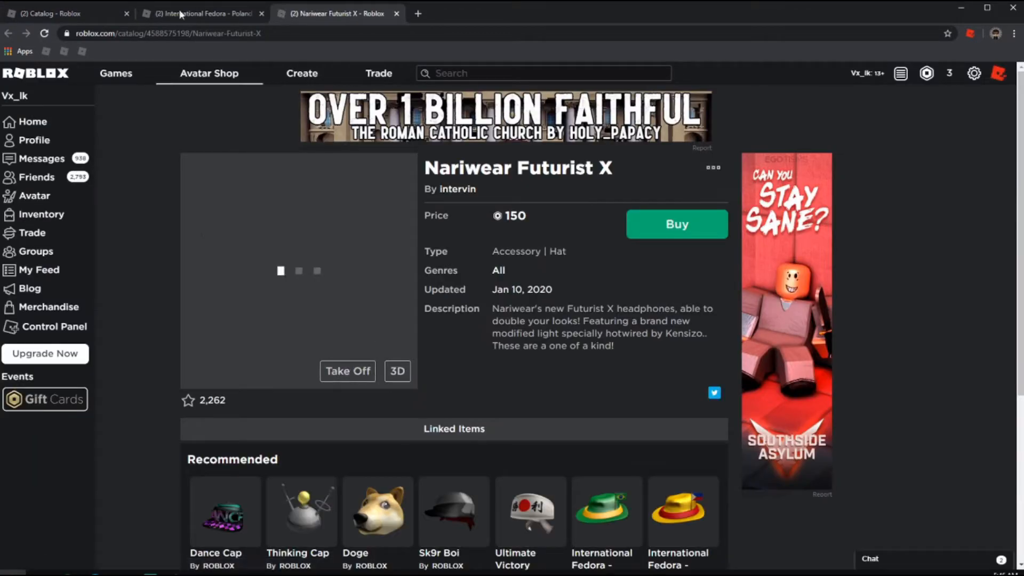
left_click(79, 18)
Search the featured catalog items for "peri"
left_click(768, 164)
type("p")
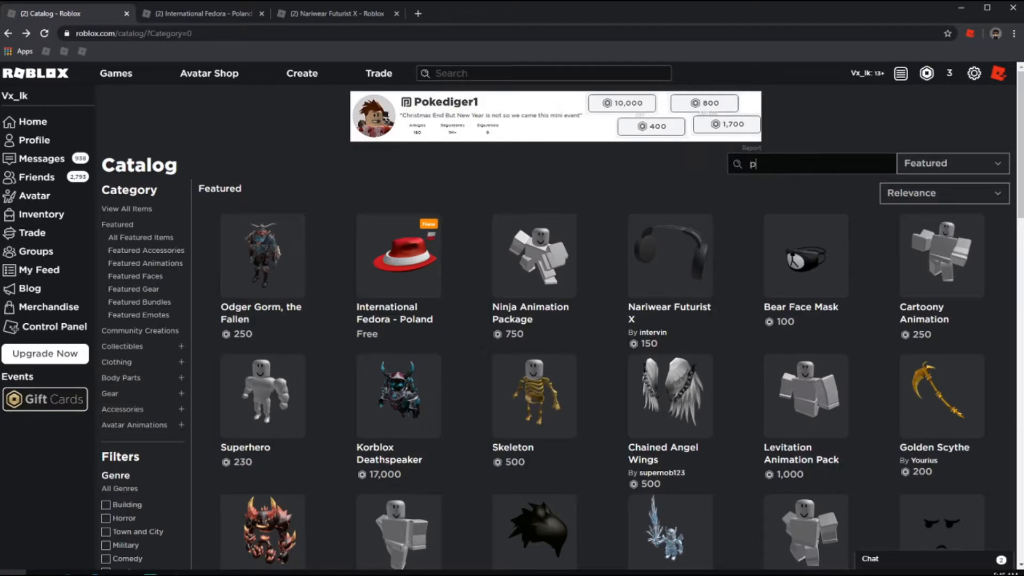
type("eri")
key("Return")
Expand the Gear category and browse the Featured Gear items in the catalog
left_click(124, 397)
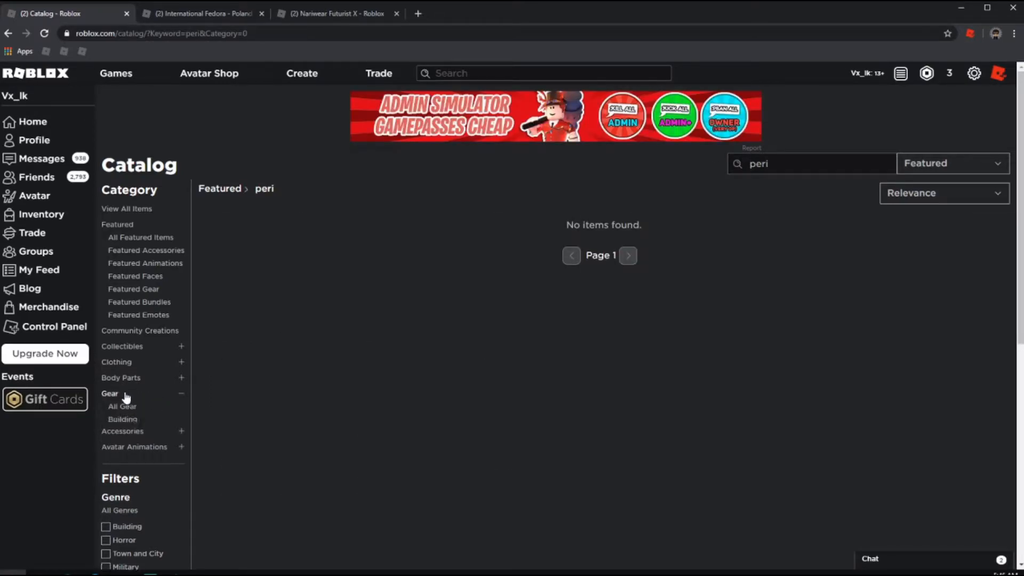
scroll(124, 397, "down", 1)
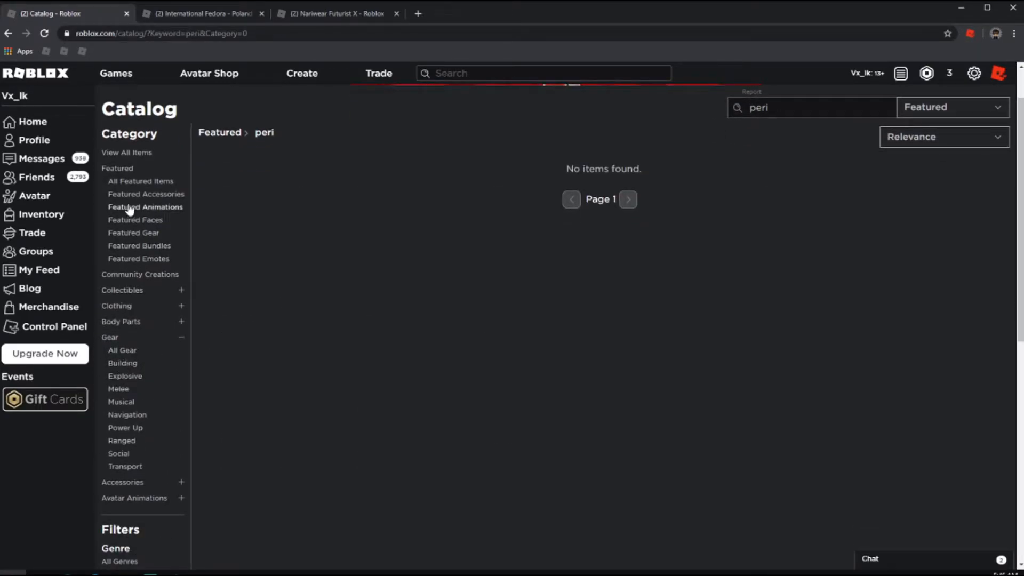
left_click(137, 234)
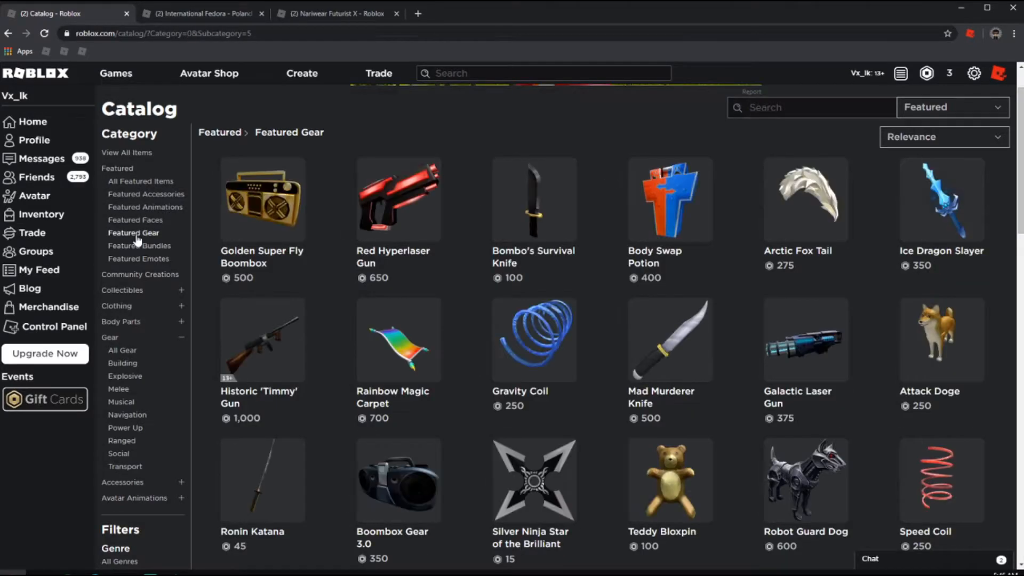
scroll(136, 240, "down", 6)
scroll(322, 320, "up", 6)
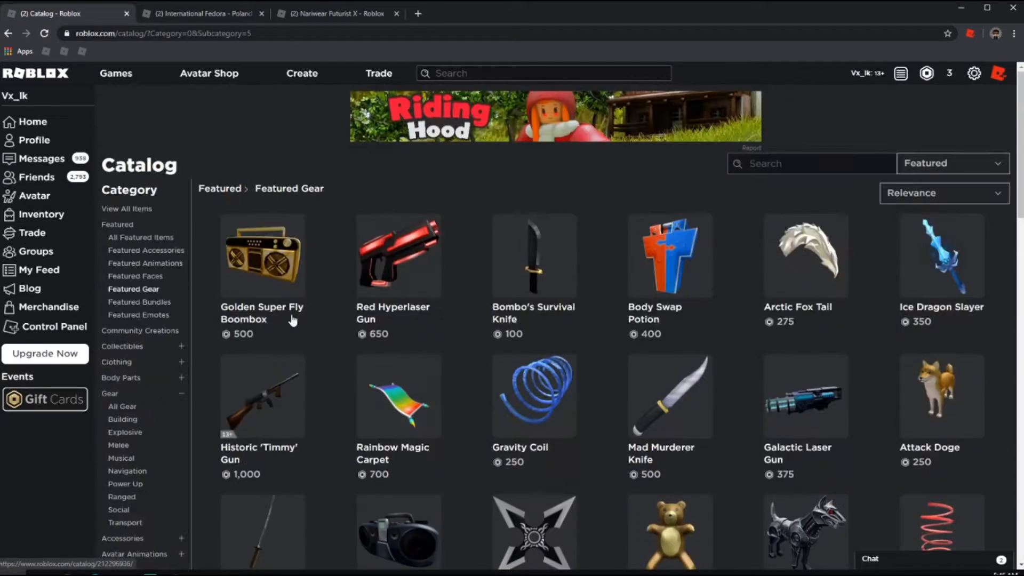
Browse the Collectible Gear items and view the Festive Periastron Chi item page in its own tab
left_click(122, 346)
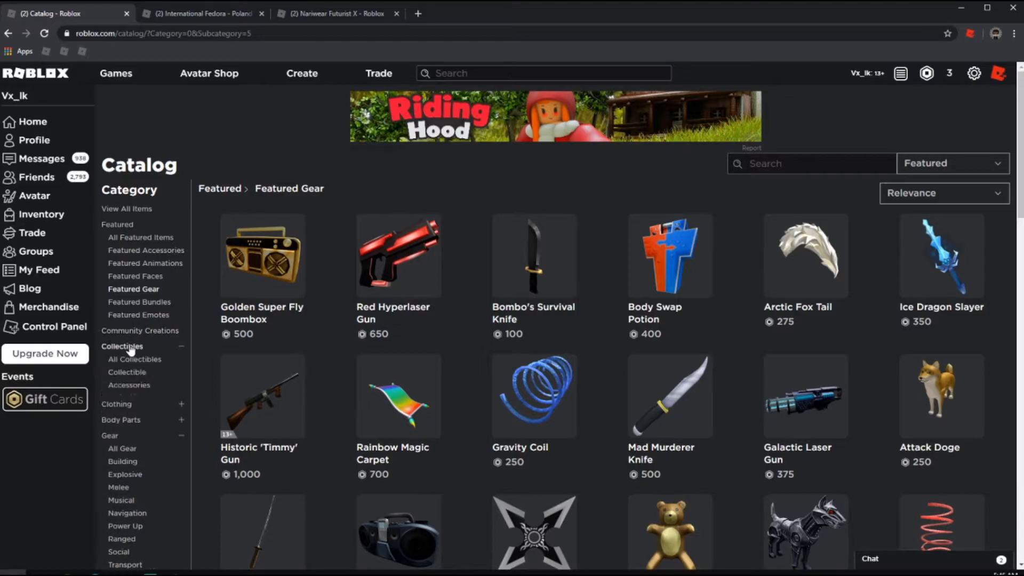
left_click(136, 411)
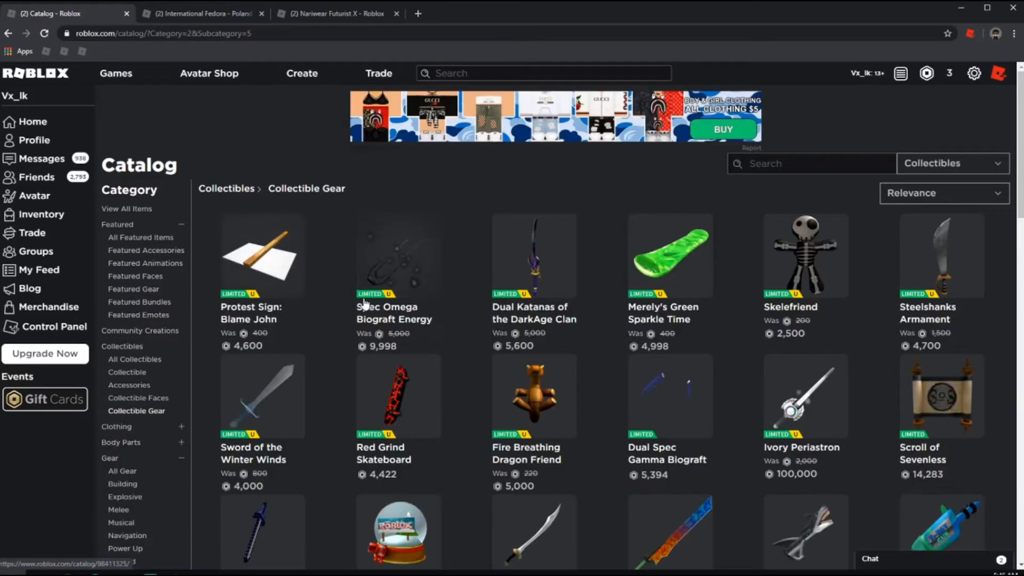
scroll(862, 239, "down", 10)
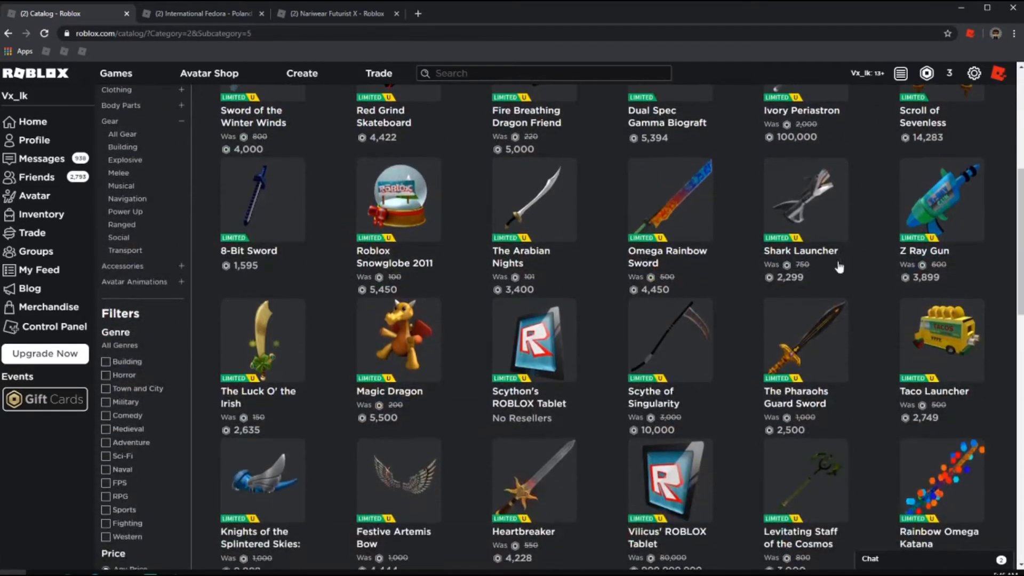
scroll(731, 325, "down", 7)
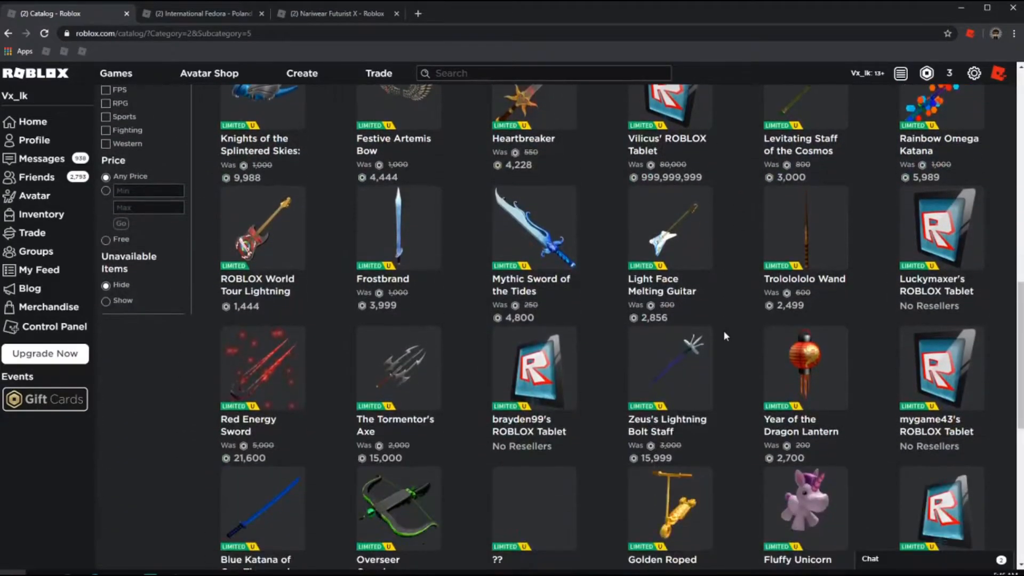
scroll(724, 334, "down", 5)
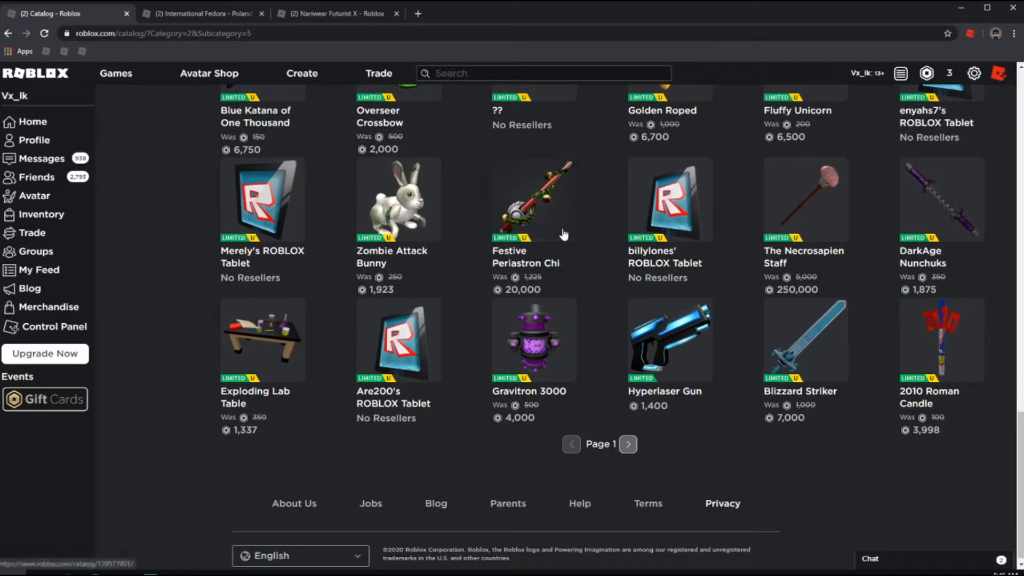
left_click(432, 14)
scroll(429, 306, "down", 6)
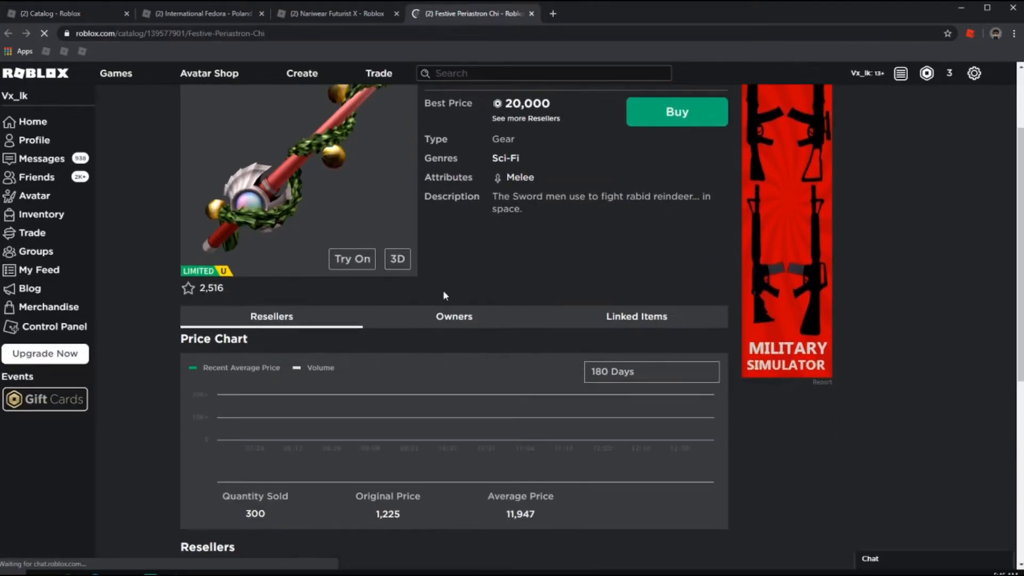
Open the Fall Periastron Xi item page from the recommended gear and select the item ID in its web address
scroll(394, 336, "down", 6)
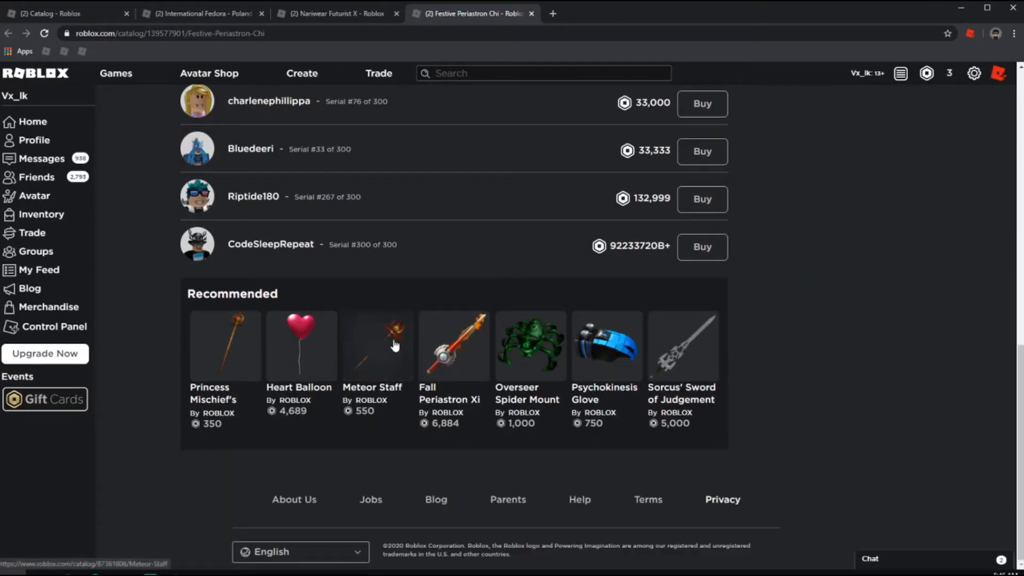
left_click(449, 367)
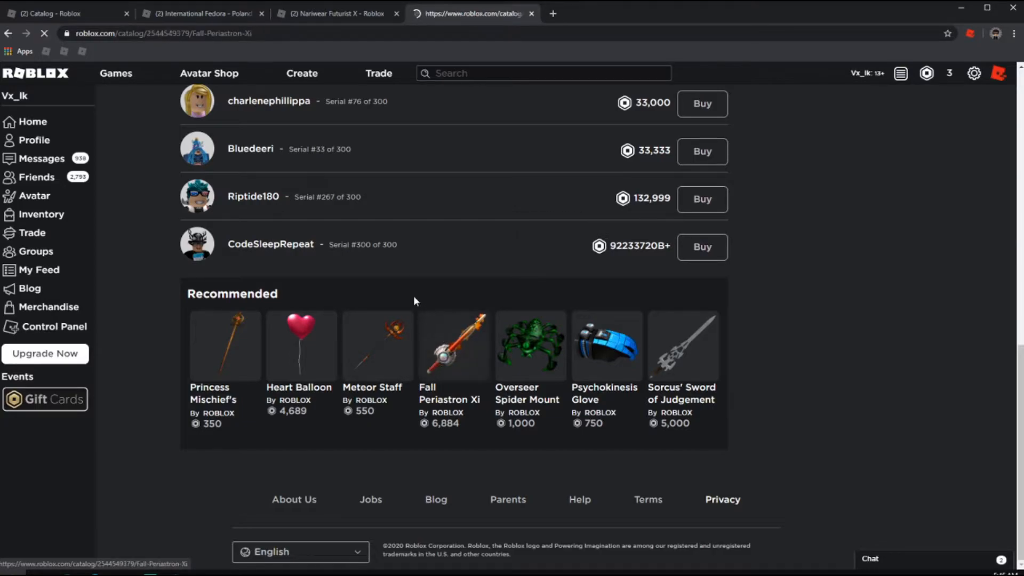
double_click(170, 33)
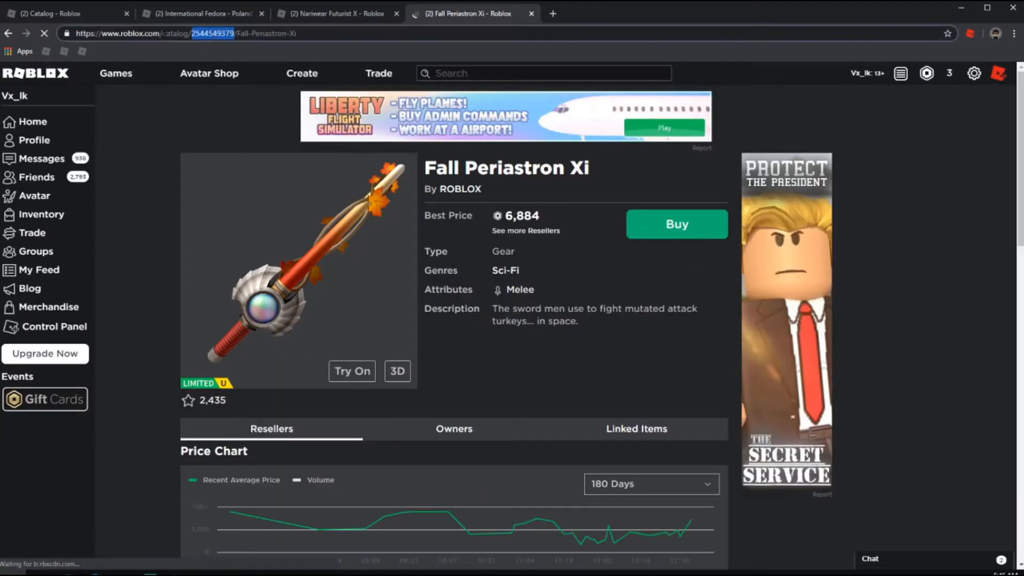
Switch to the Roblox Studio playtest and run the ;ranks command in the game chat
key("alt+Tab")
left_click(202, 48)
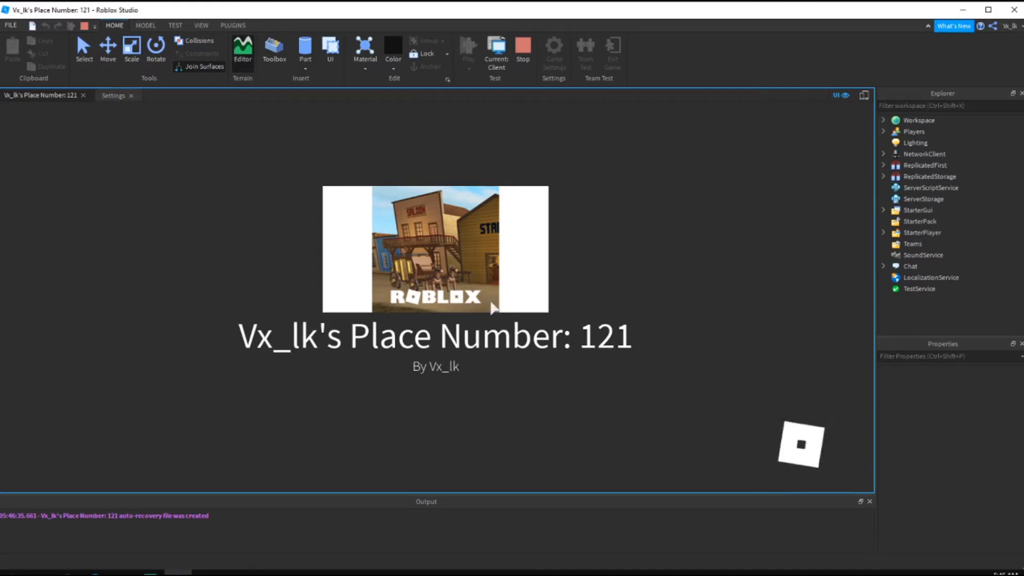
type("/:ranks")
key("Return")
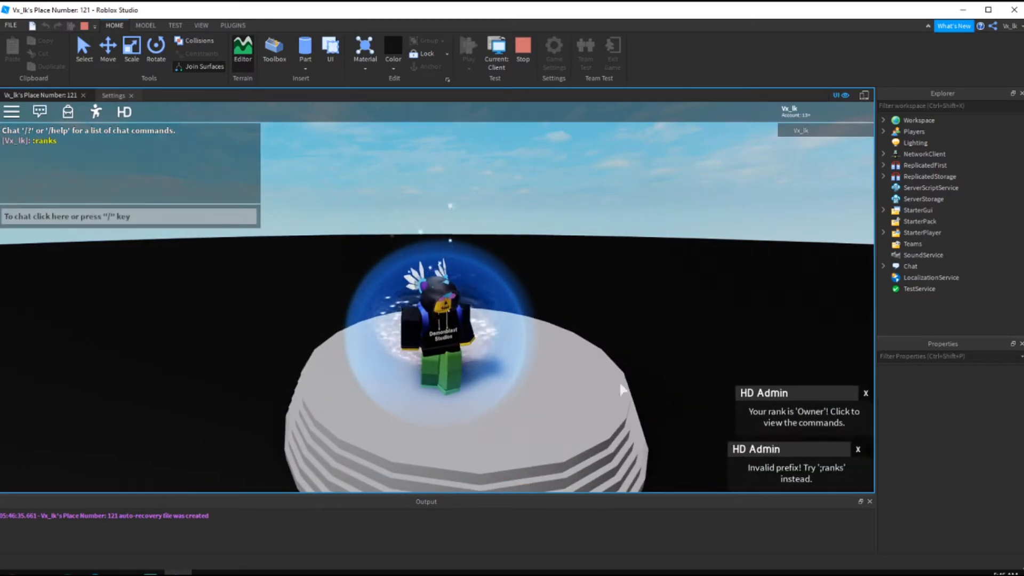
type("/;ranks")
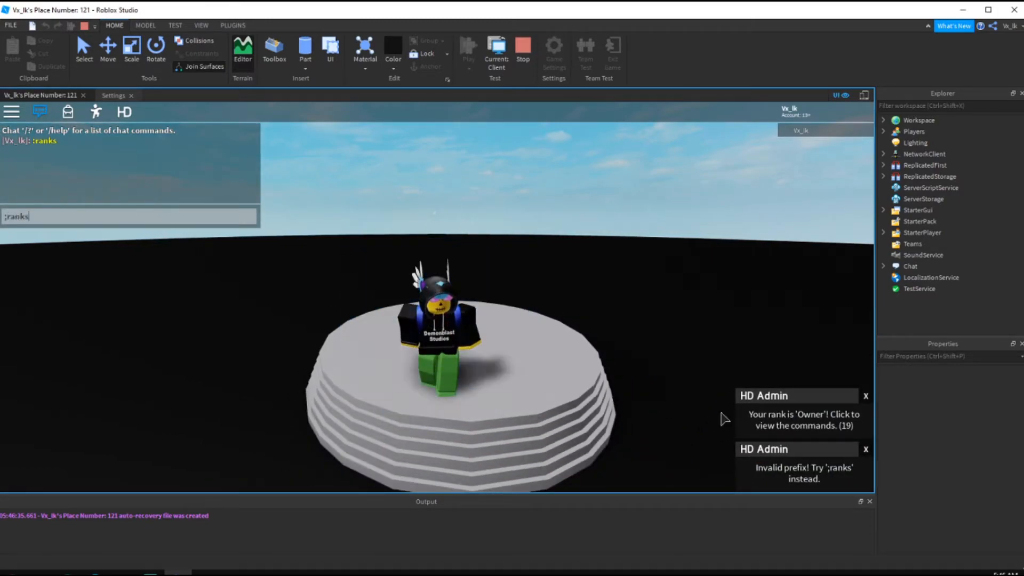
key("Return")
Examine the Banland and Server Ranks pages in HD Admin's Admin section and return to its main menu
left_click(360, 228)
left_click(509, 229)
left_click(360, 229)
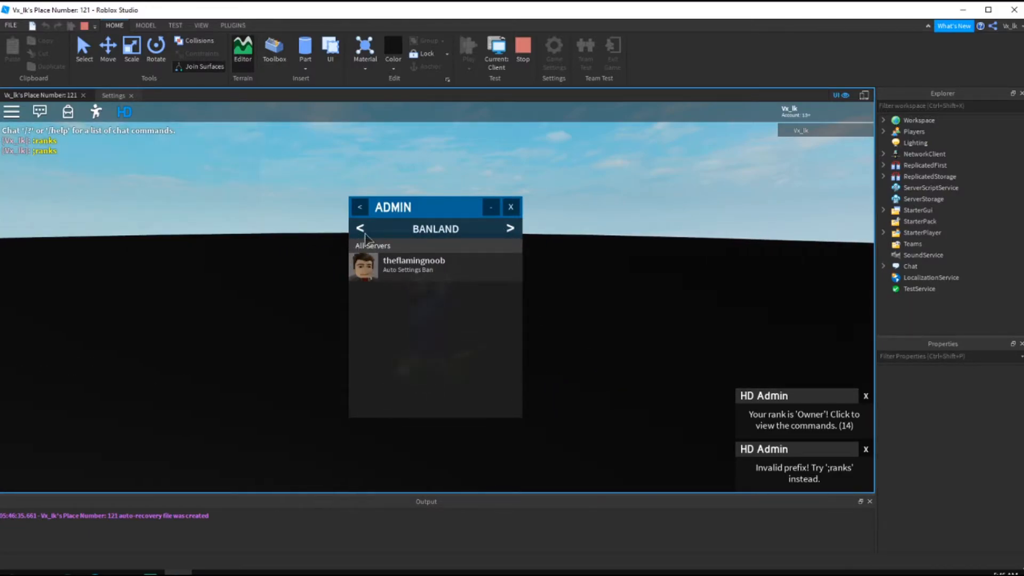
scroll(432, 176, "up", 4)
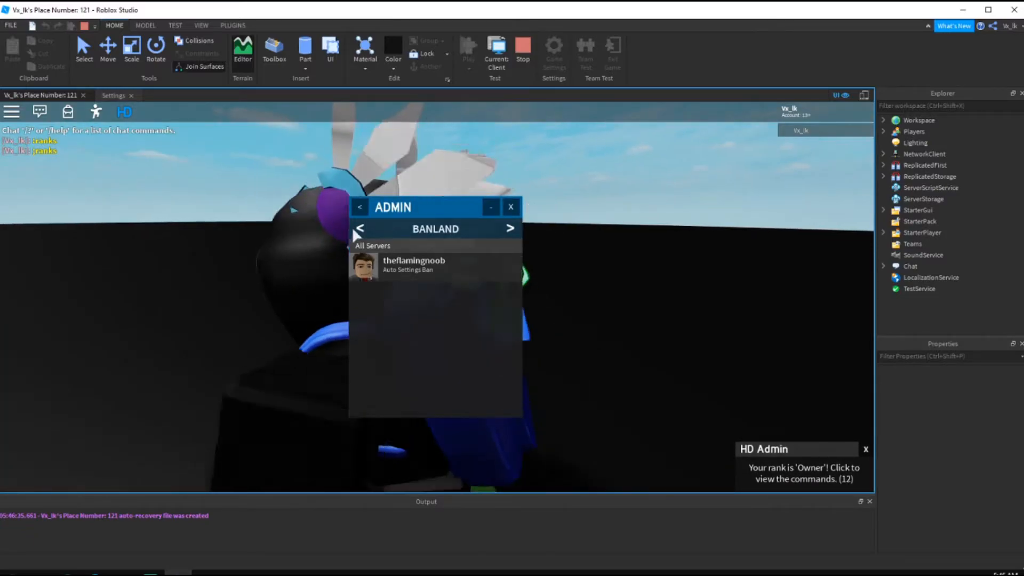
left_click(359, 229)
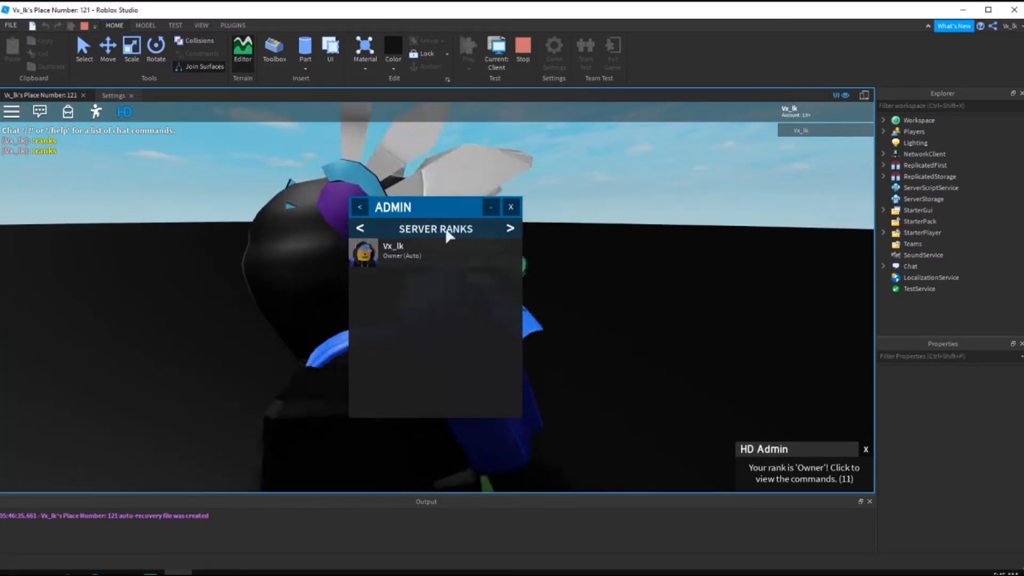
left_click(510, 228)
left_click(360, 229)
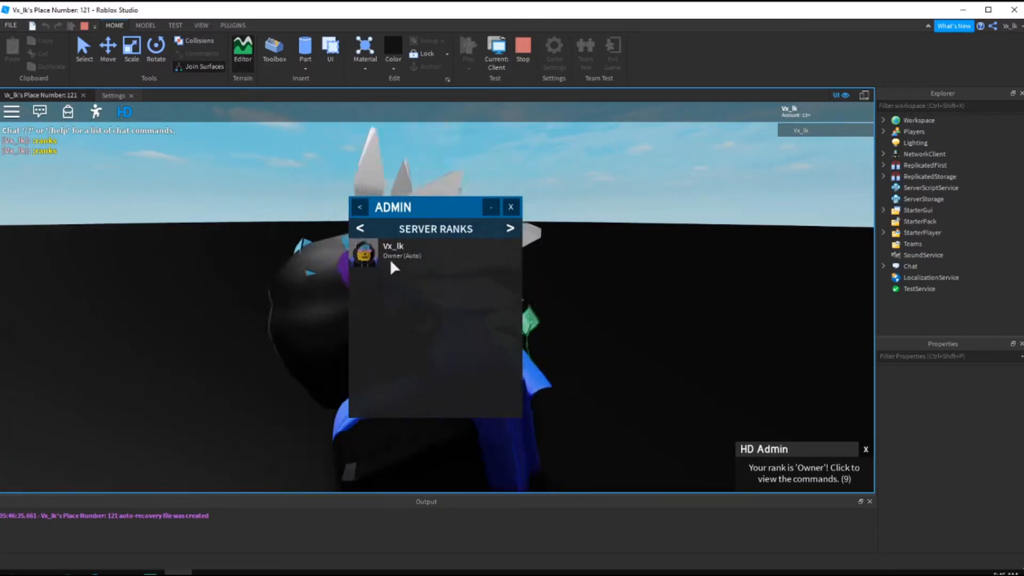
left_click(361, 228)
left_click(361, 229)
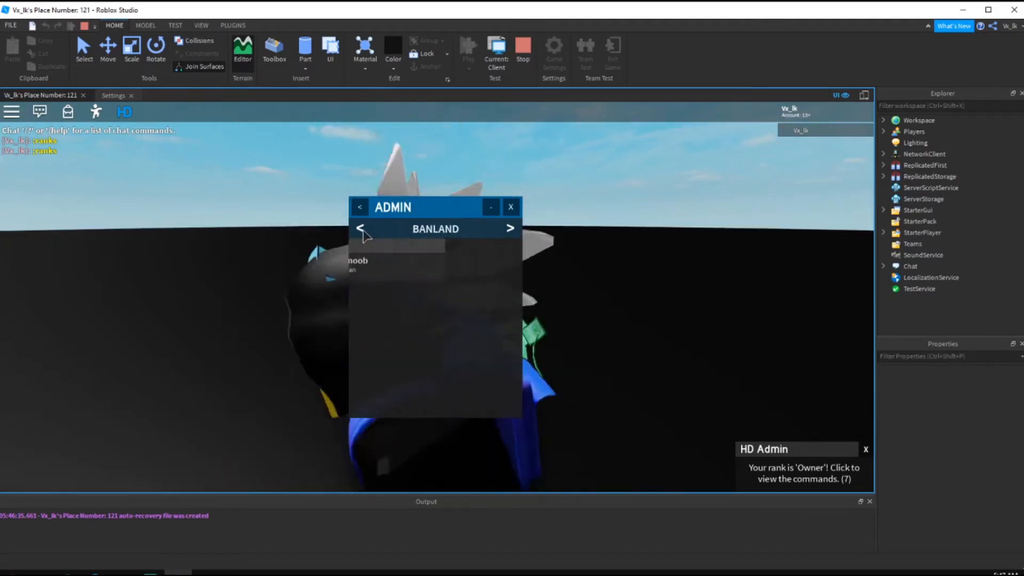
left_click(367, 231)
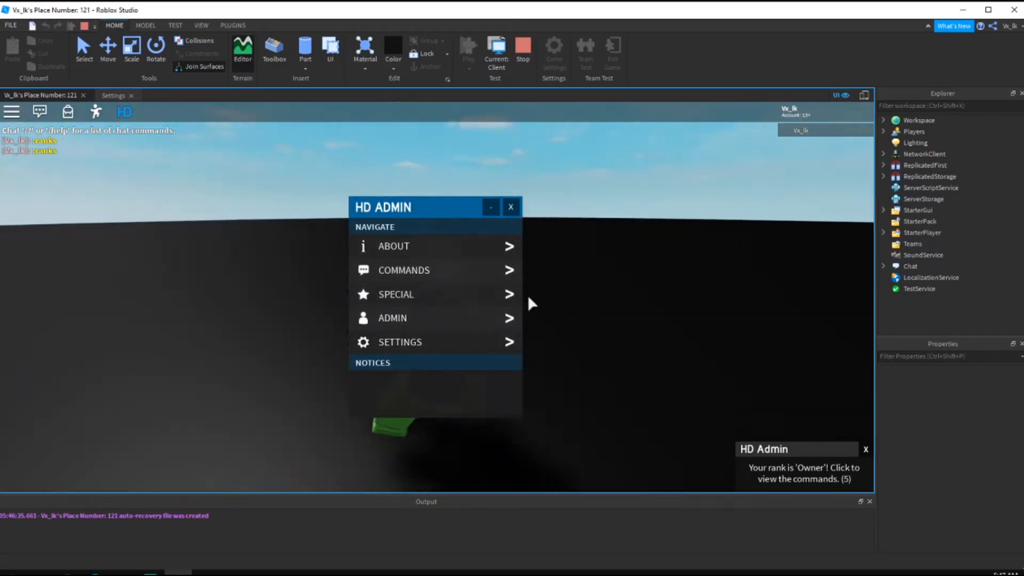
Reopen the Admin section, examine the Ranks list down to NonAdmin, and close the HD Admin window
left_click(483, 315)
left_click(367, 229)
left_click(367, 229)
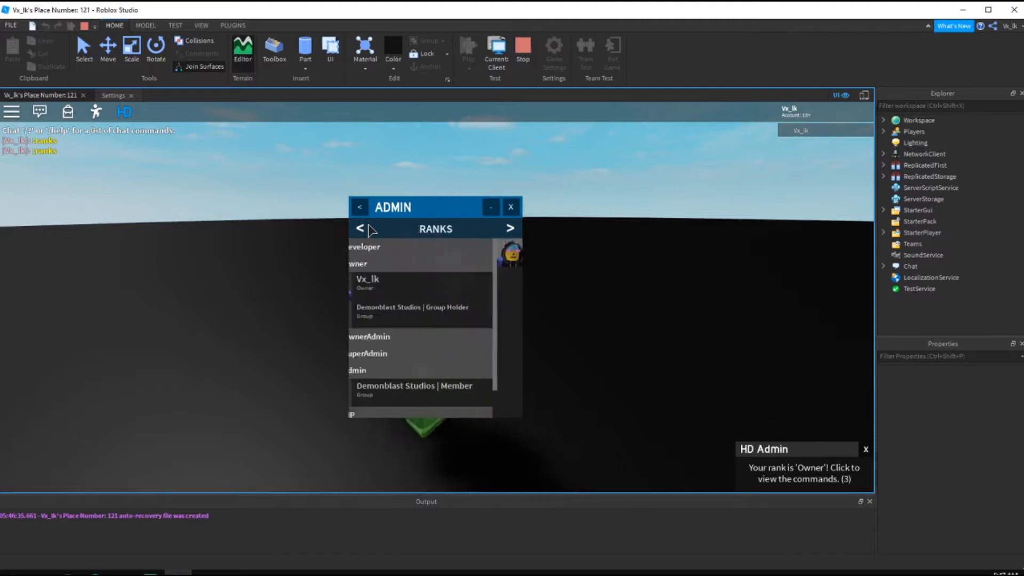
right_click_drag(594, 271, 597, 274)
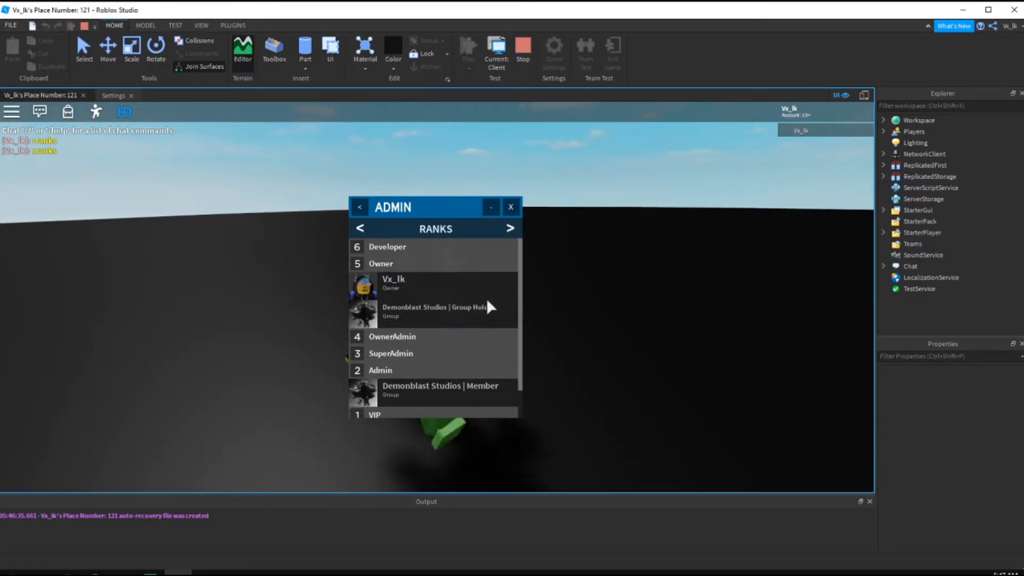
scroll(471, 320, "down", 1)
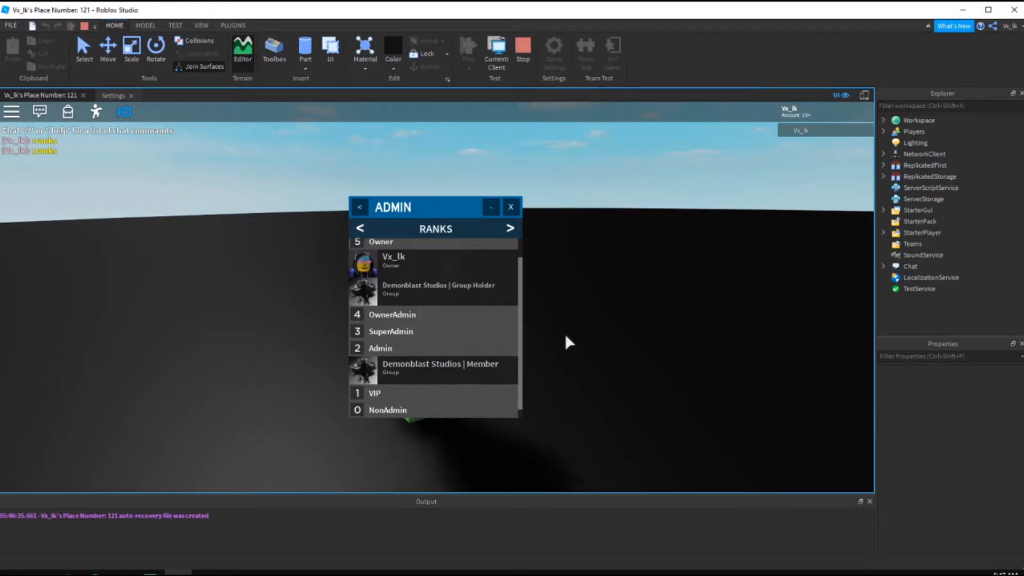
right_click_drag(603, 306, 604, 306)
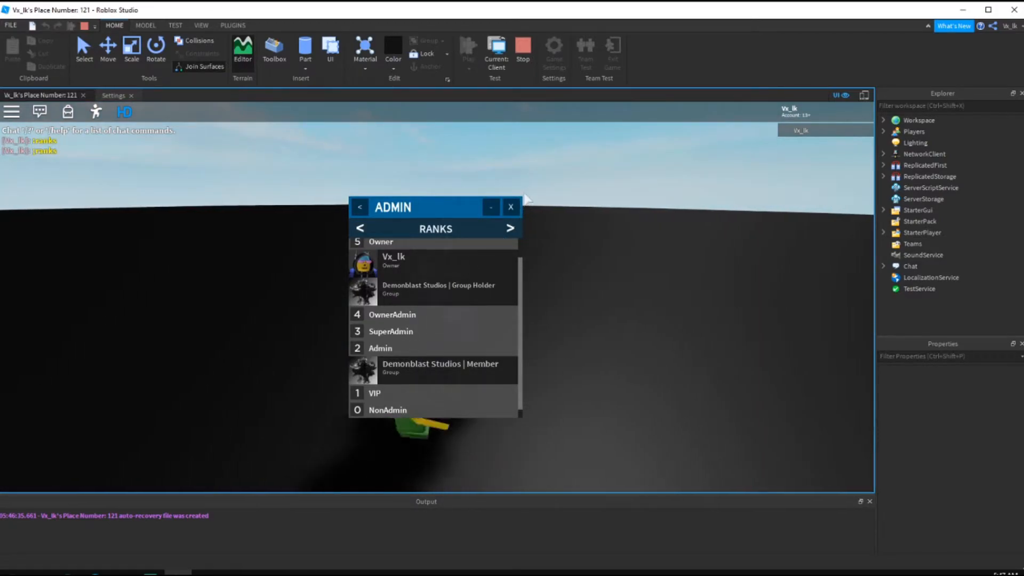
left_click(510, 207)
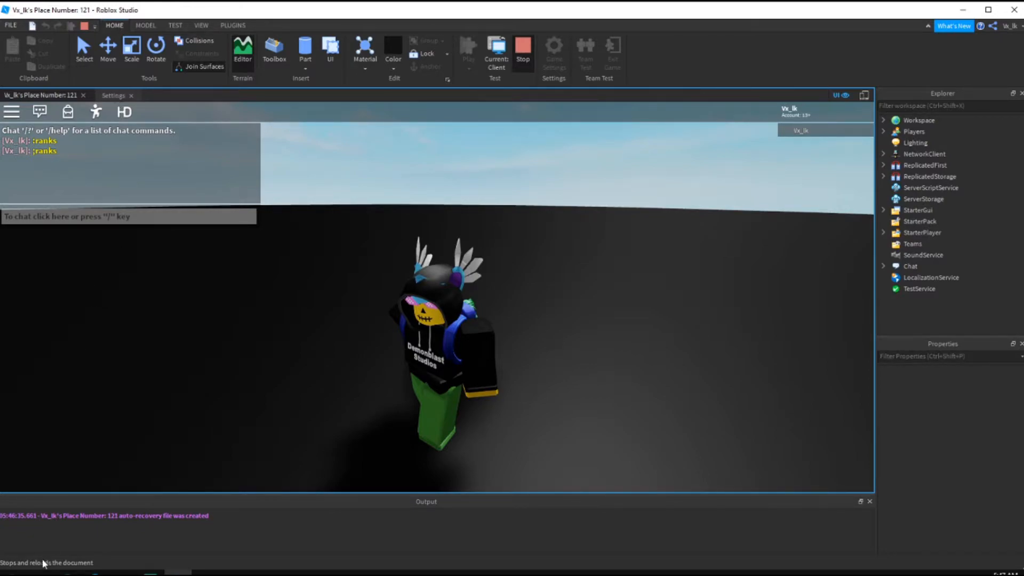
Switch to the browser, copy the item ID from the Fall Periastron Xi page's address, and return to the catalog page
left_click(16, 571)
left_click(177, 569)
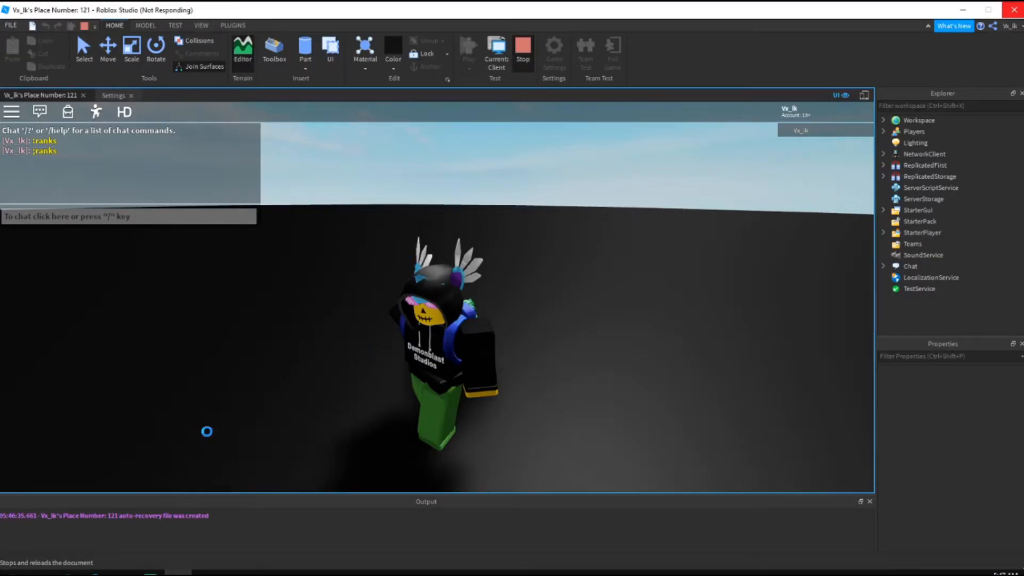
left_click(173, 571)
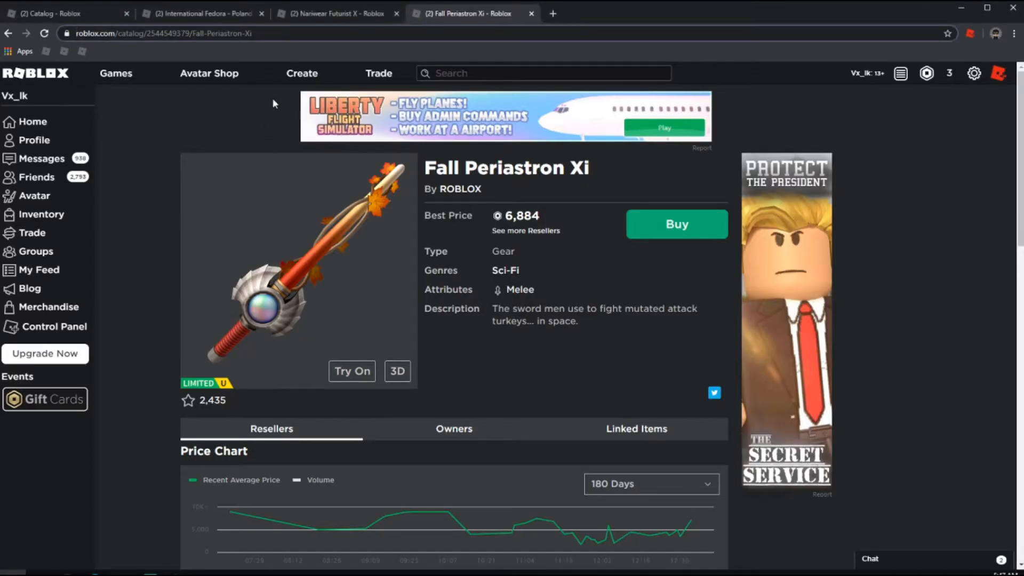
double_click(181, 35)
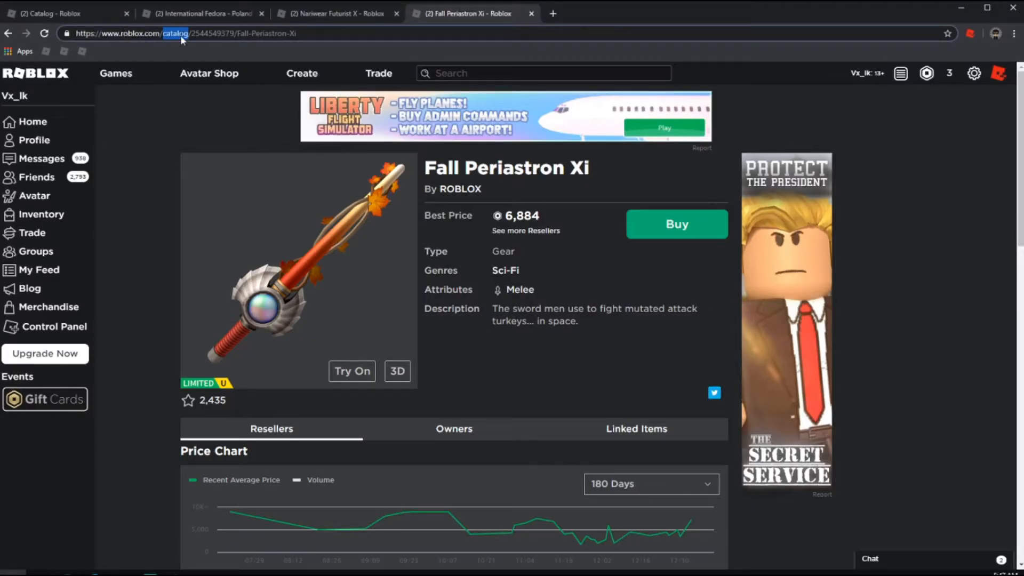
right_click(213, 33)
left_click(255, 91)
left_click(70, 15)
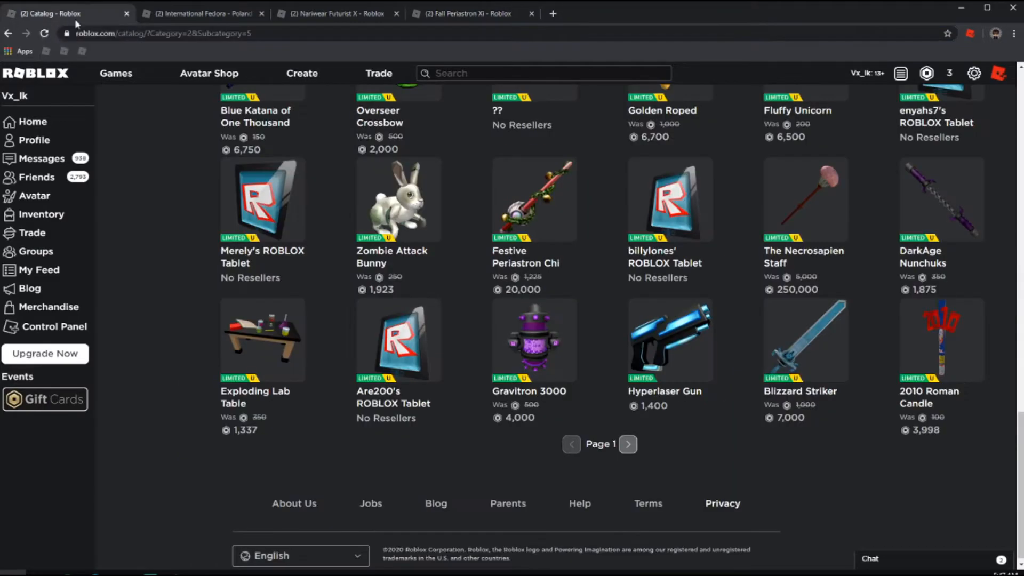
In Roblox Studio, delete the [1] = "Admin" entry from group 4907066 in the HD Admin Settings script and close the script
left_click(174, 571)
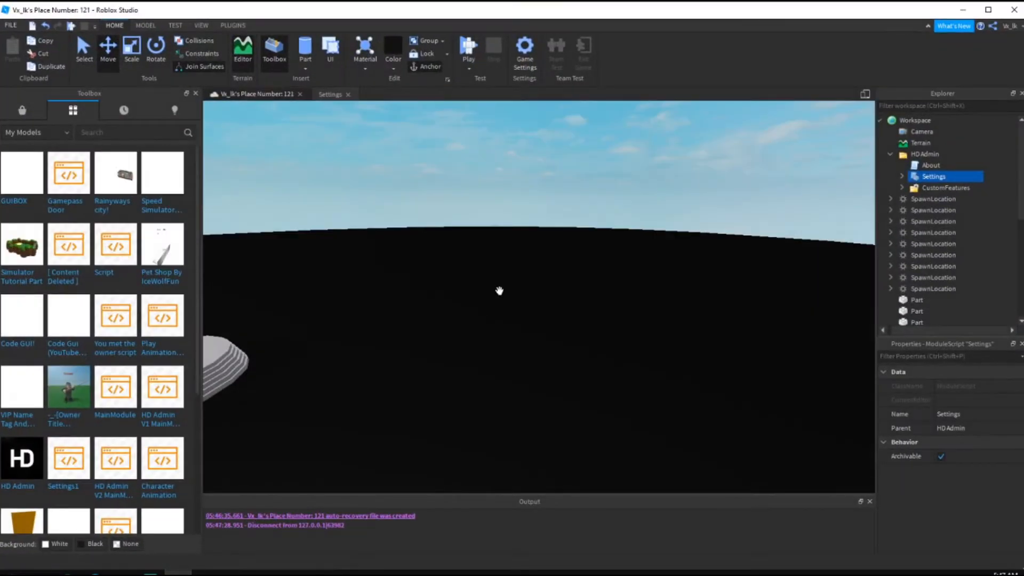
left_click(333, 95)
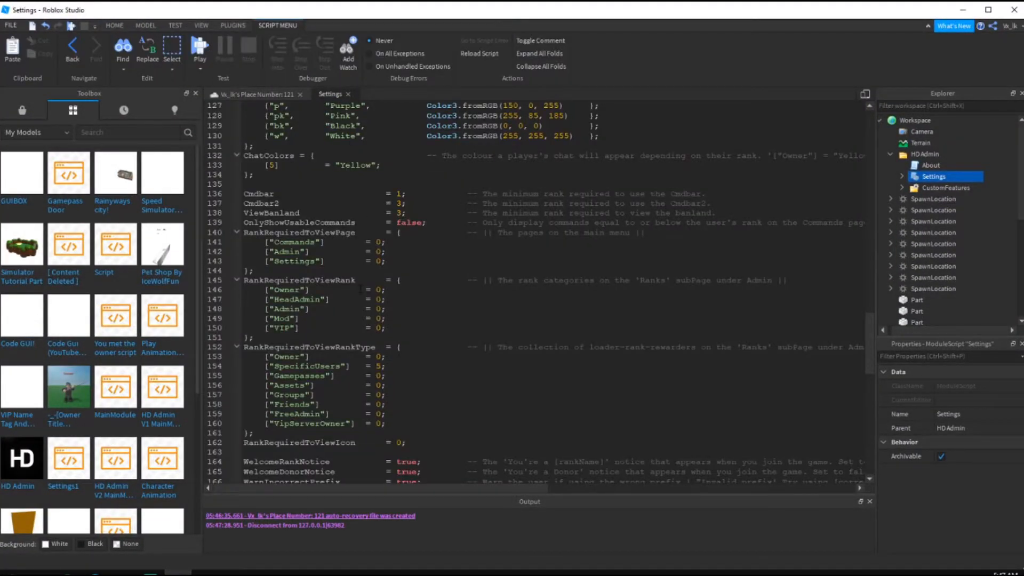
scroll(539, 294, "up", 3)
scroll(539, 293, "down", 8)
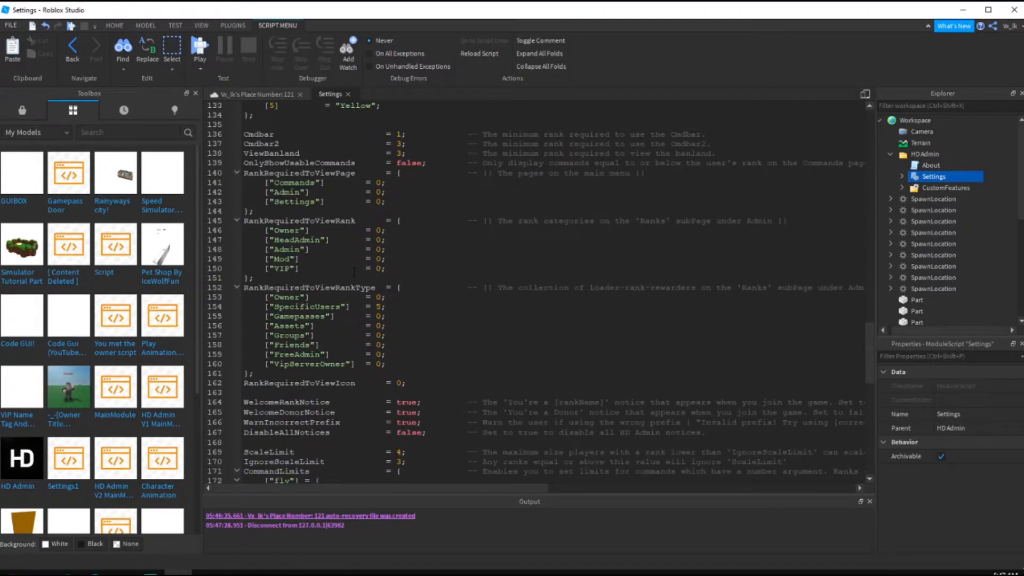
scroll(357, 291, "down", 4)
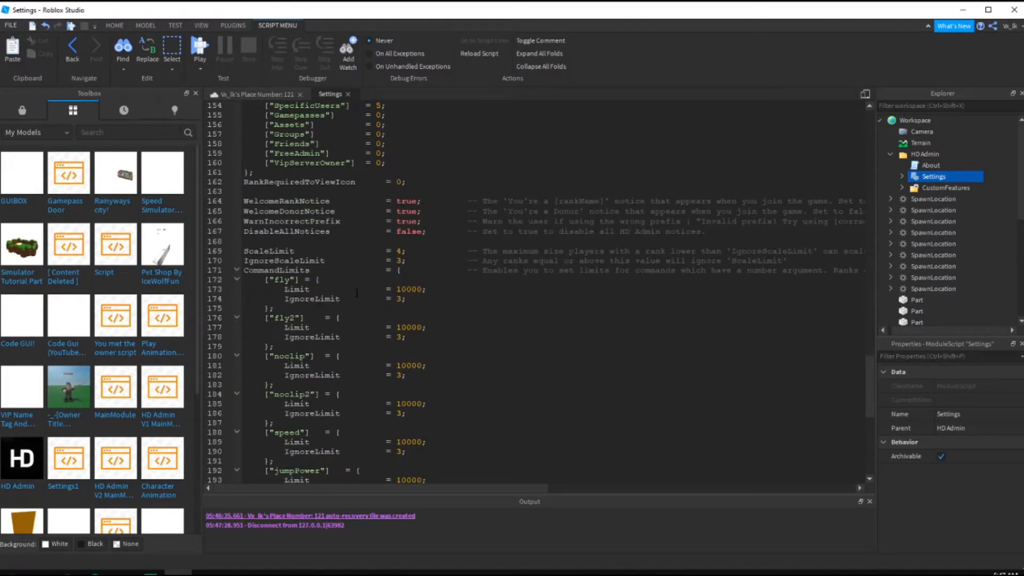
scroll(357, 292, "down", 12)
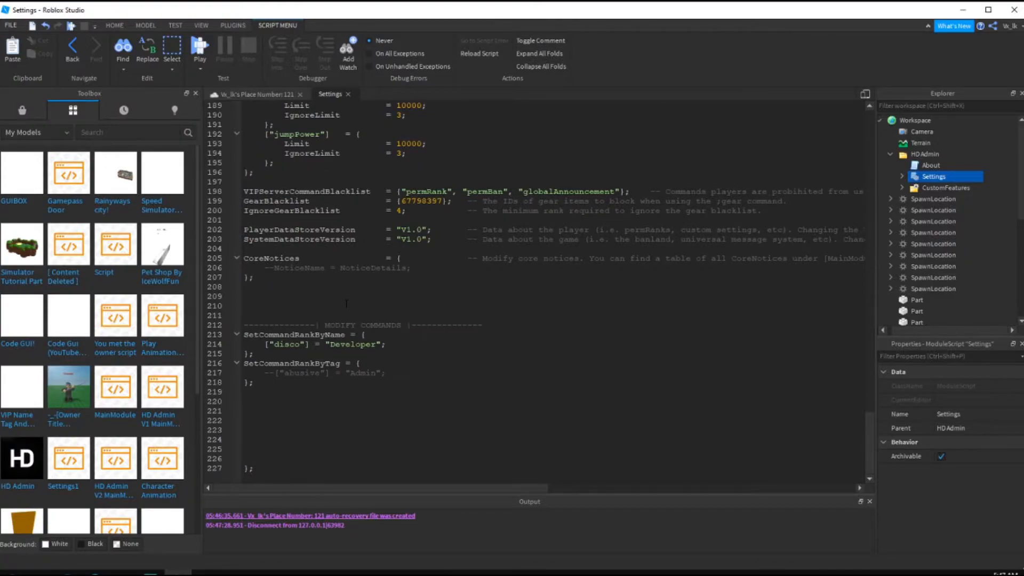
scroll(346, 311, "up", 20)
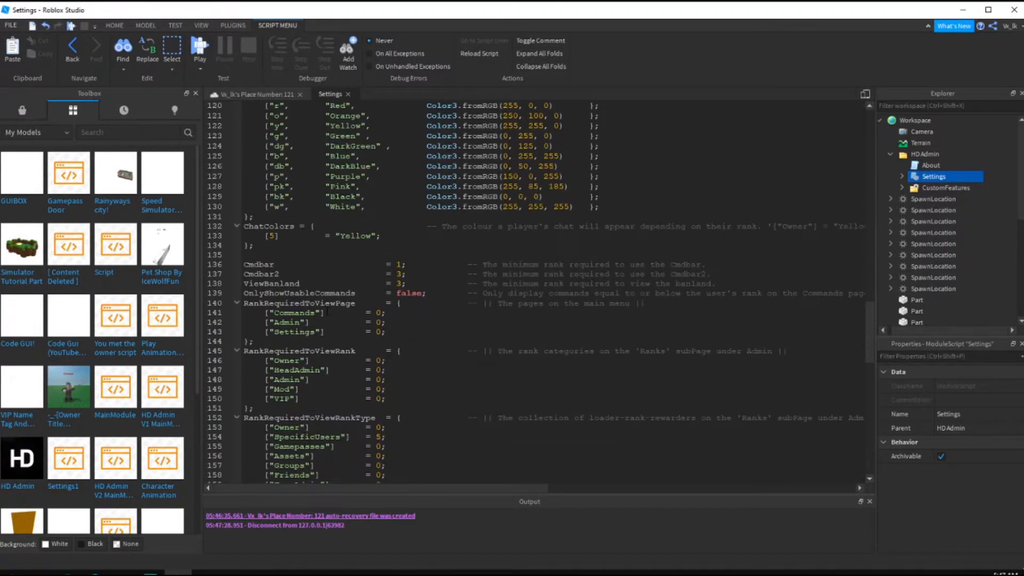
scroll(325, 307, "up", 20)
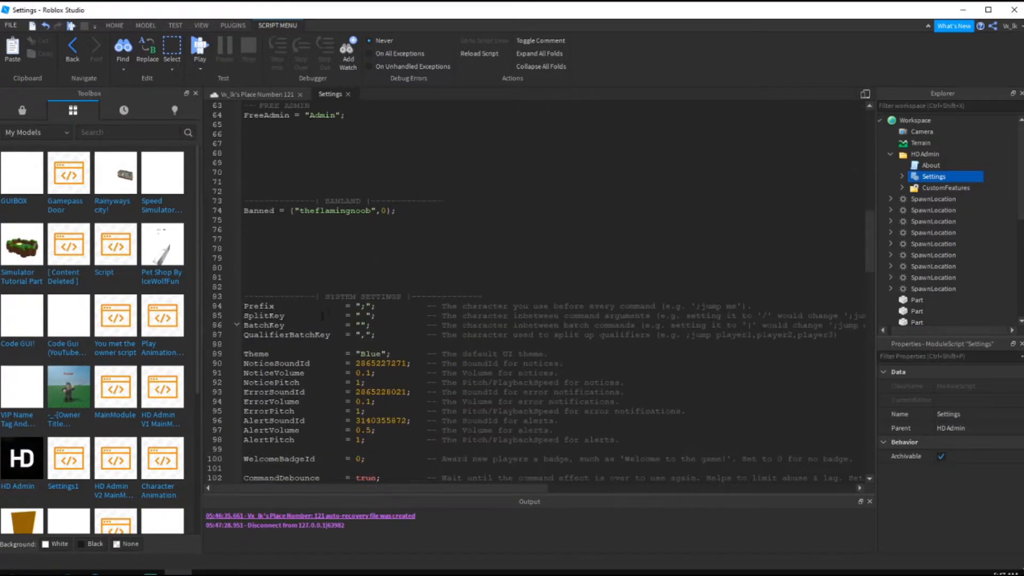
scroll(321, 339, "up", 5)
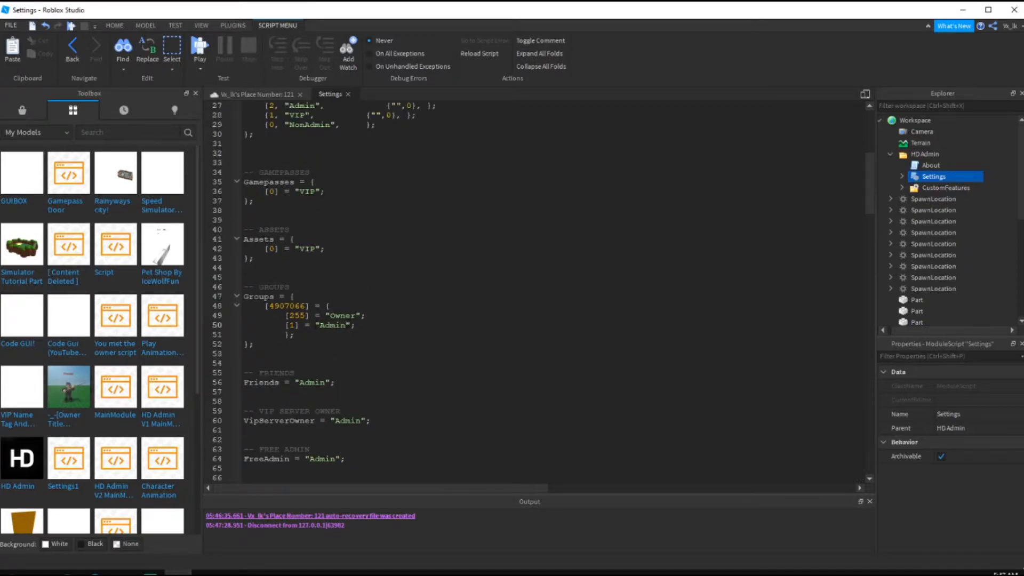
key("BackSpace")
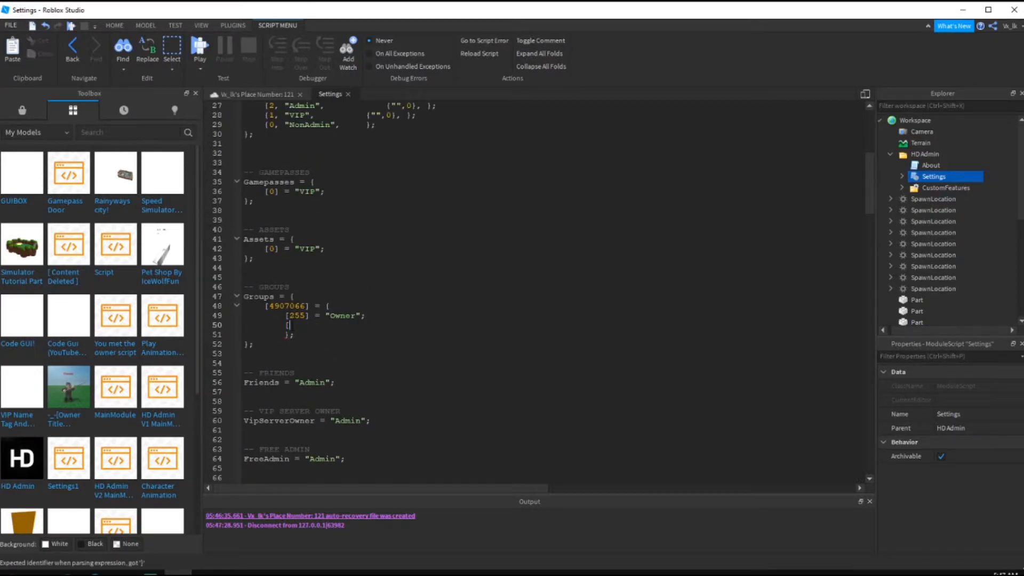
key("BackSpace")
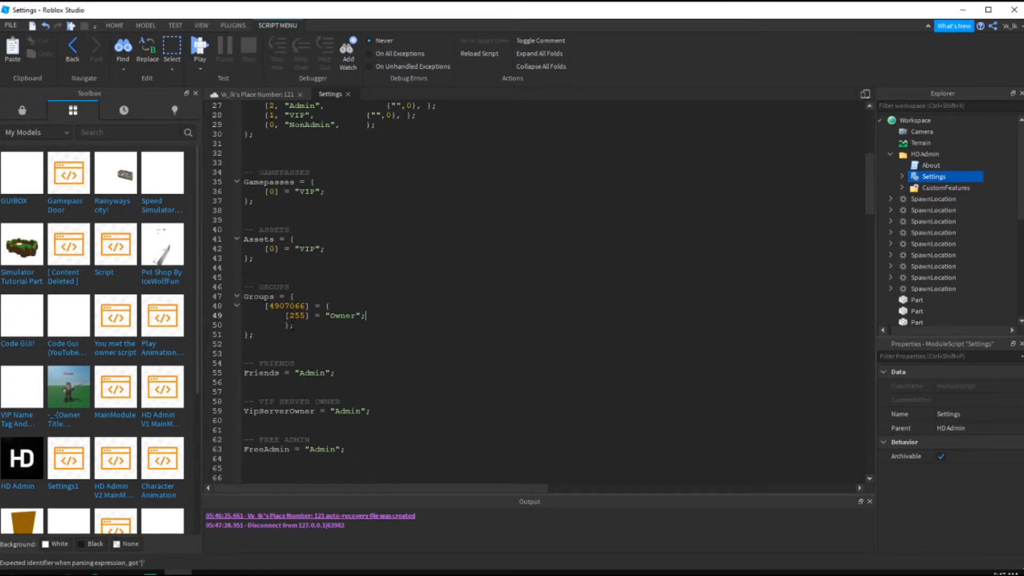
left_click(348, 94)
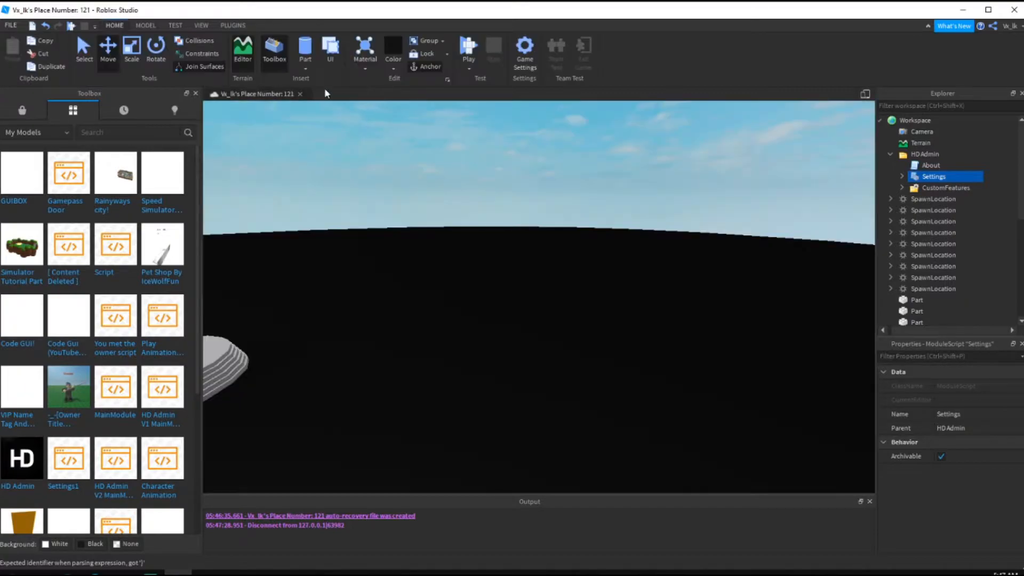
Start a new playtest and open the Ranks page in HD Admin's Admin section
left_click(83, 28)
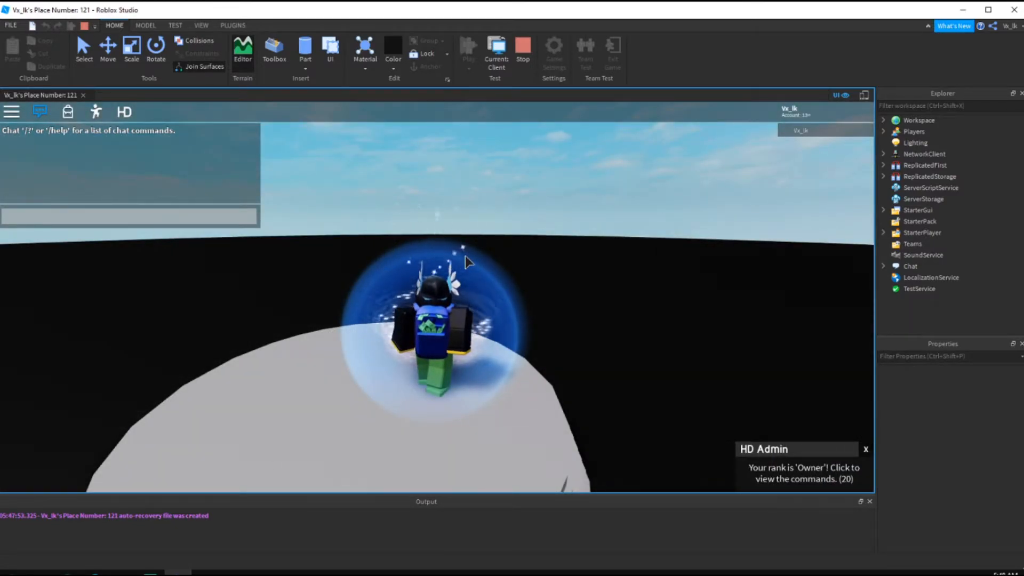
left_click(465, 256)
key("s")
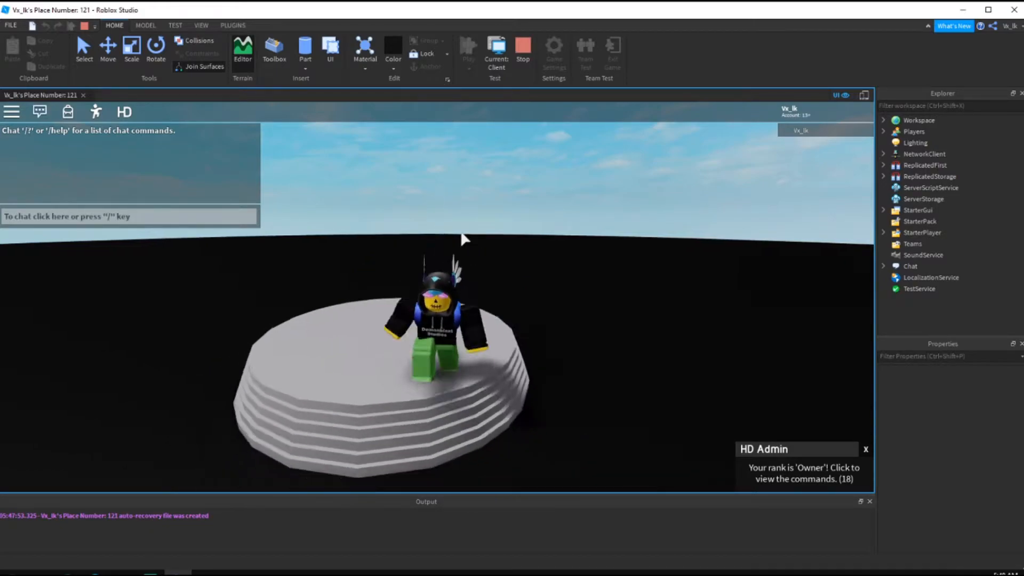
left_click(126, 112)
left_click(427, 319)
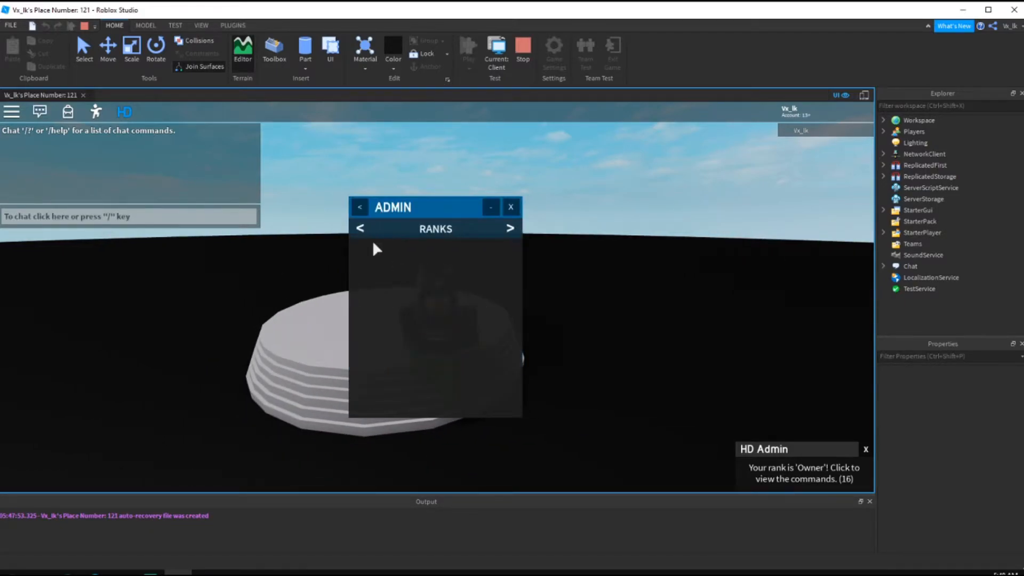
Page through HD Admin's Admin section, examine the Ranks list, close the window and stop the playtest
left_click(504, 229)
left_click(507, 231)
left_click(509, 230)
left_click(508, 230)
left_click(509, 230)
left_click(509, 230)
left_click(361, 230)
left_click(361, 230)
left_click(361, 230)
left_click(361, 229)
left_click(361, 229)
left_click(362, 208)
left_click(426, 318)
left_click(363, 229)
left_click(363, 228)
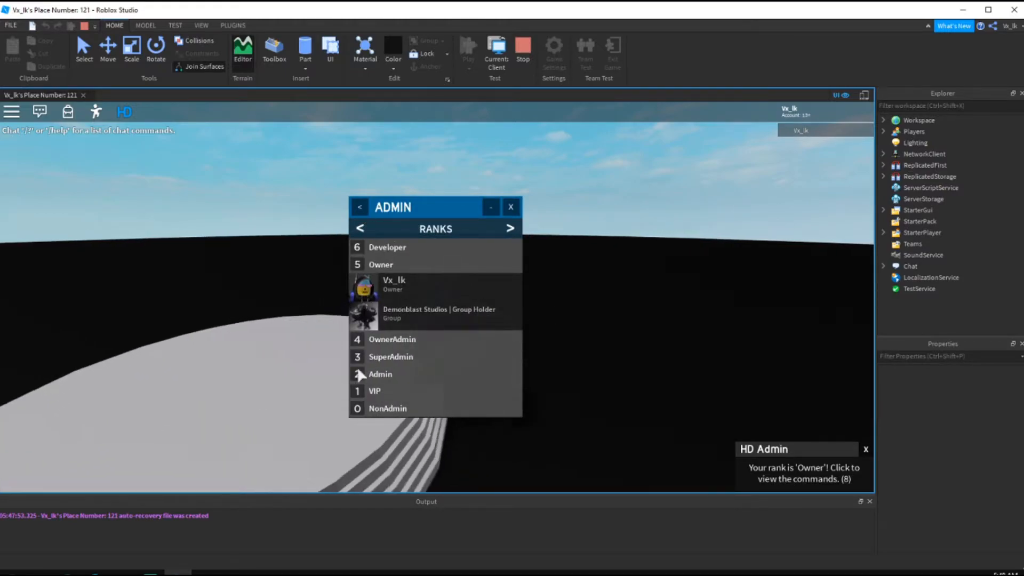
left_click(510, 207)
left_click(520, 53)
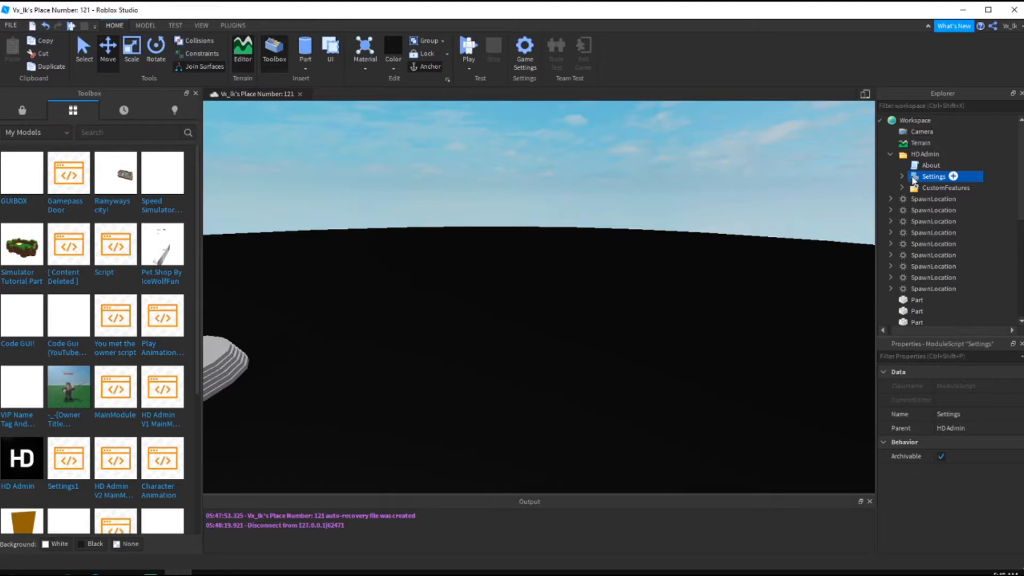
double_click(933, 176)
scroll(534, 293, "down", 20)
left_click(198, 46)
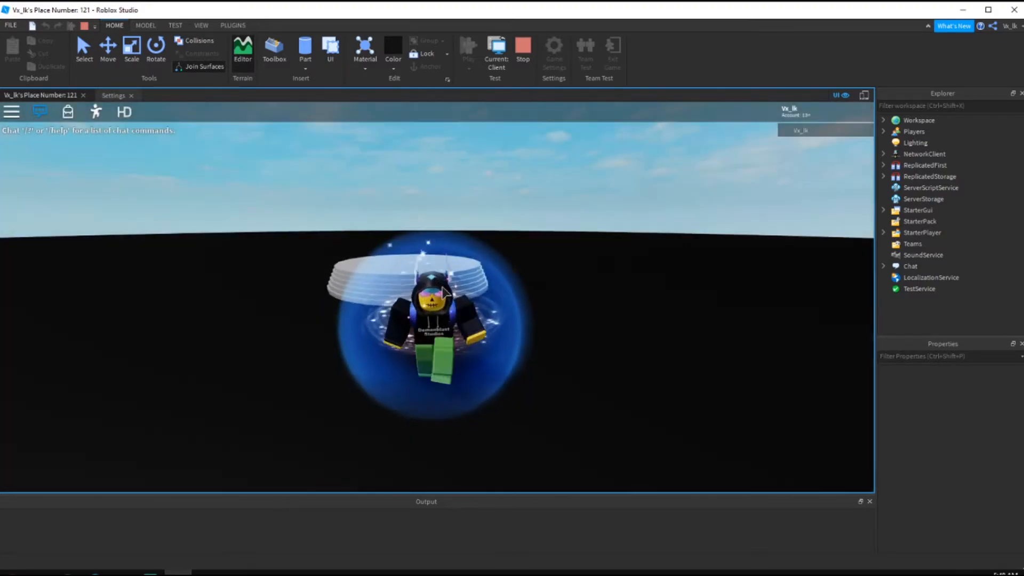
key("slash")
type(";gear me 2544549379")
key("Return")
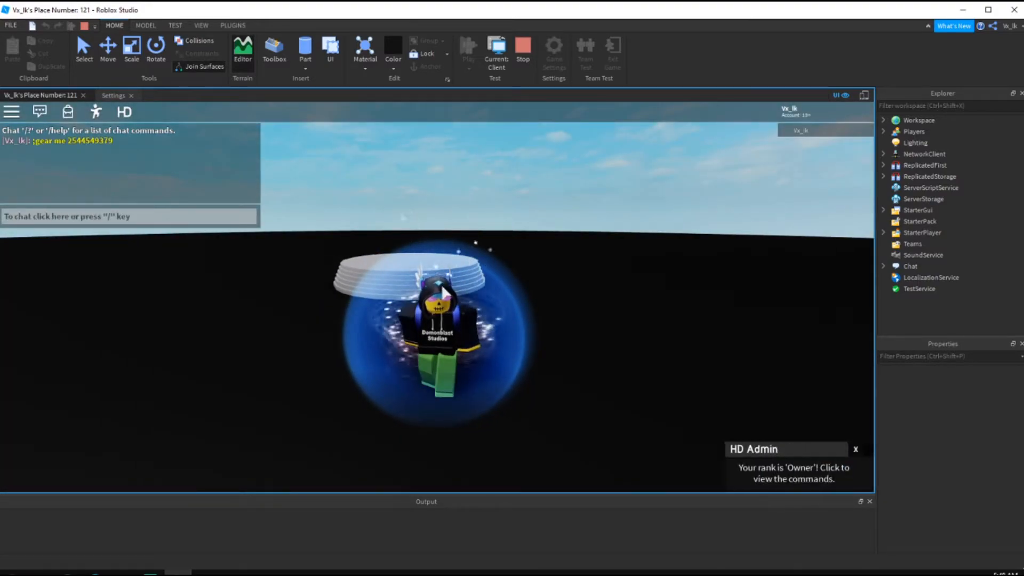
Test the received sword by walking, jumping and attacking with it around the spawn platform, viewing the effects from near and far
key("w")
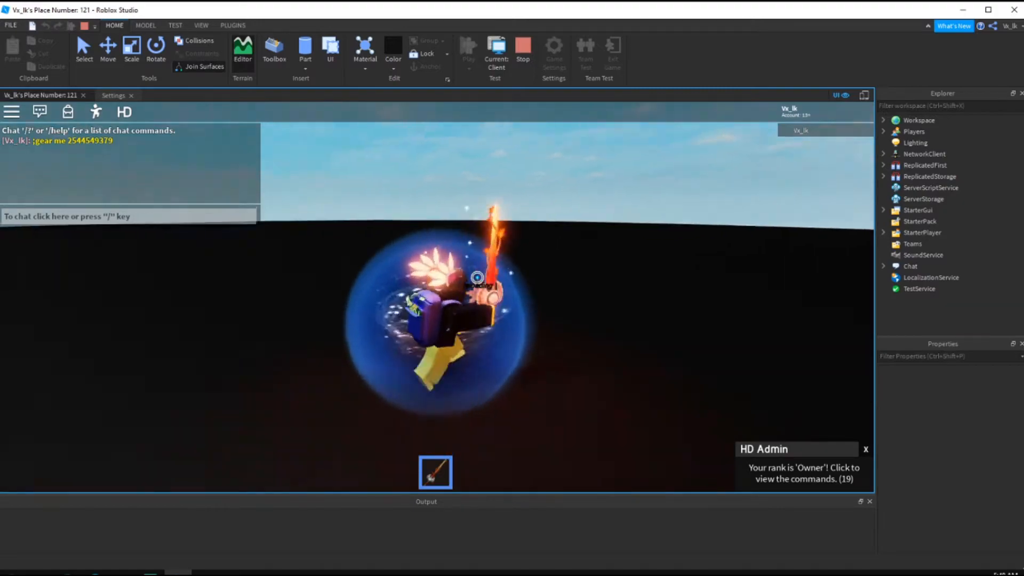
scroll(478, 278, "down", 4)
key("s")
left_click(468, 281)
scroll(468, 281, "down", 5)
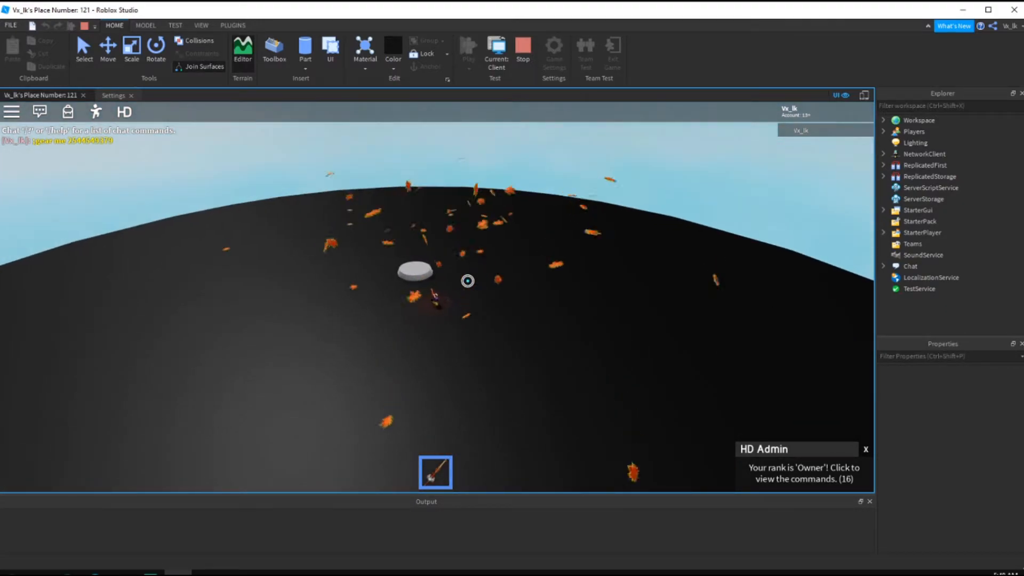
scroll(467, 280, "up", 5)
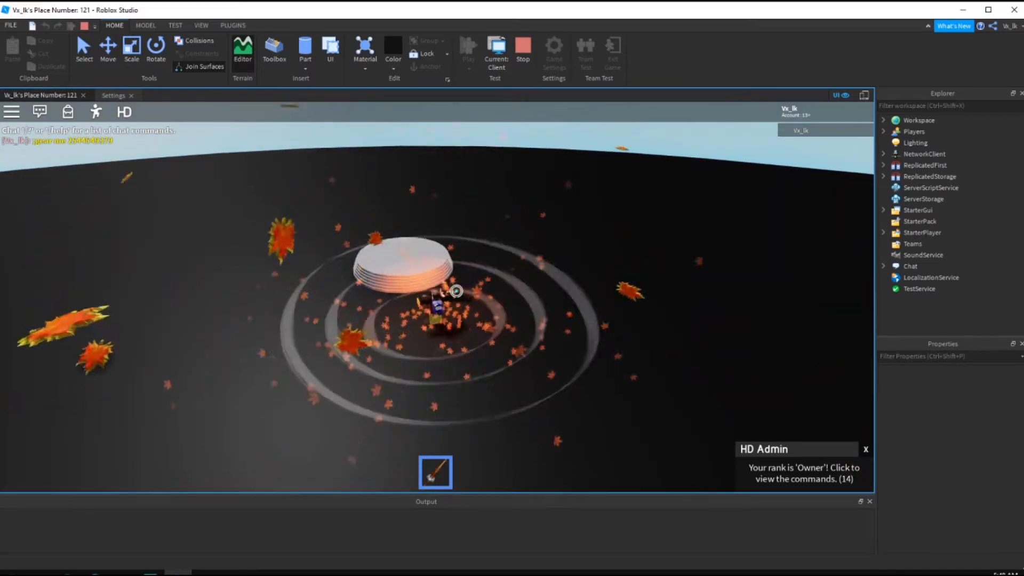
scroll(455, 291, "up", 3)
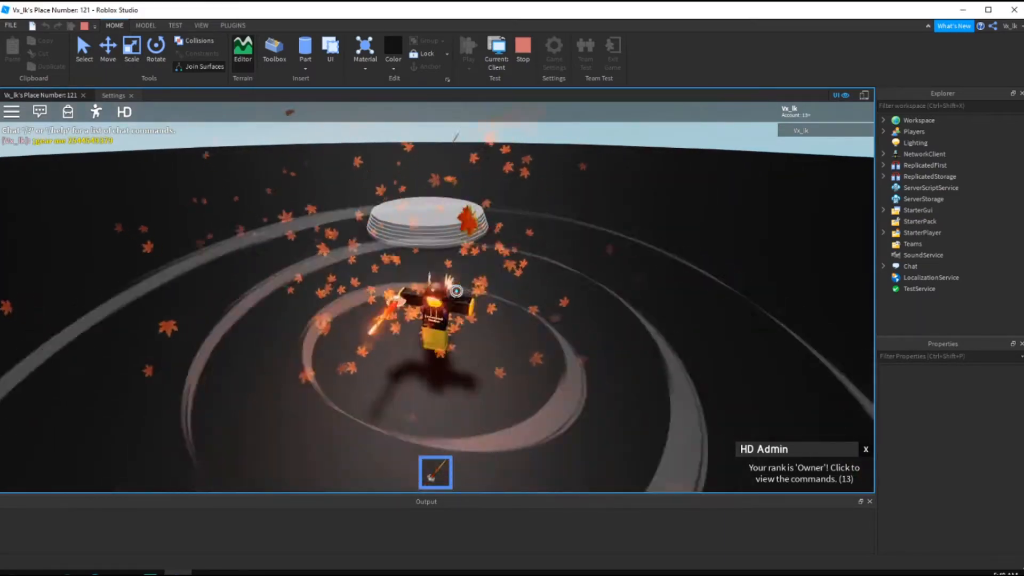
key("space")
left_click(459, 283)
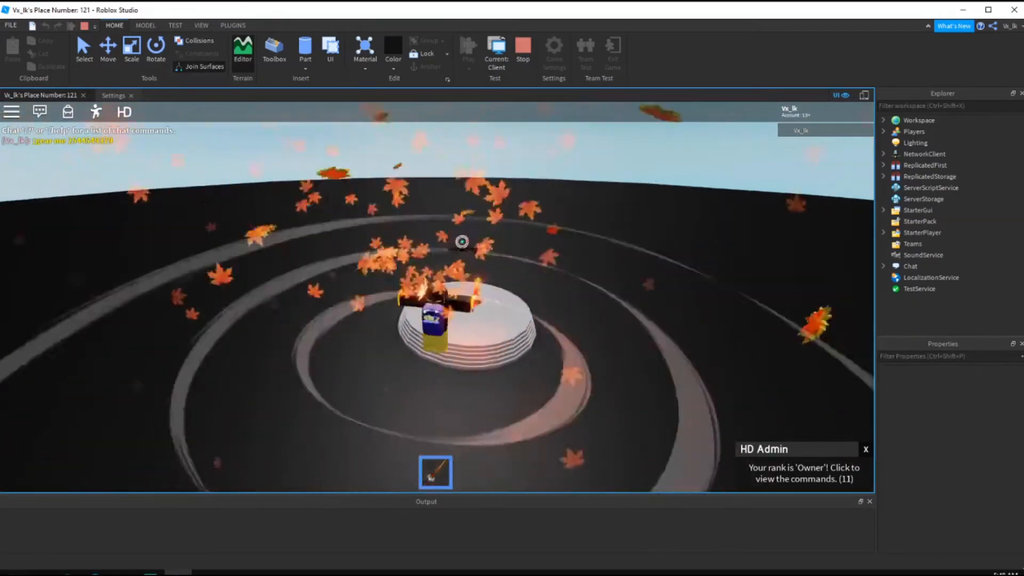
key("w")
left_click(472, 230)
key("1")
key("d")
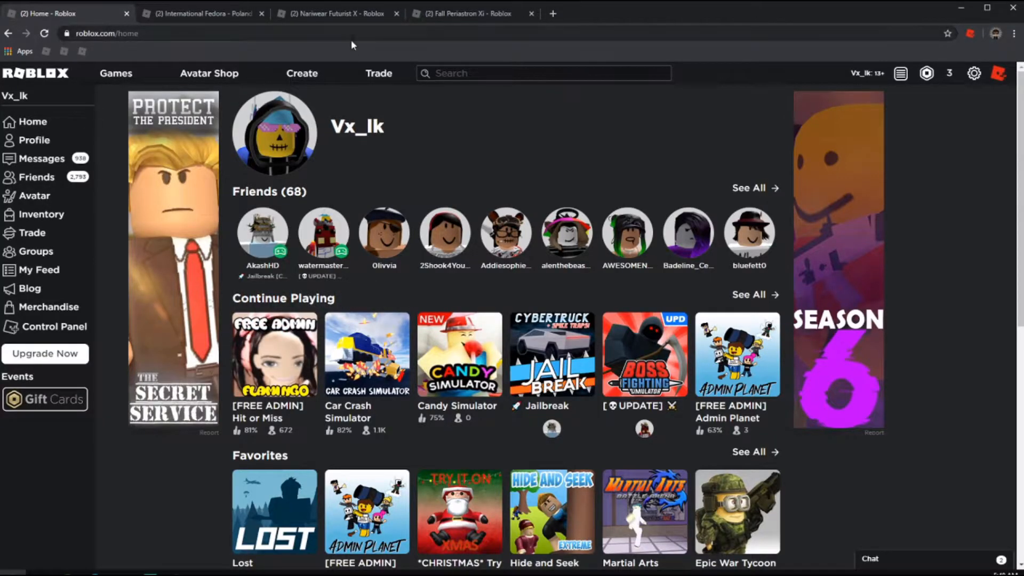
Switch to the browser and close the Nariwear Futurist X and International Fedora catalog pages
left_click(459, 17)
left_click(347, 18)
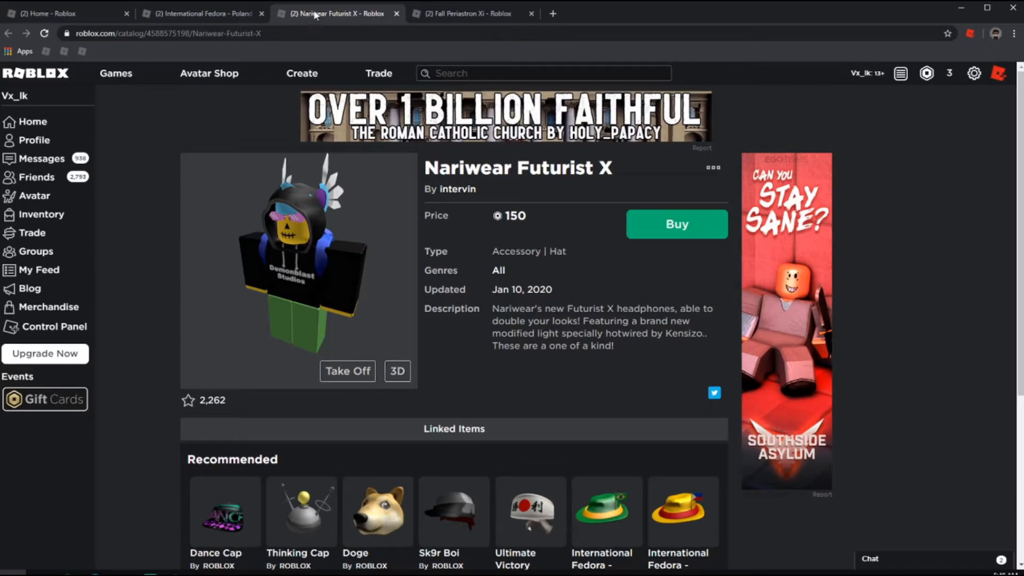
key("ctrl+w")
left_click(203, 13)
left_click(673, 227)
left_click(476, 385)
key("ctrl+w")
Examine the price chart and reseller list on the Fall Periastron Xi page
scroll(169, 409, "down", 3)
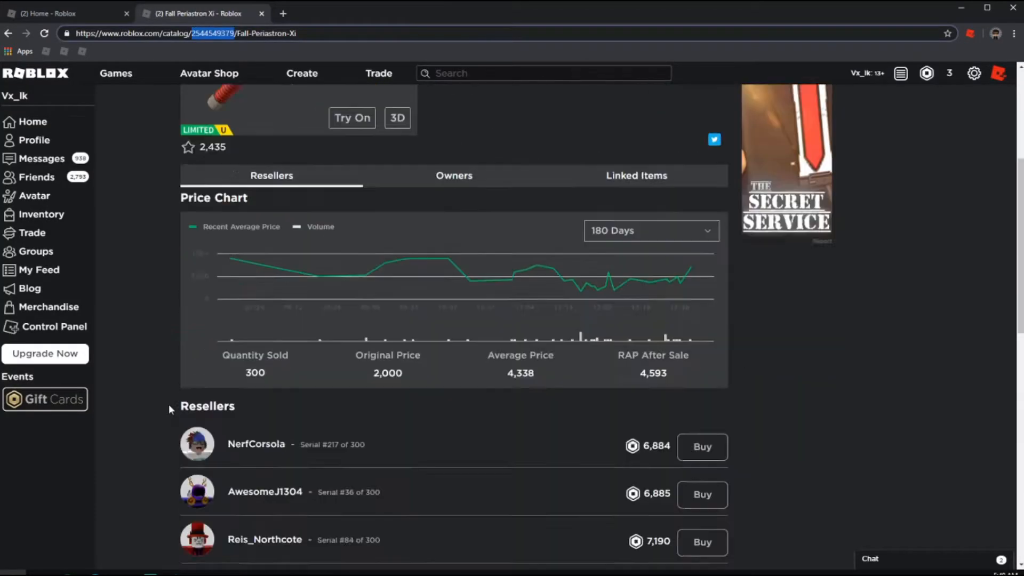
scroll(169, 408, "down", 4)
left_click(164, 396)
scroll(164, 396, "up", 7)
left_click(177, 572)
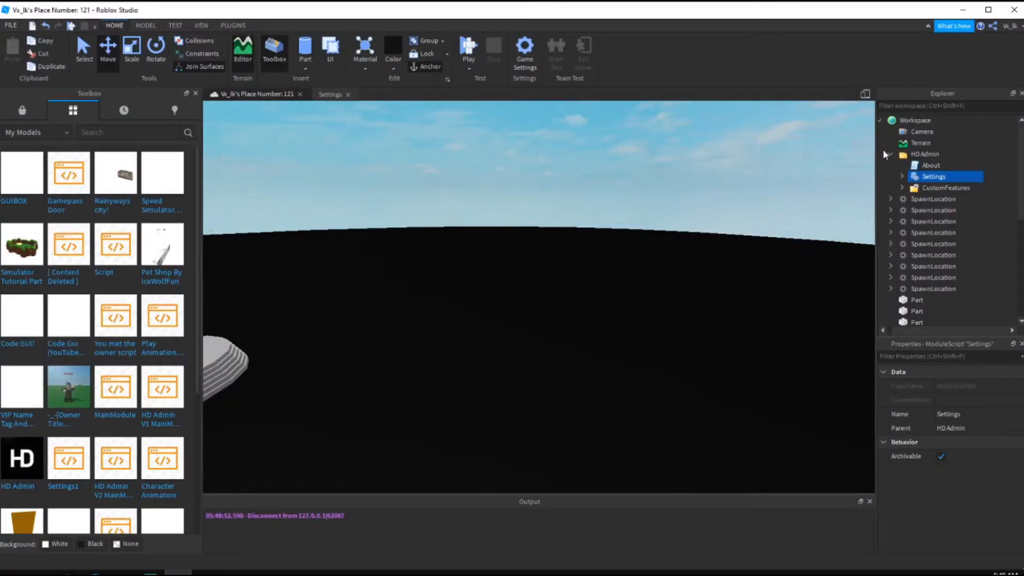
double_click(918, 177)
scroll(439, 274, "down", 20)
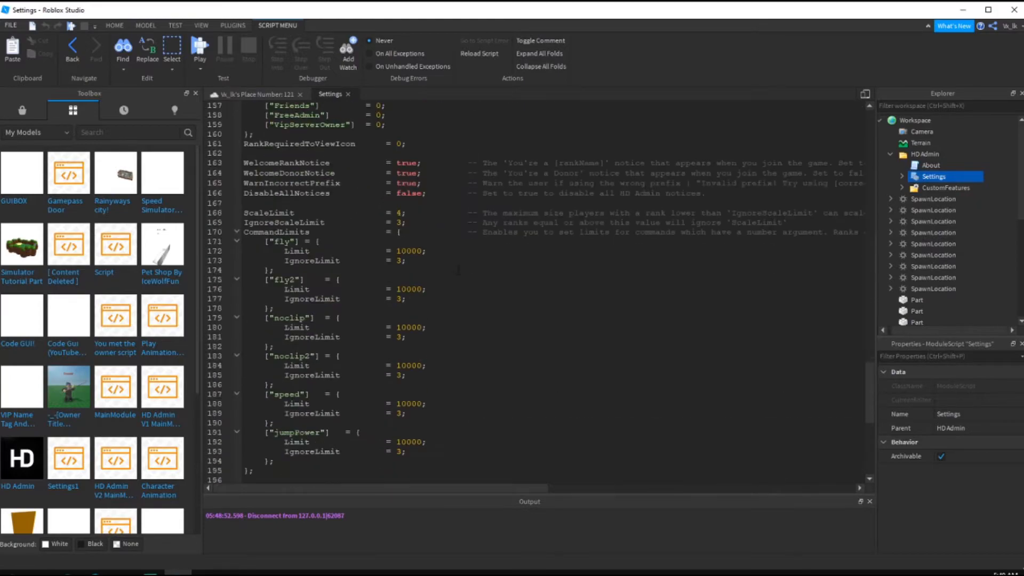
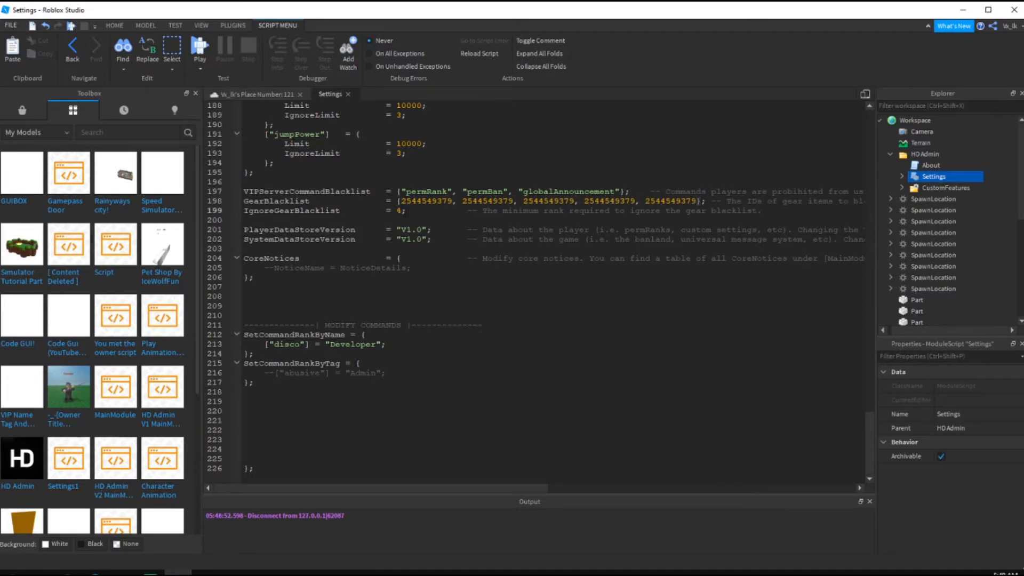
key("Delete")
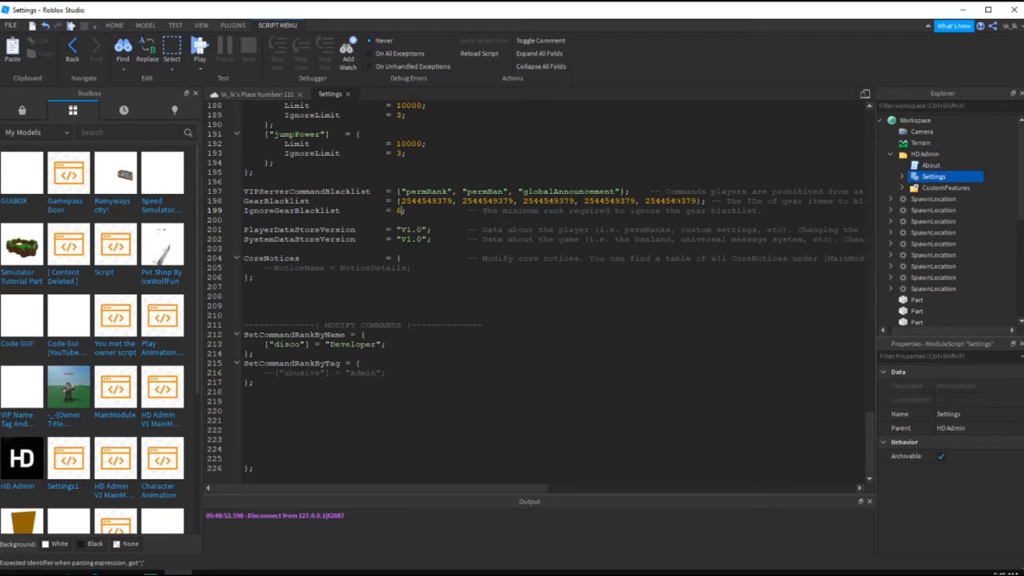
double_click(675, 200)
key("BackSpace")
key("BackSpace")
key("BackSpace")
key("BackSpace")
key("BackSpace")
key("BackSpace")
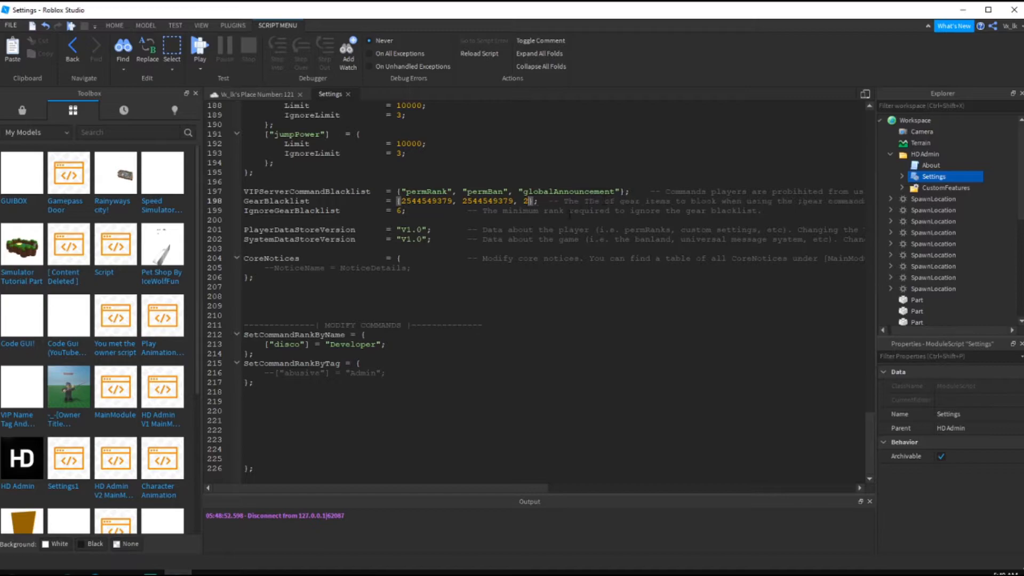
Start a playtest, check the pages of HD Admin's Admin section and close the window
scroll(478, 233, "up", 20)
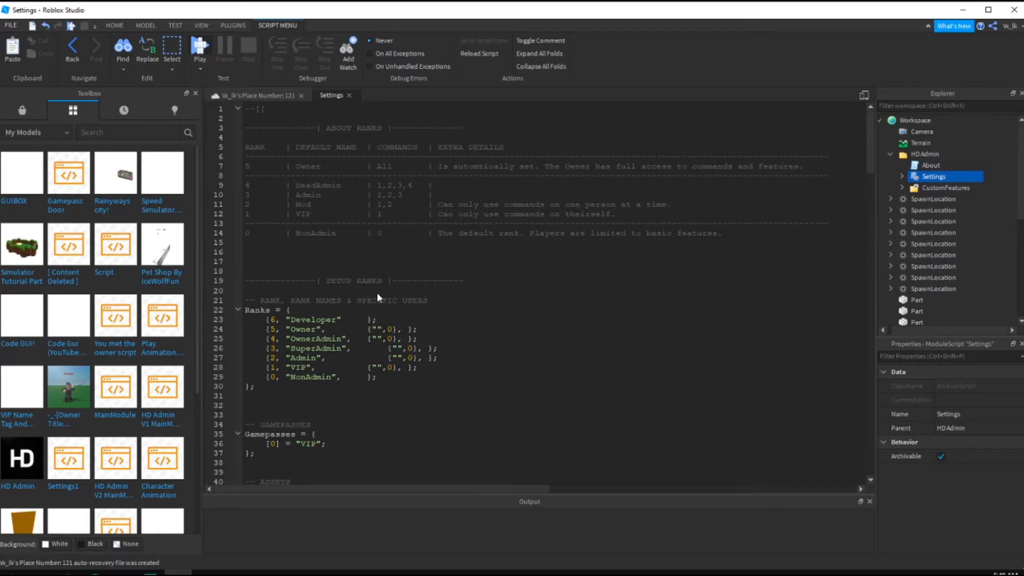
key("F5")
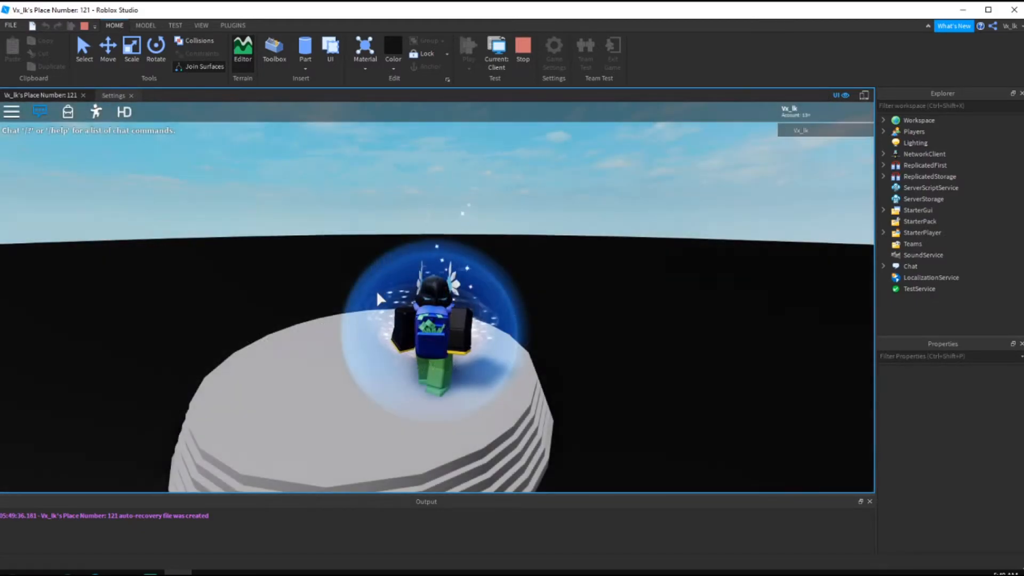
left_click(126, 112)
left_click(421, 317)
left_click(507, 229)
left_click(516, 212)
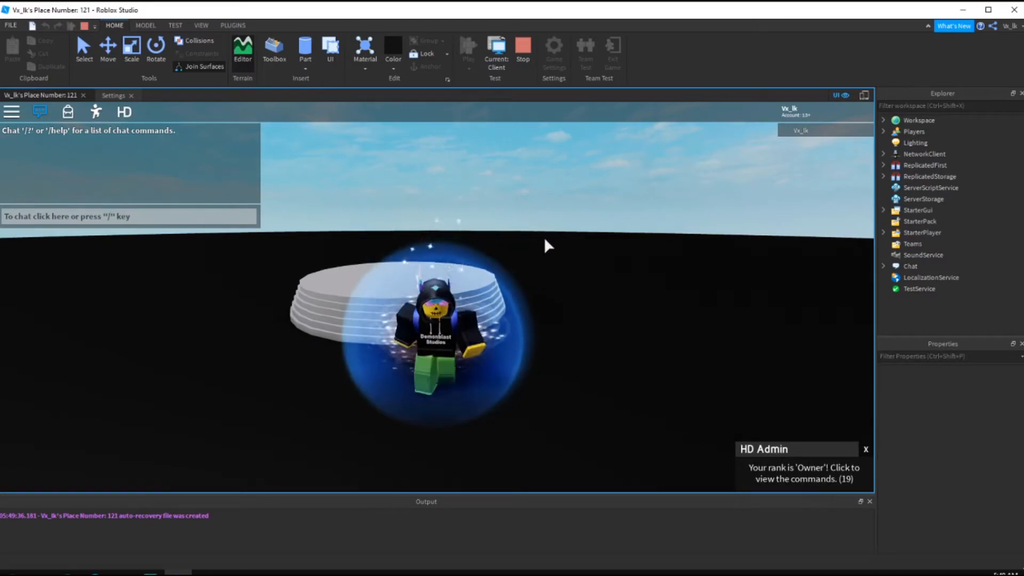
key("slash")
type(";rank m")
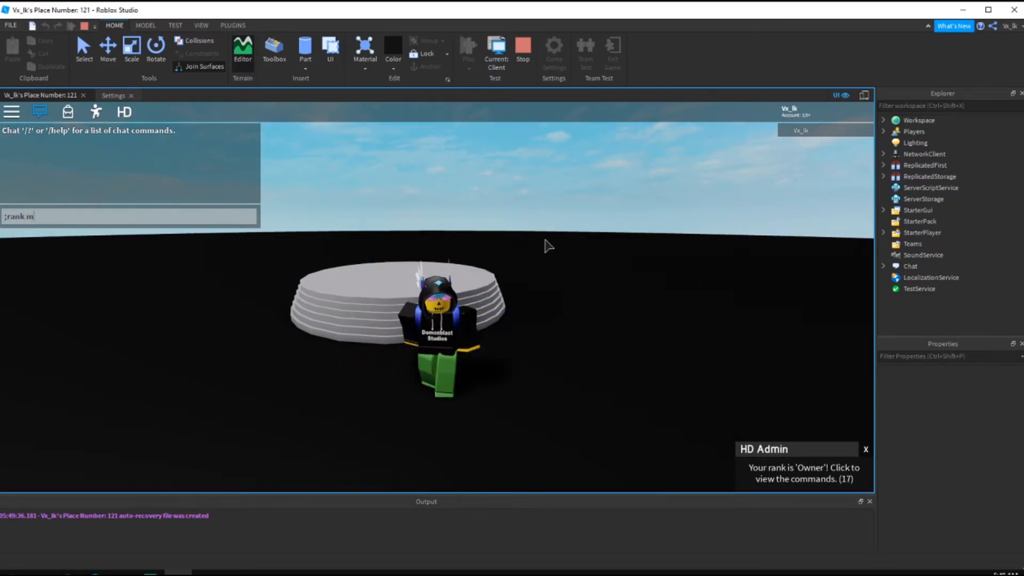
key("BackSpace")
key("BackSpace")
type("ear me 2544549379")
key("Return")
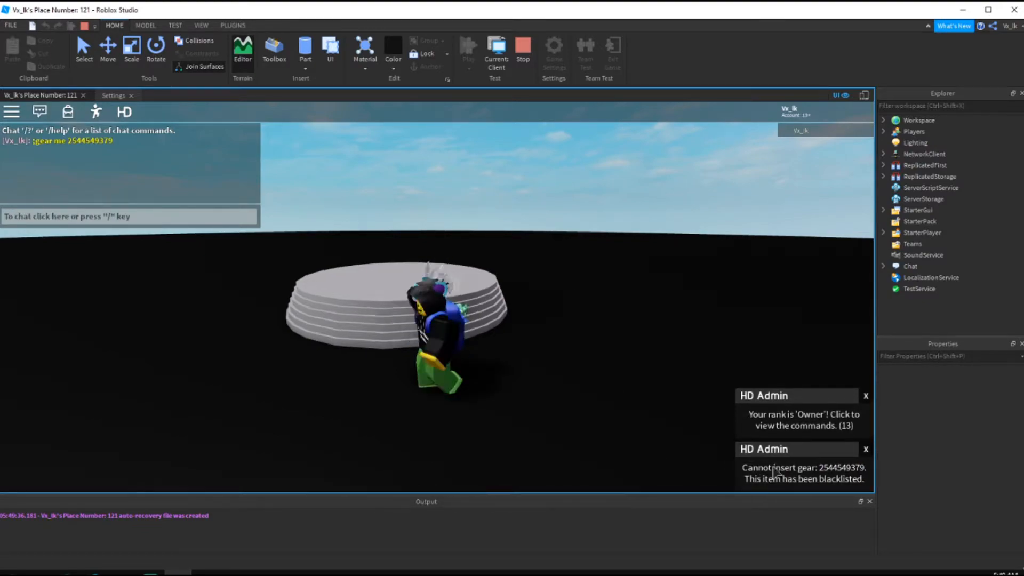
key("d")
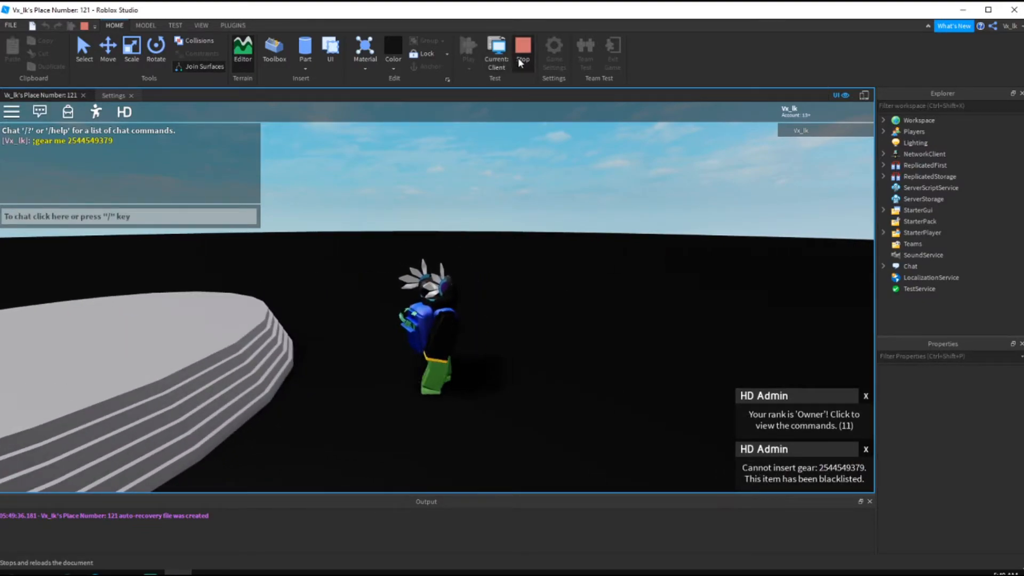
left_click(522, 59)
In the Settings script, align the user entries of the SuperAdmin and Admin ranks with the other rank lines
left_click(328, 94)
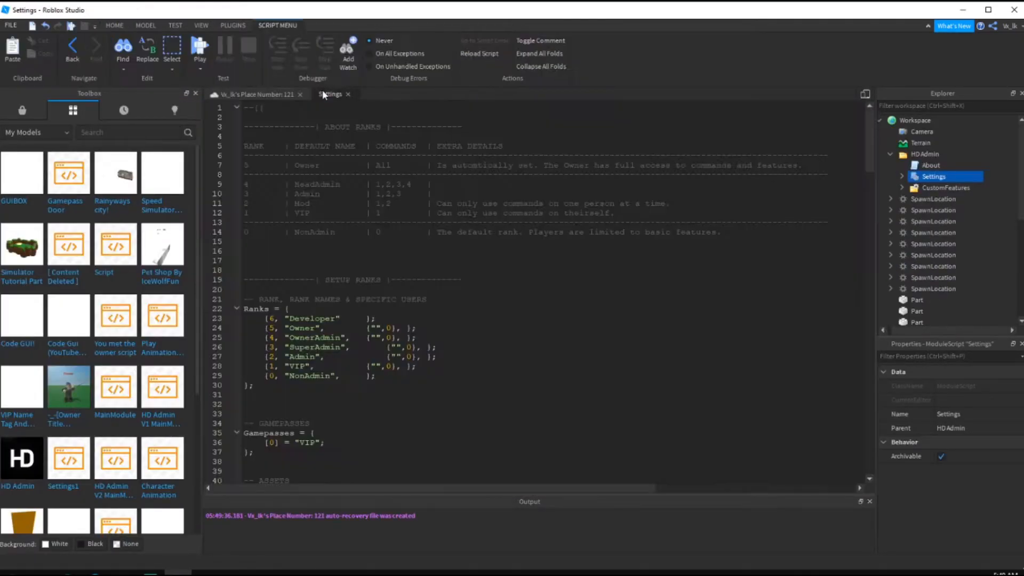
key("BackSpace")
left_click(387, 347)
key("BackSpace")
scroll(354, 361, "down", 8)
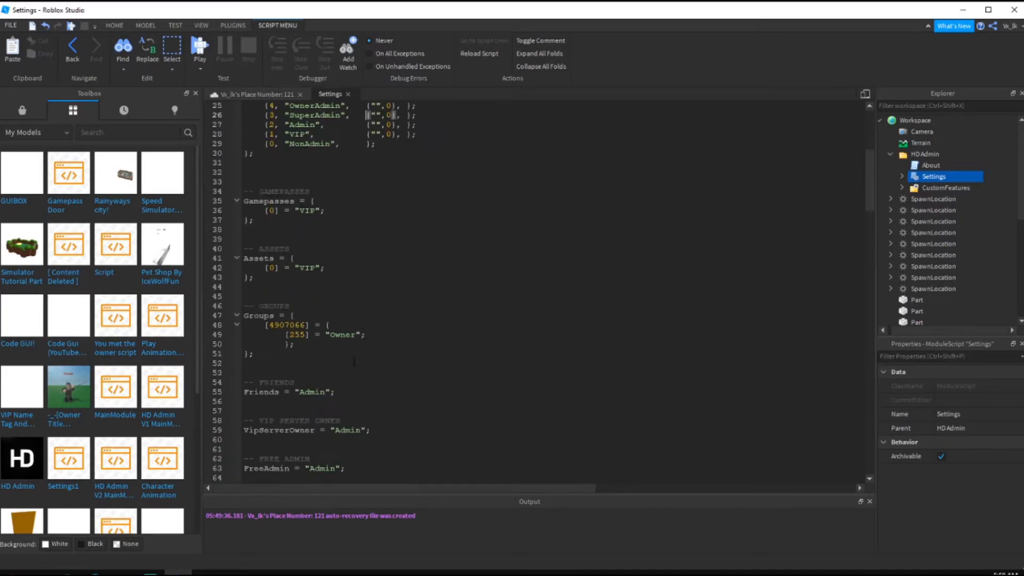
Switch to the browser, close the Fall Periastron Xi page and open the games list of My Creations on the Create page
left_click(179, 572)
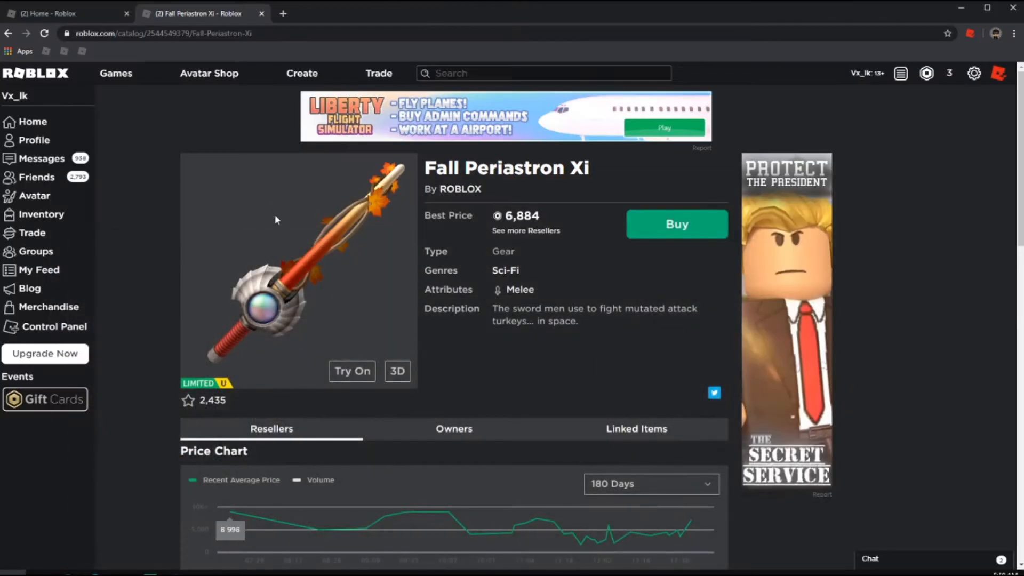
left_click(73, 13)
middle_click(177, 15)
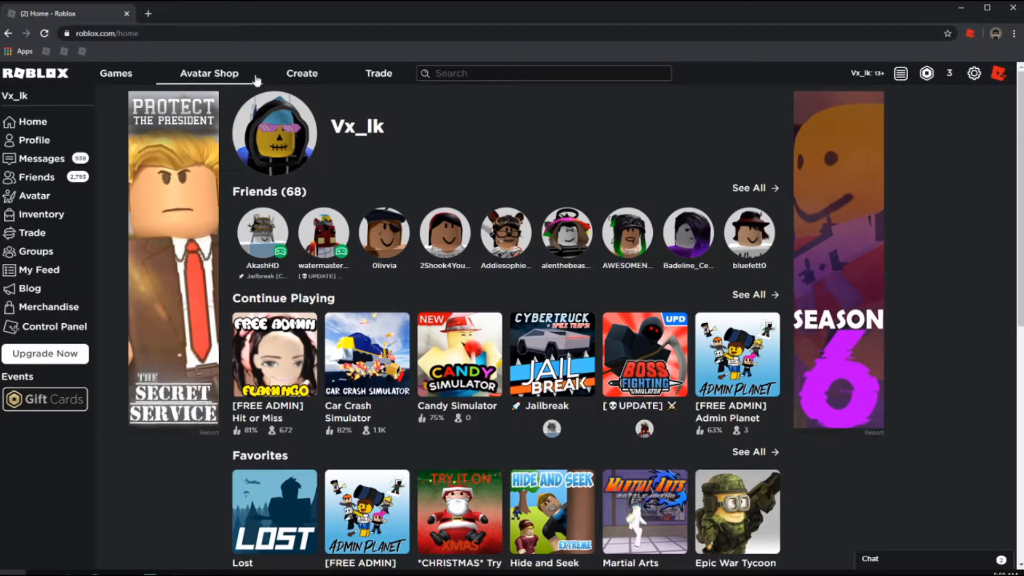
left_click(286, 125)
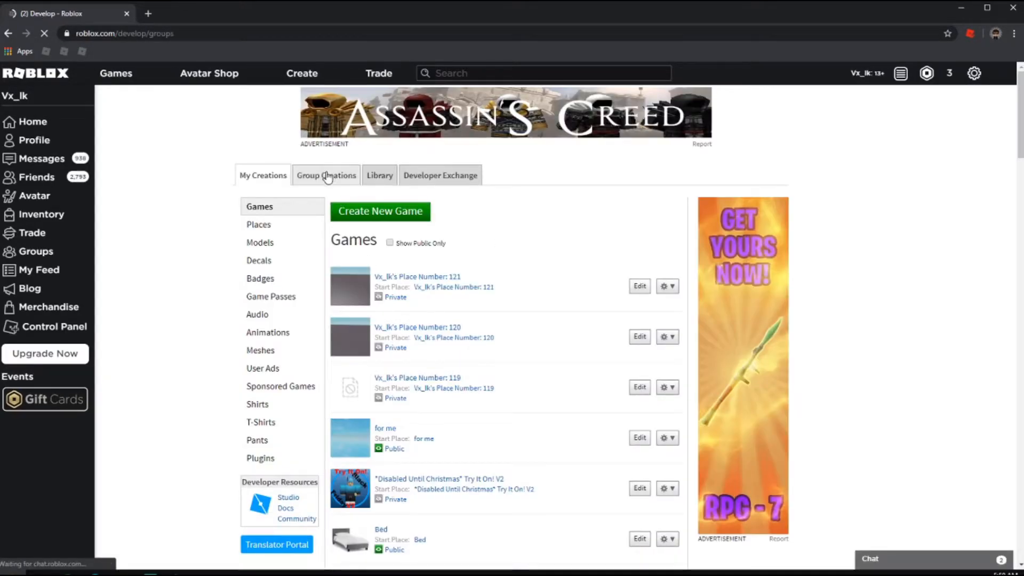
left_click(327, 176)
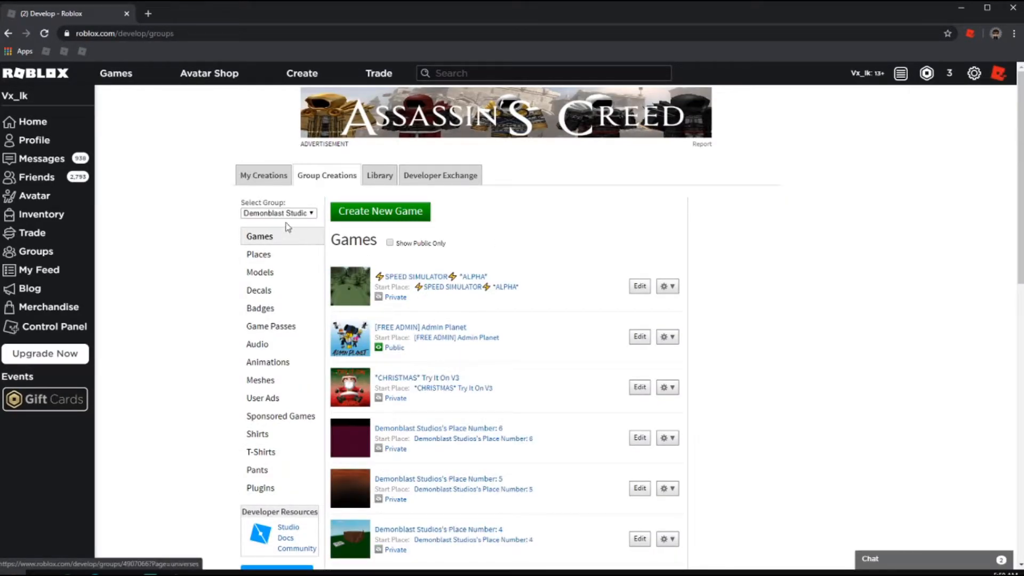
left_click(275, 178)
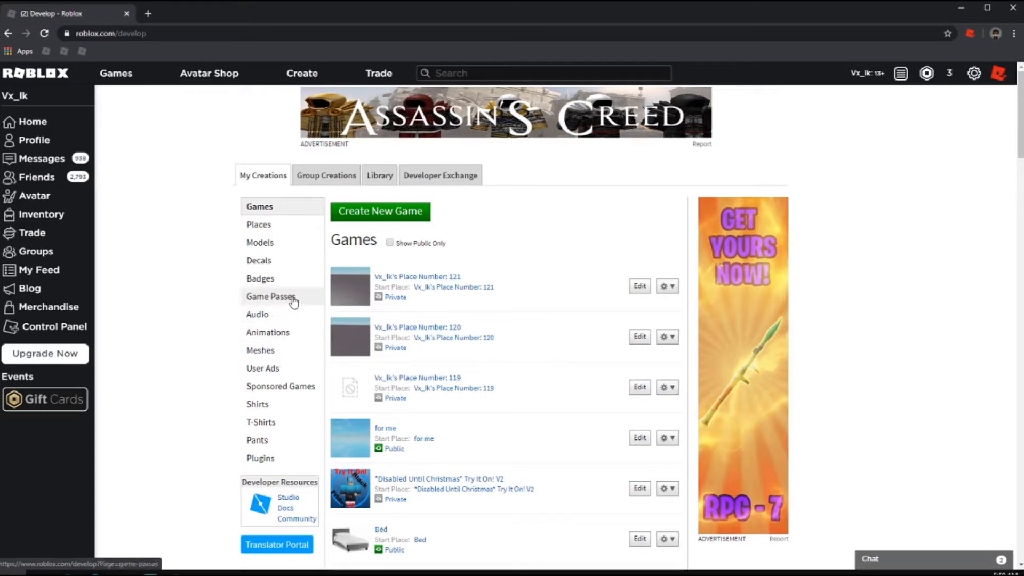
Open the Store section of the Place Number: 121 game page and start adding a pass
left_click(664, 287)
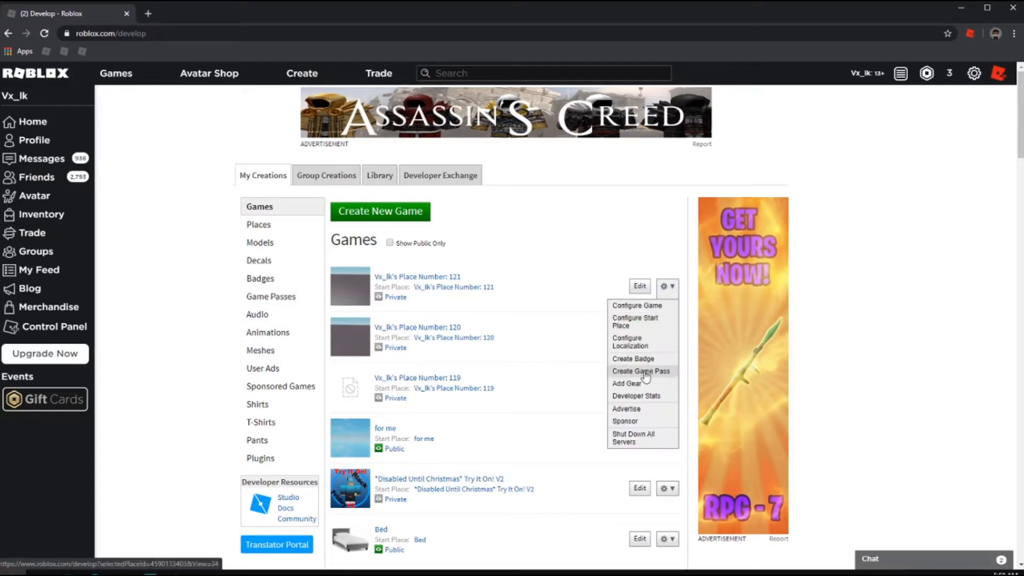
left_click(463, 291)
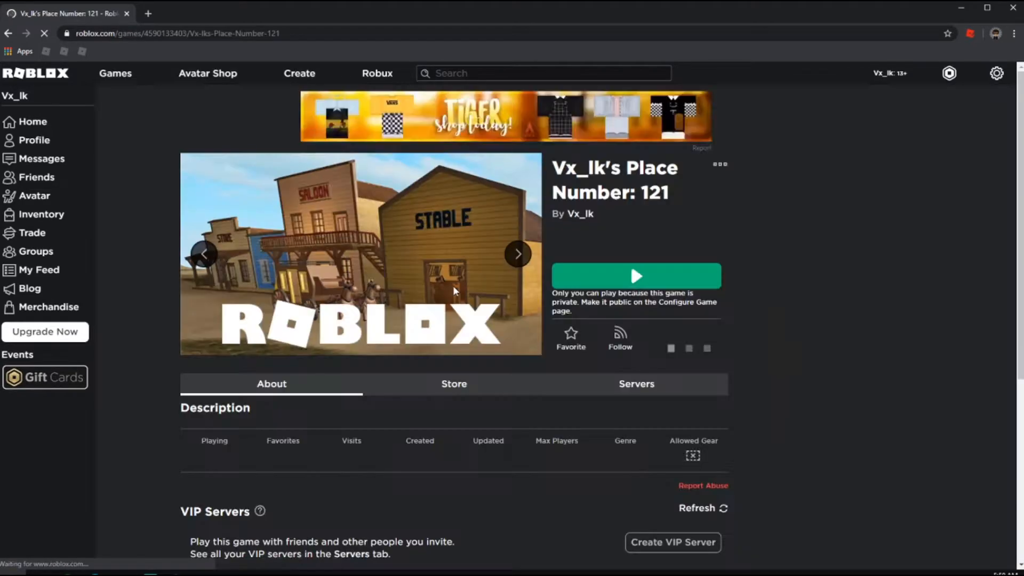
left_click(390, 389)
scroll(390, 390, "down", 2)
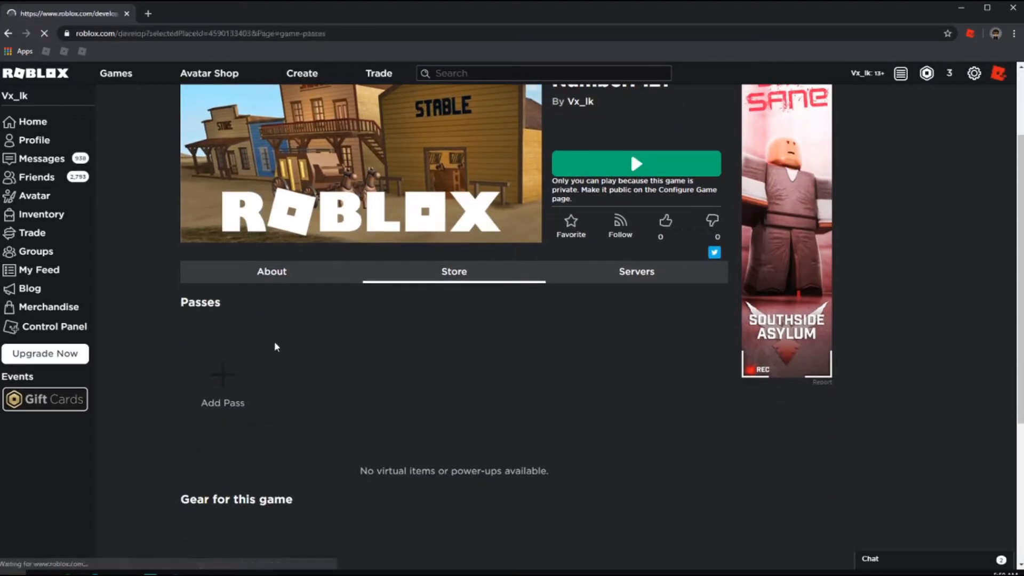
left_click(272, 348)
Create a game pass for Place Number: 121 using the hammer image download.jpg and the name "download"
left_click(427, 256)
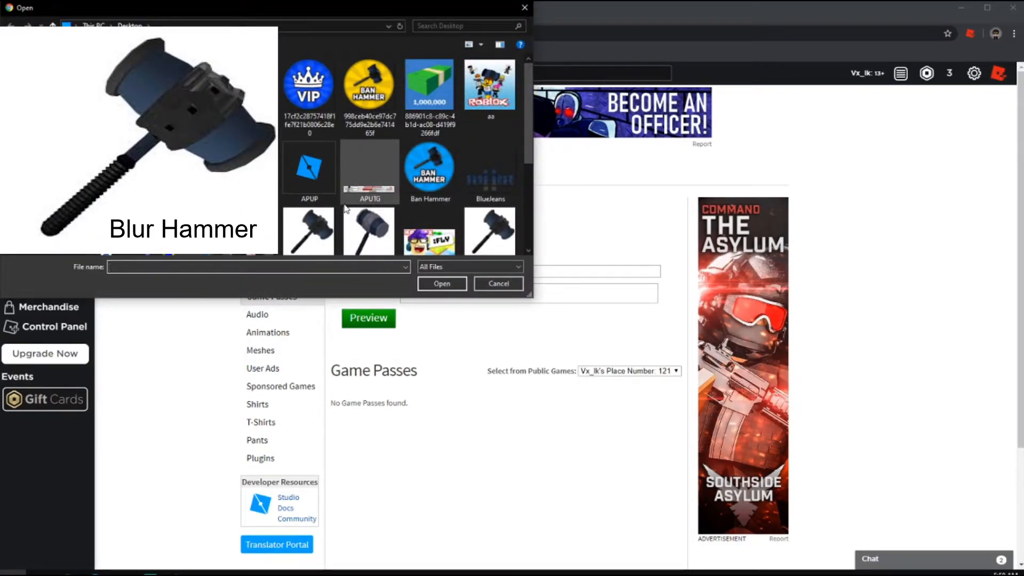
scroll(354, 215, "down", 2)
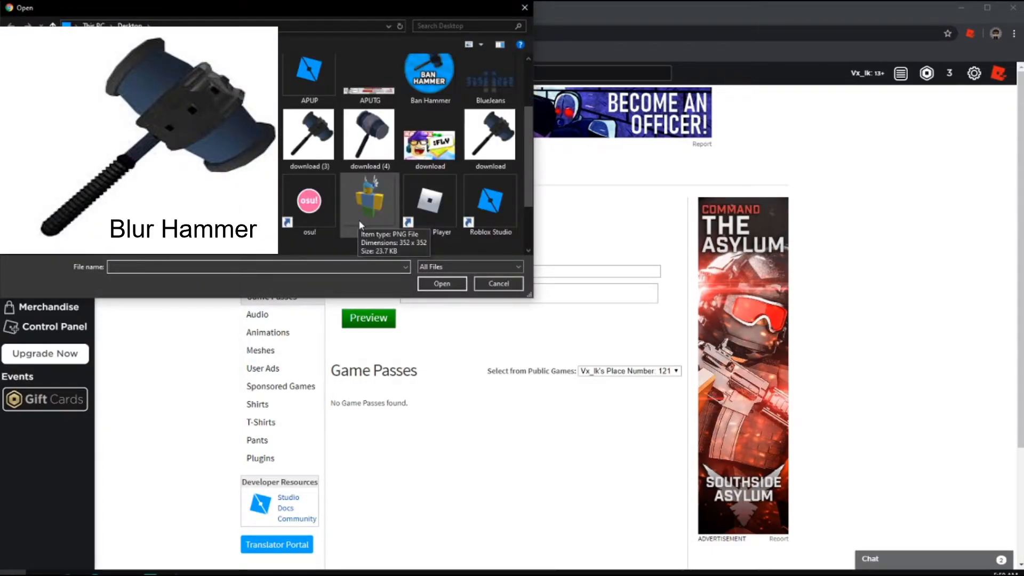
scroll(360, 226, "down", 1)
scroll(359, 225, "up", 3)
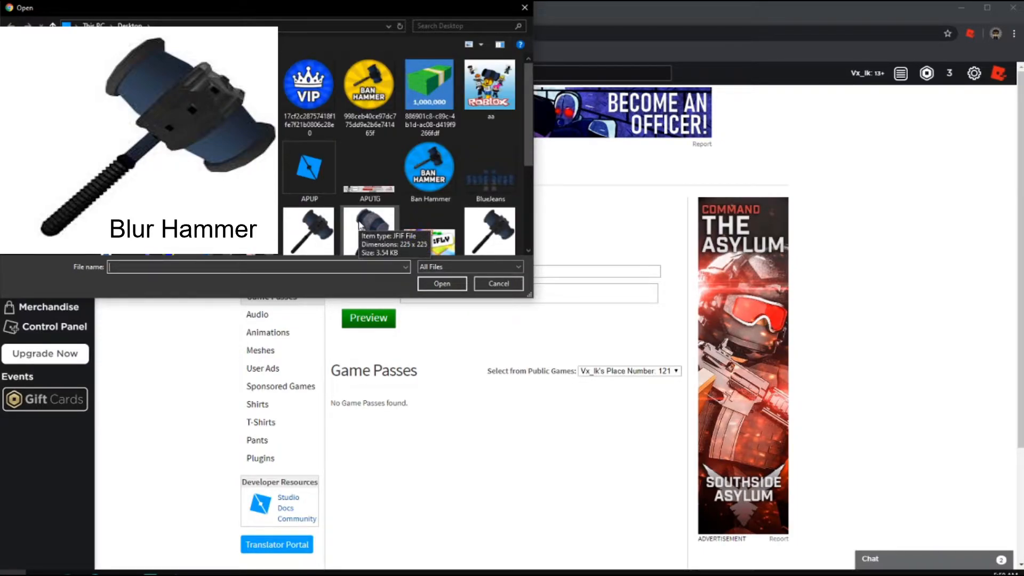
scroll(359, 225, "down", 2)
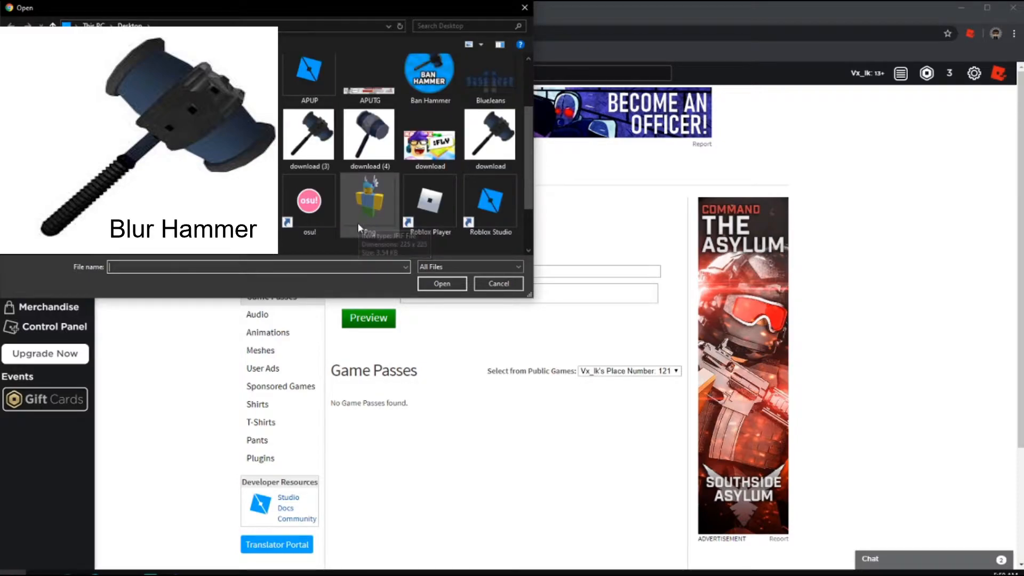
double_click(490, 133)
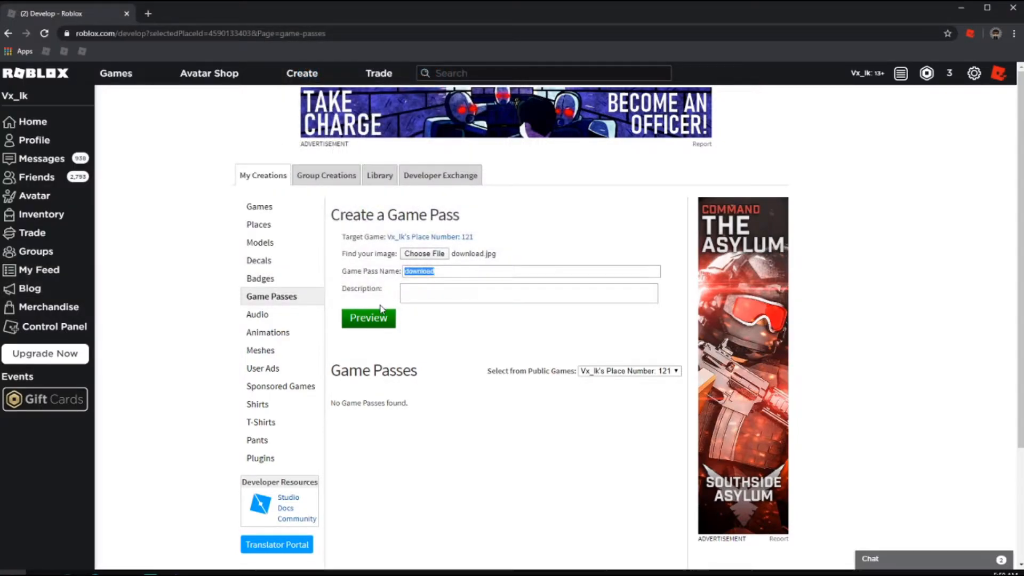
left_click(380, 315)
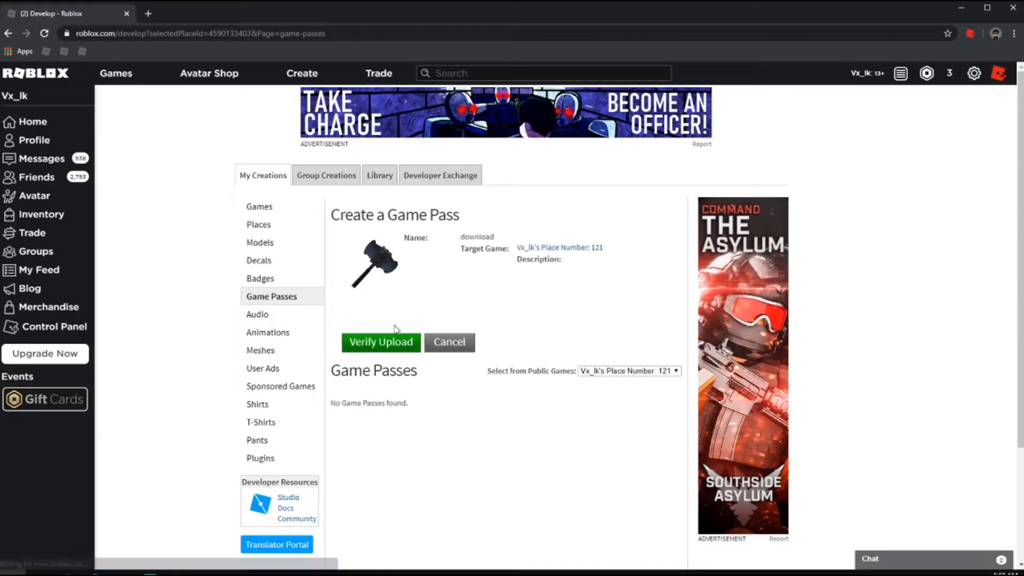
left_click(401, 344)
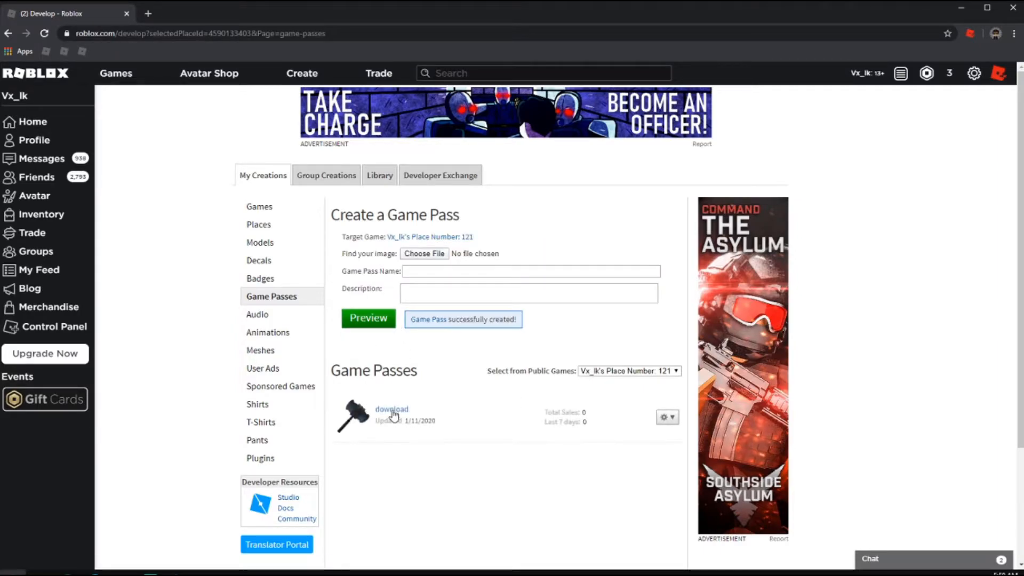
Open the new game pass's page, copy its ID from the address, and switch back to Roblox Studio
left_click(666, 417)
left_click(385, 409)
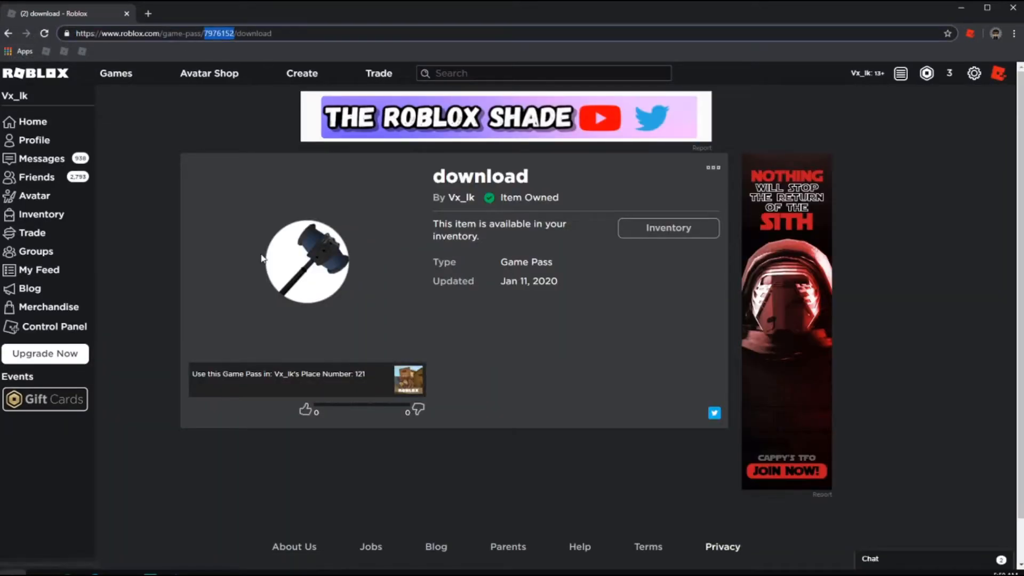
key("alt+Tab")
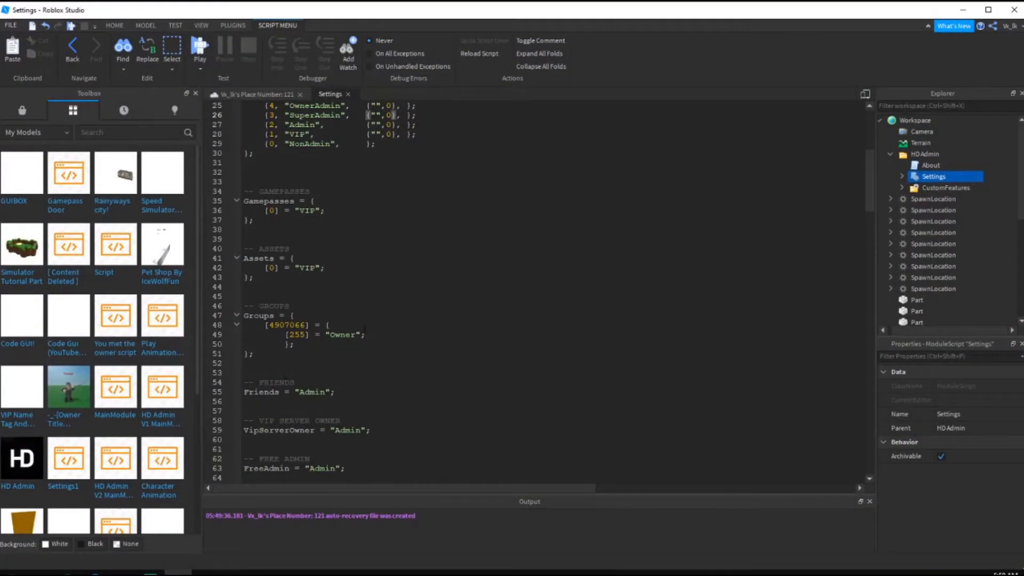
In the Settings script's Gamepasses section, set the pass ID to 7976152 and its rank to OwnerAdmin, and close the script
scroll(369, 293, "down", 1)
scroll(369, 294, "up", 8)
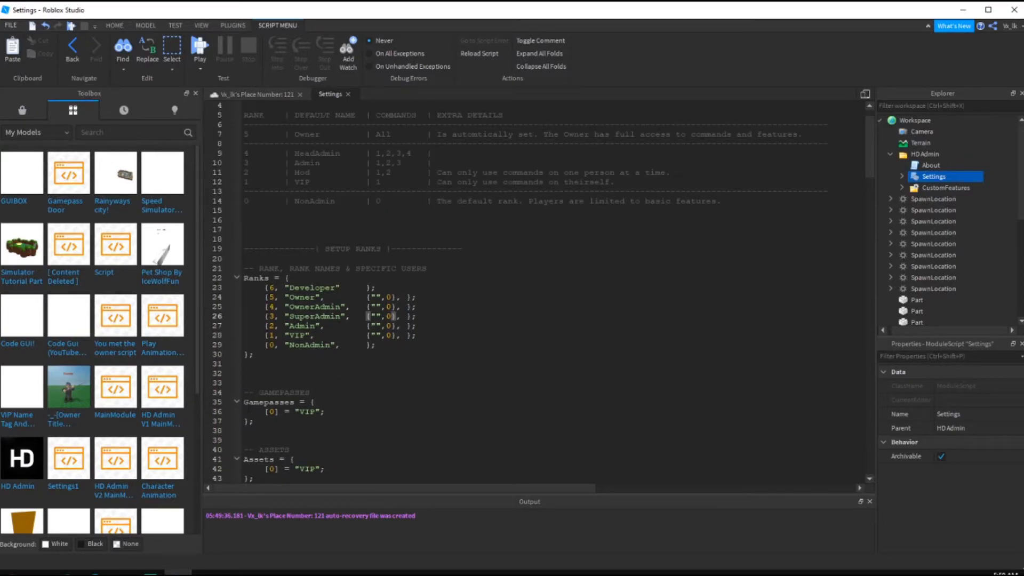
left_click(276, 412)
key("BackSpace")
type("7976152")
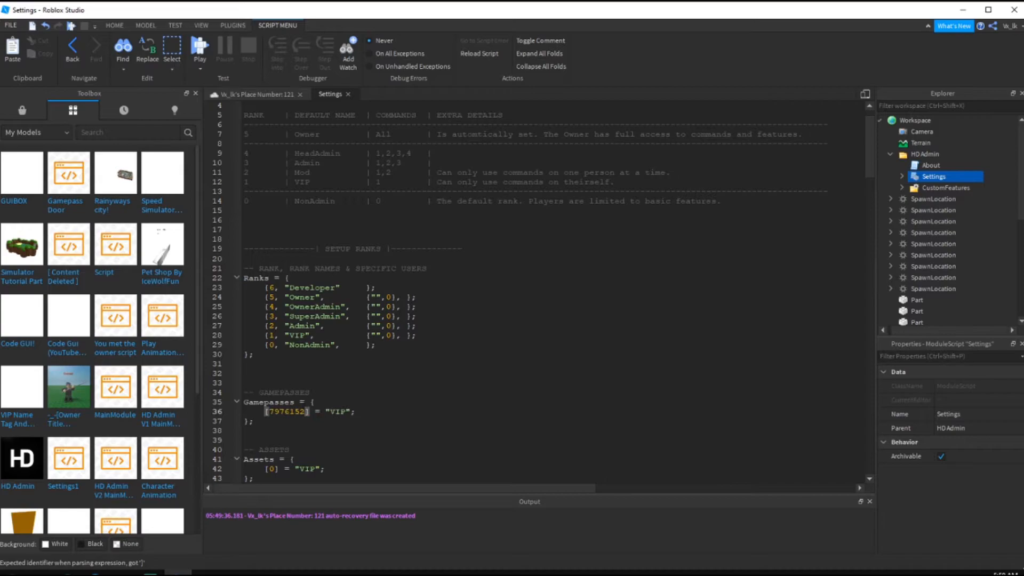
double_click(336, 411)
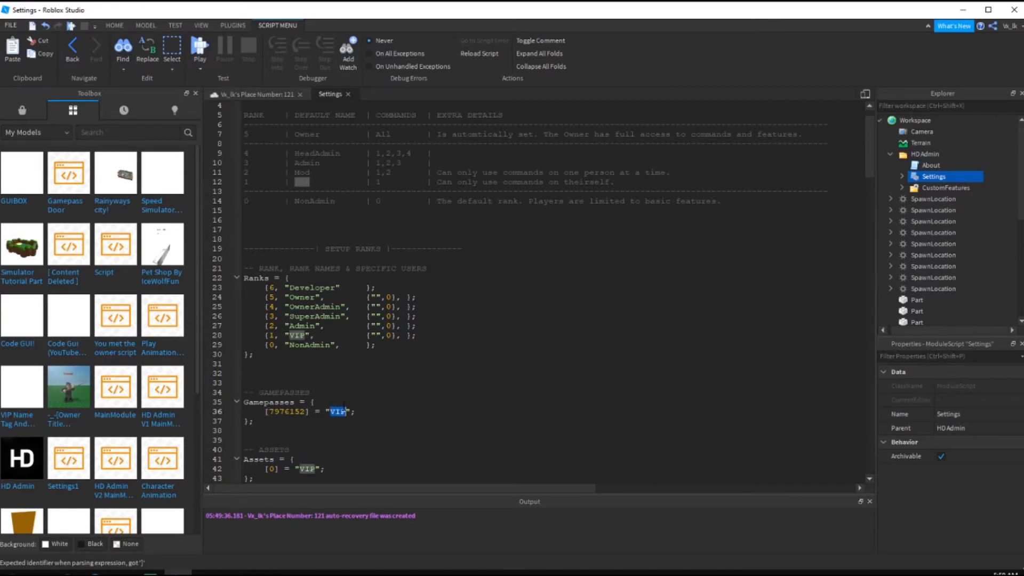
type("OwnerAdmin")
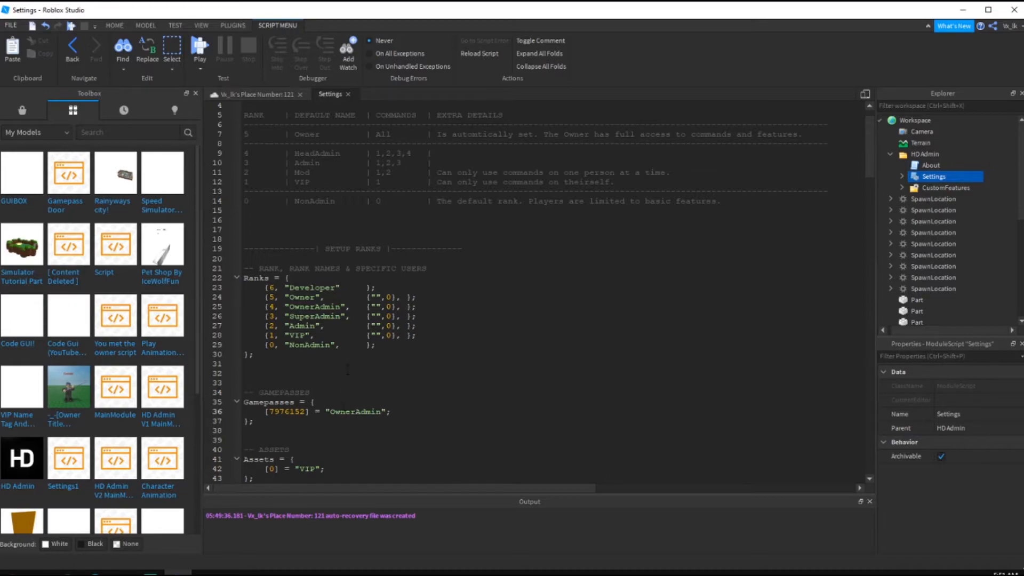
left_click(348, 94)
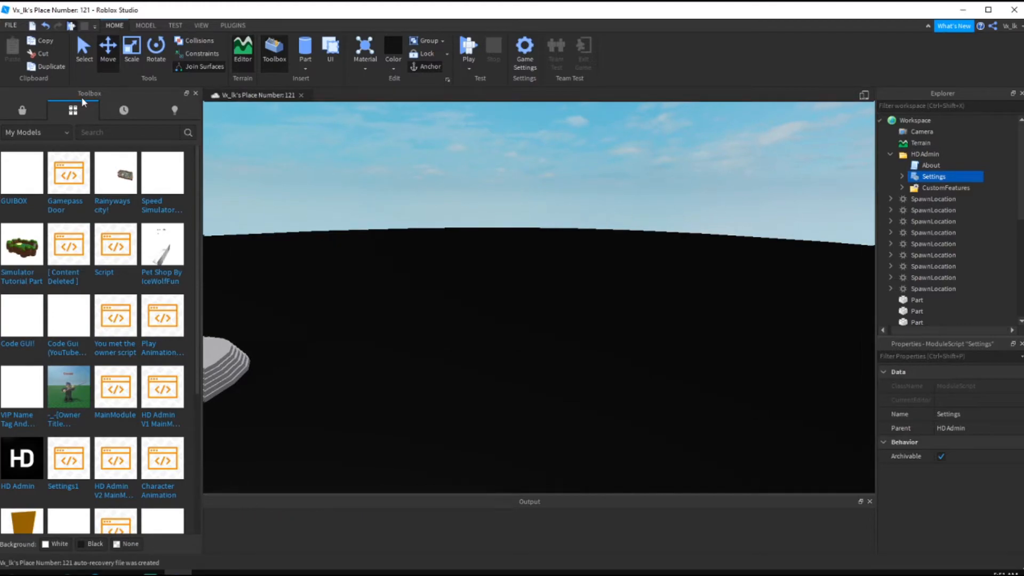
Start a playtest and examine the rank list in the Admin section of the HD Admin menu
key("F5")
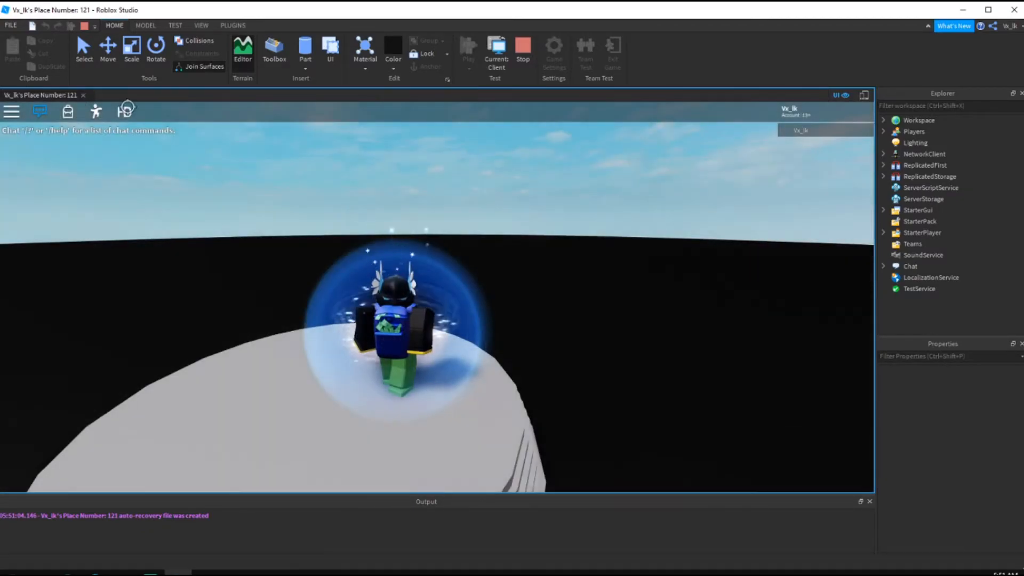
key("F9")
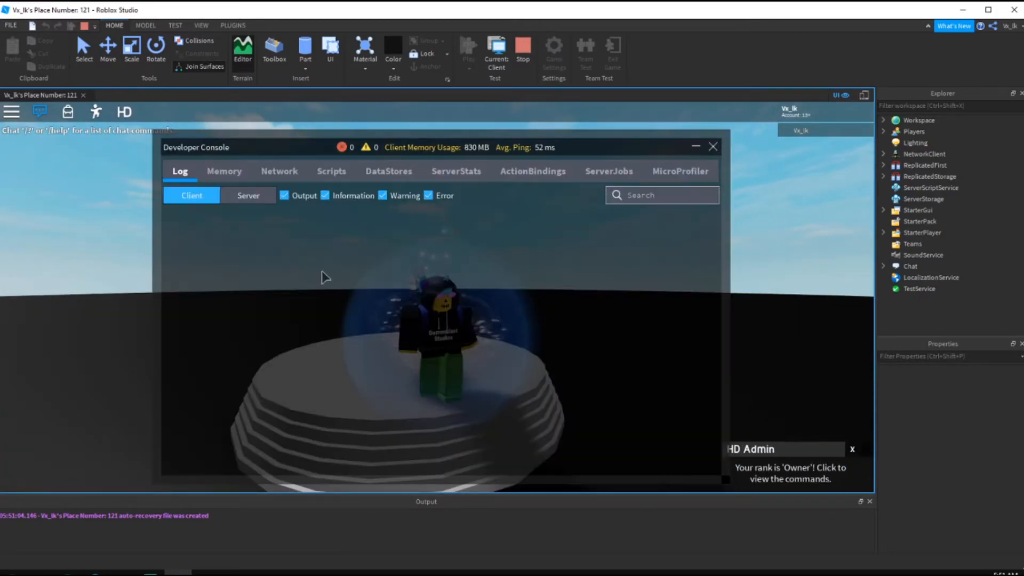
key("F9")
left_click(125, 113)
left_click(372, 321)
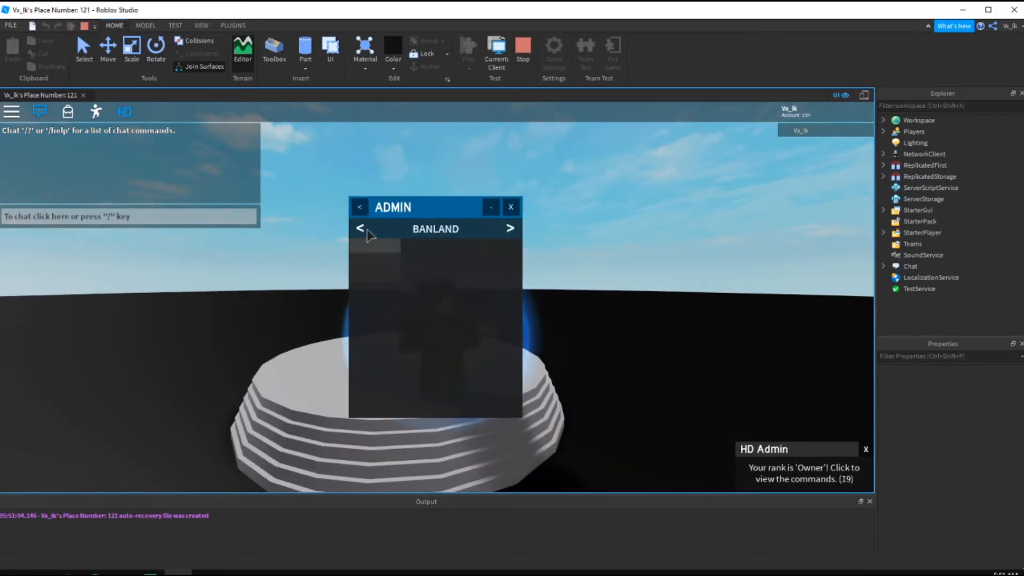
left_click(366, 230)
left_click(367, 231)
left_click(367, 231)
left_click(360, 208)
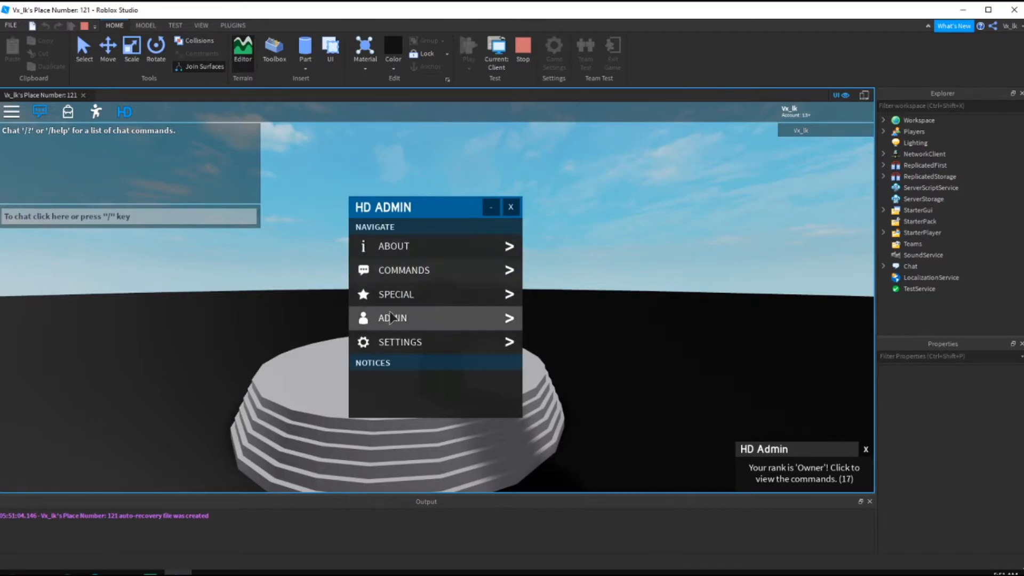
left_click(388, 314)
left_click(360, 208)
left_click(373, 318)
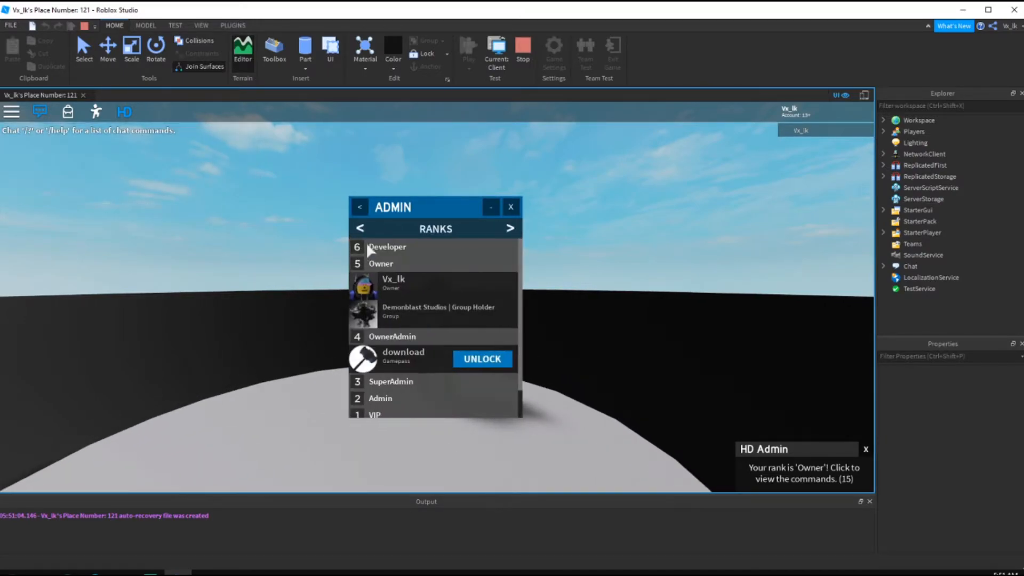
Test unlocking the "download" game pass under OwnerAdmin, dismiss the purchase dialogs, and stop the playtest
left_click(482, 358)
left_click(460, 360)
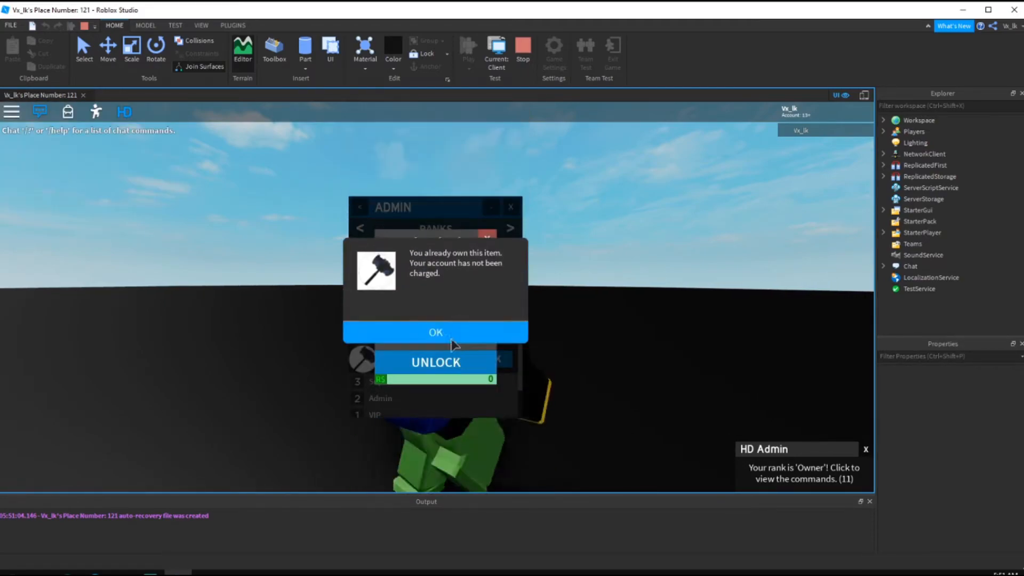
left_click(445, 337)
left_click(487, 241)
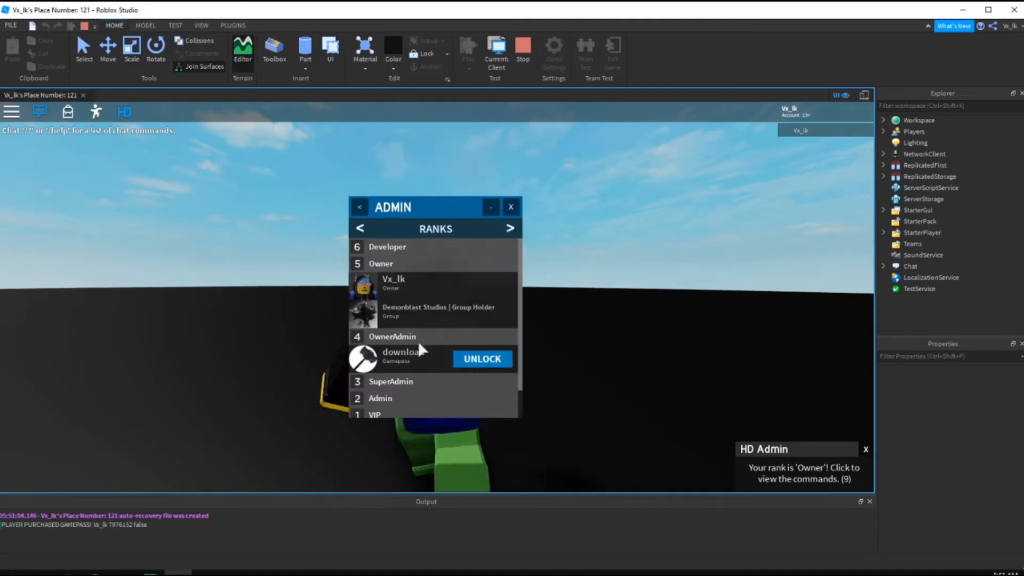
left_click(523, 57)
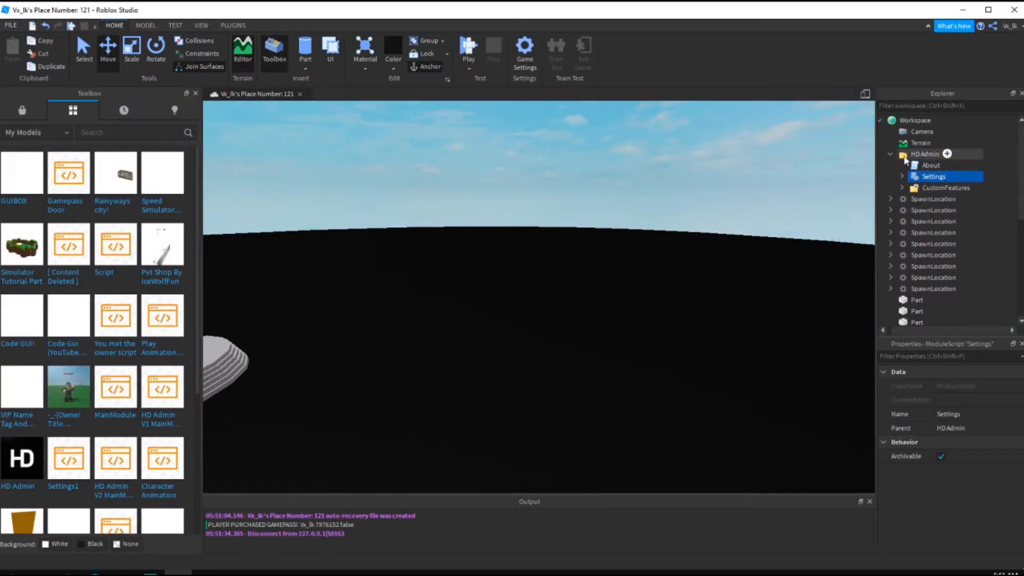
Collapse the HD Admin folder in the Explorer and look through My Models for a leaderboard script
left_click(891, 155)
left_click(757, 189)
scroll(663, 209, "down", 5)
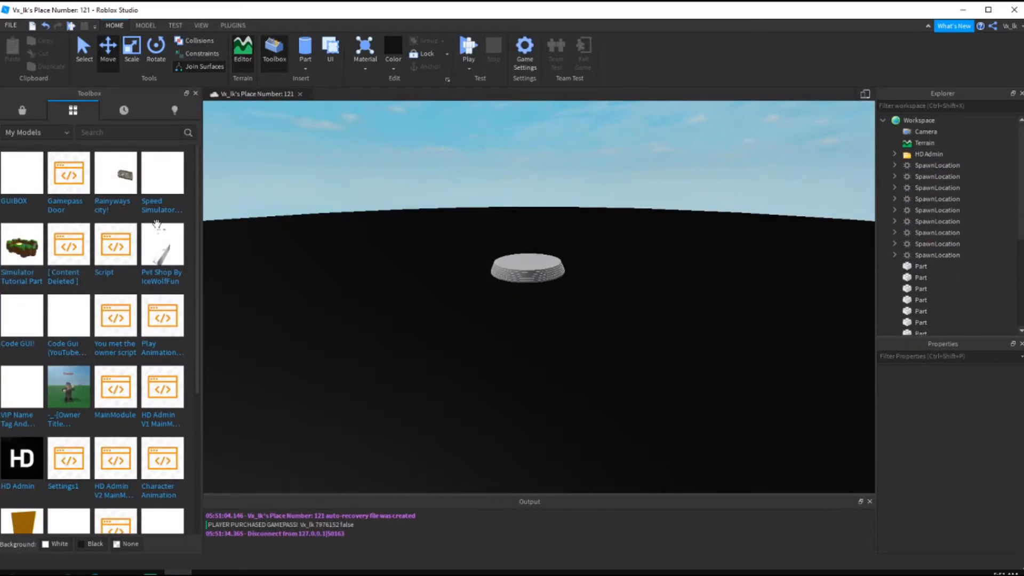
mouse_move(107, 236)
mouse_move(106, 315)
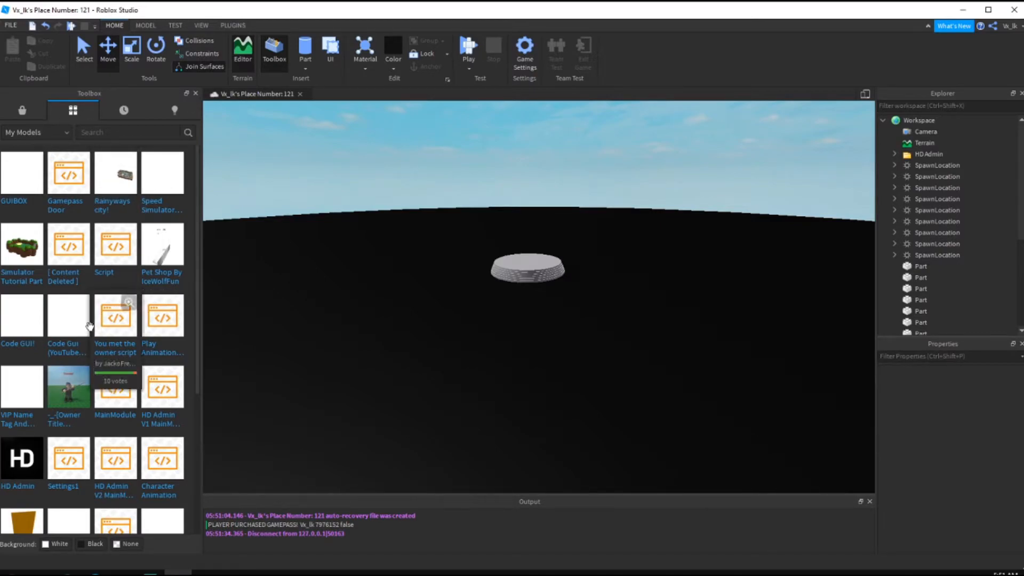
scroll(128, 376, "down", 3)
mouse_move(123, 373)
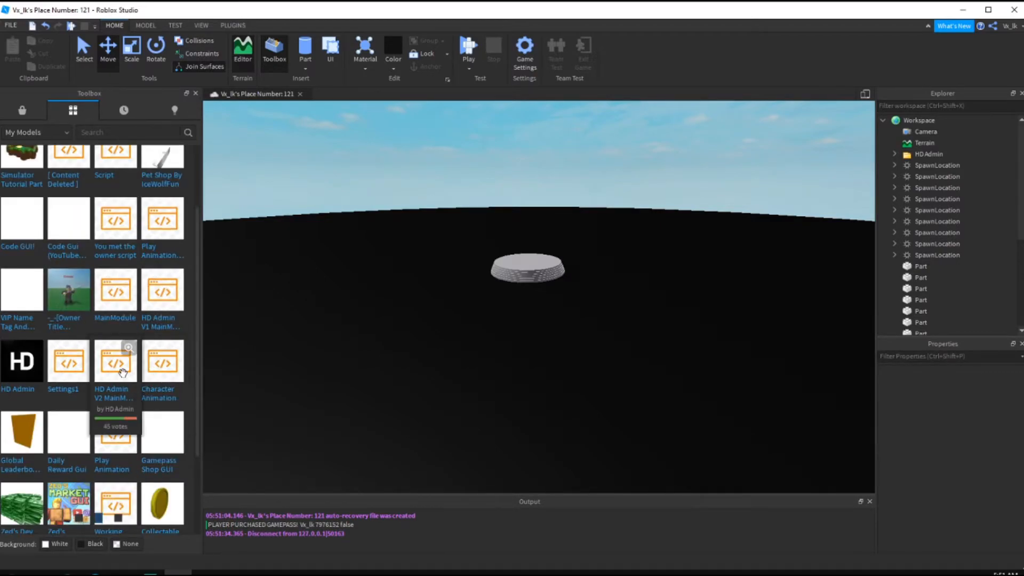
scroll(147, 381, "down", 3)
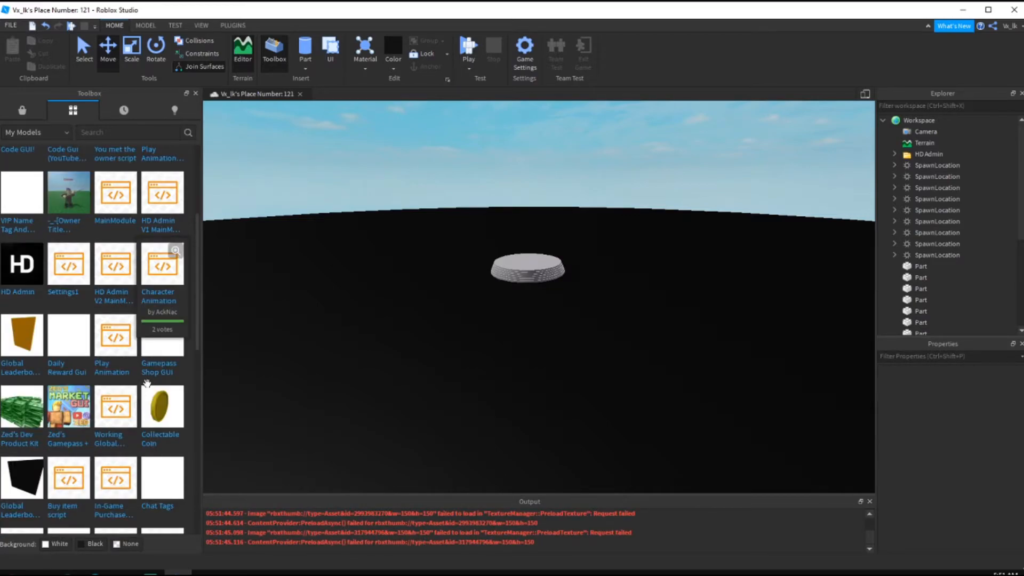
scroll(147, 383, "down", 6)
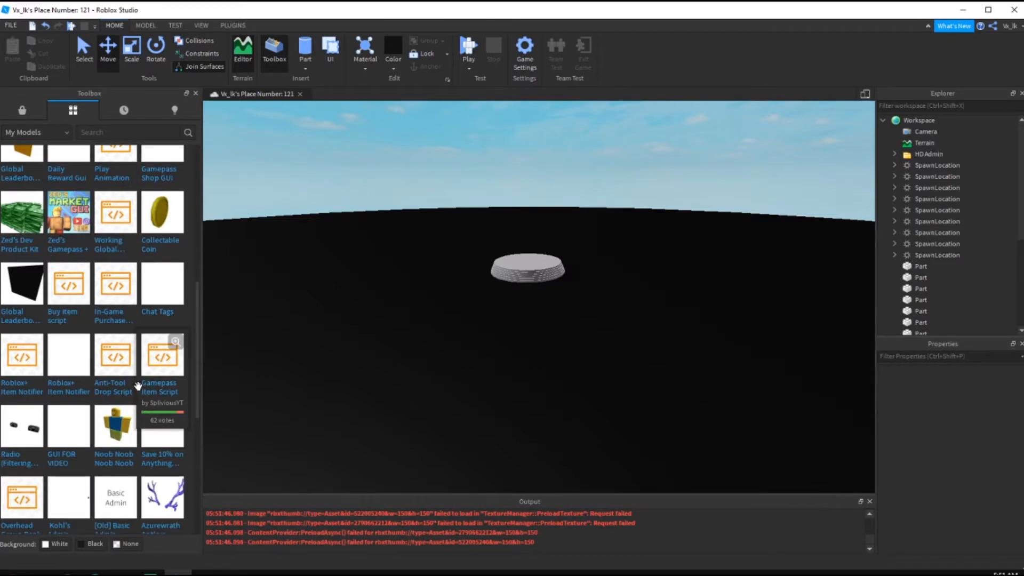
scroll(137, 385, "up", 10)
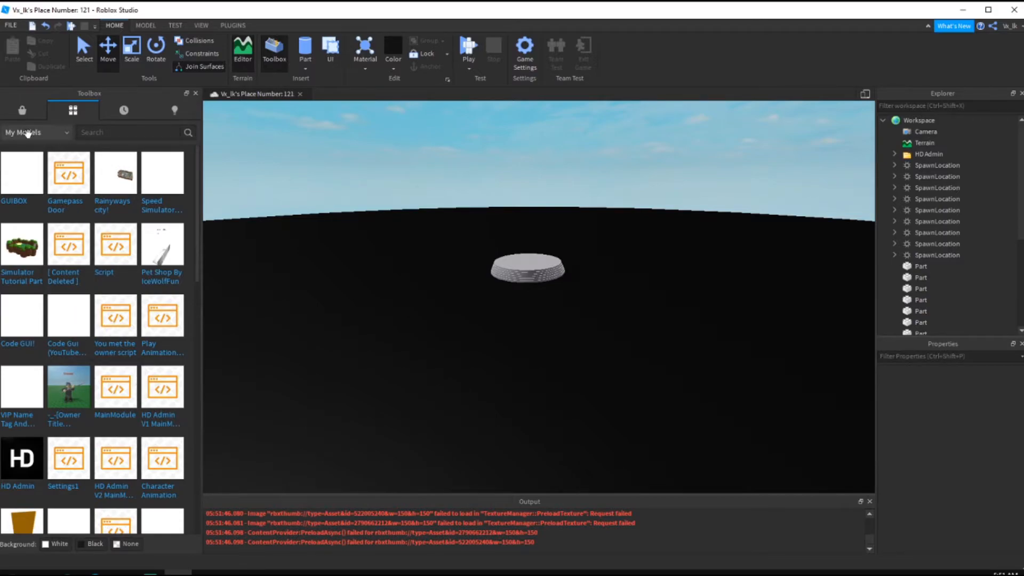
Switch the Toolbox to the marketplace models and search for "time up leaderboard"
left_click(23, 112)
right_click_drag(444, 262, 449, 258)
scroll(482, 272, "up", 4)
left_click(482, 272)
right_click_drag(542, 279, 537, 252)
scroll(538, 256, "down", 5)
left_click(537, 251)
left_click(75, 133)
left_click(523, 185)
scroll(523, 186, "up", 6)
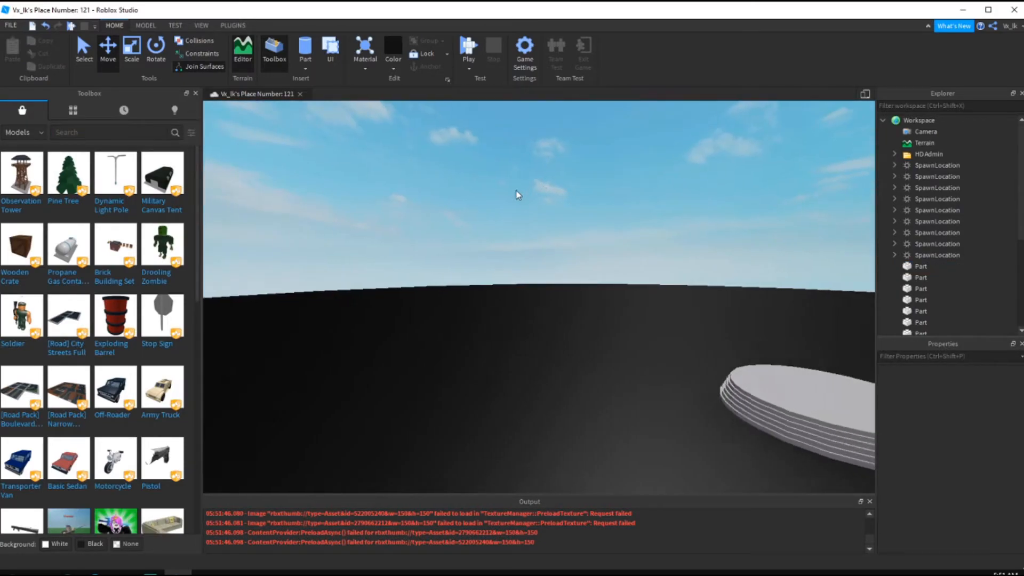
scroll(520, 197, "down", 5)
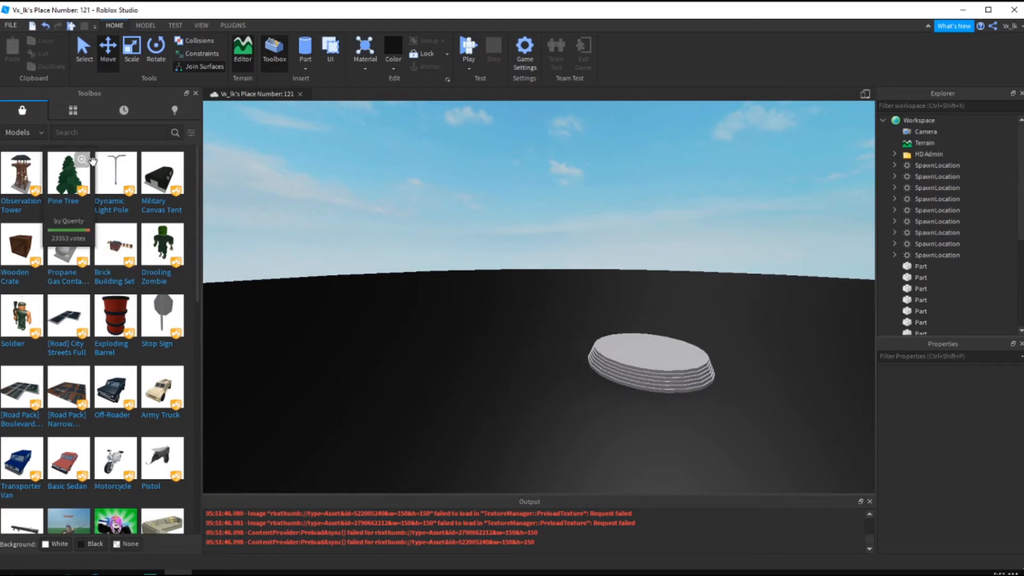
left_click(99, 133)
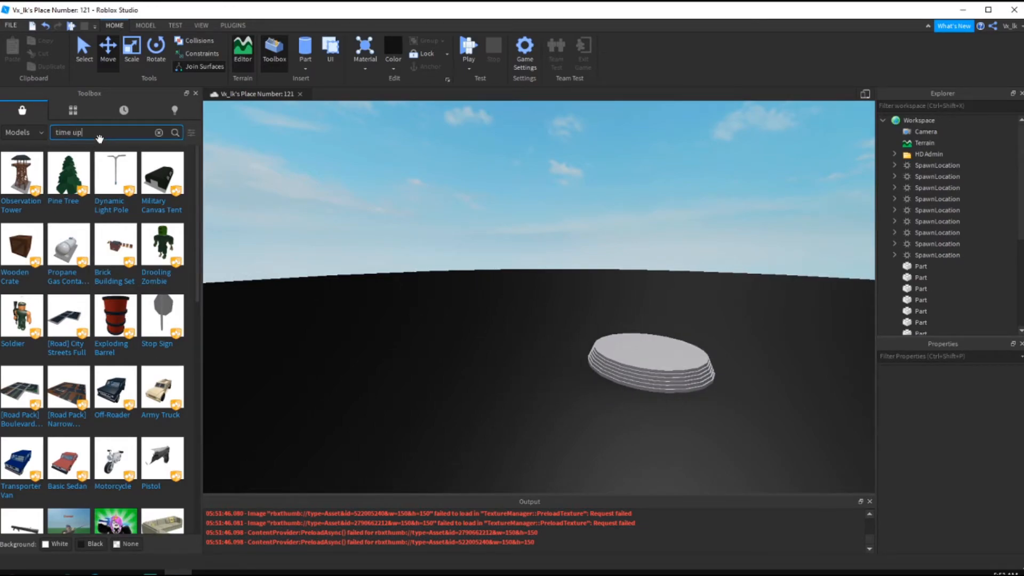
type("time up leaderboard")
key("Return")
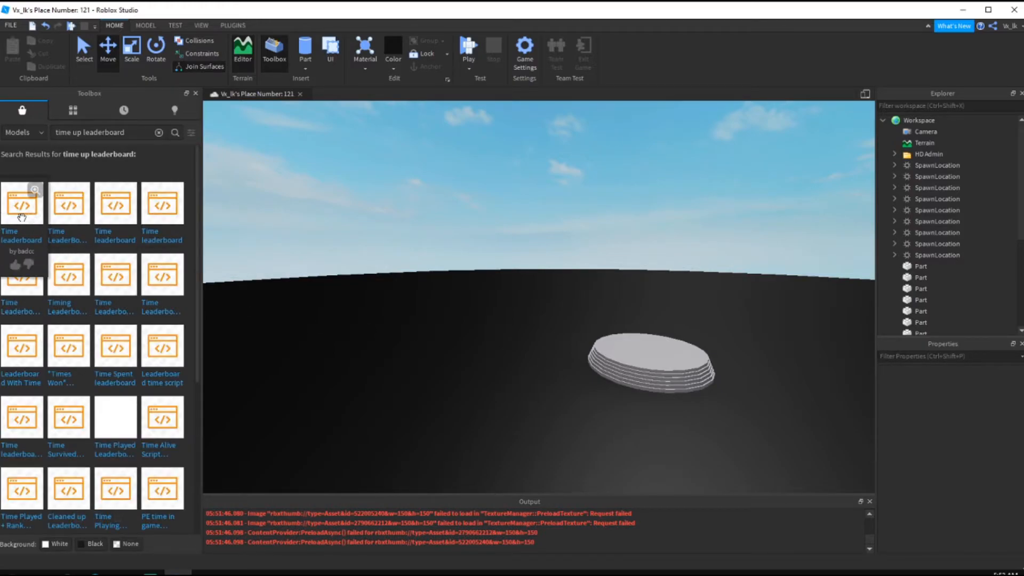
Insert the first Time leaderboard script from the results into the Workspace, review its code, and close it
left_click(22, 205)
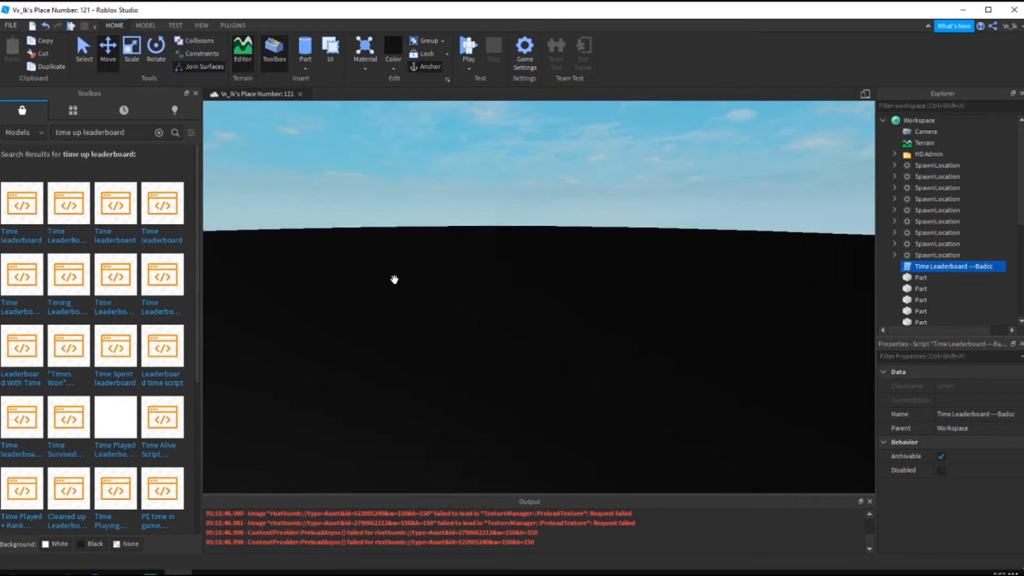
double_click(939, 266)
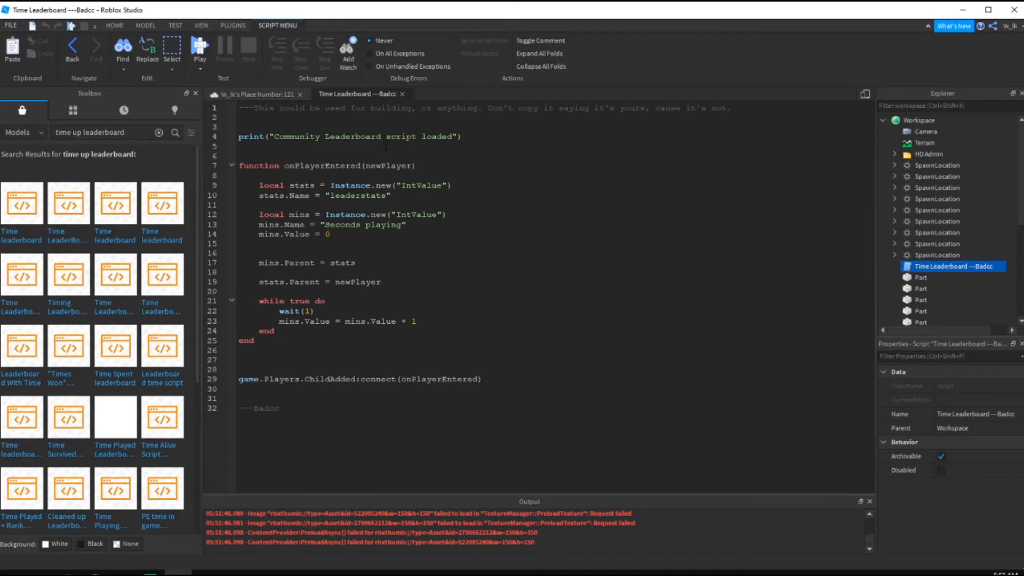
left_click(403, 94)
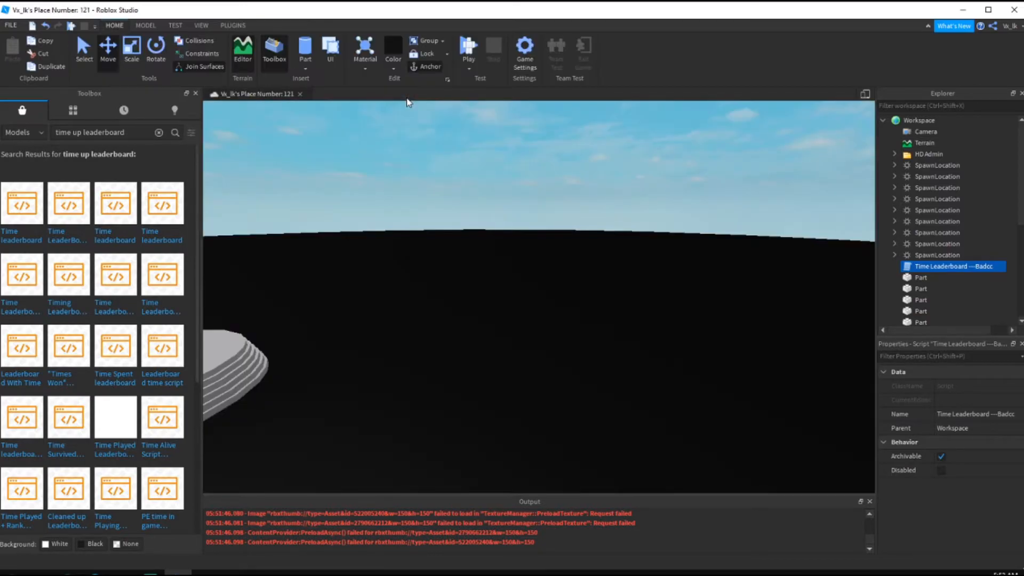
Delete the inserted Time Leaderboard script from the Workspace and search the marketplace models for "server up board"
key("Delete")
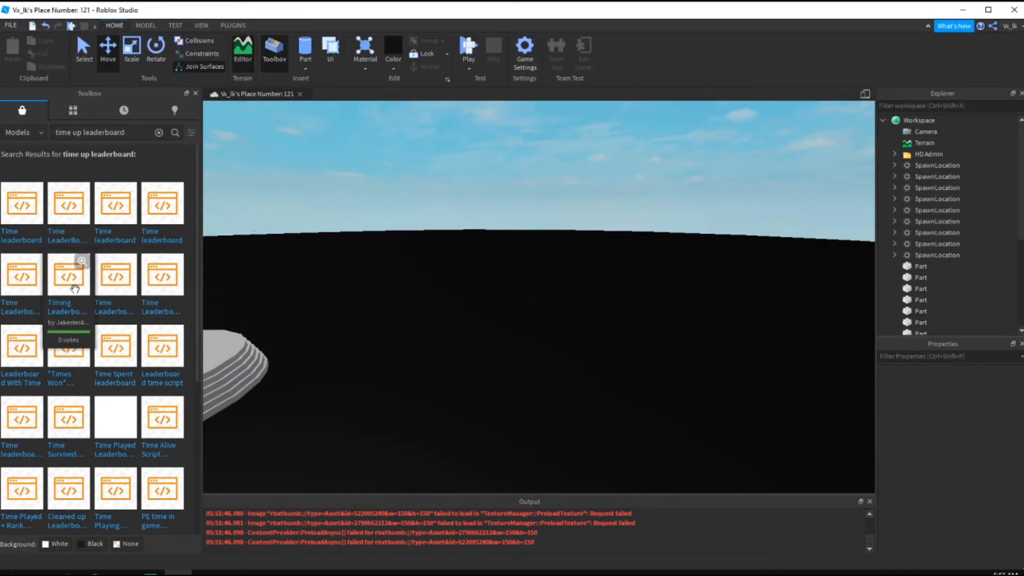
left_click(64, 133)
type("ti")
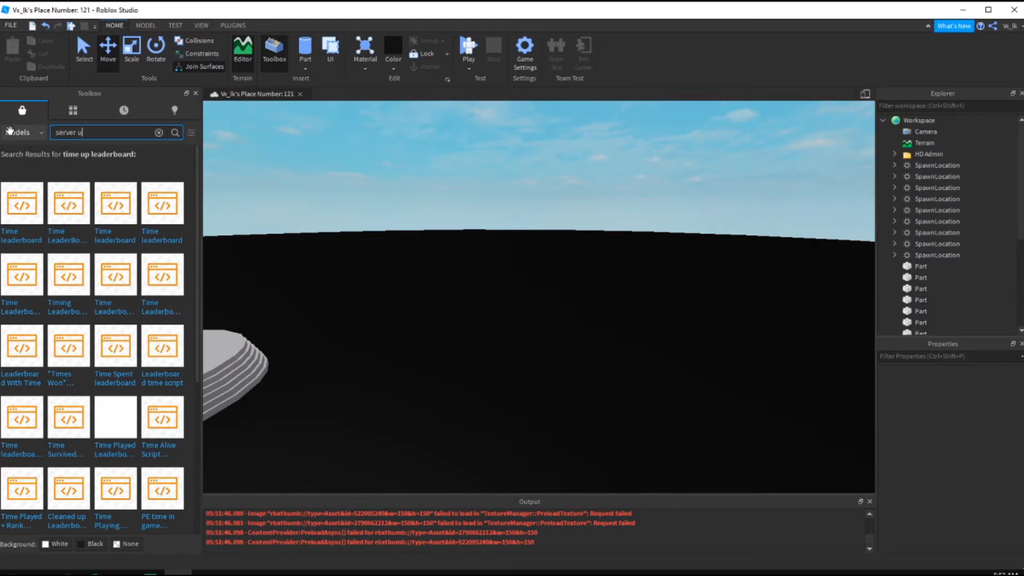
type("server up board")
key("Return")
scroll(384, 161, "up", 2)
scroll(385, 160, "down", 3)
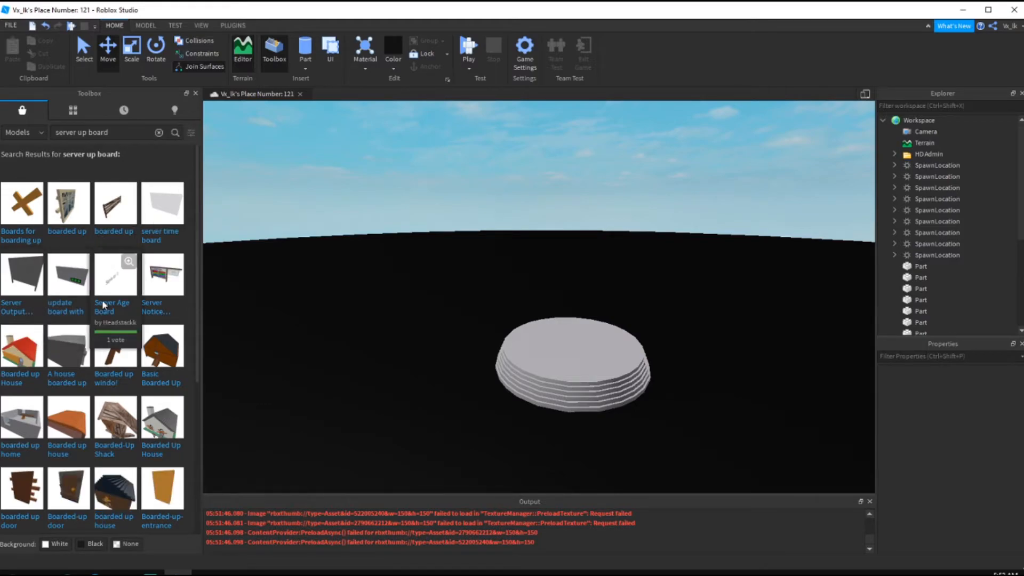
Search the marketplace models for "seconds up board" instead
left_click(88, 134)
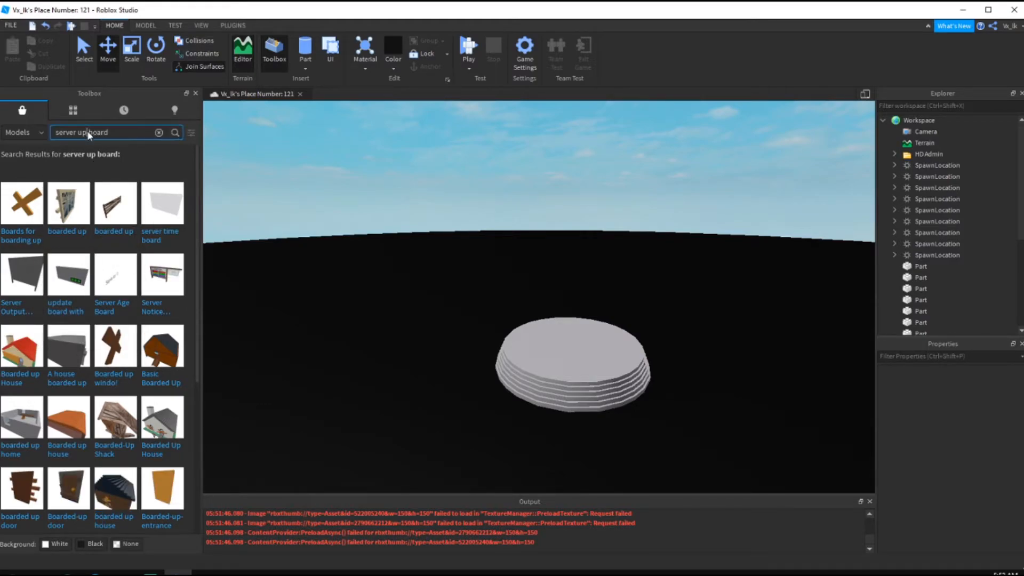
key("BackSpace")
key("BackSpace")
key("BackSpace")
key("BackSpace")
key("BackSpace")
key("BackSpace")
key("BackSpace")
key("BackSpace")
key("BackSpace")
key("BackSpace")
type("seconds up")
key("Return")
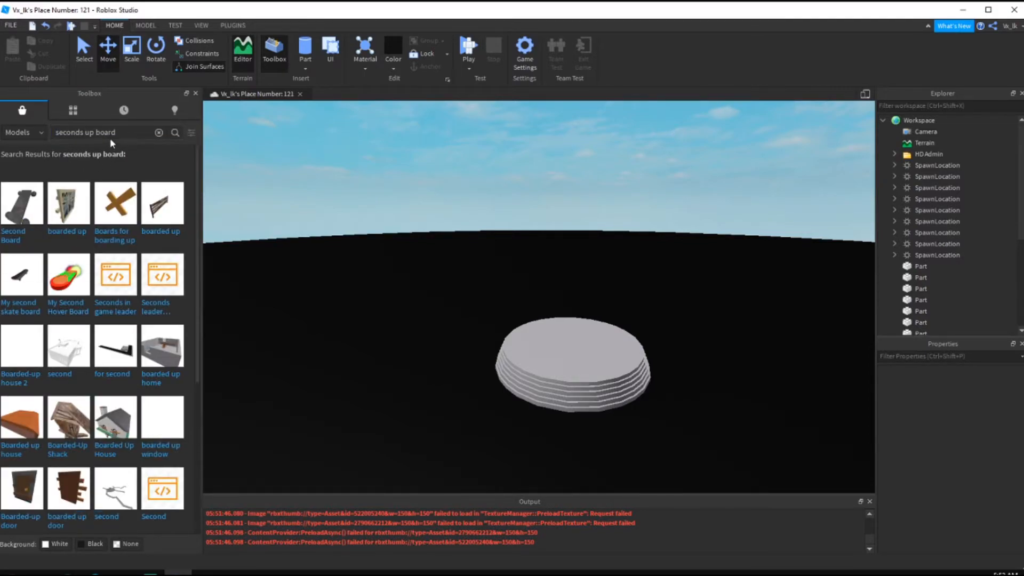
Replace the model search with "server up in seconds" to look for a server uptime board
left_click(111, 136)
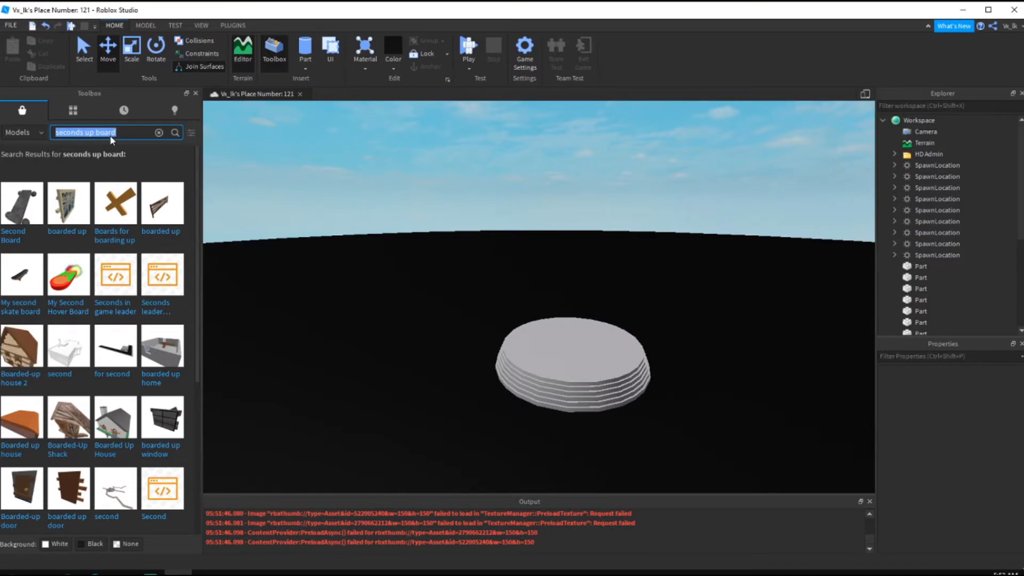
type("server up in seconds")
key("Return")
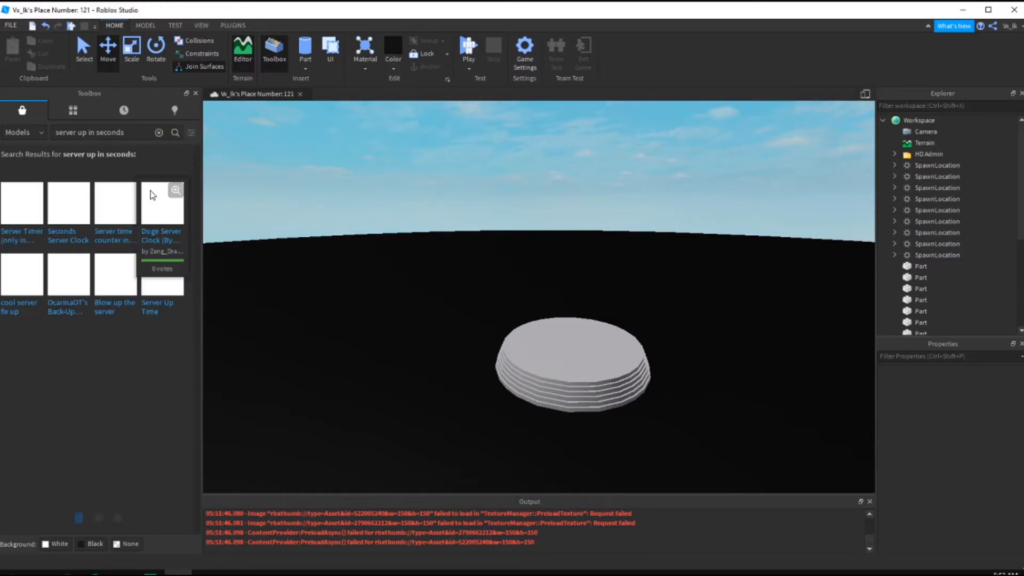
Search the toolbox models for "Server timer" and insert the white "This server has been running for..." sign near the round platform
left_click(138, 131)
type("ser")
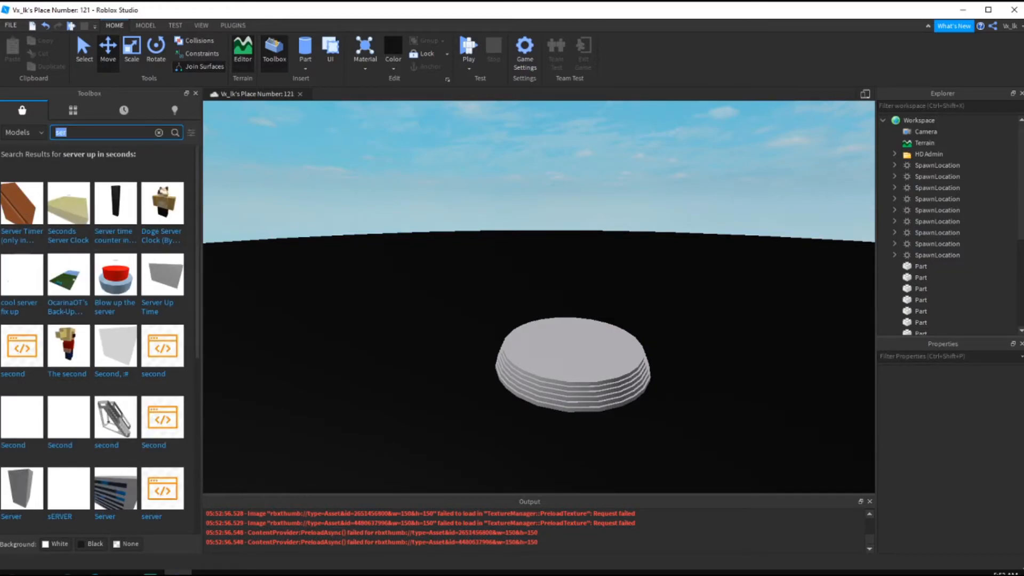
type("ver timer")
key("Return")
scroll(281, 188, "up", 5)
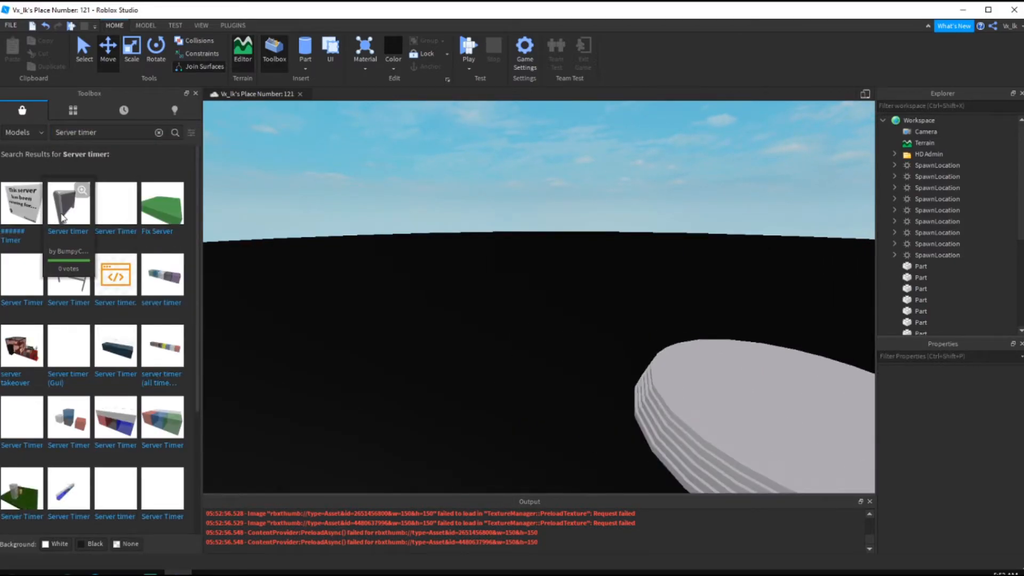
left_click_drag(62, 217, 435, 298)
scroll(443, 304, "up", 5)
scroll(445, 307, "down", 5)
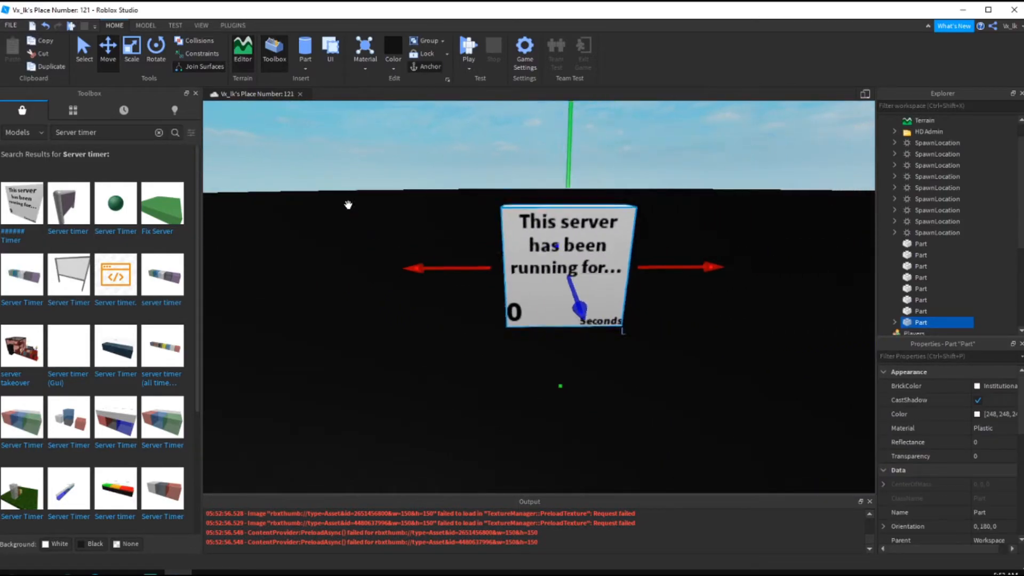
Reposition the white server timer sign so it stands on the baseplate beside the round platform
left_click(131, 38)
right_click_drag(494, 247, 519, 258)
scroll(555, 260, "up", 1)
left_click_drag(554, 261, 623, 279)
scroll(623, 280, "down", 4)
left_click(104, 54)
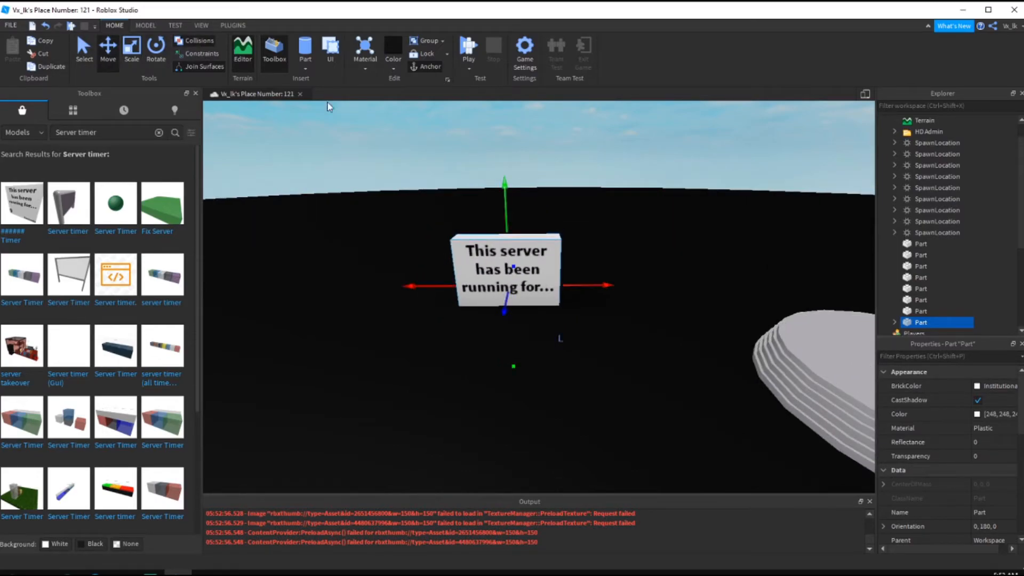
scroll(511, 155, "down", 3)
left_click_drag(515, 183, 517, 236)
scroll(517, 236, "up", 1)
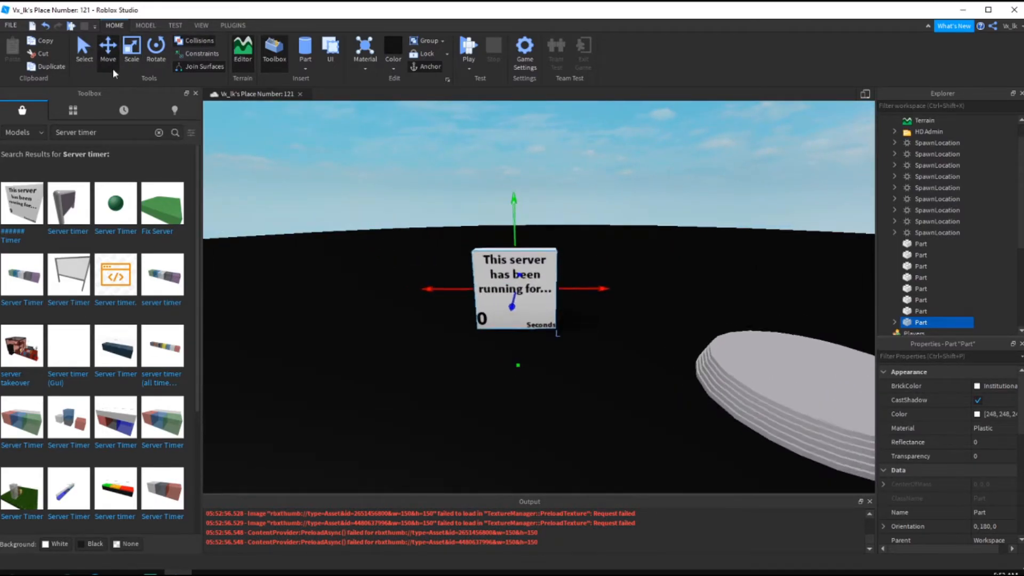
Play-test the place to check the white server timer sign
left_click(469, 47)
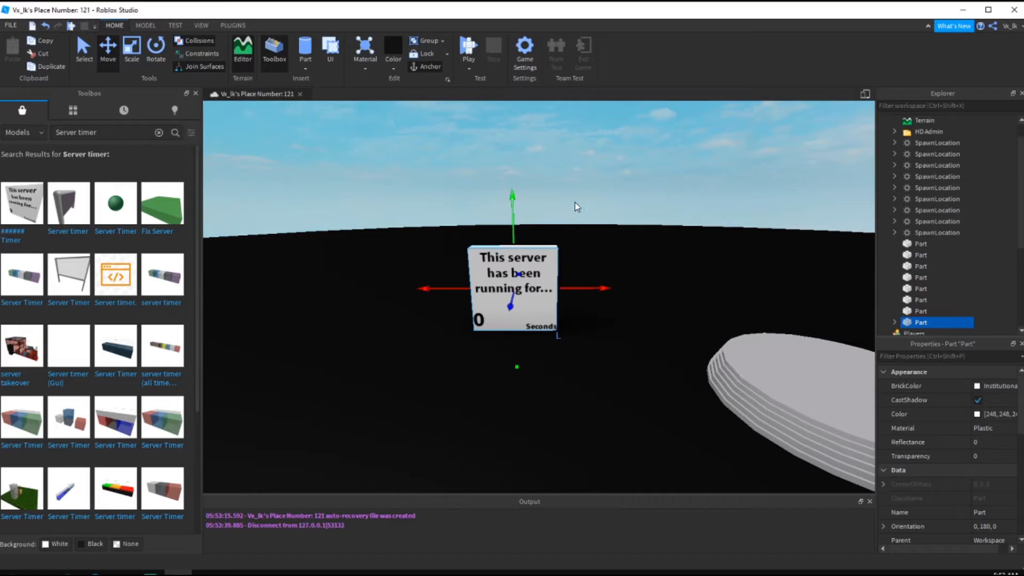
left_click(577, 201)
scroll(949, 208, "up", 1)
left_click(895, 154)
left_click(896, 154)
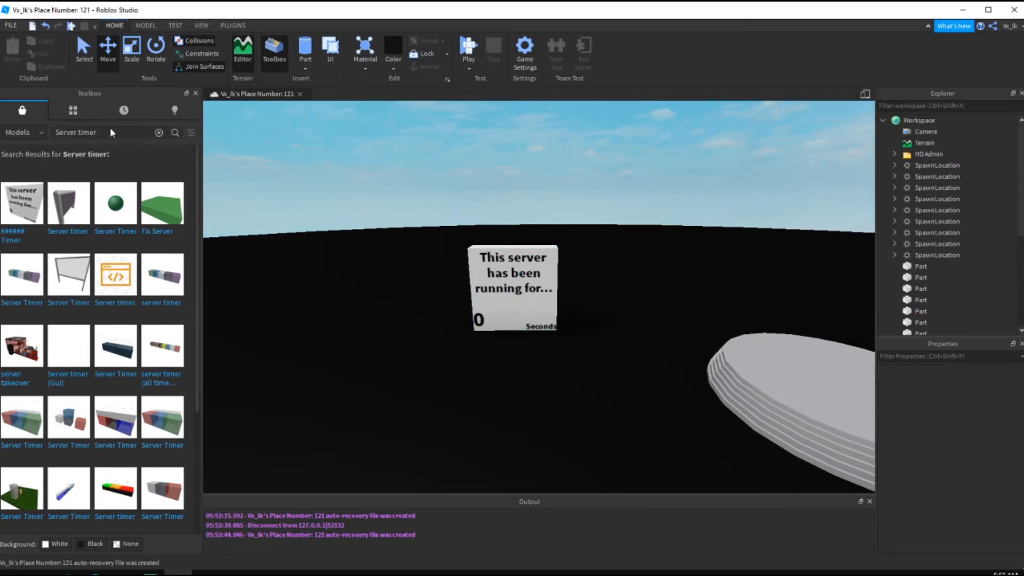
Browse the saved models in the toolbox's My Models inventory
left_click(21, 106)
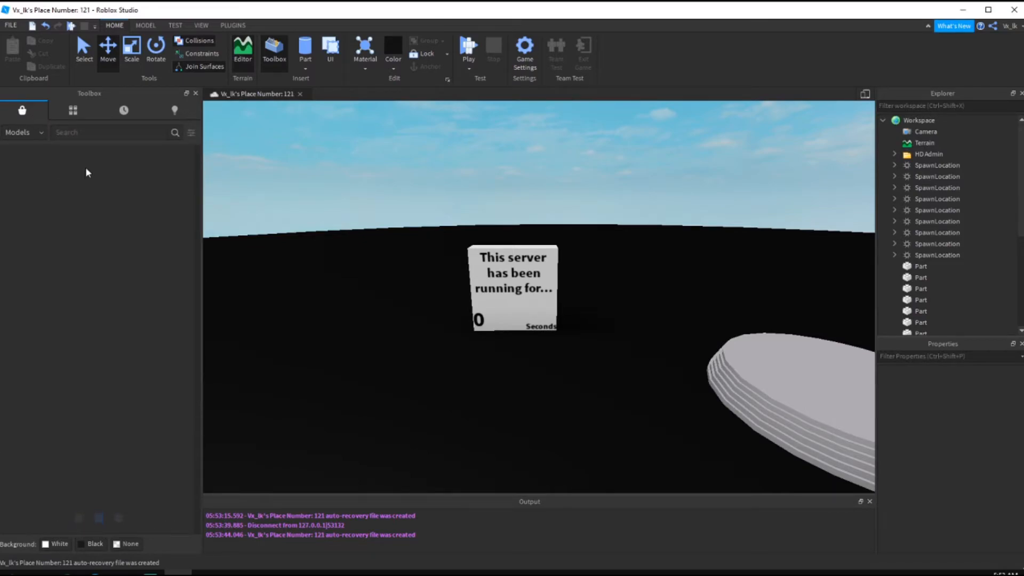
left_click(73, 111)
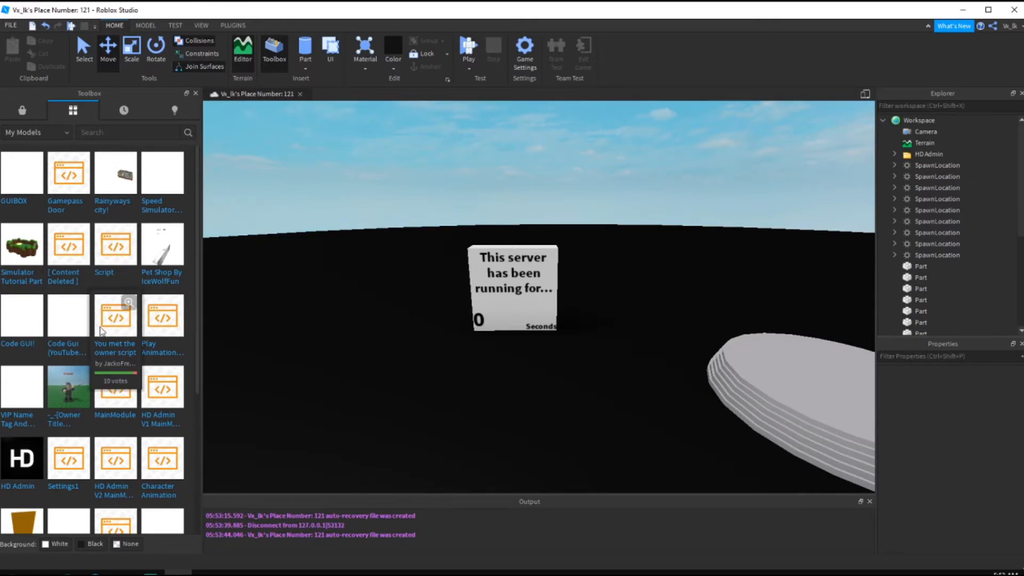
scroll(142, 412, "down", 3)
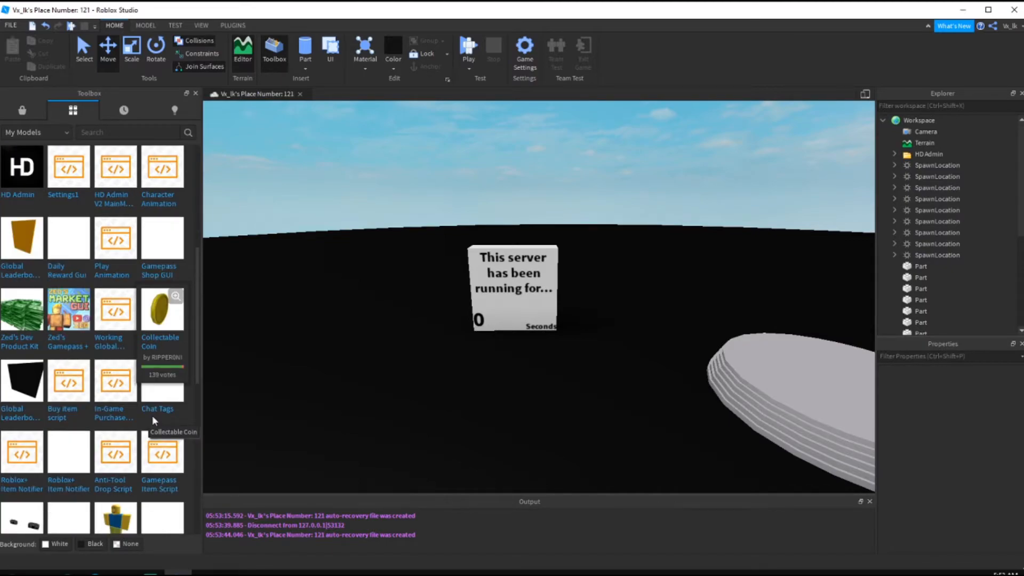
scroll(152, 415, "up", 3)
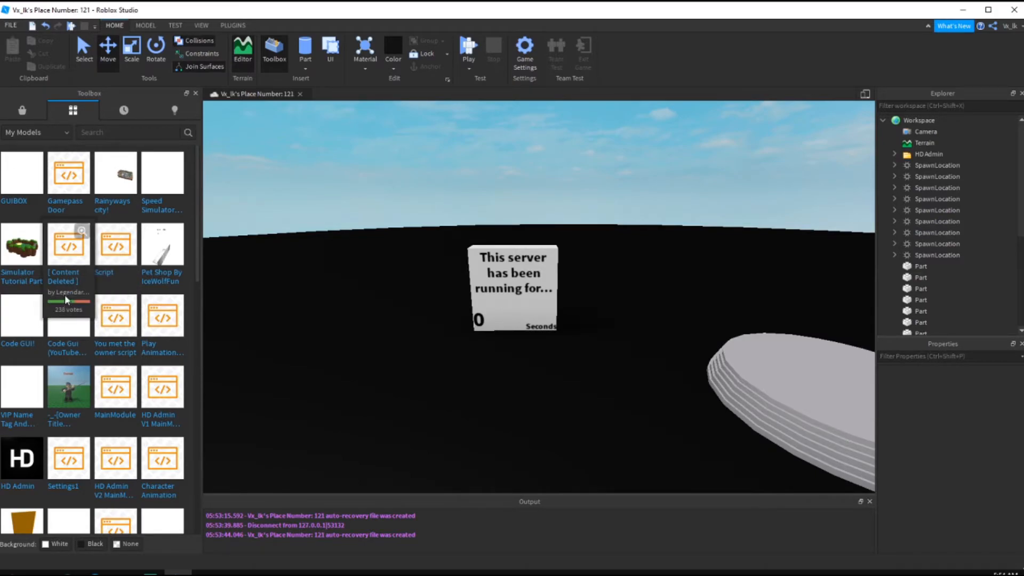
Search the toolbox marketplace models for "rainbow nametags"
left_click(30, 113)
left_click(79, 135)
type("rainbow nametags")
key("Return")
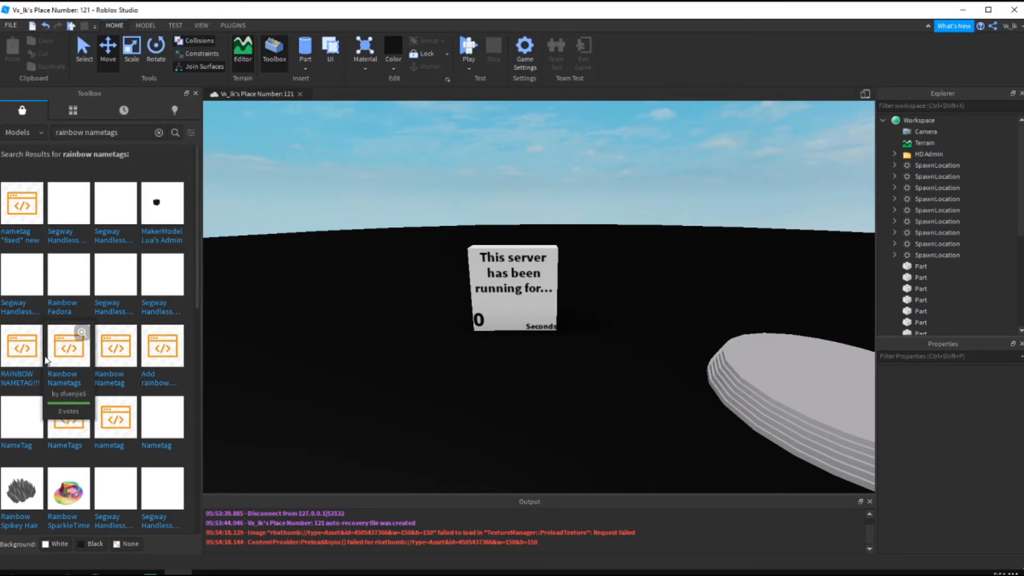
Insert the Script item from My Models to inspect its code, and delete it from the Workspace
left_click(82, 115)
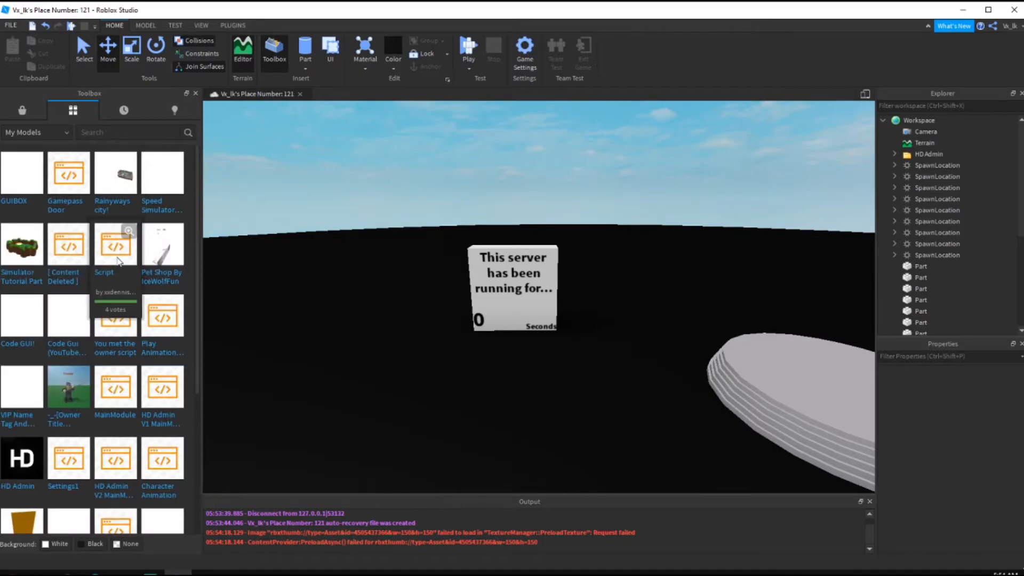
left_click(118, 260)
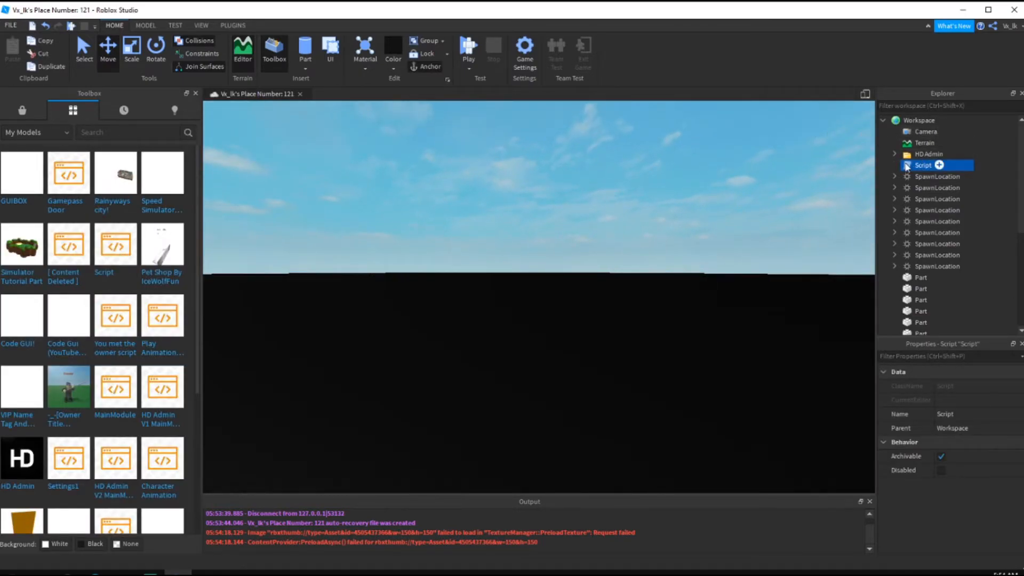
double_click(906, 167)
left_click(340, 94)
key("Delete")
right_click_drag(661, 214, 473, 235)
scroll(474, 235, "down", 5)
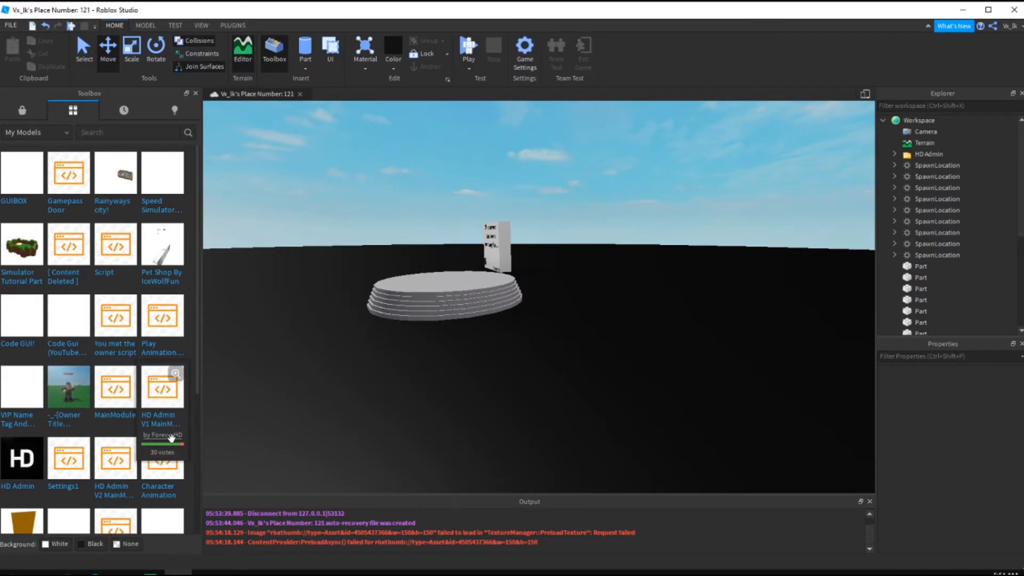
Search My Models for "rainbow" and clear the search
left_click(107, 131)
type("rainbow")
key("Return")
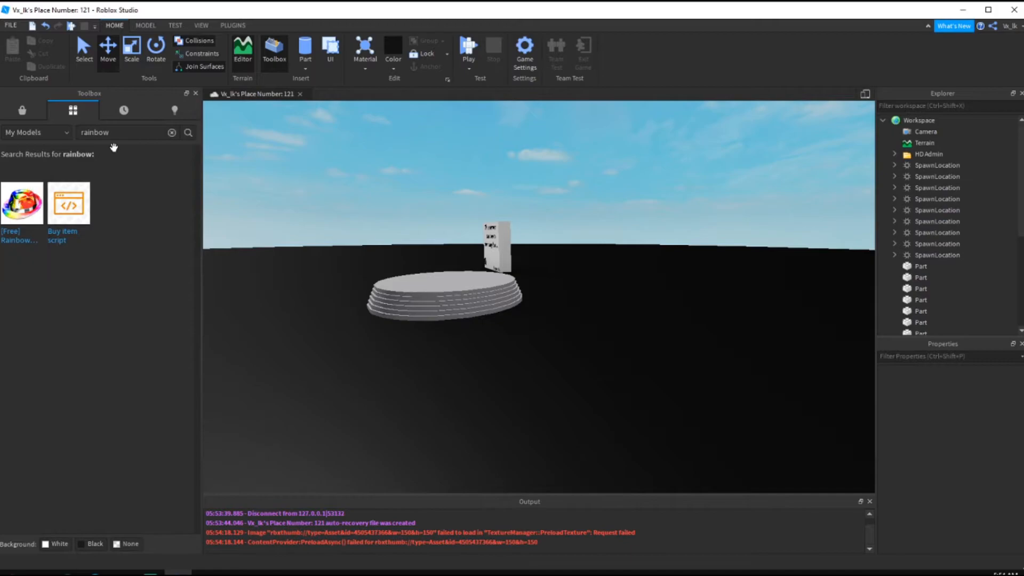
double_click(140, 132)
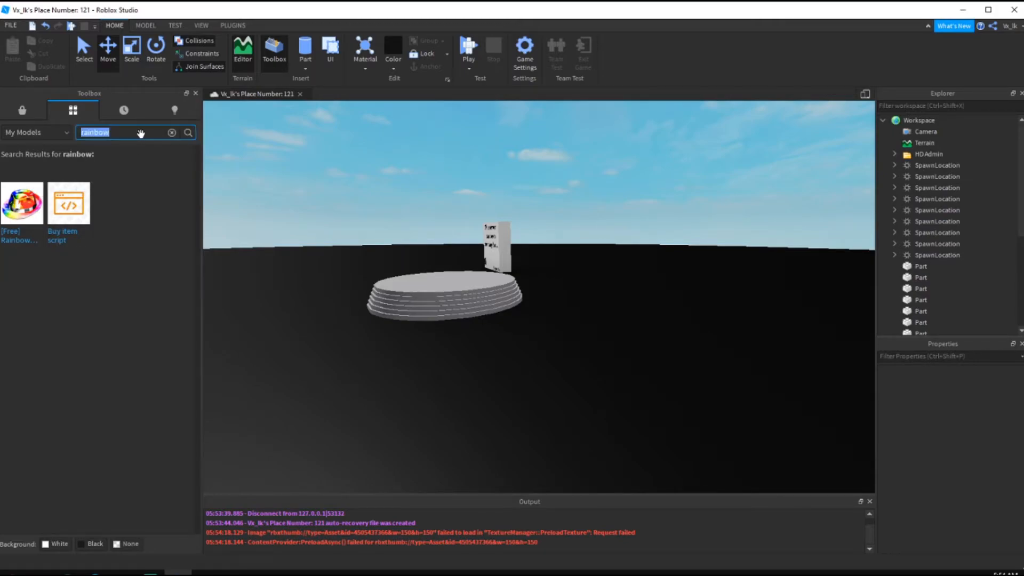
key("BackSpace")
Try inserting the [Content Deleted] model from My Models and undo the insertion
right_click_drag(321, 254, 373, 299)
key("a")
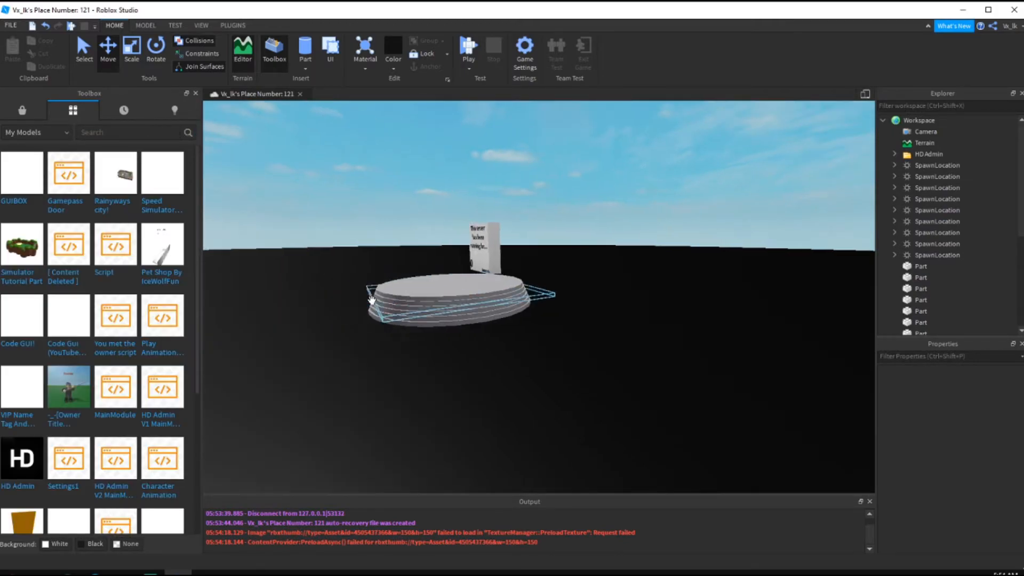
left_click(72, 257)
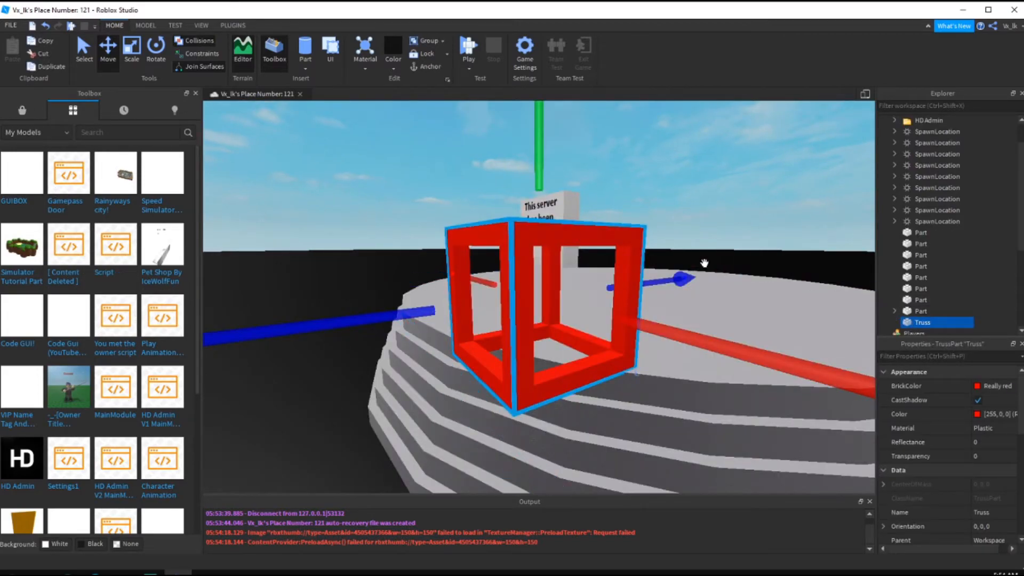
scroll(678, 259, "down", 8)
key("ctrl+z")
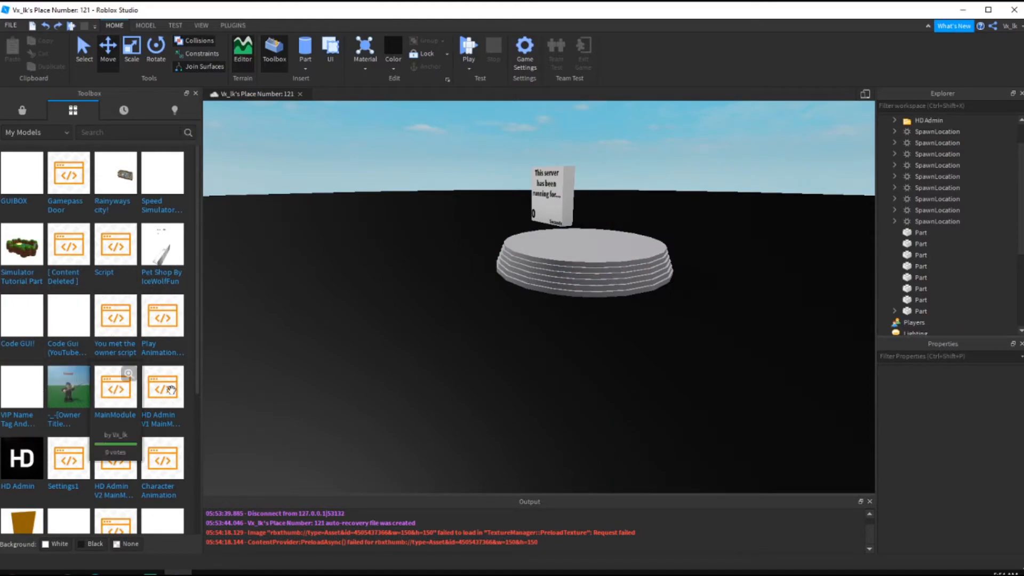
scroll(290, 373, "down", 6)
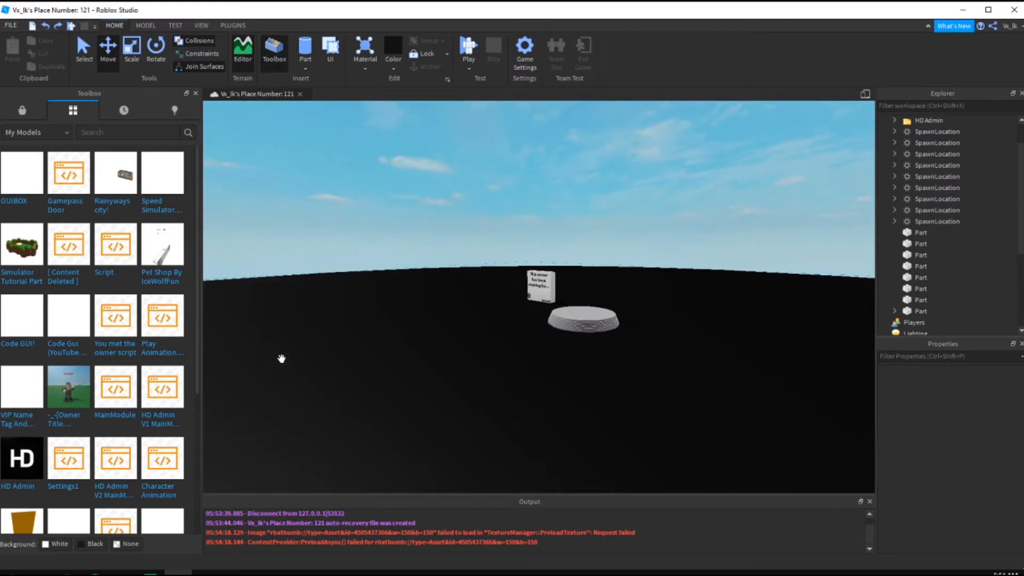
scroll(282, 358, "up", 5)
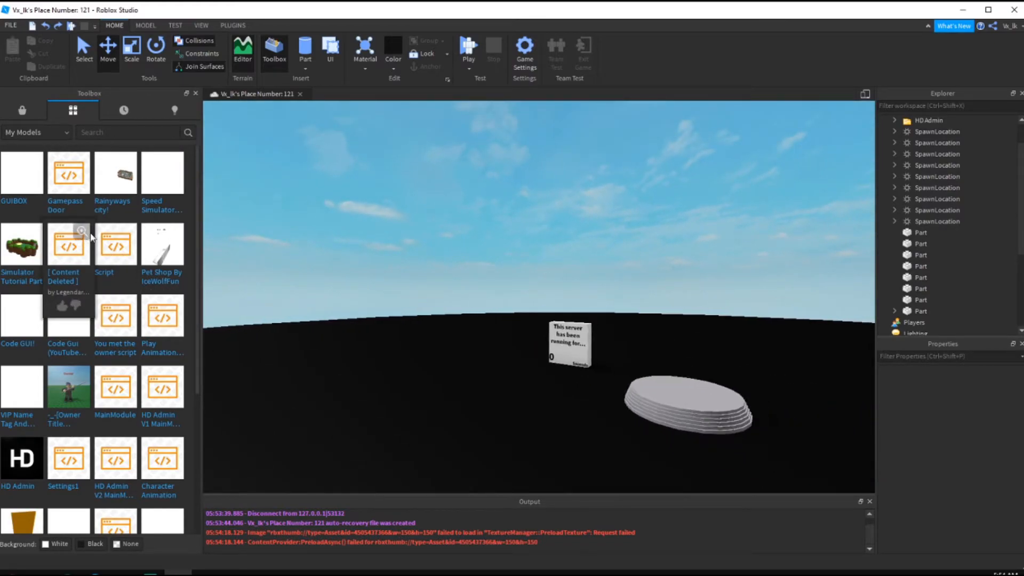
key("s")
key("a")
key("d")
key("w")
key("a")
key("d")
key("a")
key("d")
key("a")
key("a")
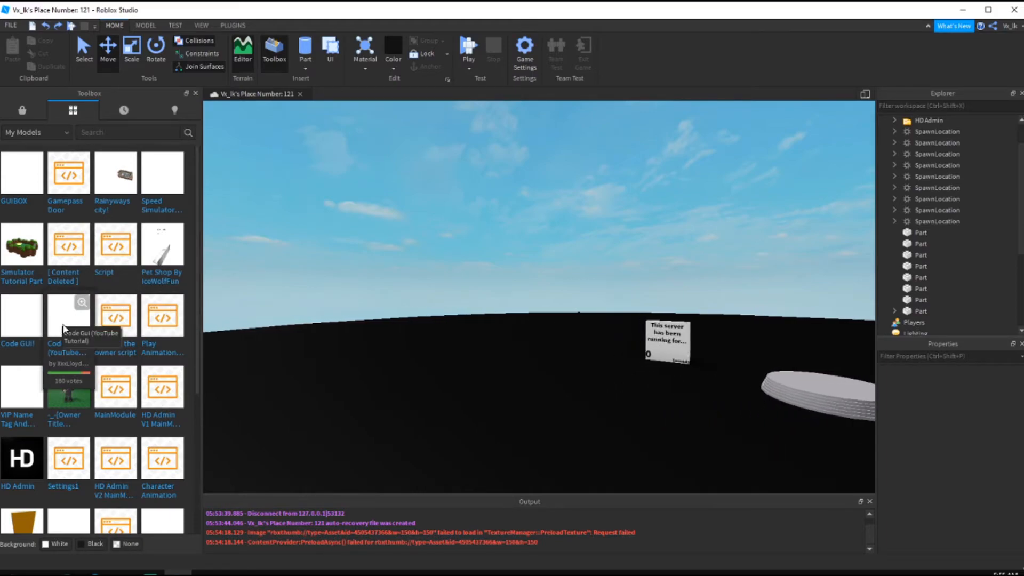
key("d")
key("a")
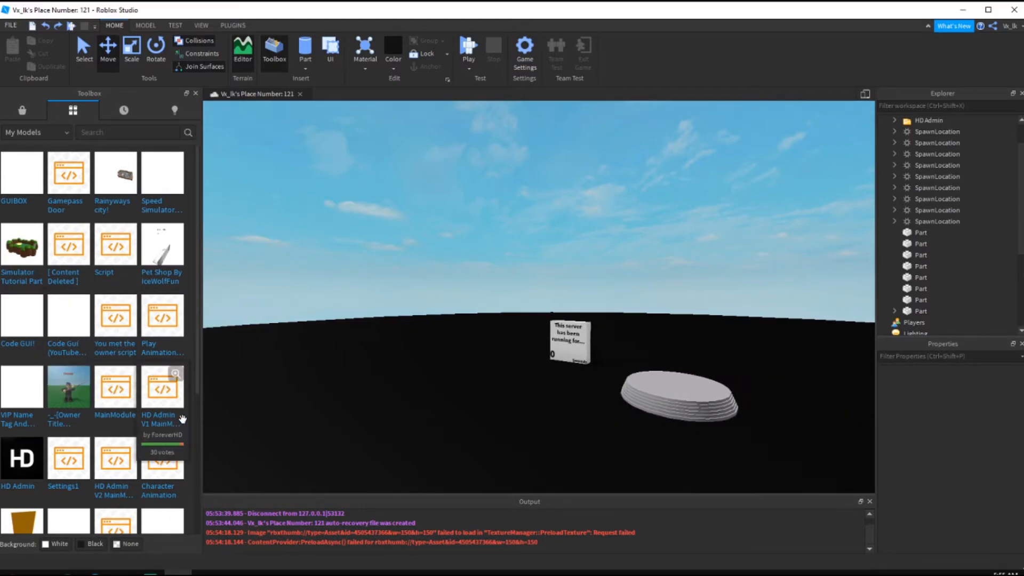
key("d")
key("a")
Look through the My Models list for further items to add to the place
scroll(144, 449, "down", 3)
key("d")
key("a")
key("d")
scroll(152, 480, "down", 3)
key("a")
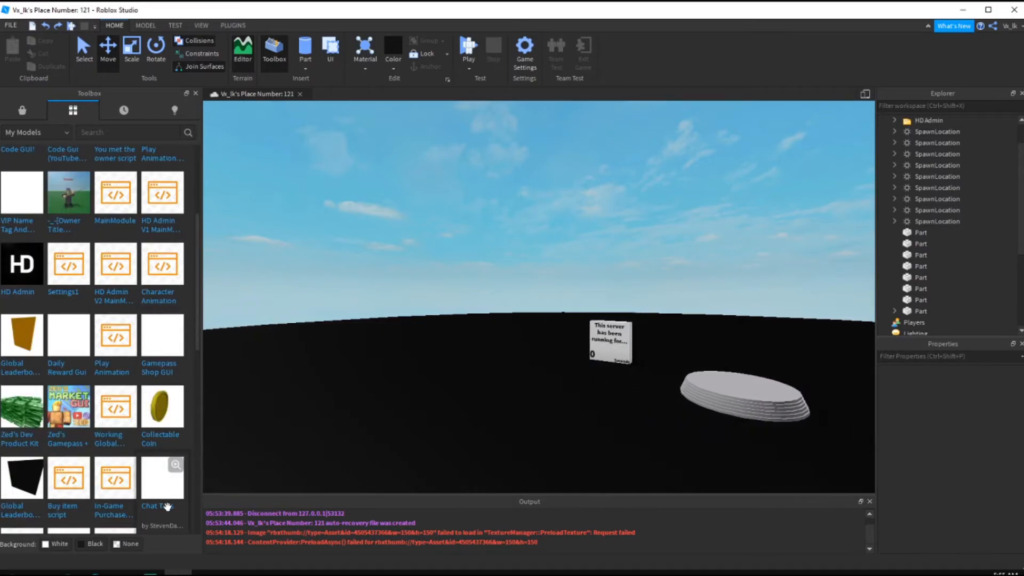
scroll(157, 497, "down", 3)
key("d")
key("a")
scroll(162, 393, "up", 5)
key("a")
key("d")
key("a")
key("d")
scroll(169, 424, "down", 3)
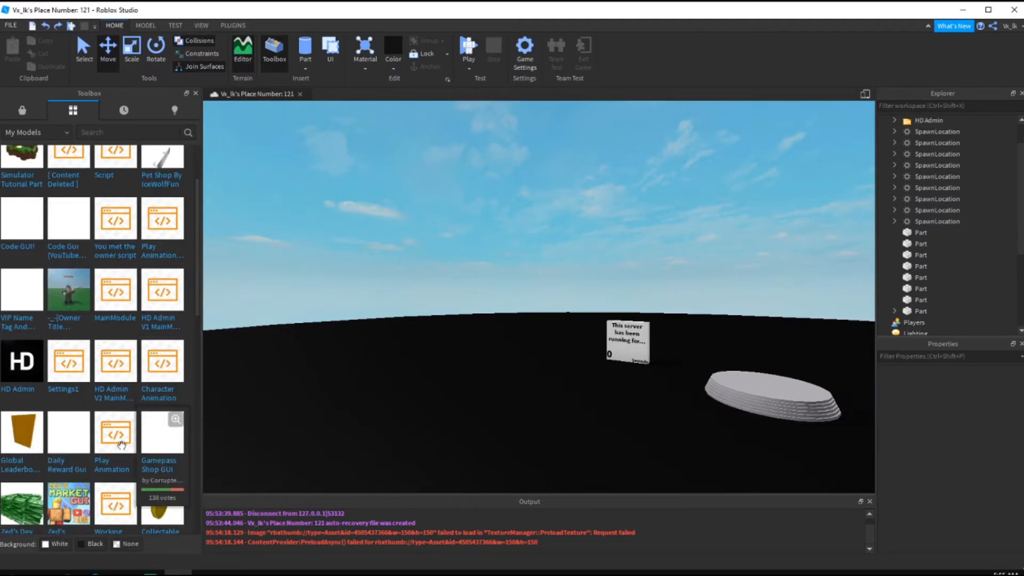
scroll(127, 383, "up", 3)
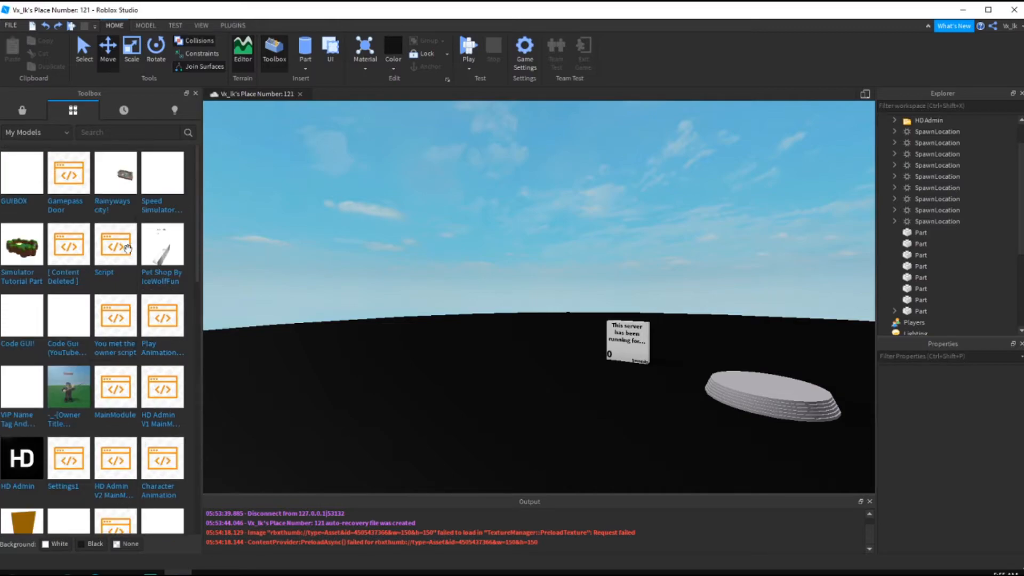
key("a")
Search the toolbox marketplace models for "chat tags"
left_click(22, 109)
left_click(104, 134)
type("cha")
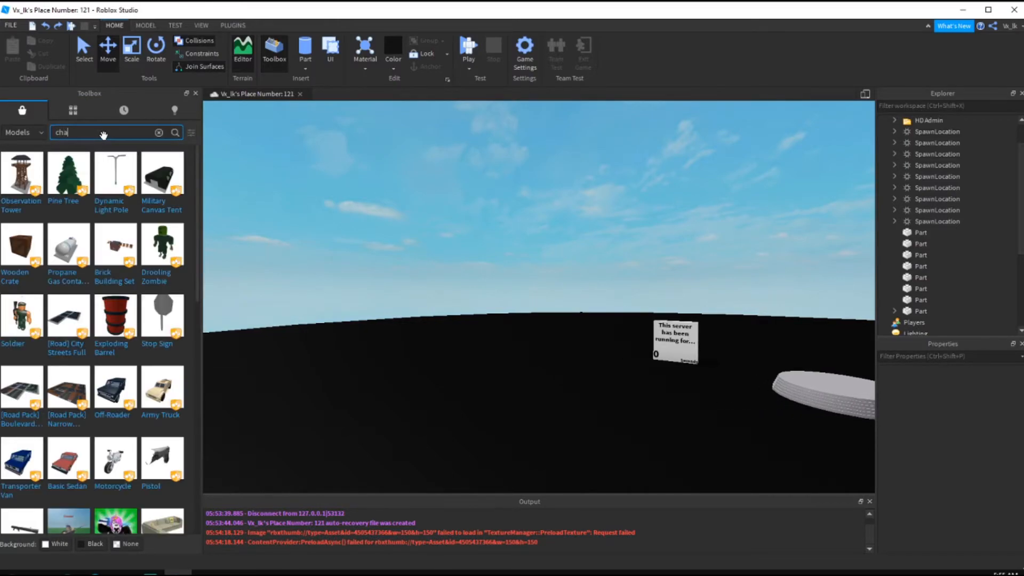
type("t tags")
key("Return")
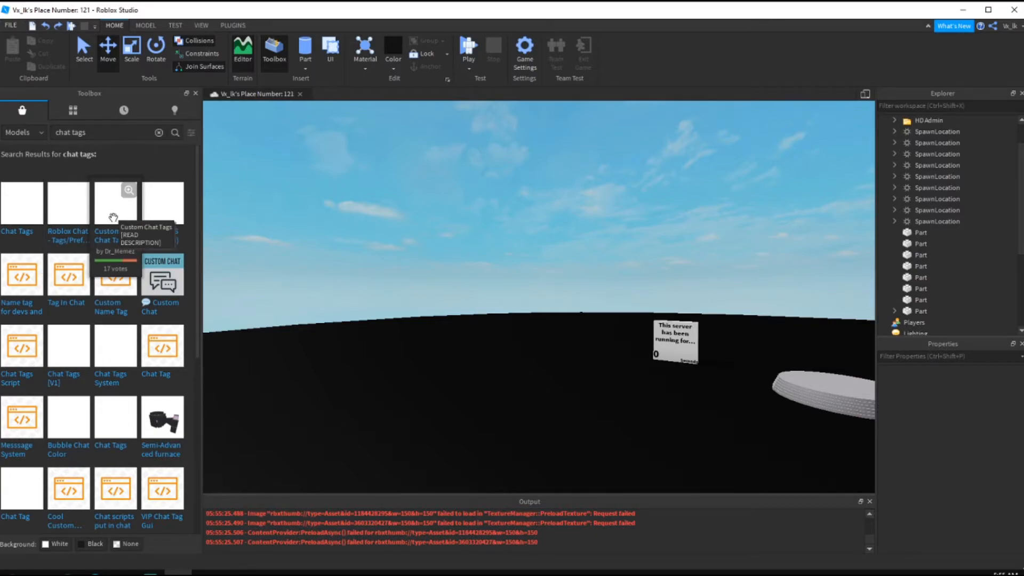
Paste in the Gamepass Button! model and set it on the baseplate away from the round platform
left_click(13, 572)
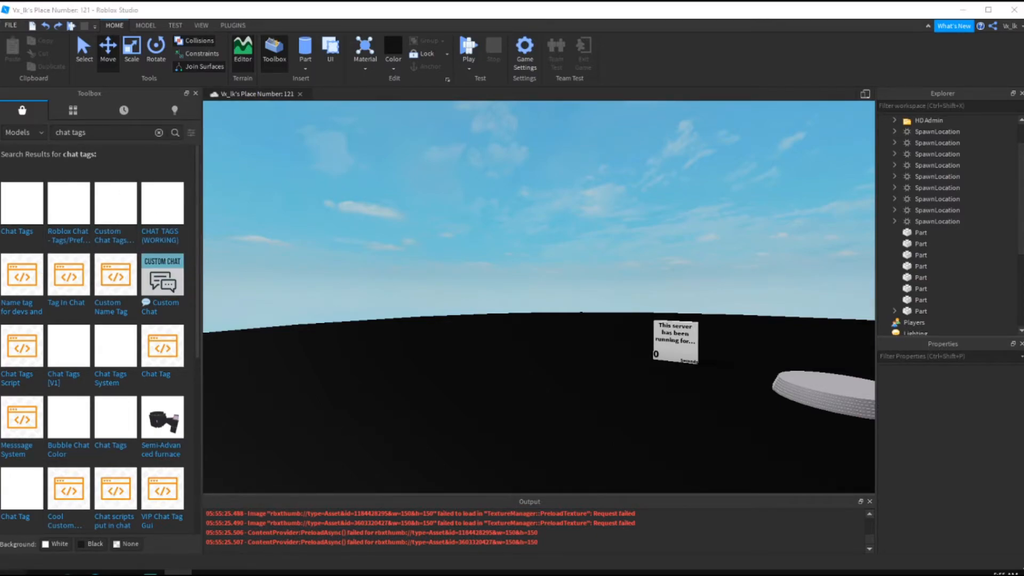
left_click(295, 76)
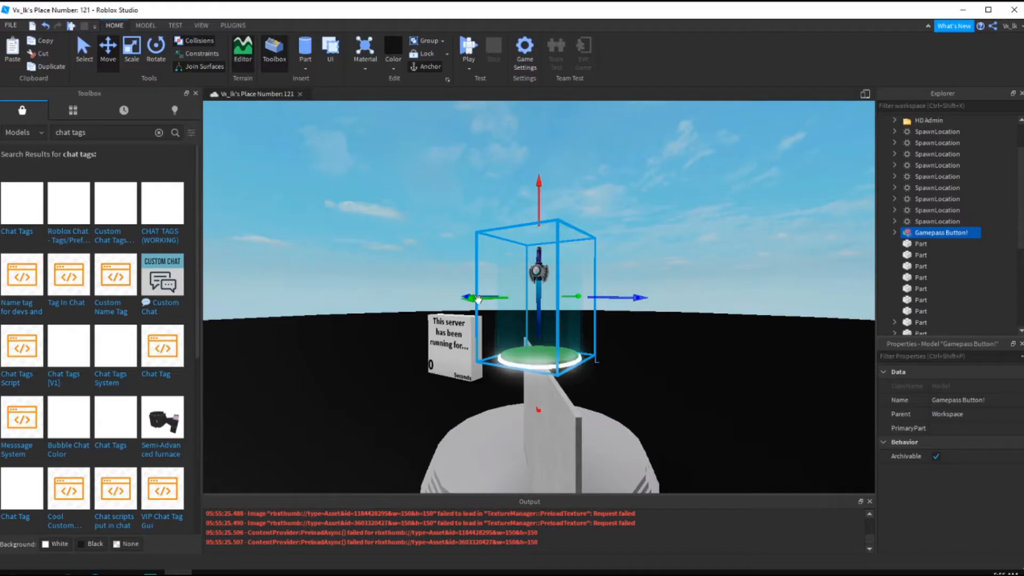
scroll(533, 303, "down", 5)
left_click_drag(534, 303, 336, 421)
scroll(530, 389, "up", 4)
Delete the white server timer sign and move the gray concrete server timer sign behind the round platform
left_click(535, 292)
key("Delete")
left_click_drag(612, 397, 496, 295)
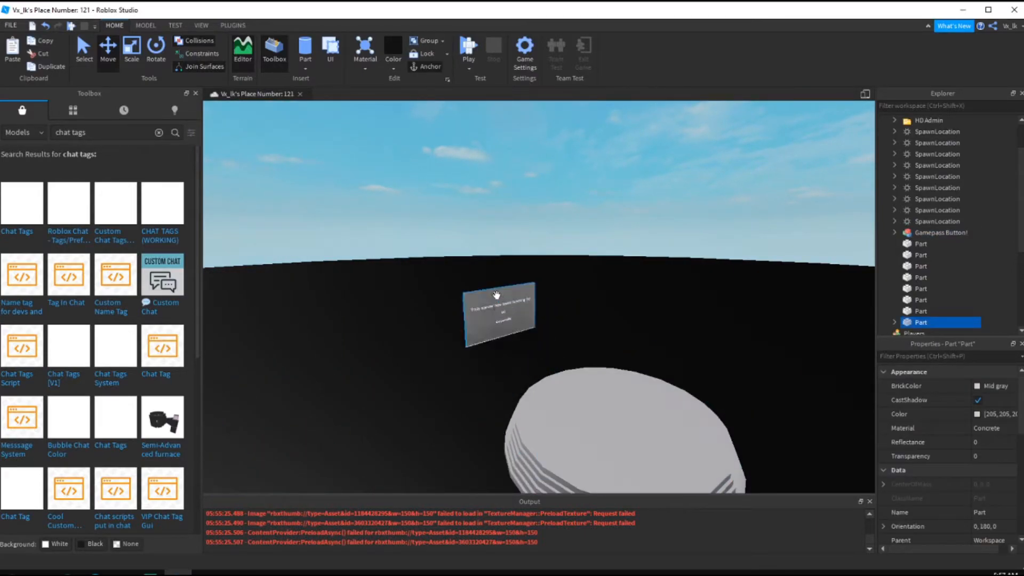
left_click(393, 154)
Open the Configuration module script inside the Workspace's Chat folder
scroll(519, 208, "up", 4)
right_click_drag(519, 208, 545, 376)
key("s")
key("a")
key("w")
key("s")
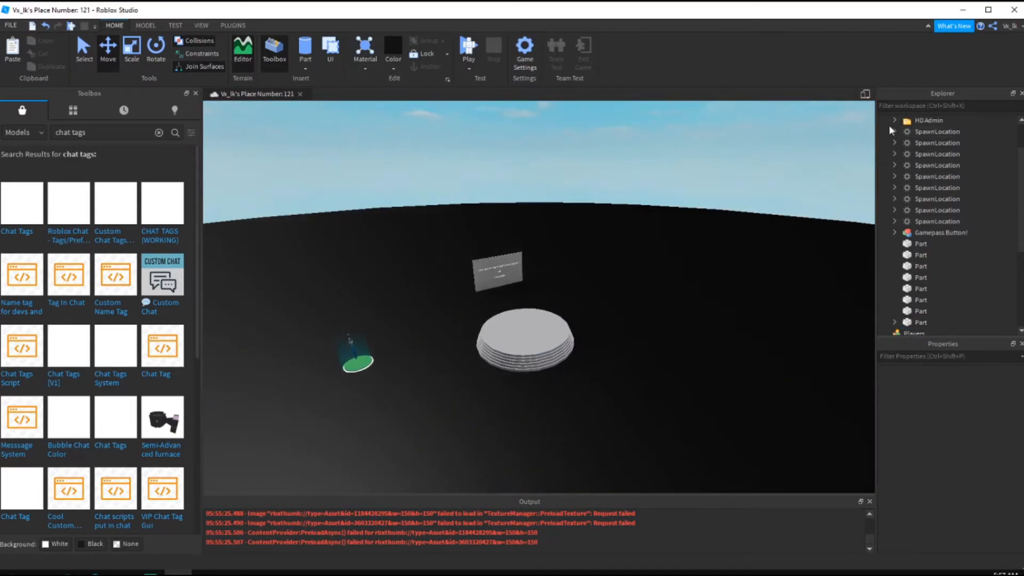
scroll(938, 139, "up", 2)
left_click(894, 154)
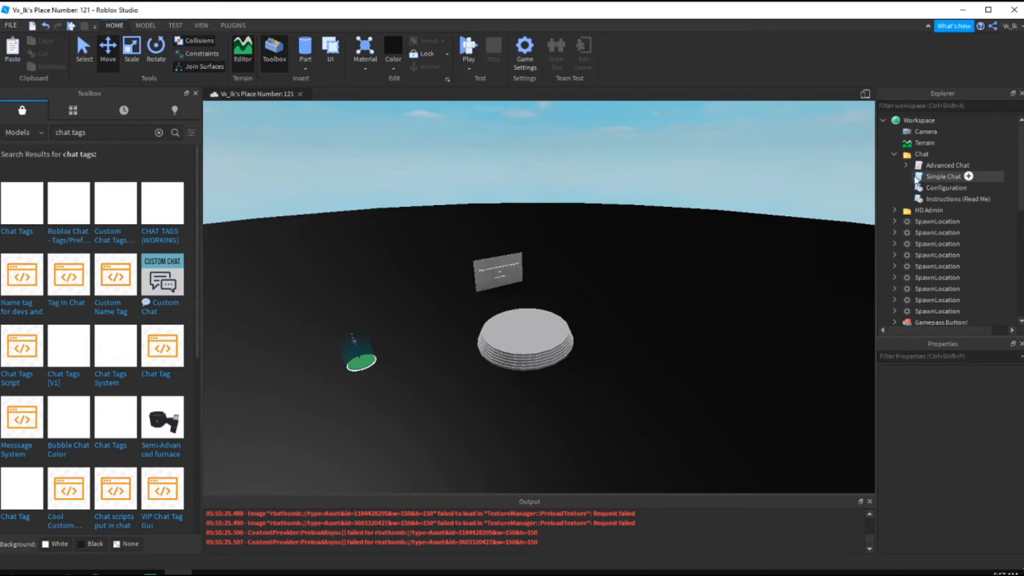
double_click(944, 188)
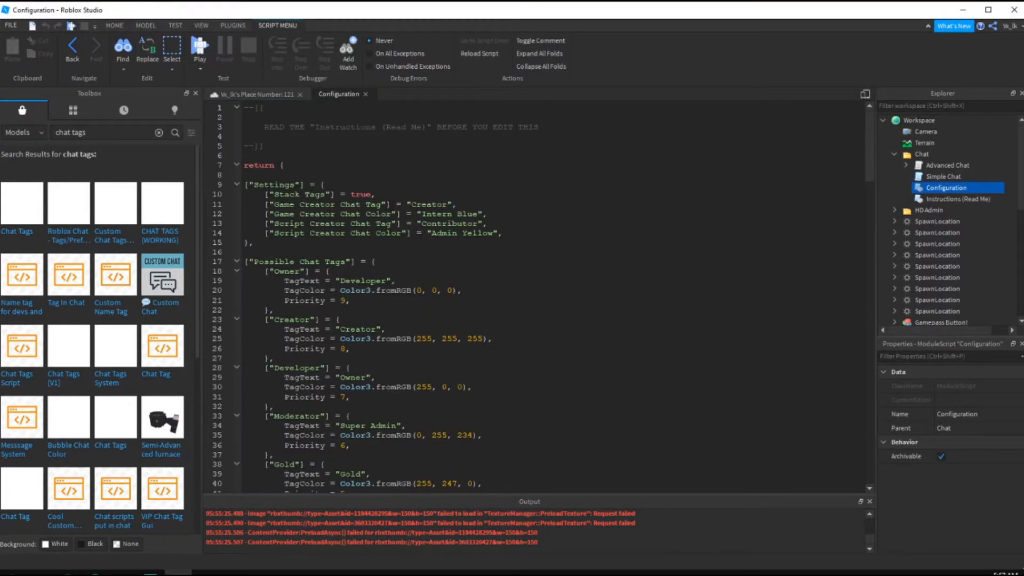
Review the Configuration script from Settings and Possible Chat Tags through the assigned group tags to the GamePasses section
scroll(534, 293, "down", 4)
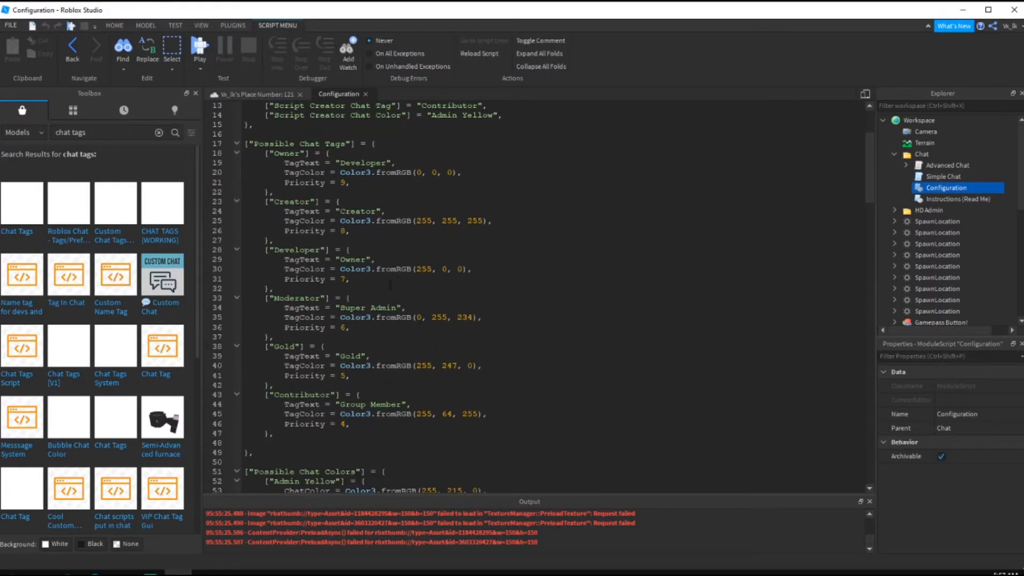
scroll(390, 285, "up", 3)
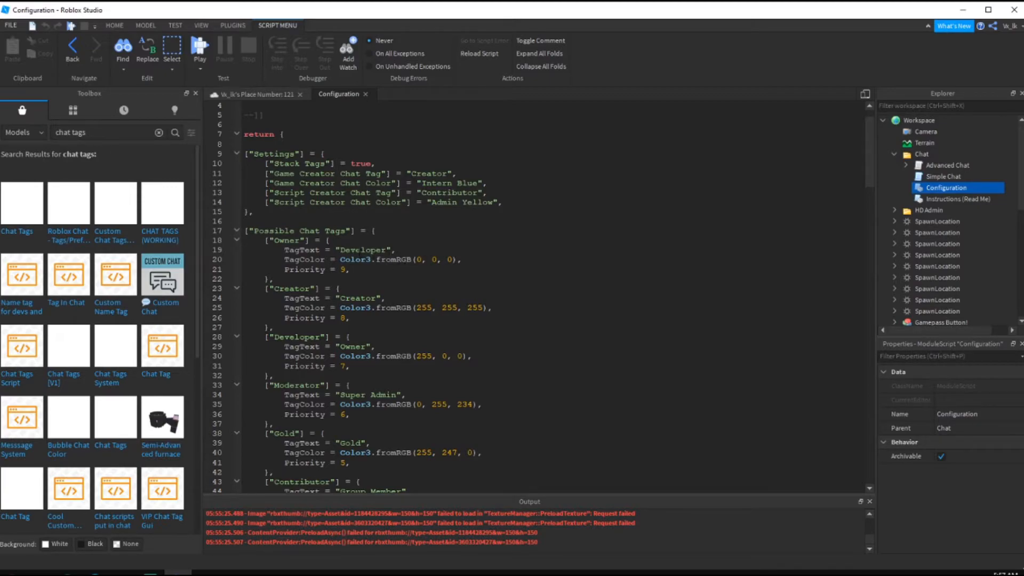
scroll(356, 260, "down", 1)
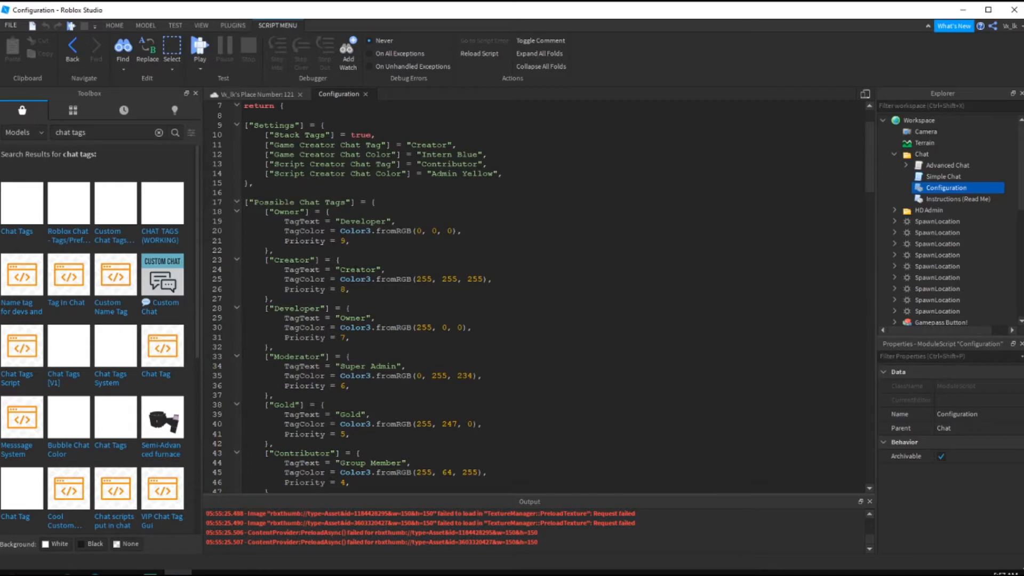
scroll(361, 270, "down", 1)
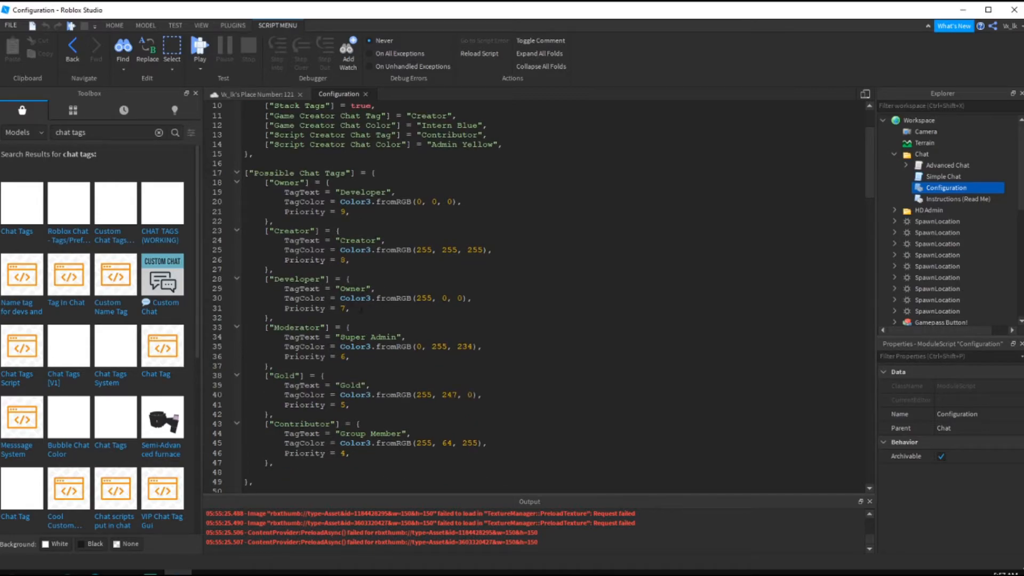
scroll(360, 374, "down", 3)
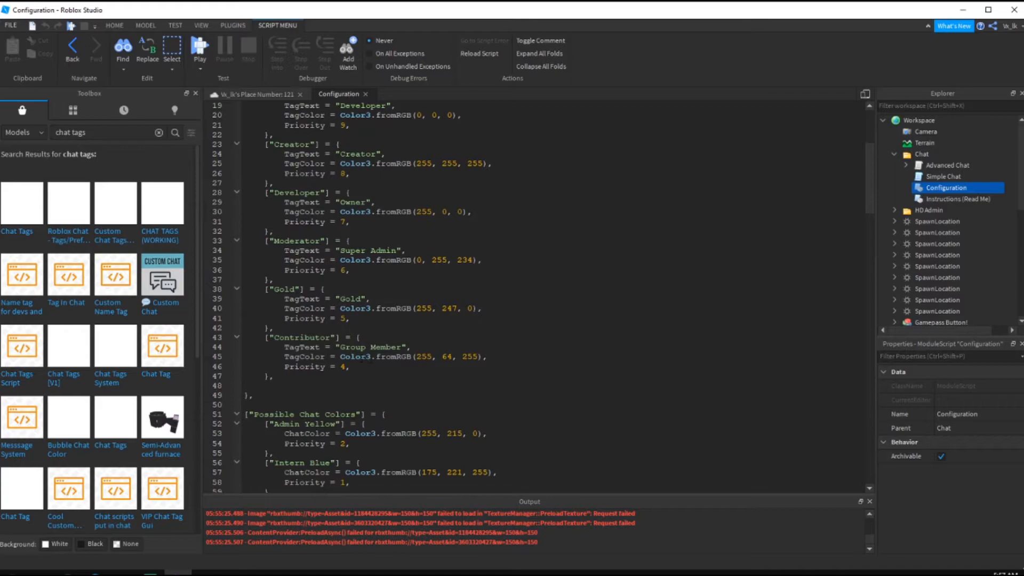
scroll(533, 296, "down", 2)
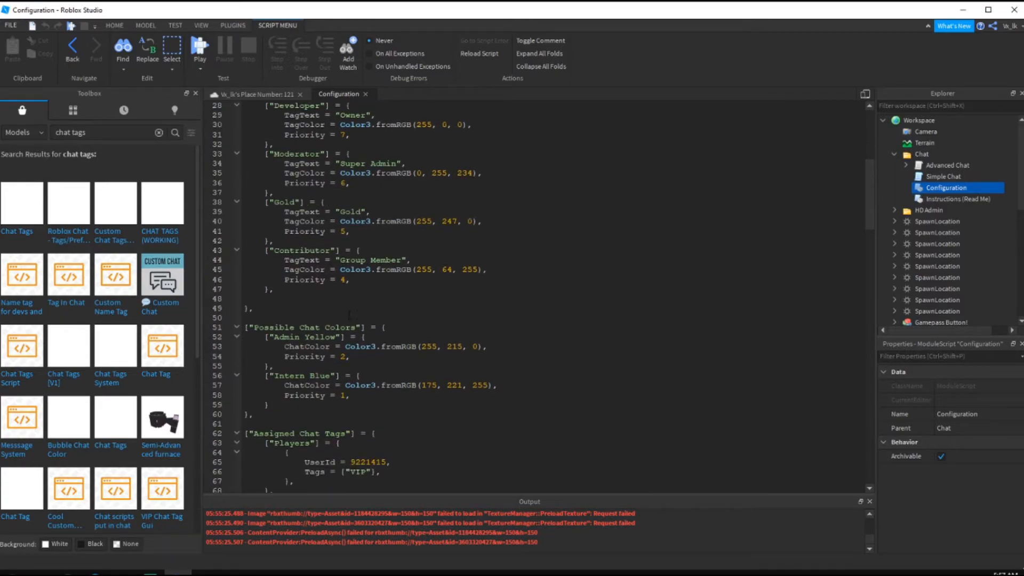
scroll(349, 313, "down", 3)
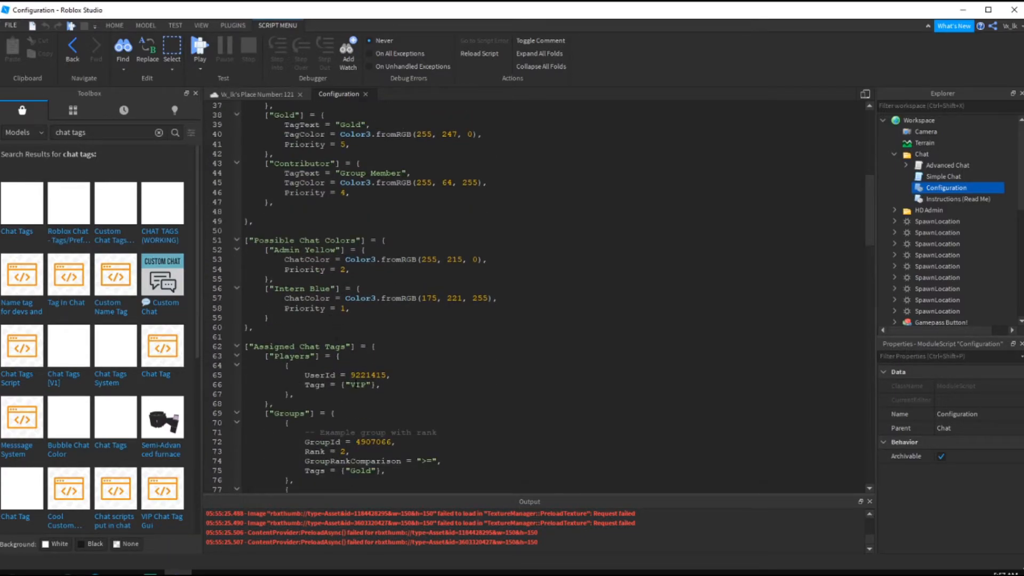
scroll(358, 374, "down", 6)
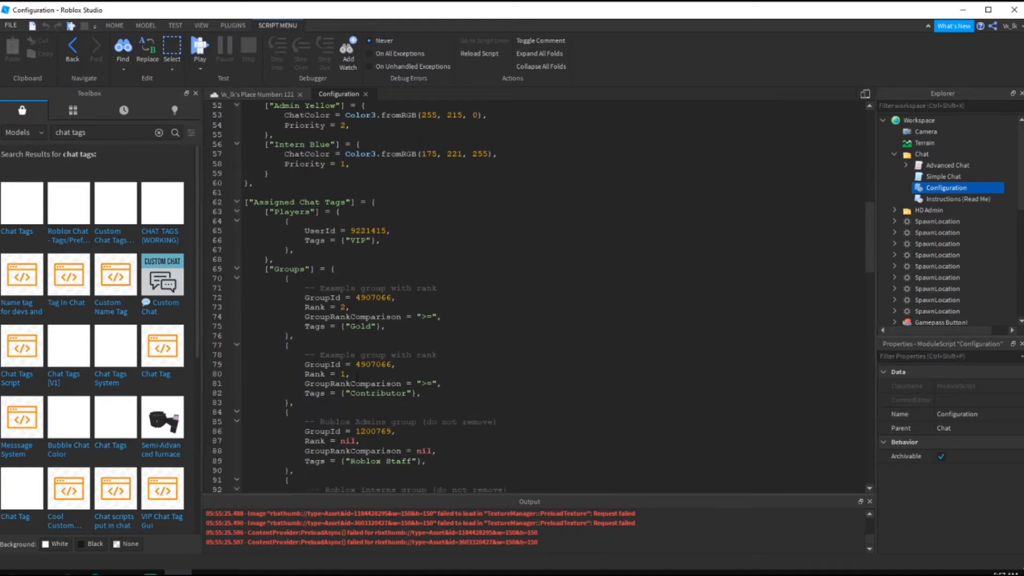
scroll(357, 374, "down", 11)
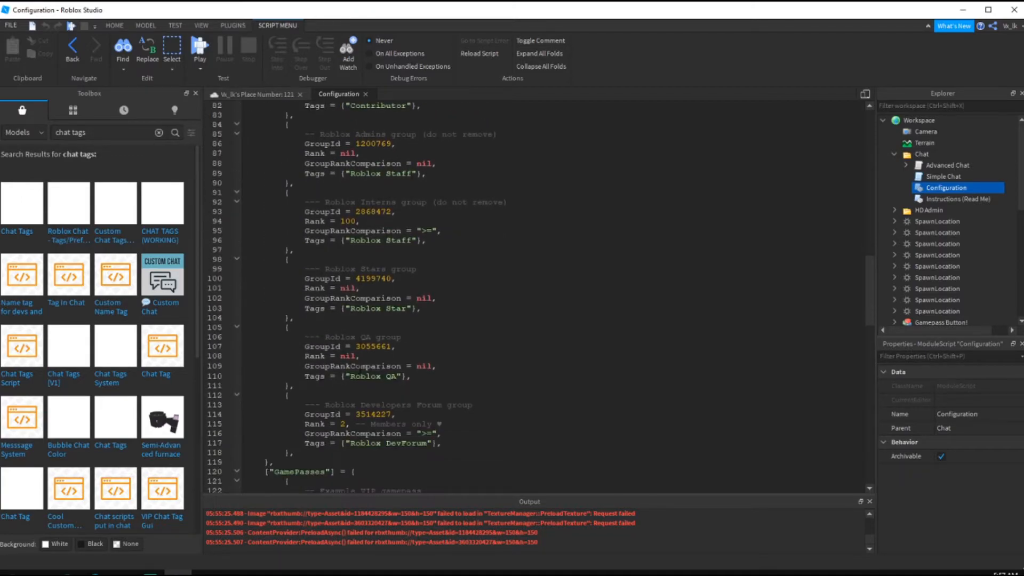
scroll(357, 373, "down", 3)
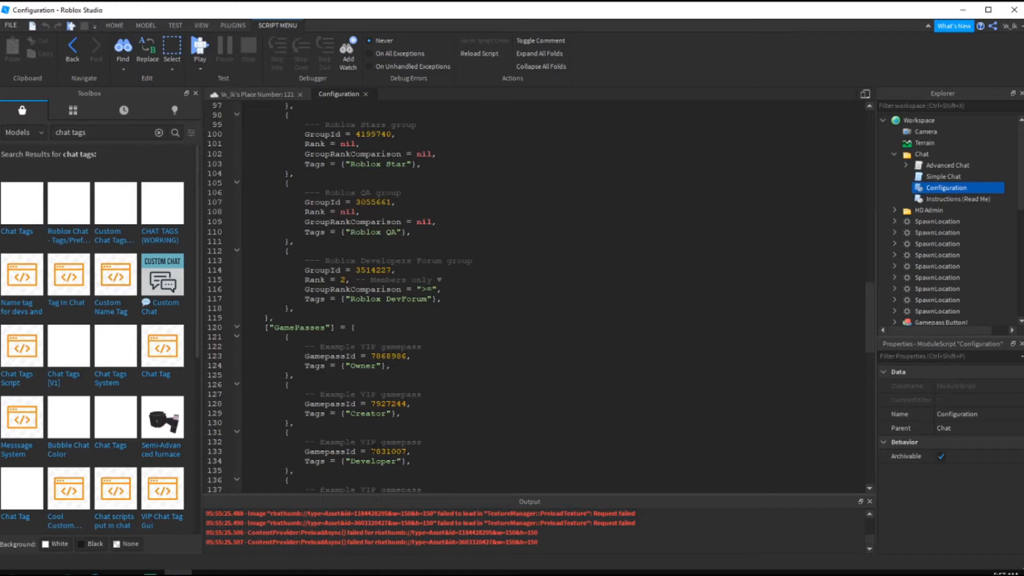
Examine the GamepassId and Tags values of the Developer entry in the GamePasses section
left_click_drag(371, 451, 412, 452)
left_click(379, 464)
double_click(386, 451)
left_click(387, 450)
double_click(389, 451)
left_click(399, 452)
double_click(389, 451)
double_click(373, 460)
scroll(374, 460, "down", 3)
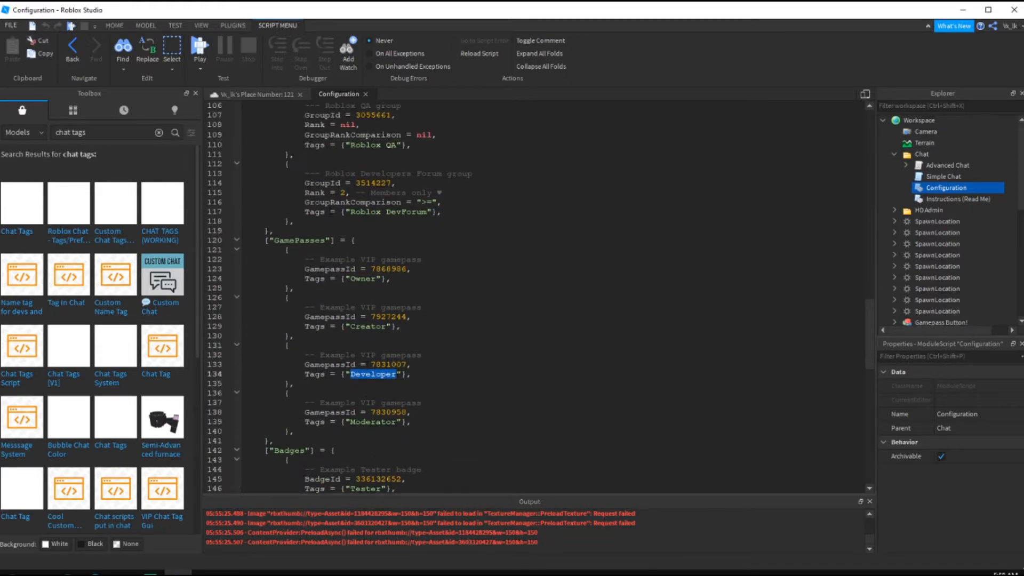
left_click(365, 94)
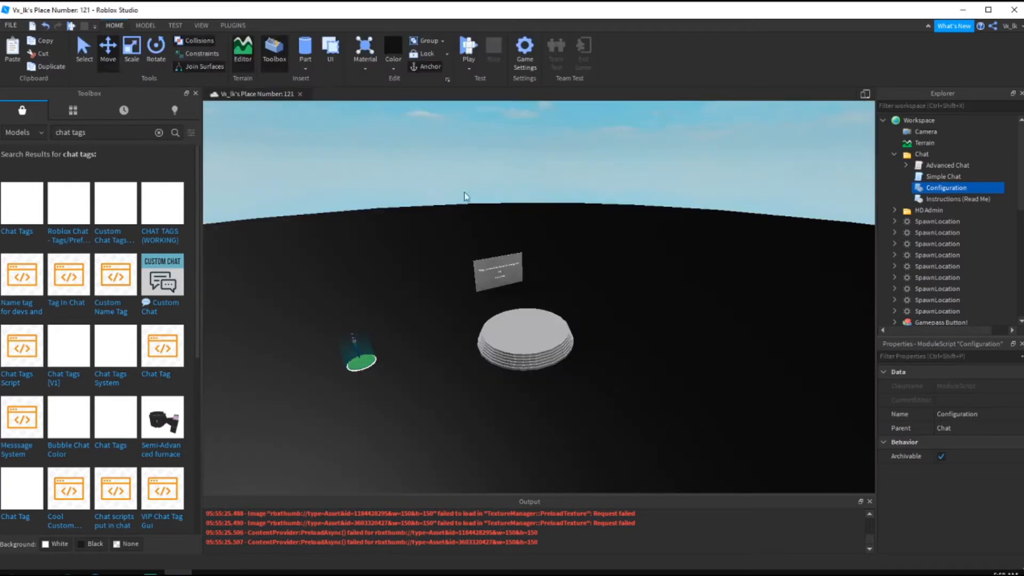
left_click(894, 154)
left_click_drag(590, 198, 599, 236)
right_click_drag(599, 235, 612, 229)
key("ctrl+z")
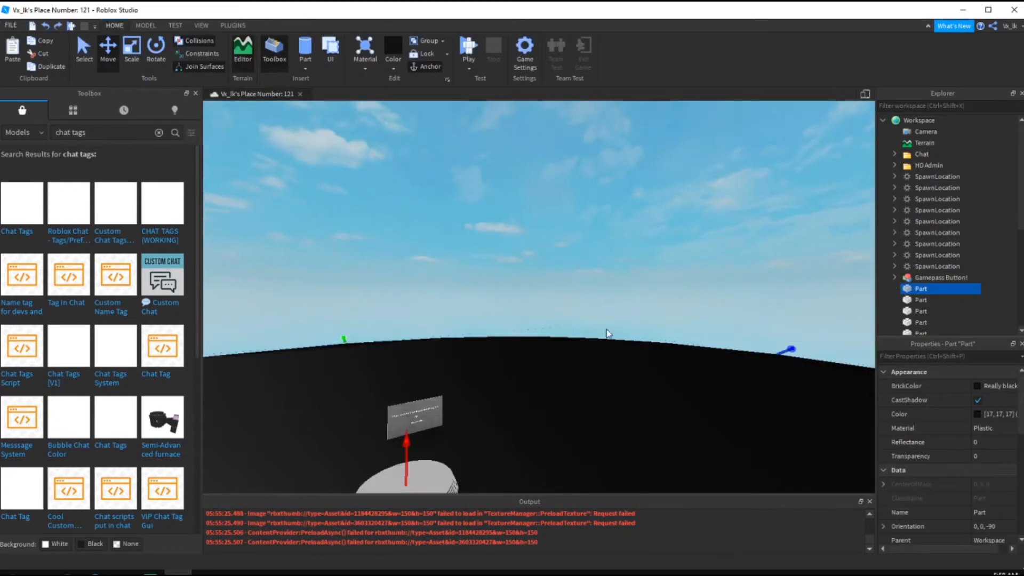
Reopen the Configuration script in the Chat folder and review its Badges, Teams and Assigned Chat Colors sections
left_click(894, 155)
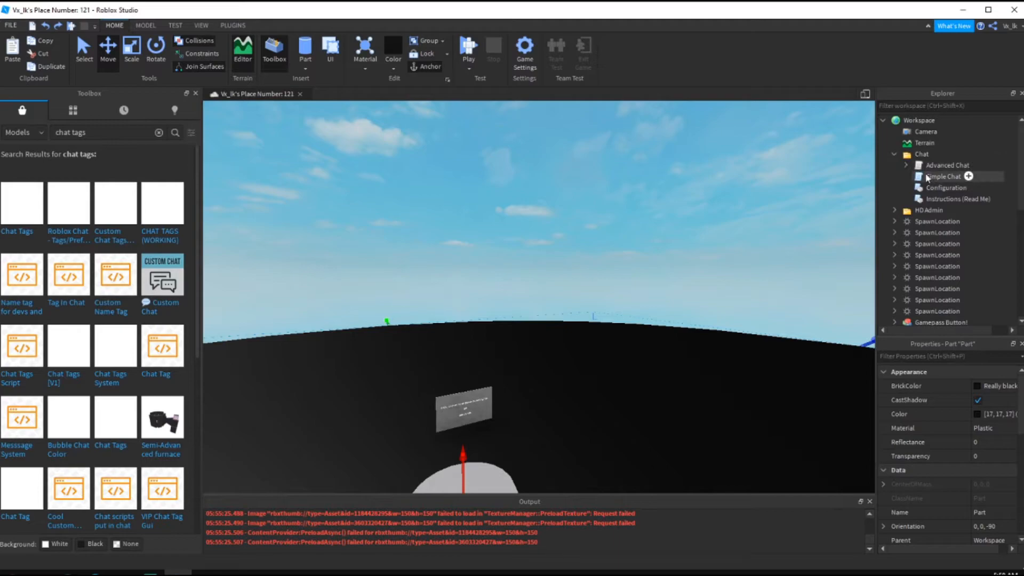
double_click(919, 188)
scroll(416, 270, "down", 20)
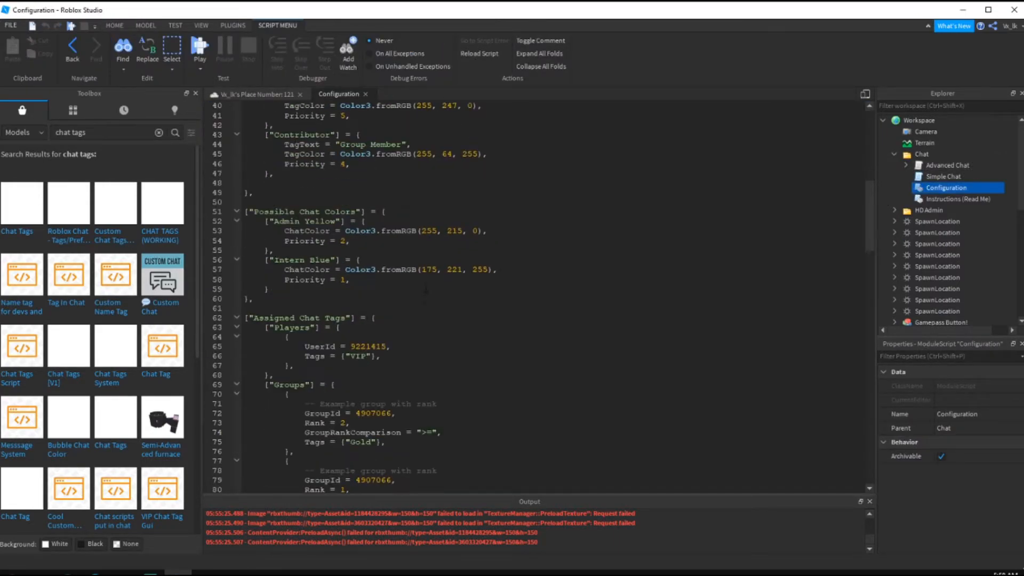
scroll(416, 269, "down", 16)
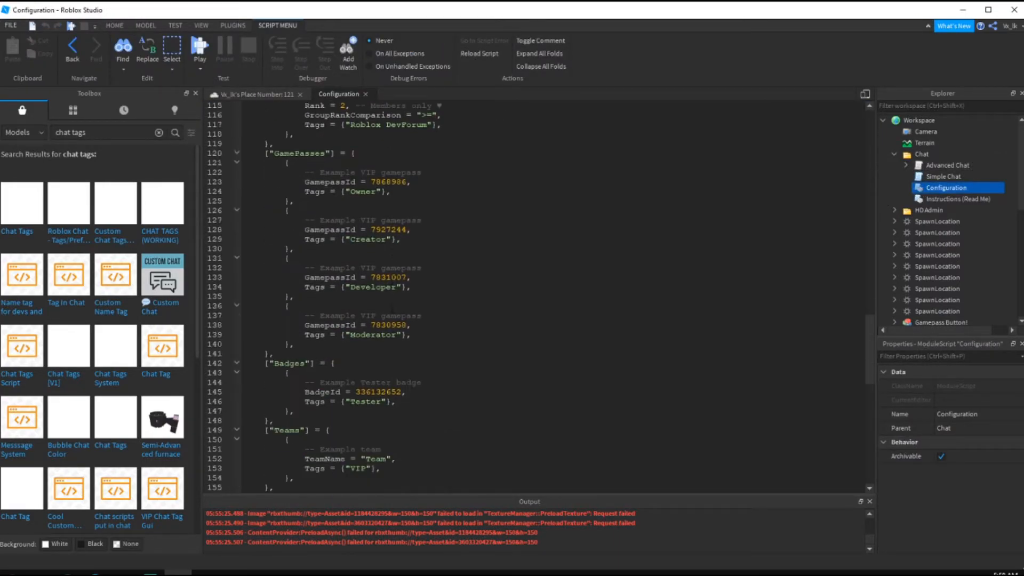
scroll(416, 270, "down", 3)
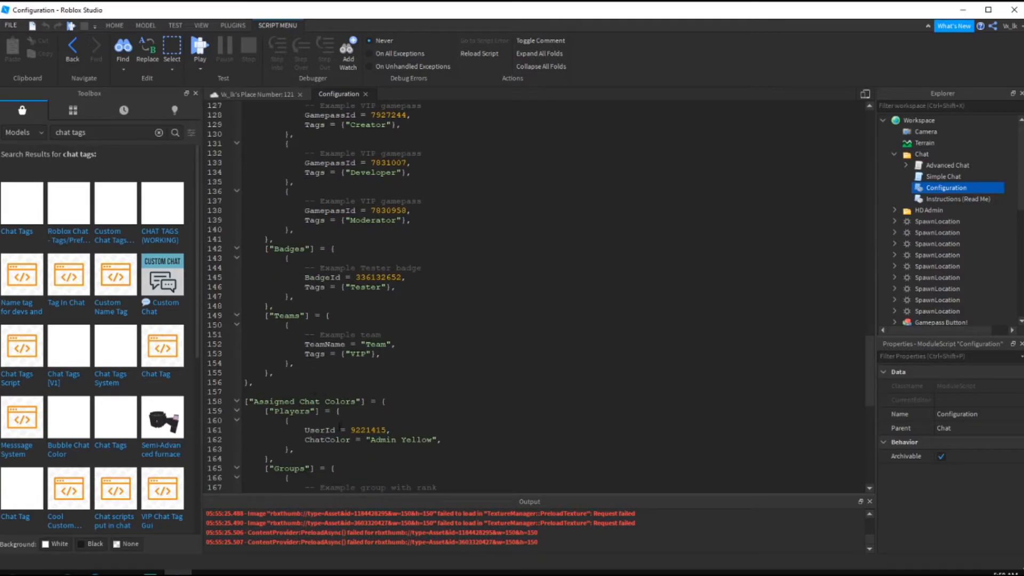
scroll(340, 424, "down", 3)
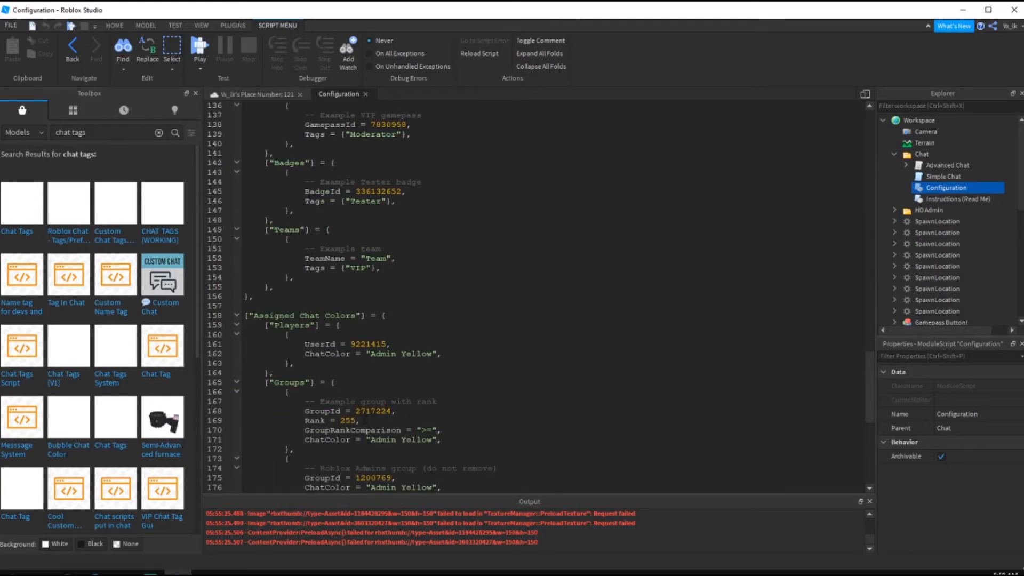
scroll(363, 421, "down", 4)
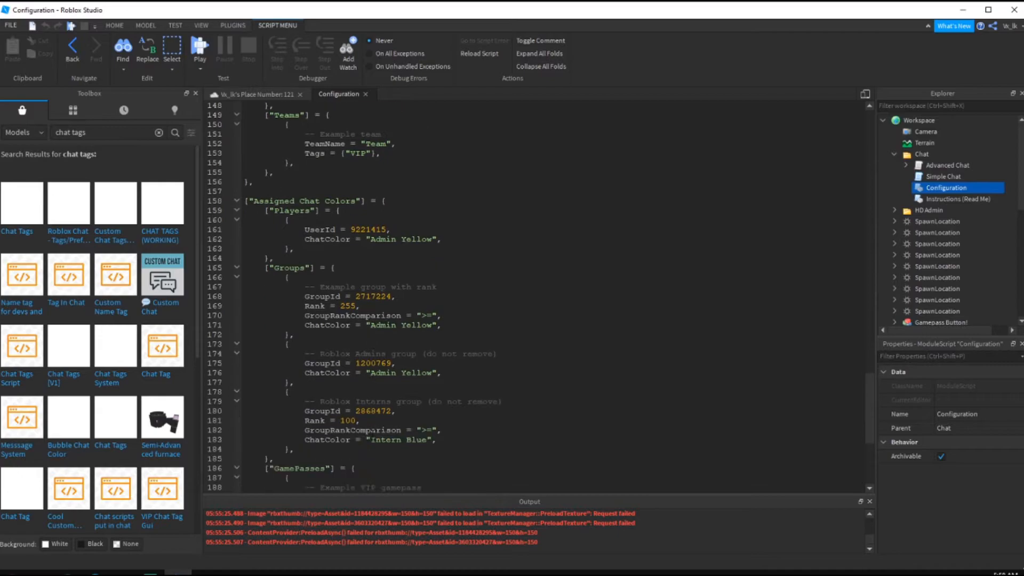
scroll(386, 435, "down", 5)
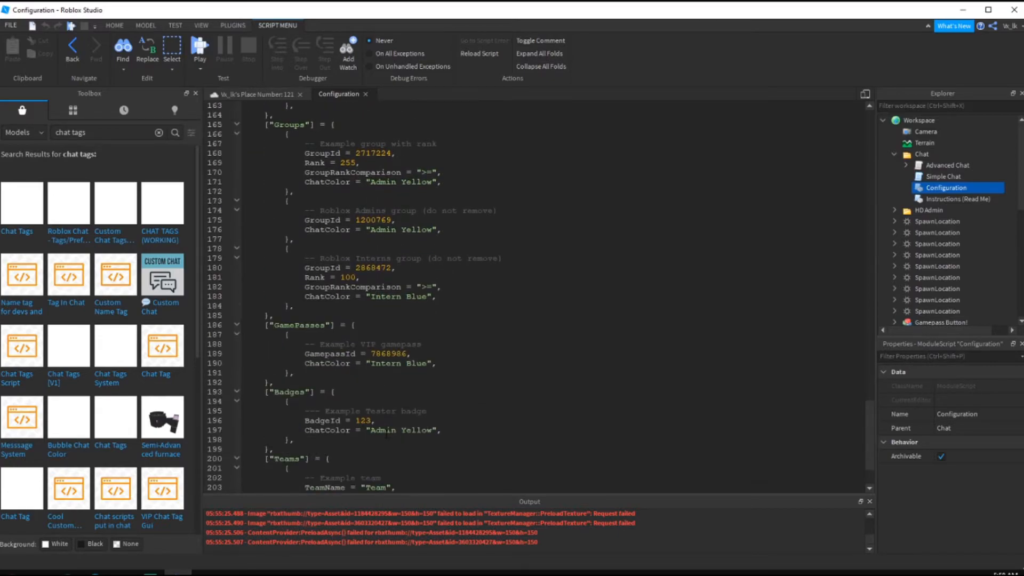
Locate the GroupId of the Contributor entry in the Groups section of Assigned Chat Tags
scroll(379, 403, "up", 20)
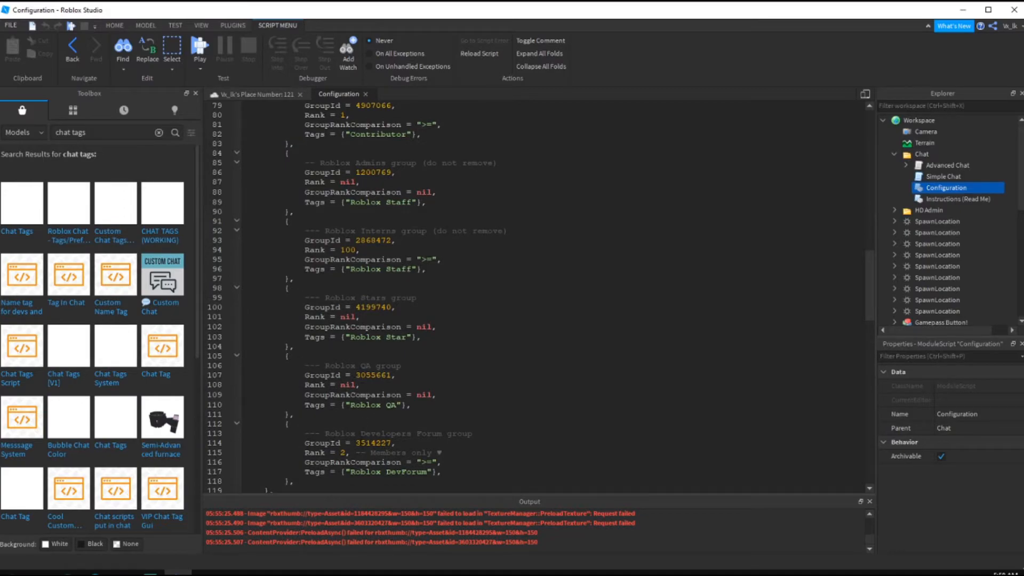
scroll(380, 404, "up", 4)
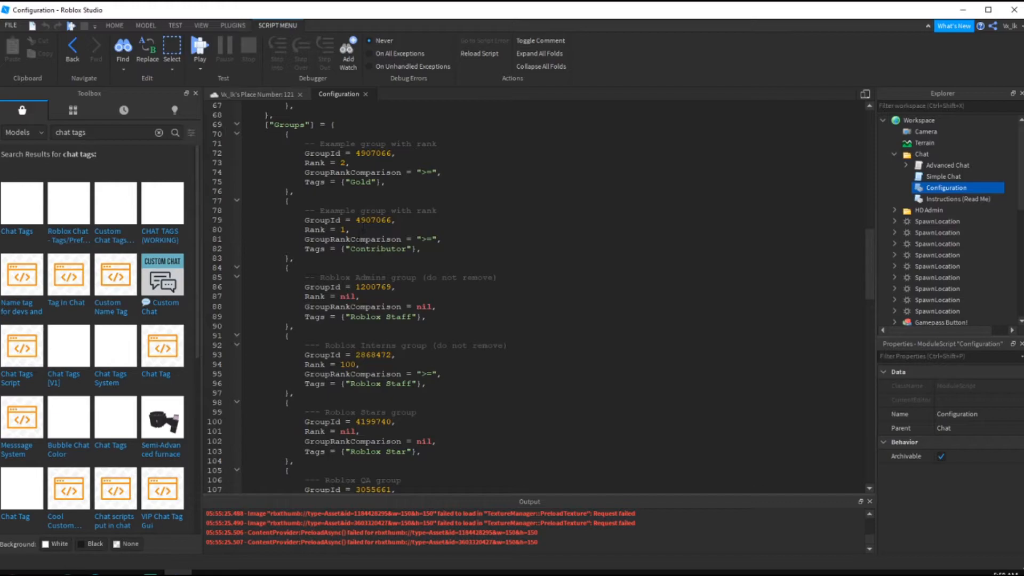
double_click(359, 220)
left_click(357, 220)
left_click_drag(360, 220, 392, 220)
left_click(392, 220)
left_click(393, 220)
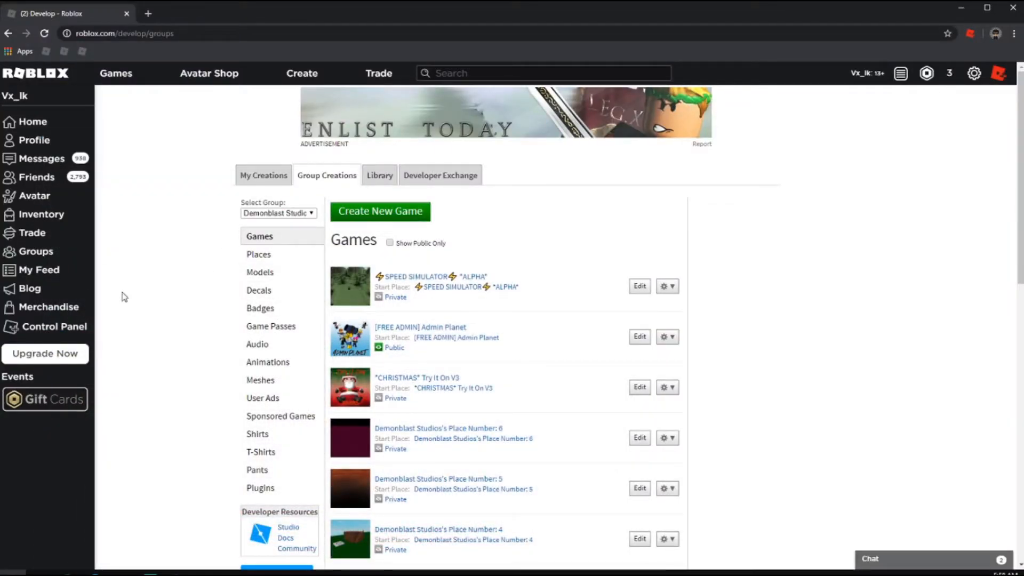
Switch to the Roblox website, open the Demonblast Studios group page and copy the group ID from its web address
left_click(36, 251)
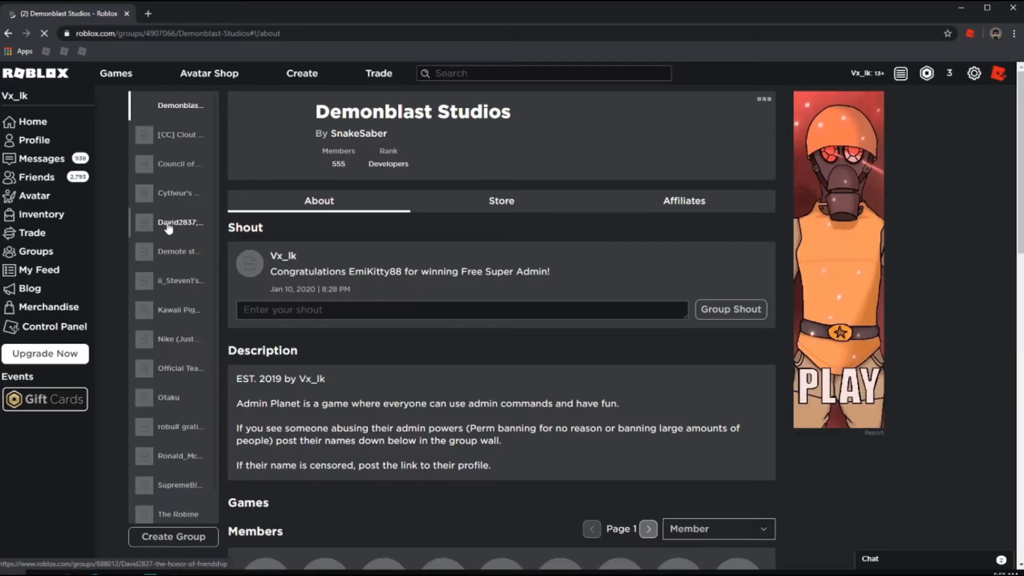
left_click(205, 33)
double_click(205, 33)
key("ctrl+c")
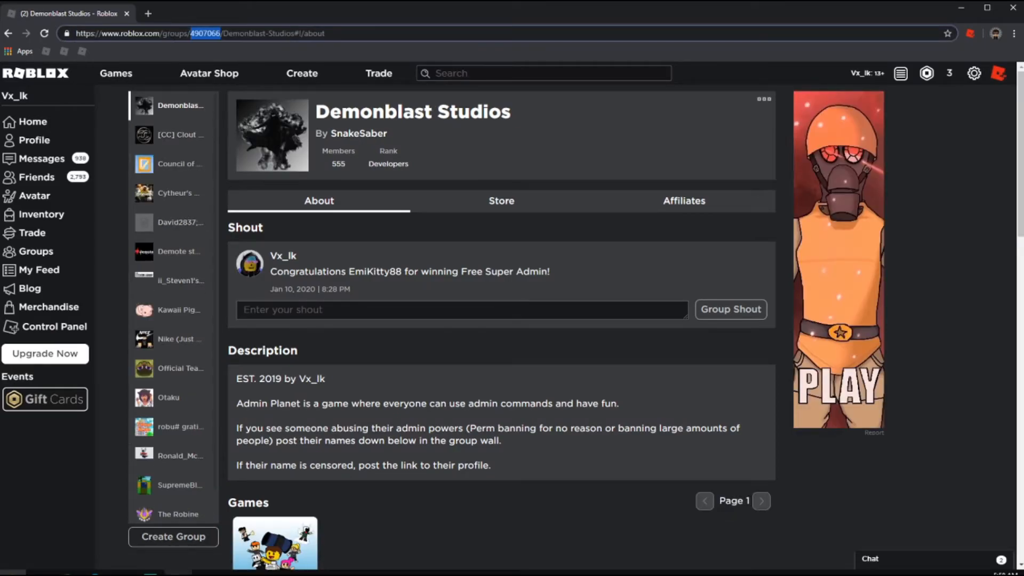
Back in Roblox Studio, paste the copied group ID as the Contributor entry's GroupId and set its Rank to 1
left_click(177, 572)
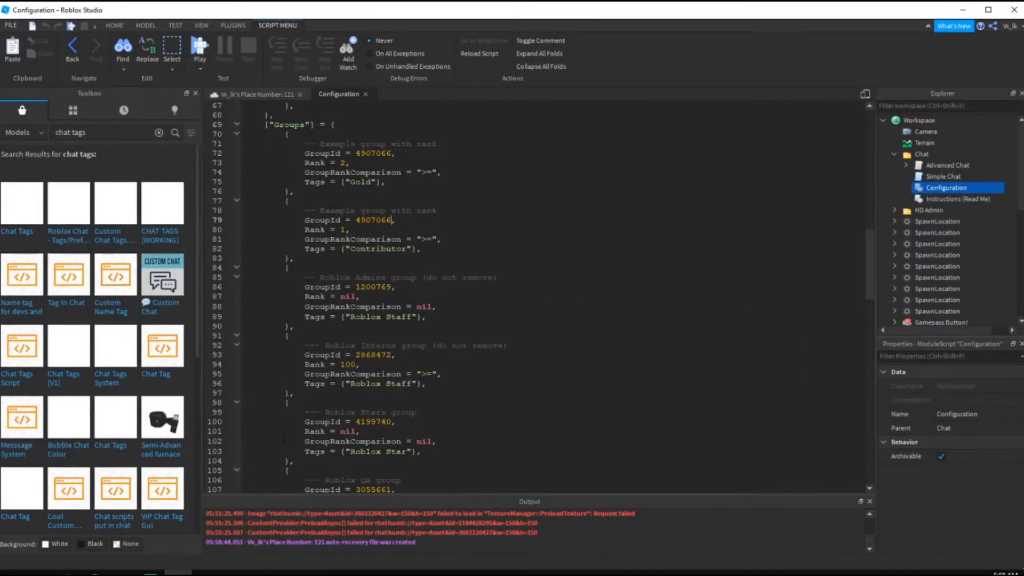
double_click(368, 220)
key("ctrl+v")
double_click(343, 230)
type("1")
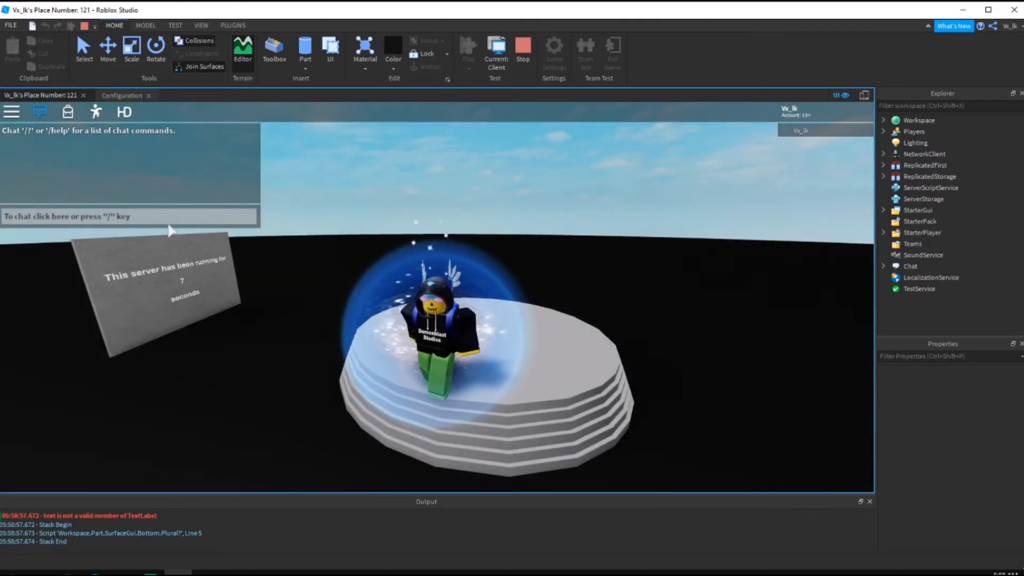
Send the message "asd" in the playtest chat to check the chat tags
left_click(171, 217)
type("asd")
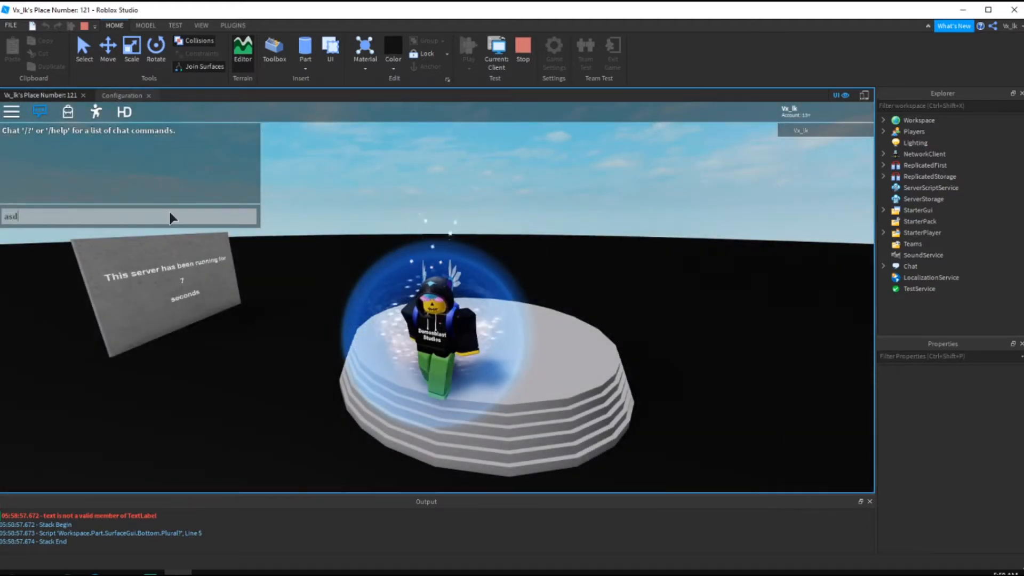
key("Return")
Walk the character off the round platform and around the black baseplate
key("s")
key("d")
key("w")
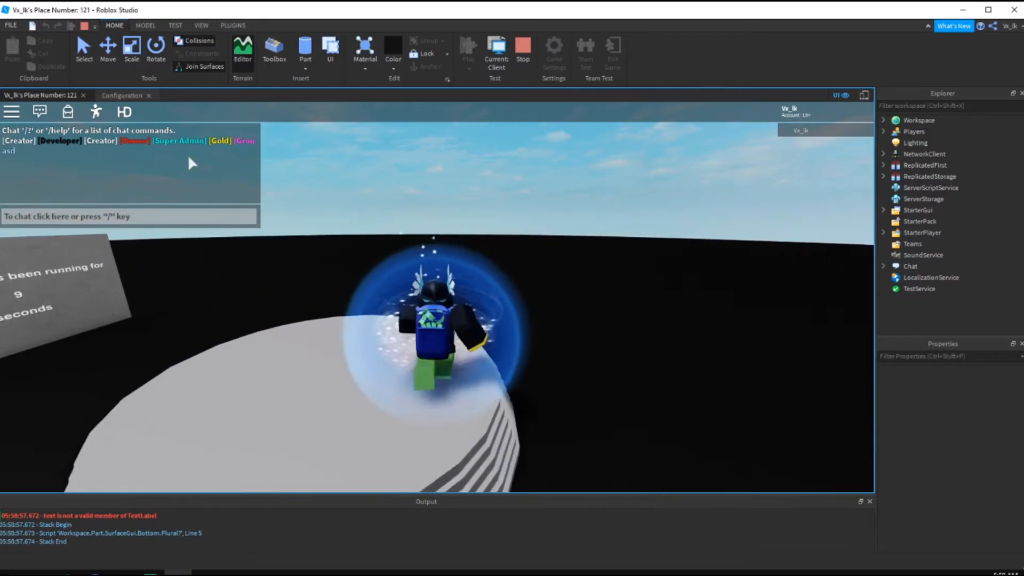
key("a")
key("w")
key("d")
key("a")
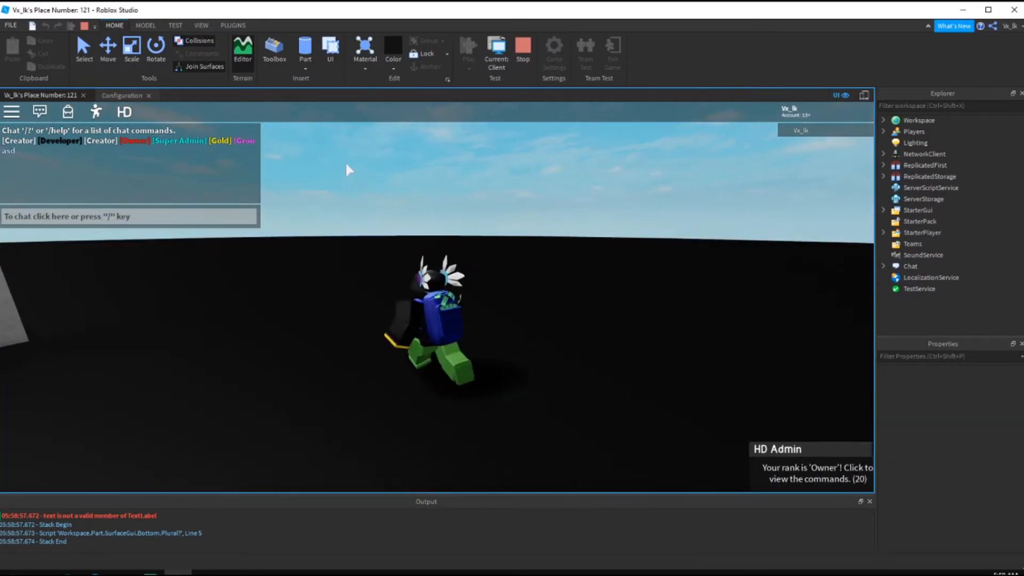
key("s")
key("s")
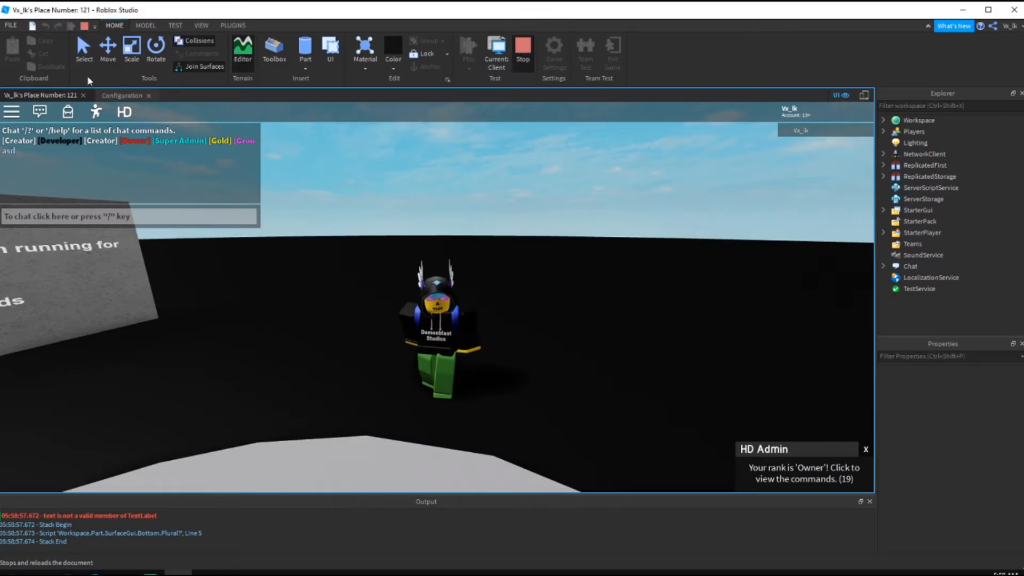
End the playtest, return to the Configuration script and select the Owner name under Possible Chat Tags
left_click(127, 96)
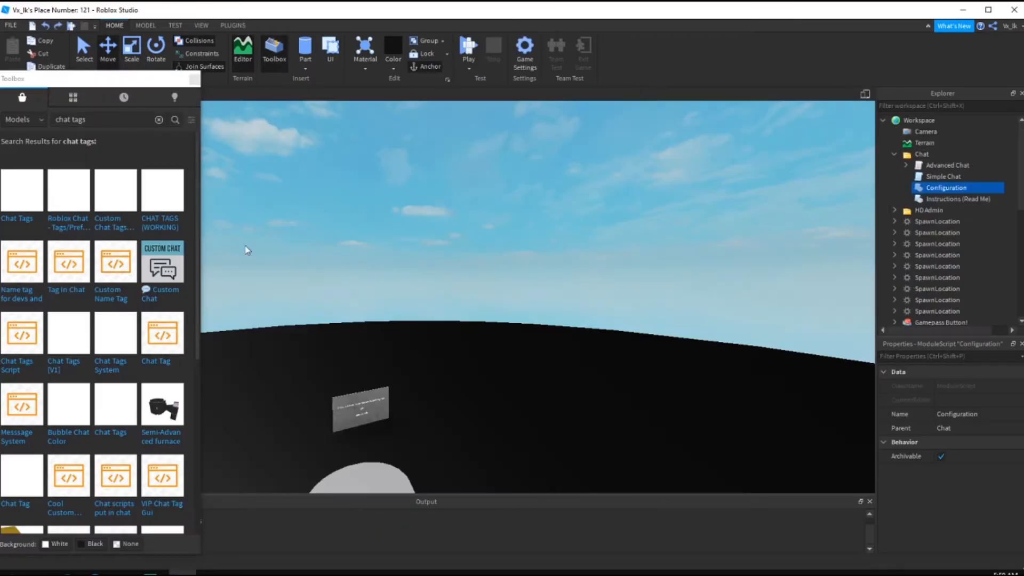
left_click_drag(128, 152, 52, 159)
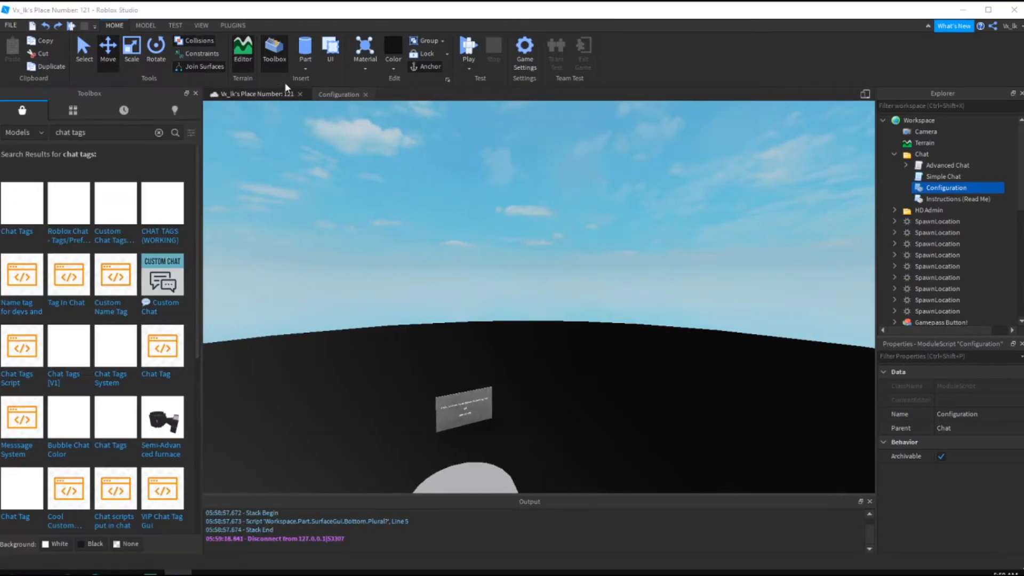
left_click(328, 95)
scroll(533, 293, "up", 20)
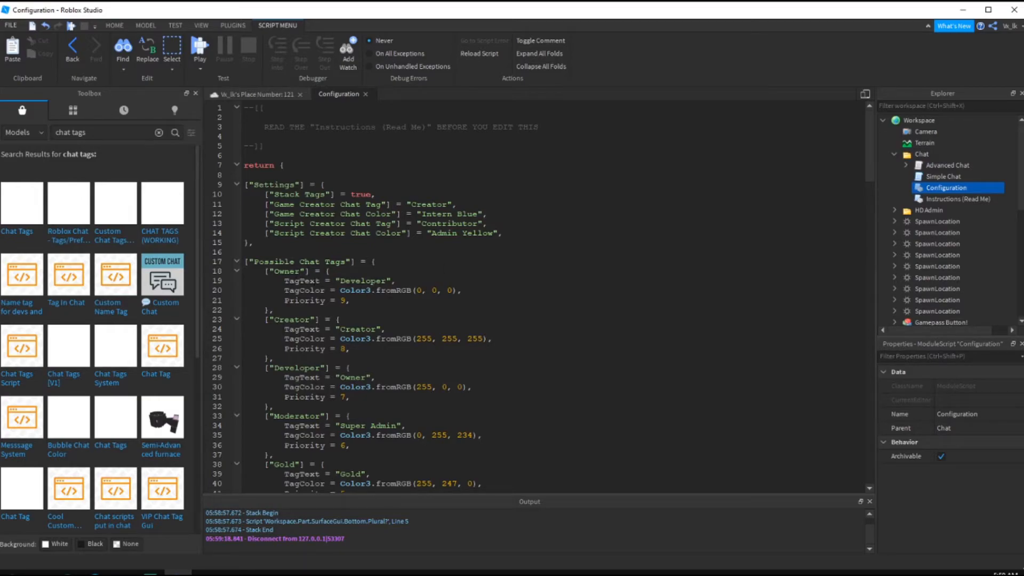
double_click(288, 271)
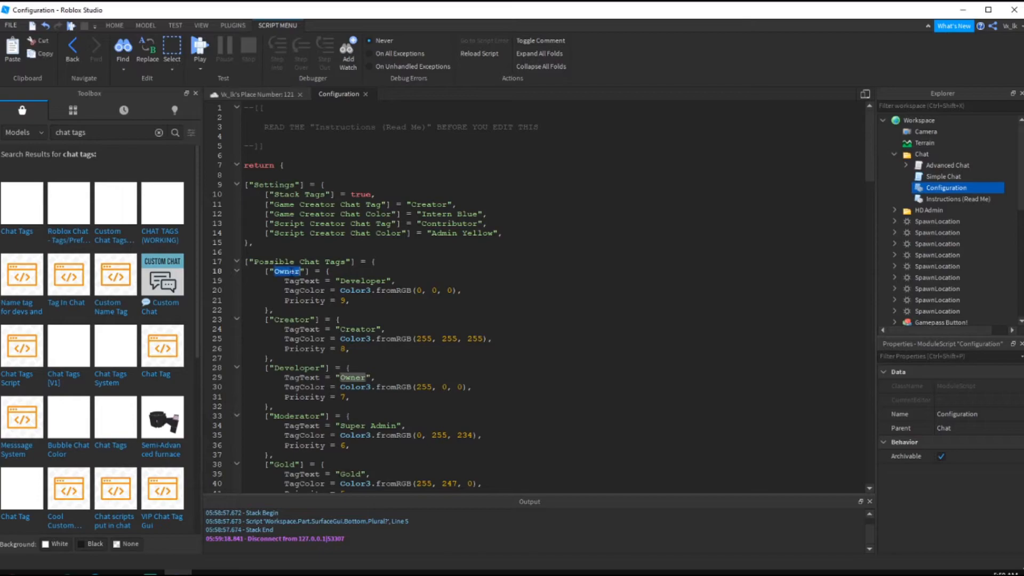
Review the Configuration script's assigned chat tags down to the GamePasses entries, close the script and collapse the Chat folder
scroll(533, 293, "down", 20)
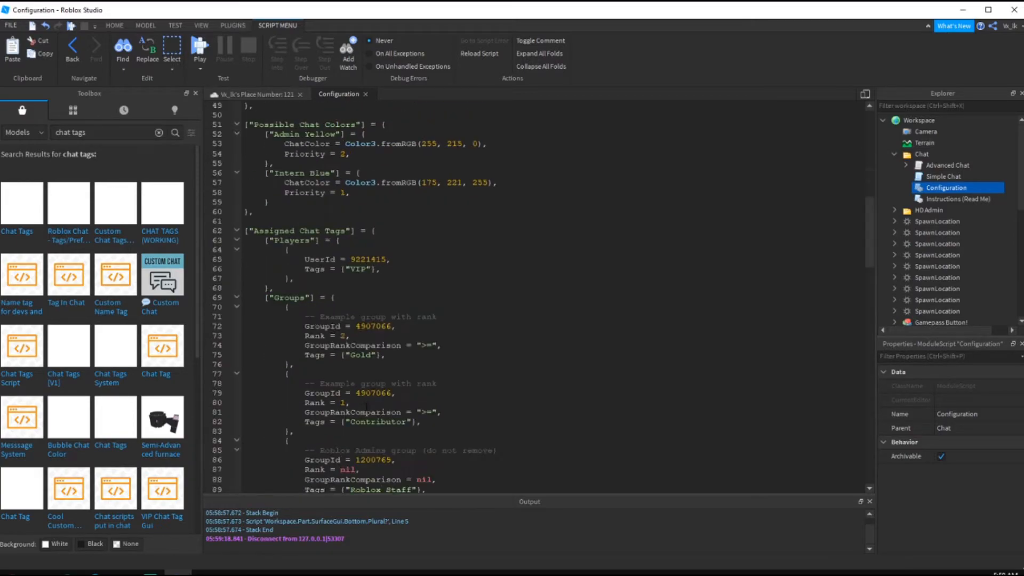
scroll(533, 293, "down", 6)
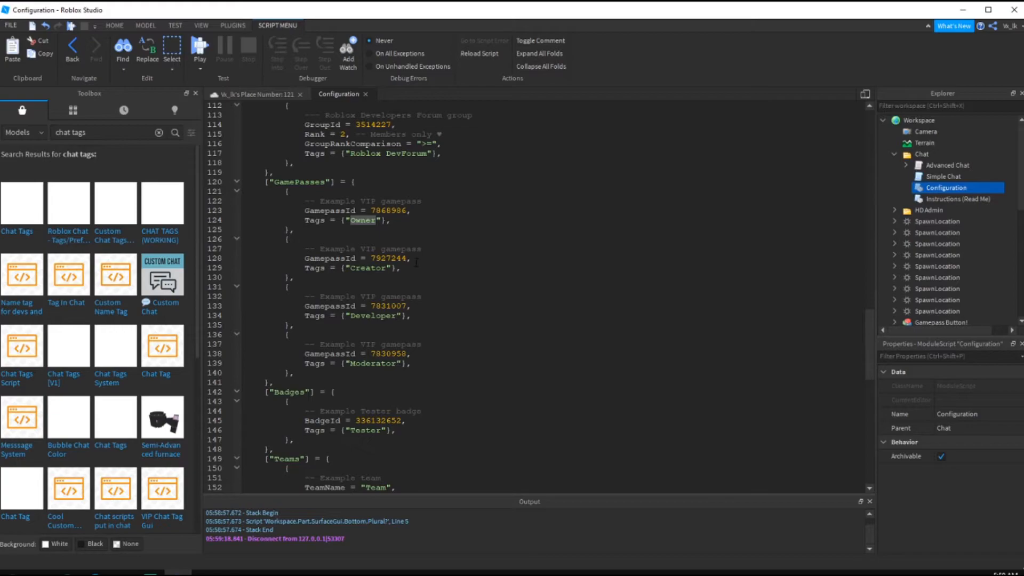
left_click(366, 94)
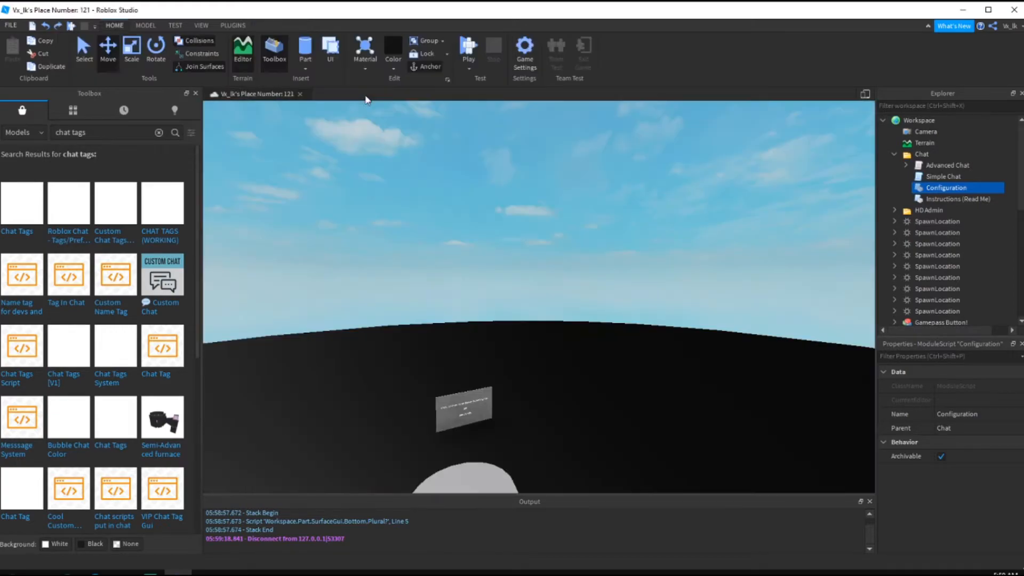
left_click(465, 195)
right_click_drag(459, 198, 462, 200)
left_click(895, 154)
Select the Gamepass Button! model on the baseplate and examine the contents of its Open group
right_click_drag(633, 213, 624, 231)
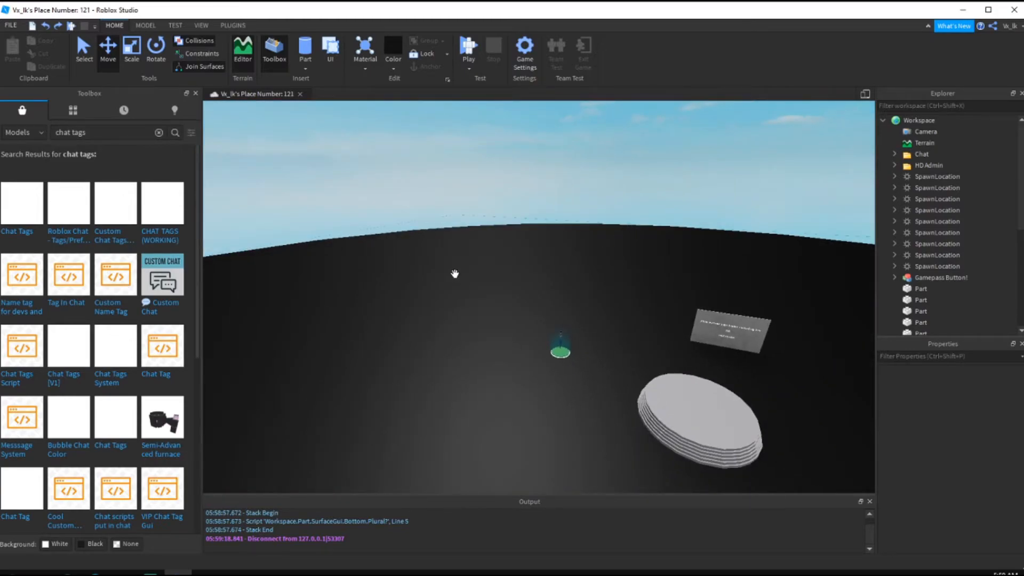
scroll(469, 270, "up", 4)
right_click_drag(468, 270, 468, 270)
scroll(469, 269, "up", 1)
right_click_drag(439, 306, 503, 398)
scroll(504, 399, "up", 2)
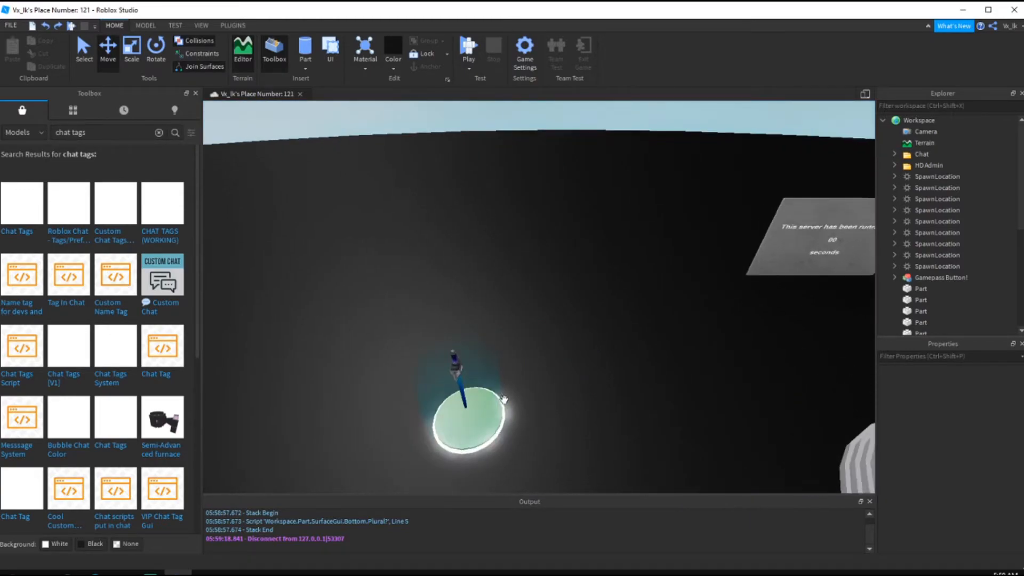
left_click(504, 399)
scroll(504, 399, "down", 5)
left_click(894, 278)
scroll(911, 274, "down", 1)
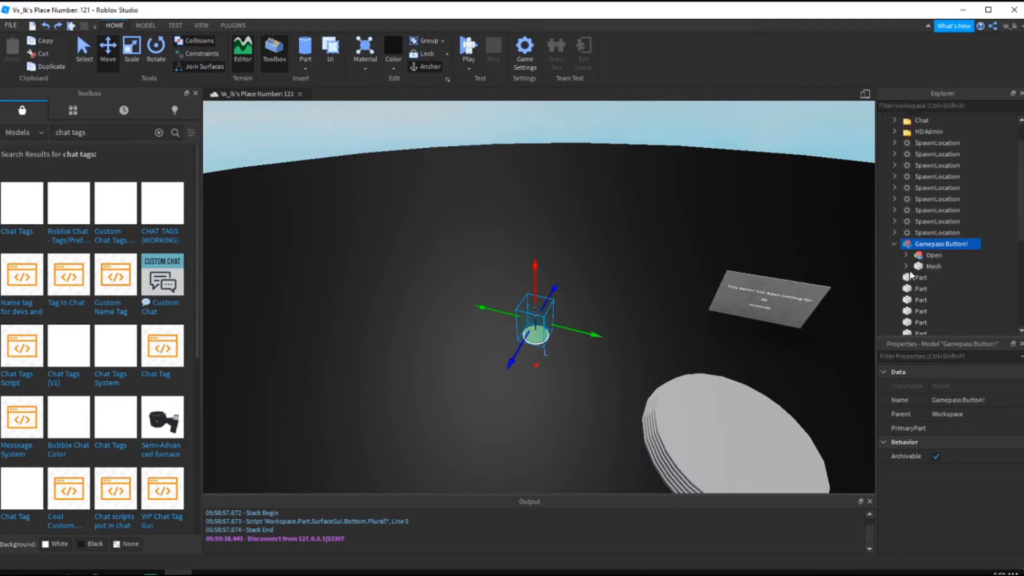
left_click(906, 255)
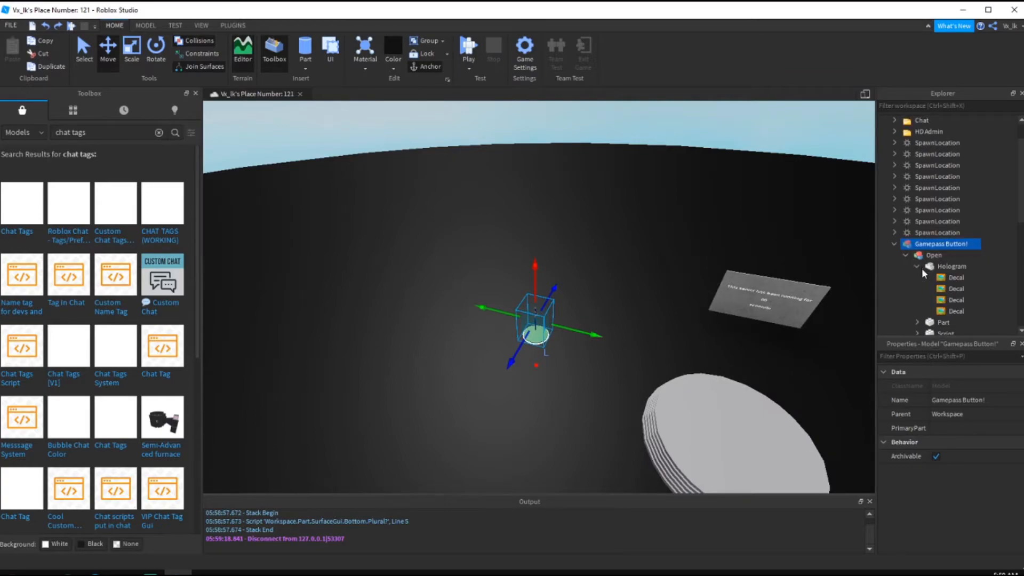
left_click(905, 256)
left_click(710, 293)
right_click_drag(709, 293, 683, 266)
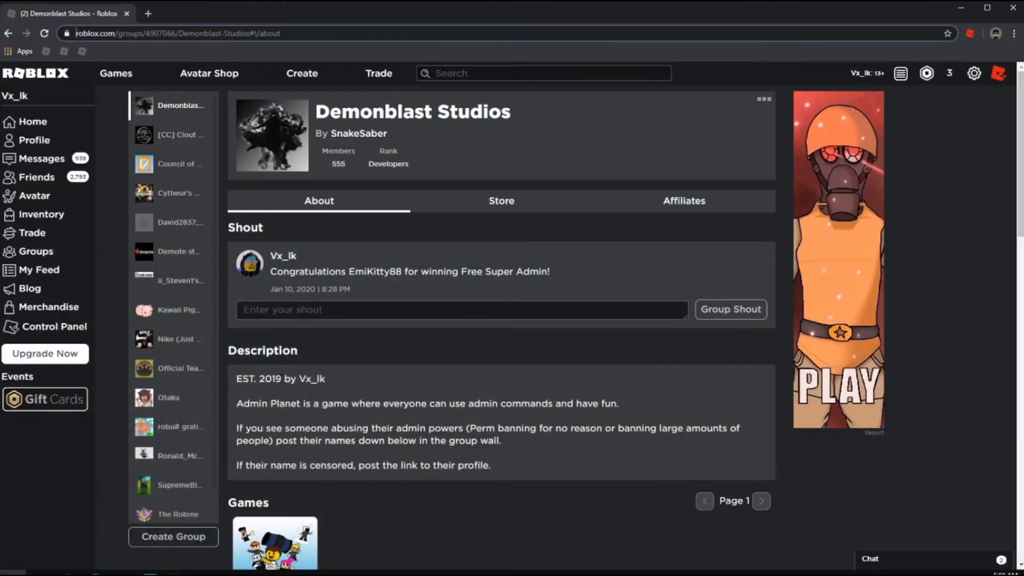
Switch to the browser and show the All Gear category of the Roblox Avatar Shop catalog
left_click(184, 78)
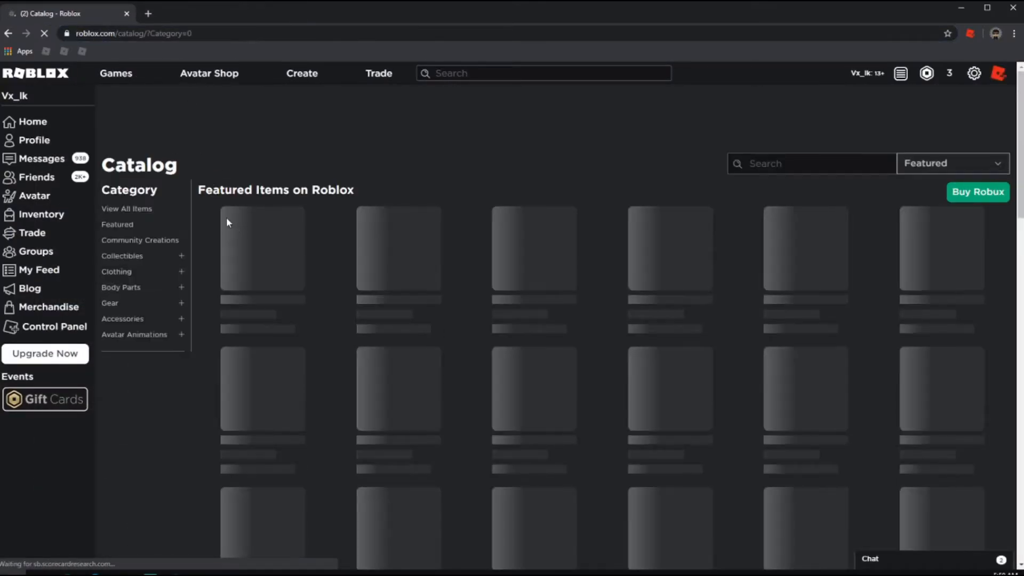
scroll(262, 255, "down", 1)
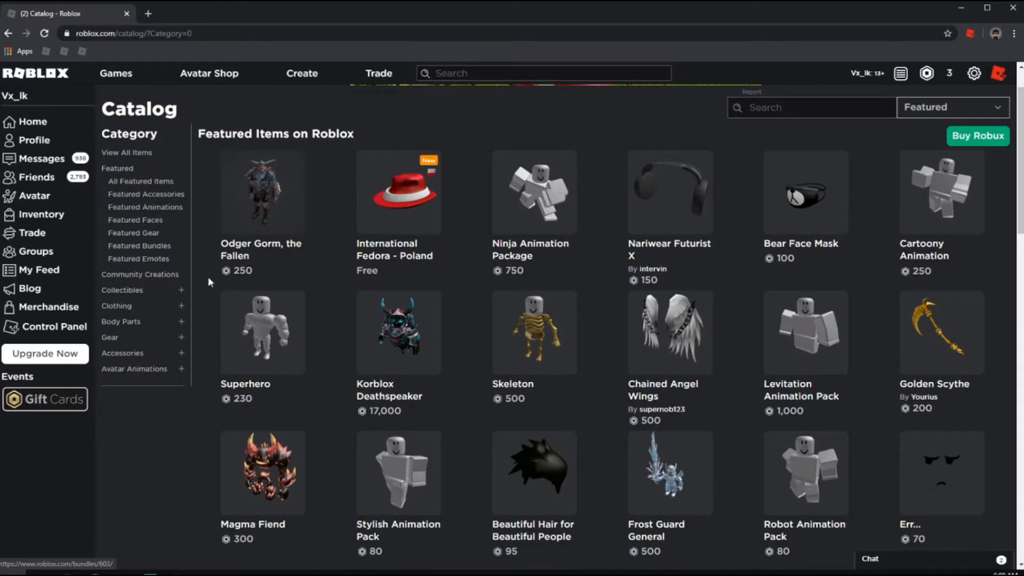
left_click(112, 337)
left_click(128, 351)
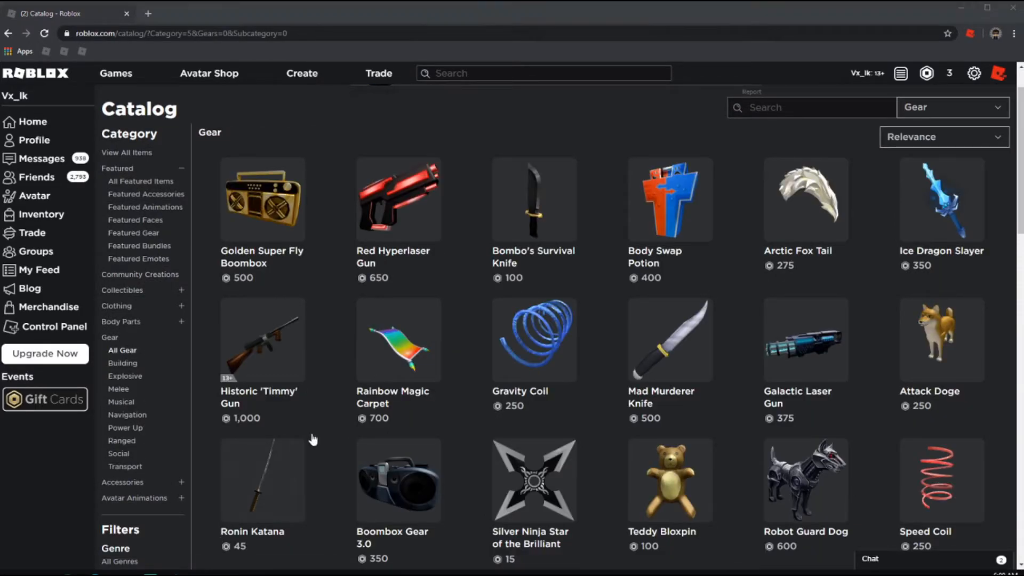
Browse the gear catalog and open the Fuse Bomb's page in a separate tab
scroll(494, 419, "down", 1)
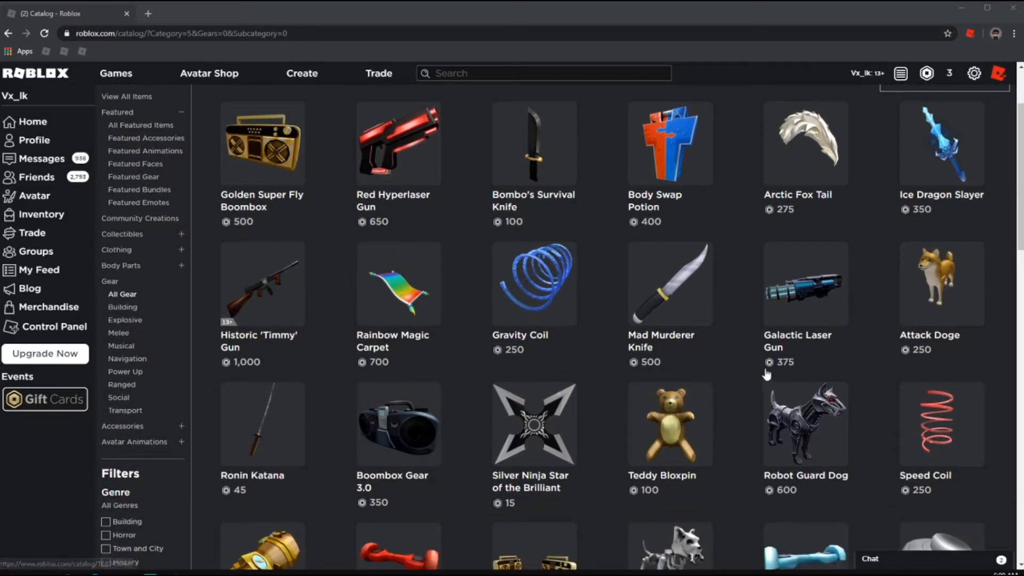
scroll(696, 256, "up", 1)
scroll(562, 341, "down", 7)
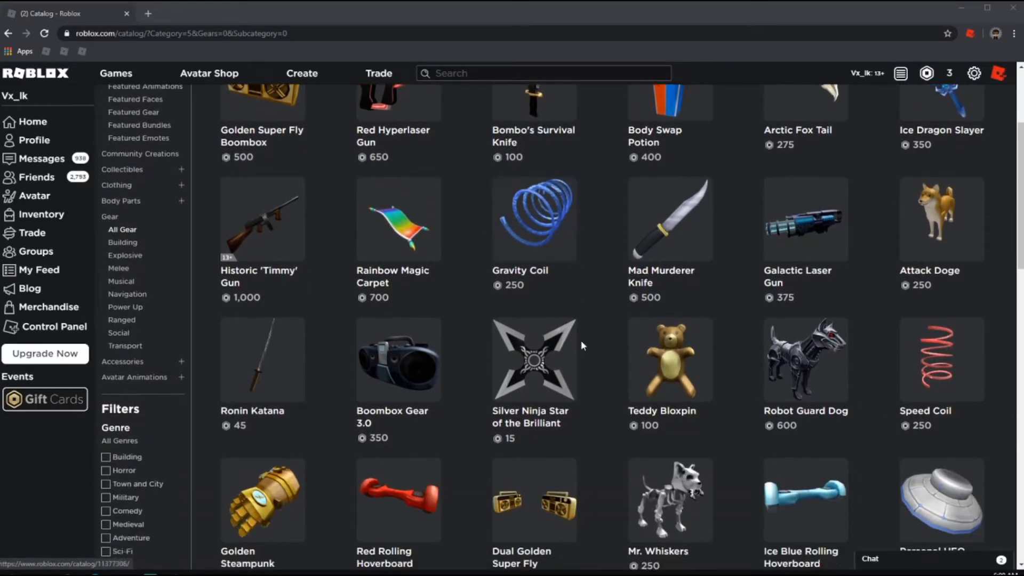
scroll(481, 357, "down", 4)
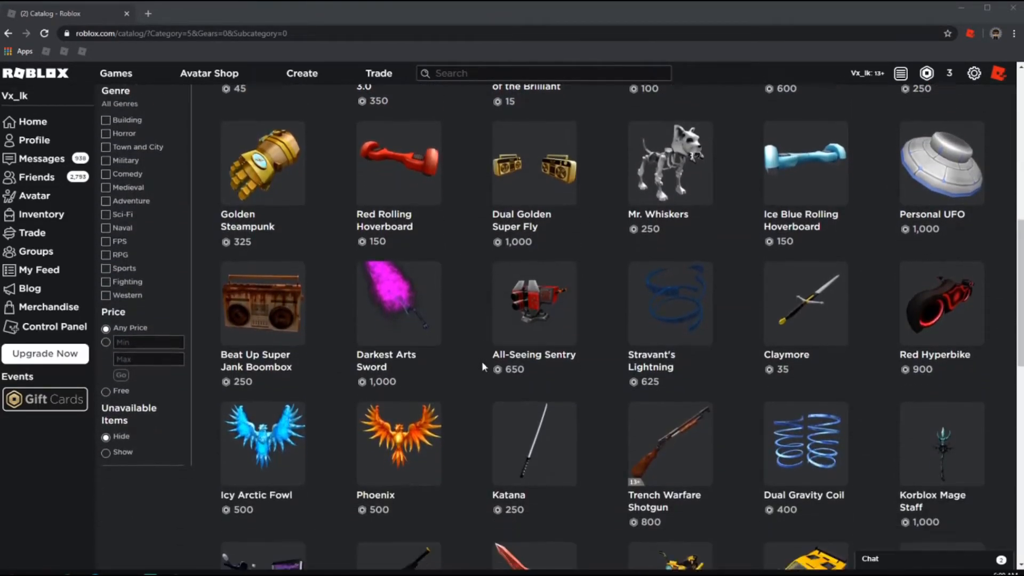
scroll(656, 323, "down", 6)
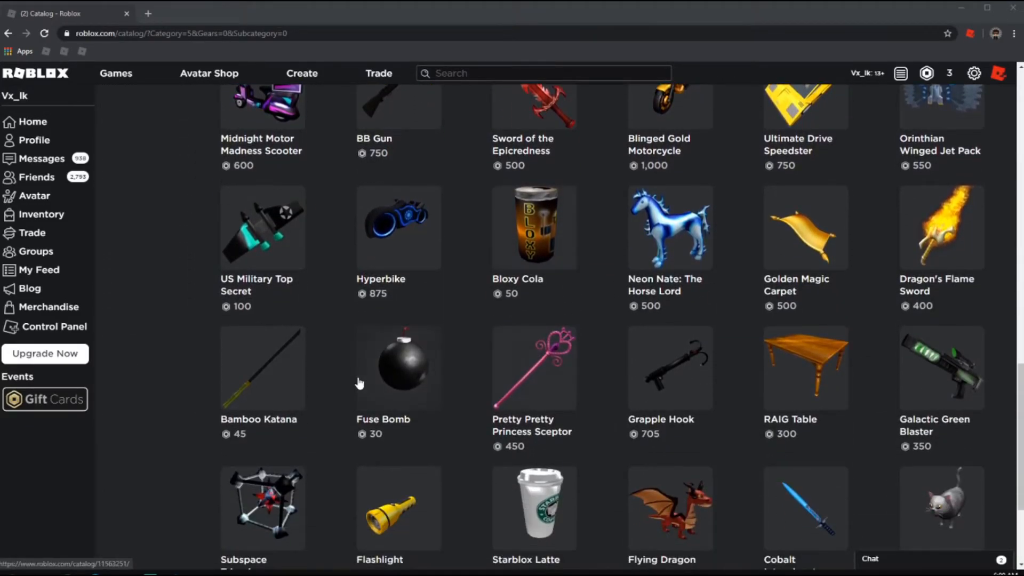
middle_click(394, 374)
left_click(206, 15)
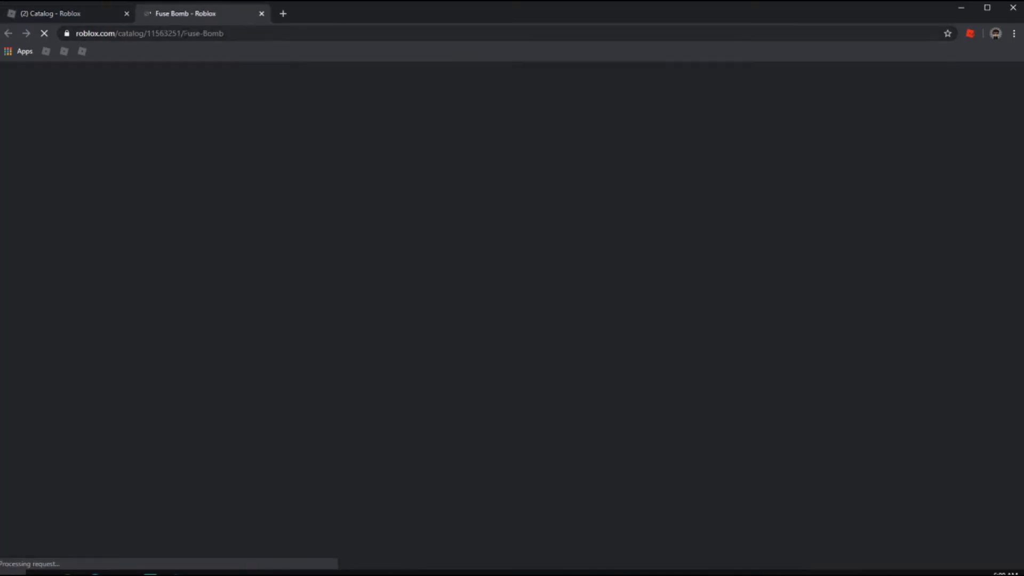
left_click(54, 14)
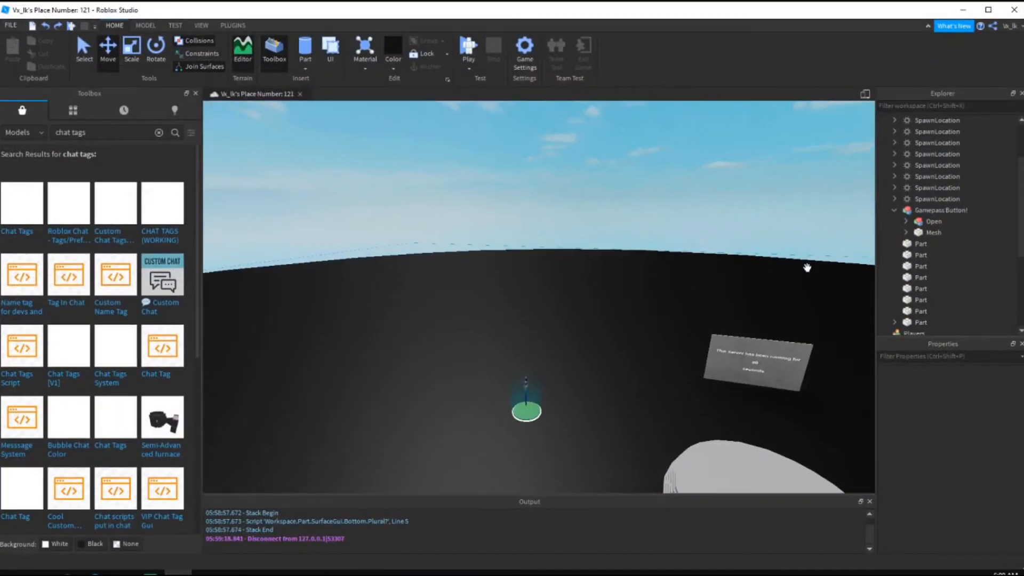
Back in Roblox Studio, search the Toolbox models for "fuse bomb gear" and insert the [Gear] Fuse Bomb
left_click(892, 241)
left_click(906, 233)
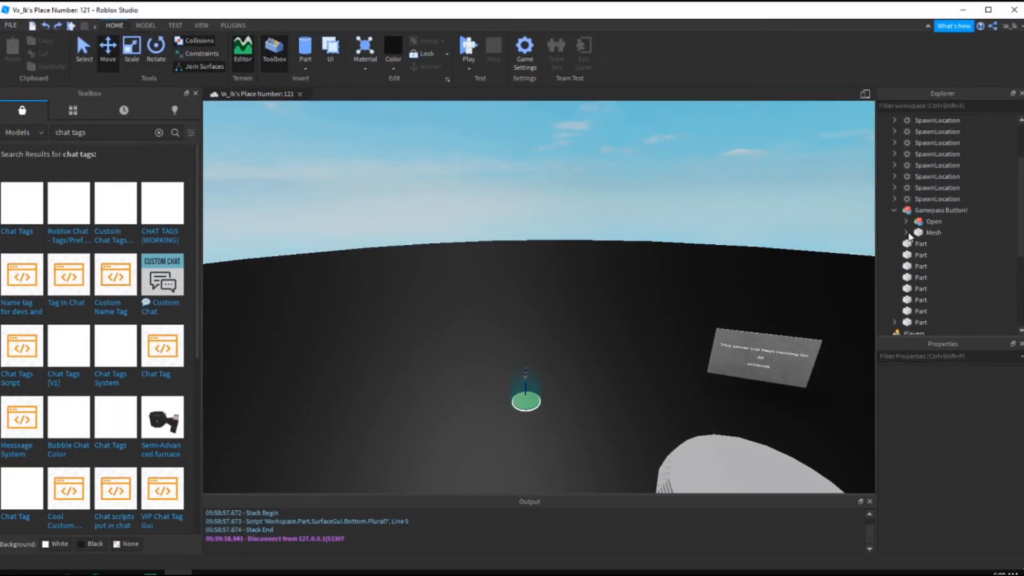
right_click_drag(484, 338, 482, 338)
key("a")
key("a")
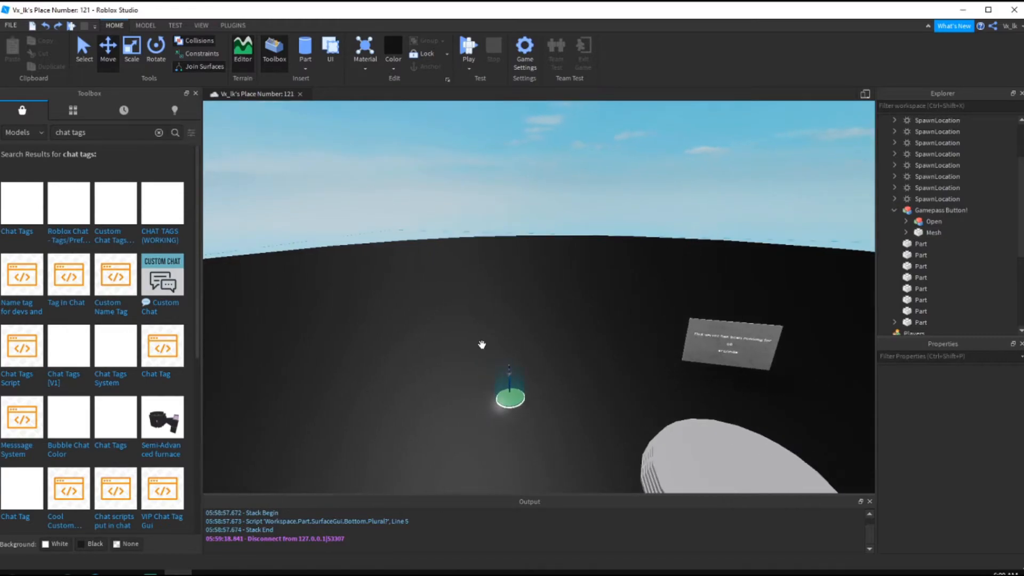
left_click(85, 132)
type("f")
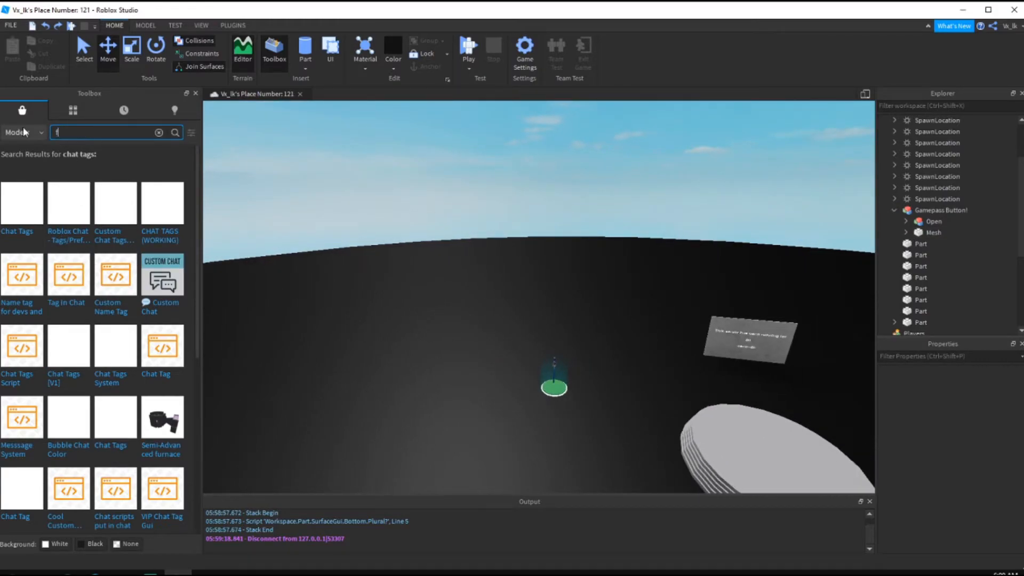
type("use bomb gear")
key("Return")
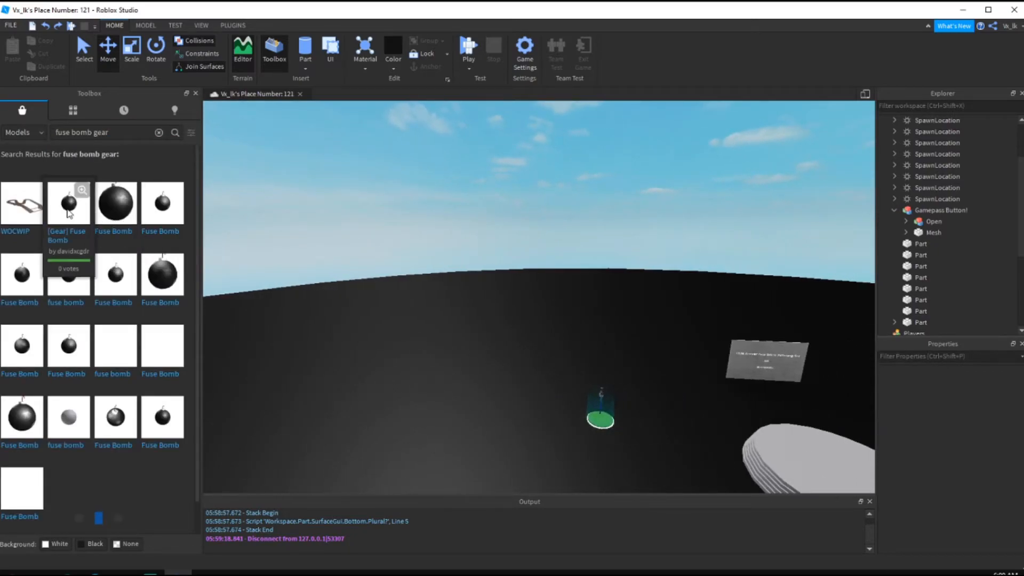
left_click(68, 215)
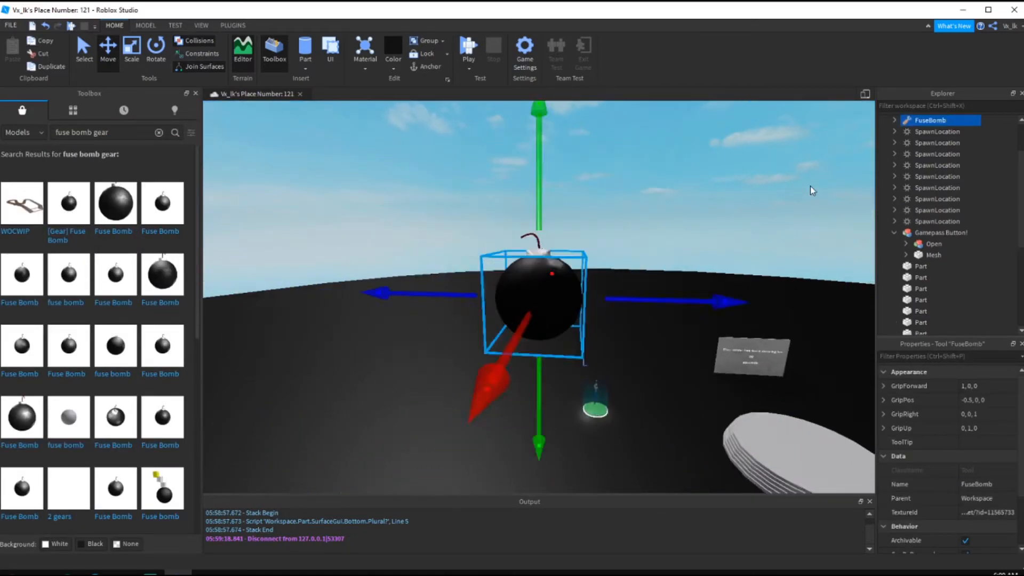
Copy the Mesh from the FuseBomb's Handle and delete the FuseBomb tool from the Workspace
left_click(895, 120)
left_click(906, 177)
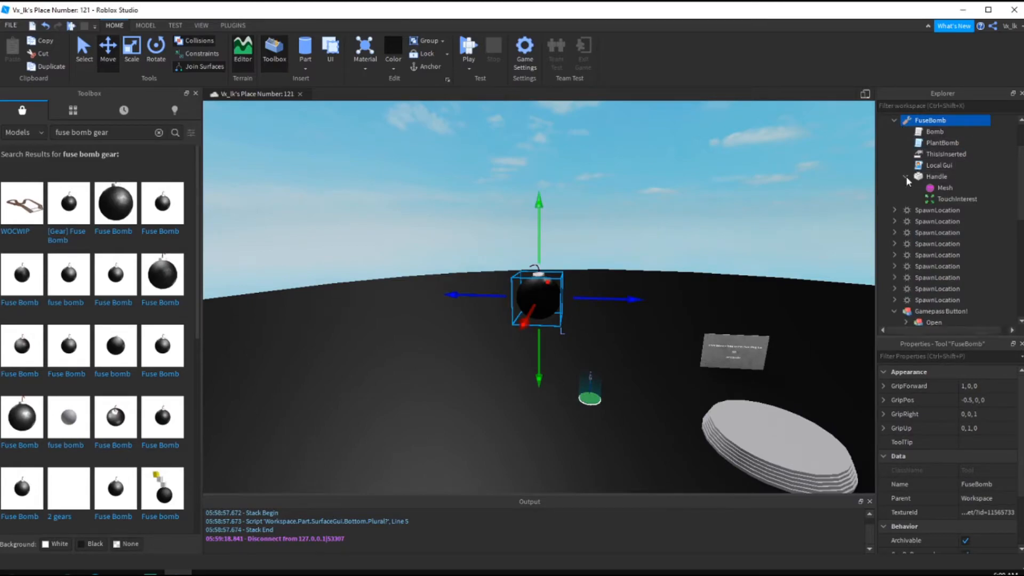
left_click(931, 189)
left_click(929, 120)
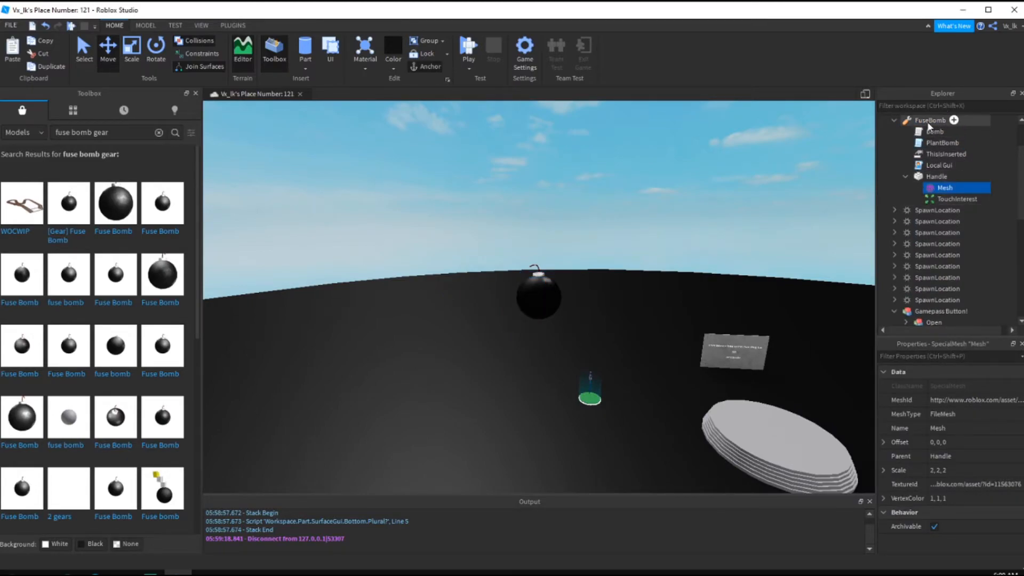
key("Delete")
Paste the copied bomb mesh into the Gamepass Button!'s Mesh part and delete the original mesh inside it
left_click(905, 255)
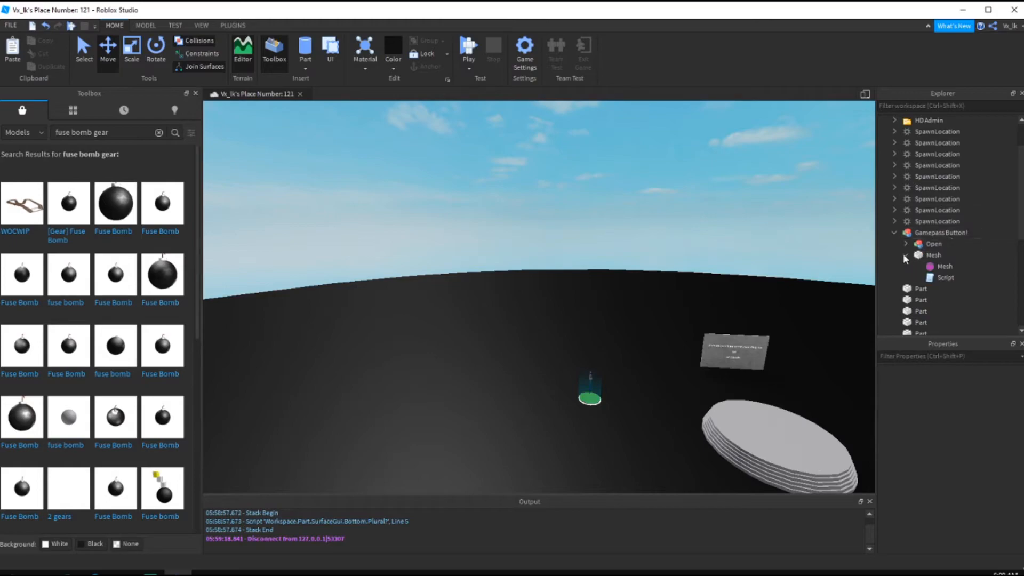
left_click(928, 268)
right_click(927, 258)
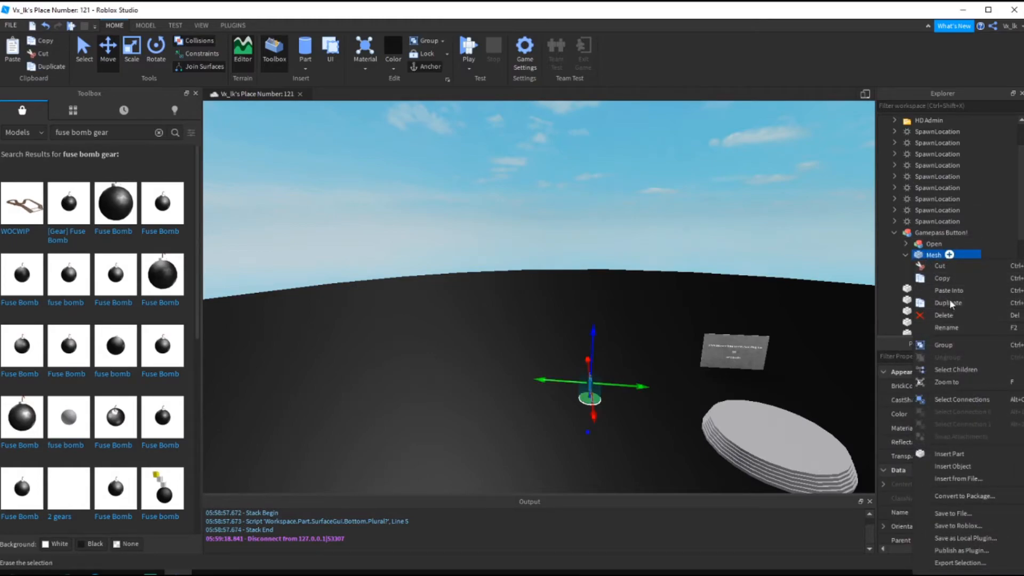
left_click(953, 302)
left_click(939, 270)
key("Delete")
key("w")
right_click_drag(621, 346, 622, 347)
key("w")
right_click_drag(526, 357, 479, 364)
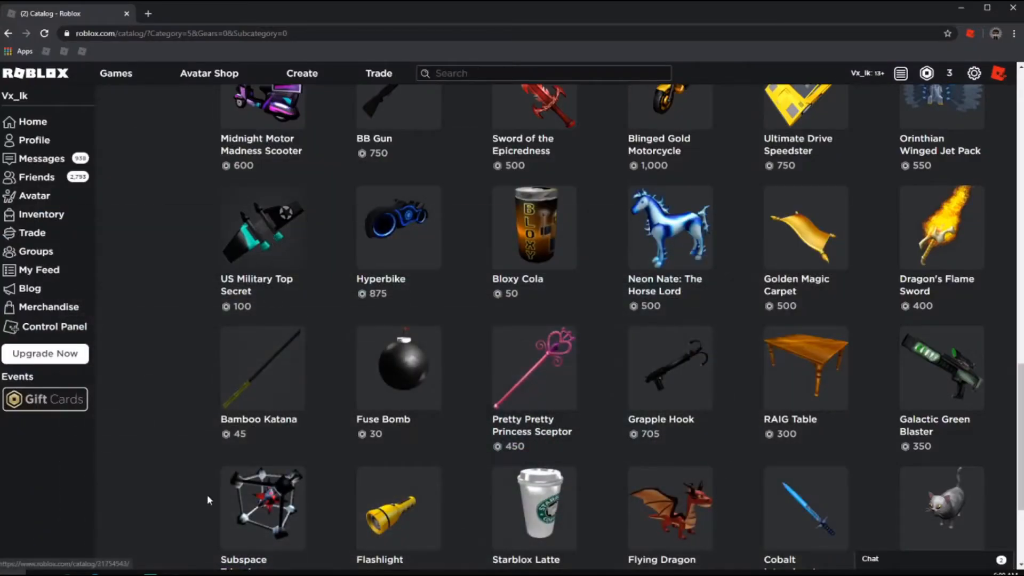
left_click(178, 572)
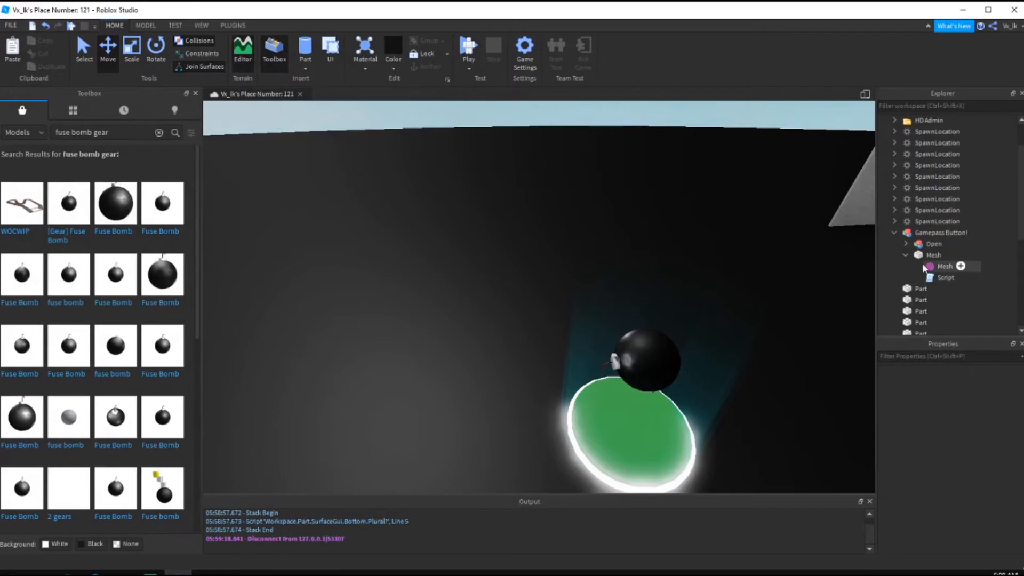
left_click(906, 254)
left_click(905, 243)
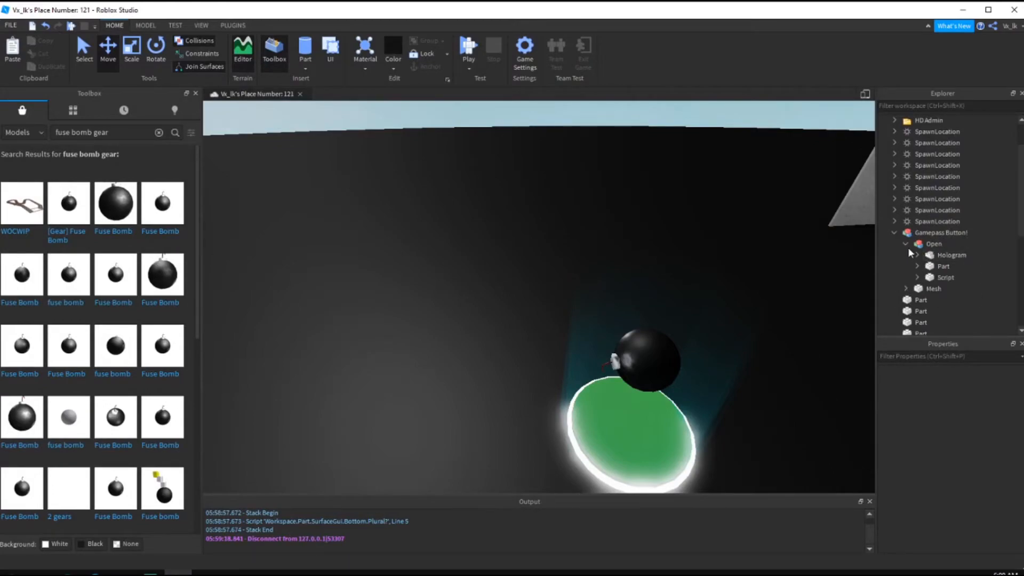
left_click(905, 245)
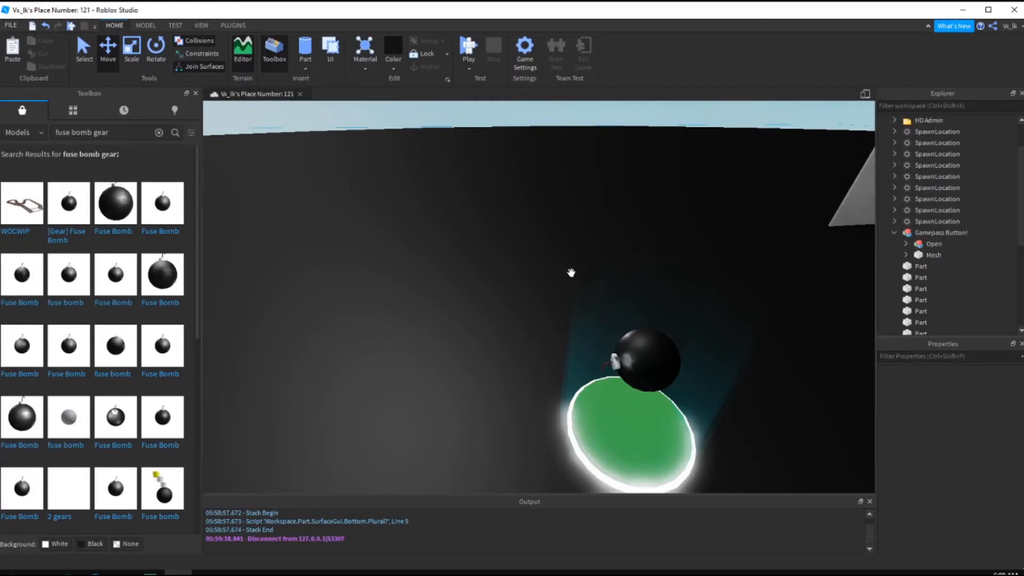
left_click_drag(124, 132, 57, 128)
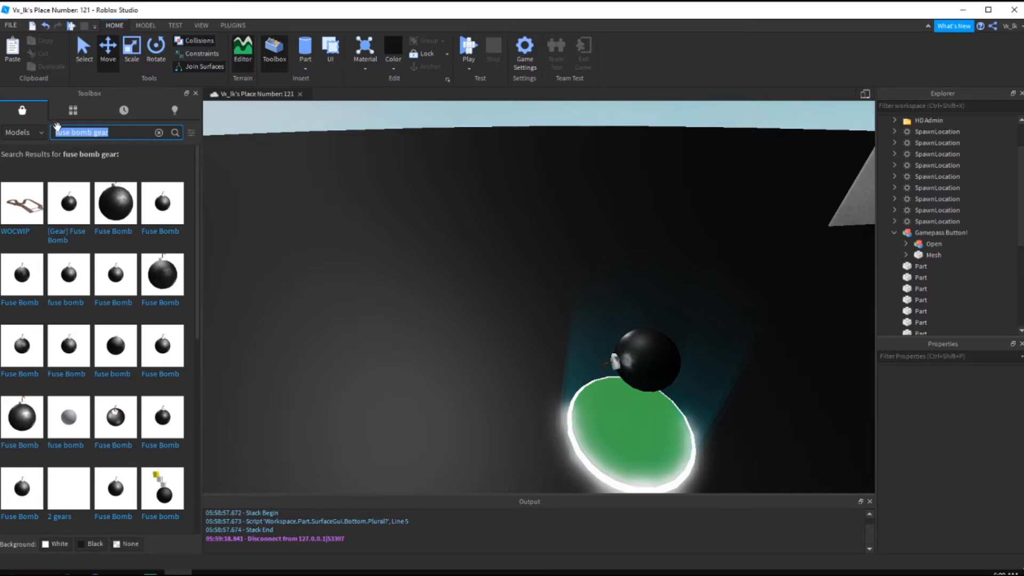
Open the Script inside the Gamepass Button!'s Mesh part to examine its rotation code, and close it
left_click(906, 256)
left_click(928, 267)
double_click(929, 279)
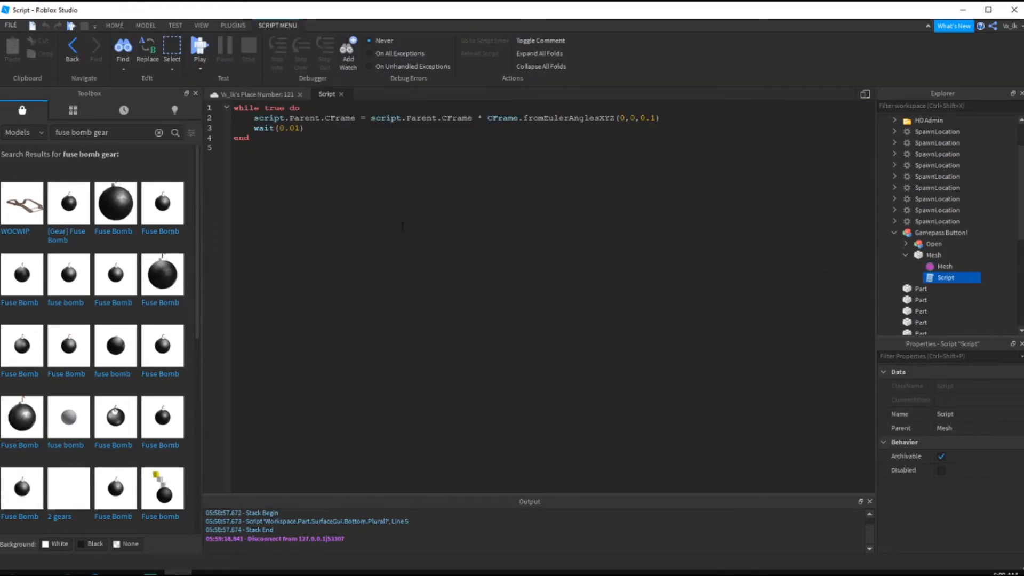
left_click(341, 94)
left_click(905, 255)
Open the GamepassOnTouch script in the button's Open group and highlight the gamepass ID in the PromptGamePassPurchase line
left_click(905, 244)
left_click(917, 277)
double_click(959, 289)
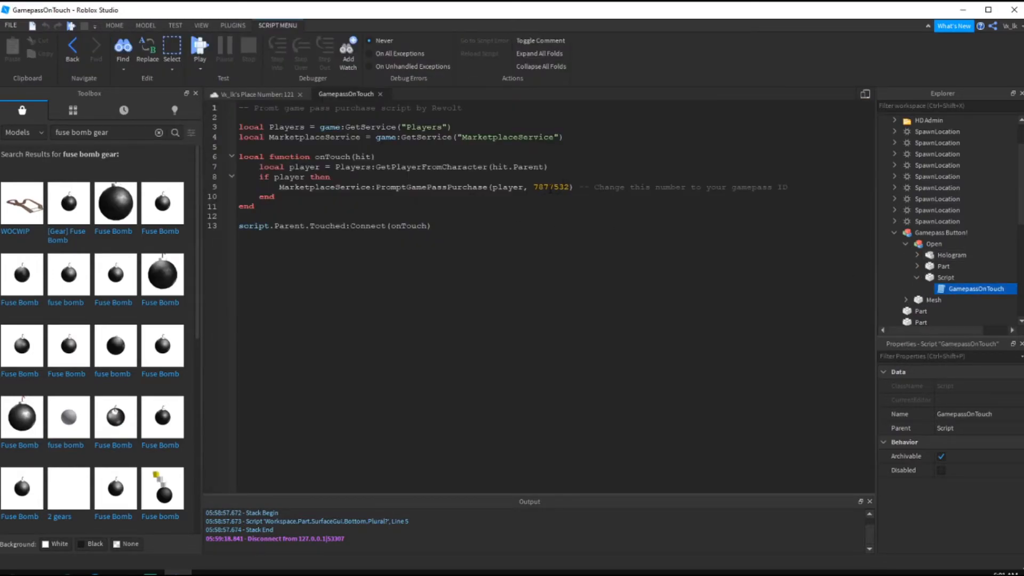
double_click(550, 186)
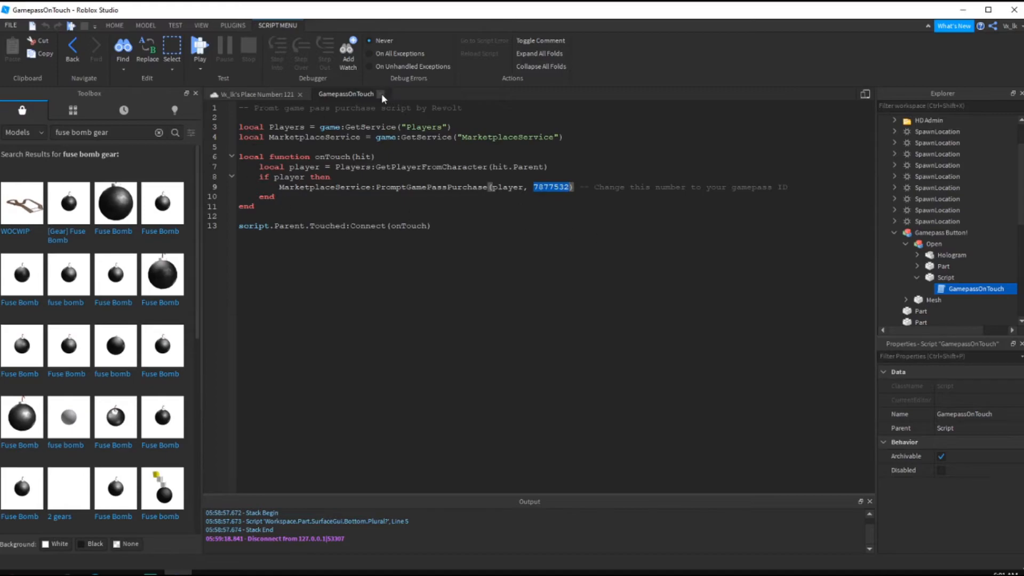
left_click(555, 192)
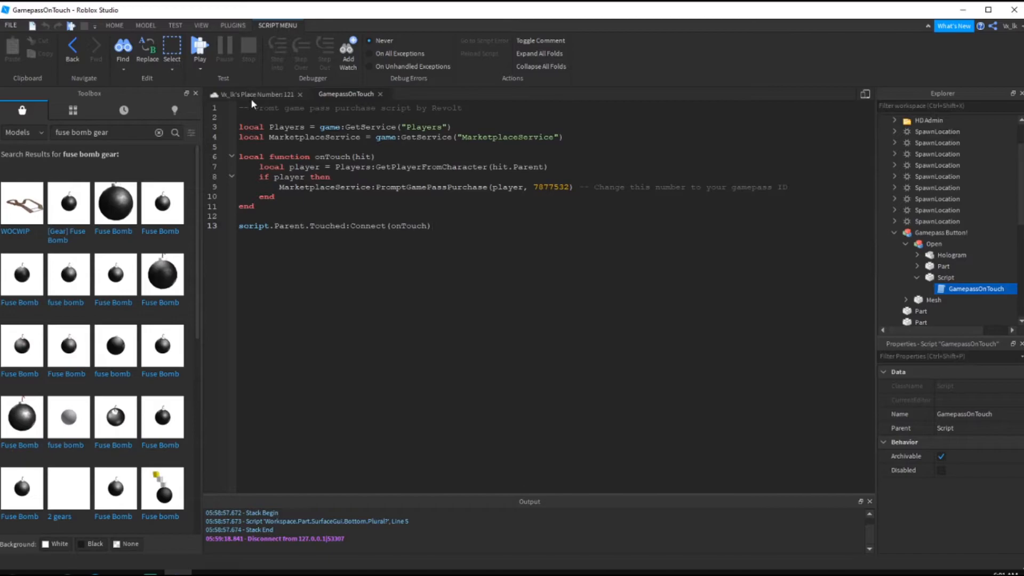
Highlight the gamepass ID in the GamepassOnTouch script once more and close the script
double_click(558, 190)
left_click(558, 192)
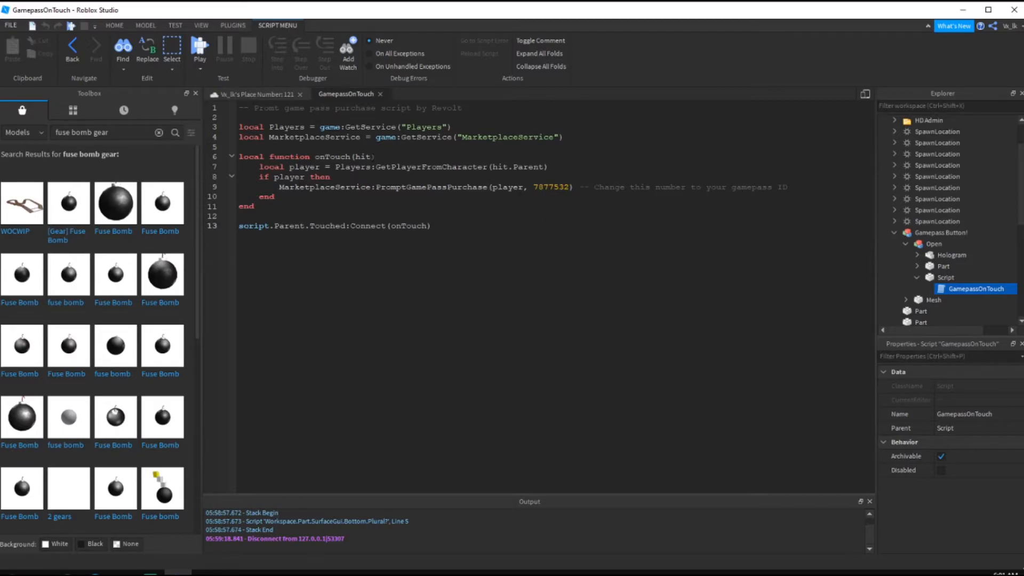
left_click(380, 94)
Search the toolbox models for "gamepass gear giver"
left_click(134, 135)
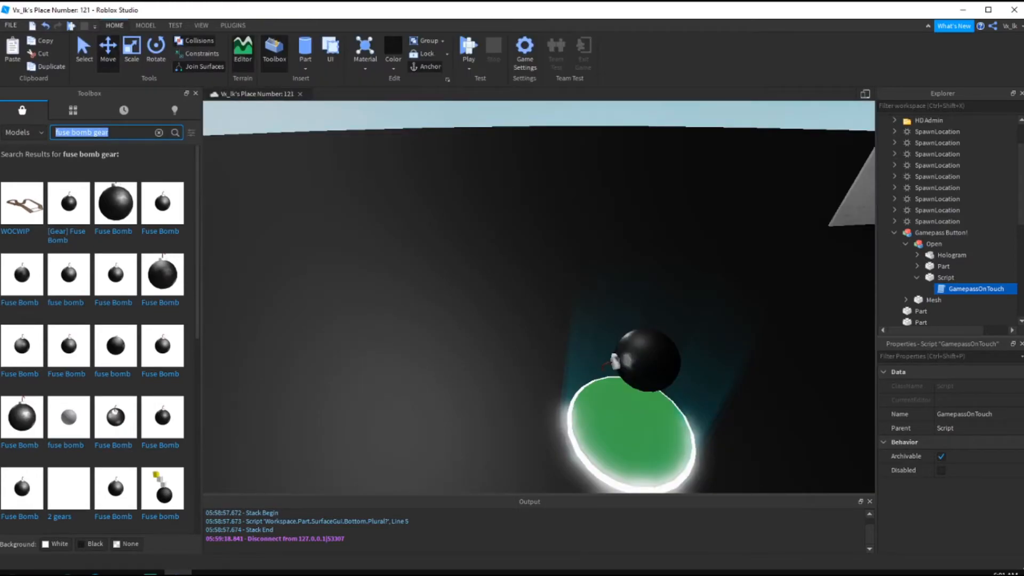
key("BackSpace")
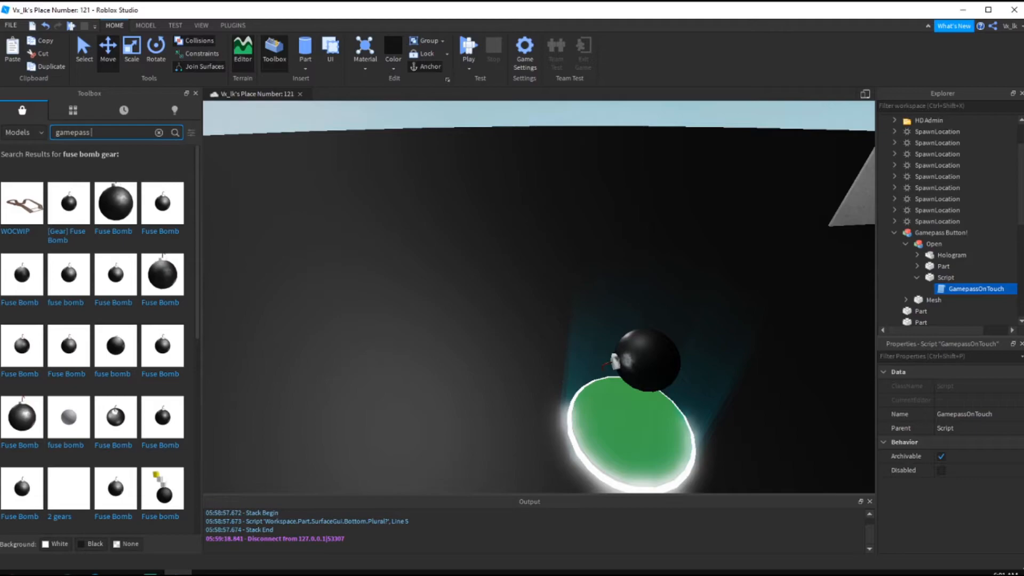
type("gamepass gear giver")
key("Return")
right_click_drag(440, 304, 441, 273)
right_click_drag(533, 235, 855, 186)
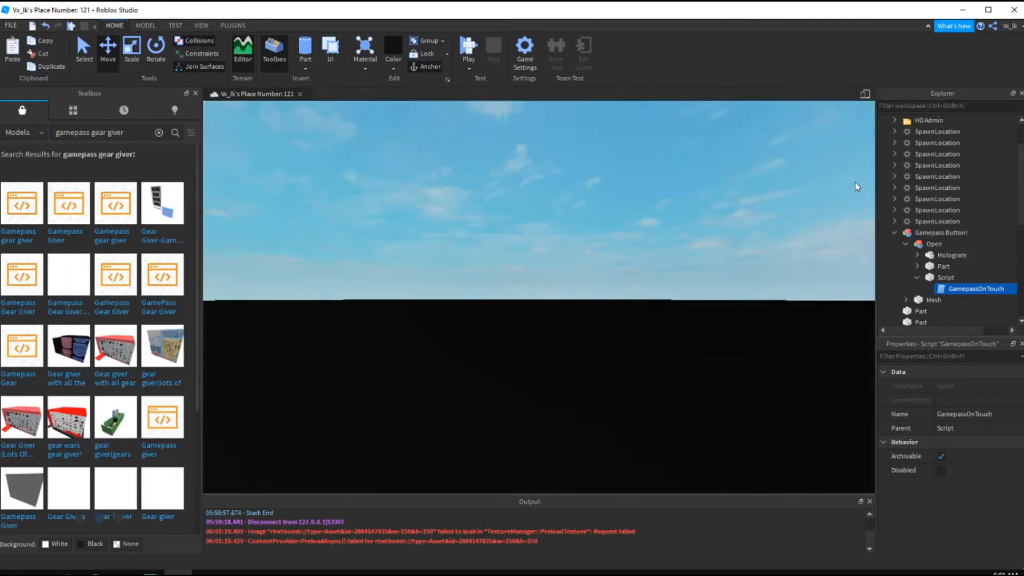
Examine the code of the Gamepass Gear script and delete the script from the Workspace
double_click(919, 136)
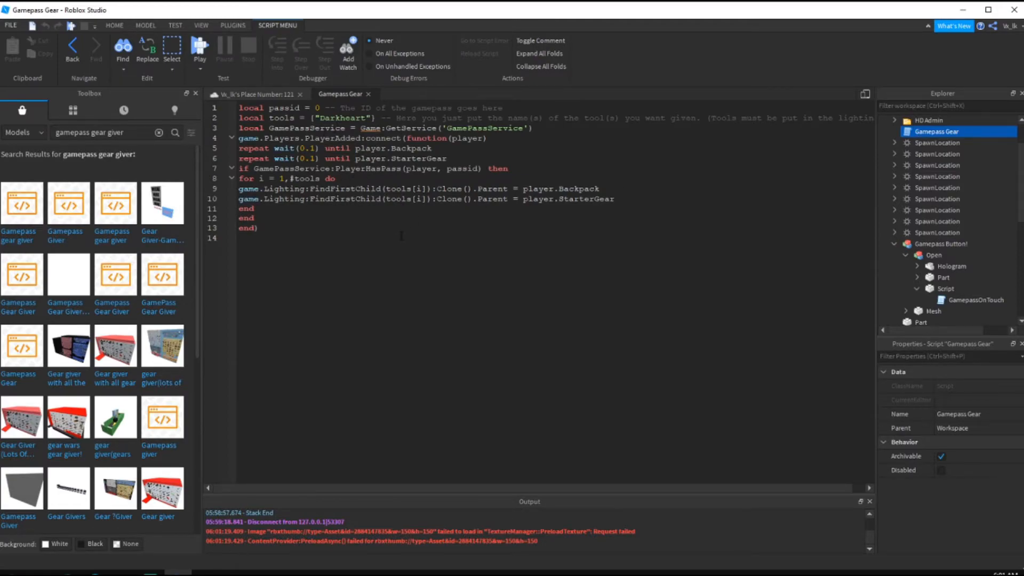
left_click(368, 94)
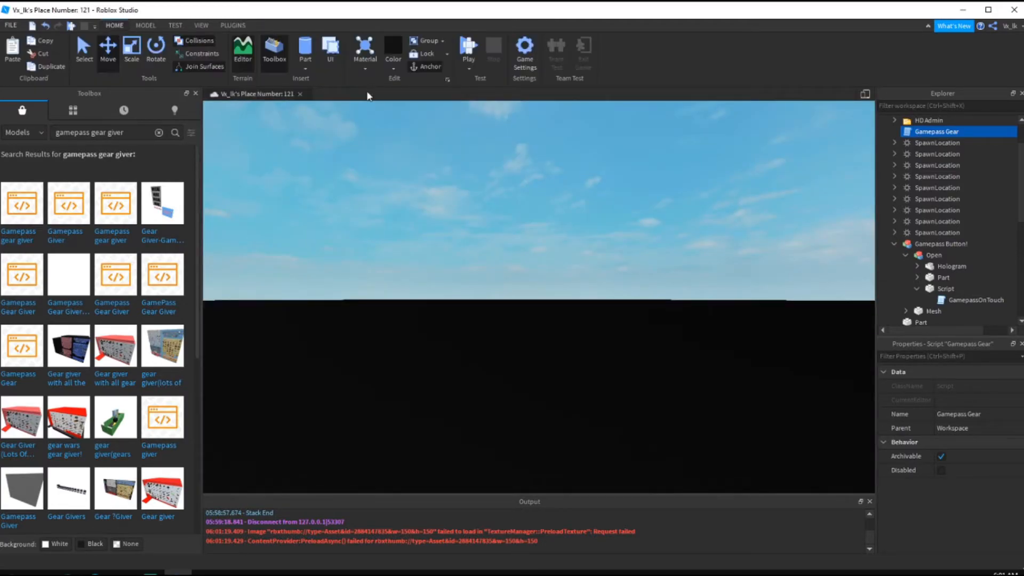
key("Delete")
Insert the Gamepass Tool Giver script to examine its code, and delete it from the Workspace
left_click(79, 201)
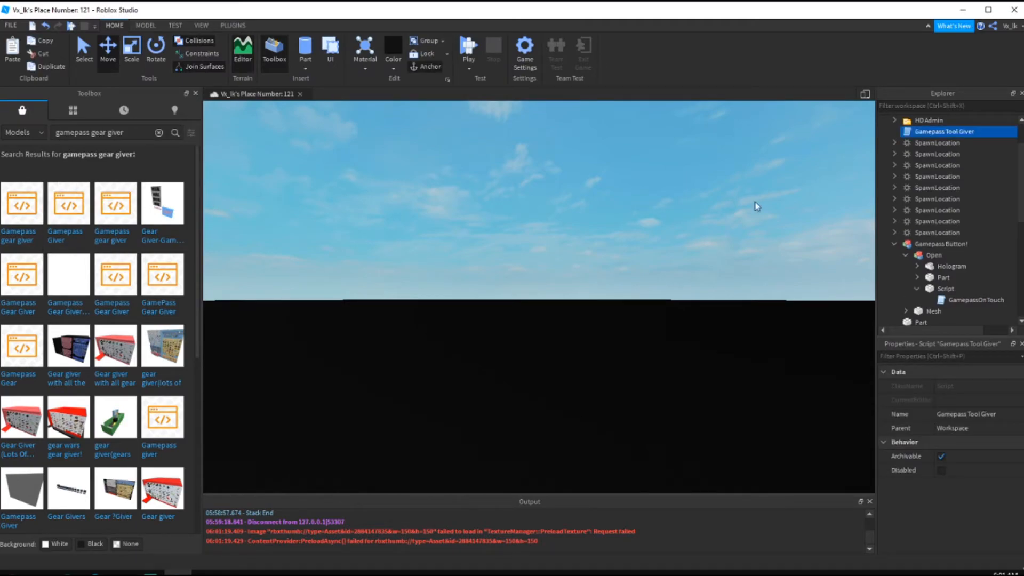
double_click(931, 132)
scroll(413, 178, "down", 5)
scroll(388, 185, "up", 5)
left_click(383, 94)
key("Delete")
right_click_drag(407, 118, 341, 155)
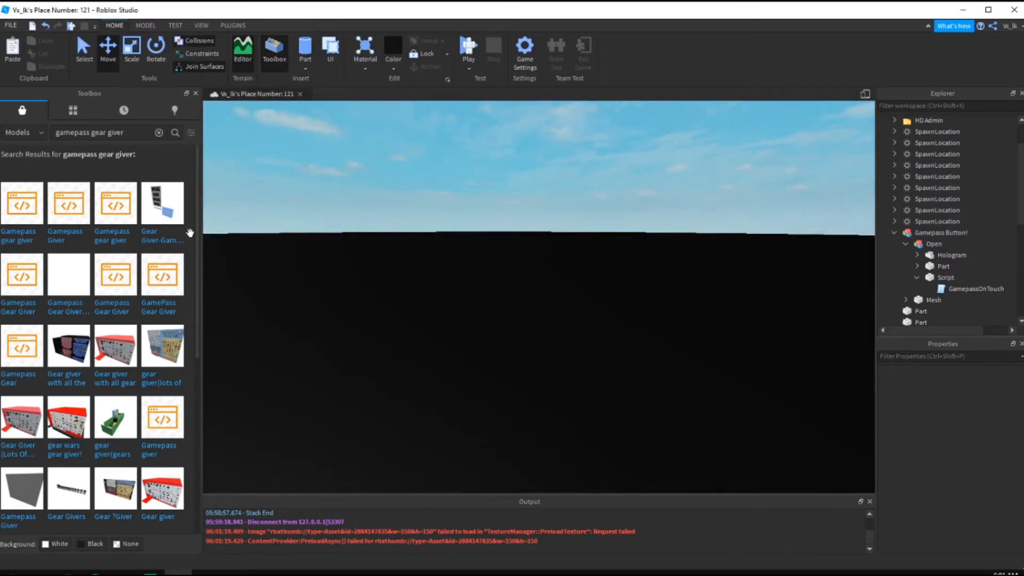
Insert the gear giver model containing the "Put me in ServerScriptService" script and examine that script's code
left_click(118, 221)
left_click(553, 306)
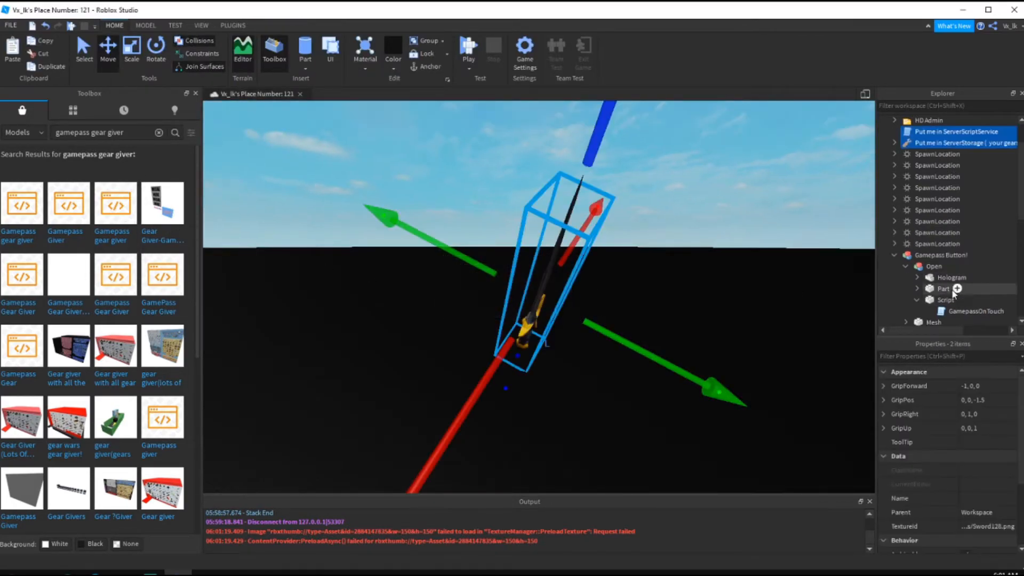
double_click(940, 132)
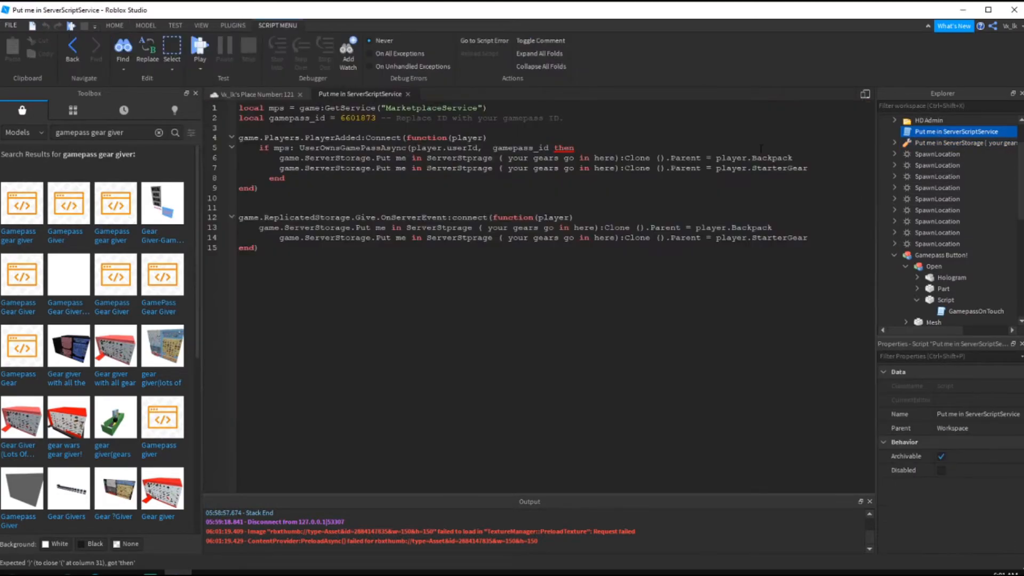
left_click(409, 95)
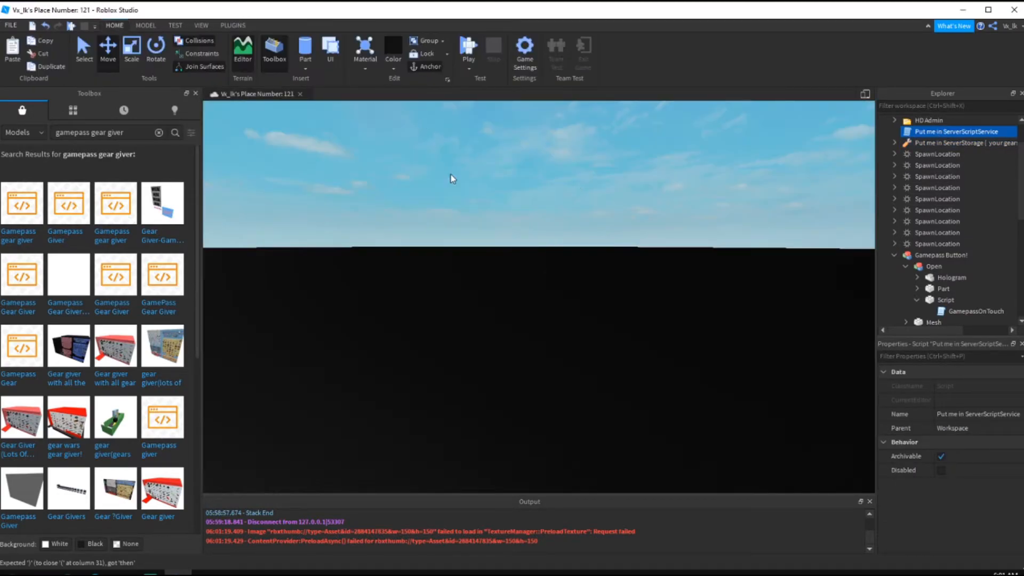
Insert the GamepassGearGiver script to examine its instructions, and delete both copies from the Workspace
double_click(12, 275)
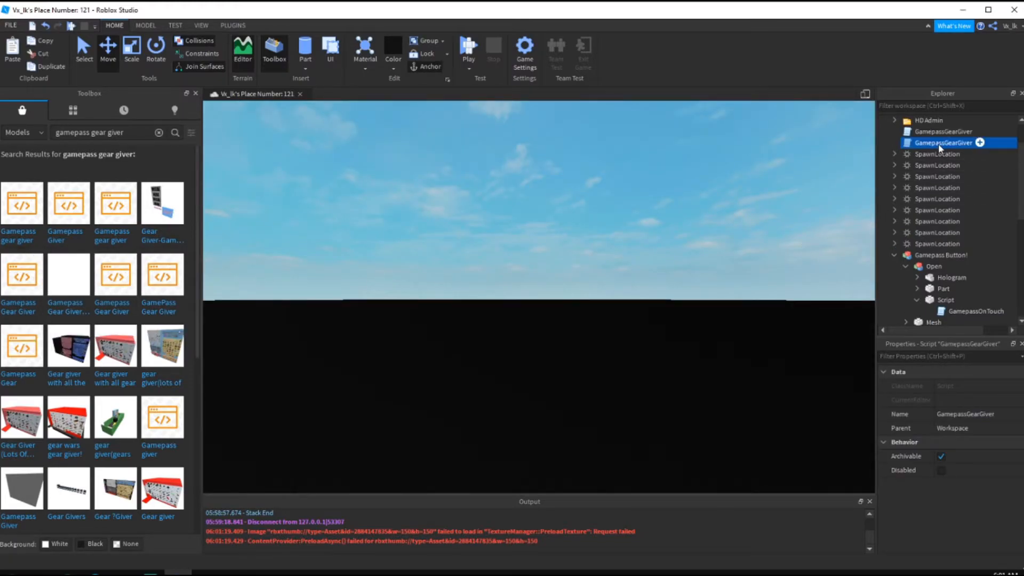
double_click(938, 142)
left_click(913, 132, "ctrl")
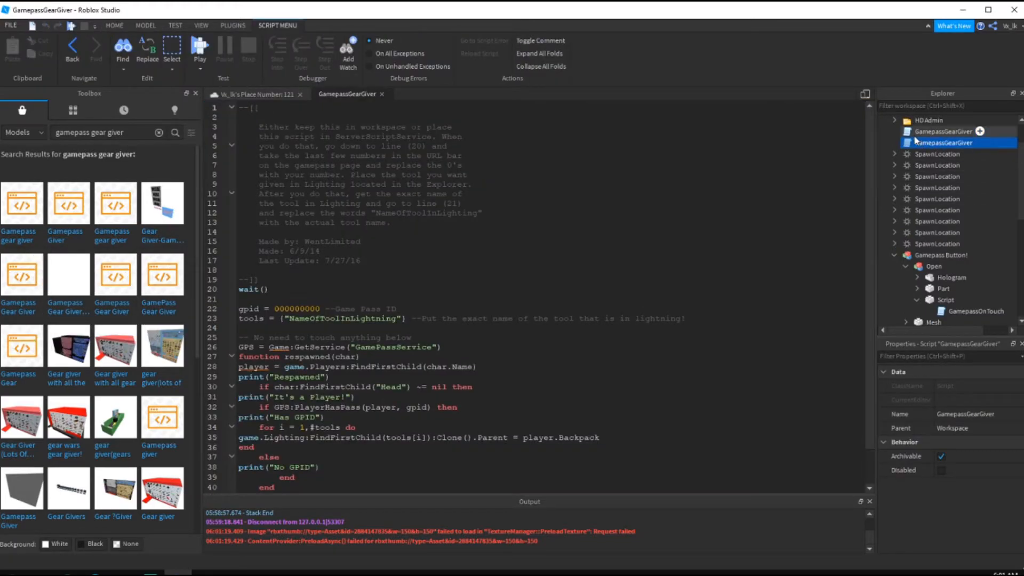
key("Delete")
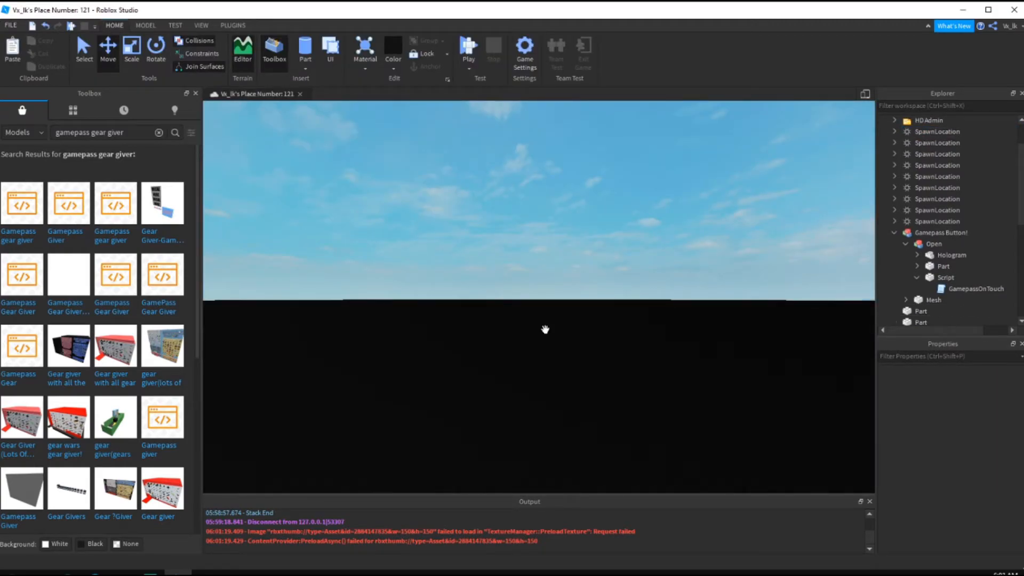
Examine the code of the FireballGiver script in the Workspace and move the script into ServerScriptService
scroll(972, 206, "up", 2)
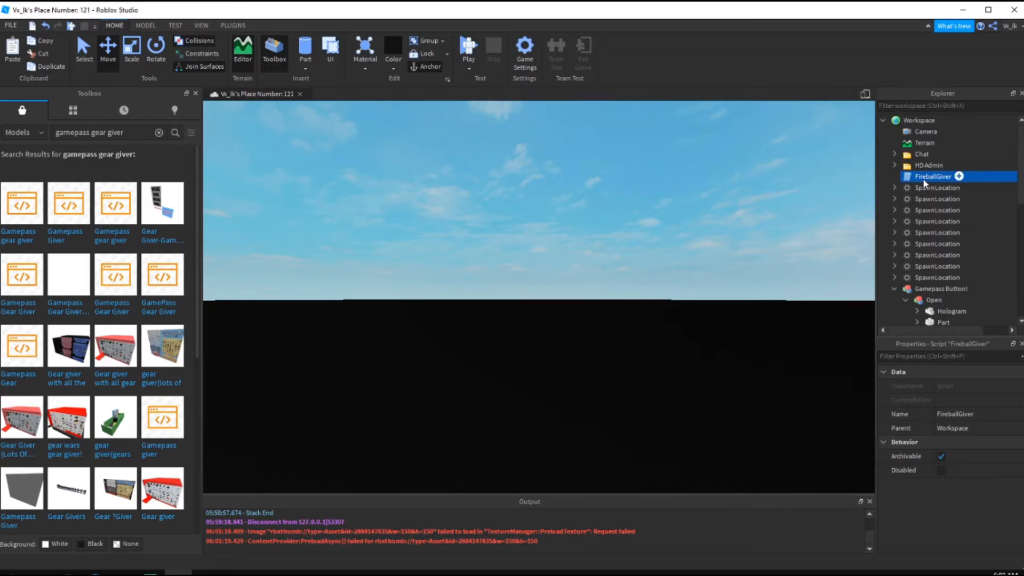
double_click(924, 180)
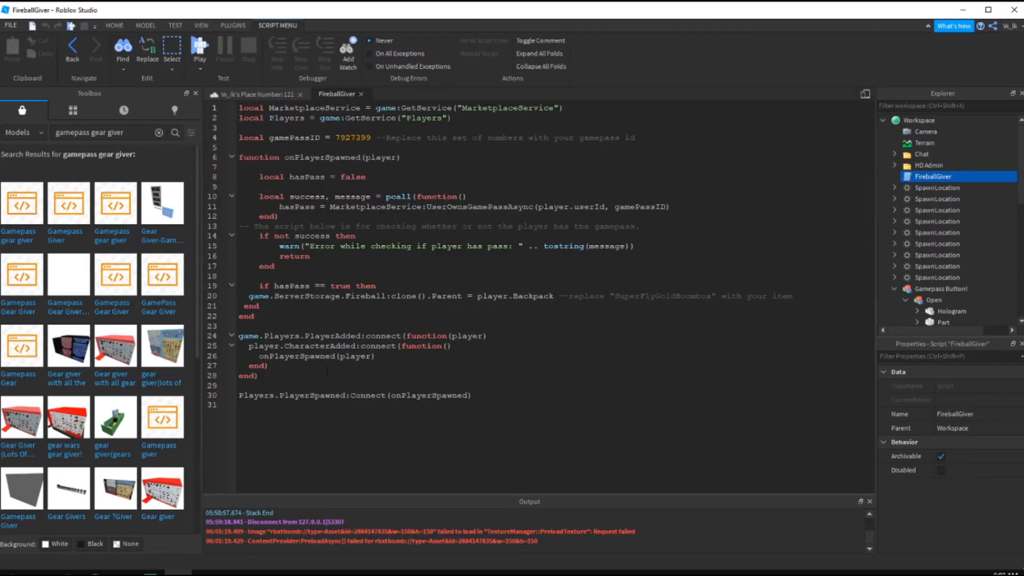
key("ctrl+a")
left_click(537, 403)
left_click_drag(954, 177, 944, 222)
left_click(360, 94)
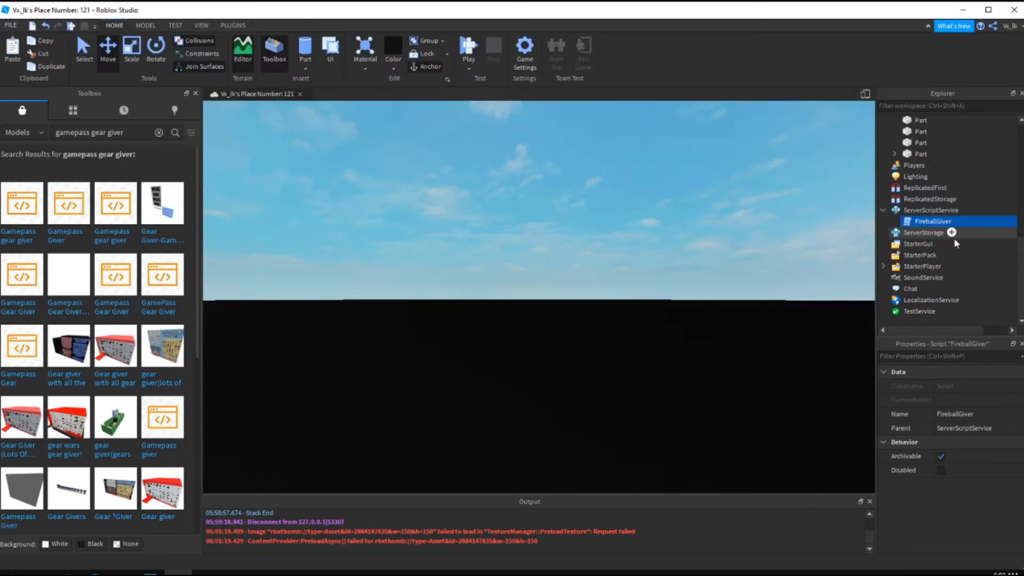
Rename the FireballGiver script in ServerScriptService to FuseBombGiver
right_click(938, 223)
left_click(953, 304)
type("F")
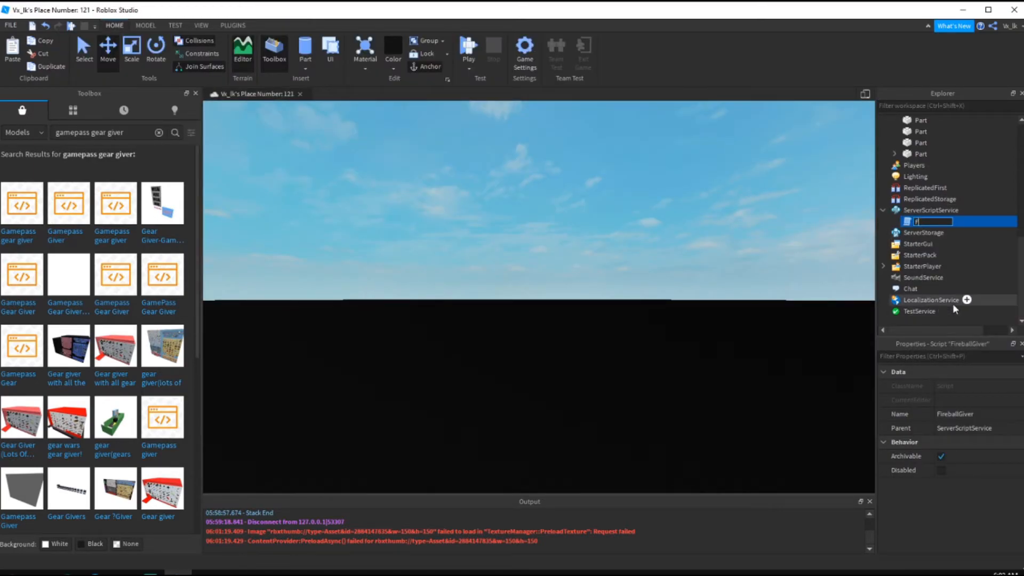
type("useBombGiver")
key("Return")
Search the toolbox models for "fuse bomb gear"
right_click_drag(616, 258, 621, 300)
scroll(939, 233, "up", 2)
scroll(939, 234, "up", 2)
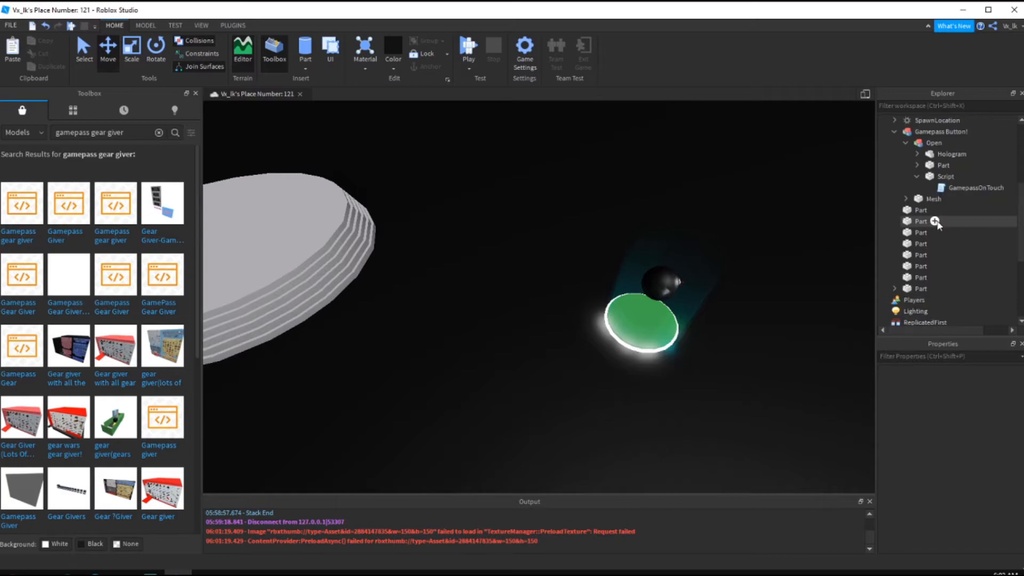
triple_click(98, 133)
type("f")
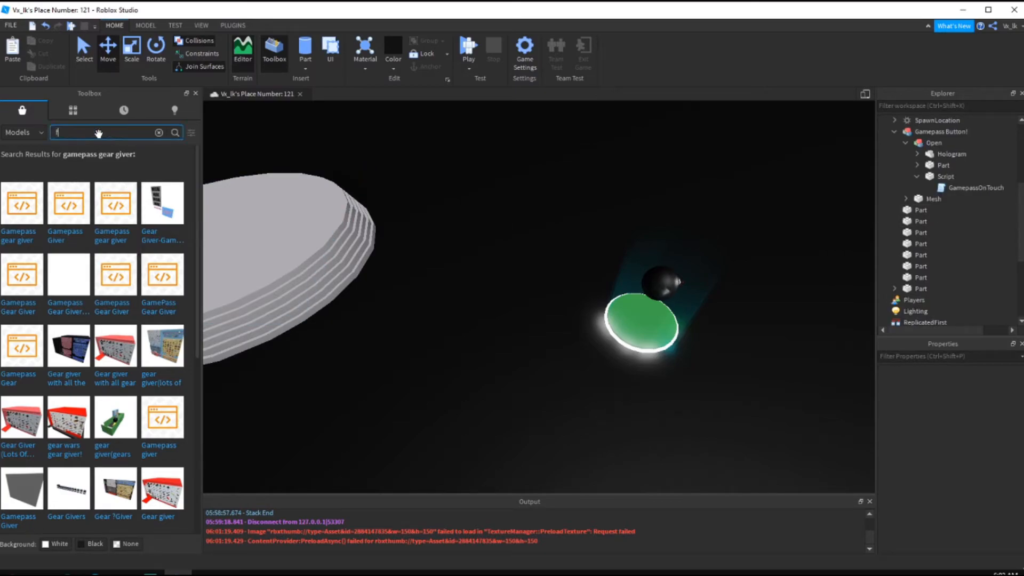
type("use bomb gear")
key("Return")
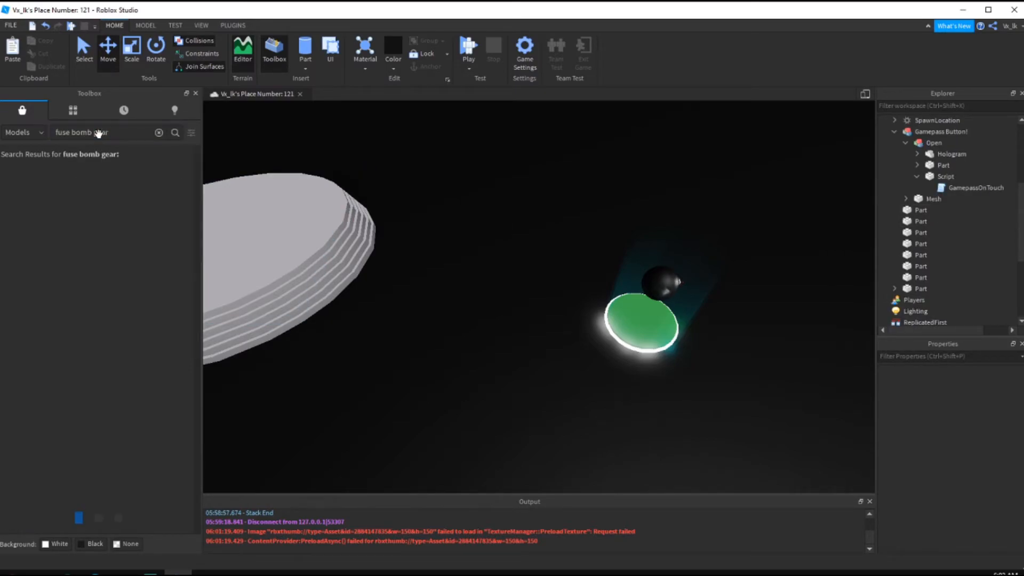
Insert the [Gear] Fuse Bomb model and move its FuseBomb tool from the Workspace into ServerStorage
scroll(457, 304, "down", 5)
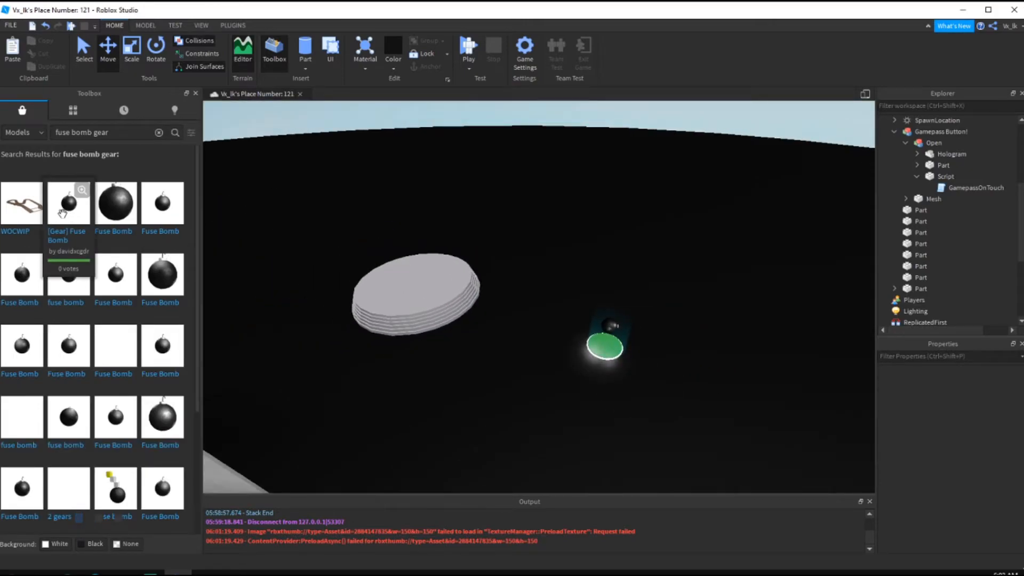
left_click_drag(75, 216, 485, 345)
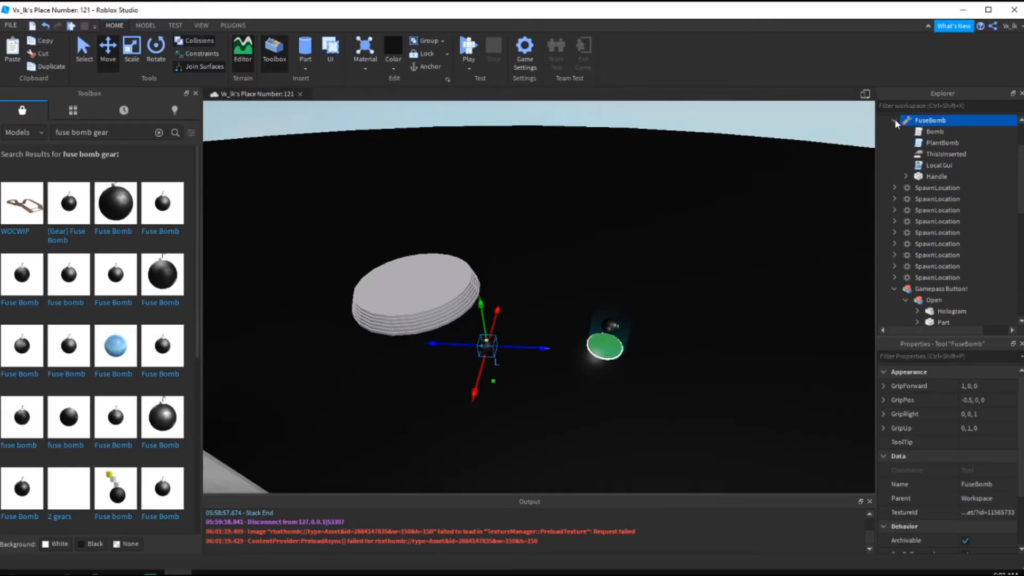
scroll(978, 188, "down", 5)
left_click_drag(898, 119, 948, 231)
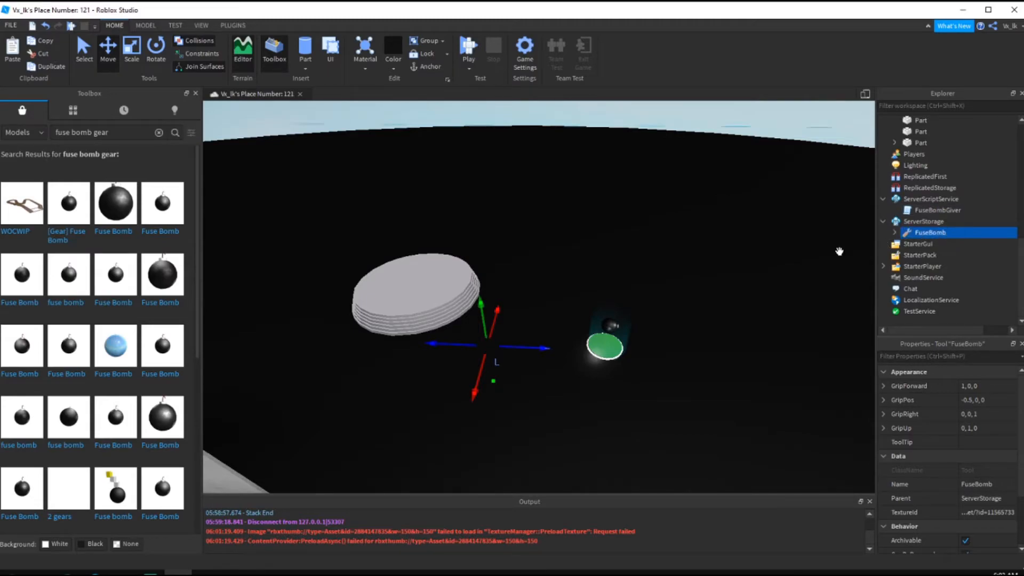
In the FuseBombGiver script, replace Fireball with FuseBomb in the line that clones the item from ServerStorage
right_click_drag(784, 276, 774, 283)
scroll(781, 277, "up", 3)
left_click(919, 209)
double_click(920, 209)
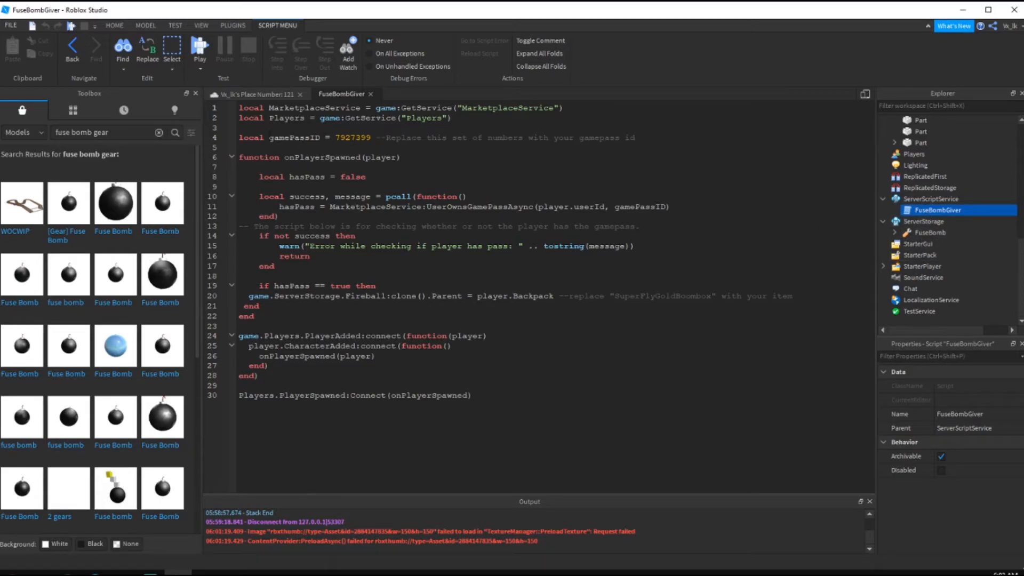
double_click(353, 138)
left_click(377, 140)
left_click(491, 160)
double_click(361, 296)
type("FuseBomb")
Start a playtest and walk the character onto the gamepass button to trigger its purchase prompt, dismissing the dialogs
left_click(201, 50)
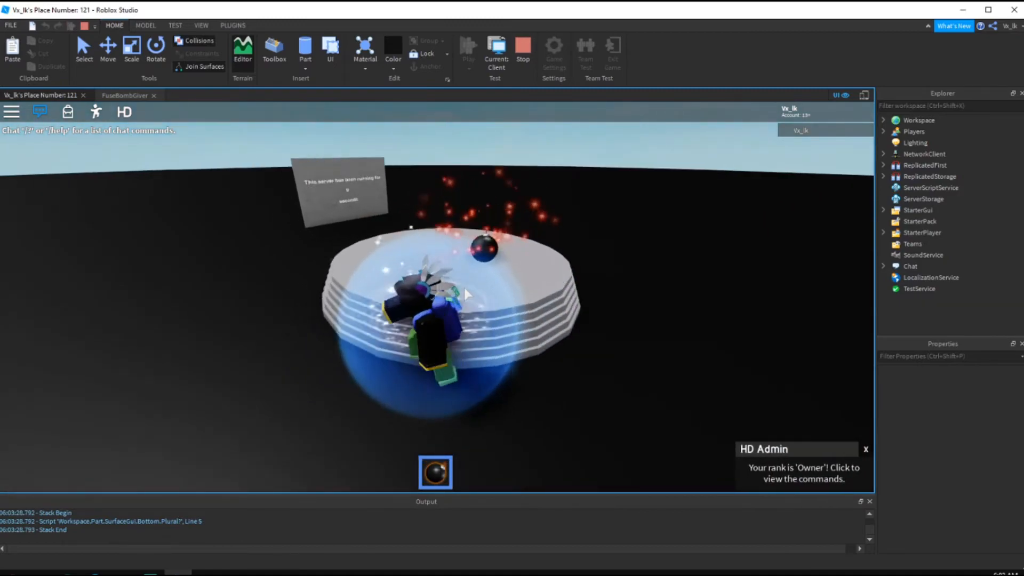
left_click(866, 449)
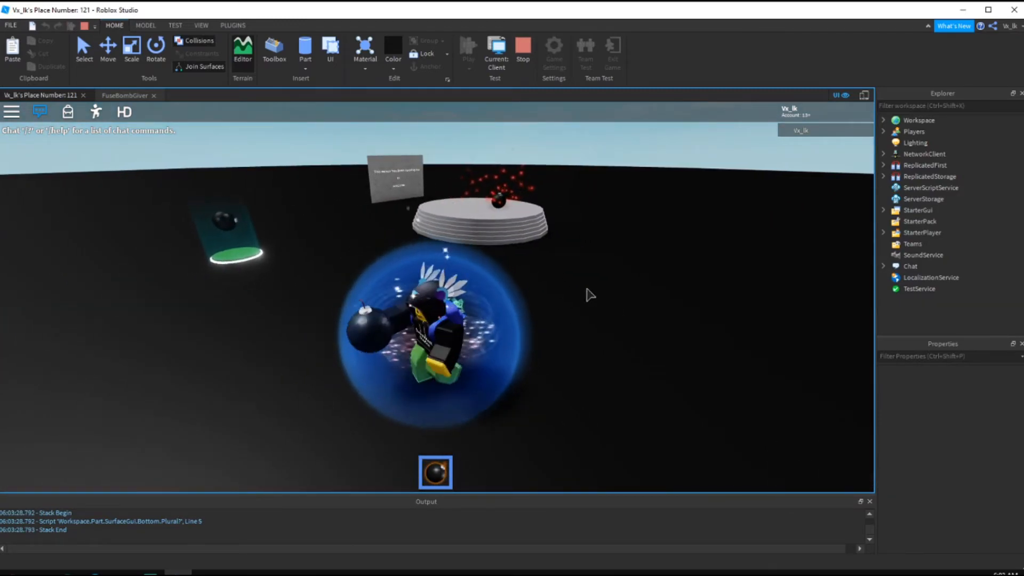
key("a")
key("w")
right_click_drag(588, 232, 589, 232)
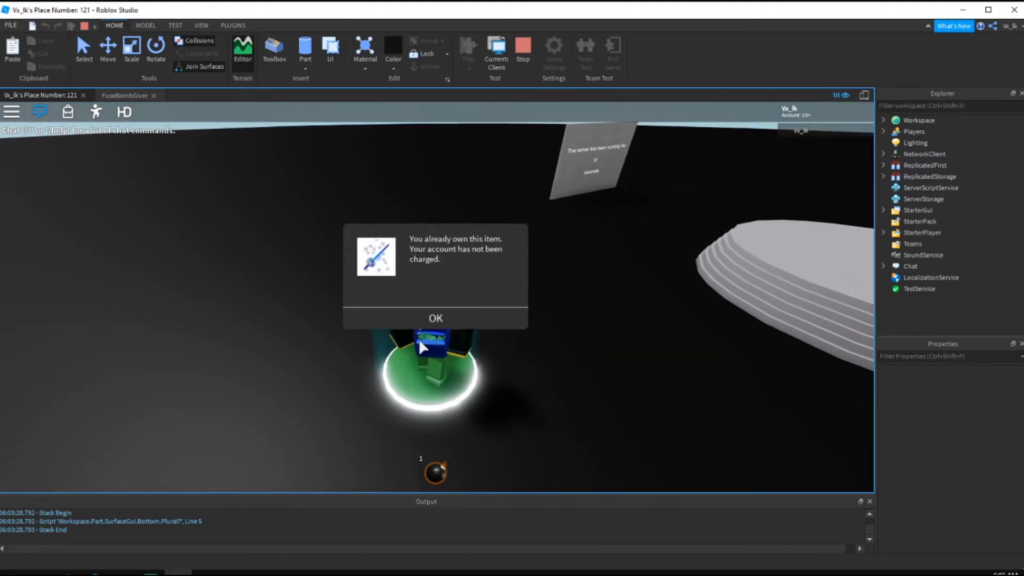
key("w")
key("a")
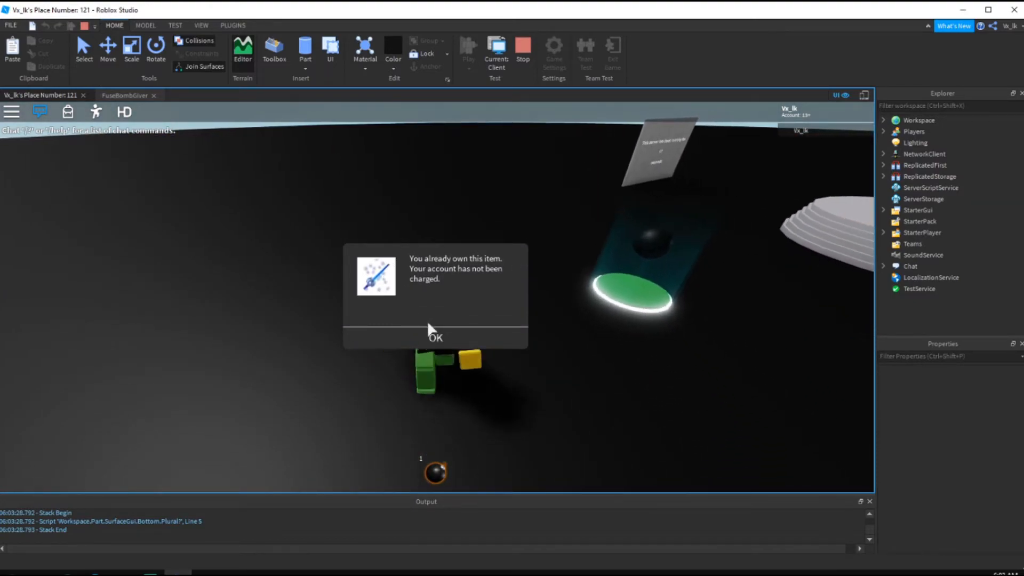
left_click(433, 338)
Walk the character from the gamepass button to the server timer sign to check its running time
key("d")
key("w")
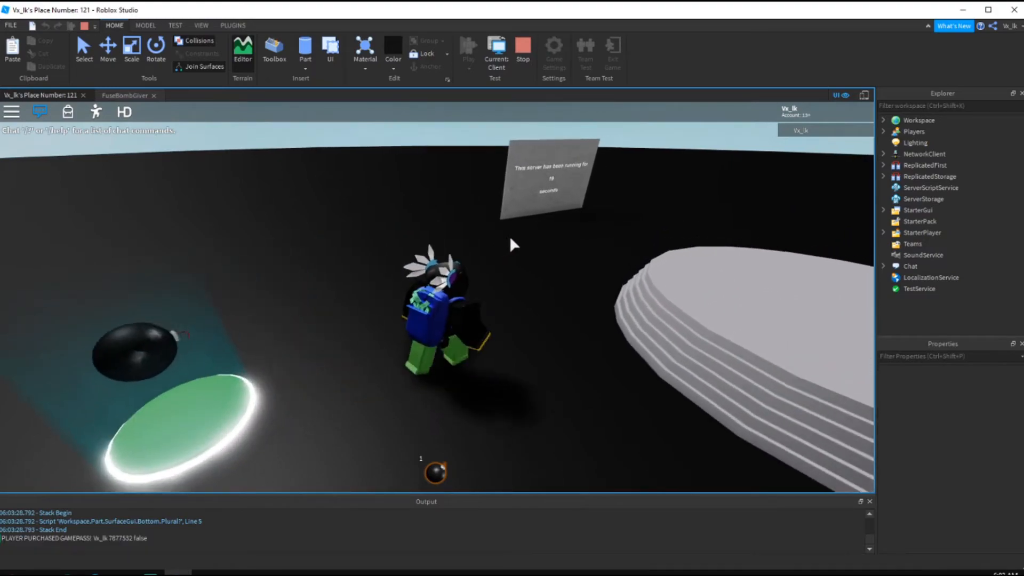
scroll(523, 229, "up", 2)
scroll(525, 211, "down", 5)
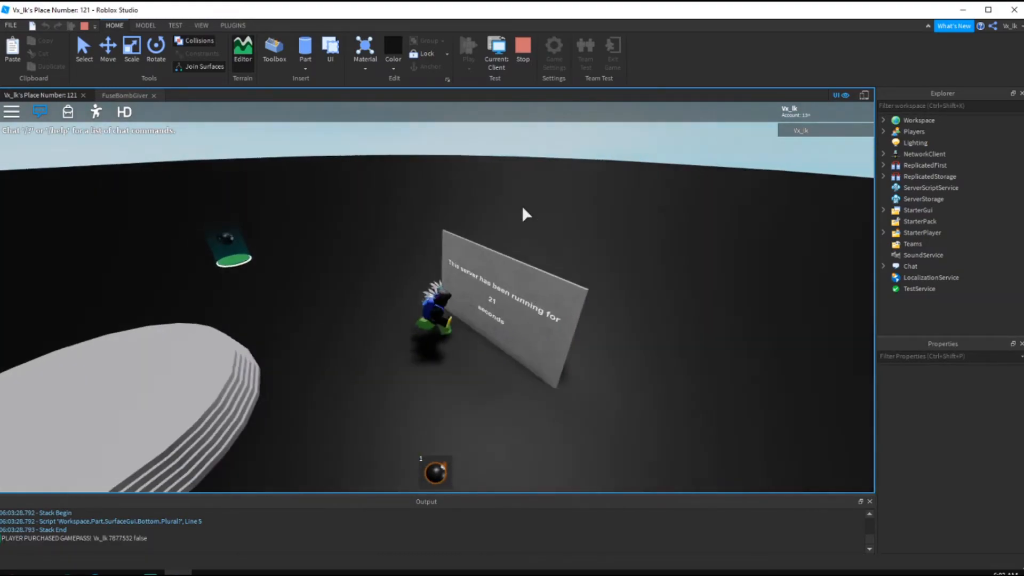
Equip the fuse bomb and throw it from the round stepped platform to test the gear
right_click_drag(496, 236, 436, 233)
key("w")
key("1")
key("w")
left_click(436, 234)
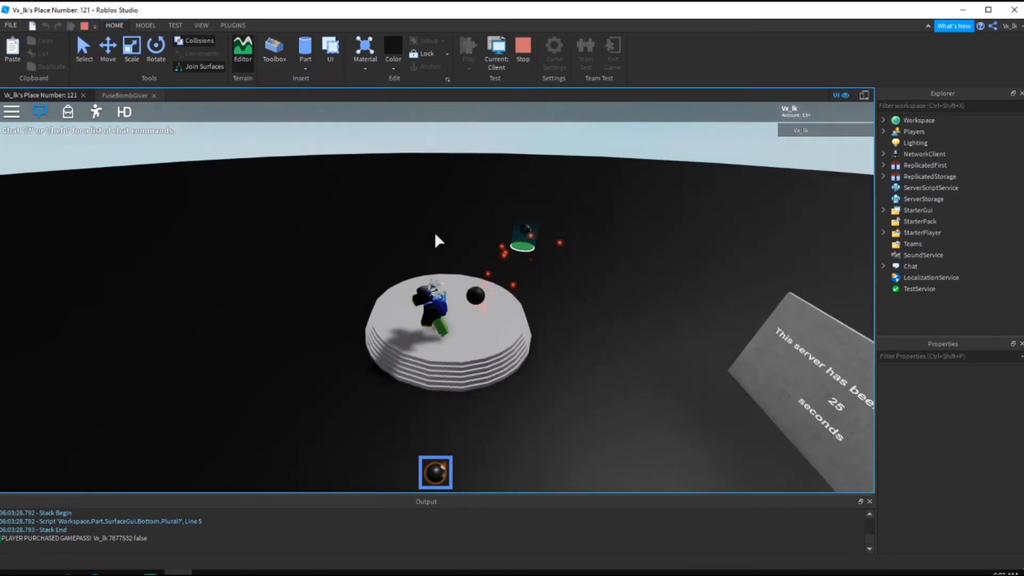
scroll(435, 234, "down", 2)
key("d")
key("s")
scroll(436, 235, "down", 2)
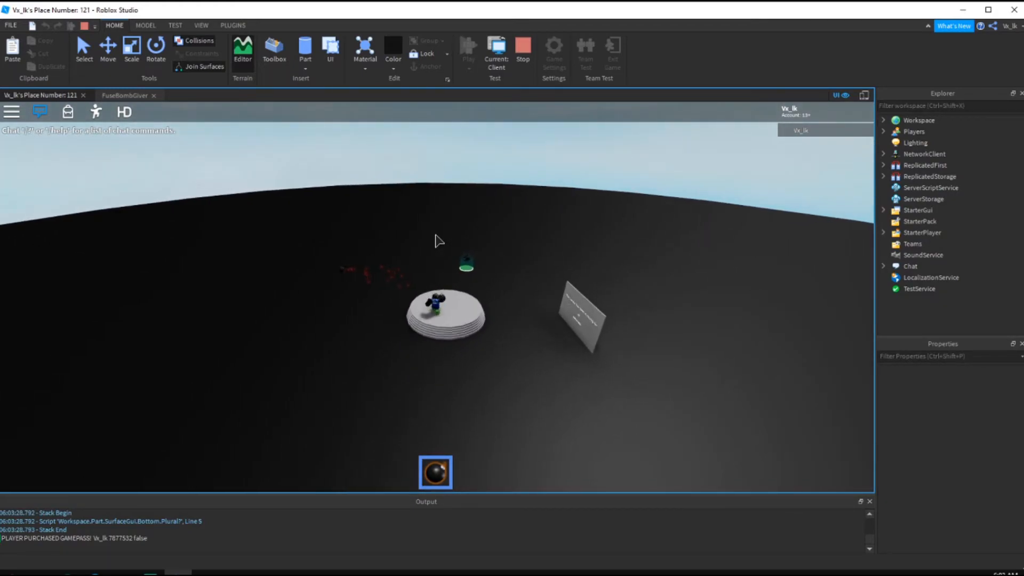
Walk the character back to the server timer sign and throw another fuse bomb beside it
key("w")
right_click_drag(435, 235, 436, 235)
key("w")
scroll(436, 235, "up", 2)
key("w")
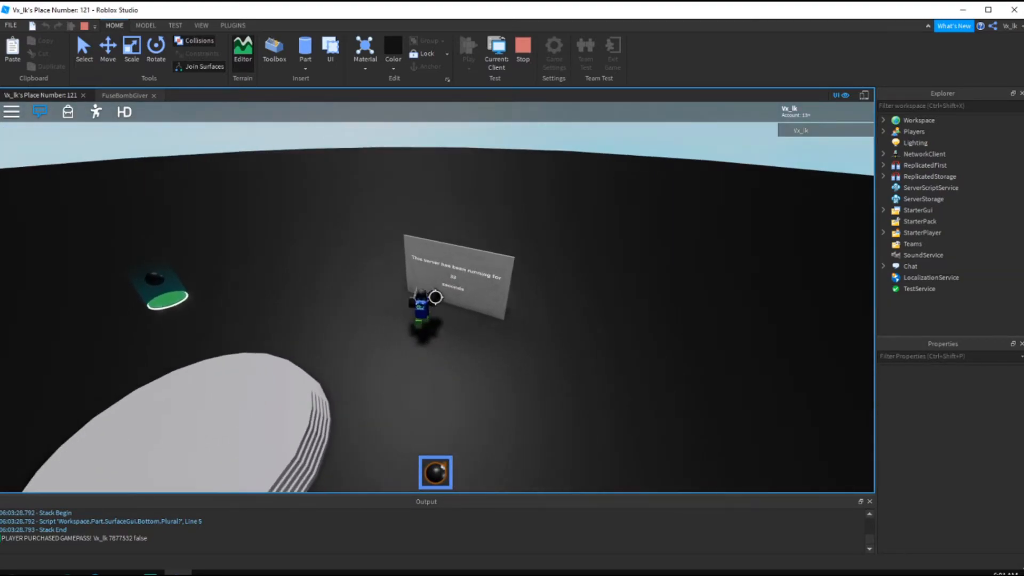
key("space")
left_click(435, 303)
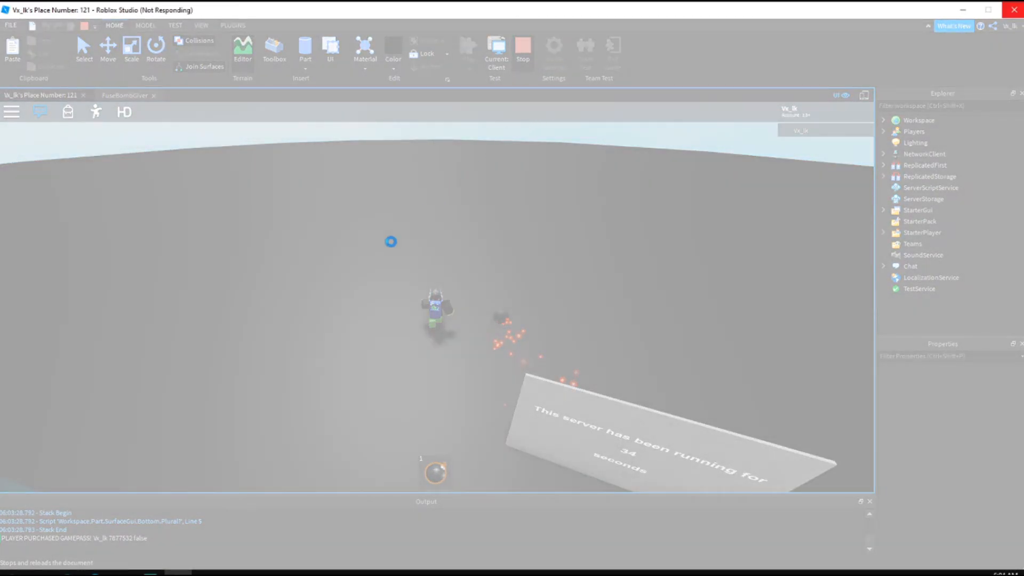
left_click(151, 573)
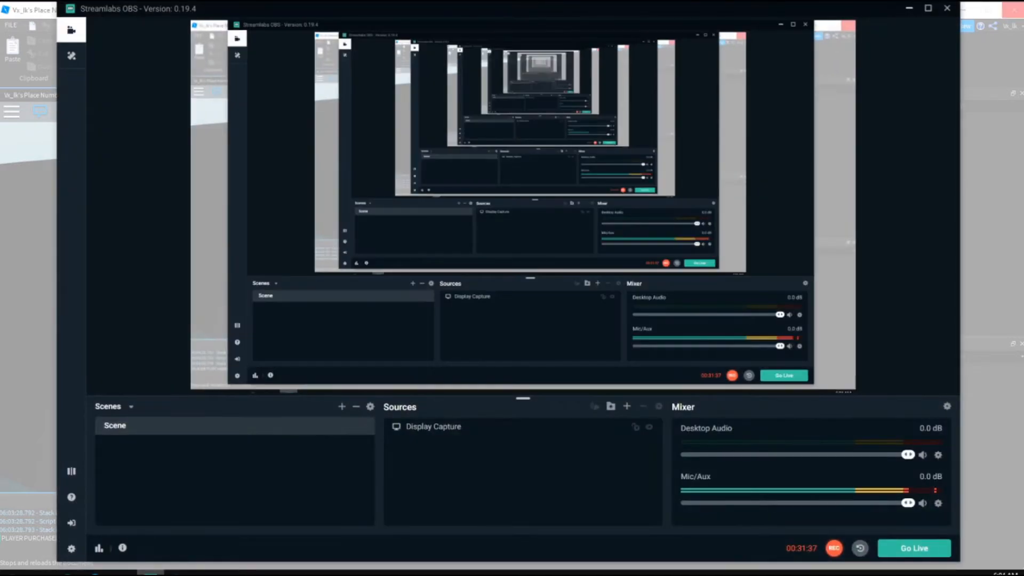
left_click(151, 573)
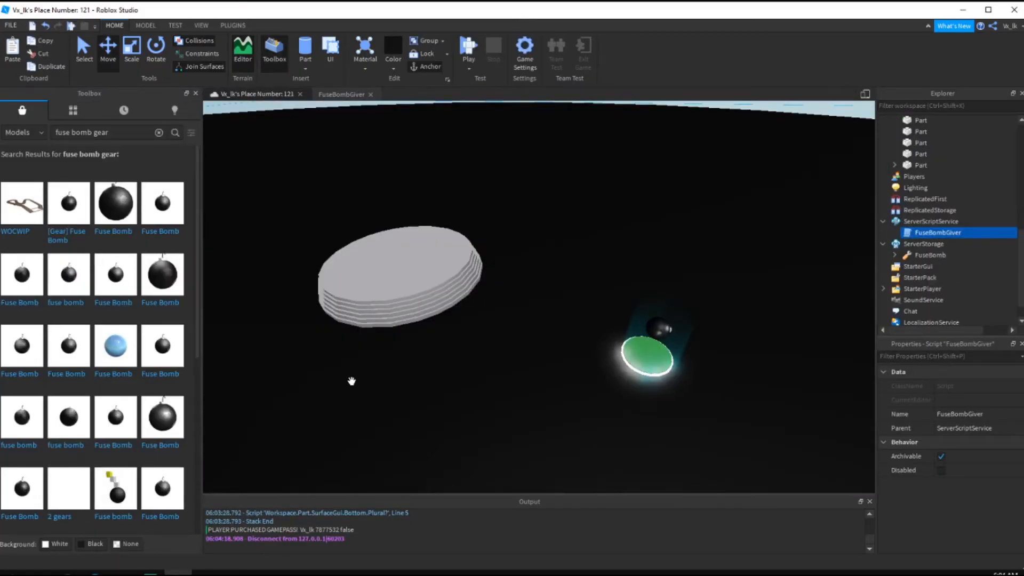
Set the game's Avatar Type to Player Choice in the game settings, save, and accept the shutdown warning
left_click(526, 59)
left_click(300, 167)
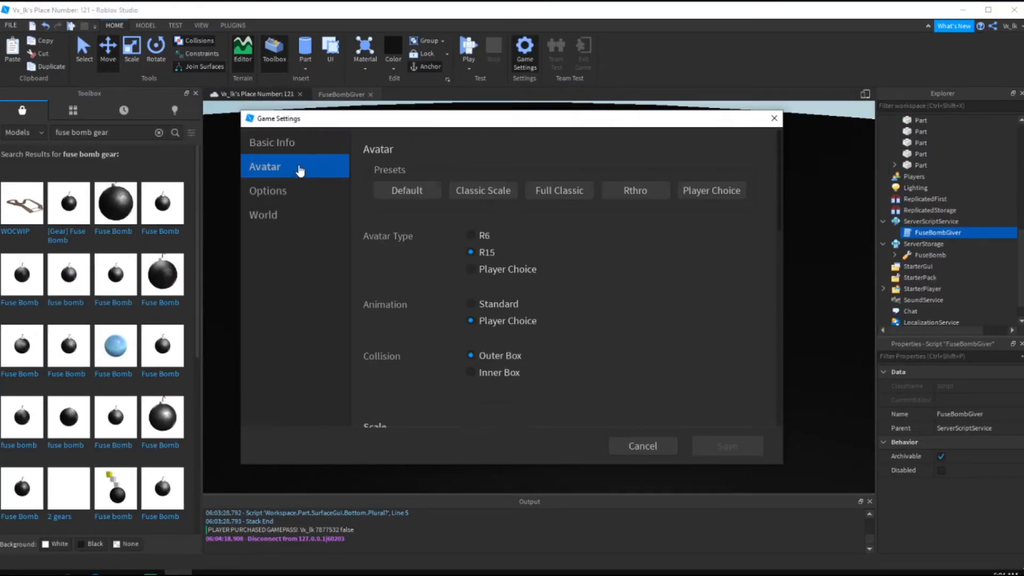
left_click(471, 269)
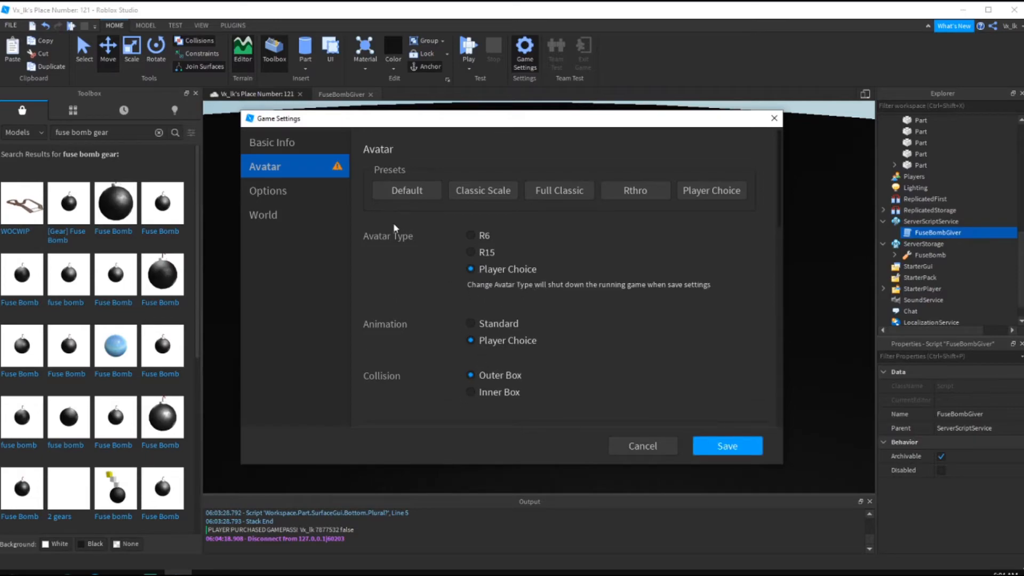
left_click(289, 193)
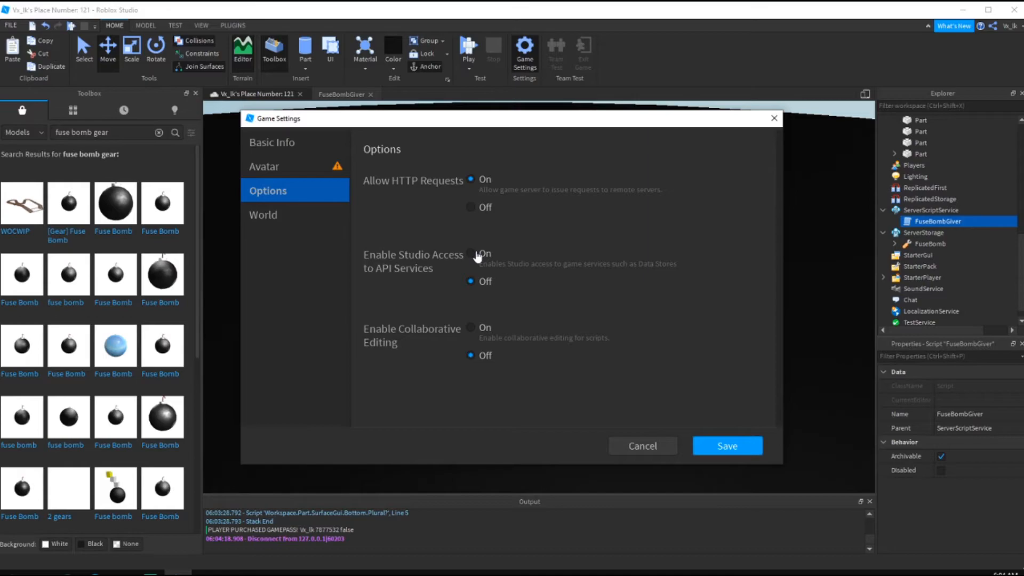
left_click(721, 443)
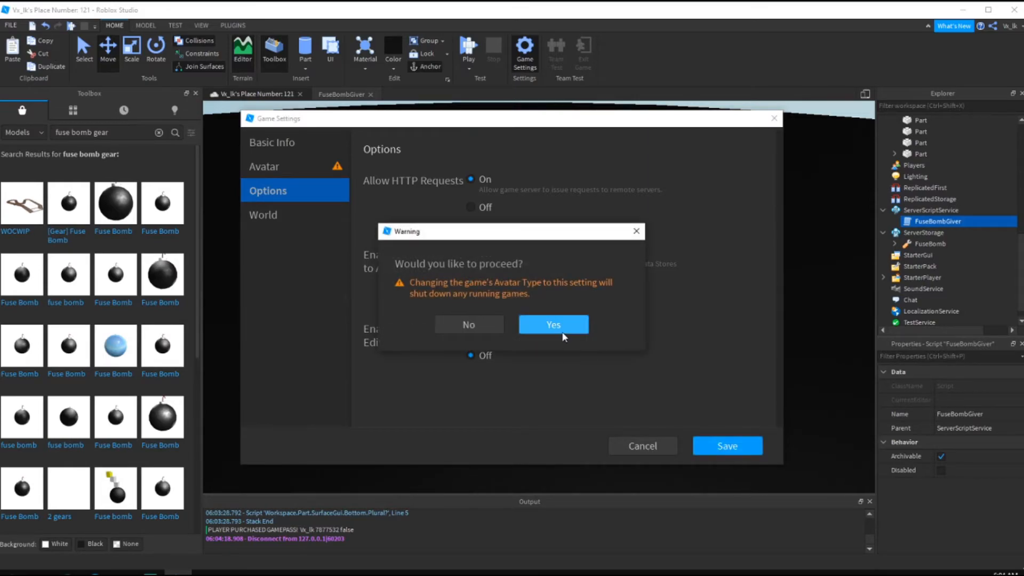
left_click(542, 324)
Search the toolbox models for "donation board"
left_click(89, 132)
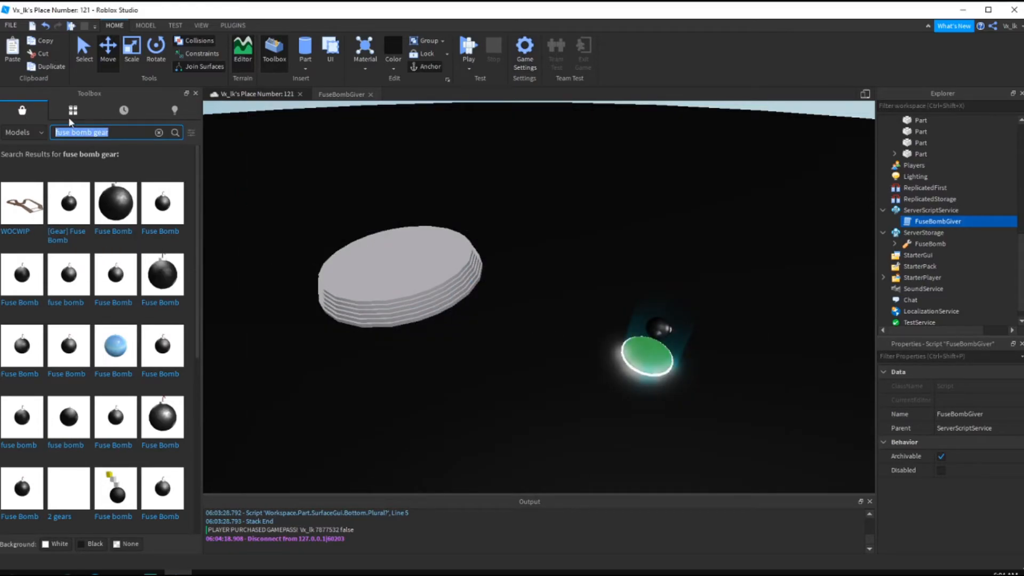
type("donation board")
key("Return")
Insert the first Donation Board model from the search results into open ground away from the stepped platform
right_click_drag(520, 208, 498, 164)
key("s")
left_click(498, 164)
key("a")
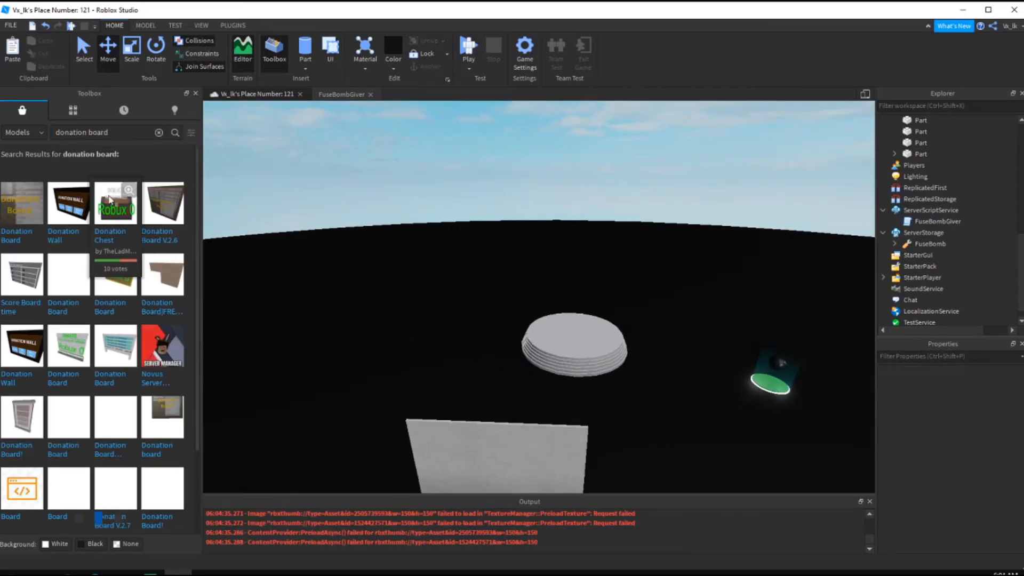
key("w")
left_click_drag(22, 203, 435, 334)
key("a")
key("w")
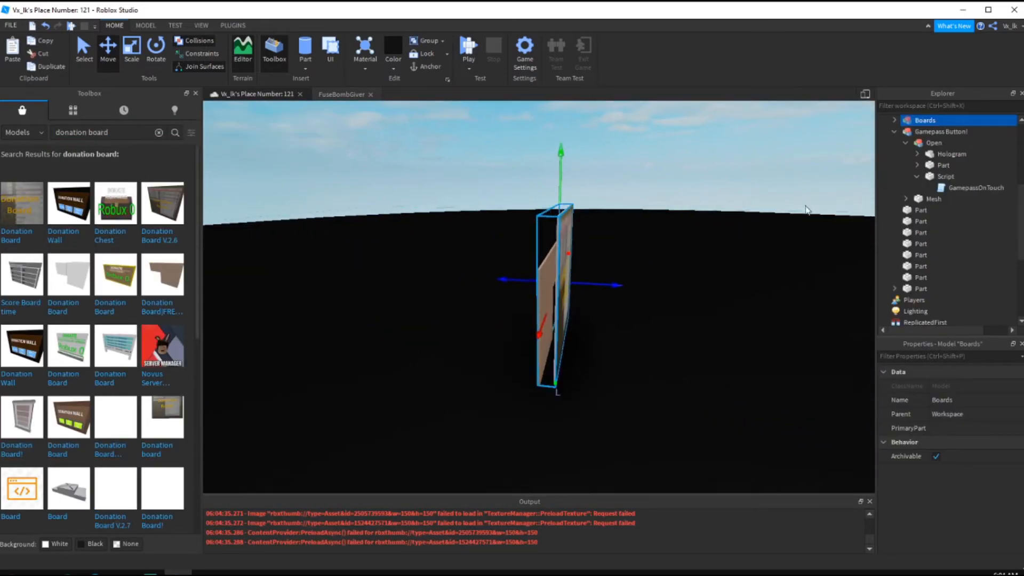
key("s")
Expand the inserted Boards model and delete its DELETEME part
left_click(895, 121)
left_click(939, 188)
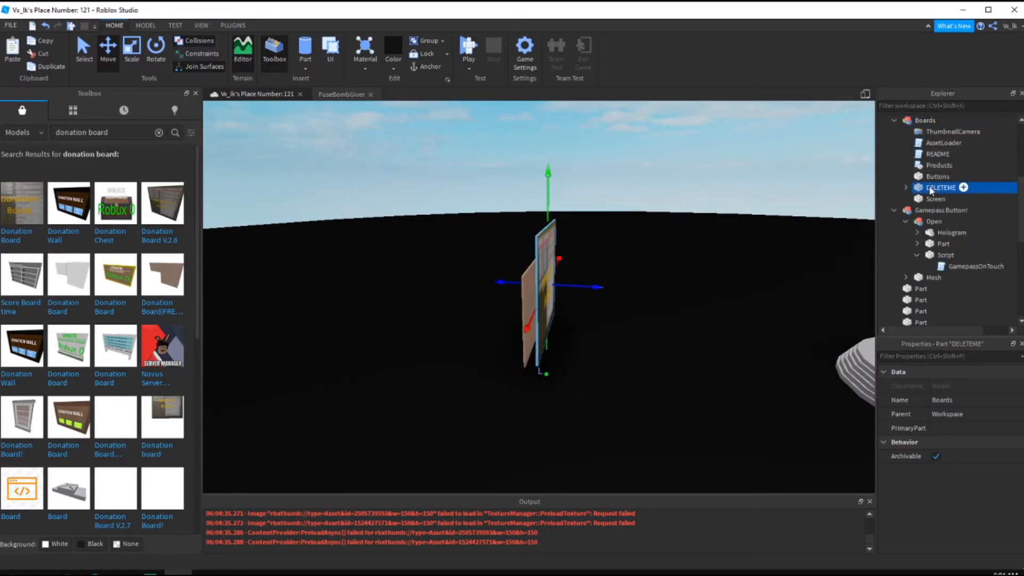
key("Delete")
Open the Boards model's Products script and examine the price and product ID entries, highlighting the ID of the 100 Robux product
double_click(915, 165)
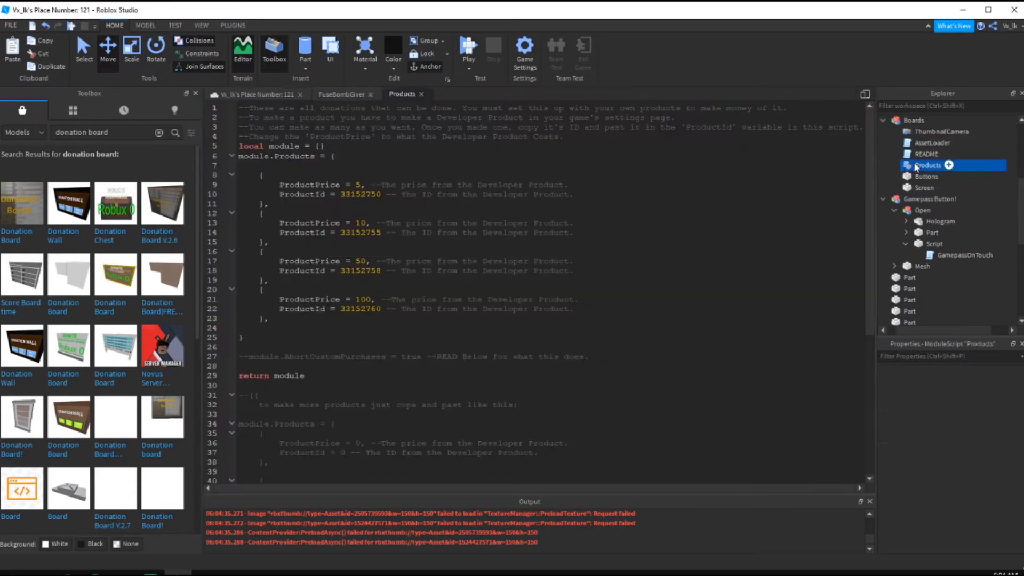
left_click_drag(616, 312, 277, 281)
left_click(298, 291)
double_click(354, 309)
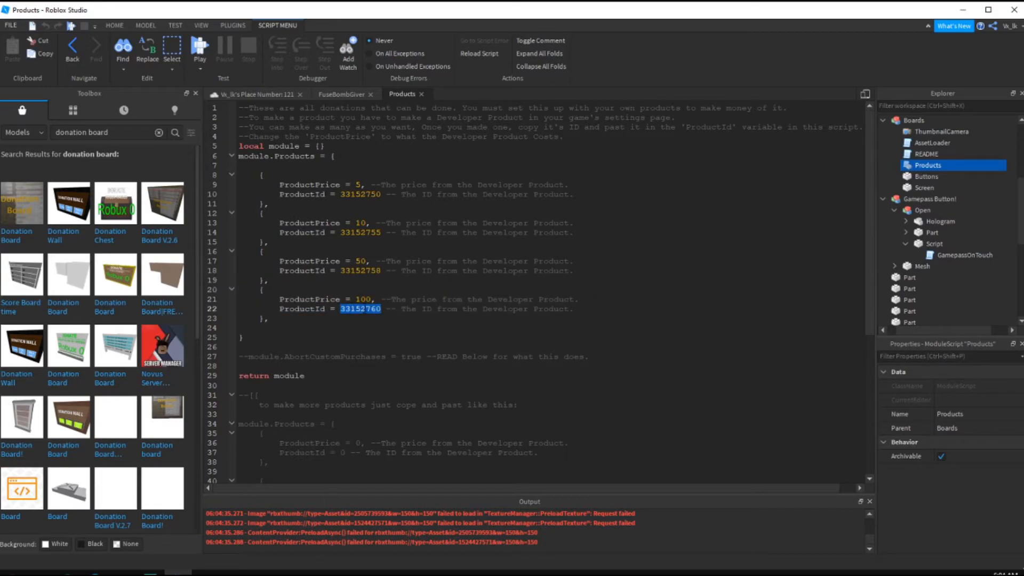
Switch to the browser and view the Developer Products section in the configuration page of Place Number: 121
left_click(12, 574)
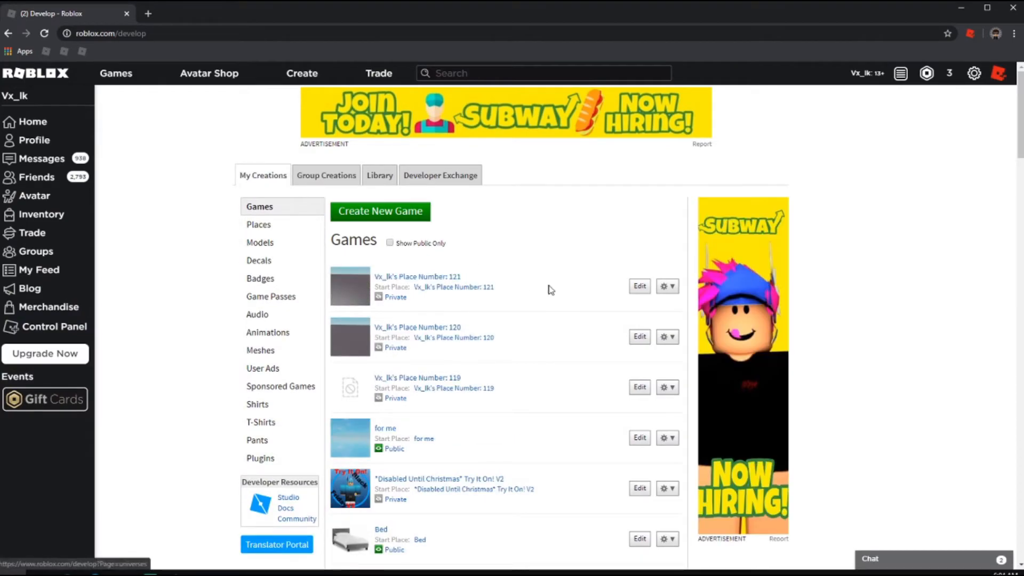
left_click(667, 286)
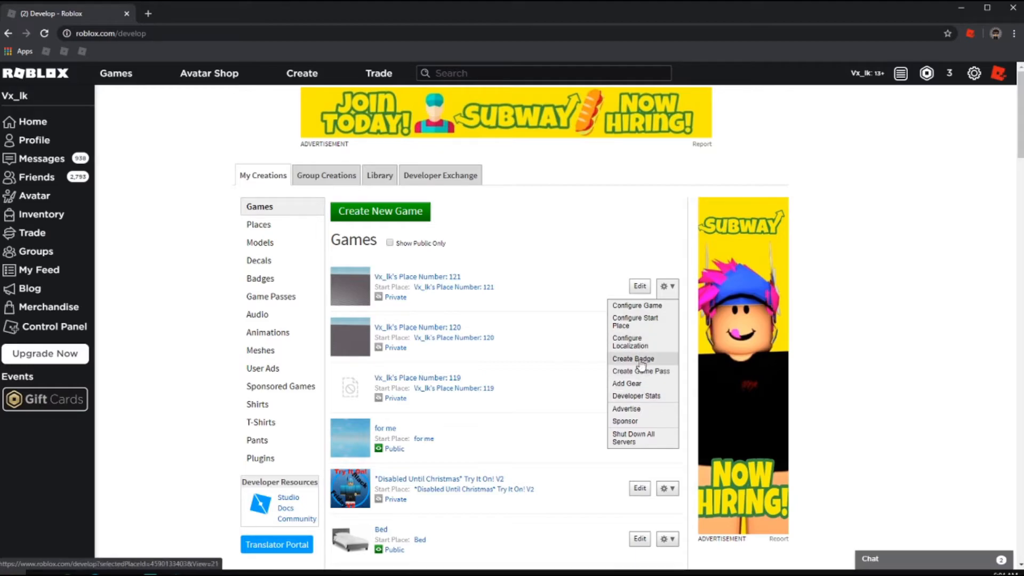
left_click(452, 294)
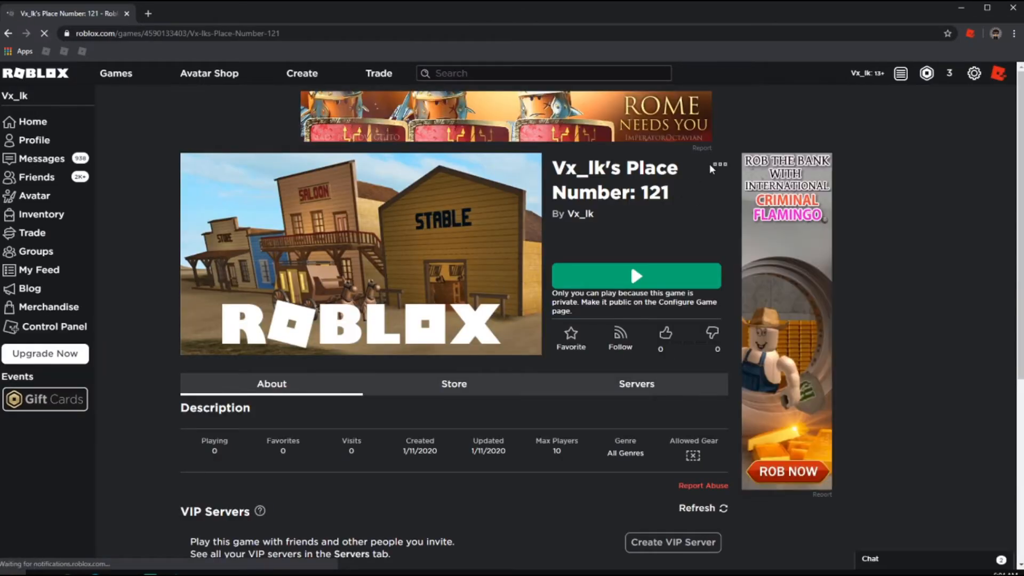
left_click(720, 165)
left_click(714, 232)
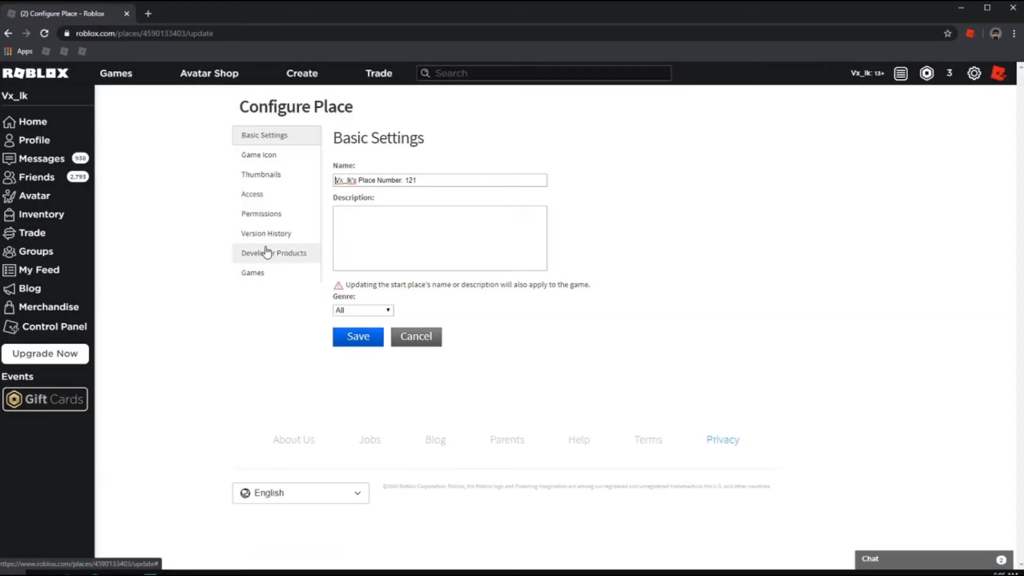
left_click(271, 253)
left_click(485, 139)
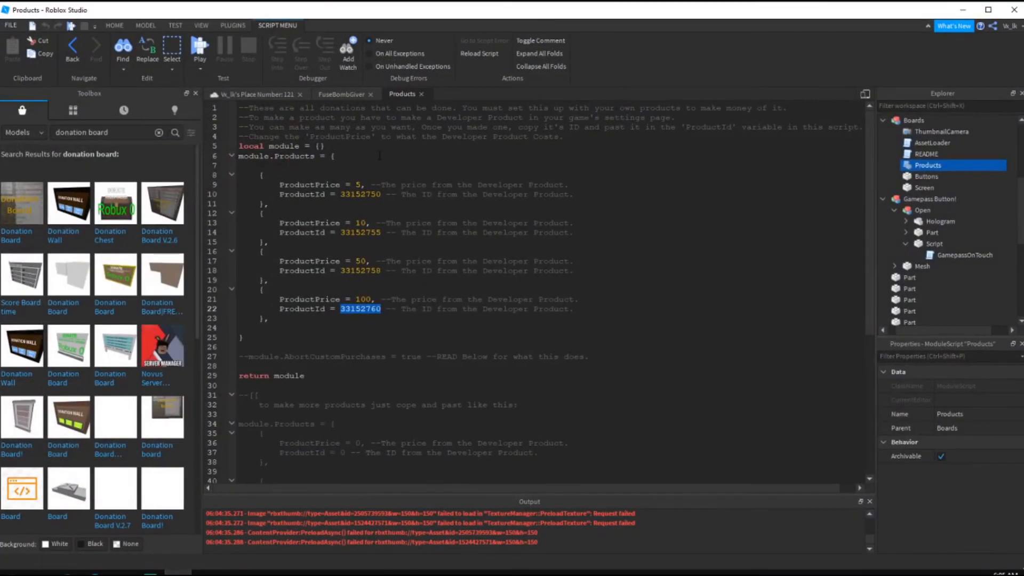
Close the open script editors and collapse the Boards and Gamepass Button! models in the object tree
left_click(421, 94)
right_click_drag(420, 152, 457, 164)
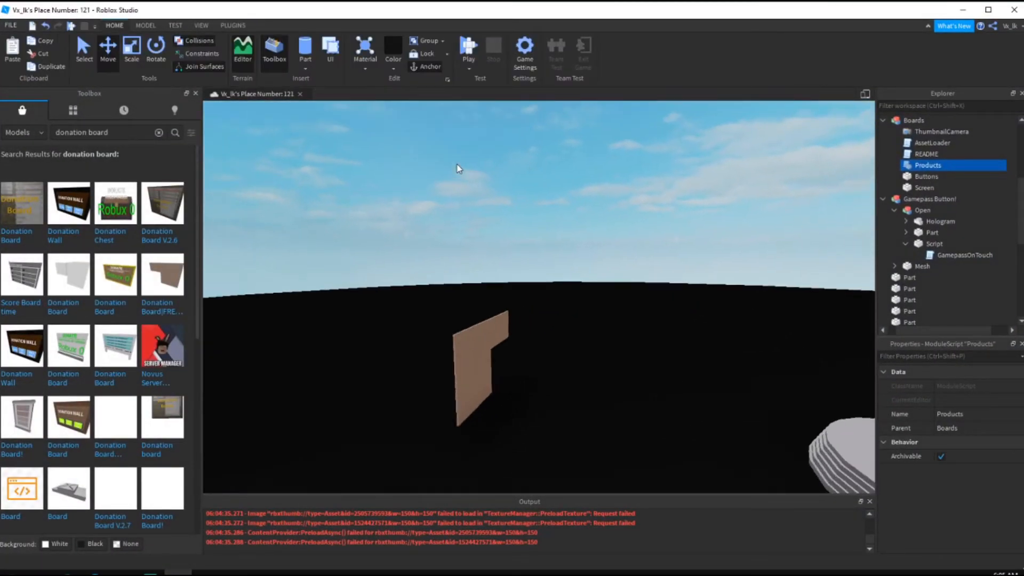
left_click(456, 164)
key("s")
left_click(884, 121)
left_click(893, 143)
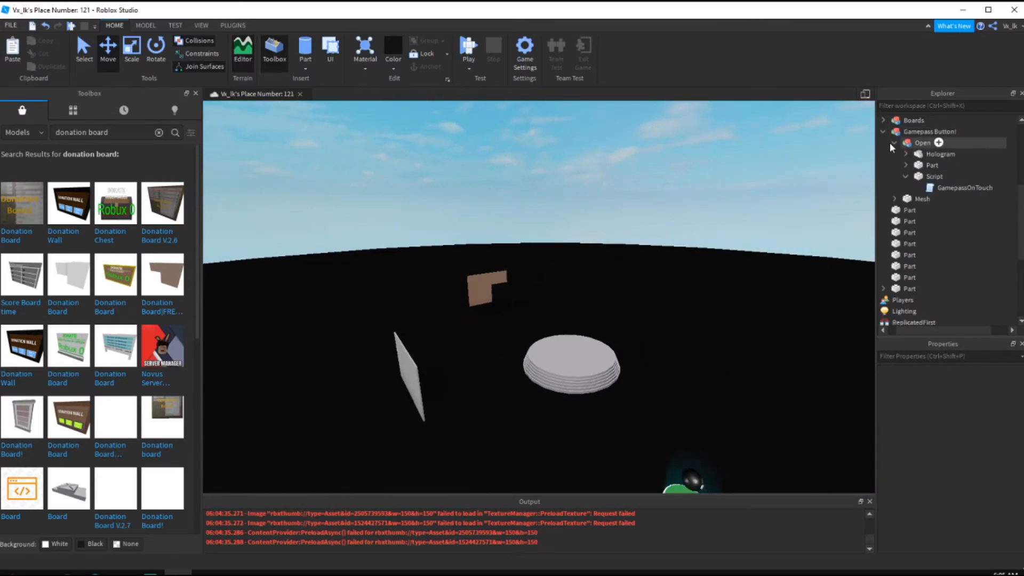
left_click(893, 132)
Clear the donation board search so the toolbox lists its default models
right_click_drag(676, 161, 676, 161)
key("w")
scroll(532, 290, "down", 5)
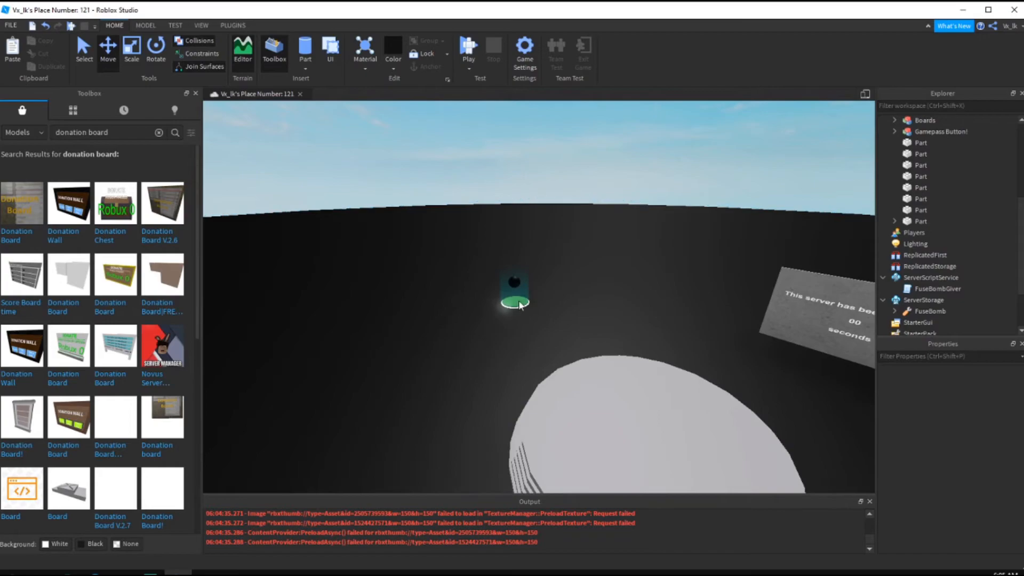
left_click(114, 132)
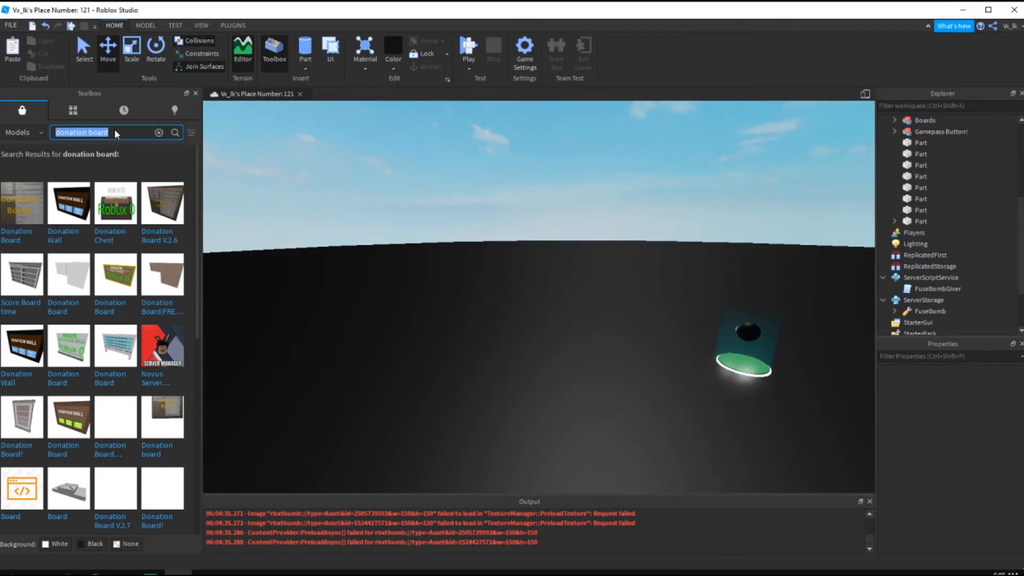
key("BackSpace")
key("Return")
Look over the place layout, examining the donation board, server timer sign, stepped platform and gamepass button from several sides
right_click_drag(615, 161, 565, 166)
key("w")
scroll(615, 159, "down", 10)
scroll(615, 157, "up", 4)
key("w")
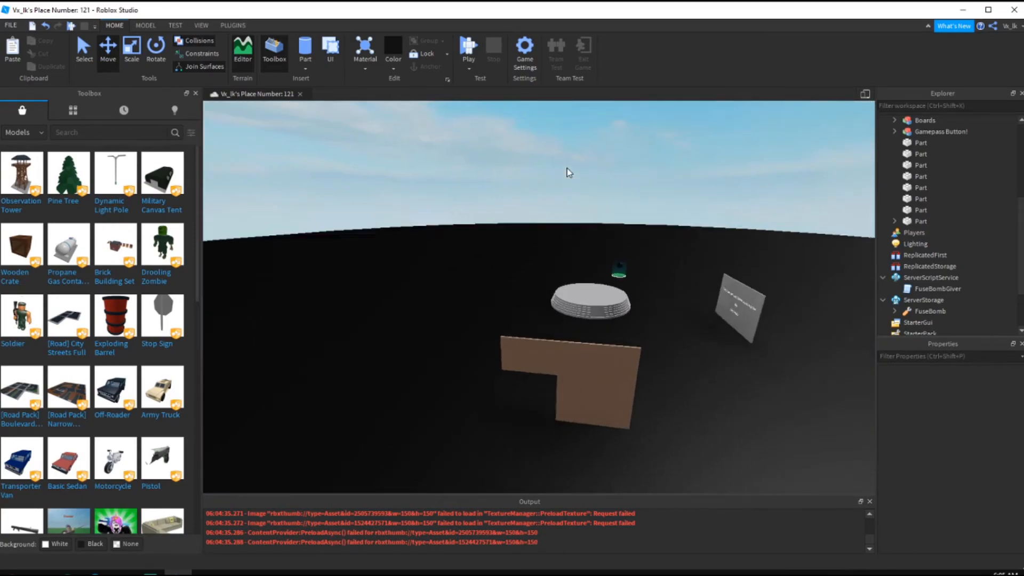
key("w")
scroll(565, 166, "down", 5)
left_click(588, 255)
key("s")
right_click_drag(619, 244, 619, 243)
left_click(596, 170)
key("w")
right_click_drag(596, 171, 596, 171)
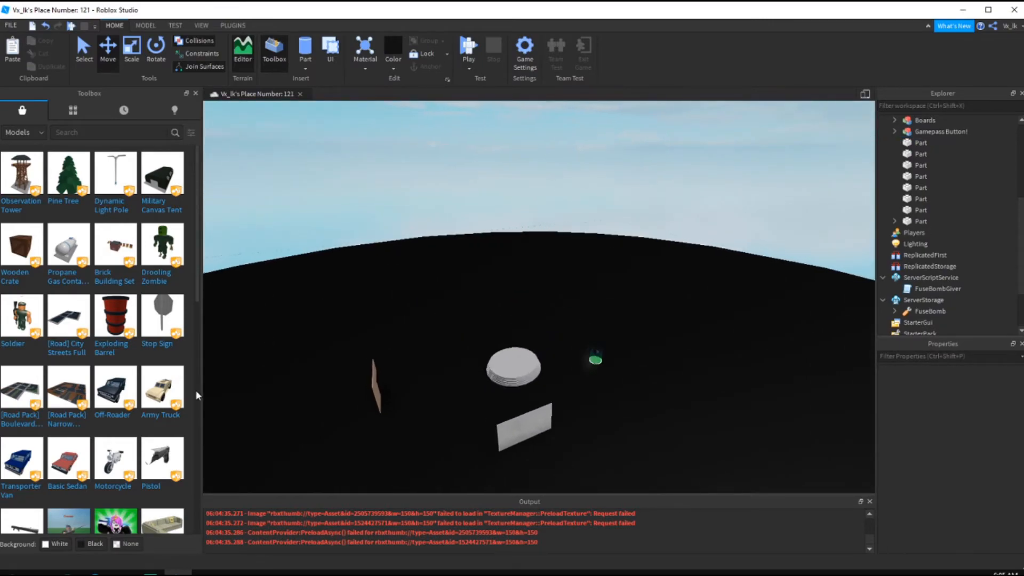
key("w")
key("a")
right_click_drag(267, 341, 266, 341)
key("s")
right_click_drag(431, 252, 430, 253)
key("w")
key("w")
key("s")
right_click_drag(463, 307, 464, 307)
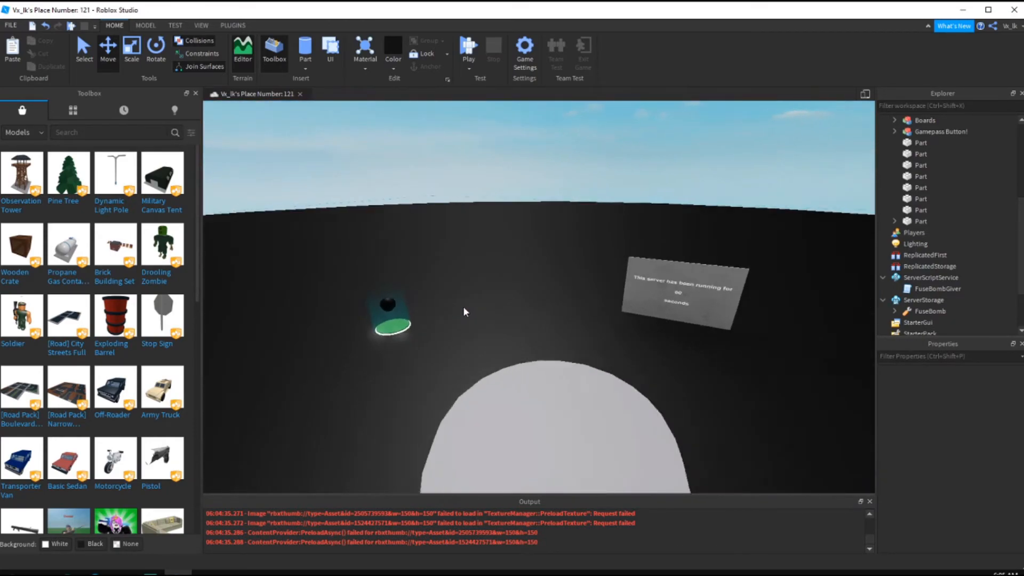
key("s")
right_click_drag(524, 302, 525, 302)
key("a")
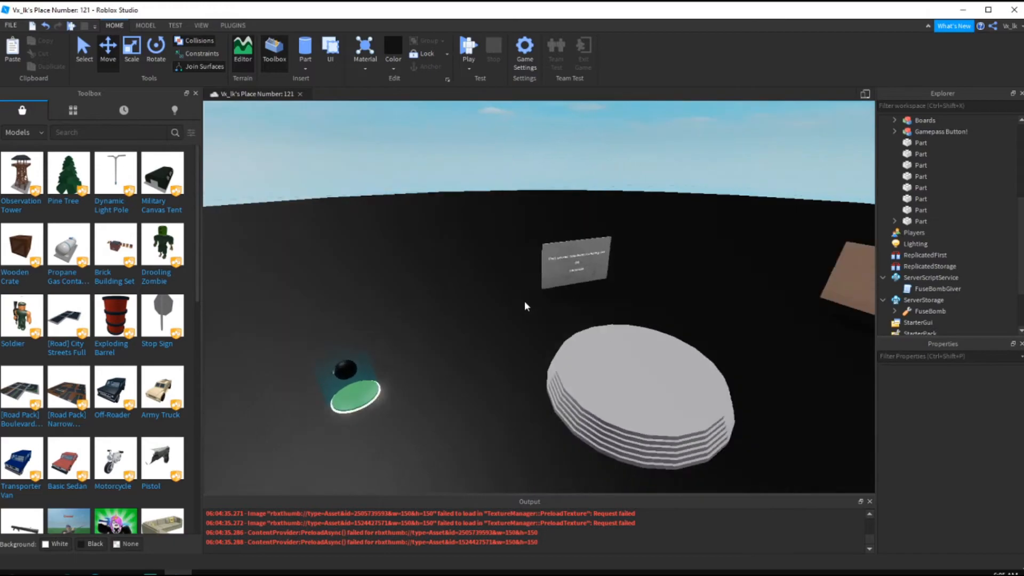
key("d")
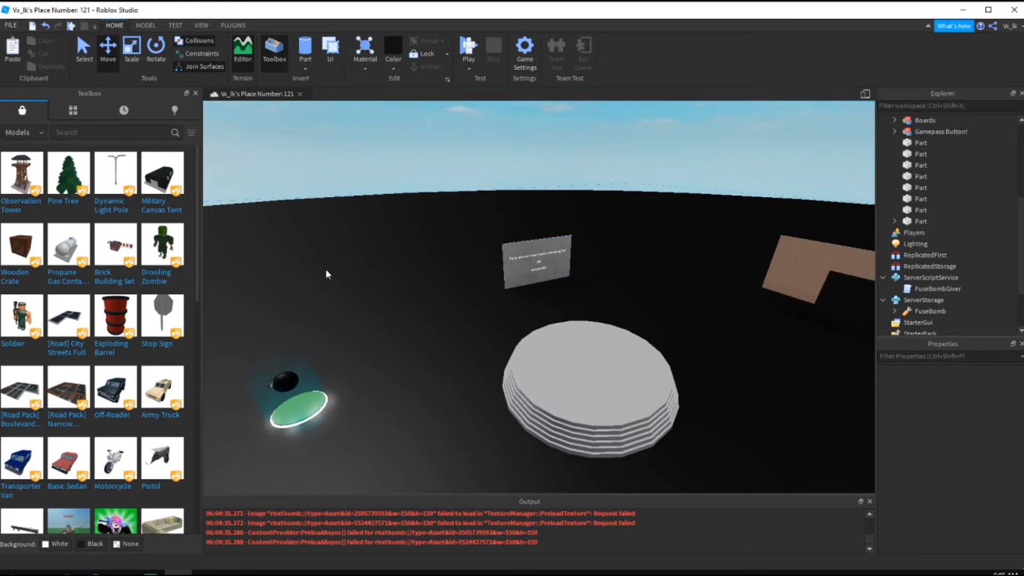
Insert the GUIBOX model from the My Models inventory into the place
left_click(73, 110)
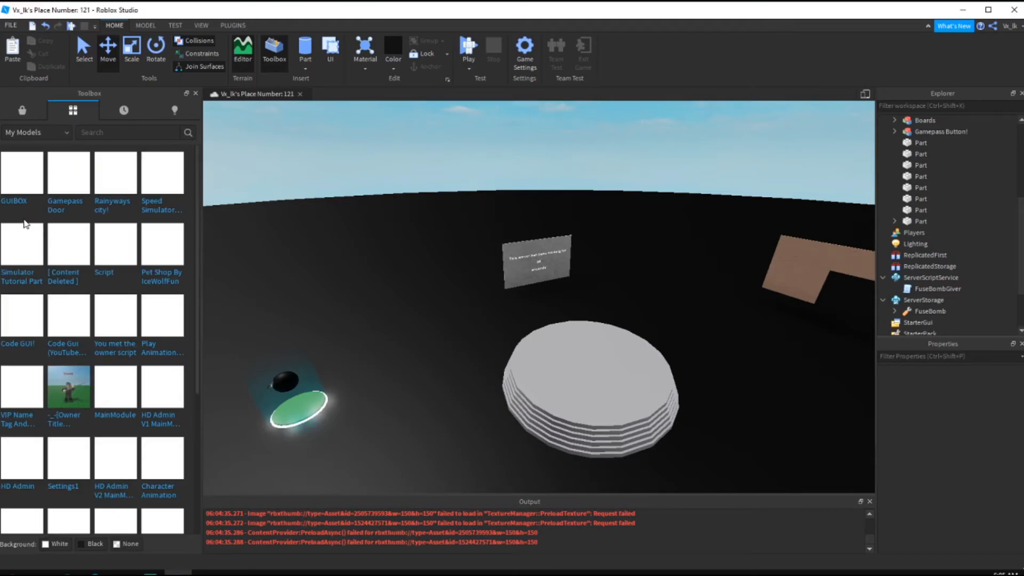
left_click(34, 182)
right_click_drag(679, 222, 659, 234)
key("s")
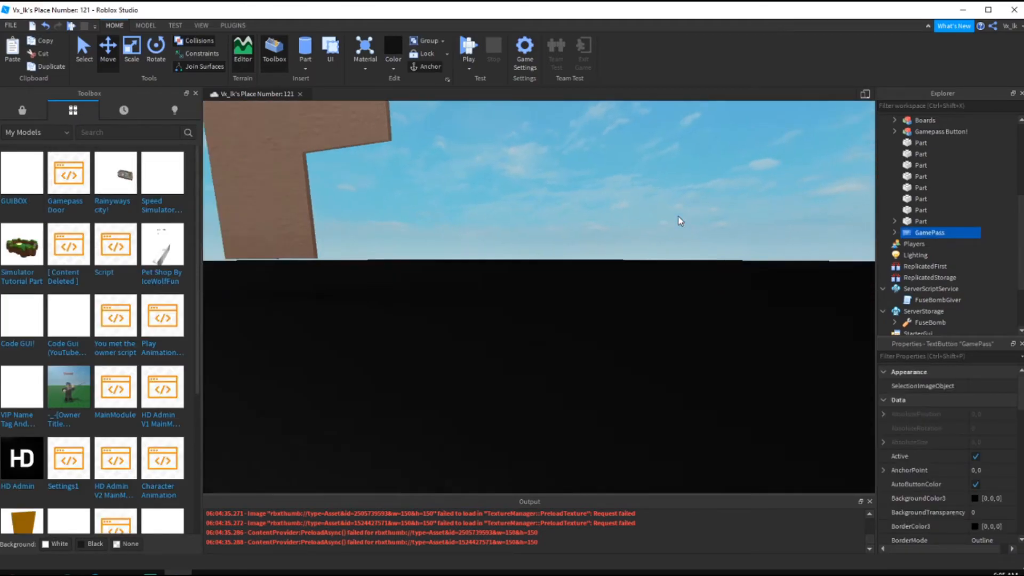
Add a ScreenGui to StarterGui and move the GamePass text button from the workspace into it
scroll(903, 262, "down", 1)
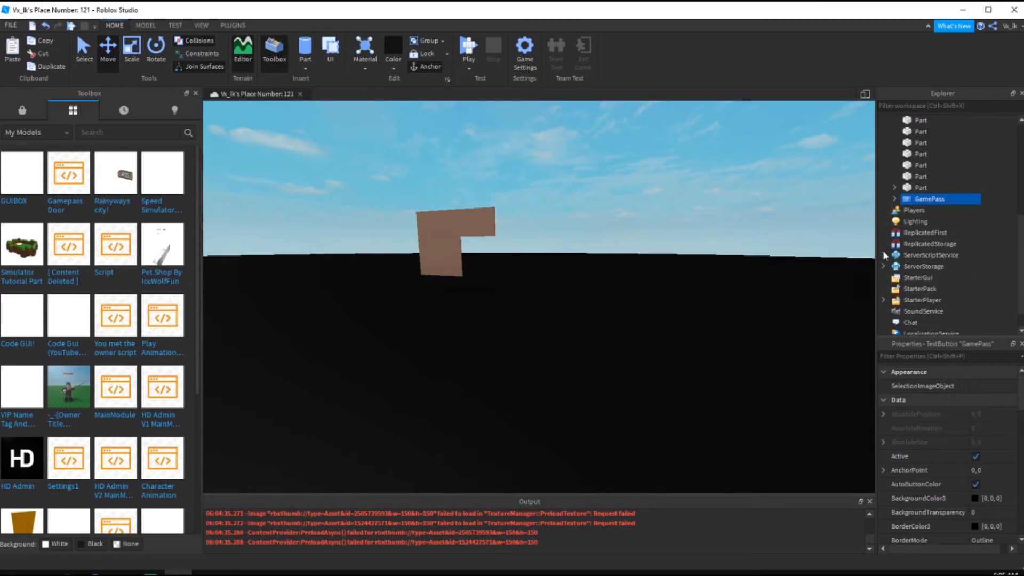
left_click(906, 280)
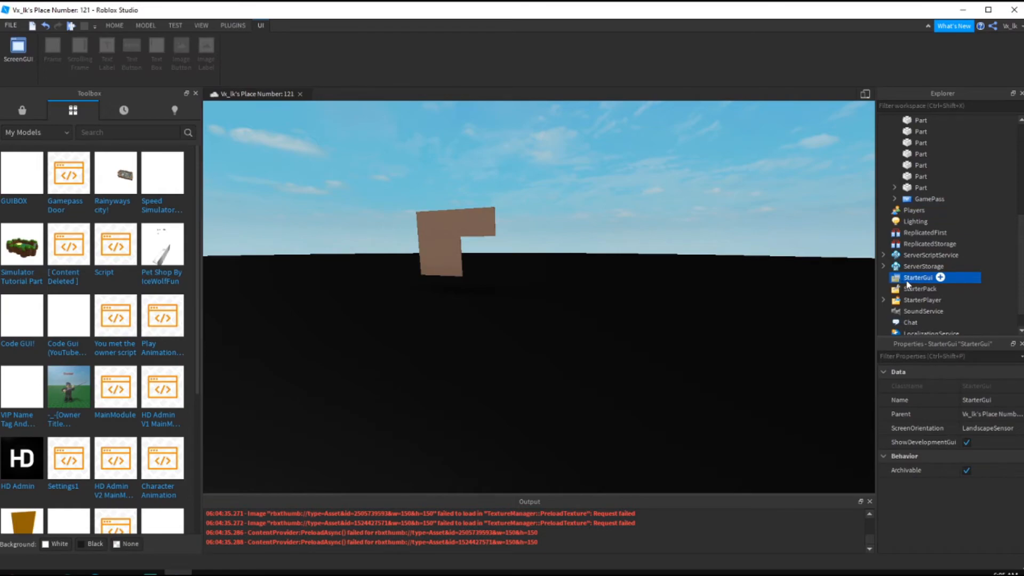
right_click(907, 282)
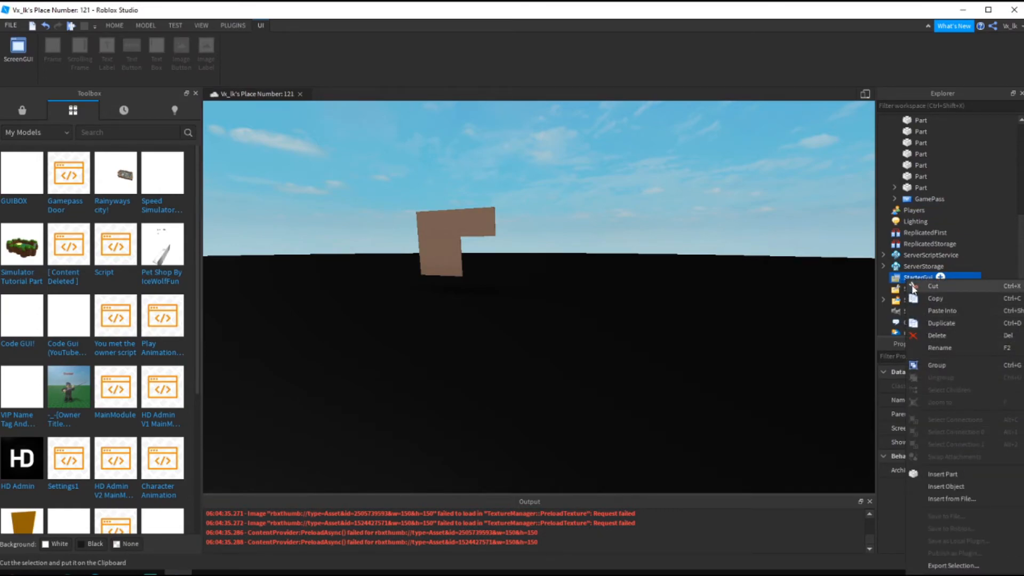
mouse_move(940, 479)
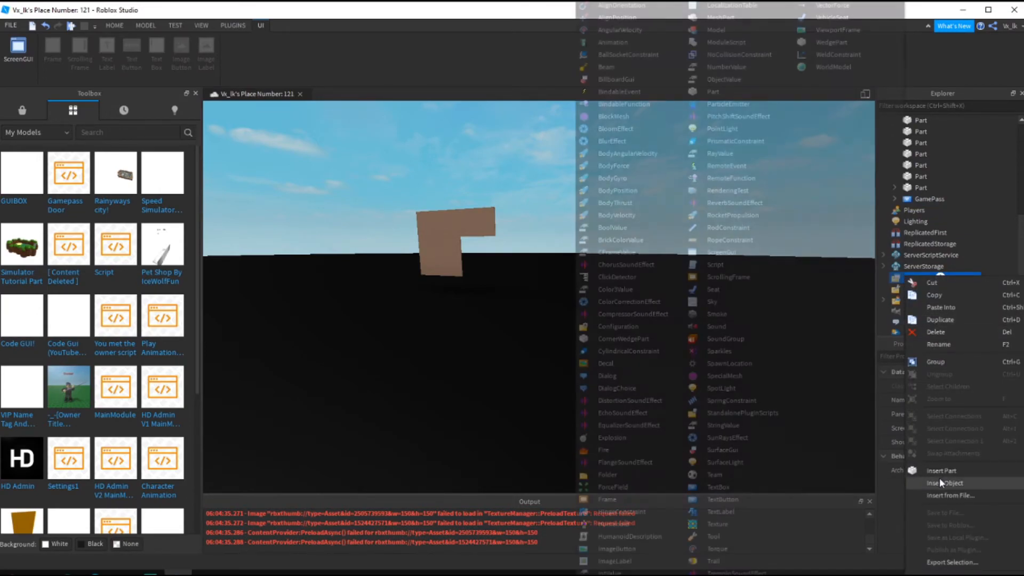
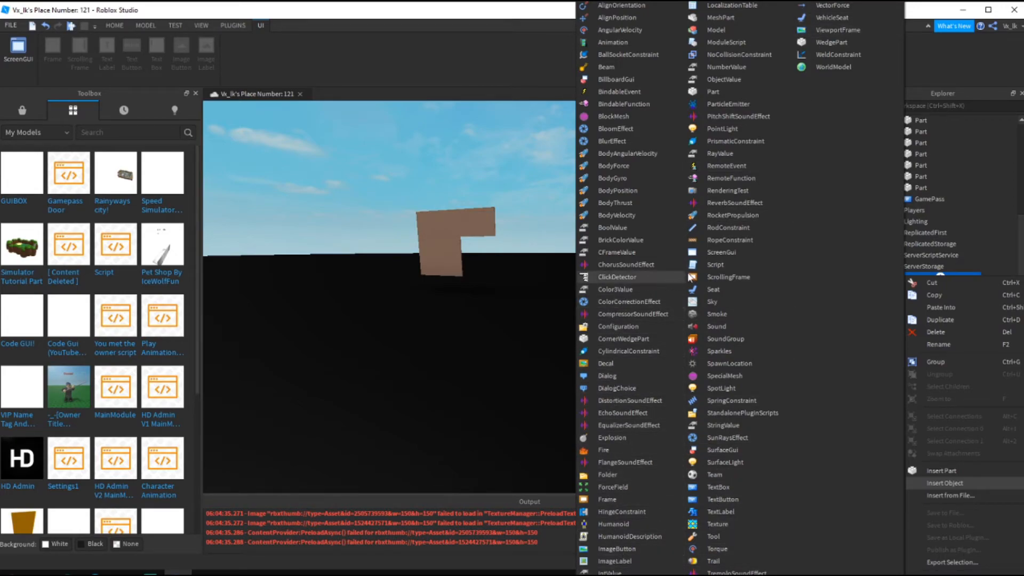
left_click(710, 249)
left_click_drag(922, 200, 929, 288)
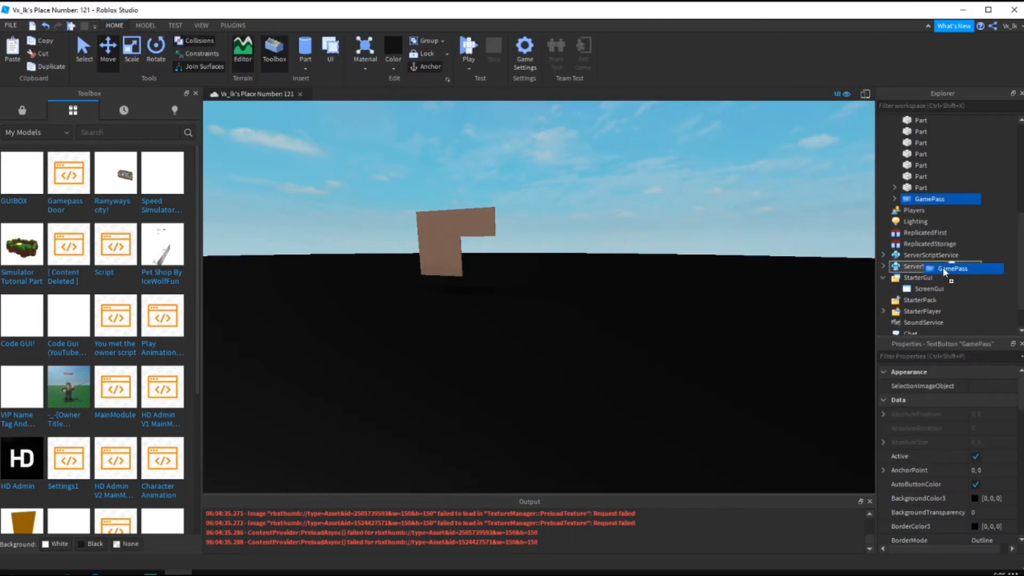
key("s")
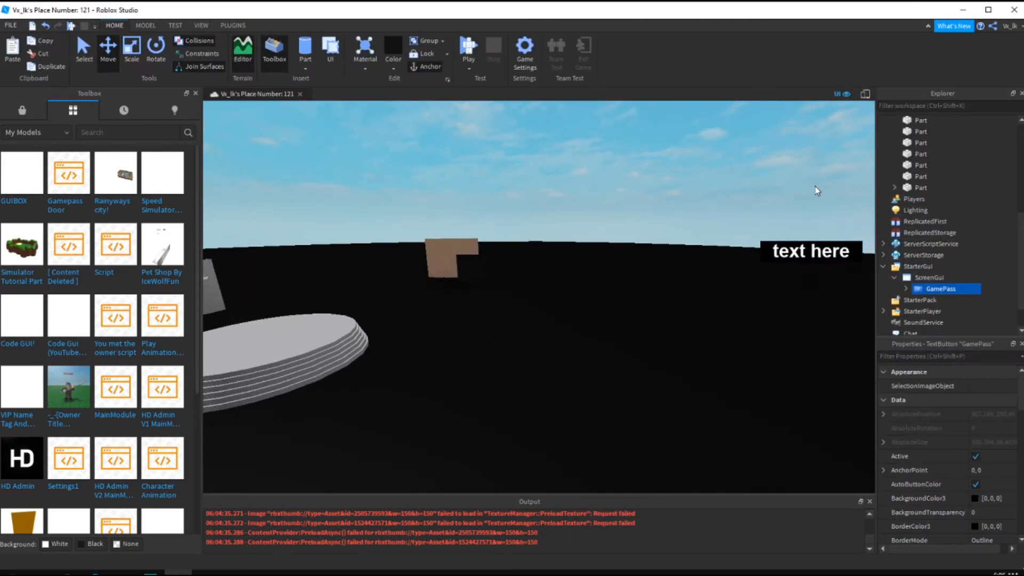
Set the GamePass text button's text to OWNER ADMIN!
left_click(817, 192)
left_click(920, 288)
left_click(916, 357)
type("siz")
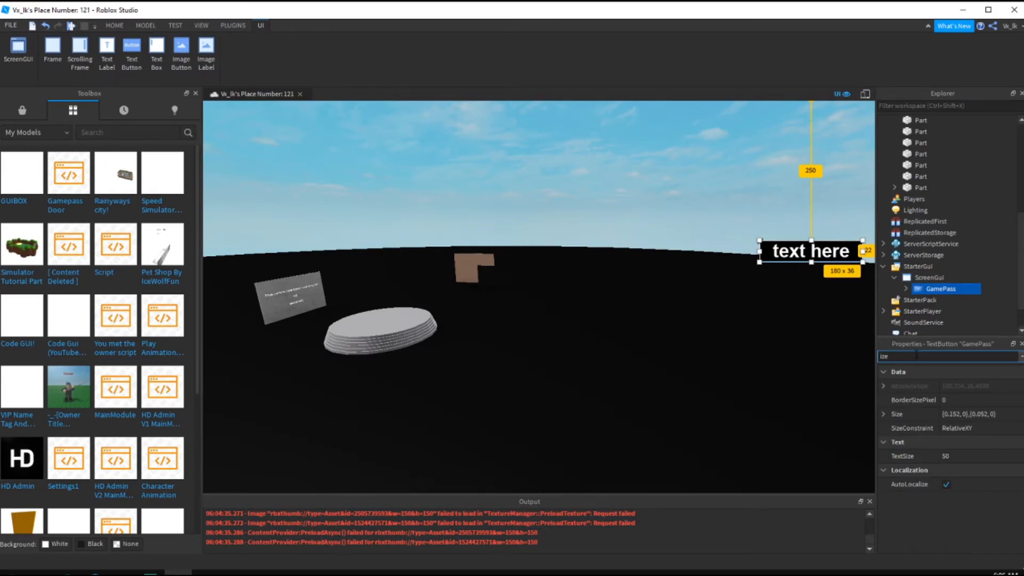
key("BackSpace")
key("BackSpace")
key("BackSpace")
key("BackSpace")
type("text")
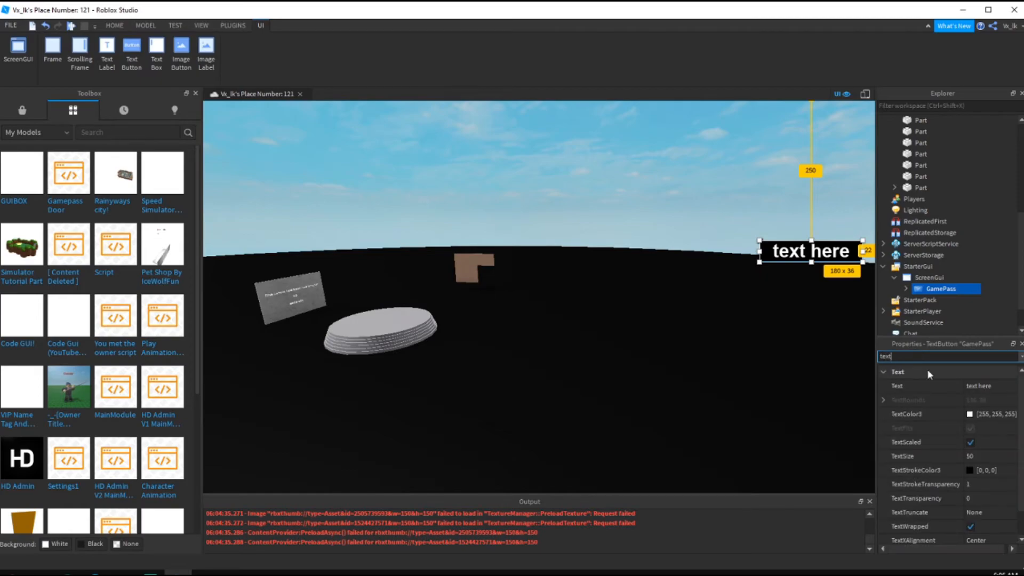
scroll(960, 453, "down", 1)
scroll(971, 476, "up", 1)
left_click(992, 388)
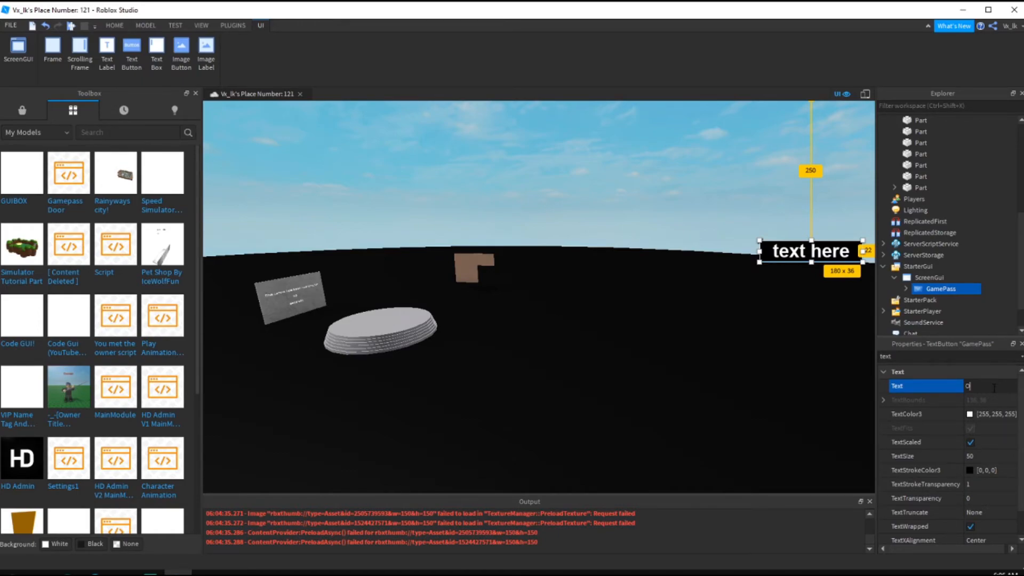
type("OWNER ADMIN!")
key("Return")
right_click_drag(629, 213, 653, 203)
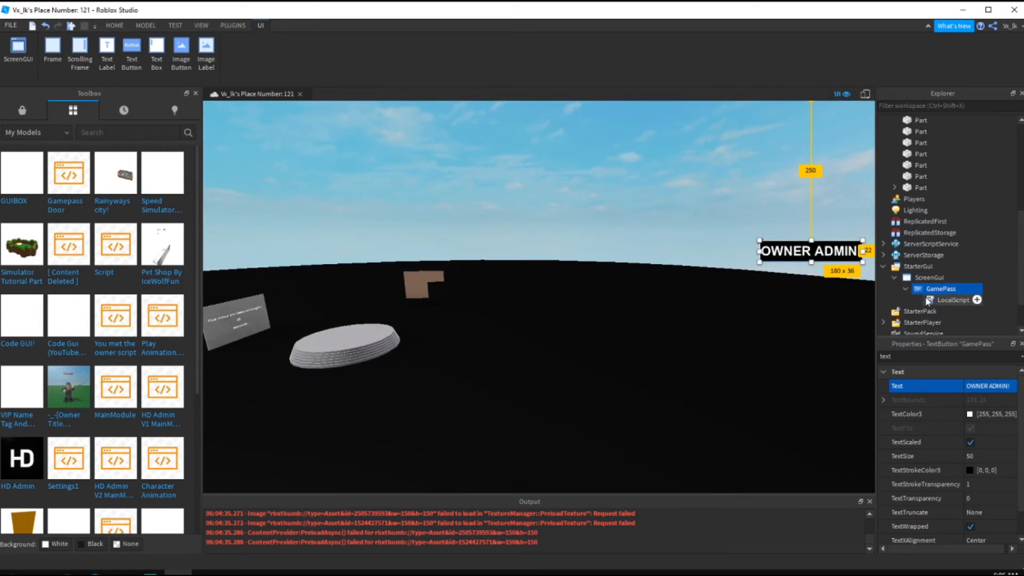
Open the LocalScript inside the GamePass button and bring up the Create page of the Roblox website in the browser
double_click(929, 300)
left_click(13, 572)
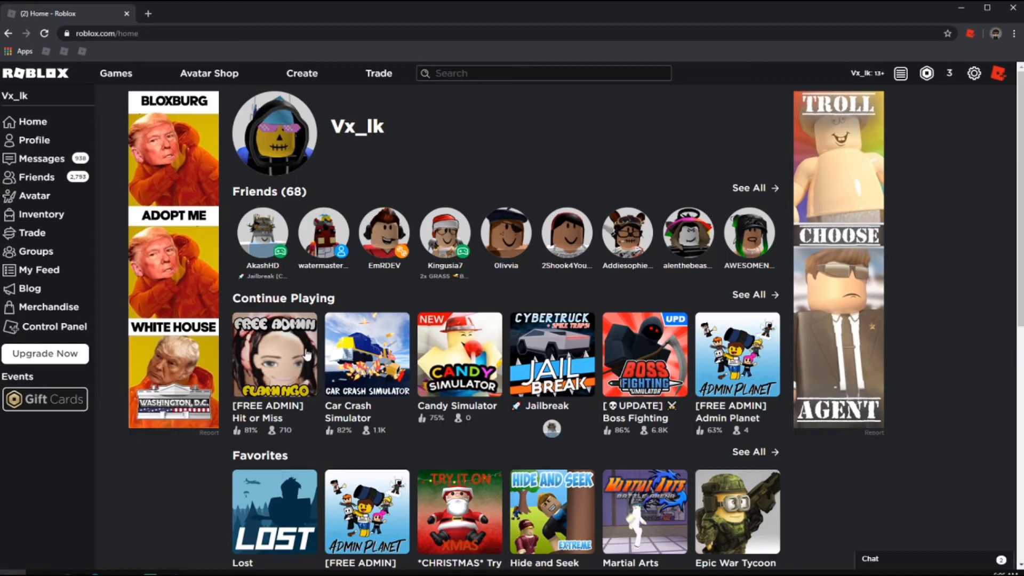
left_click(302, 73)
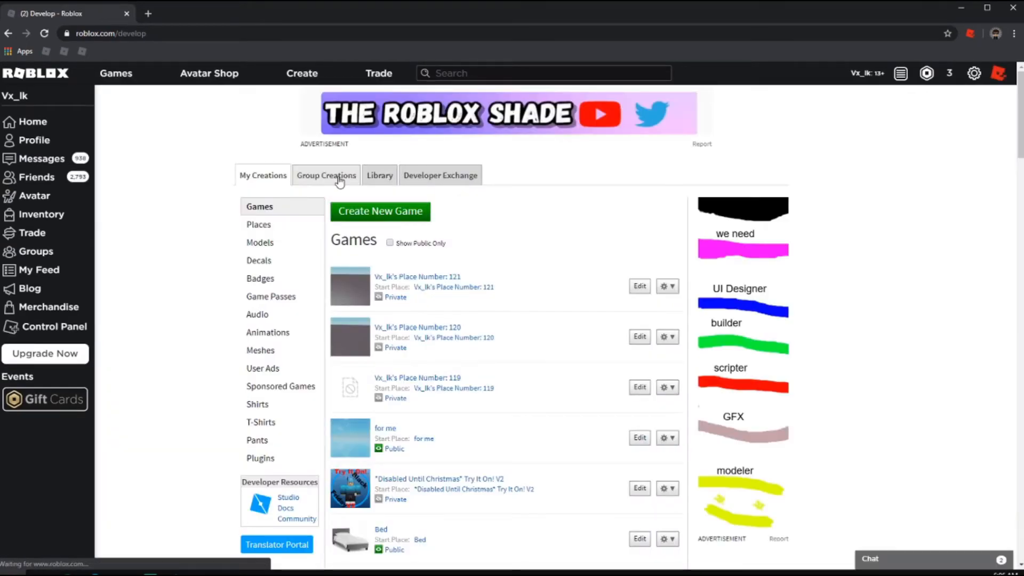
Look over the game page of Place Number: 121 for its game pass and return to the creations list
left_click(339, 181)
scroll(309, 180, "down", 1)
left_click(264, 118)
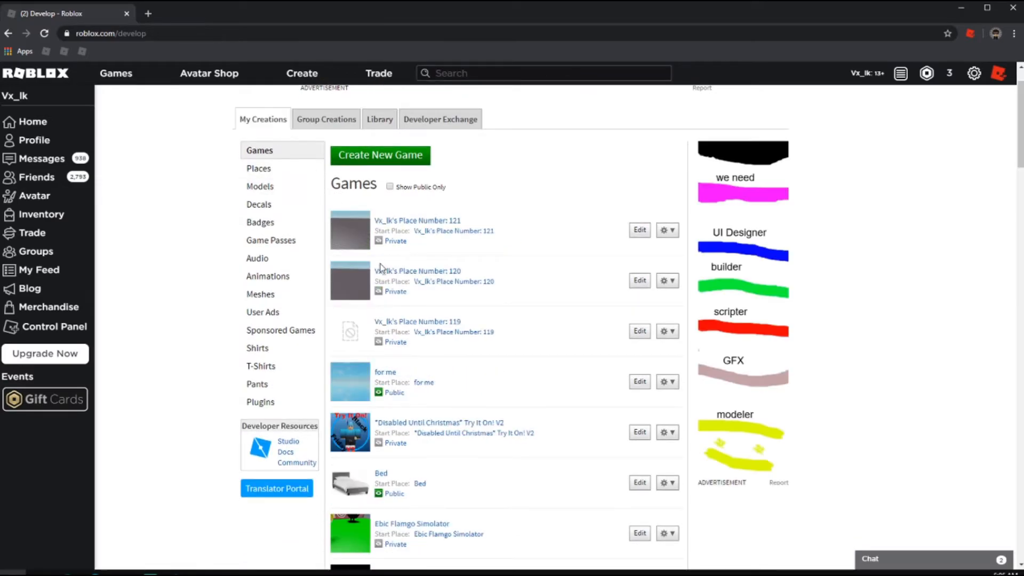
left_click(449, 238)
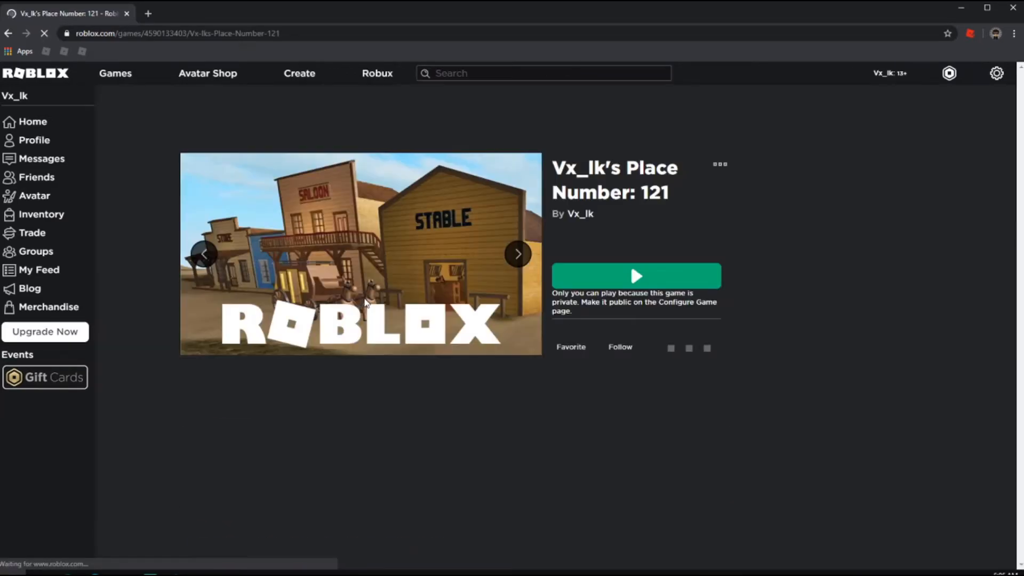
scroll(431, 271, "down", 2)
left_click(431, 270)
left_click(9, 33)
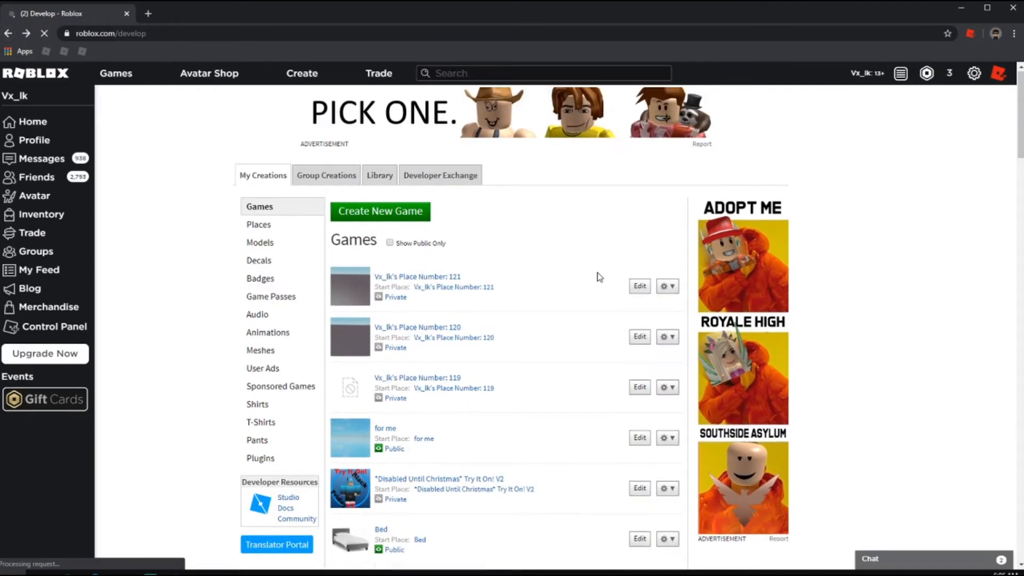
Open the start place configuration of Place Number: 121
left_click(667, 286)
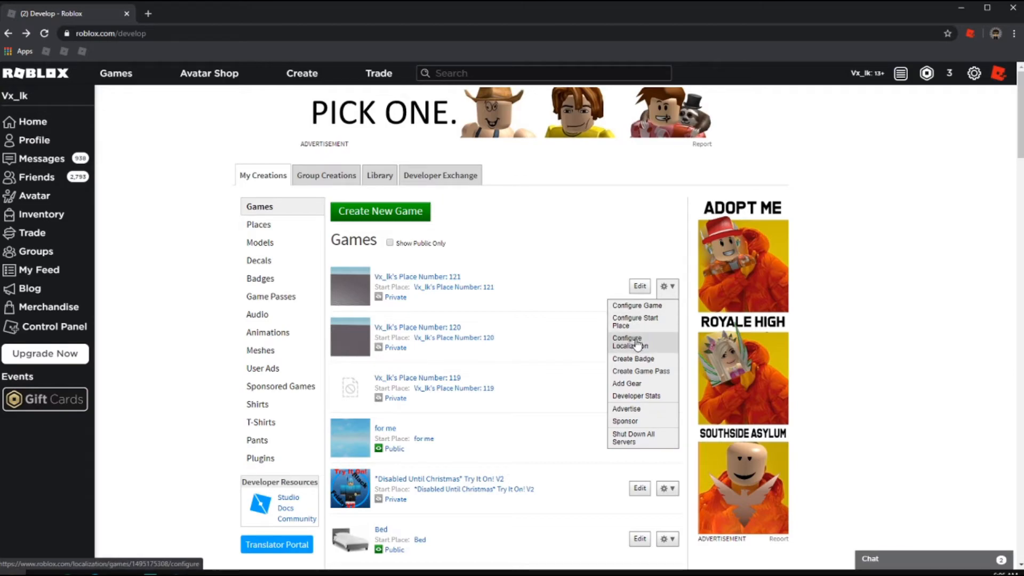
middle_click(731, 342)
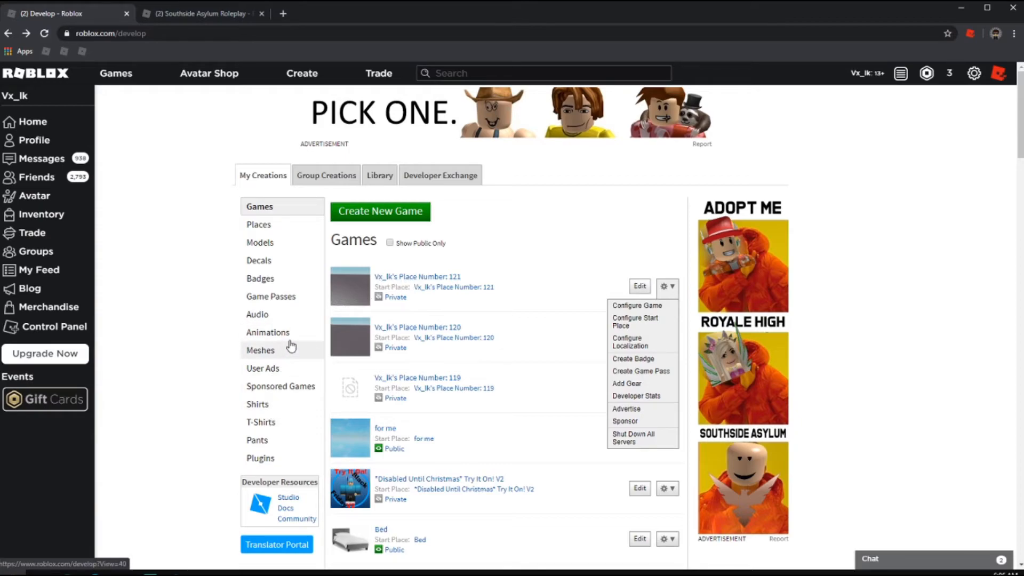
left_click(656, 307)
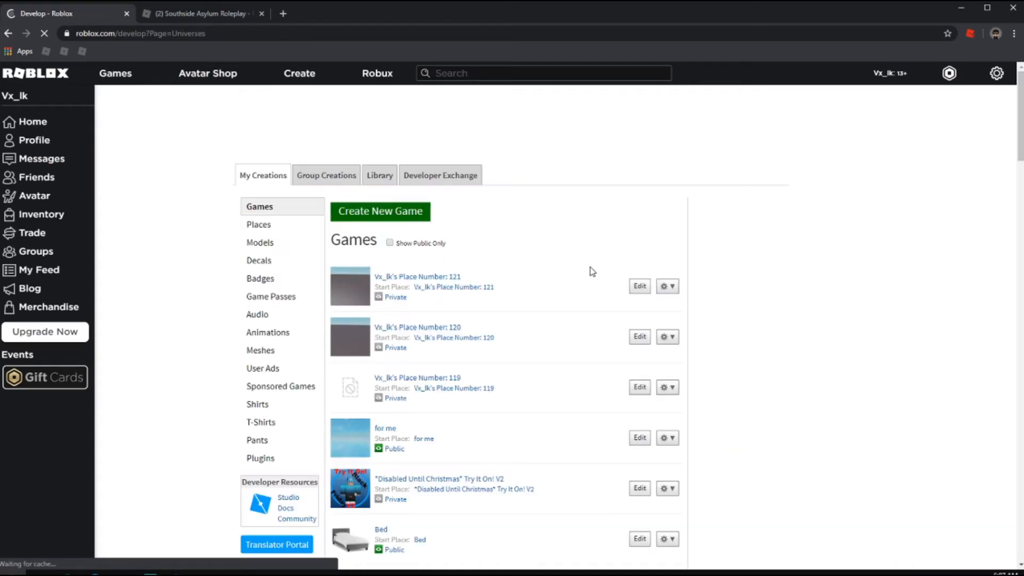
left_click(666, 287)
left_click(645, 329)
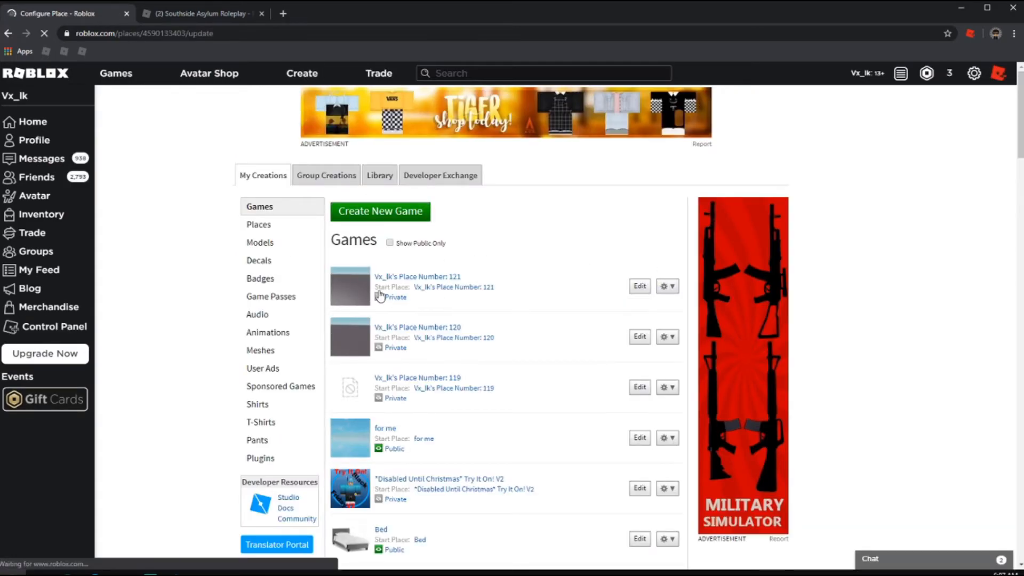
Look through the Configure Place sections for a game pass entry and return to the creations list
left_click(293, 233)
left_click(273, 215)
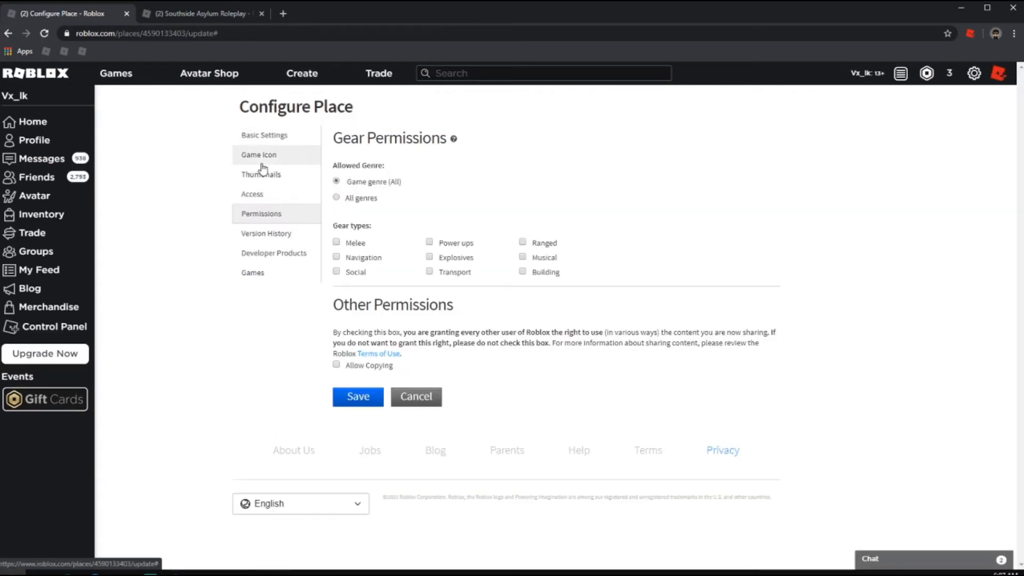
left_click(261, 159)
left_click(271, 260)
left_click(269, 272)
left_click(261, 135)
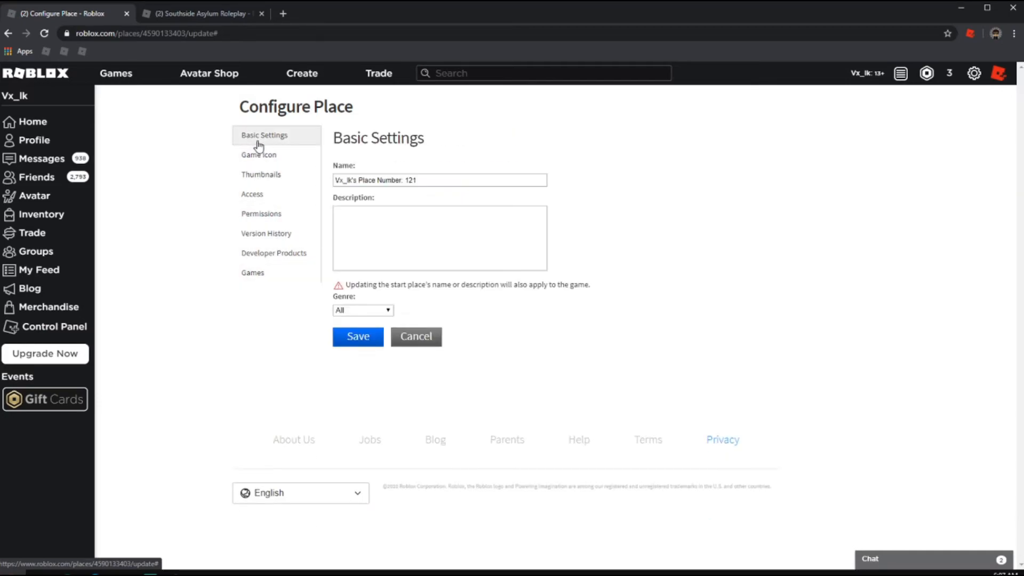
left_click(264, 175)
left_click(307, 75)
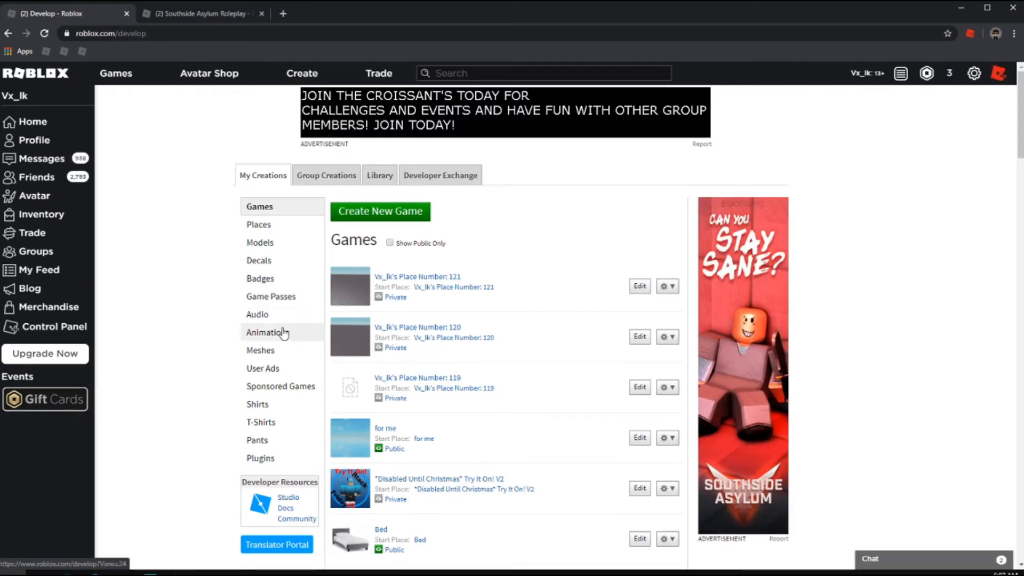
Check the Game Passes page for the place and make Place Number: 121 public in its game configuration
left_click(272, 296)
scroll(402, 305, "down", 1)
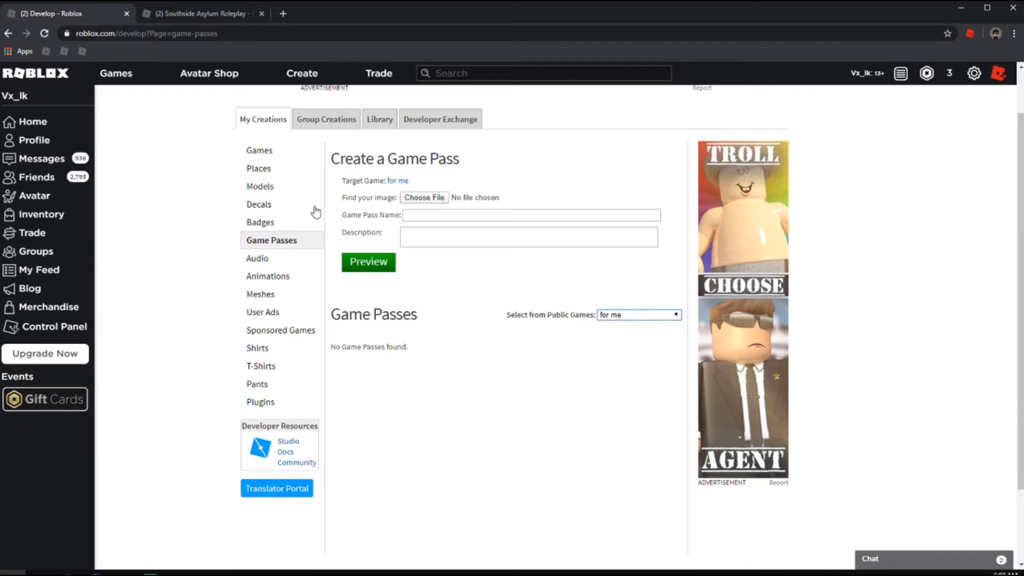
left_click(263, 154)
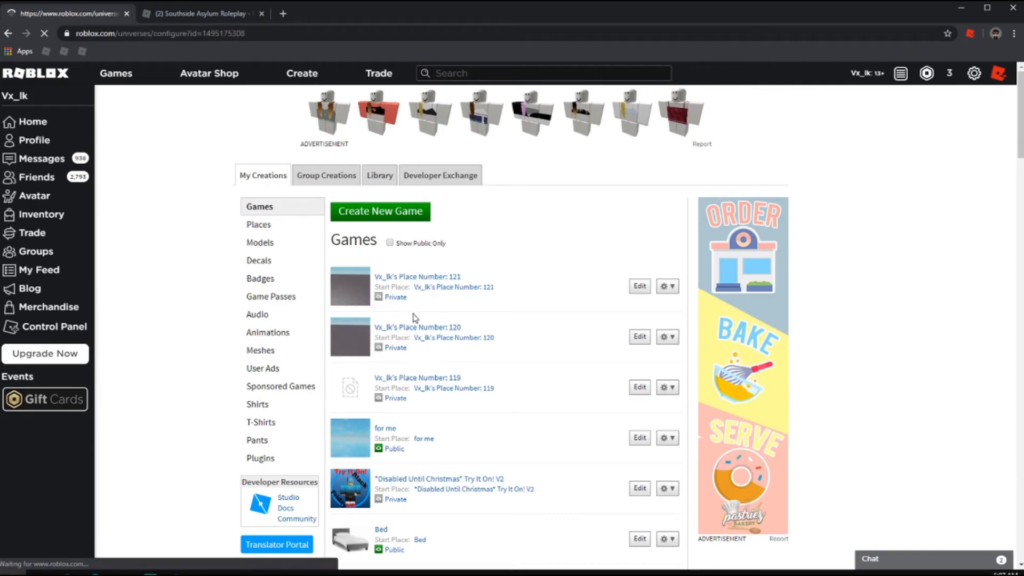
left_click(357, 261)
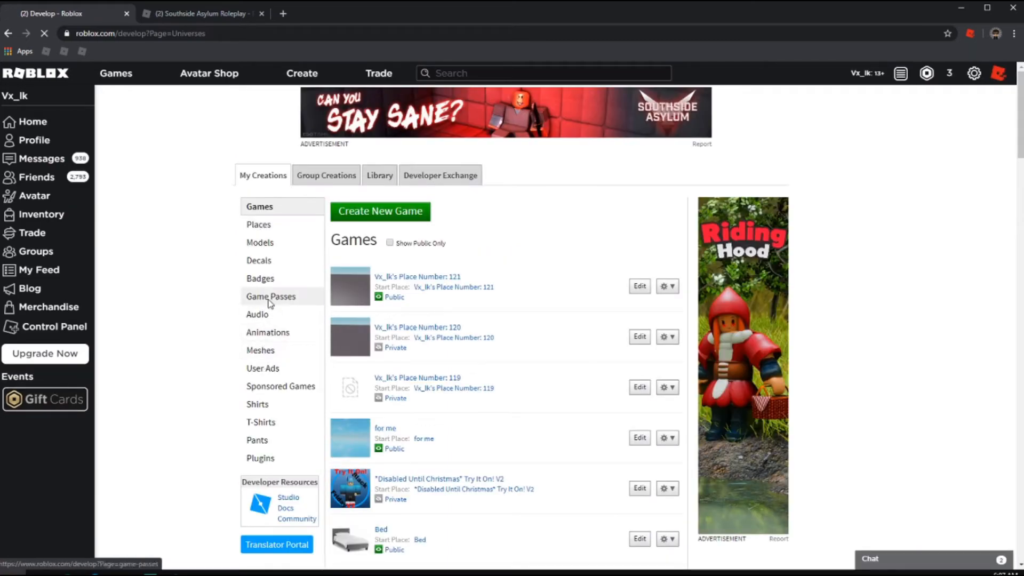
Open the "download" game pass of Place Number: 121 and copy its ID 7976152 from the web address
left_click(269, 297)
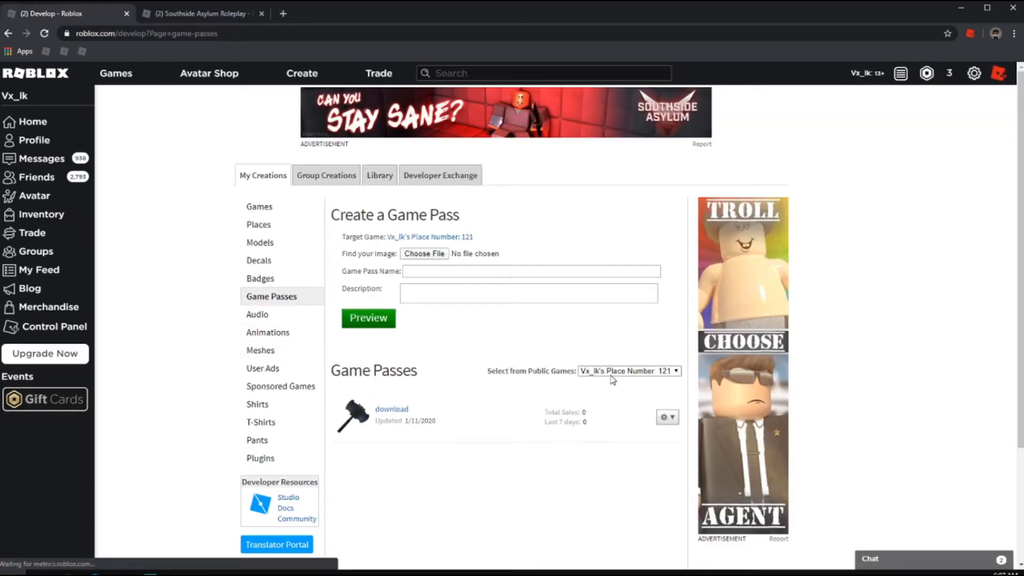
left_click(610, 373)
left_click(609, 374)
middle_click(375, 408)
scroll(258, 206, "down", 1)
left_click(291, 15)
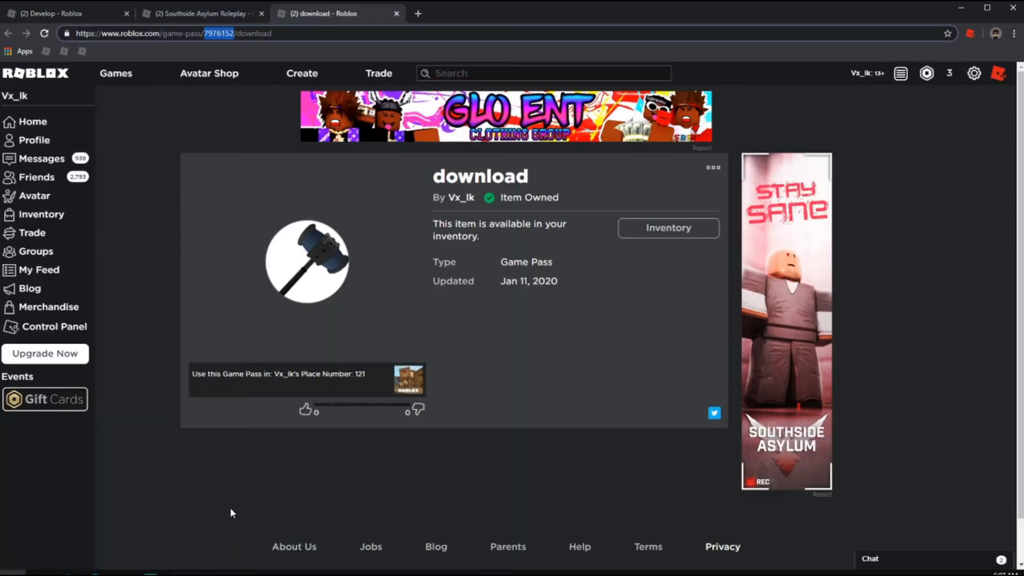
Back in Roblox Studio, set productId in the GamePass button's LocalScript to 7976152 and close the script
left_click(178, 574)
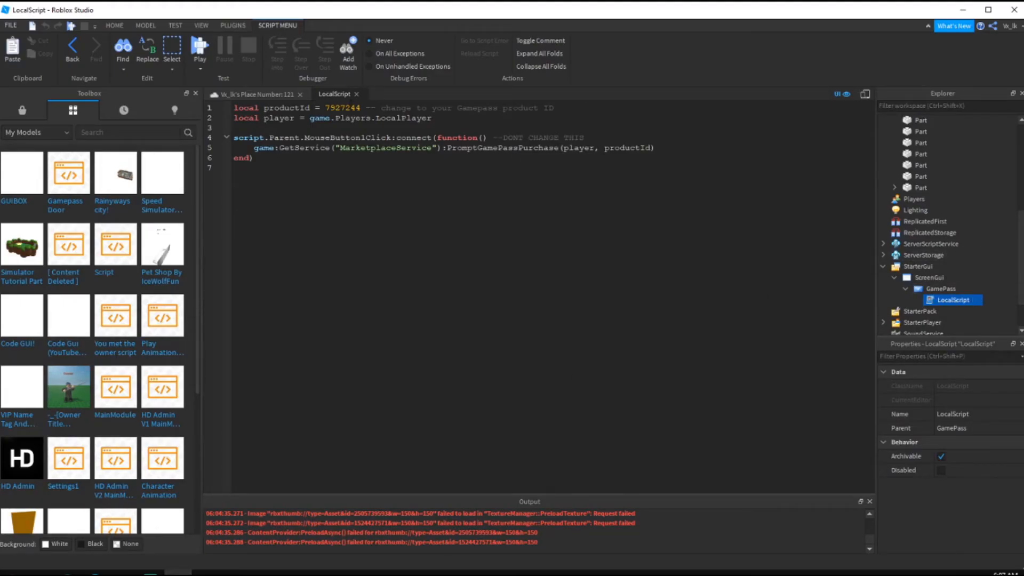
left_click(357, 93)
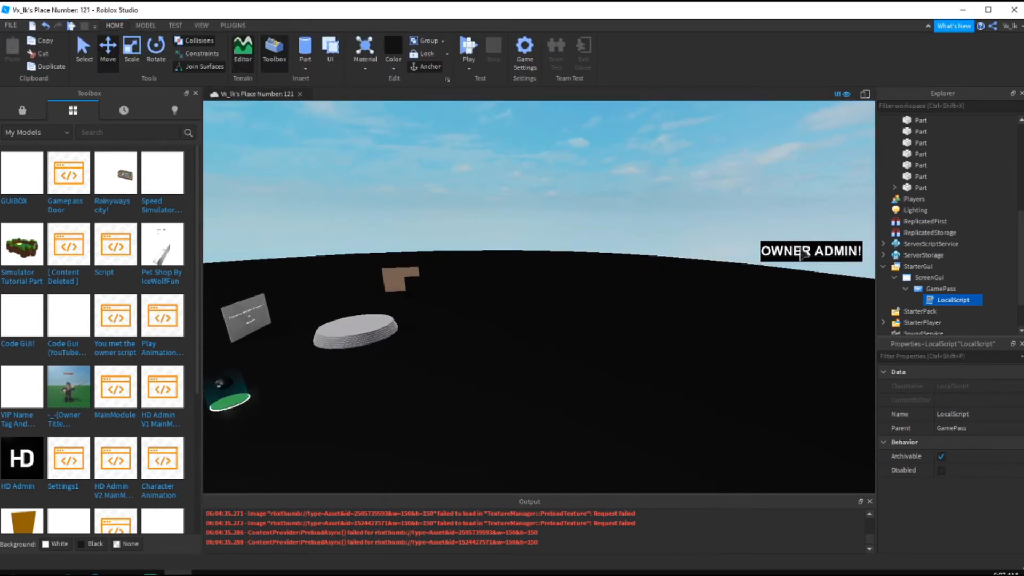
key("s")
left_click(542, 164)
right_click_drag(542, 165, 606, 155)
key("w")
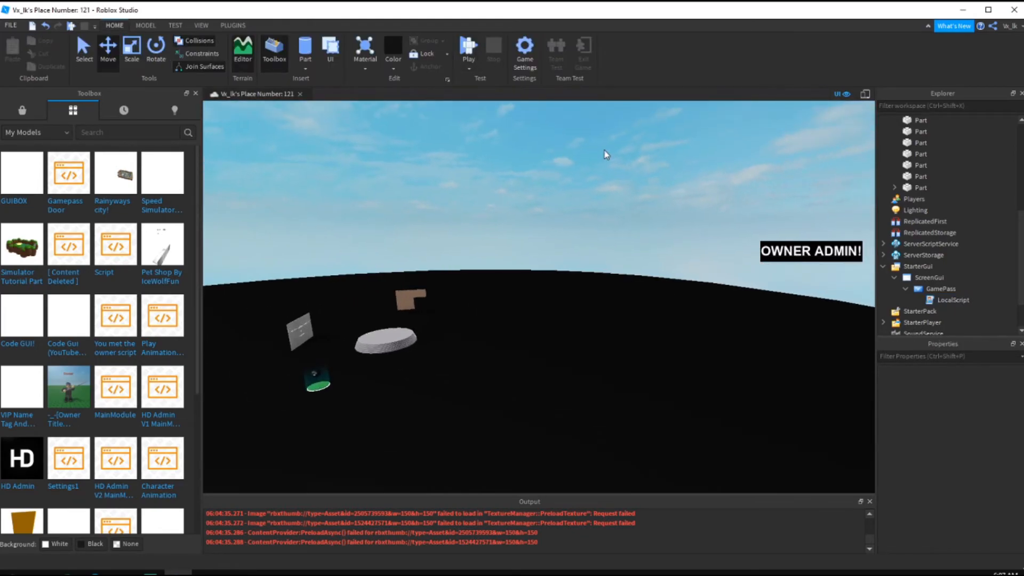
Preview the GamePass button on an iPhone 4S screen with the device emulator, and return to the normal view
left_click(920, 288)
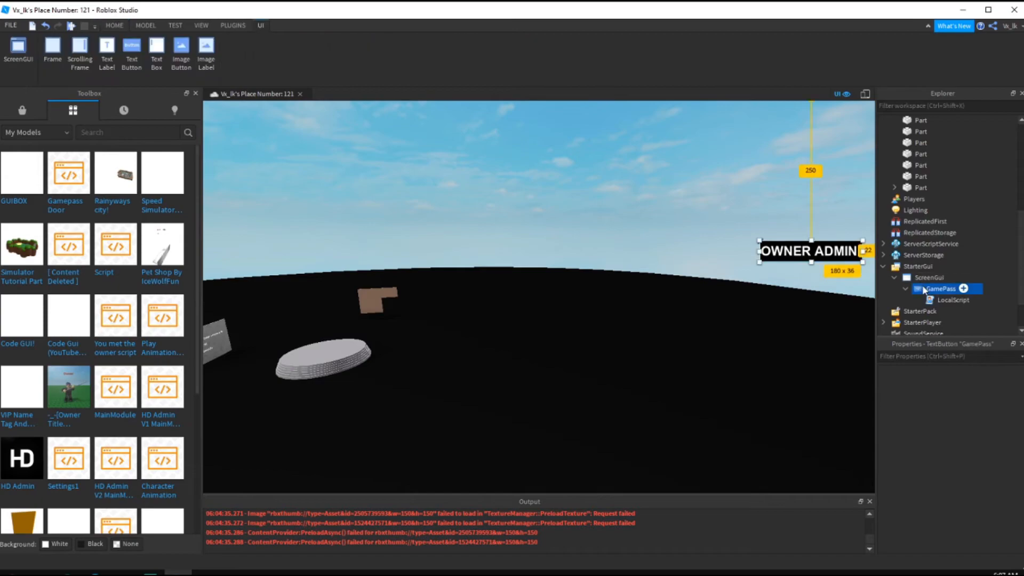
left_click(231, 26)
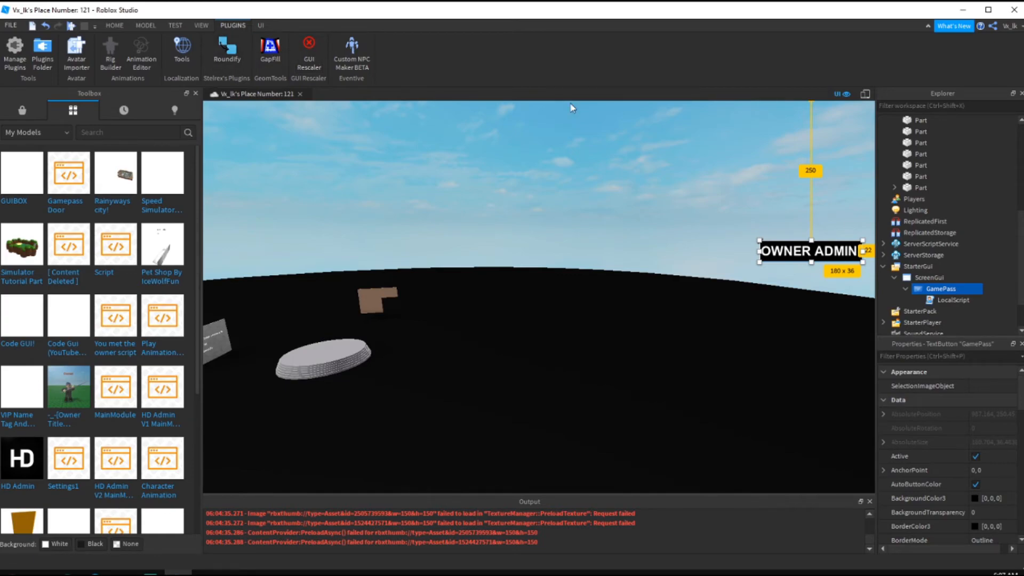
left_click(865, 94)
left_click(496, 106)
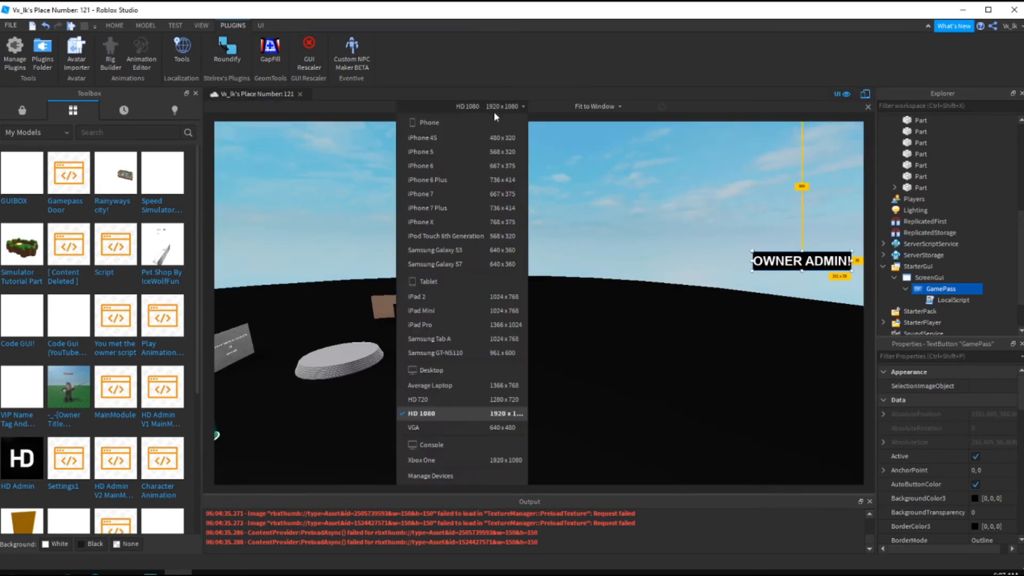
left_click(440, 137)
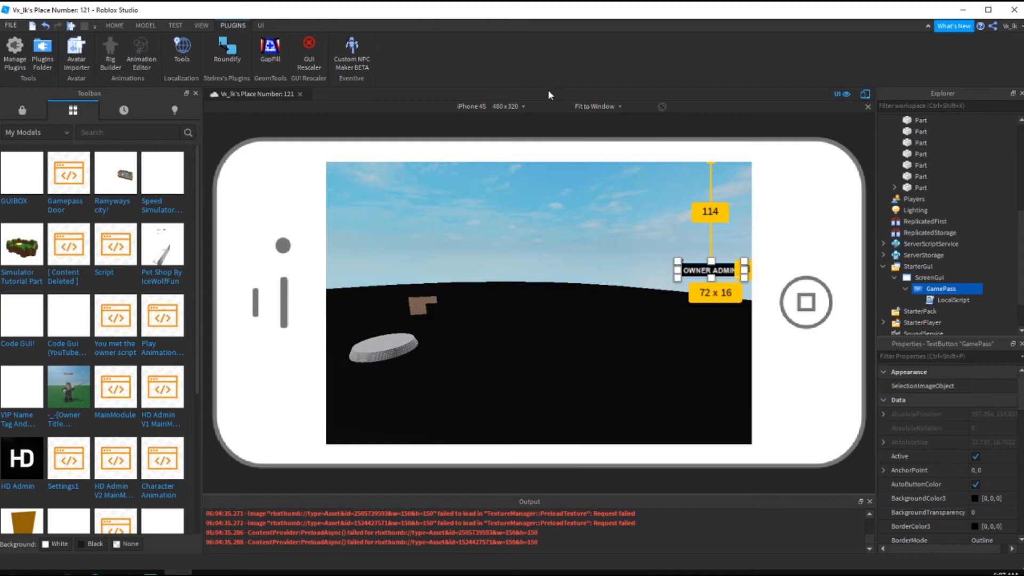
left_click(492, 106)
left_click(865, 94)
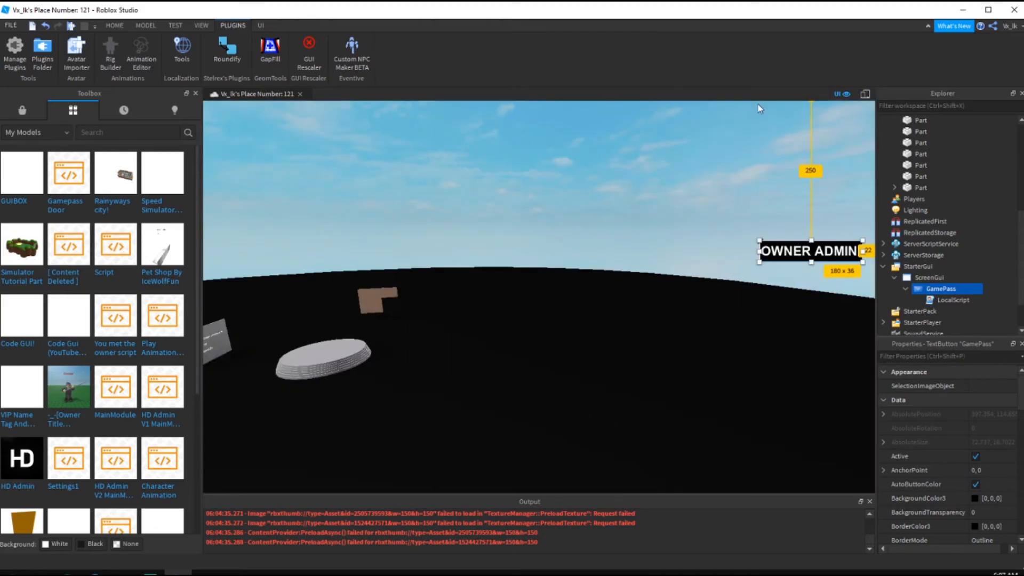
Start a playtest of the place and try the OWNER ADMIN! button's purchase prompt
left_click(517, 184)
left_click(109, 26)
left_click(71, 26)
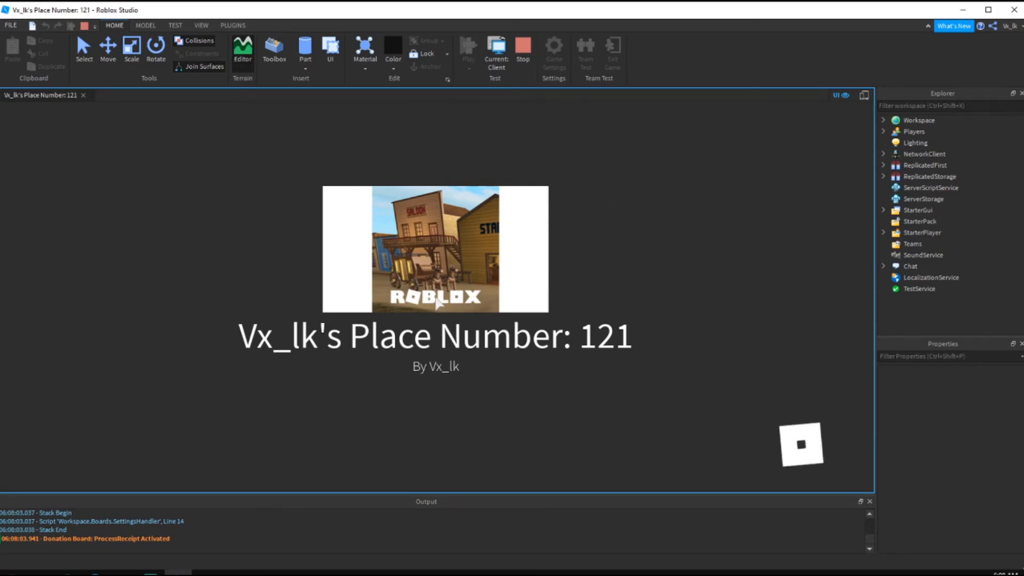
key("w")
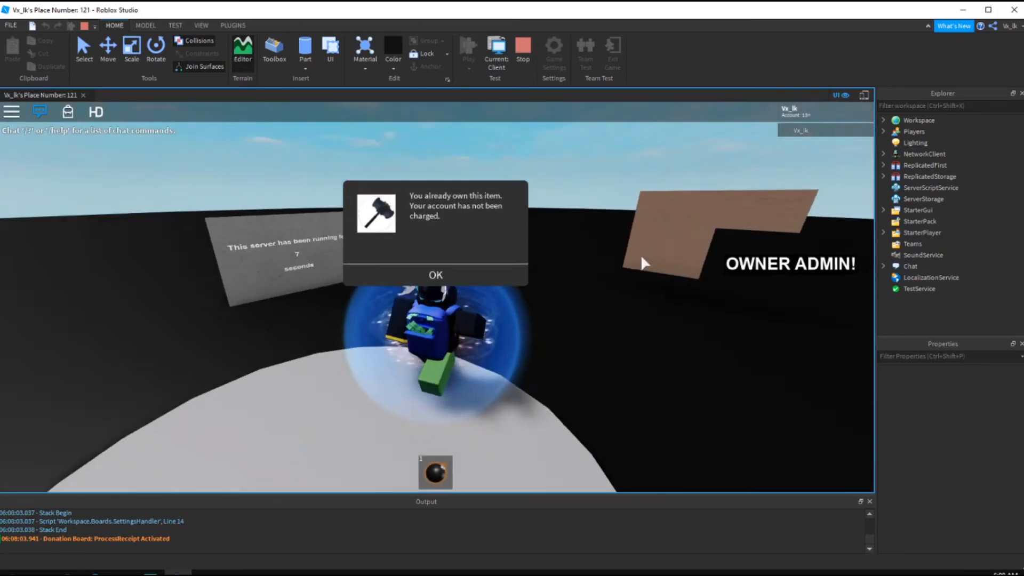
left_click(472, 333)
Equip the bomb in the playtest, throw it near the server timer sign and put it away
key("1")
right_click_drag(511, 231, 511, 231)
left_click(511, 231)
key("a")
key("1")
scroll(511, 231, "down", 3)
key("w")
scroll(511, 232, "down", 3)
key("space")
key("s")
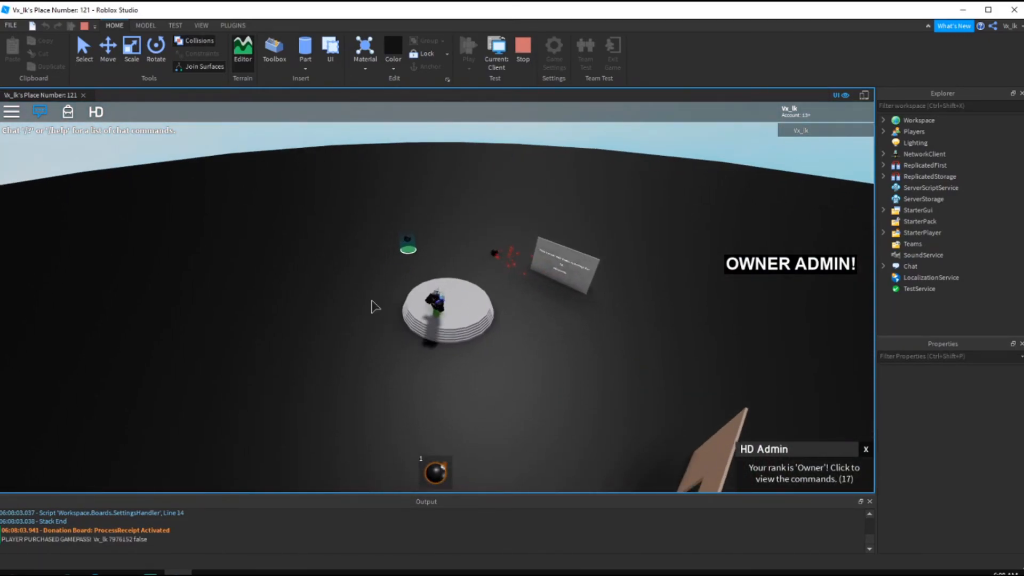
Walk the character around the stepped platform, examining the donation board, server timer sign and gamepass button in the playtest
key("w")
right_click_drag(376, 307, 375, 307)
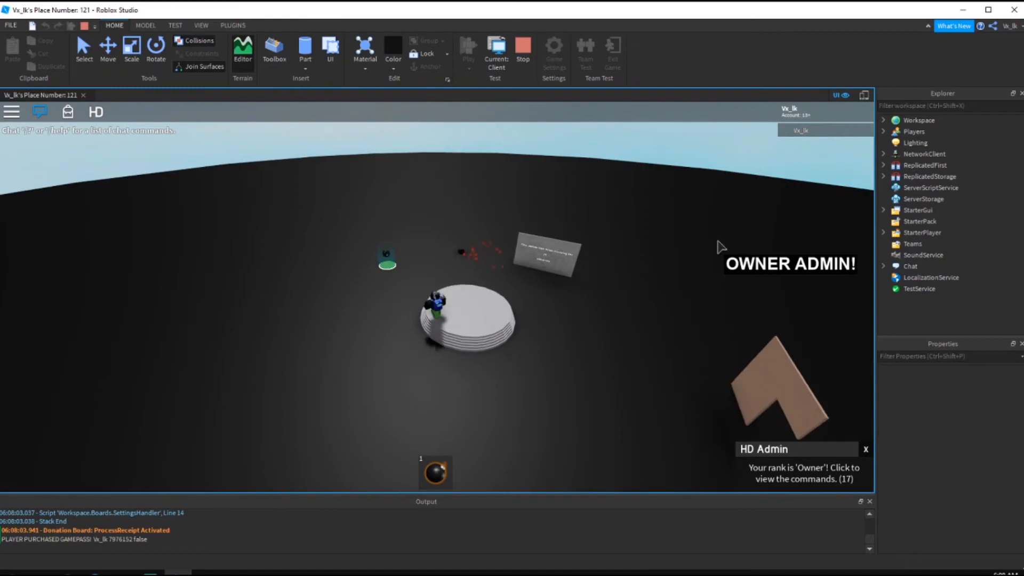
key("d")
right_click_drag(556, 276, 556, 276)
key("w")
right_click_drag(676, 201, 677, 201)
key("s")
right_click_drag(458, 313, 457, 313)
key("w")
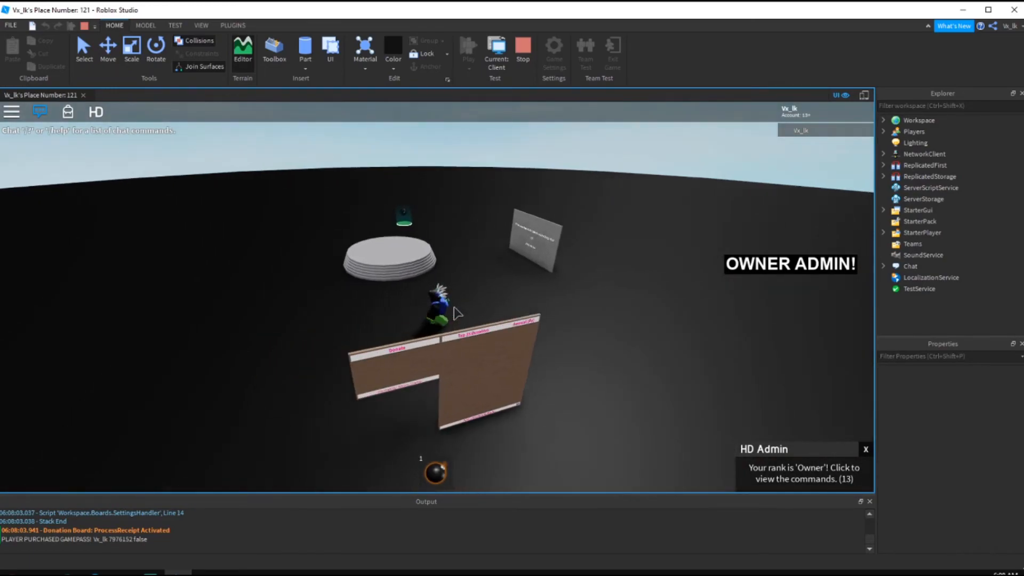
scroll(507, 253, "up", 3)
scroll(507, 252, "down", 1)
scroll(507, 253, "down", 4)
key("w")
right_click_drag(507, 252, 515, 243)
key("s")
scroll(506, 253, "up", 3)
key("w")
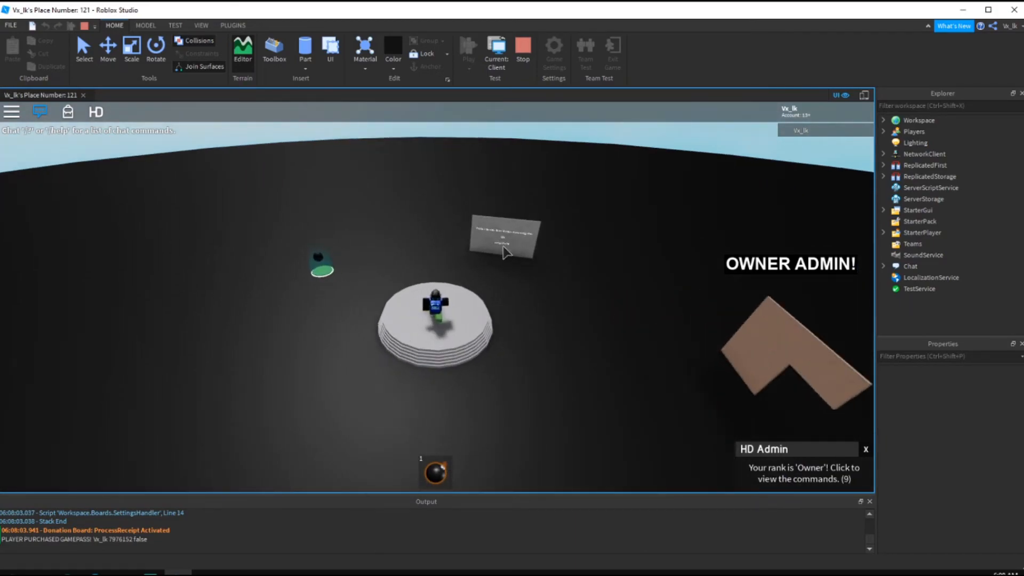
Equip the bomb in the playtest, use it near the stepped platform and put it away again
key("w")
scroll(507, 253, "up", 2)
key("w")
key("1")
key("w")
left_click(516, 245)
key("1")
key("s")
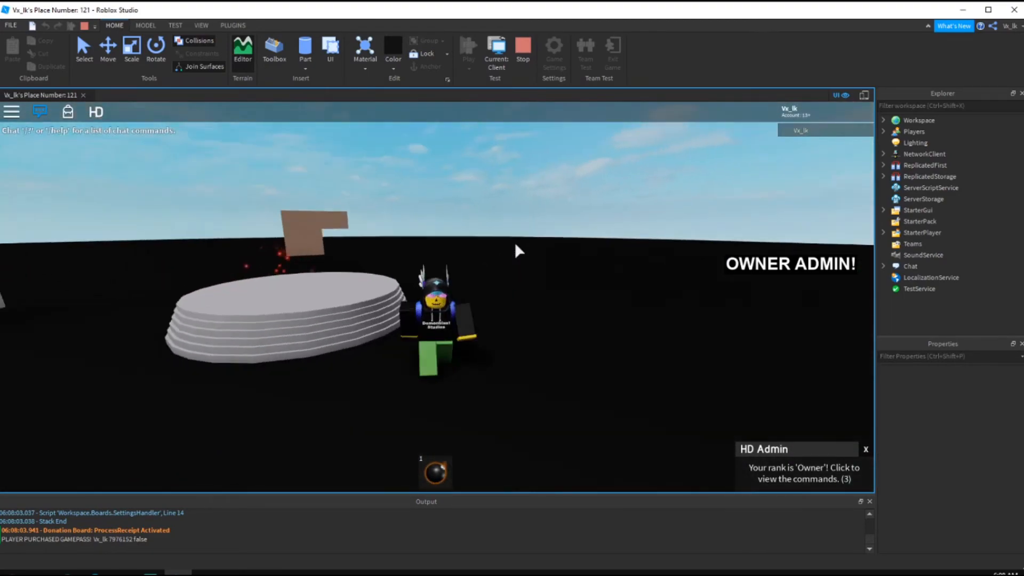
Examine the player character up close from the front and back in the playtest
scroll(515, 243, "up", 4)
scroll(445, 290, "up", 2)
key("w")
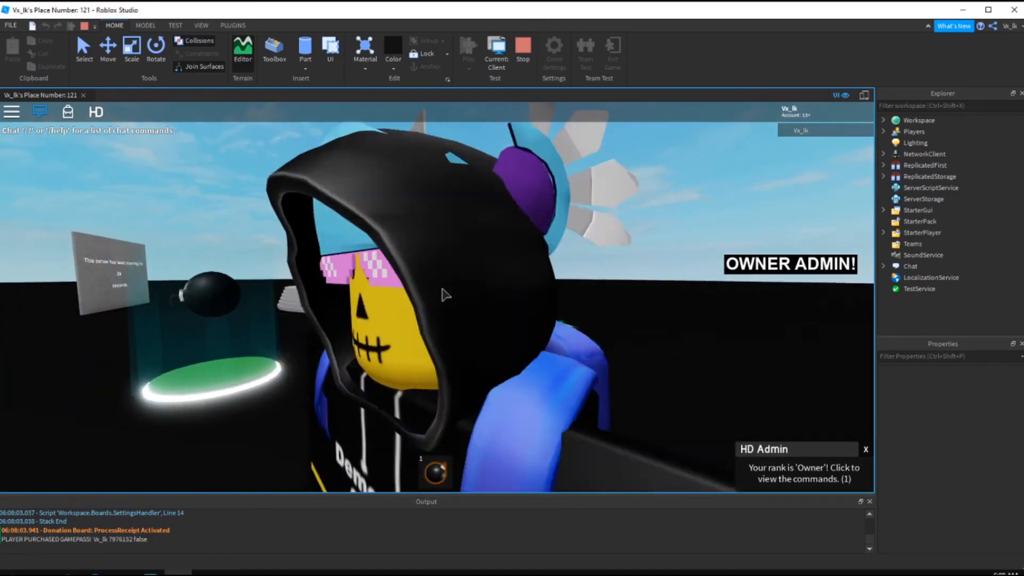
scroll(442, 289, "down", 3)
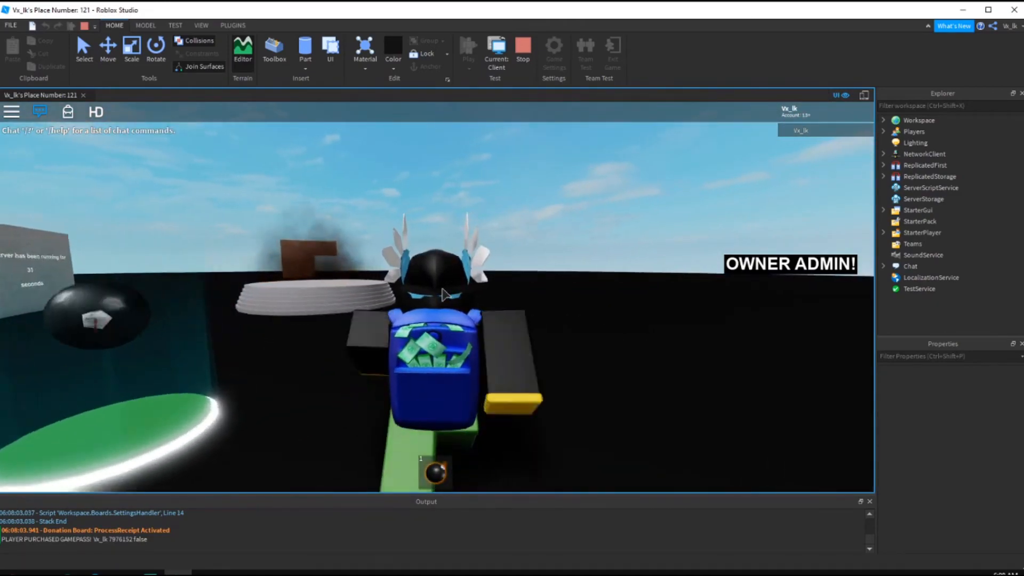
scroll(442, 288, "down", 3)
key("w")
Equip and put away the bomb again while roaming around the stepped platform, and end the playtest
right_click_drag(436, 244, 437, 244)
key("1")
key("w")
key("1")
key("w")
key("space")
scroll(436, 244, "down", 3)
key("1")
key("s")
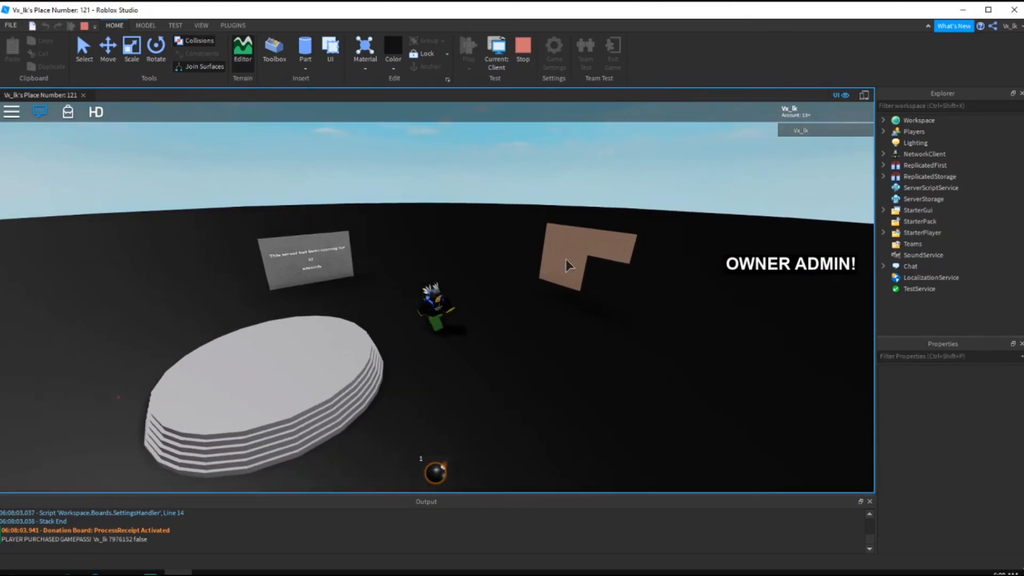
right_click_drag(521, 260, 521, 260)
scroll(521, 260, "up", 2)
key("space")
key("d")
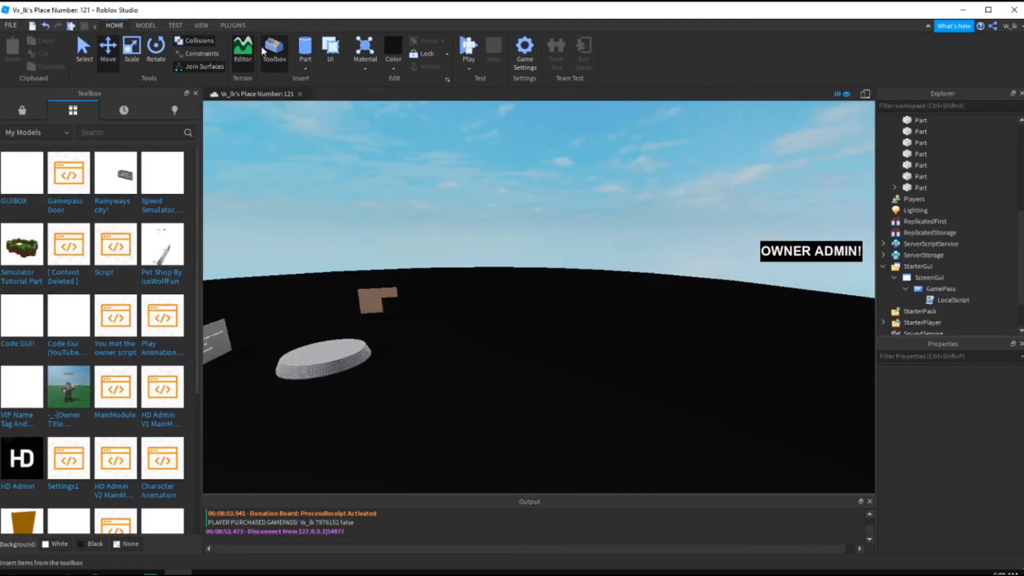
Open the Custom NPC Maker plugin and review its override and animation options
left_click(233, 25)
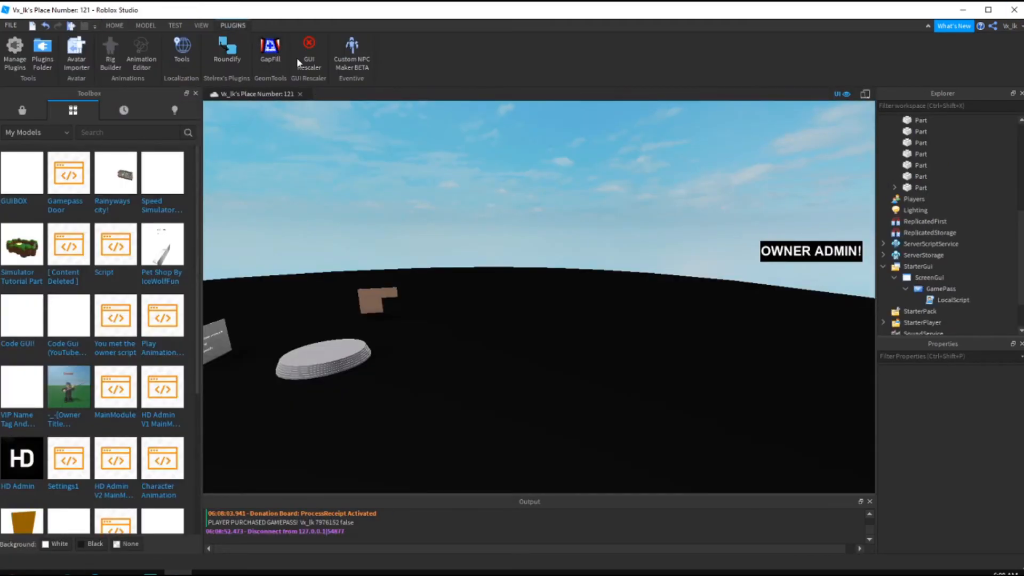
left_click(352, 56)
scroll(950, 464, "up", 10)
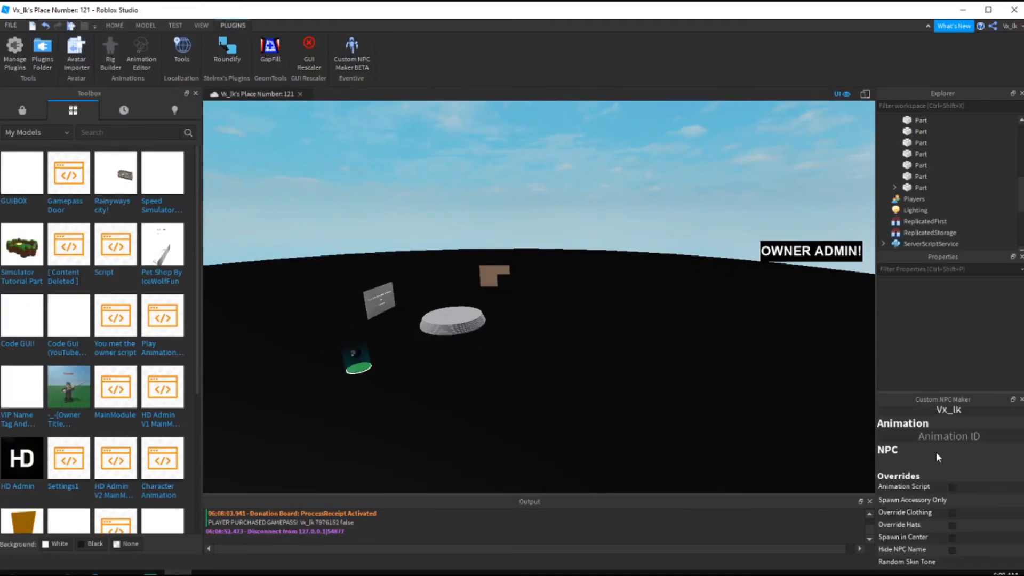
scroll(953, 507, "down", 3)
scroll(960, 479, "up", 3)
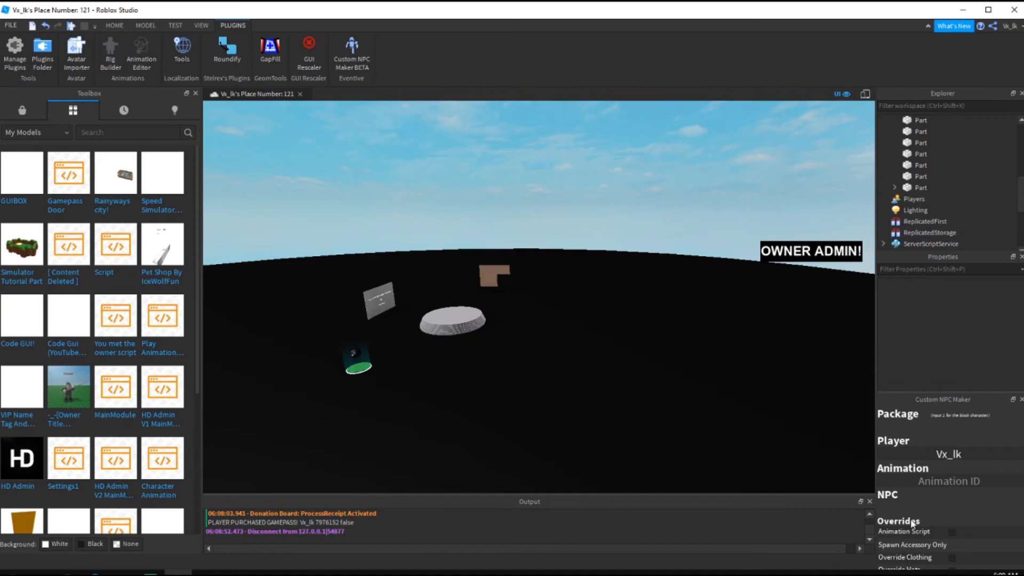
scroll(951, 534, "down", 5)
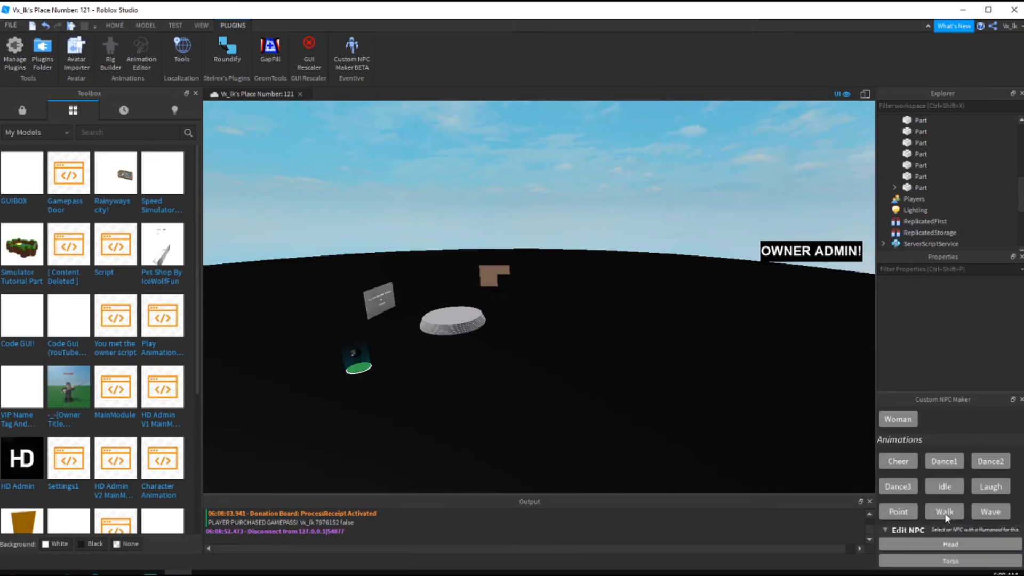
Create an R6 NPC of the player's avatar beside the stepped platform with Custom NPC Maker
right_click_drag(733, 464, 733, 464)
key("w")
key("d")
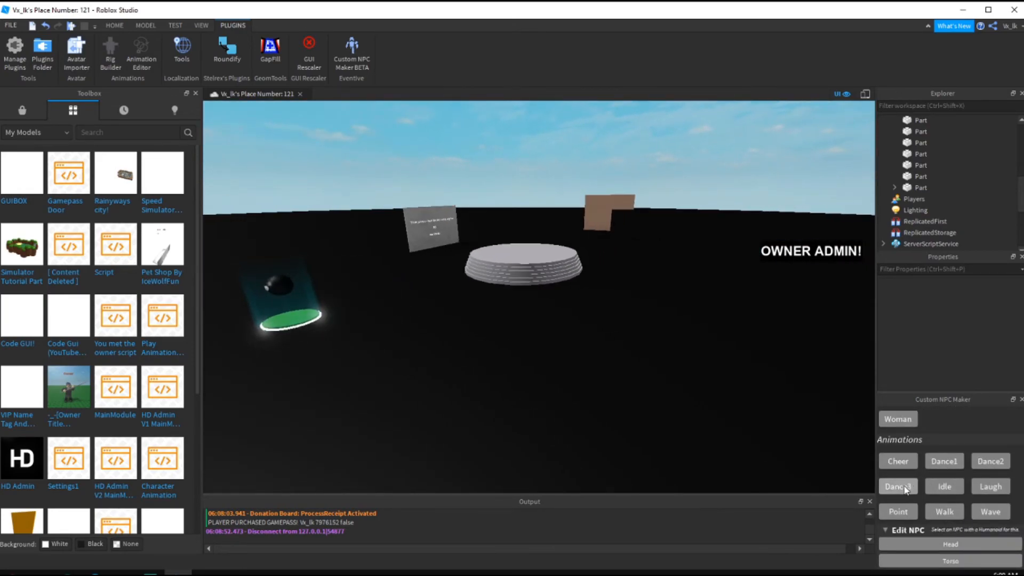
right_click_drag(759, 423, 759, 423)
key("w")
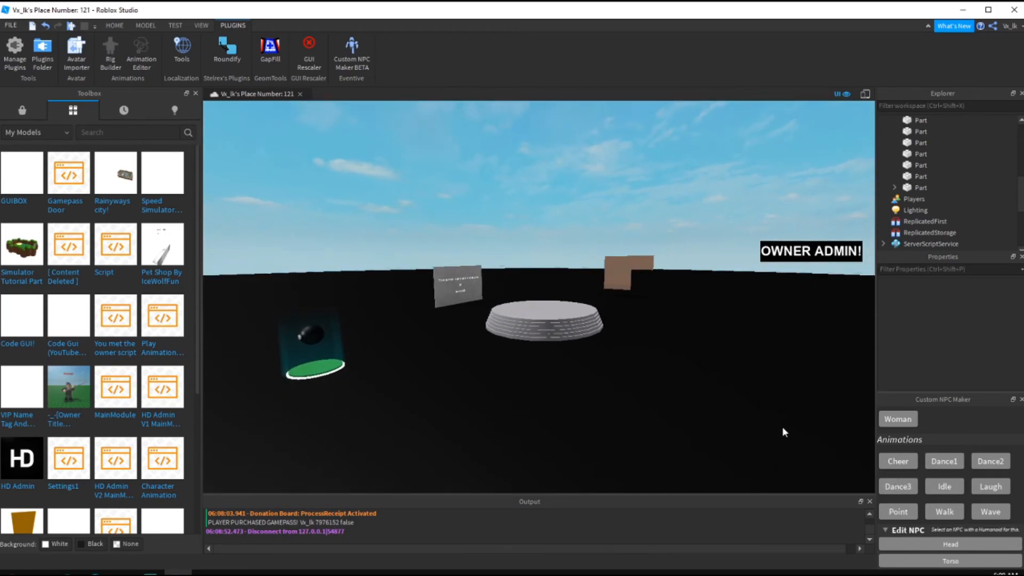
key("w")
right_click_drag(628, 341, 586, 341)
key("d")
key("s")
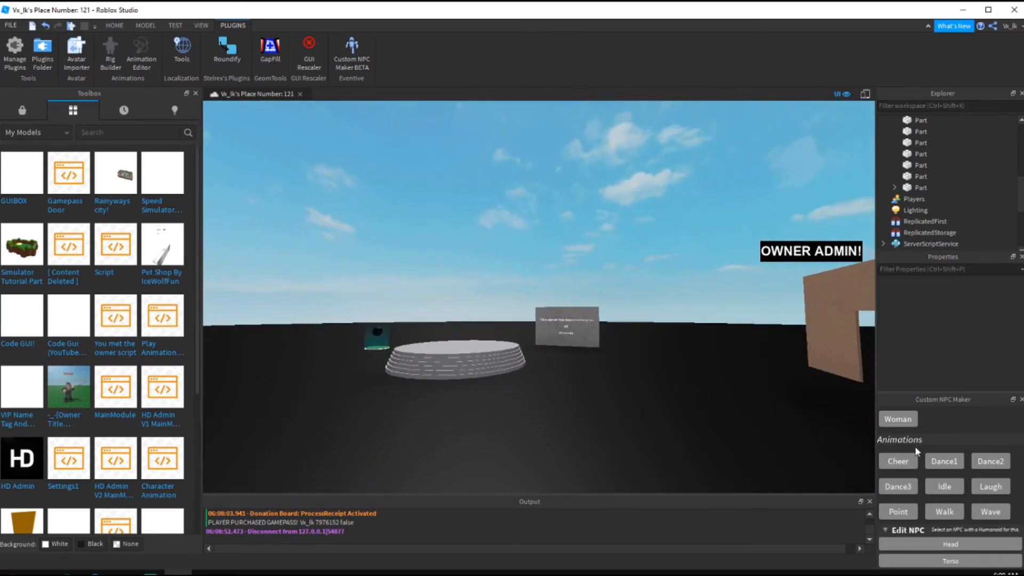
key("a")
key("w")
key("d")
scroll(936, 484, "down", 1)
key("w")
scroll(949, 478, "down", 5)
key("w")
key("d")
key("d")
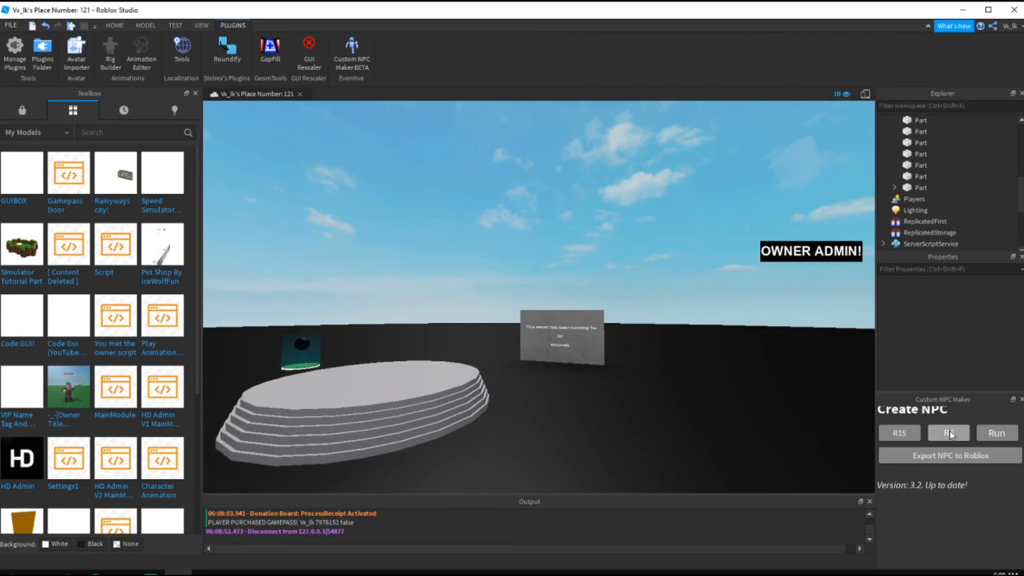
right_click_drag(726, 369, 725, 368)
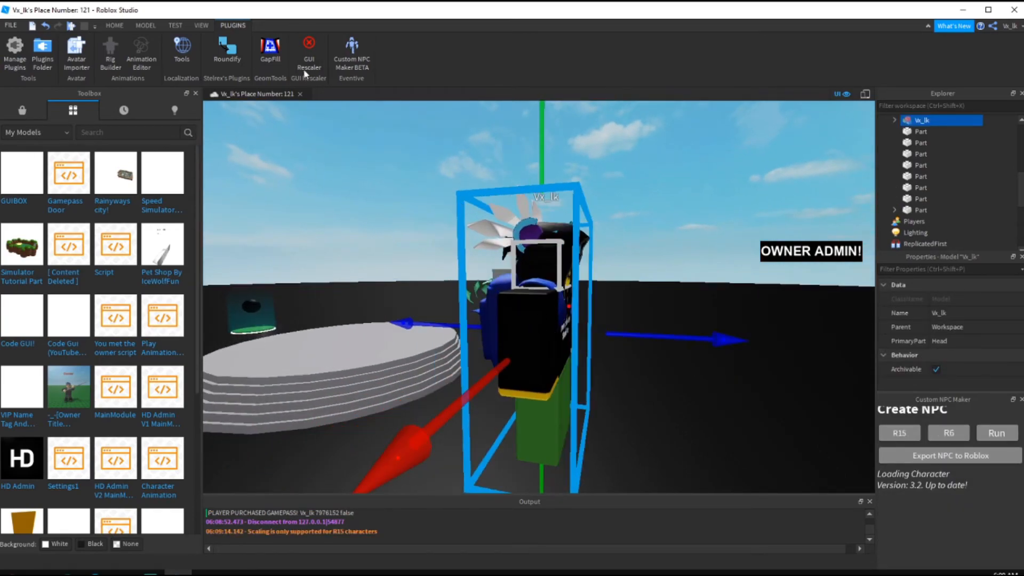
Select the new R6 NPC and move it across the floor away from the stepped platform
left_click(115, 25)
left_click(481, 204)
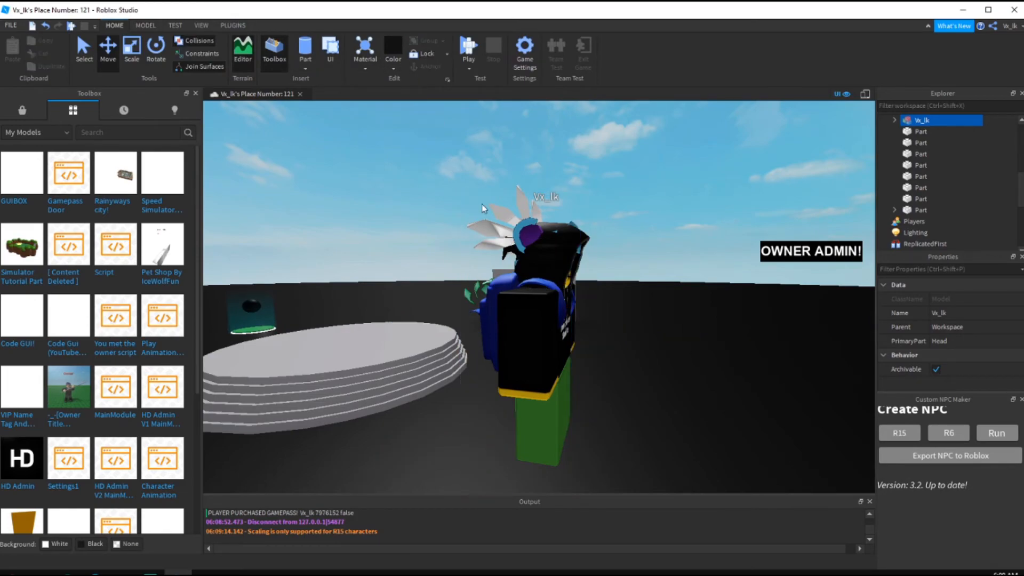
key("s")
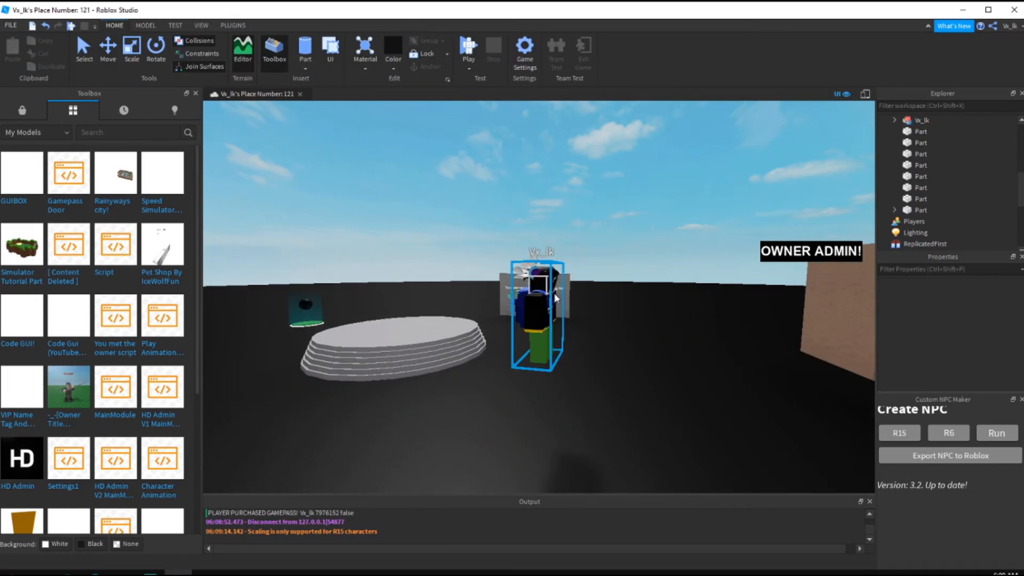
left_click(548, 301)
key("s")
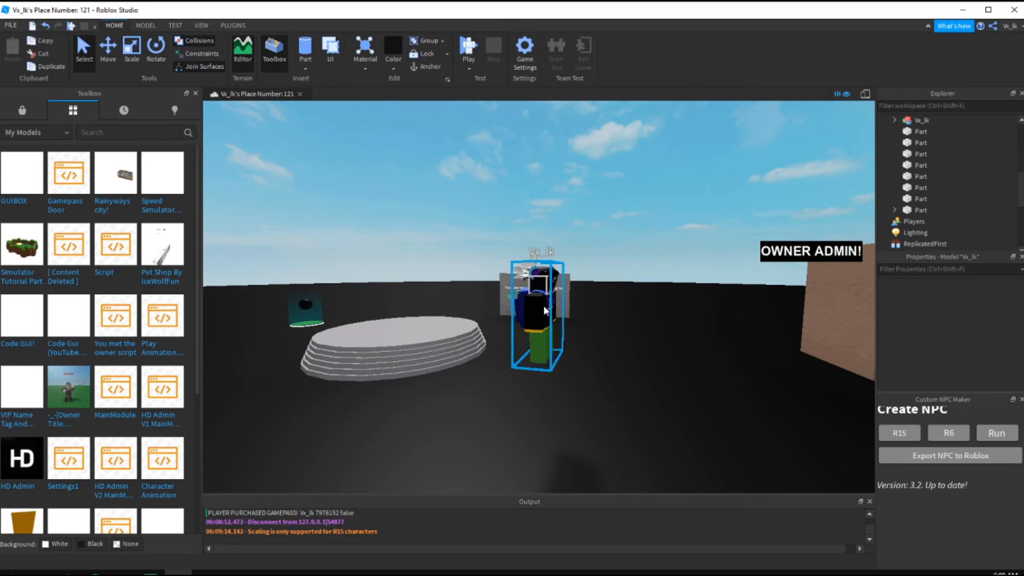
left_click_drag(540, 328, 585, 375)
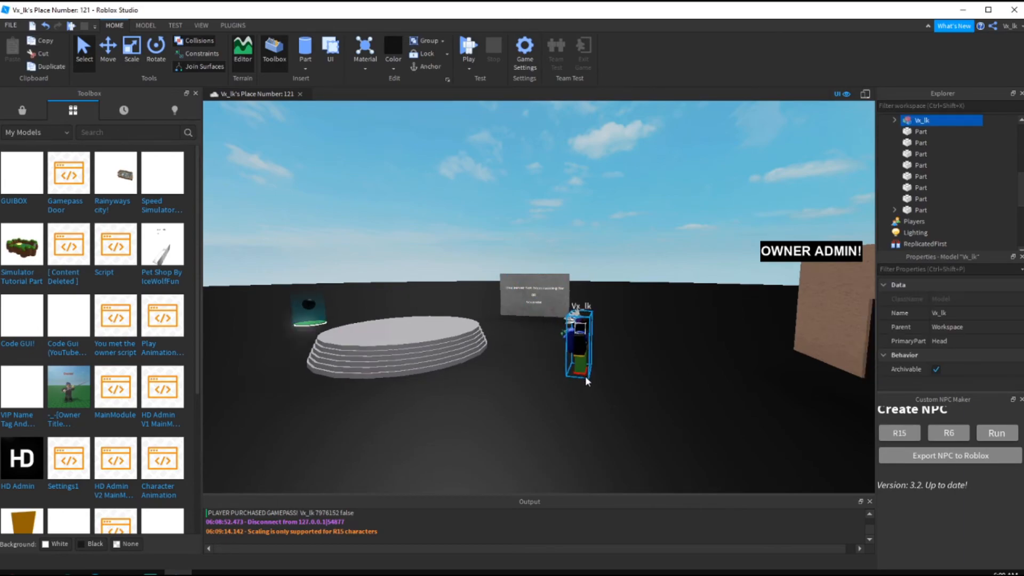
Undo the extra move of the R6 NPC and rotate it in place to face another direction
left_click(129, 51)
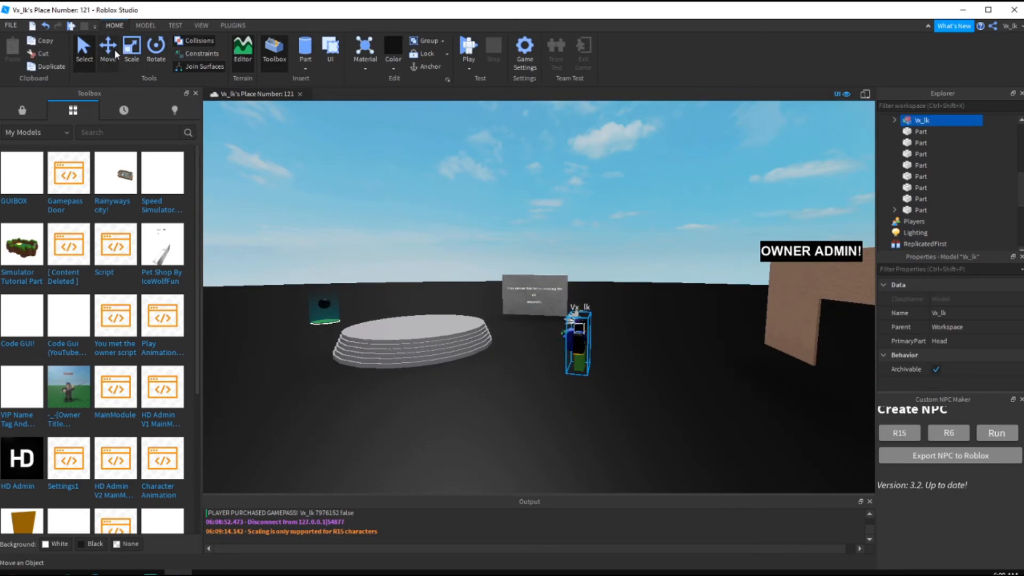
key("w")
right_click_drag(446, 208, 495, 309)
left_click_drag(496, 309, 569, 334)
key("ctrl+z")
key("s")
key("r")
key("r")
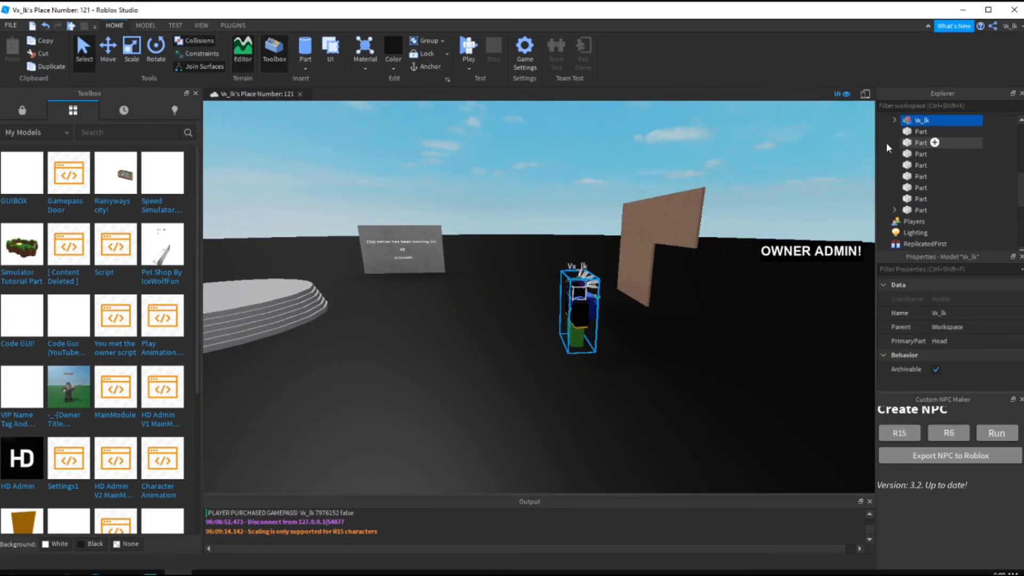
Anchor the R6 NPC's Torso part
left_click(896, 119)
scroll(904, 154, "down", 3)
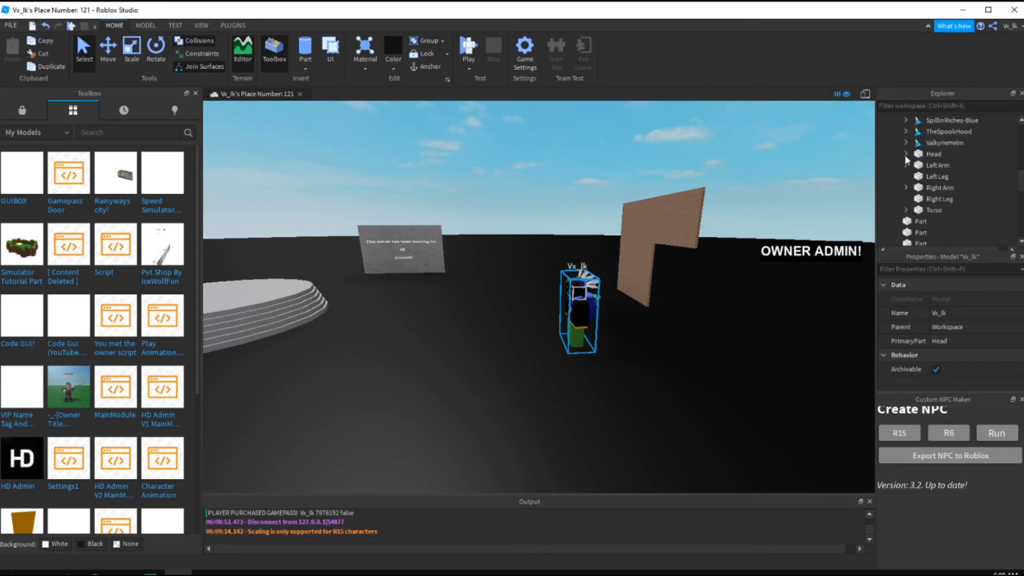
left_click(931, 209)
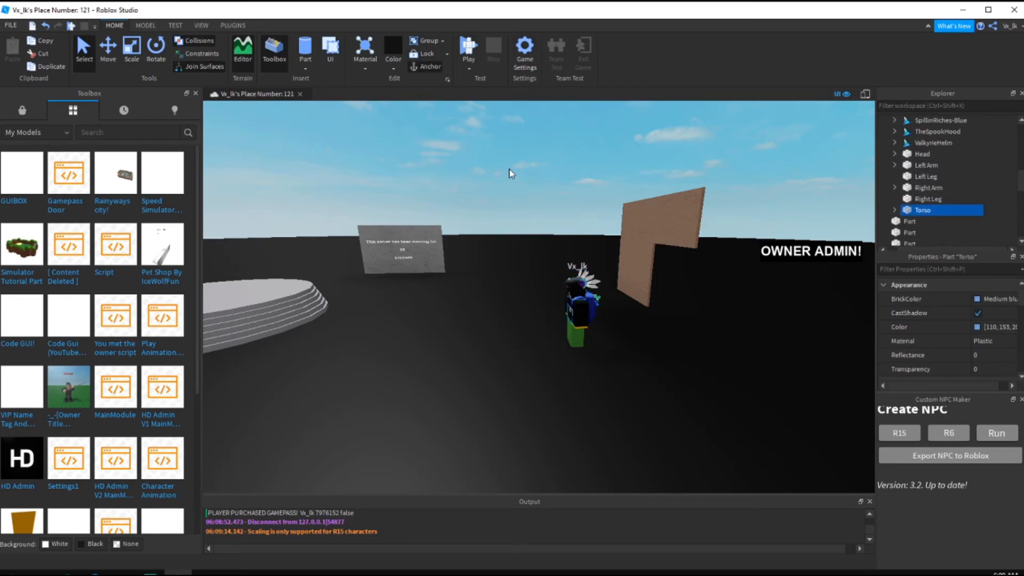
Create an R15 NPC of the player's avatar near the stepped platform
right_click_drag(509, 170, 508, 145)
left_click(507, 145)
right_click_drag(747, 361, 717, 360)
left_click(908, 437)
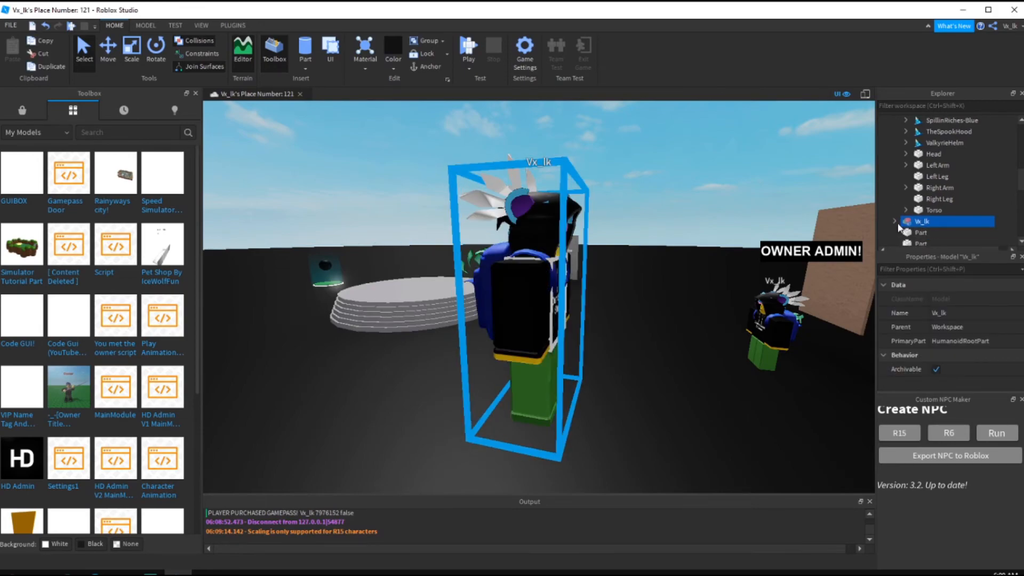
Anchor the R15 NPC's HumanoidRootPart and undo its accidental displacement from the body
left_click(895, 221)
scroll(932, 213, "down", 3)
scroll(924, 209, "down", 1)
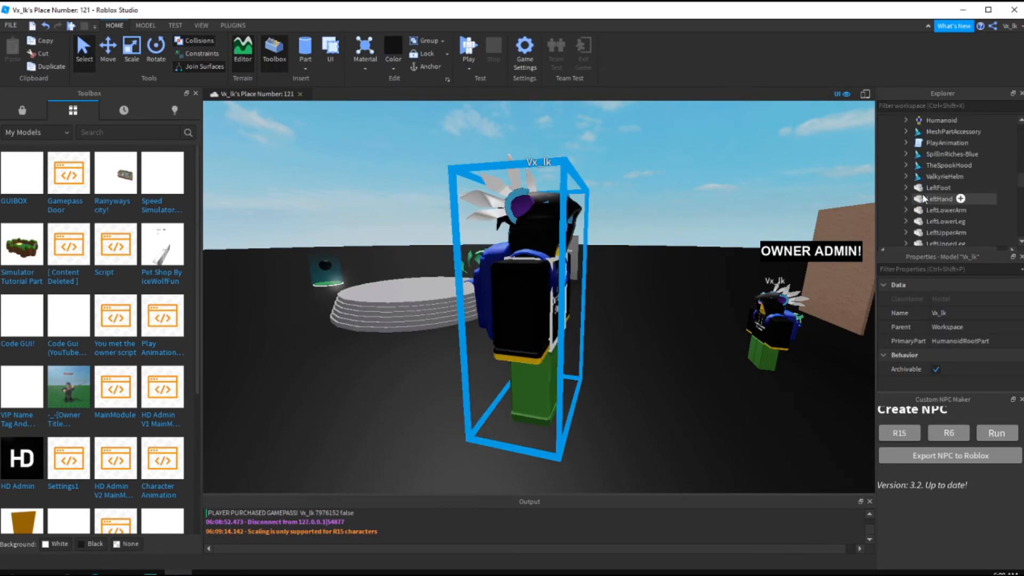
scroll(925, 191, "down", 4)
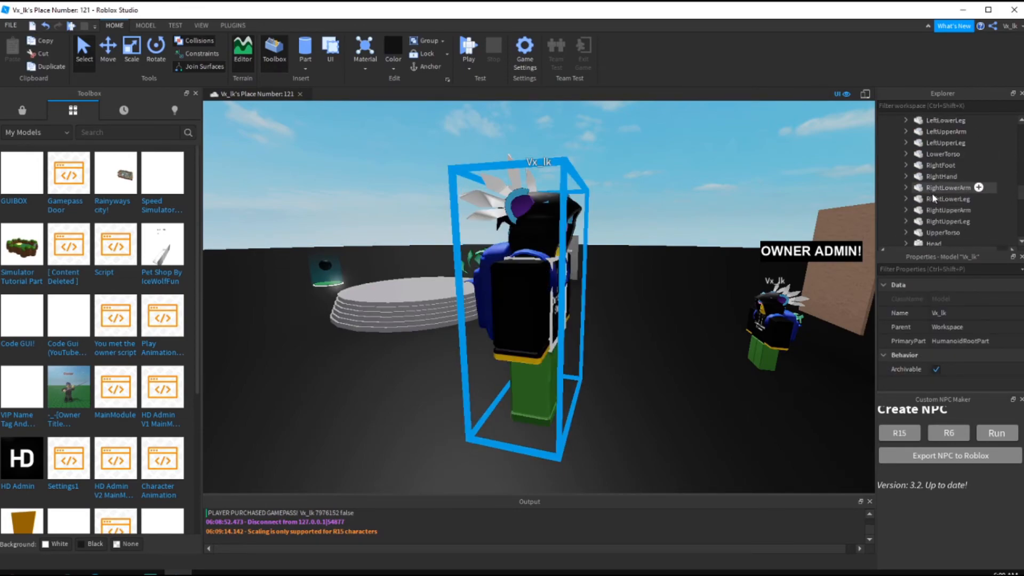
left_click(941, 221)
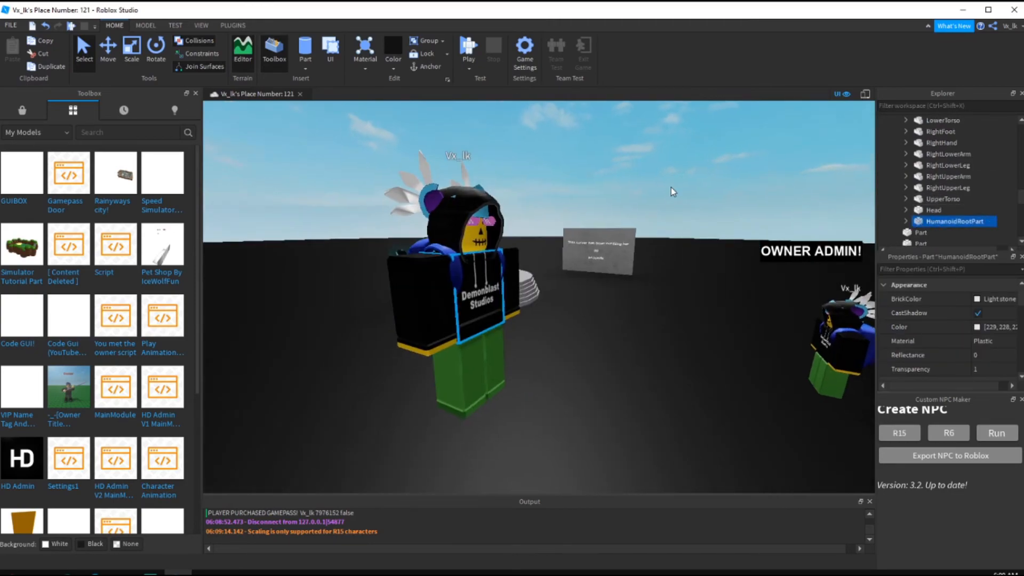
key("f")
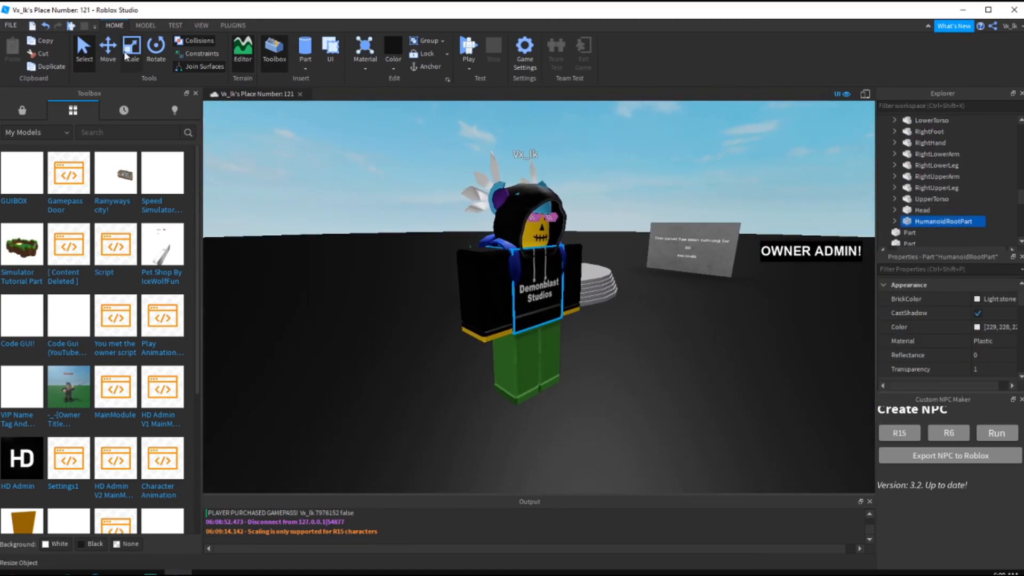
left_click(107, 49)
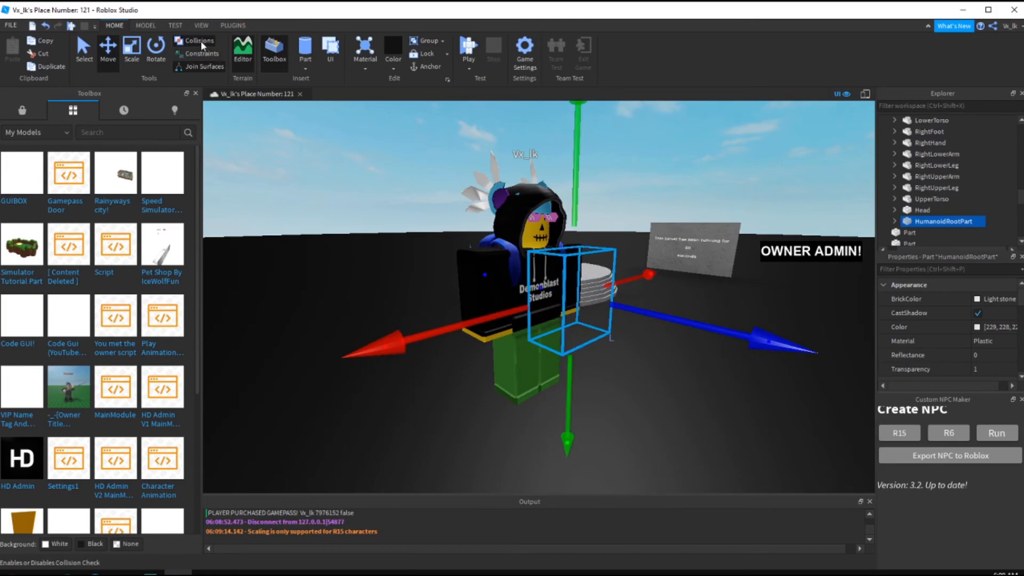
key("ctrl+z")
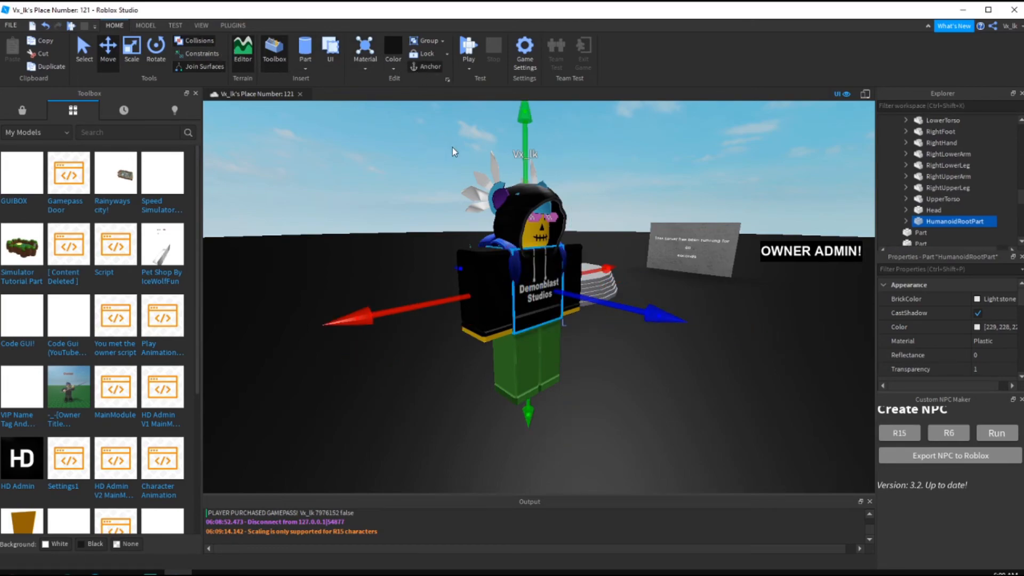
Clear the accidental SpawnLocation selection and move the R15 NPC next to the R6 NPC
left_click(522, 282)
scroll(960, 154, "up", 2)
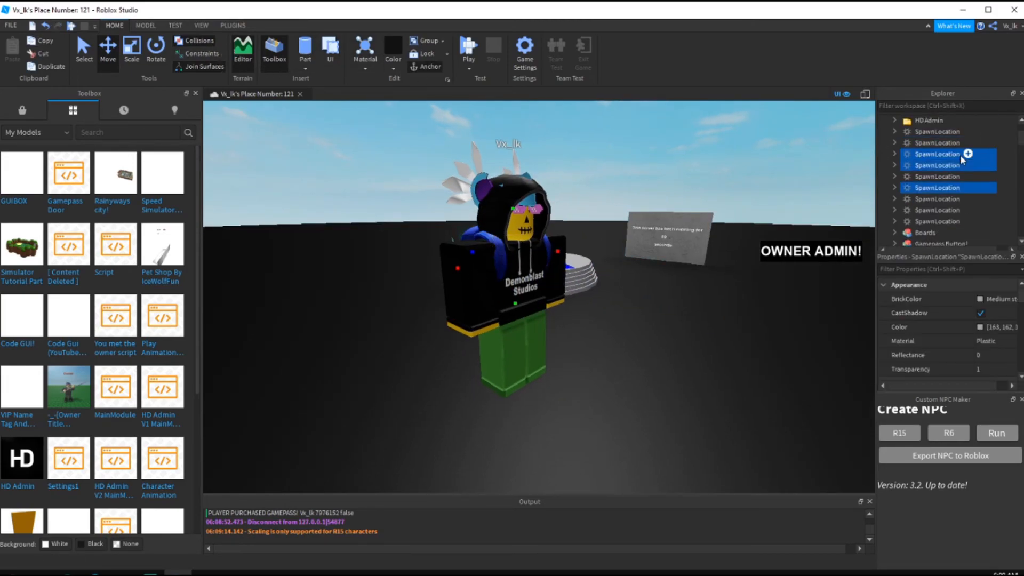
left_click(699, 155)
scroll(519, 288, "down", 2)
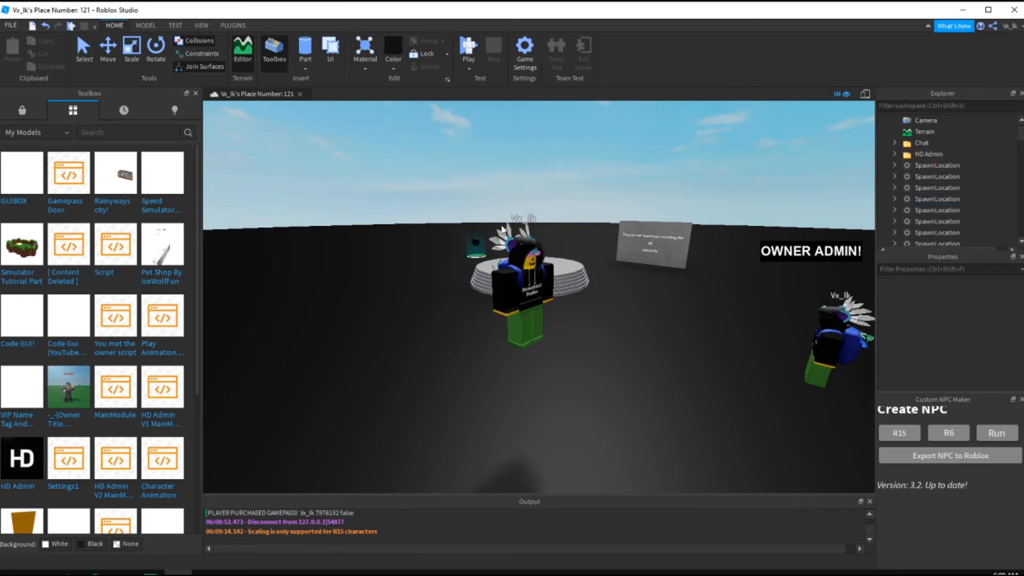
left_click_drag(522, 275, 744, 403)
key("d")
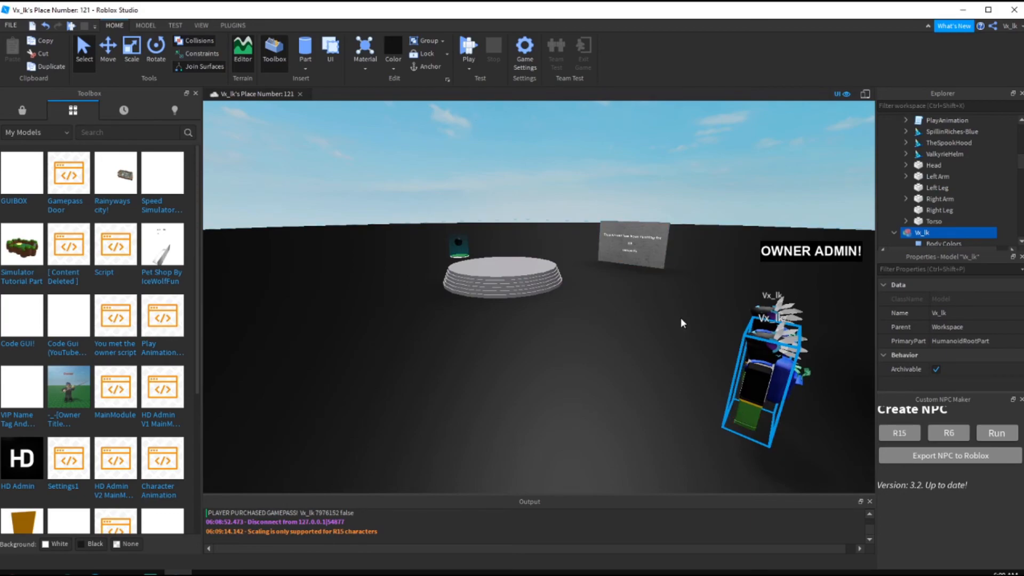
Start a playtest and walk the character up to the two NPCs to examine their animations
left_click(480, 40)
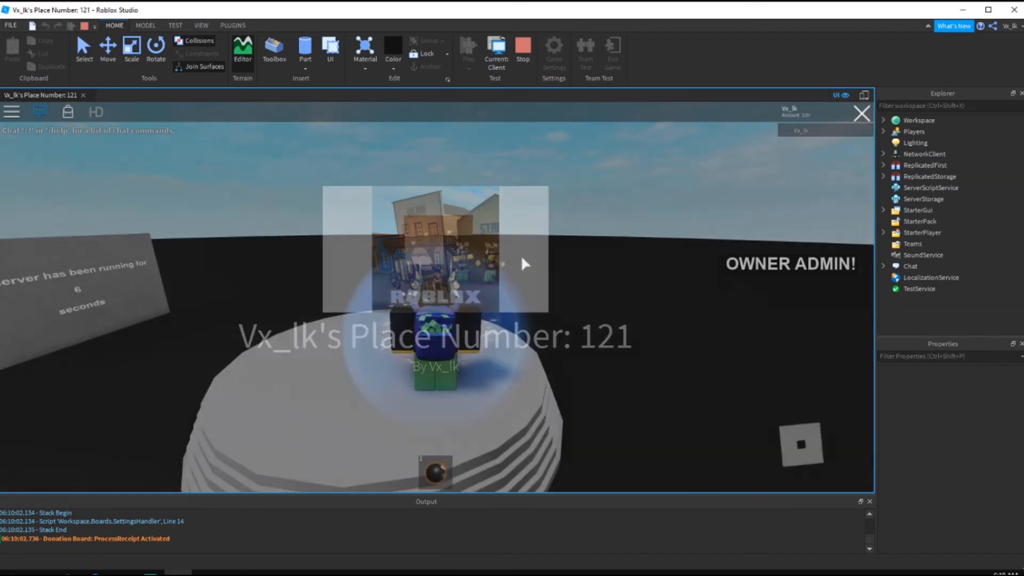
key("w")
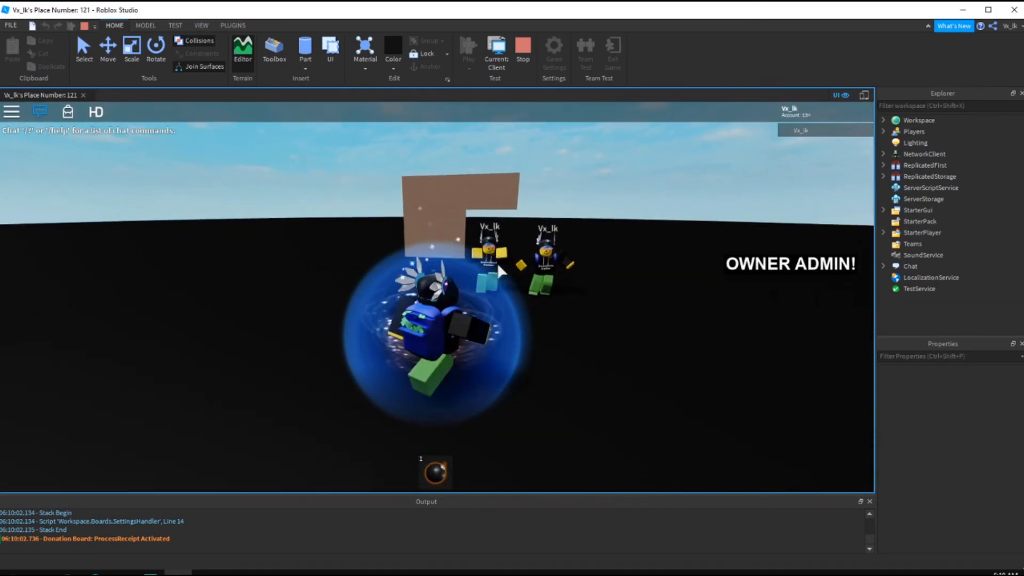
right_click_drag(528, 254, 551, 289)
key("s")
key("a")
key("w")
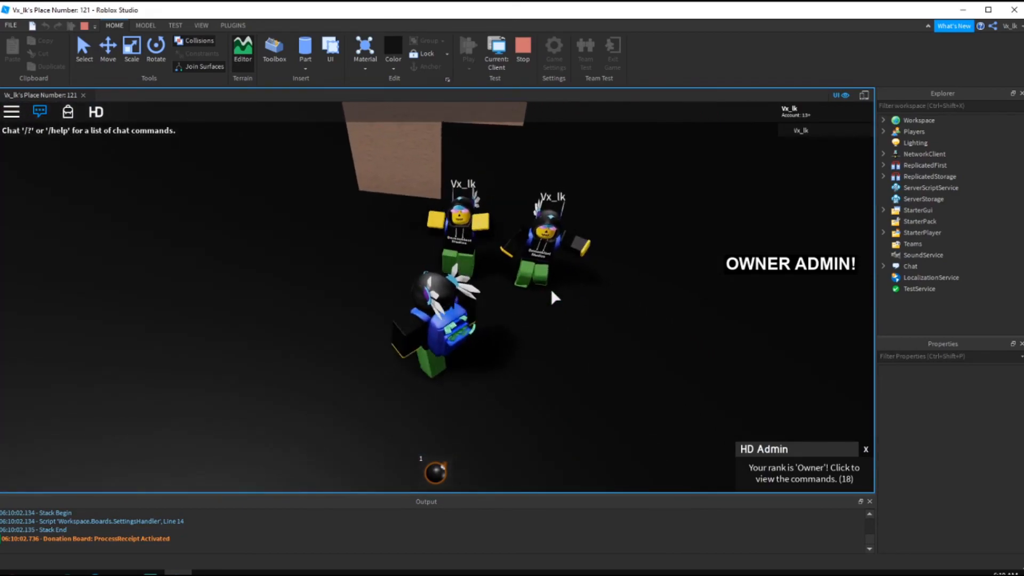
Equip the bomb, plant it beside the two NPCs, back away and watch how the explosion affects them
key("1")
key("shift")
key("1")
key("1")
key("s")
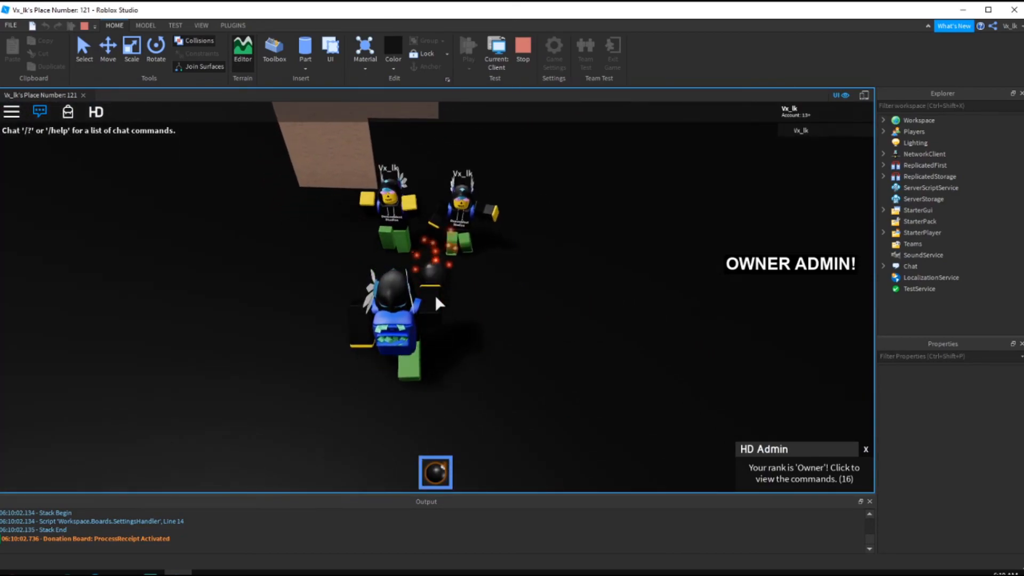
key("shift")
right_click_drag(436, 295, 438, 278)
key("1")
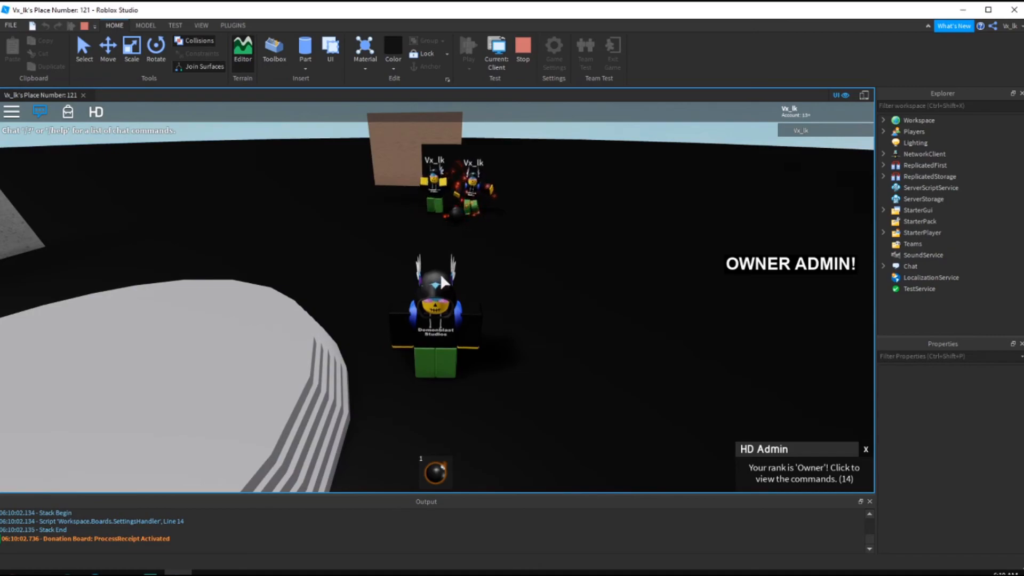
key("w")
key("w")
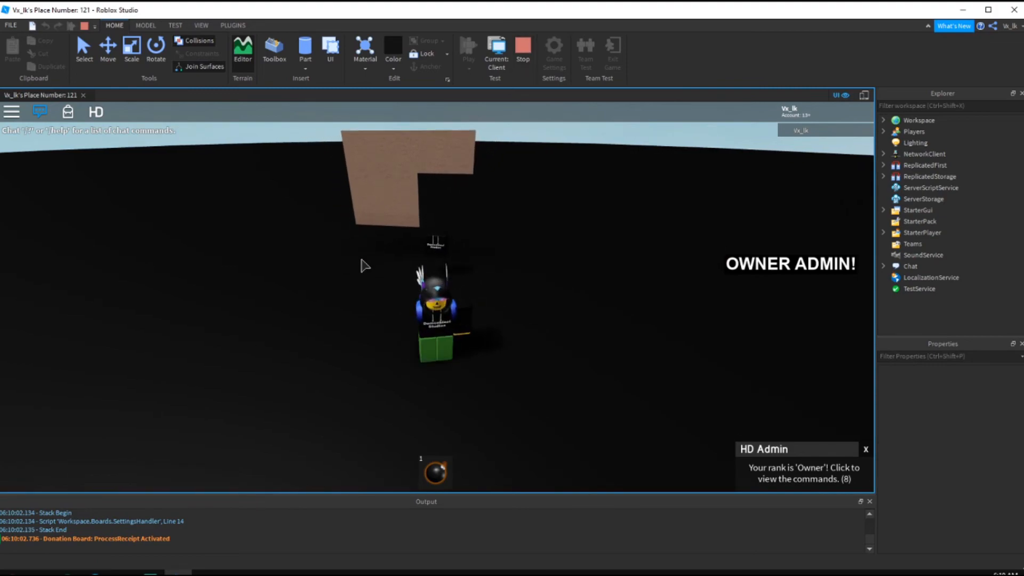
Test HD Admin's map loading by sending ":loadmap" and ";loadmap" in chat, and stop the playtest
key("slash")
type(":loadmap")
key("Return")
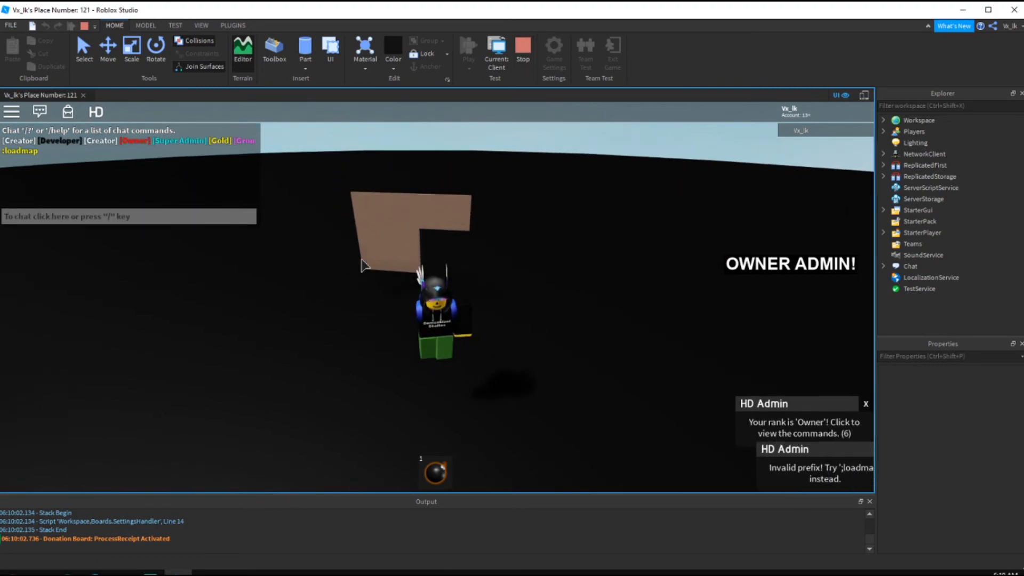
type(";loadmap")
key("Return")
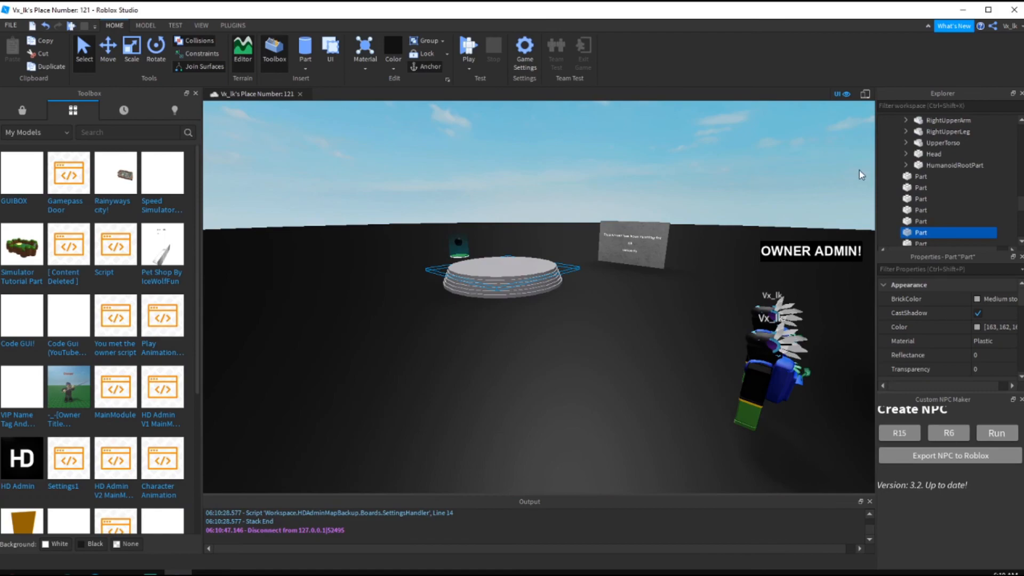
Look through the HD Admin Settings, About and Loader scripts for the command prefix setting
scroll(902, 198, "up", 10)
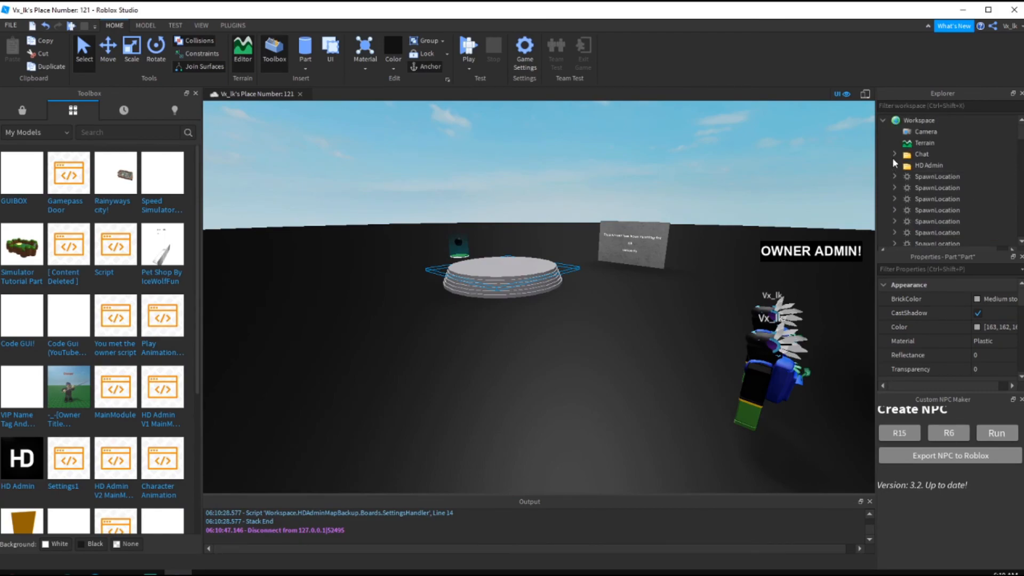
double_click(916, 188)
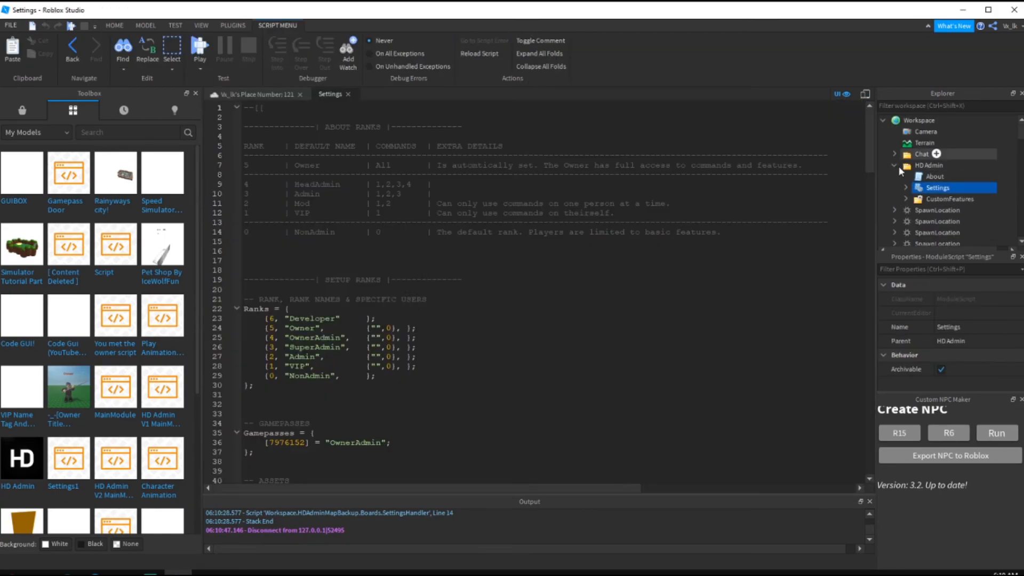
scroll(511, 264, "down", 8)
double_click(922, 177)
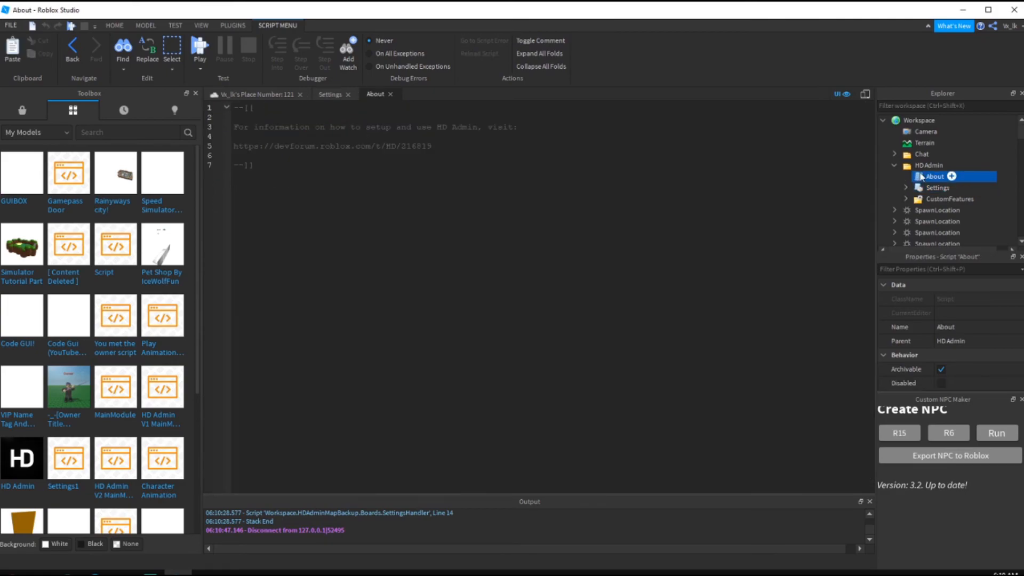
left_click(391, 94)
left_click(905, 188)
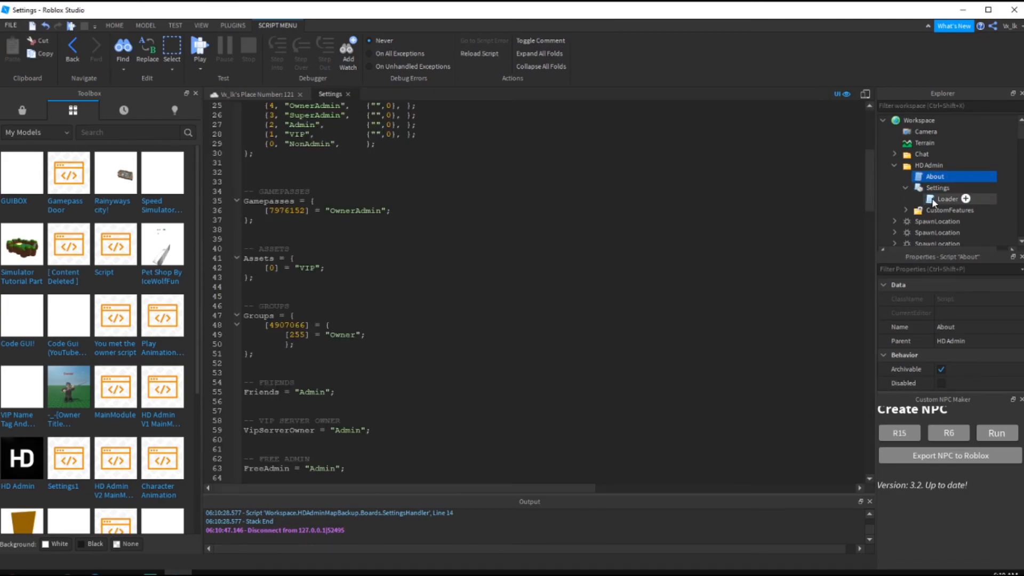
double_click(944, 199)
left_click(394, 94)
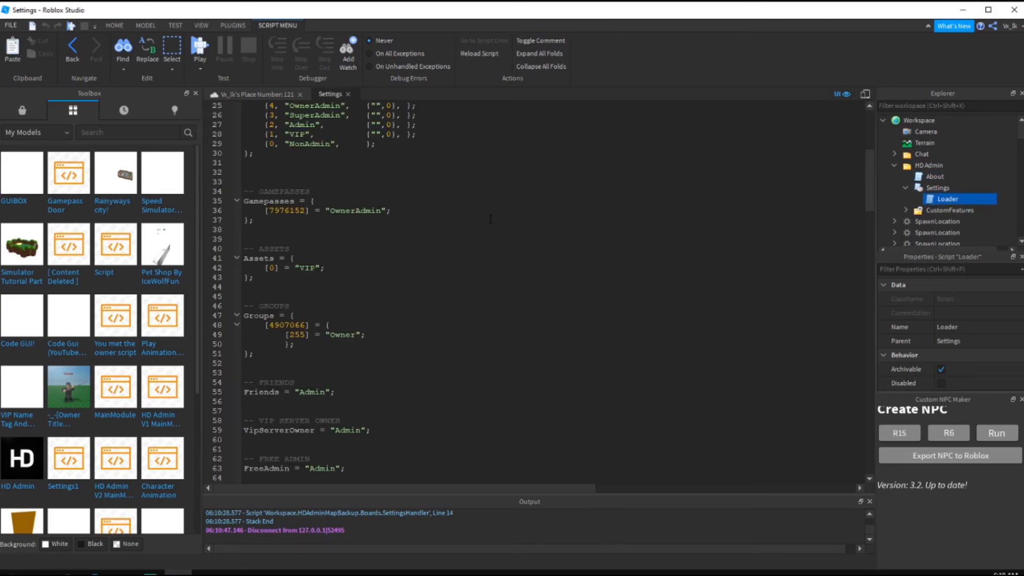
Search the HD Admin Settings script for "perfix" and check the system settings comments
key("ctrl+f")
type("perfix")
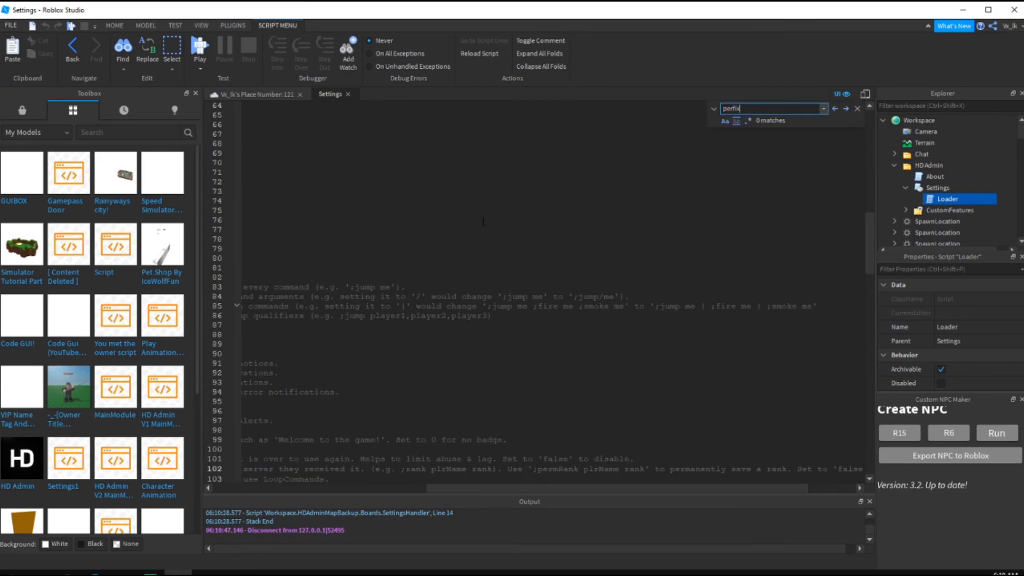
left_click_drag(514, 495, 465, 486)
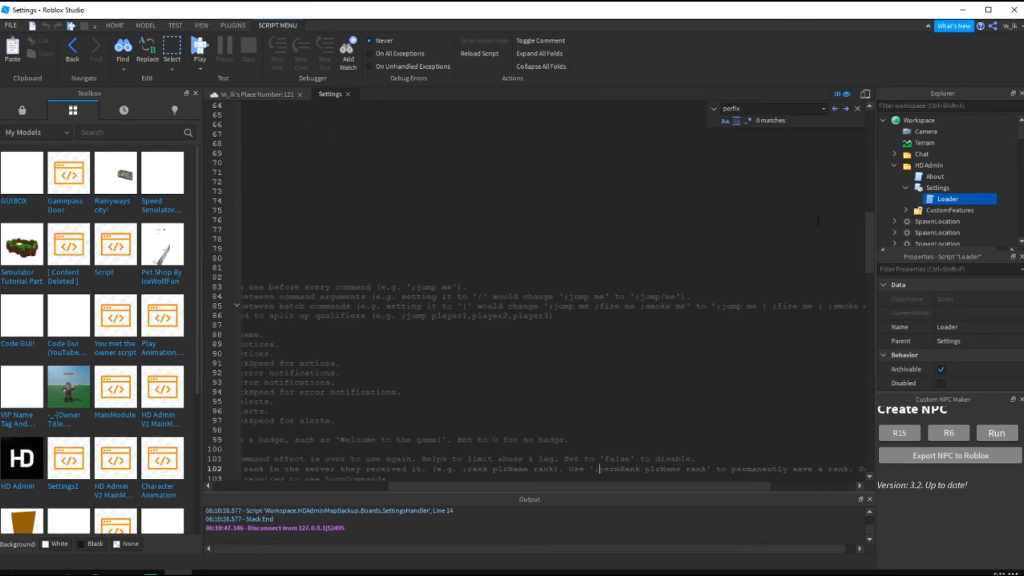
scroll(913, 206, "down", 2)
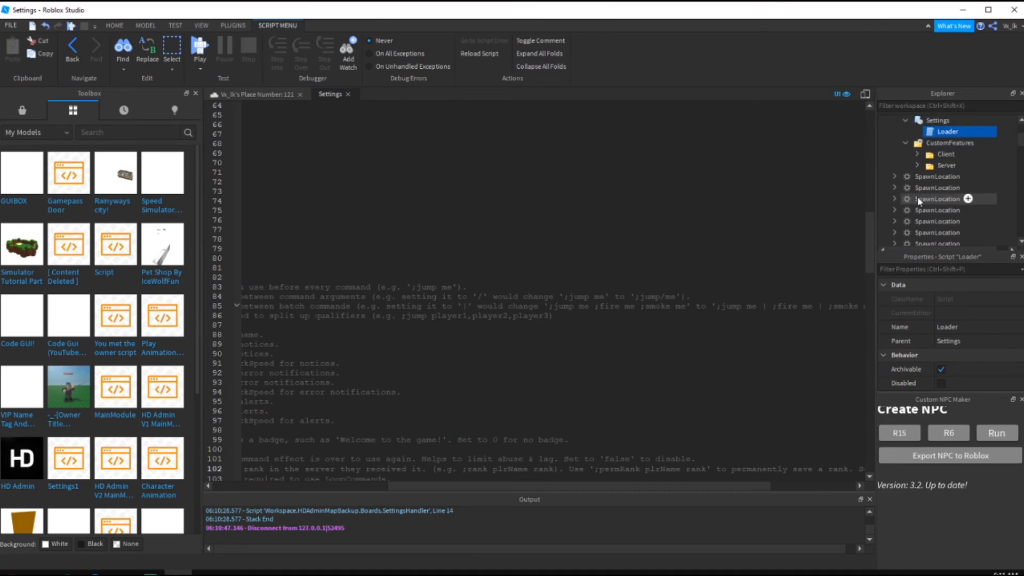
left_click(928, 188)
double_click(976, 199)
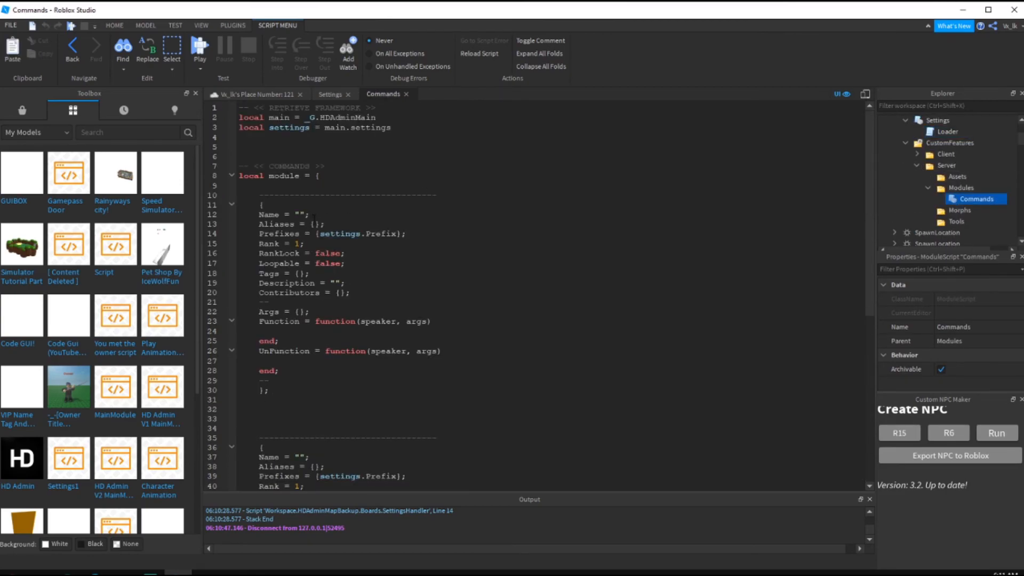
scroll(377, 167, "down", 9)
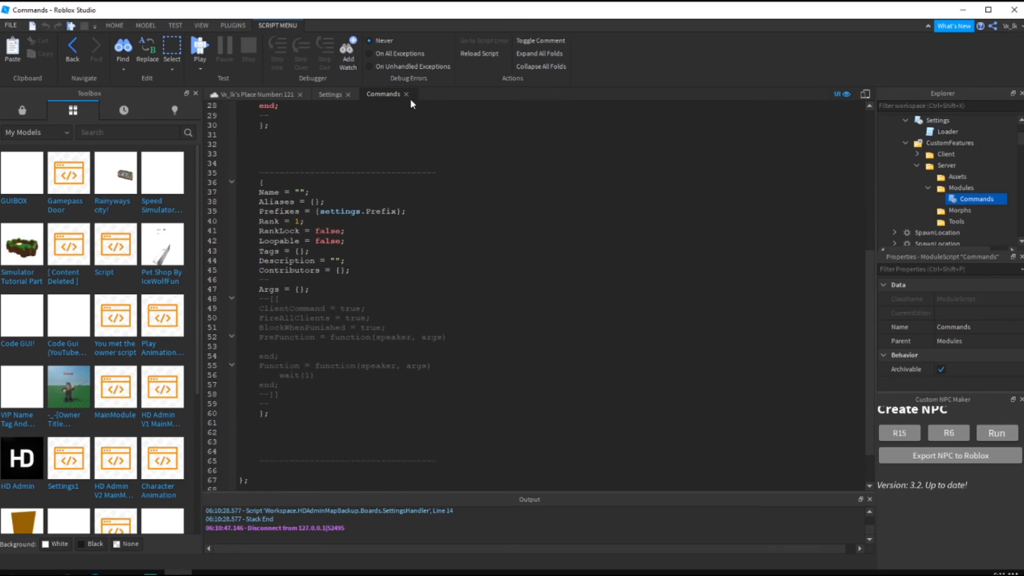
left_click(406, 94)
Examine the ClientCommands and Events modules in HD Admin's client custom features
left_click(917, 165)
left_click(917, 154)
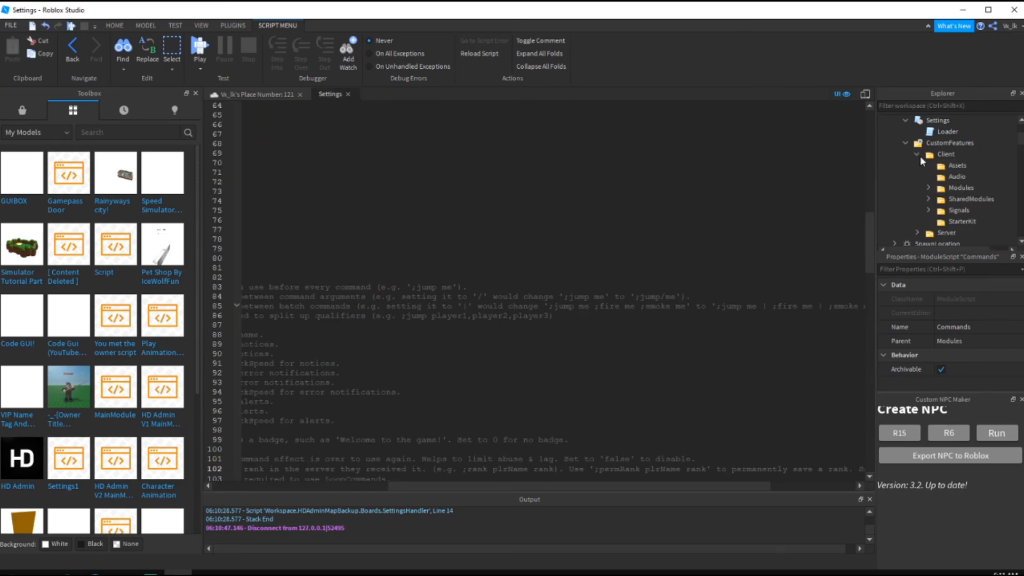
double_click(952, 199)
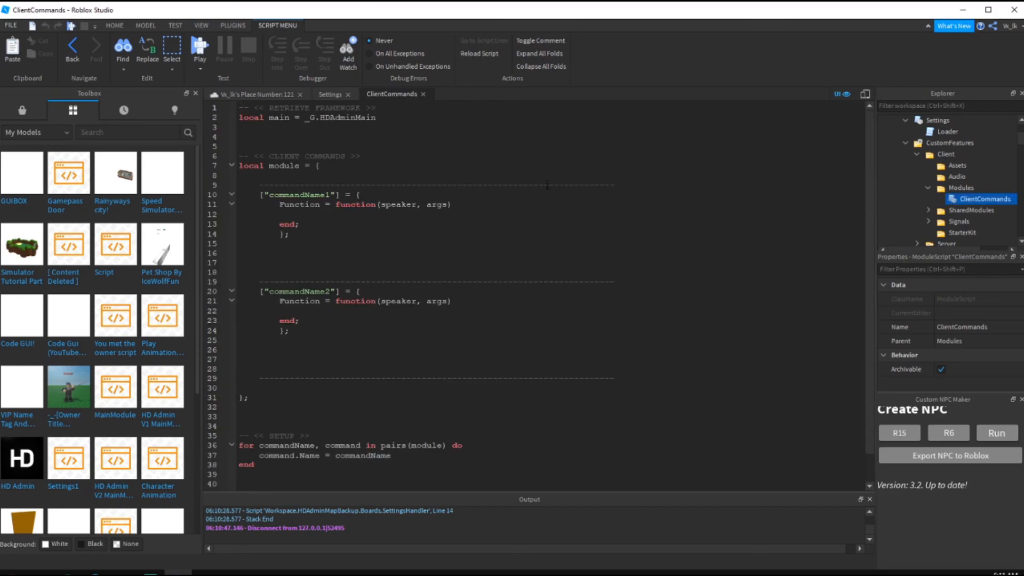
left_click(929, 211)
scroll(966, 211, "down", 2)
double_click(956, 156)
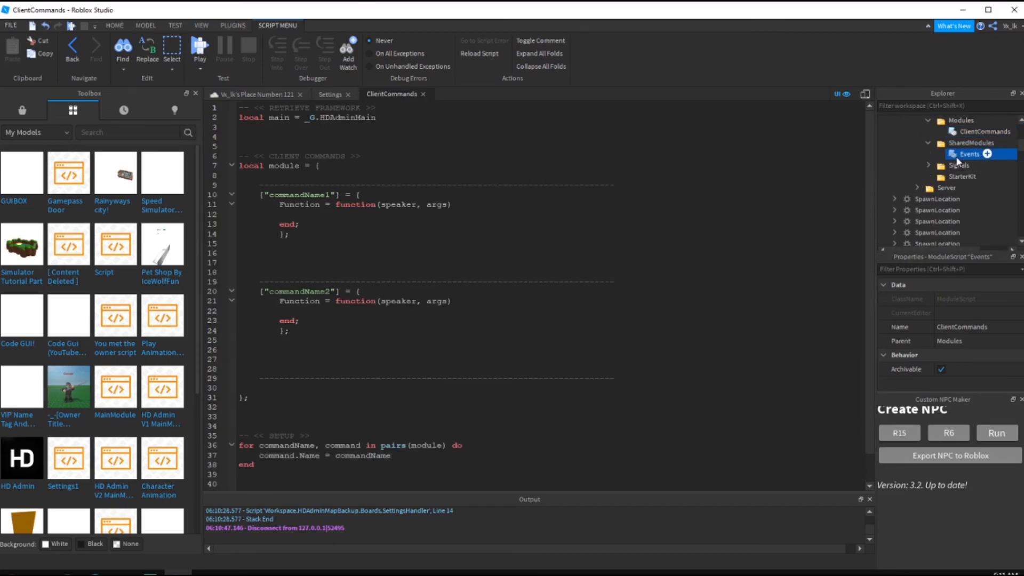
left_click(928, 166)
left_click(928, 166)
left_click(928, 143)
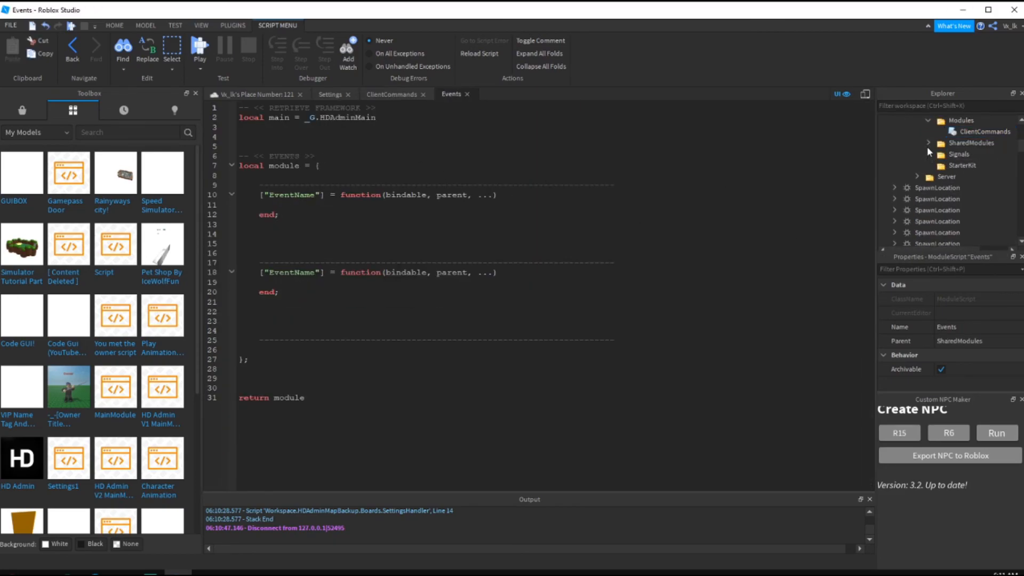
Review the ClientCommands module again and close all open HD Admin scripts
double_click(964, 133)
scroll(453, 282, "down", 1)
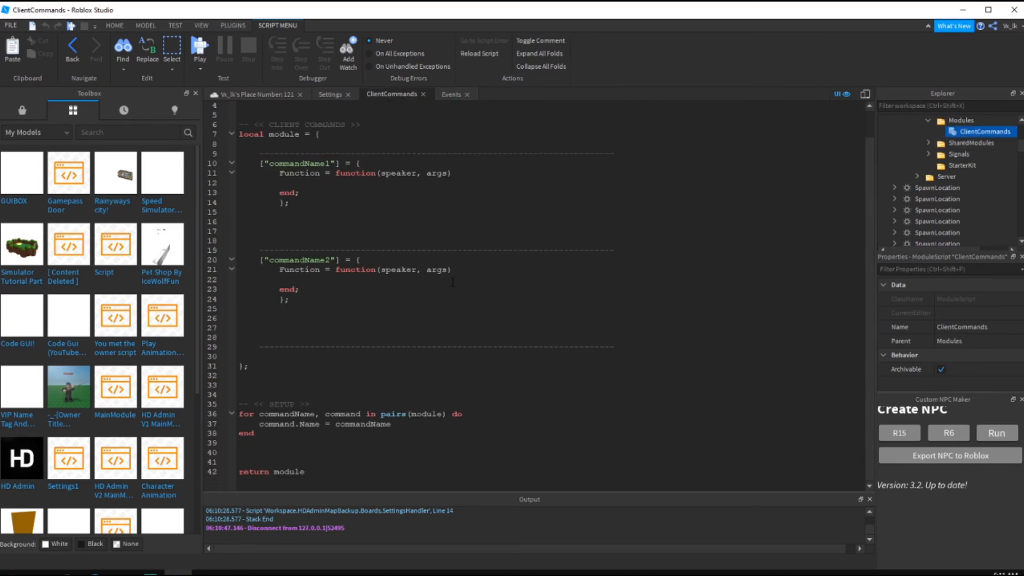
scroll(461, 235, "up", 1)
left_click(424, 95)
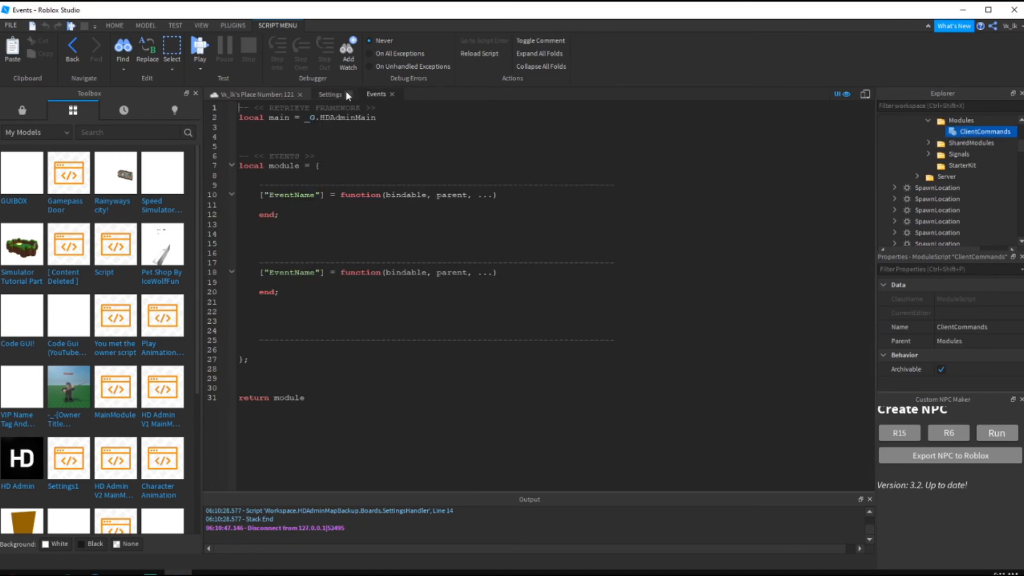
left_click(347, 94)
left_click(347, 95)
scroll(936, 179, "up", 5)
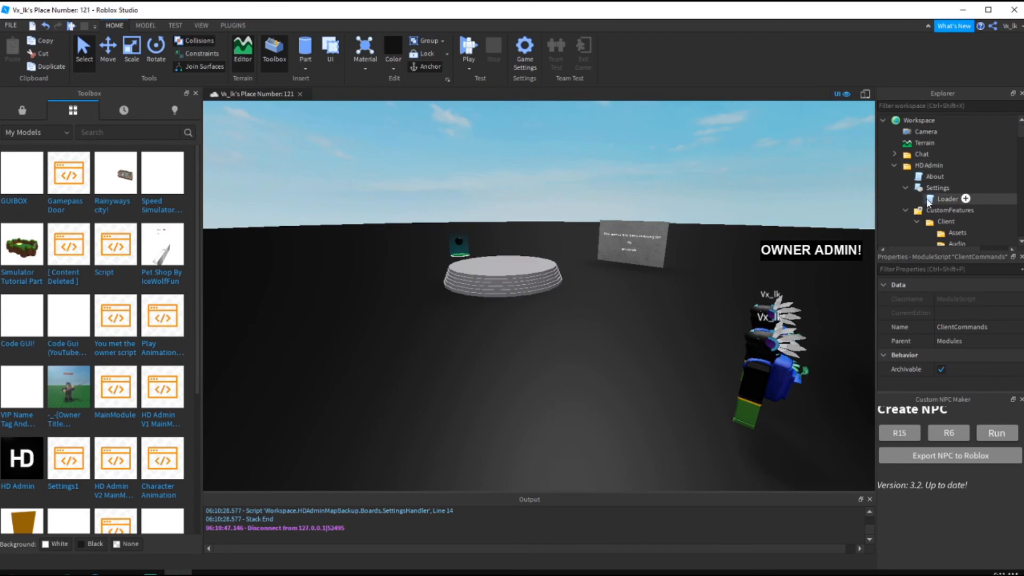
Set Prefix to ":" in the system settings of the HD Admin Settings script, and close the script
double_click(937, 187)
scroll(371, 291, "down", 11)
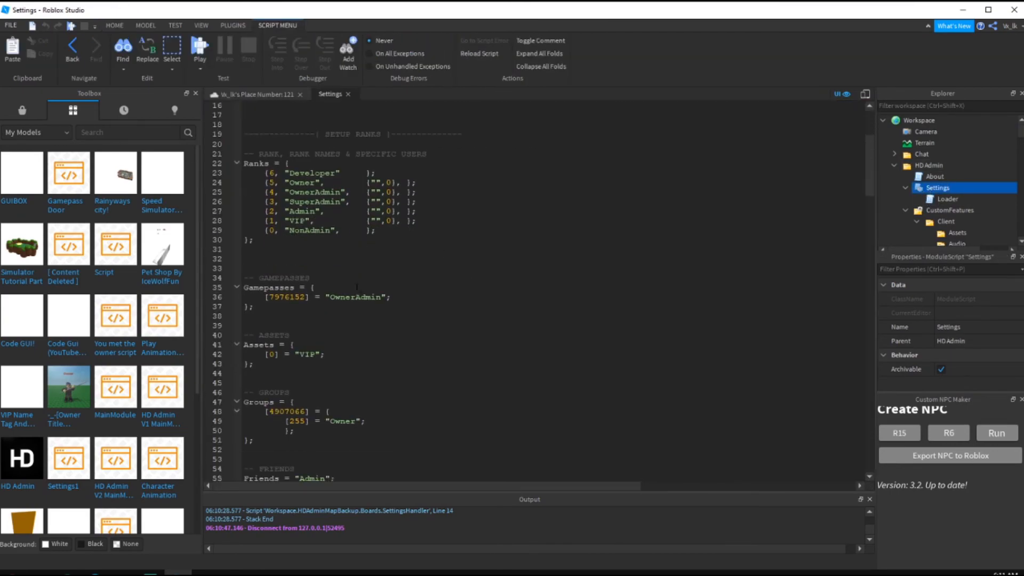
scroll(301, 322, "down", 3)
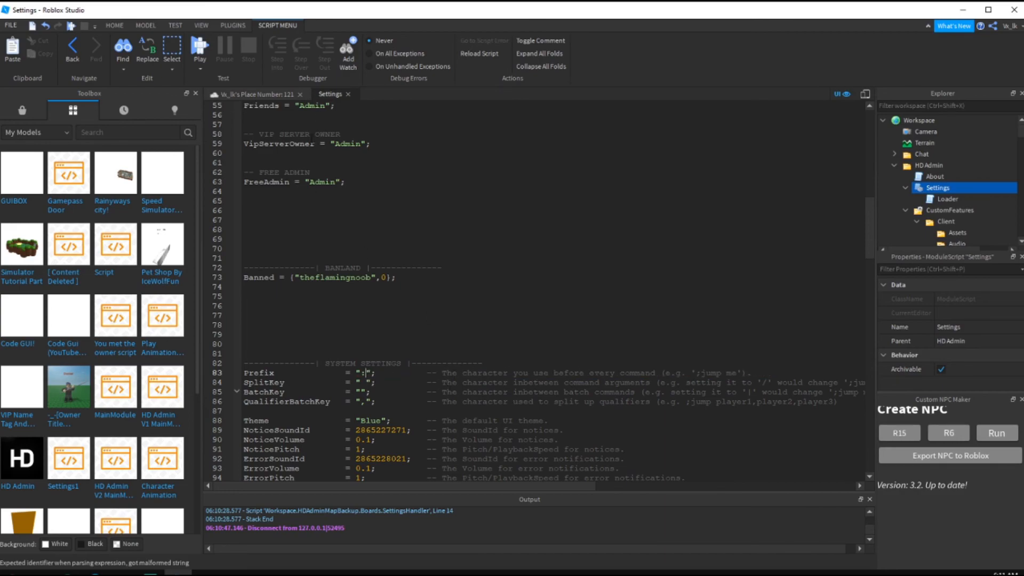
left_click(348, 95)
Close the Custom NPC Maker and set the R6 NPC Humanoid's HealthDisplayDistance, Health and MaxHealth to 0
key("w")
right_click_drag(484, 257, 717, 372)
left_click(717, 373)
scroll(913, 214, "down", 2)
left_click(905, 165)
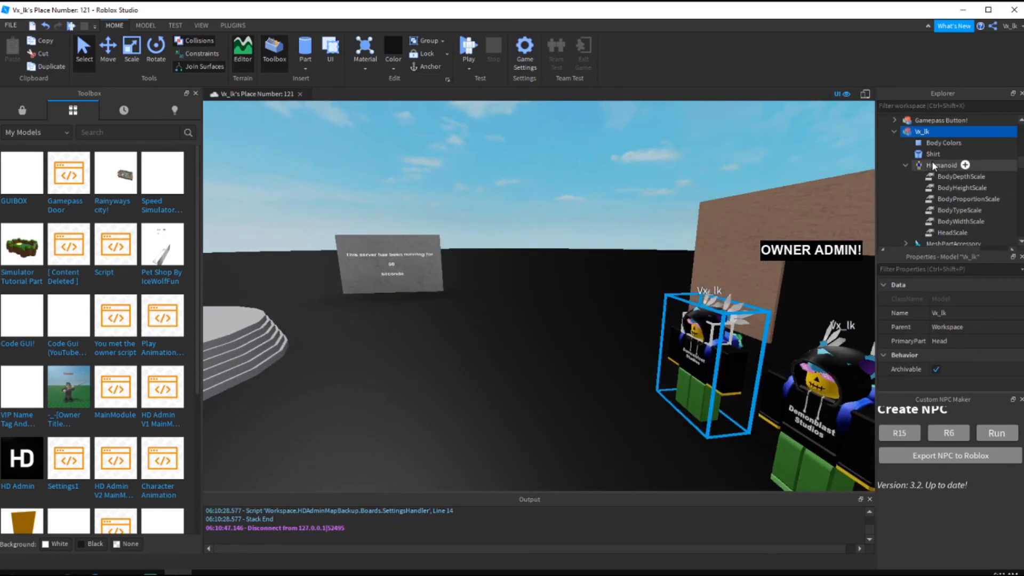
left_click(932, 165)
left_click(906, 166)
type("health")
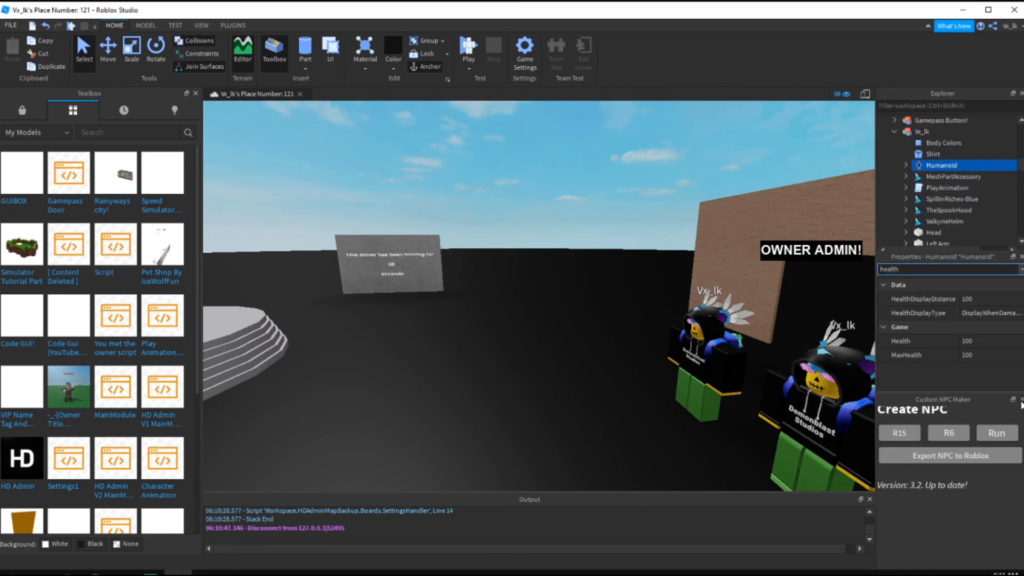
left_click(1021, 400)
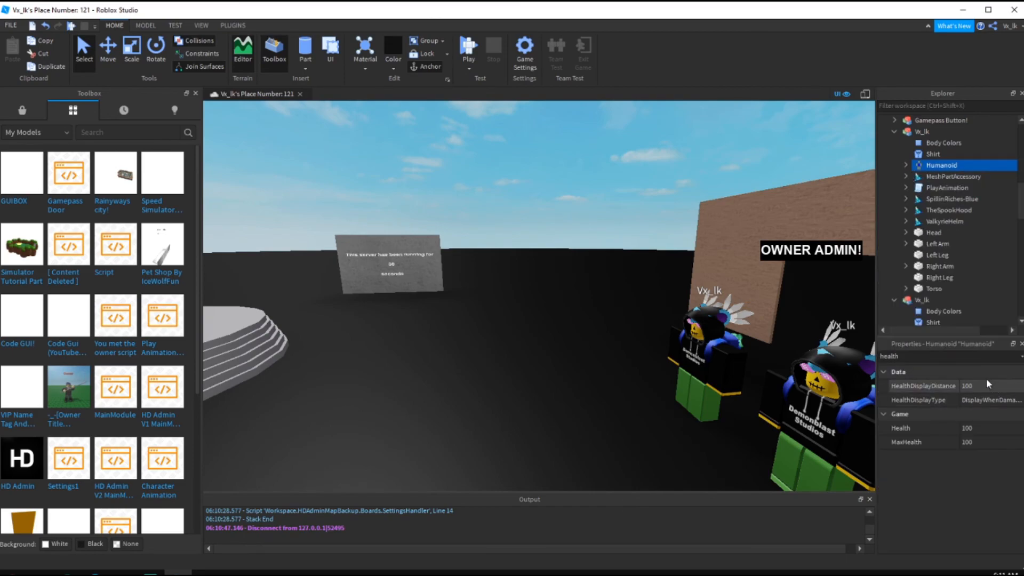
left_click(980, 386)
type("0")
left_click(978, 427)
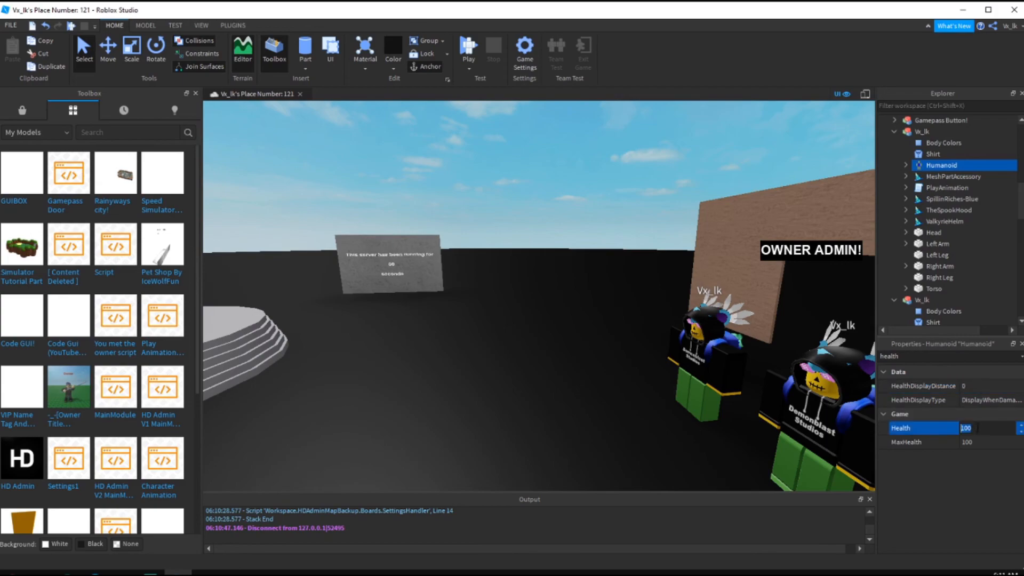
Set the R15 NPC Humanoid's HealthDisplayDistance to 0 and open its Health value for editing
scroll(934, 256, "down", 3)
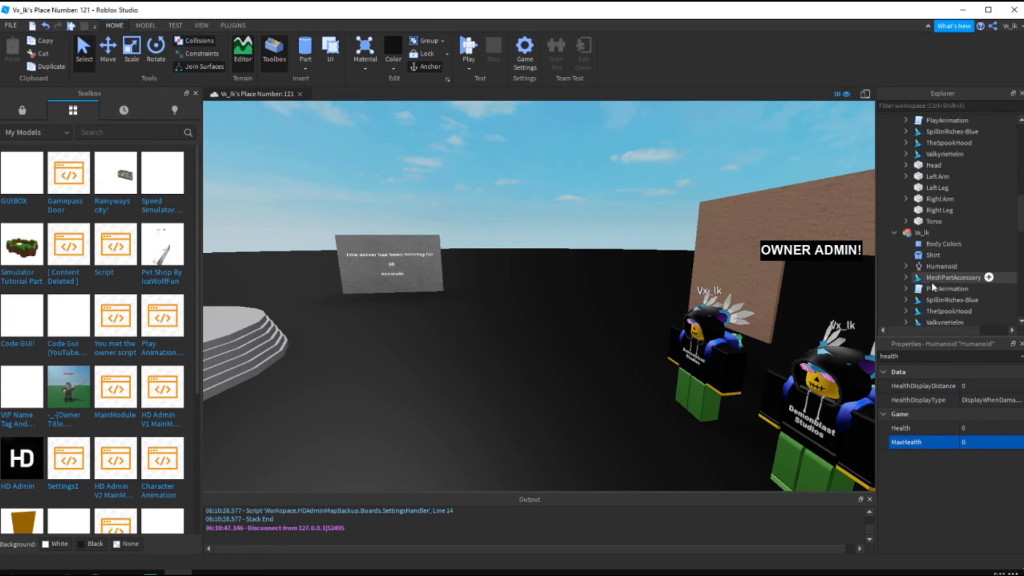
left_click(931, 265)
type("hea")
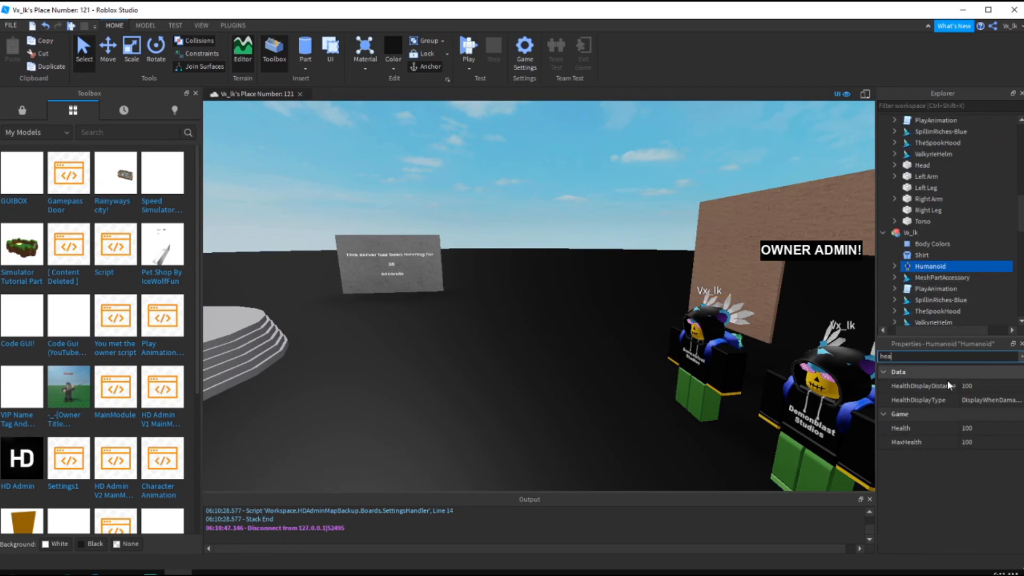
type("0")
left_click(978, 427)
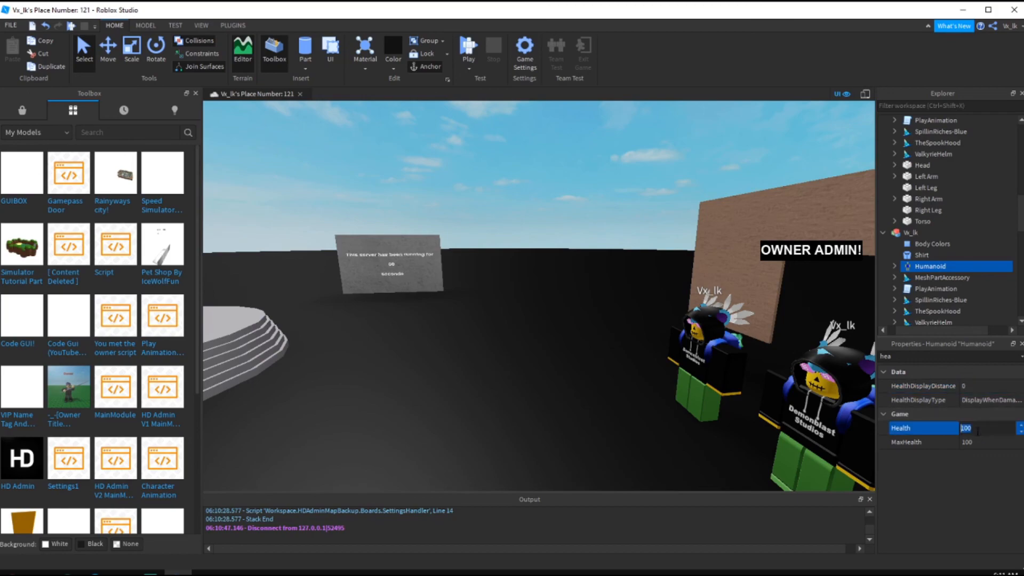
right_click_drag(717, 365, 741, 365)
left_click(556, 131)
key("s")
right_click_drag(556, 131, 531, 139)
key("ctrl+a")
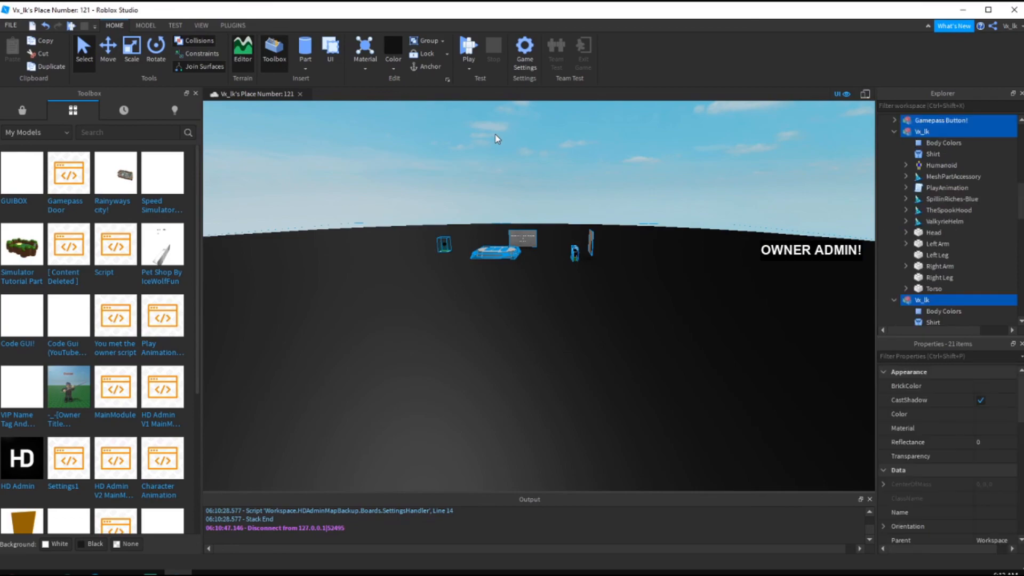
left_click(445, 109)
key("w")
key("a")
right_click_drag(418, 152, 417, 140)
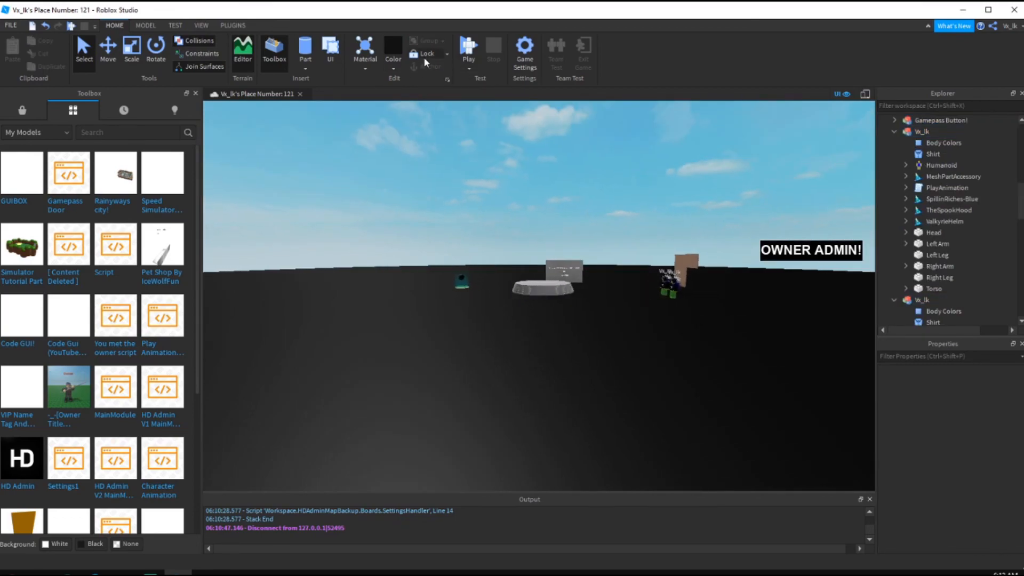
Activate the Lock tool and inspect the avatar NPCs, timer sign and round spawn platform from several angles
left_click(423, 56)
scroll(456, 146, "up", 6)
right_click_drag(547, 335, 585, 336)
scroll(592, 346, "up", 1)
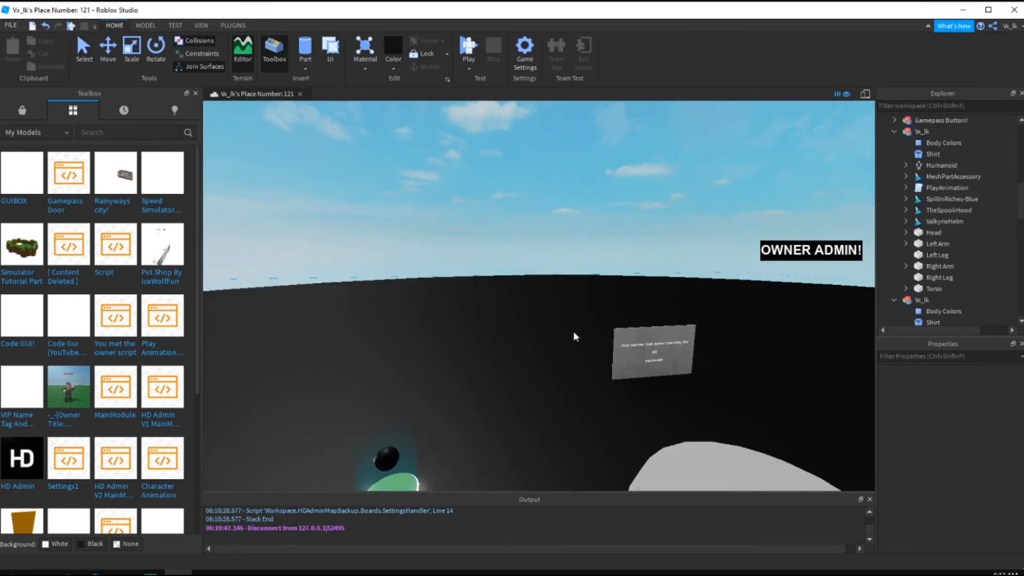
scroll(619, 346, "down", 5)
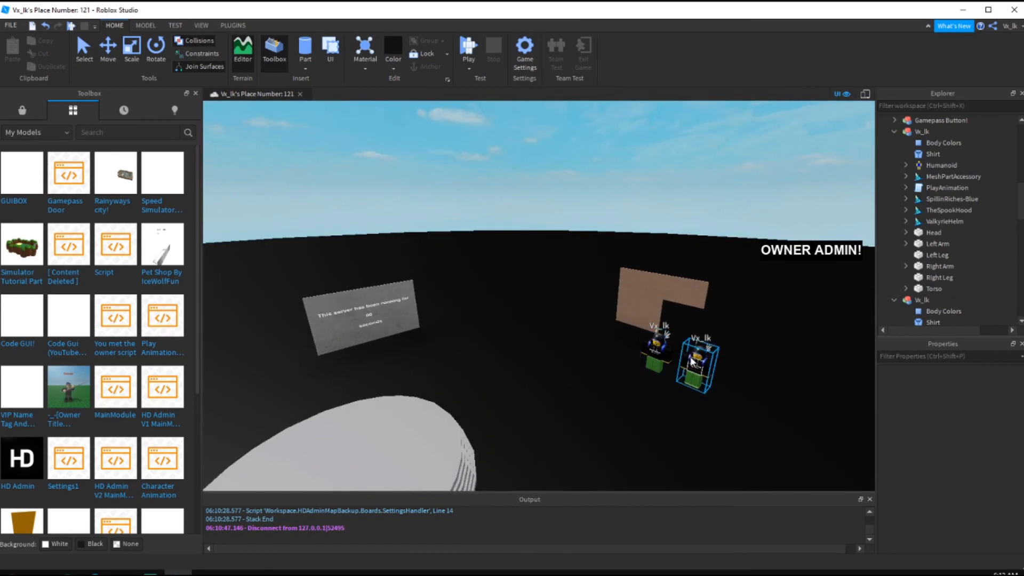
right_click_drag(661, 296, 640, 295)
scroll(640, 296, "up", 3)
right_click_drag(582, 312, 549, 289)
scroll(526, 284, "up", 2)
scroll(533, 288, "up", 3)
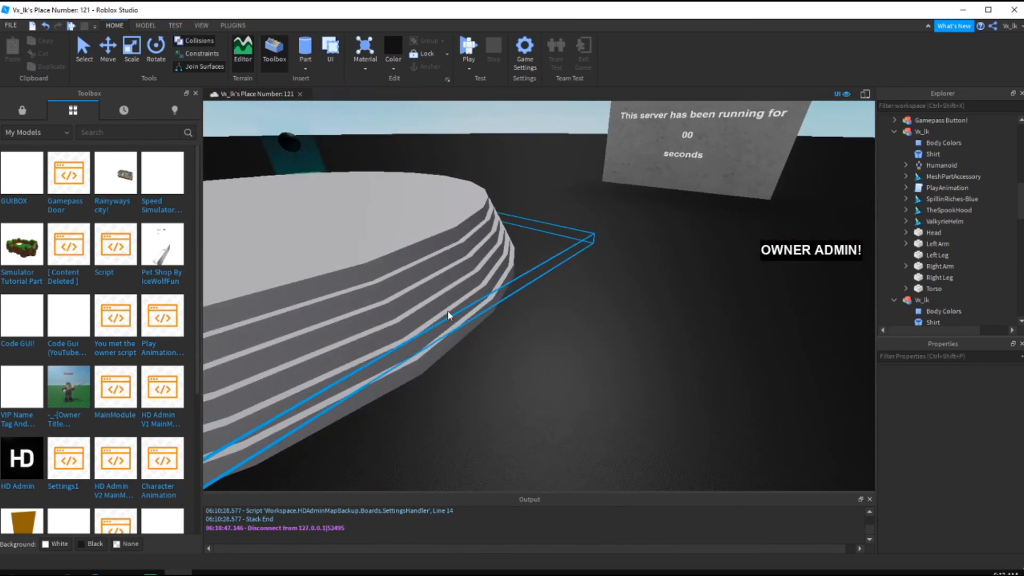
scroll(481, 160, "down", 6)
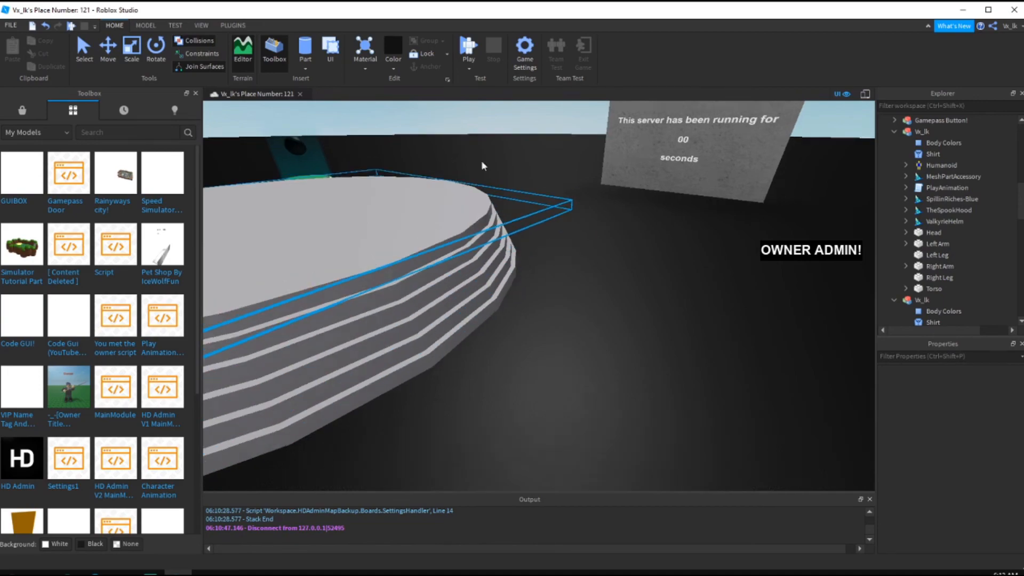
Ungroup the model that holds the SpawnLocation pads on the round platform
left_click(532, 152)
key("ctrl+u")
scroll(537, 150, "down", 3)
right_click_drag(536, 149, 498, 126)
scroll(511, 136, "up", 4)
scroll(507, 133, "down", 2)
scroll(498, 126, "up", 3)
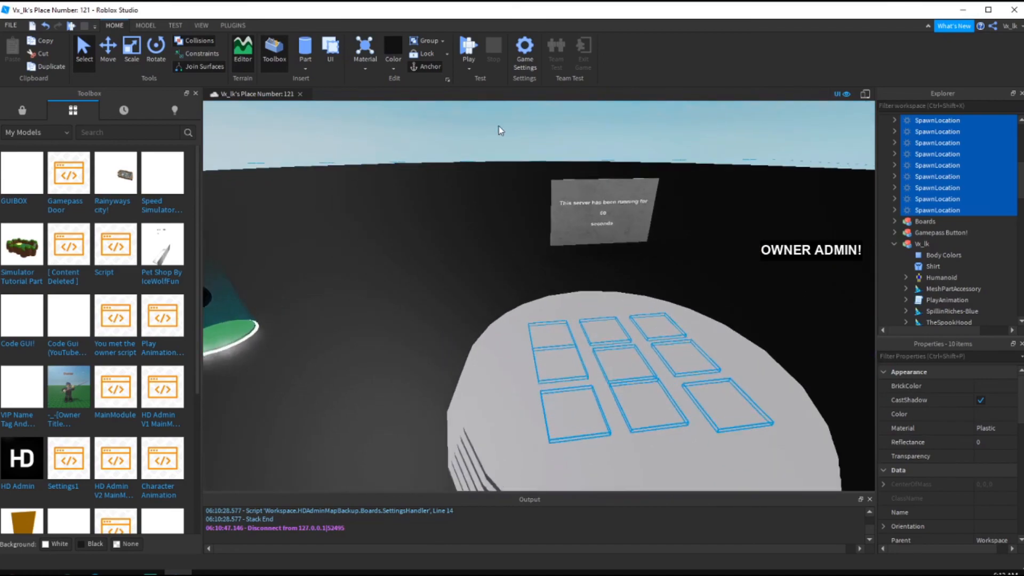
key("d")
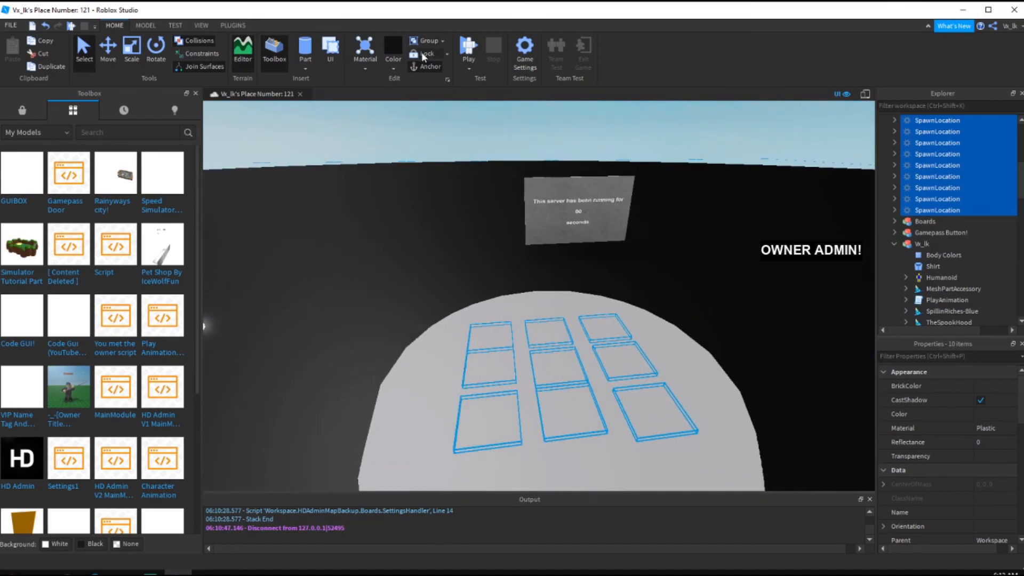
Check the spawn pads with the Lock tool, inspect the large black round base from afar and clear the selection
left_click(420, 52)
right_click_drag(496, 206, 498, 228)
scroll(498, 228, "up", 3)
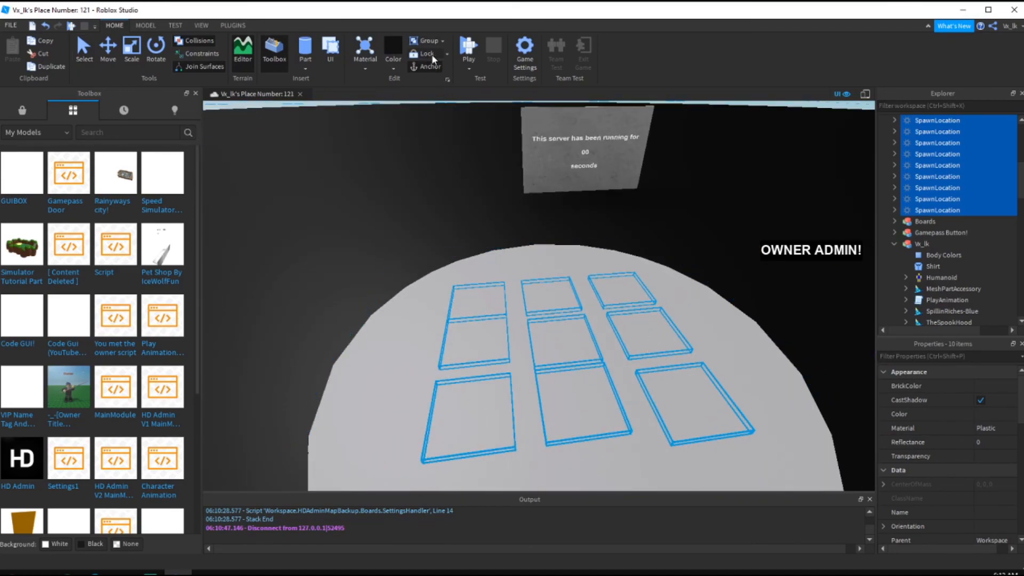
scroll(463, 136, "down", 4)
left_click(474, 133)
scroll(479, 130, "down", 3)
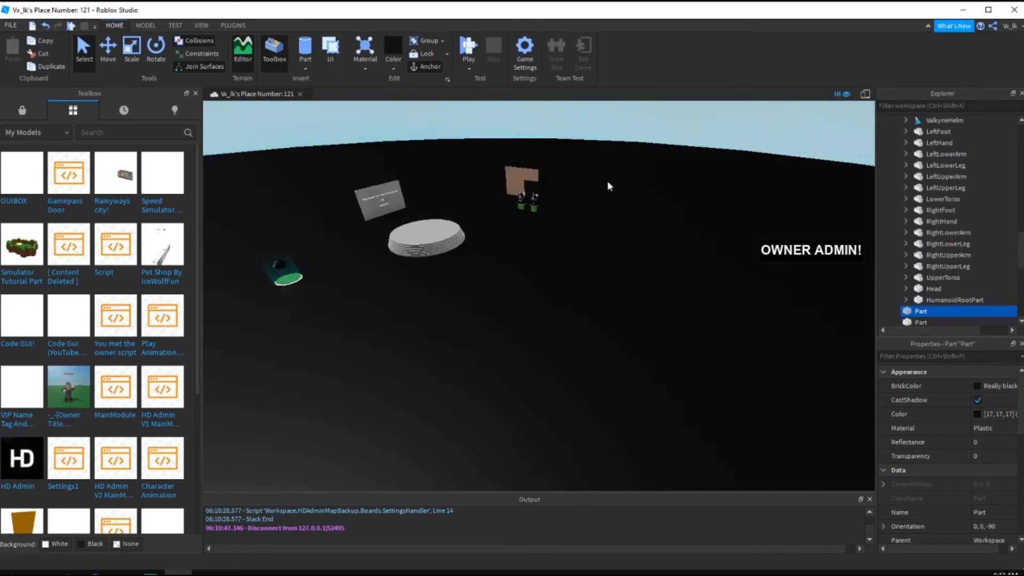
scroll(600, 182, "down", 10)
key("w")
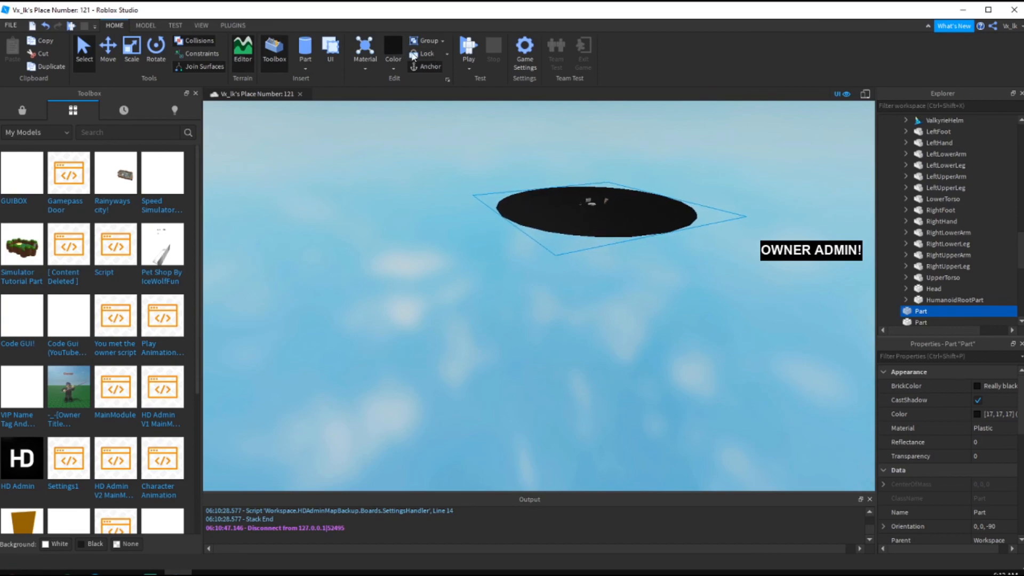
right_click_drag(411, 195, 419, 134)
key("w")
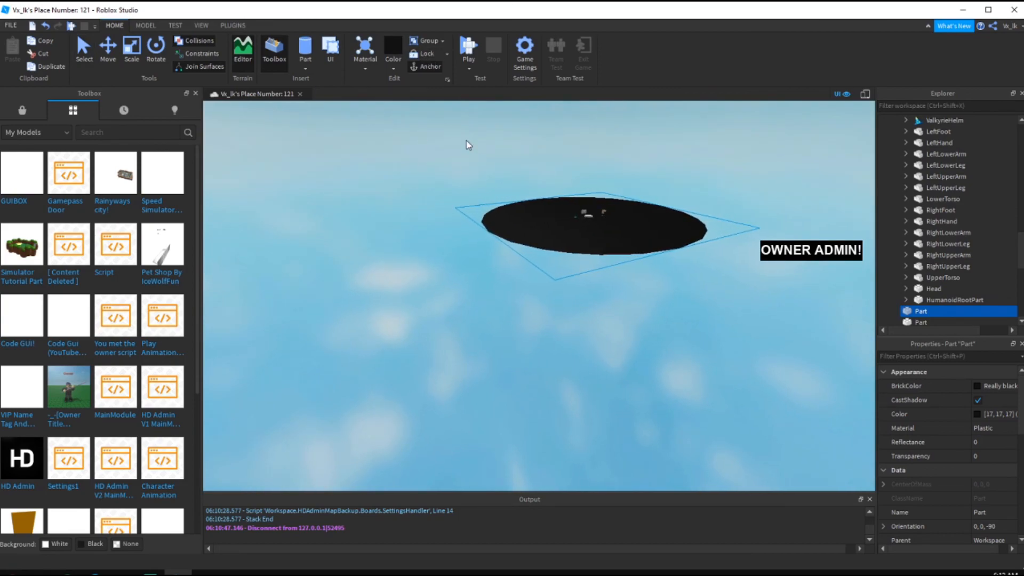
left_click(409, 177)
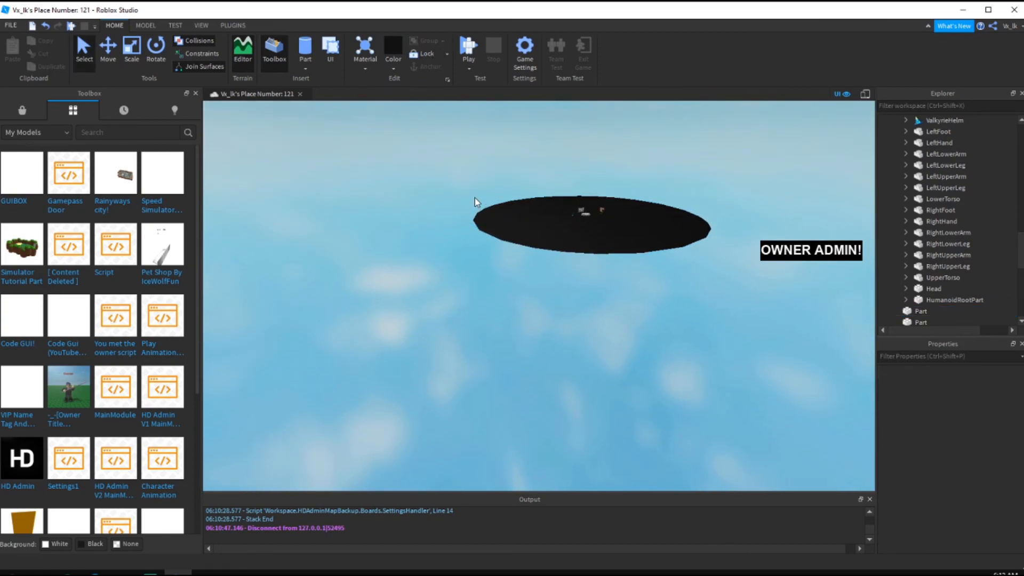
scroll(493, 214, "up", 3)
Start a playtest and run the chat command ":btools"
left_click(471, 42)
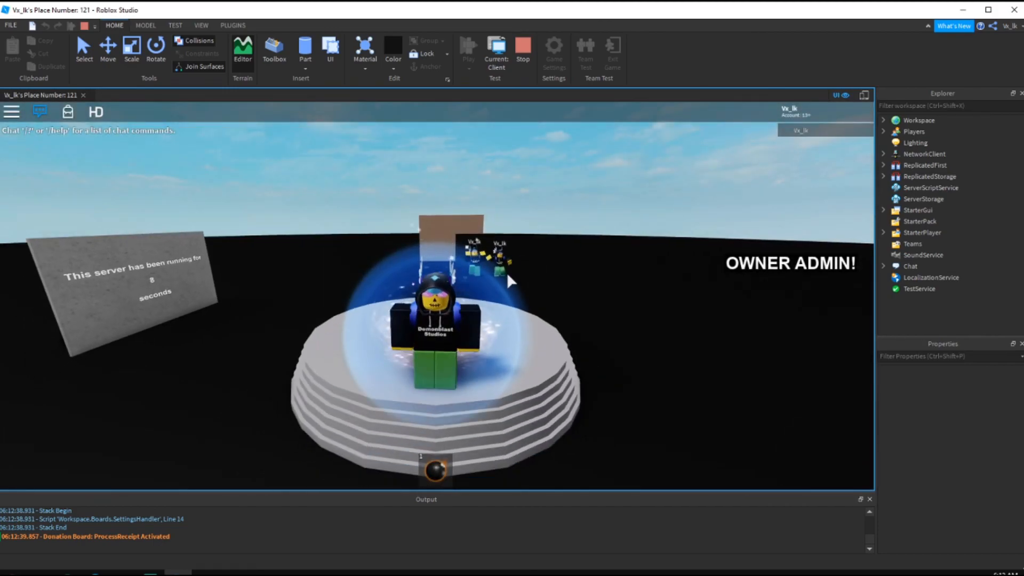
key("slash")
type(":btools")
key("Return")
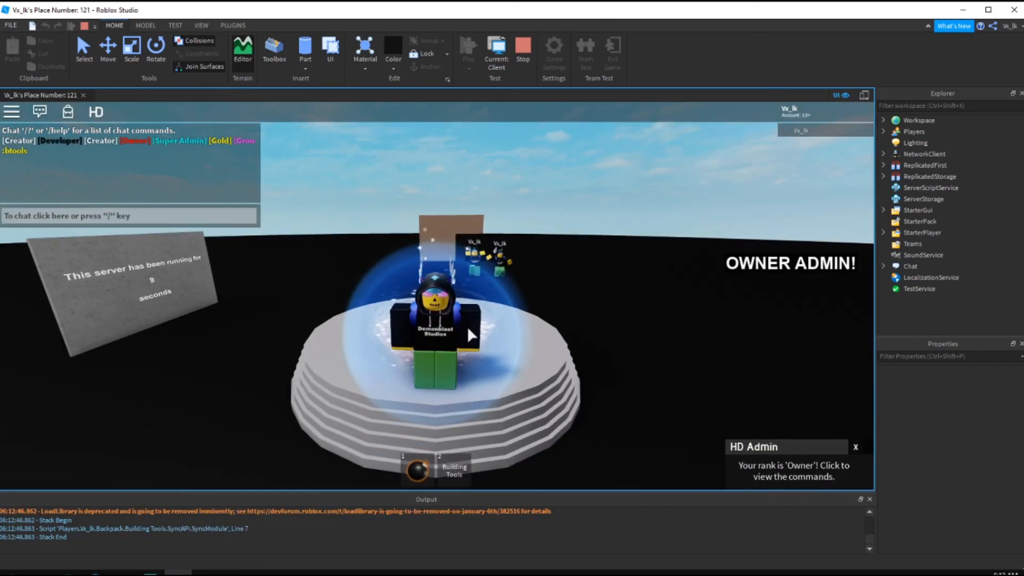
Equip the Building Tools in the playtest, try them on the map and put them away
key("s")
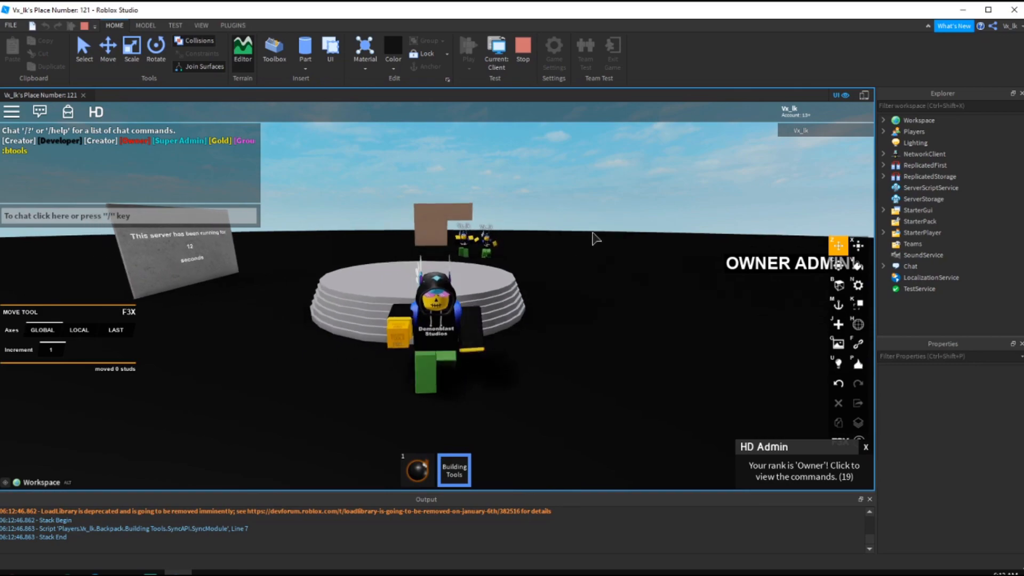
right_click_drag(595, 237, 672, 238)
scroll(671, 237, "down", 3)
left_click_drag(680, 278, 475, 154)
right_click_drag(461, 208, 384, 195)
key("s")
left_click_drag(803, 351, 496, 185)
key("2")
Walk the character across the map and dismiss the gamepass purchase prompt
key("w")
right_click_drag(593, 240, 537, 292)
key("w")
left_click(456, 337)
Test the bomb tool on the two avatar NPCs and walk over to the donation board
key("1")
left_click(462, 274)
key("s")
mouse_move(462, 274)
right_mouse_down()
mouse_move(456, 263)
mouse_move(446, 277)
right_mouse_up()
key("1")
key("s")
scroll(462, 274, "up", 2)
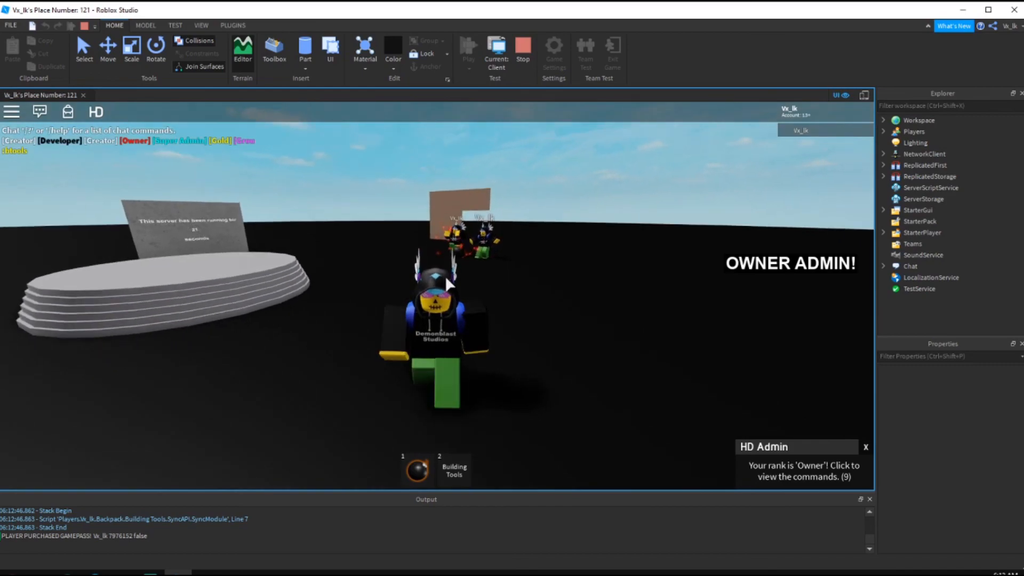
key("w")
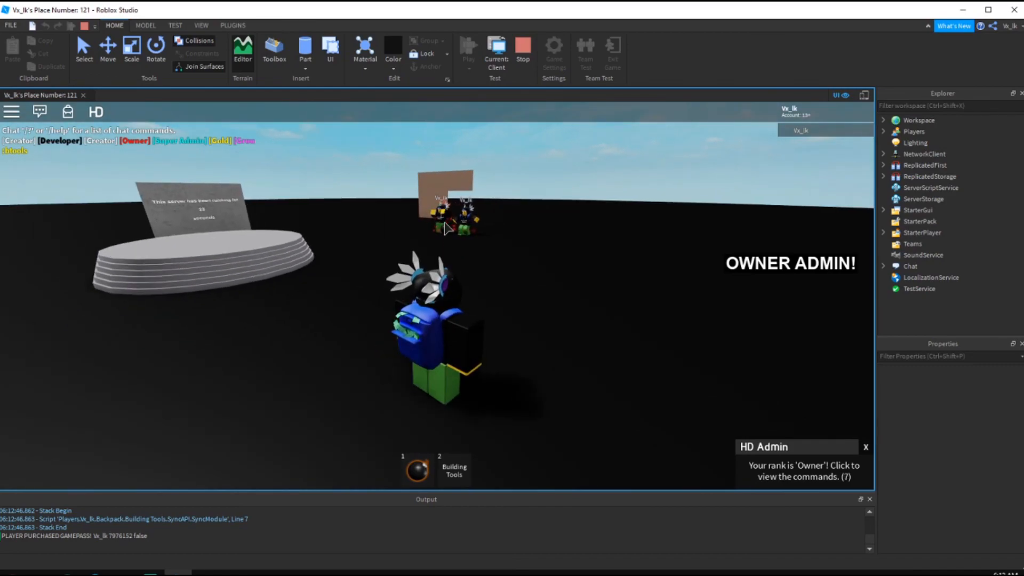
key("w")
right_click_drag(445, 222, 446, 223)
scroll(444, 222, "down", 2)
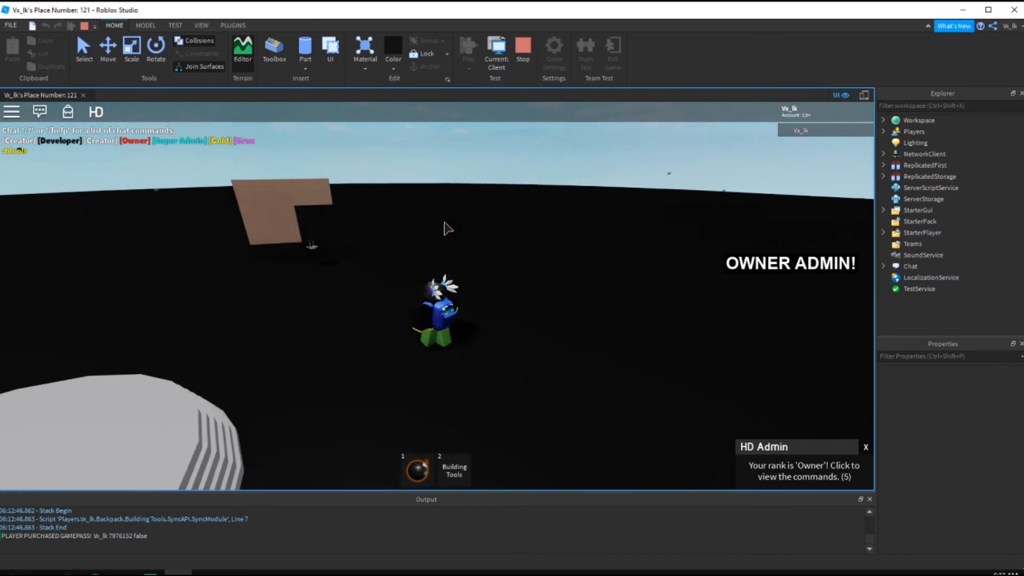
key("w")
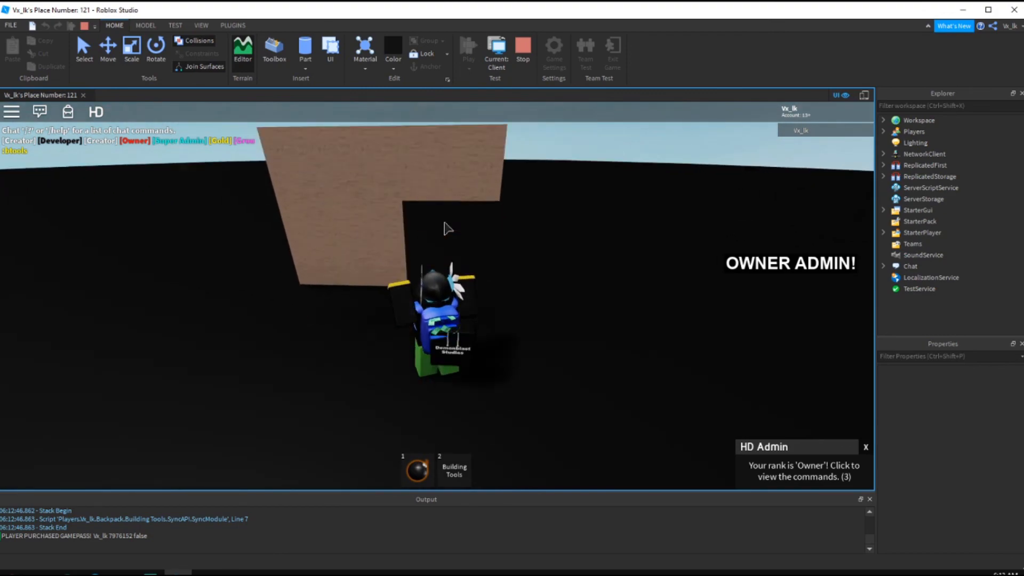
Restore the map with the chat command ":loadmap"
key("s")
key("slash")
type(":loadmap")
key("Return")
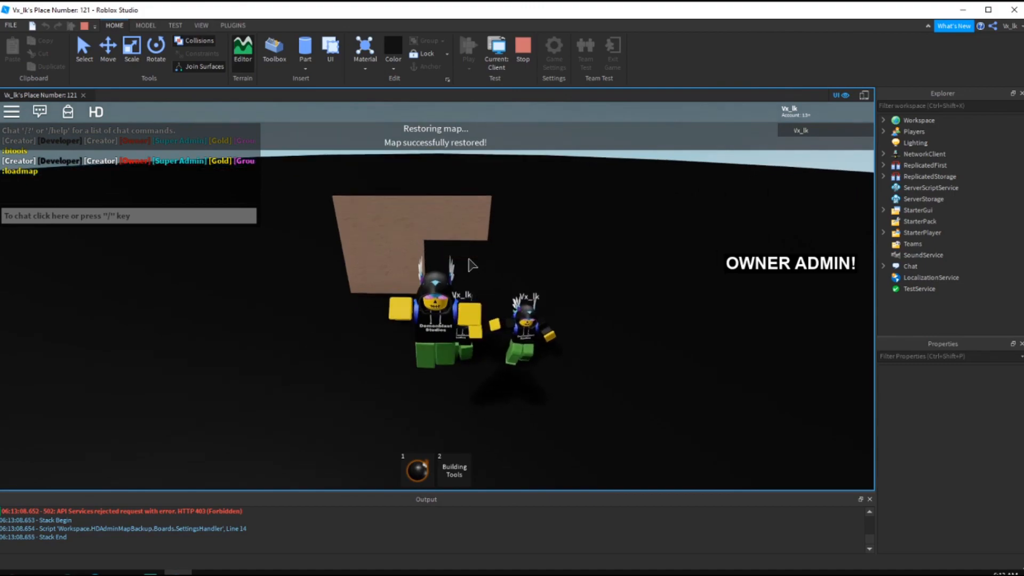
Give the character a sword with the chat command ":sword" and try equipping it beside the NPCs
type(":sword")
key("Return")
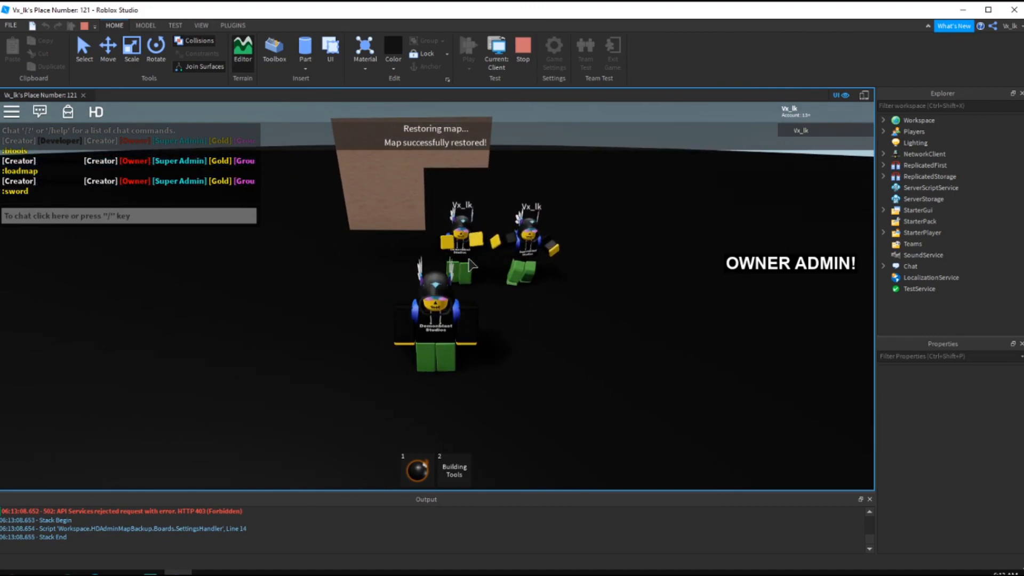
key("3")
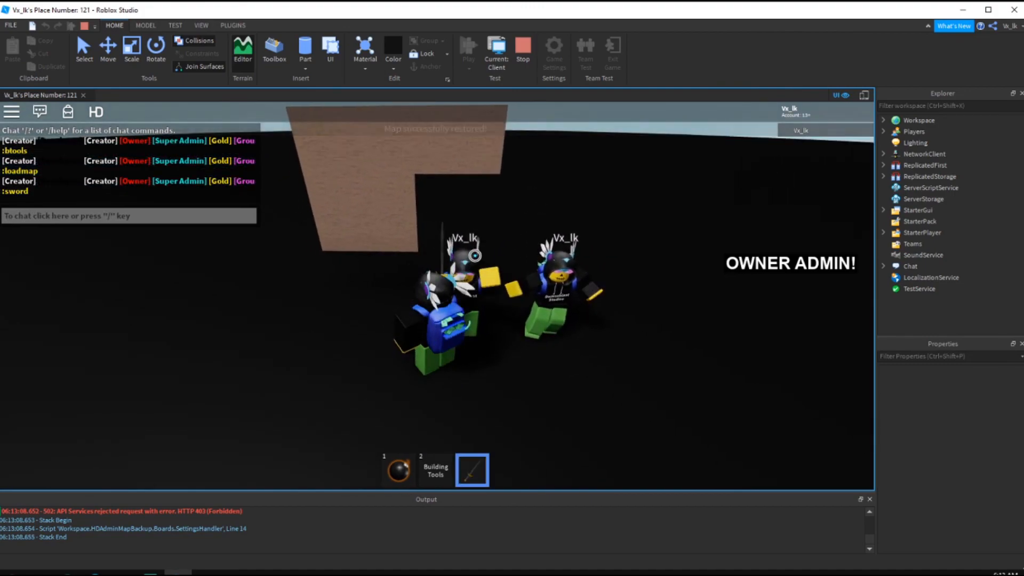
key("w")
right_click_drag(474, 256, 457, 257)
key("3")
Walk onto the glowing gamepass button beside the spawn platform and dismiss its purchase prompt
key("a")
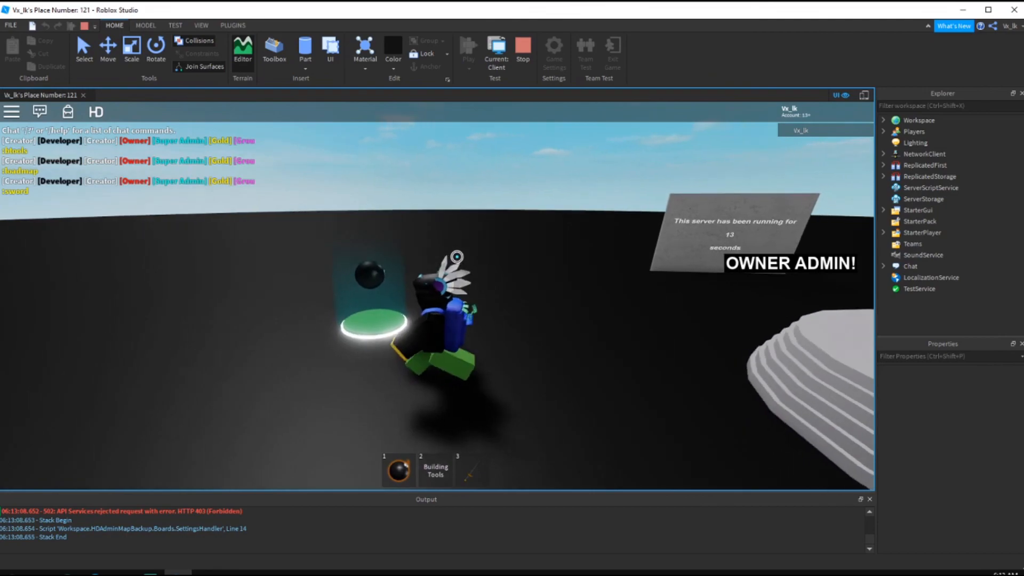
key("a")
key("d")
left_click(435, 322)
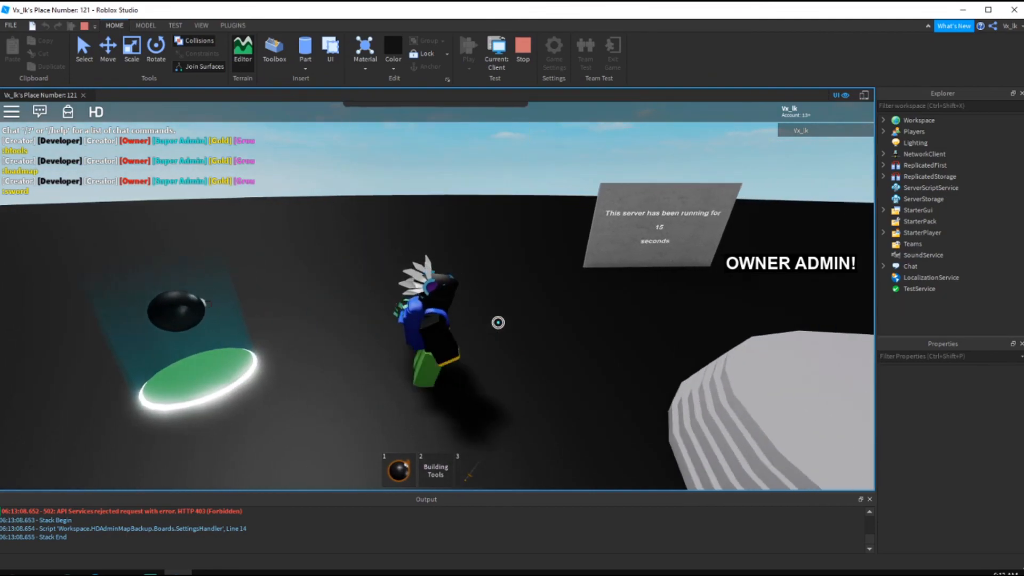
right_click_drag(459, 302, 459, 302)
key("a")
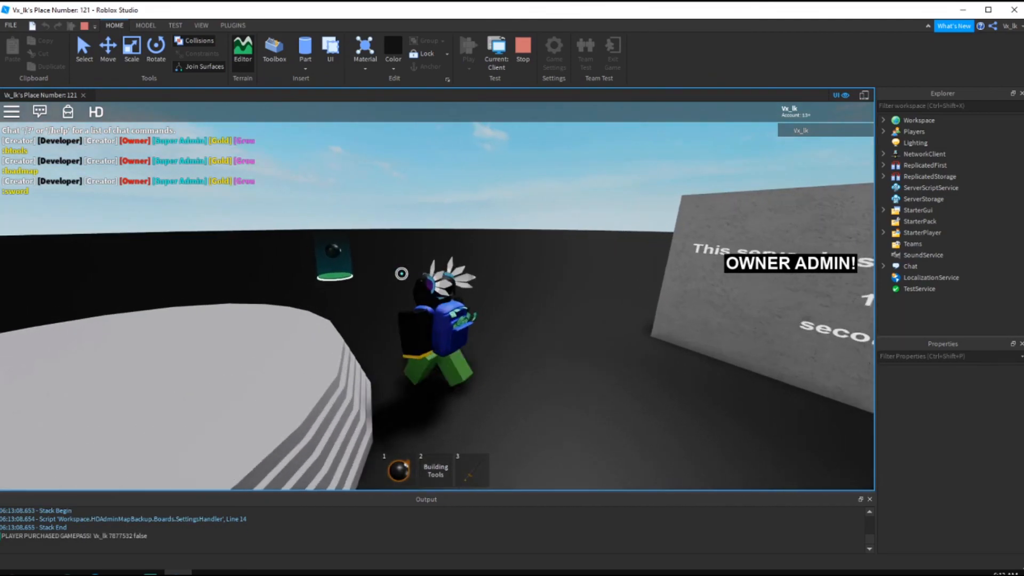
Refresh the character with the chat command ":re"
key("slash")
type(":re")
key("Return")
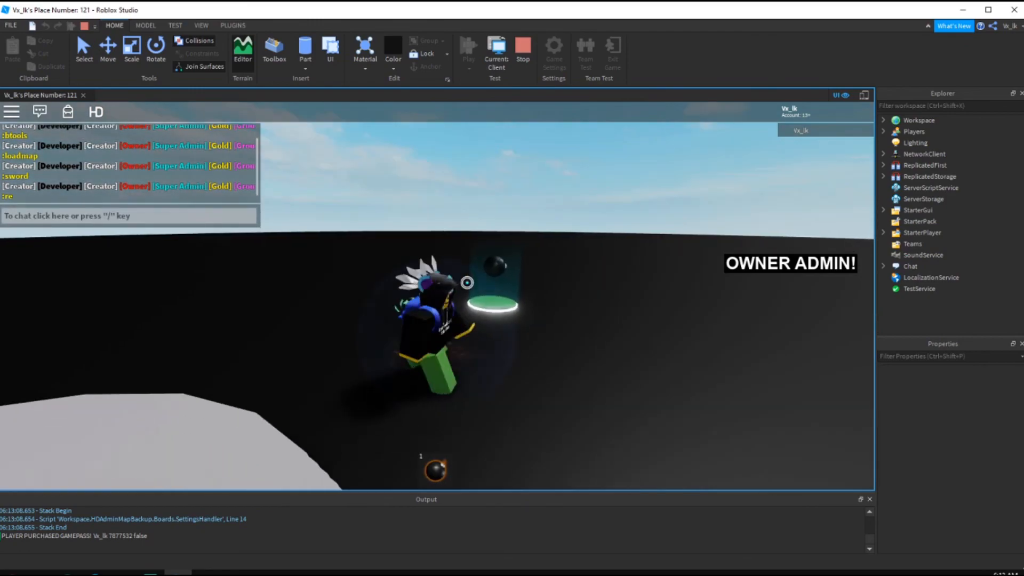
key("d")
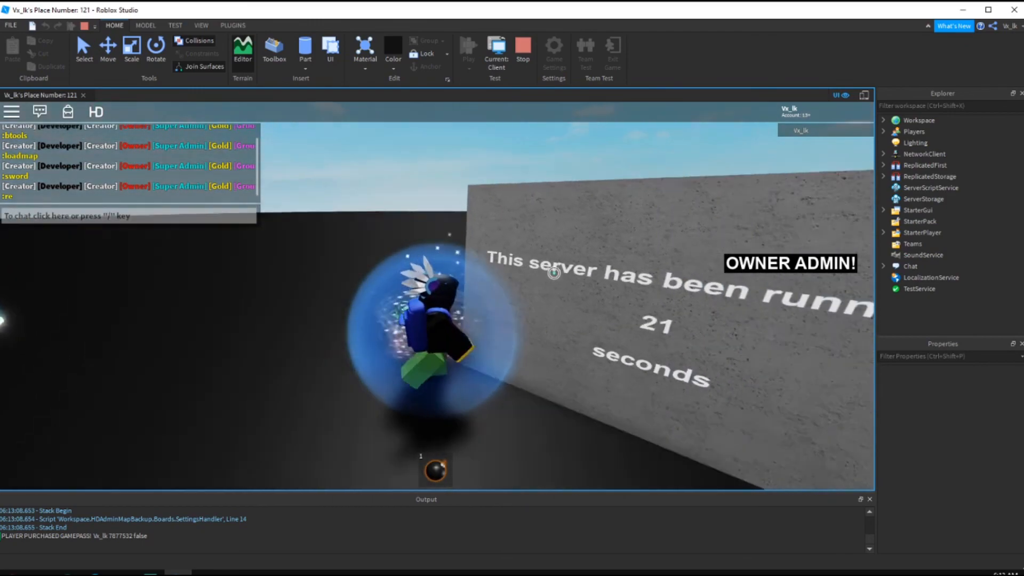
Walk around the map to review the timer sign, gamepass button, spawn platform and NPCs, and end the playtest
key("s")
right_click_drag(458, 244, 507, 263)
scroll(506, 256, "down", 3)
key("a")
scroll(475, 260, "down", 2)
scroll(446, 259, "down", 4)
key("a")
scroll(448, 260, "up", 5)
key("s")
key("w")
key("w")
key("s")
key("d")
scroll(459, 249, "down", 3)
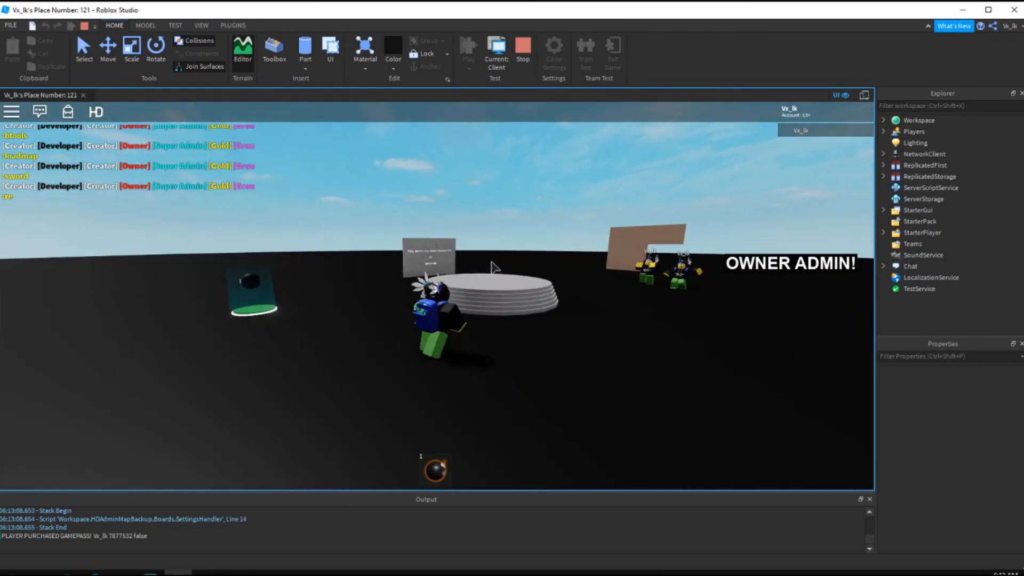
key("w")
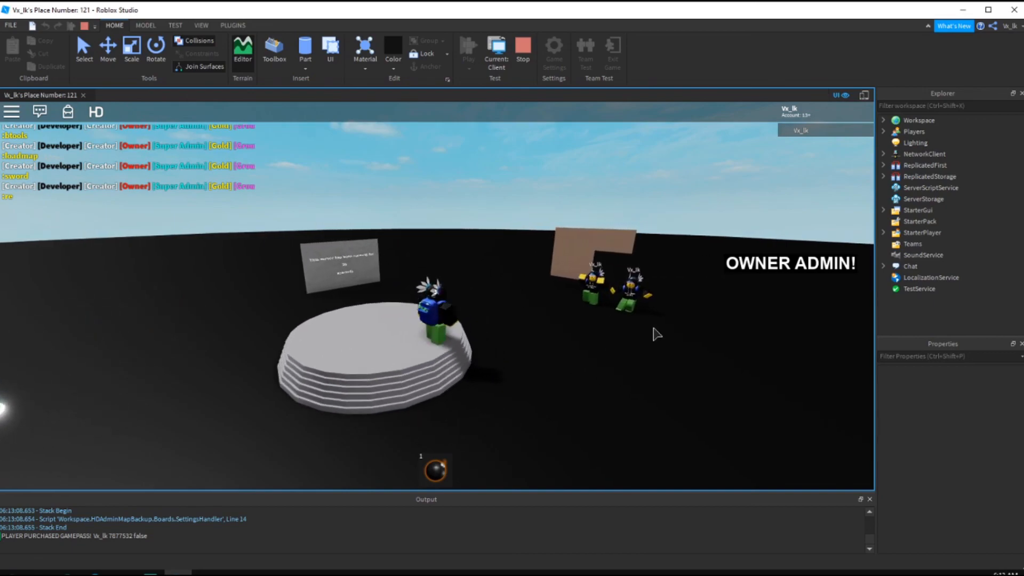
right_click_drag(599, 224, 599, 224)
key("w")
left_click(522, 53)
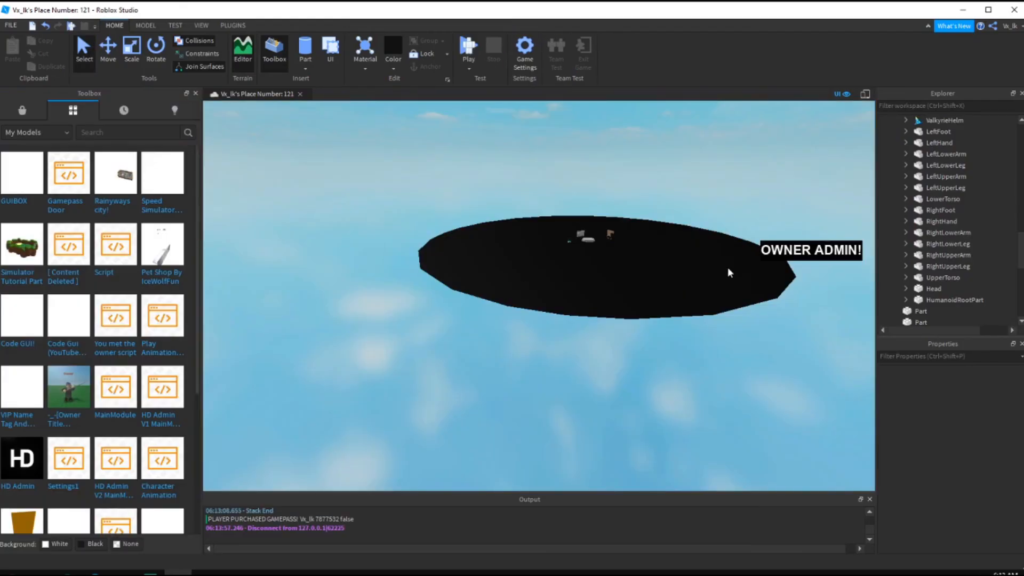
Move the OWNER ADMIN! gamepass button slightly lower along the edge of the game view
left_click(939, 233)
left_click_drag(824, 261, 824, 317)
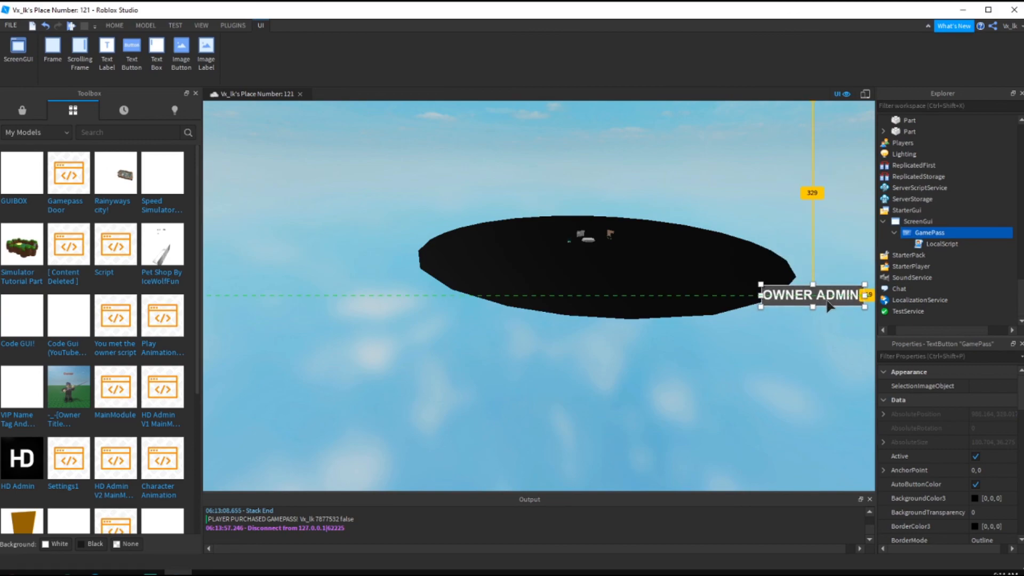
left_click(773, 194)
scroll(693, 184, "down", 1)
right_click_drag(313, 133, 331, 122)
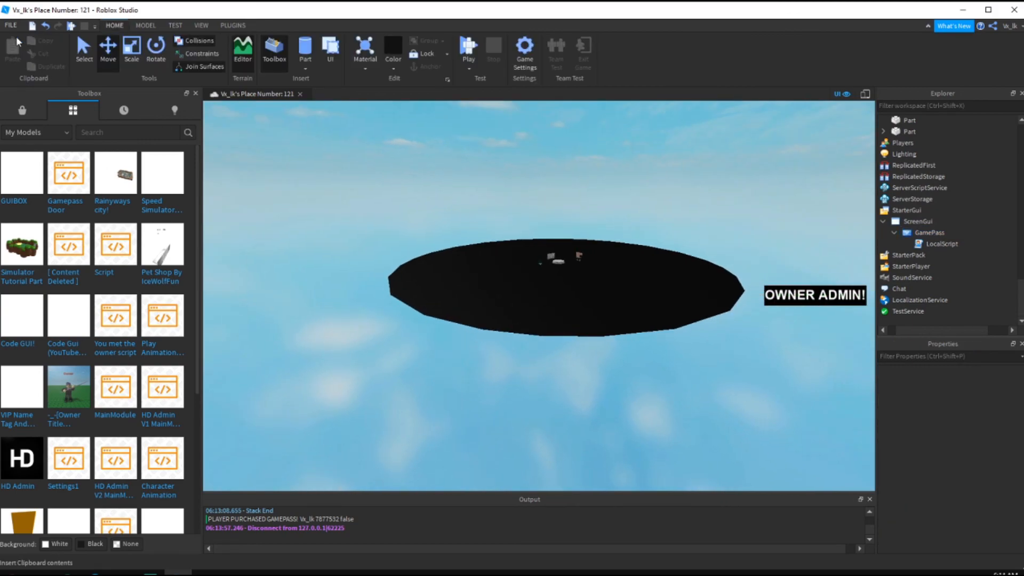
Publish the place to Roblox twice, checking the finished map in between
left_click(13, 26)
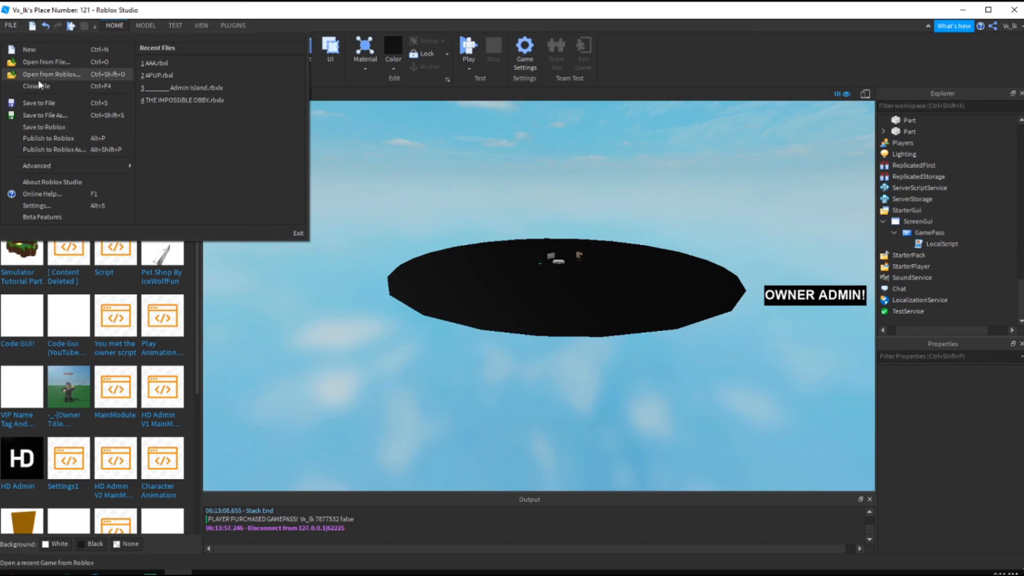
left_click(52, 139)
scroll(555, 316, "up", 8)
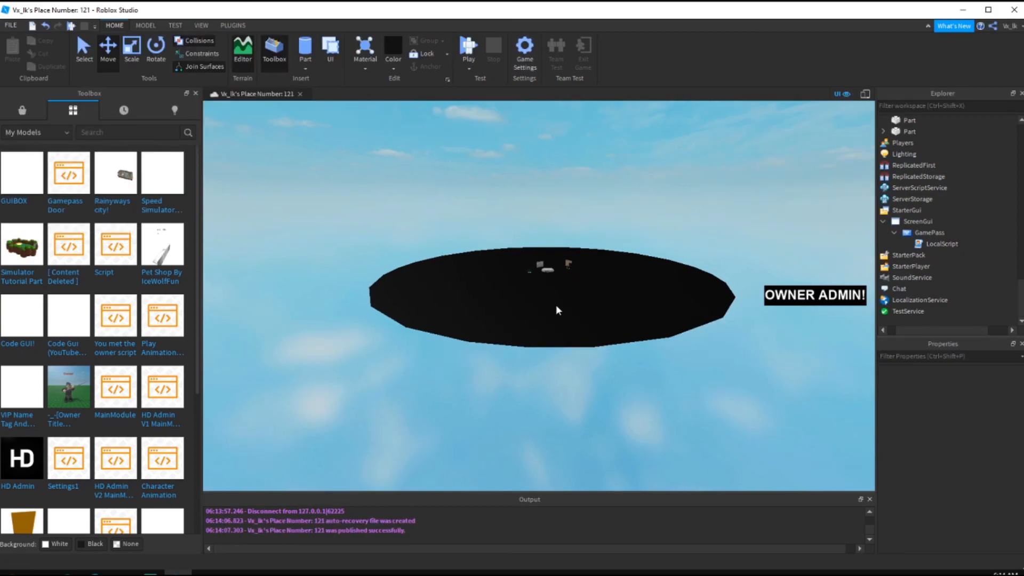
left_click(11, 26)
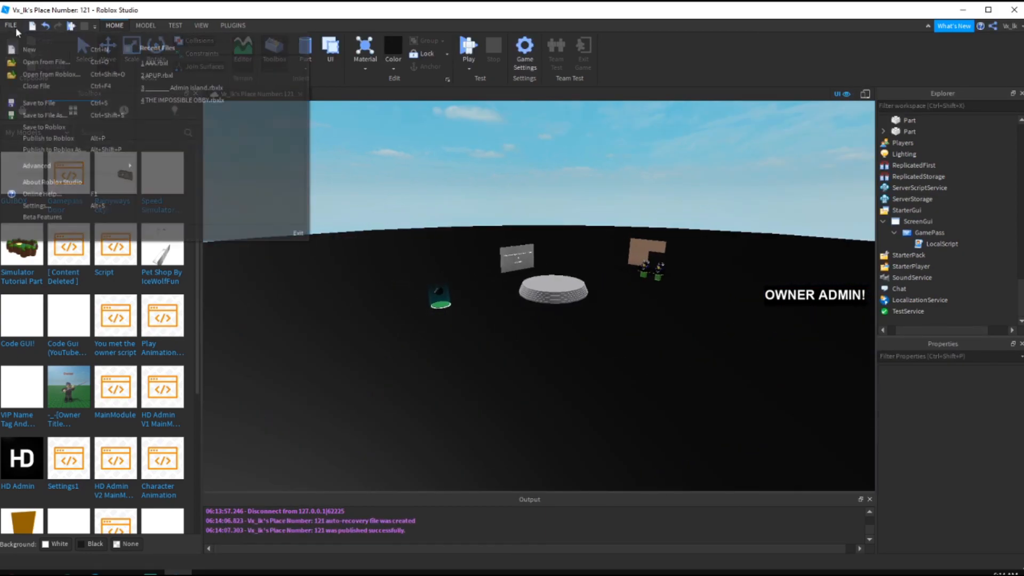
left_click(56, 141)
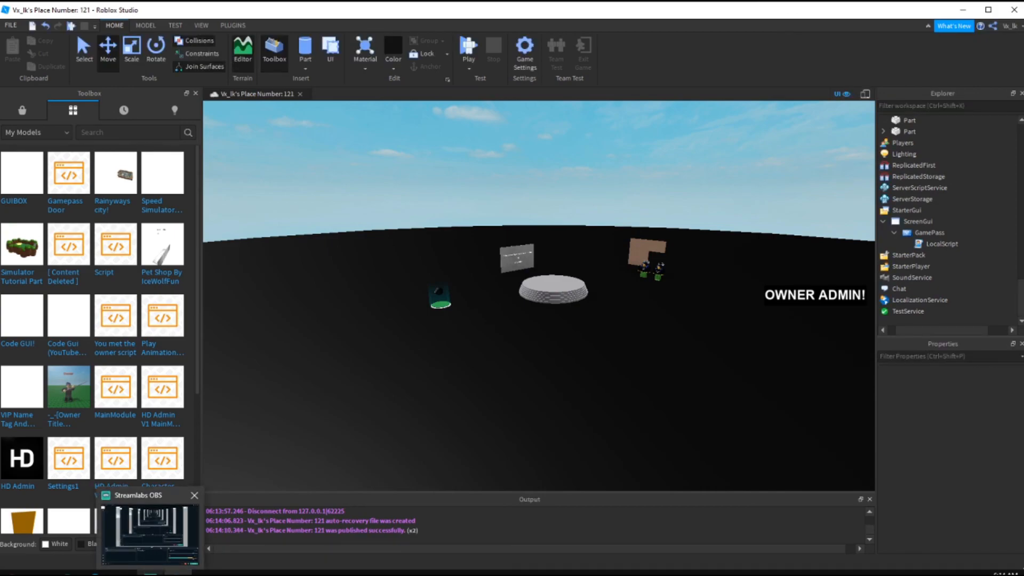